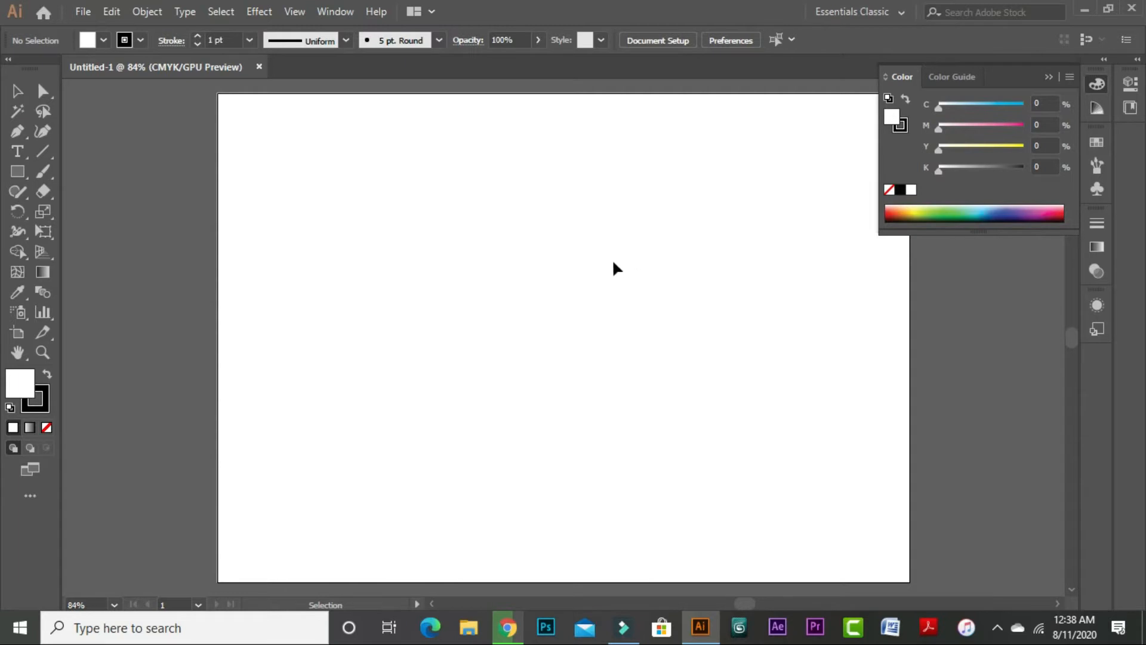
Detach the type tools into a floating toolbar and place it just outside the artboard's upper-left edge.
click(16, 95)
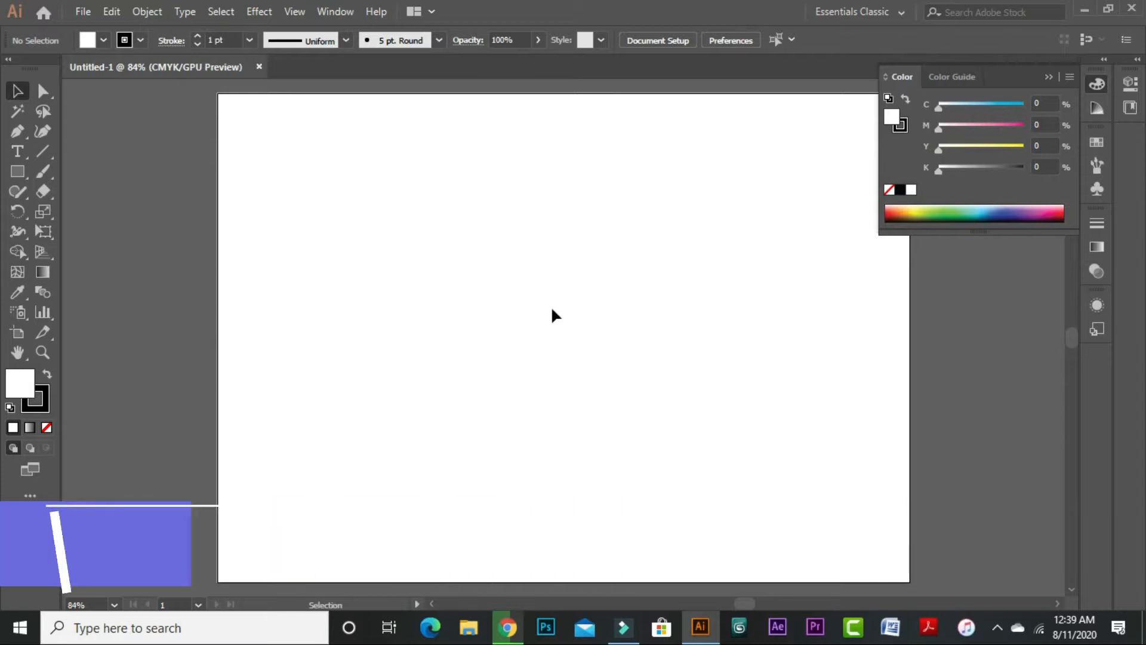
key(t)
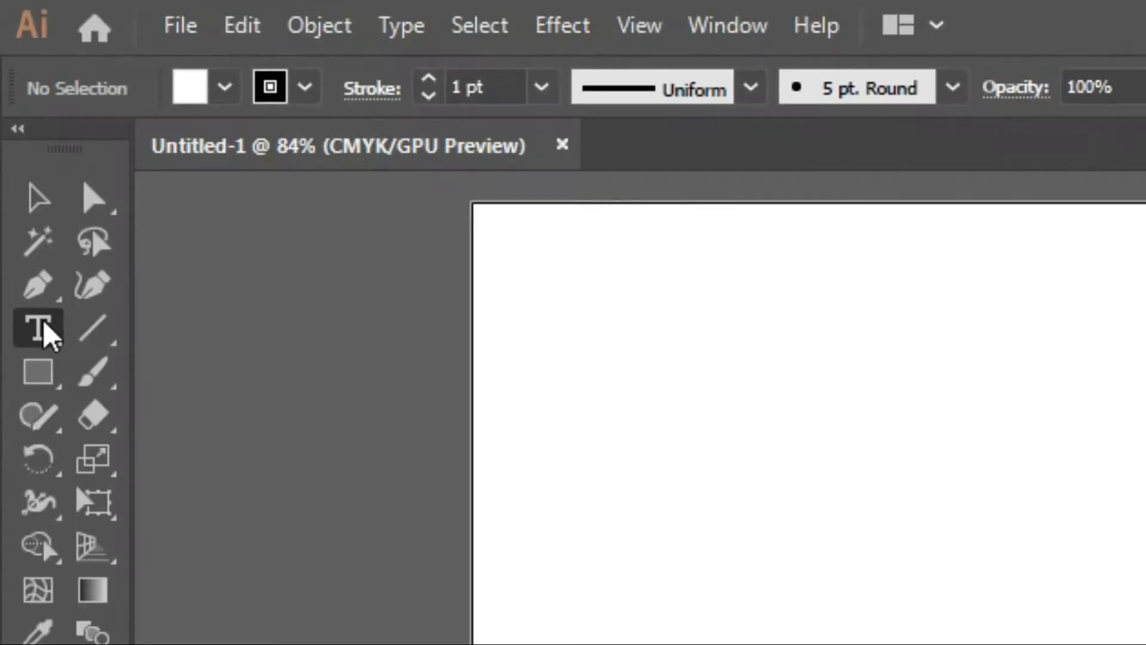
click(43, 331)
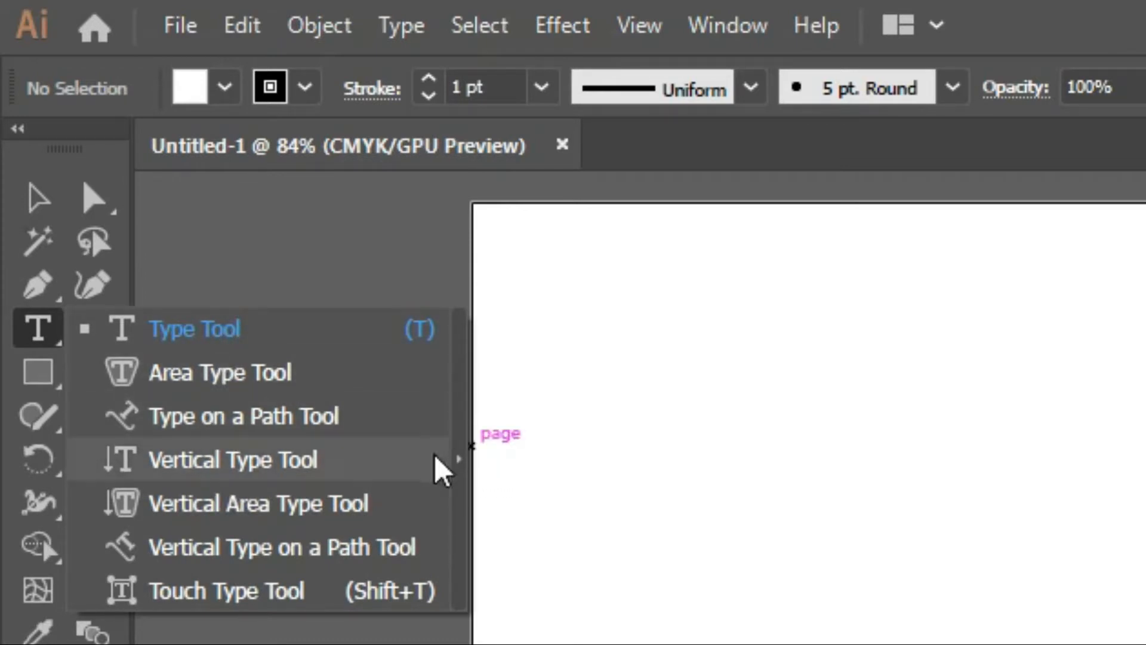
click(458, 466)
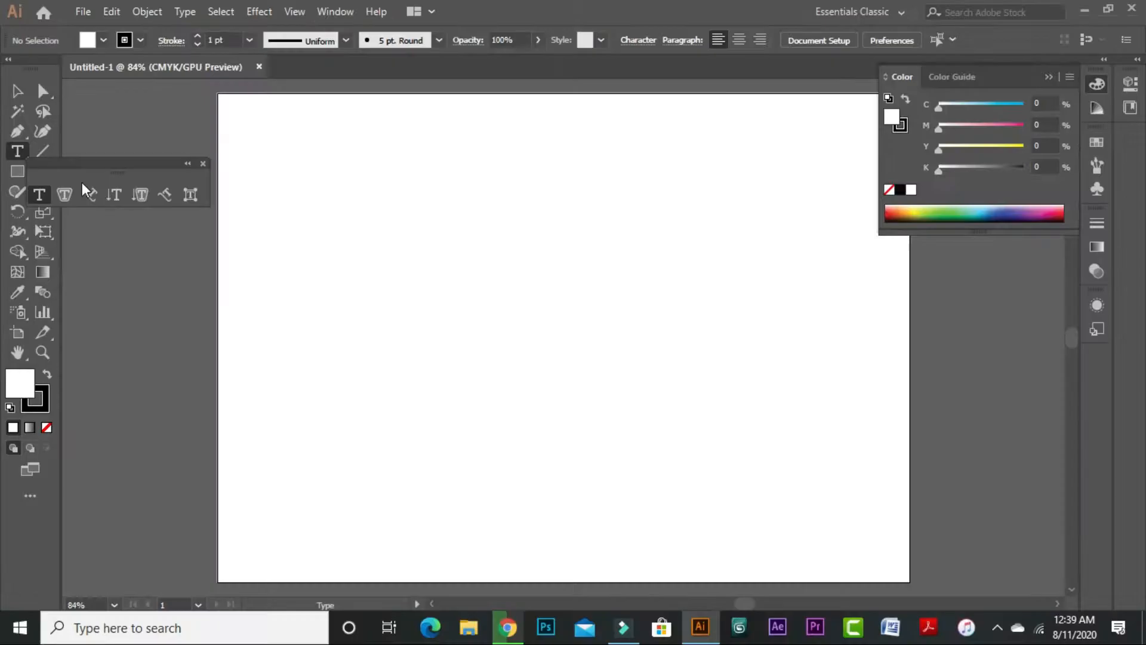
click(120, 133)
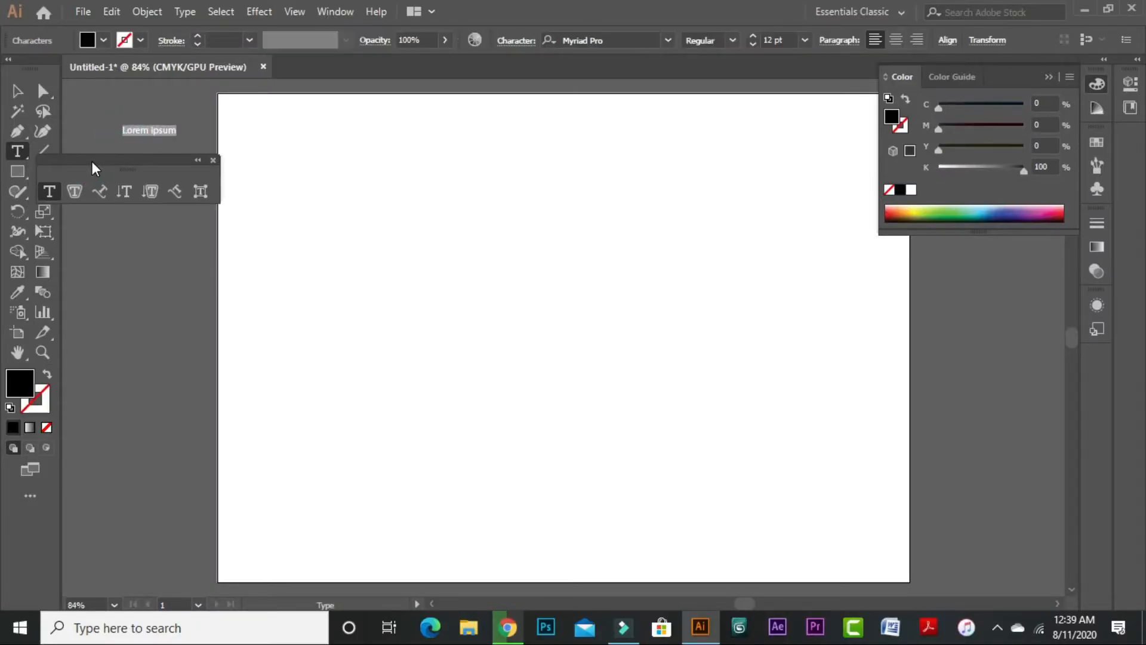
key(Escape)
drag(95, 161, 121, 132)
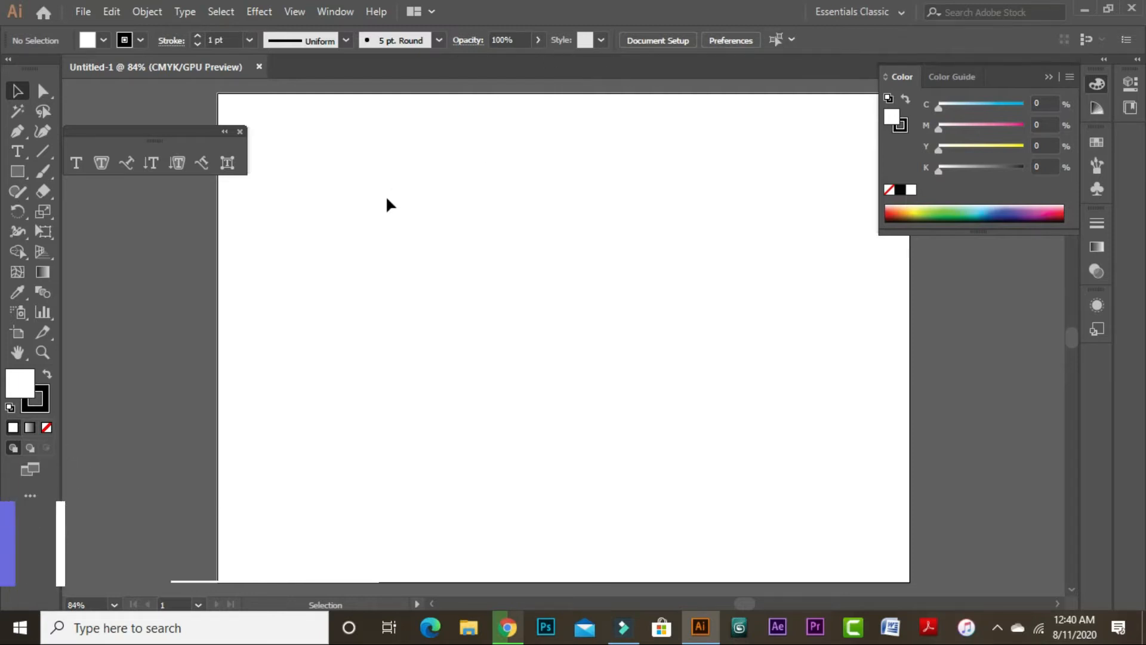
Add the point text "My Nice Car" in the upper-left part of the artboard with the Type tool.
key(t)
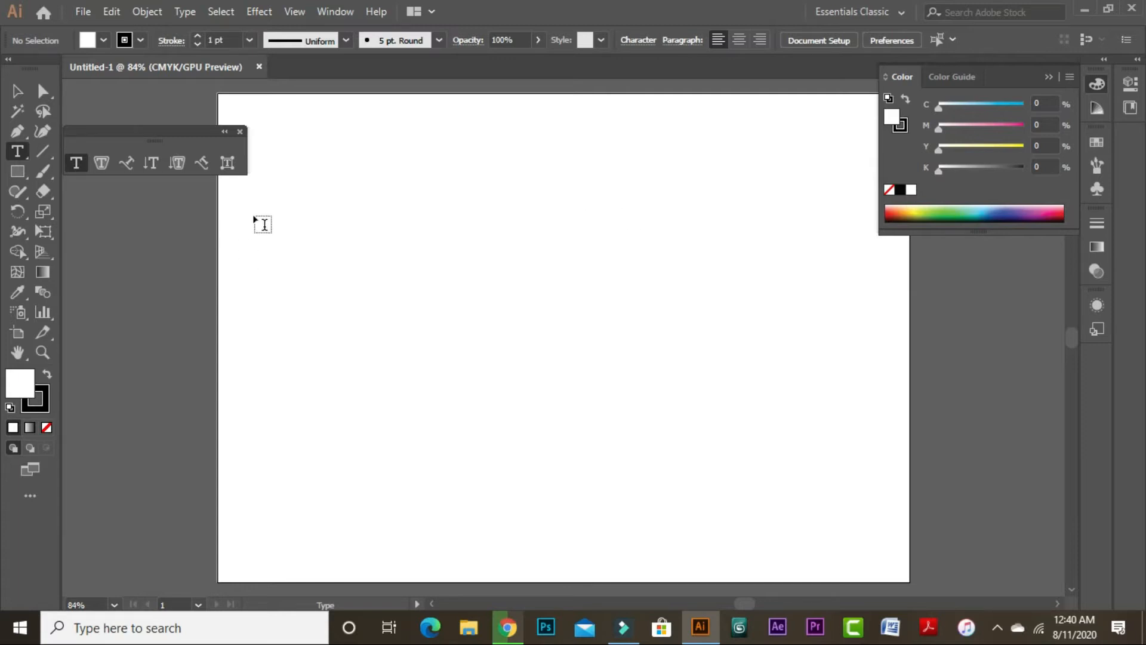
click(309, 196)
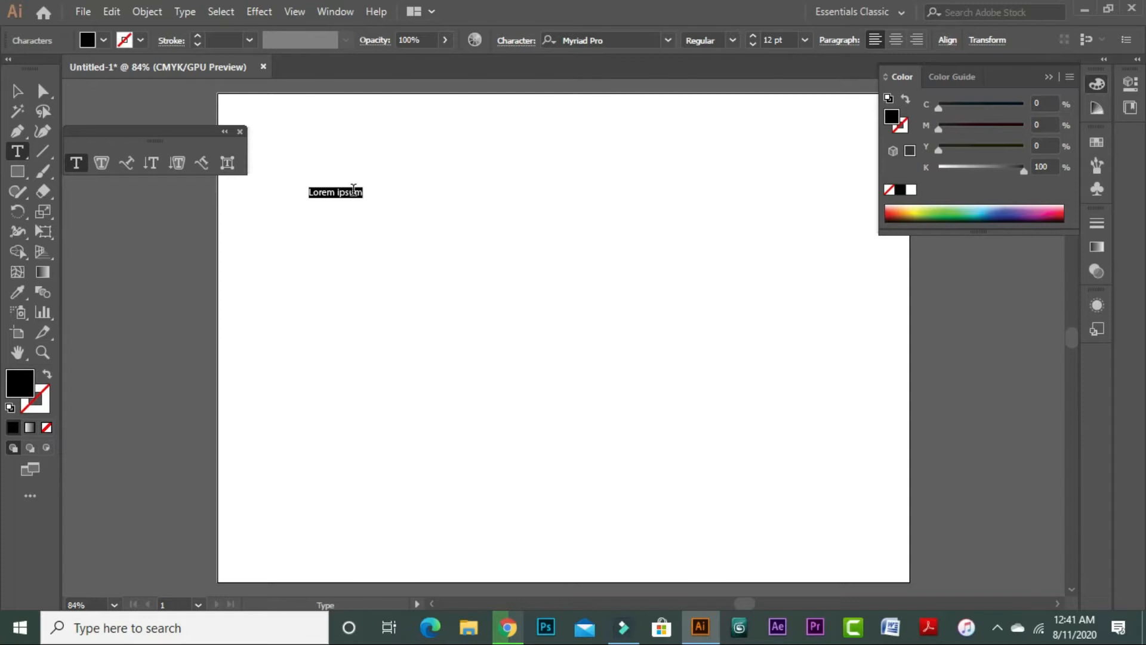
drag(360, 193, 286, 193)
text(M)
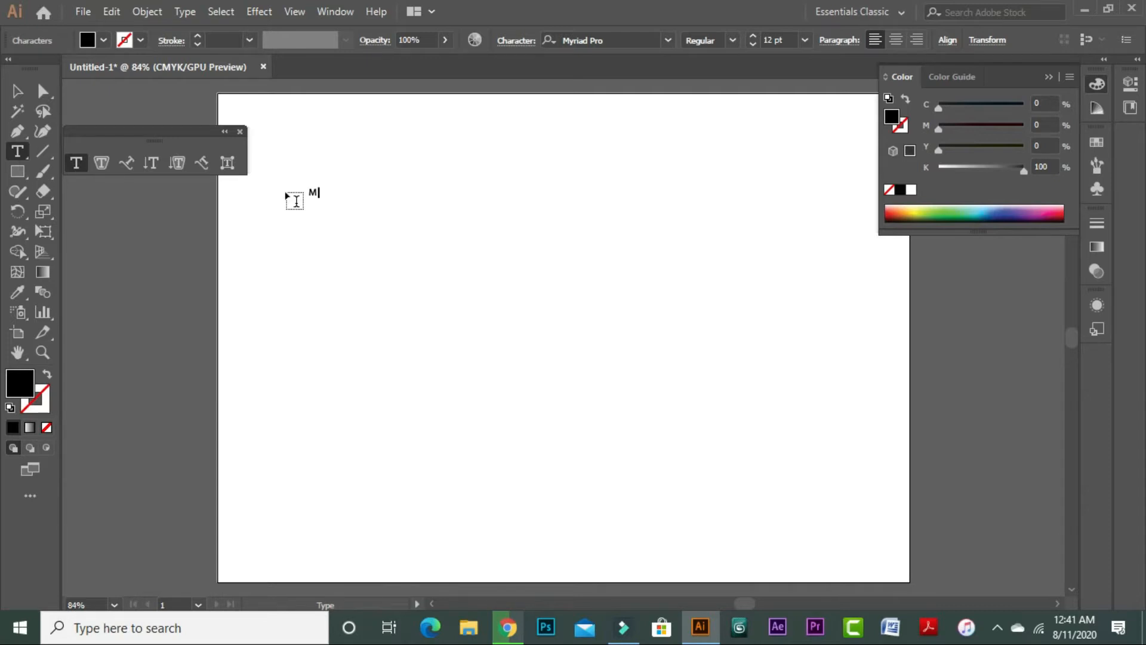
text(y Nice Car)
click(17, 91)
Browse the available fonts and preview them on the "My Nice Car" text without applying one.
key(ctrl+space)
drag(308, 156, 653, 309)
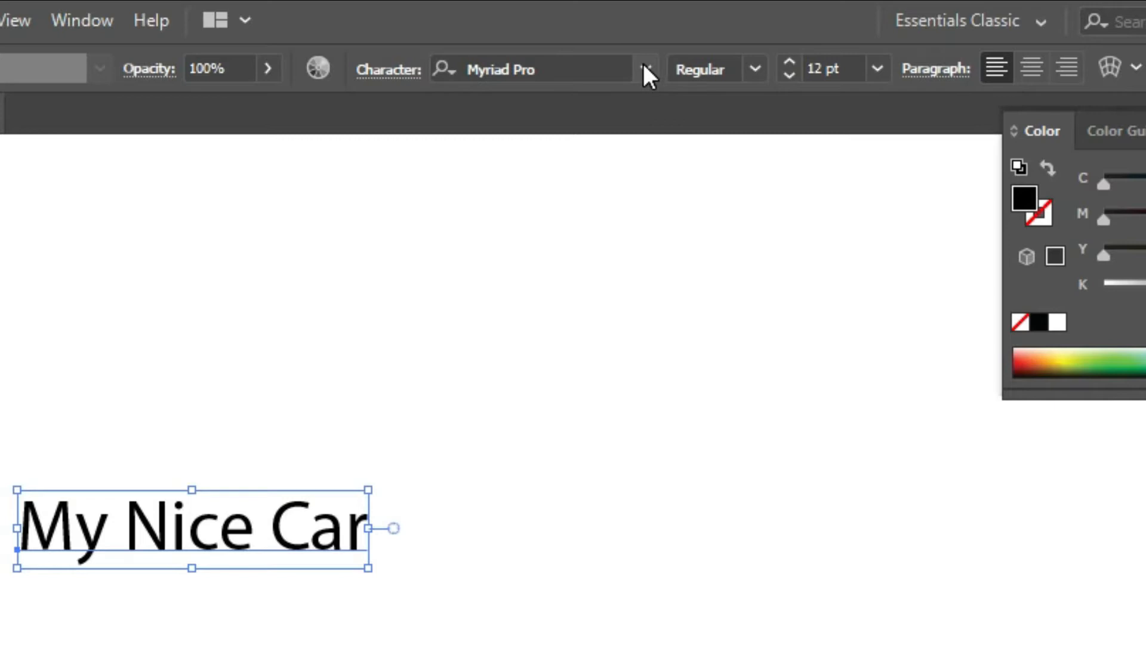
click(646, 68)
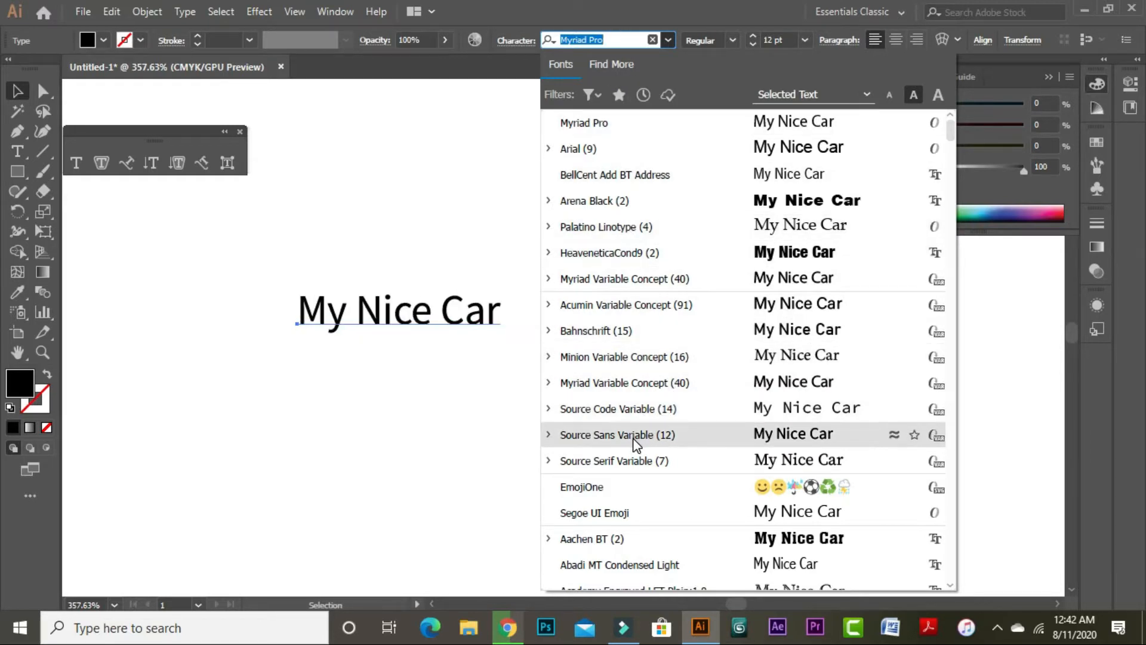
scroll(636, 442, down, 1)
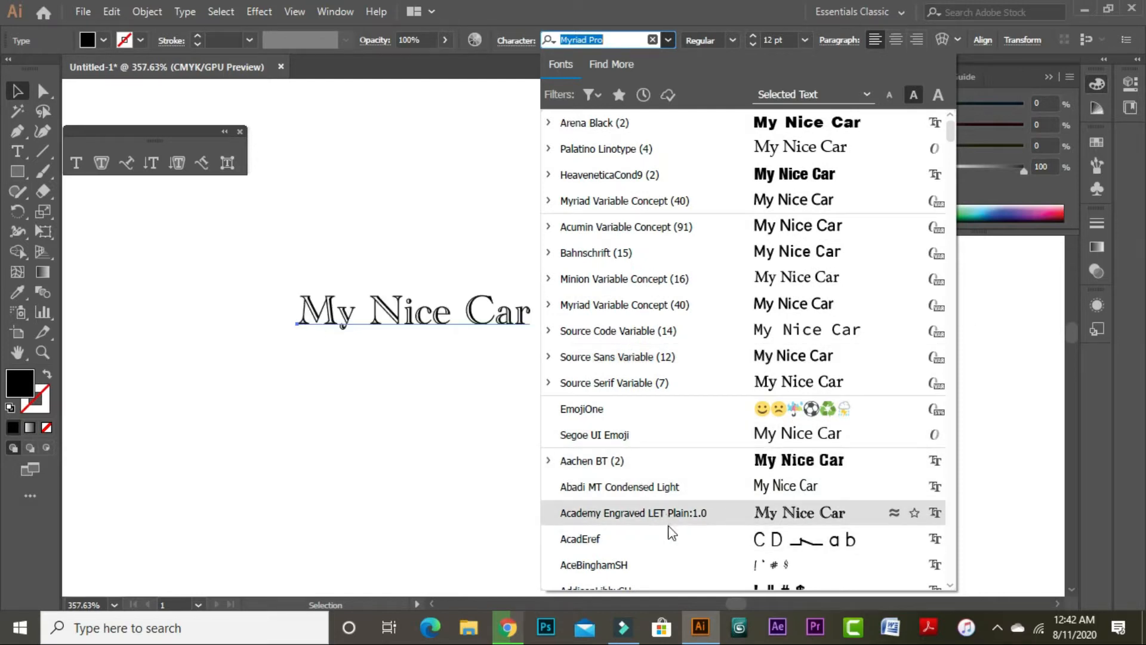
scroll(684, 518, down, 1)
scroll(684, 518, down, 4)
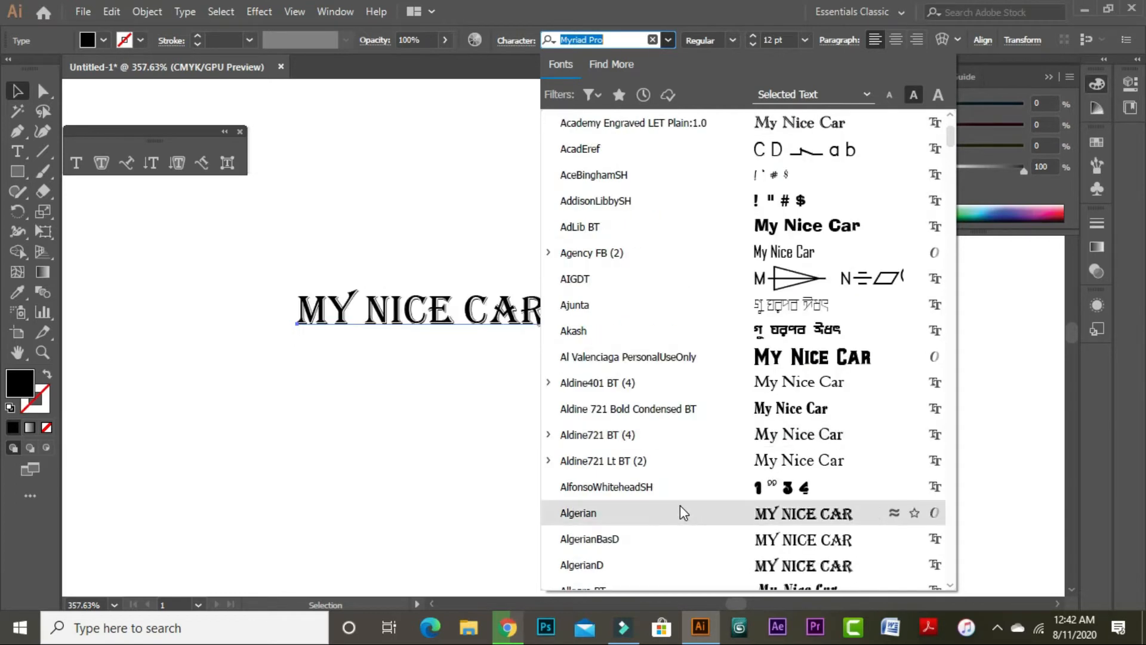
scroll(682, 512, down, 2)
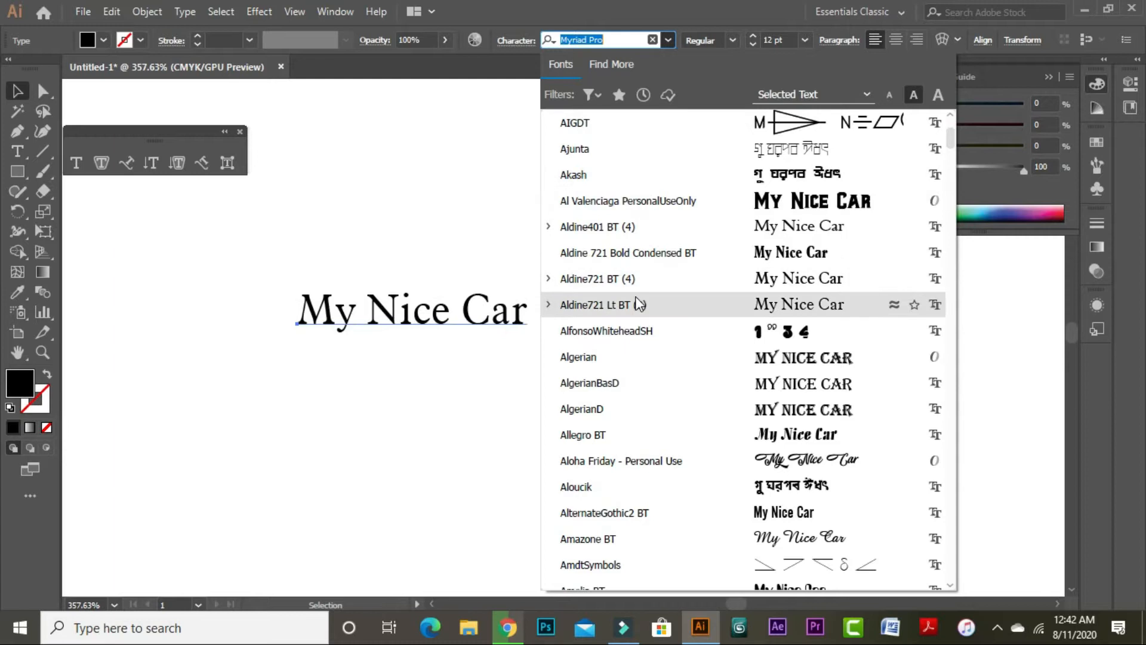
click(460, 237)
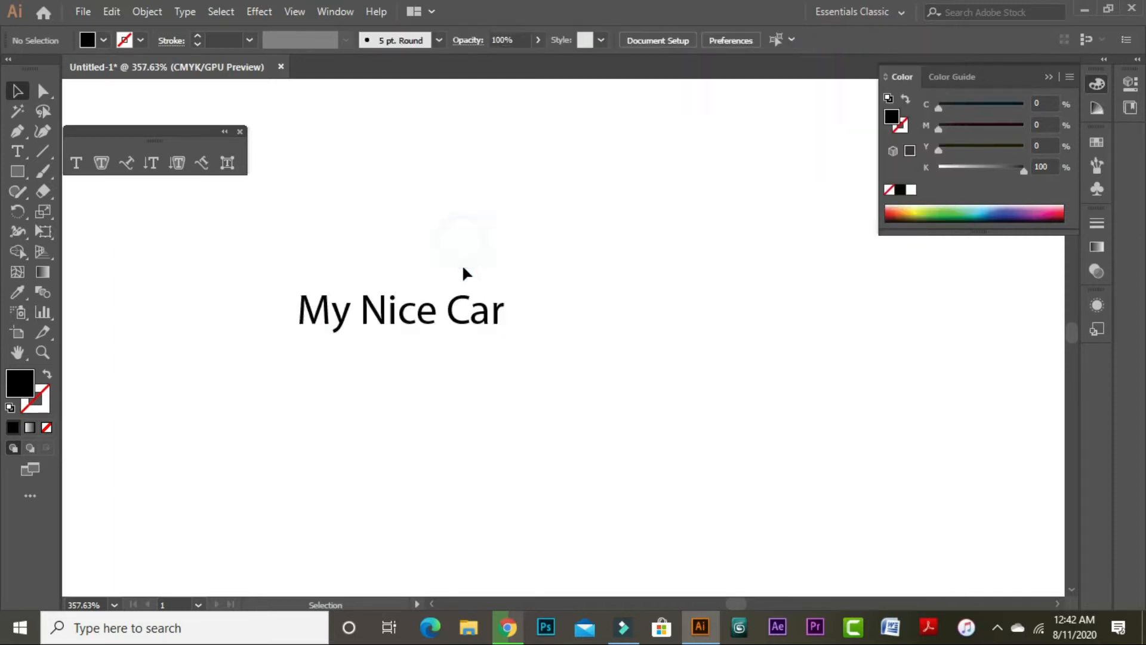
Examine the font style and preset font size options for the "My Nice Car" text.
click(448, 313)
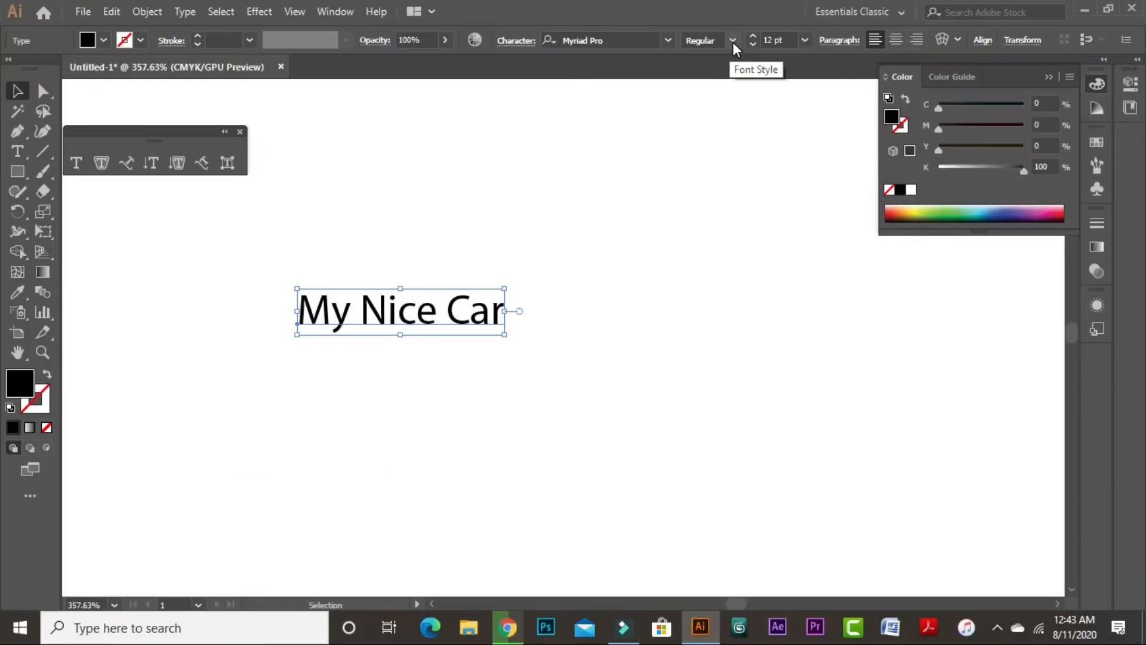
click(731, 41)
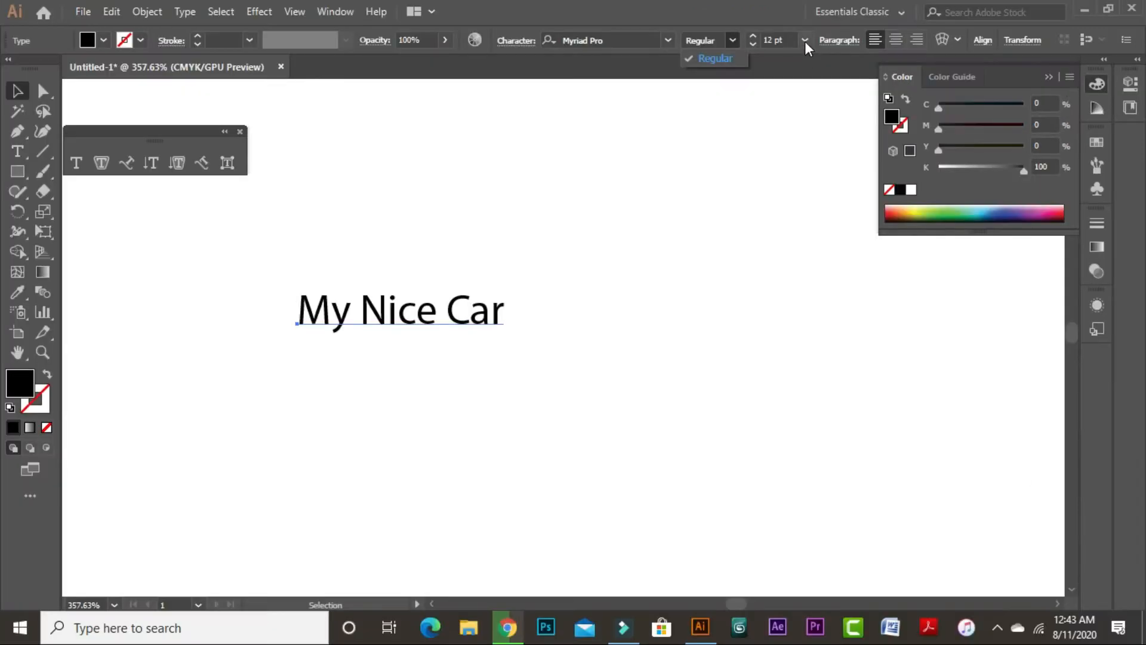
click(805, 41)
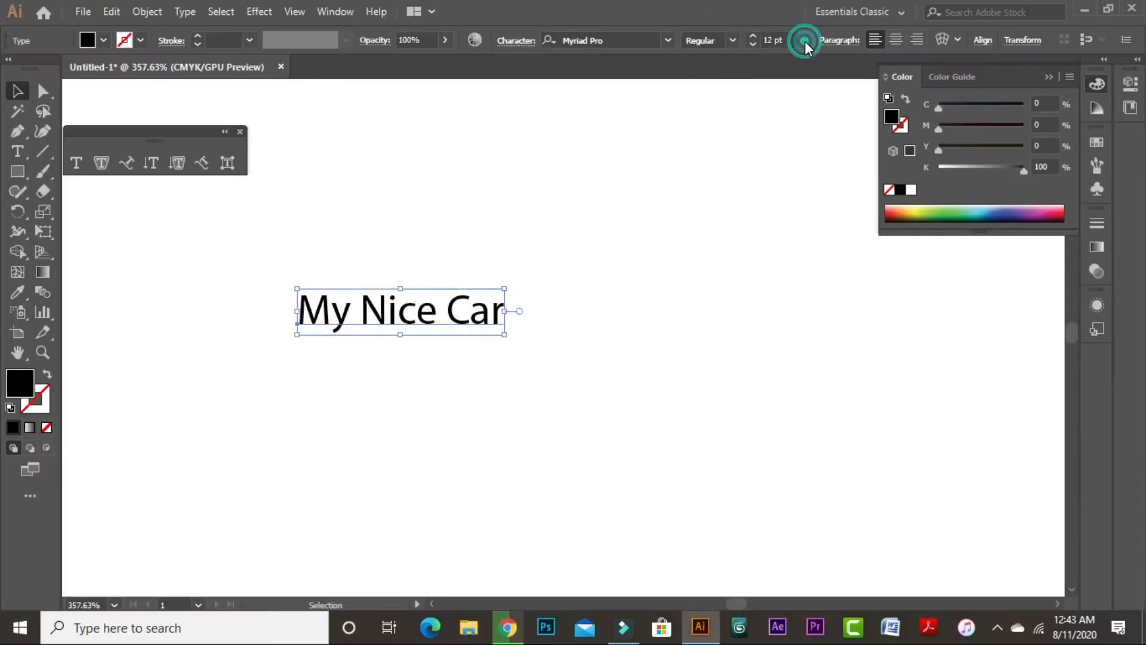
click(805, 41)
click(804, 41)
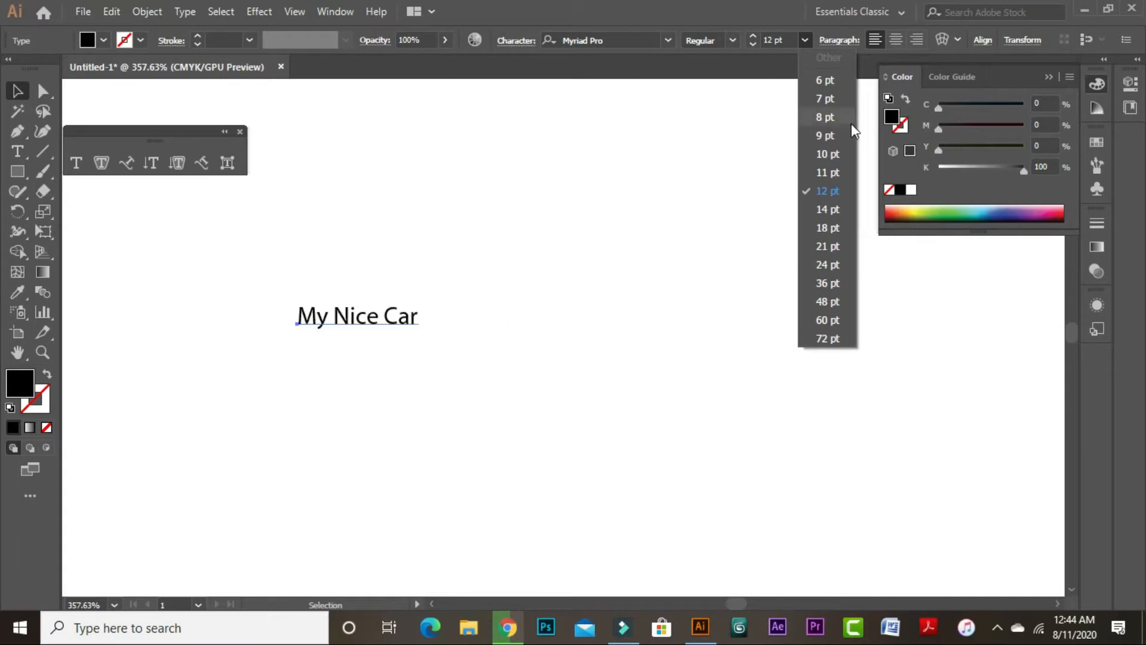
click(594, 297)
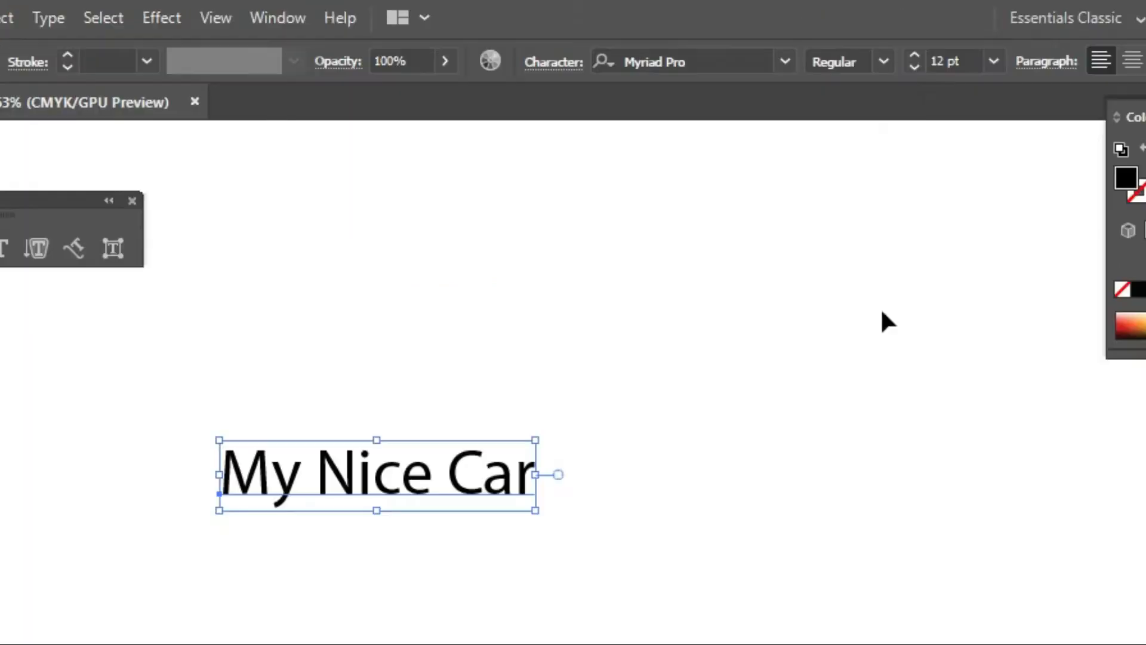
Try a font size of 120 pt on the "My Nice Car" text, and undo the change.
click(793, 39)
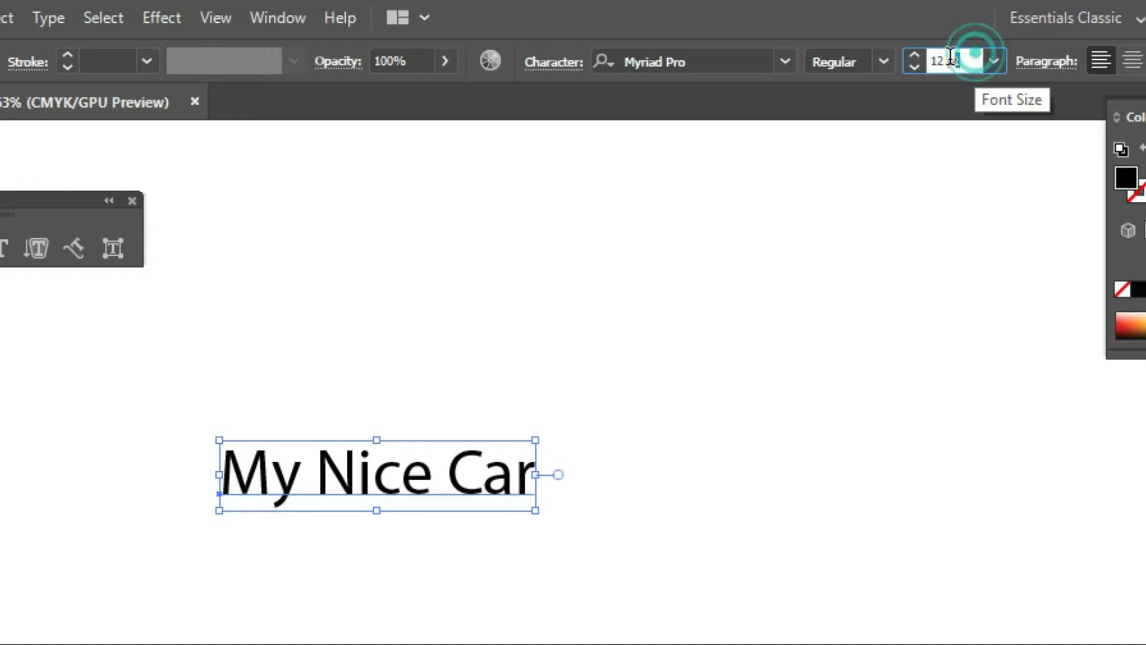
click(883, 54)
click(883, 53)
drag(976, 62, 923, 62)
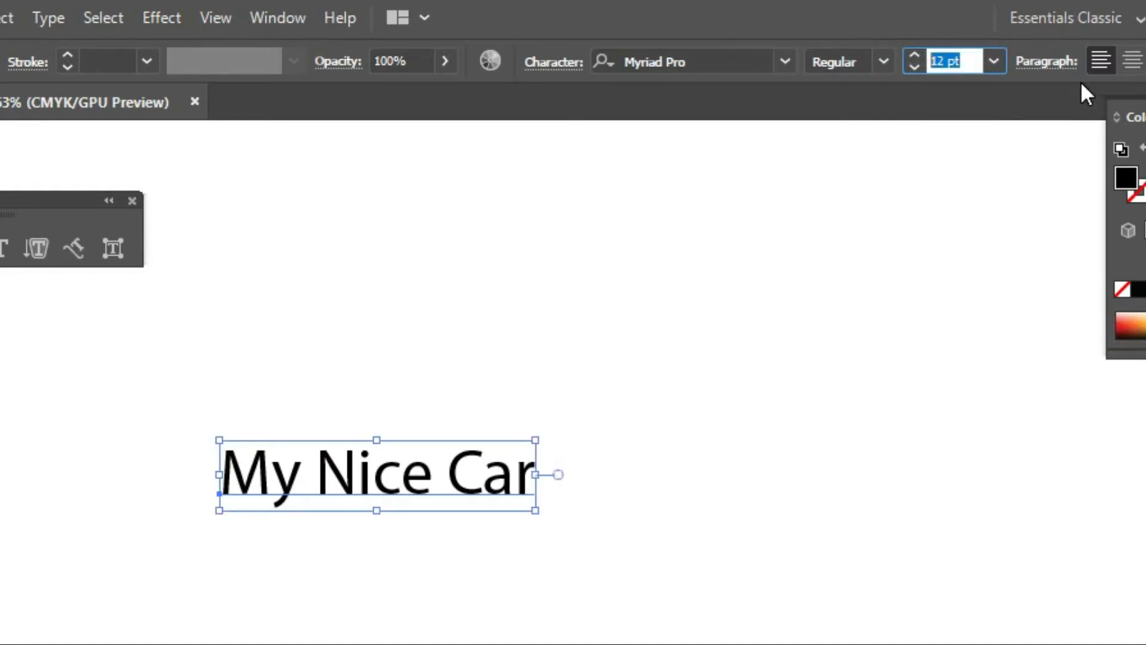
text(120)
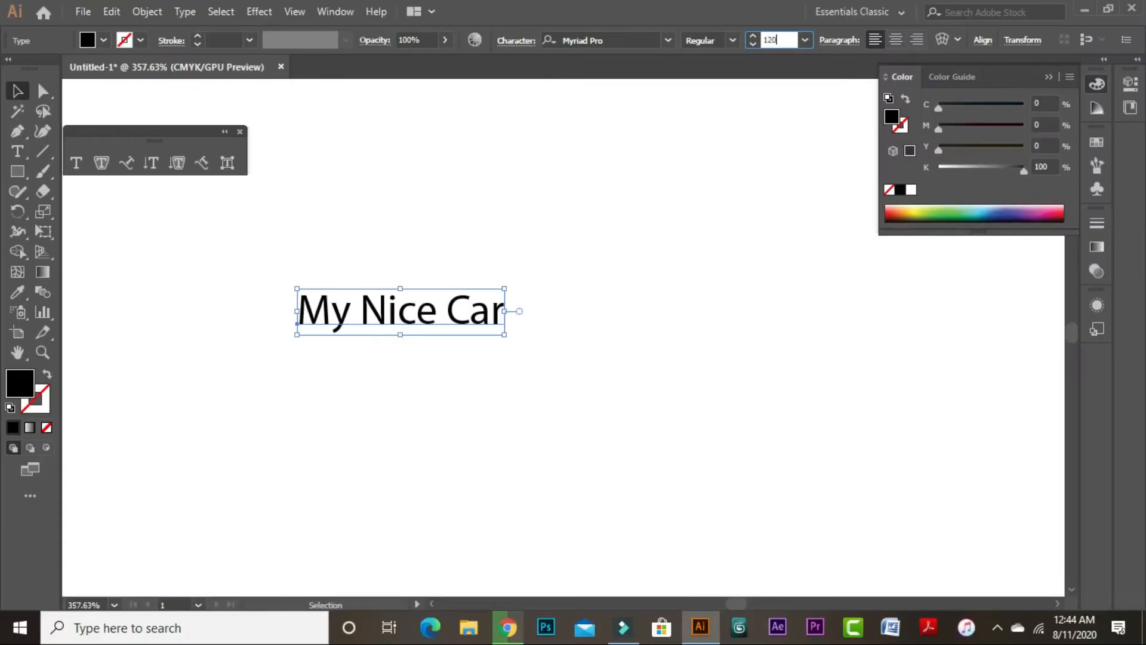
key(Return)
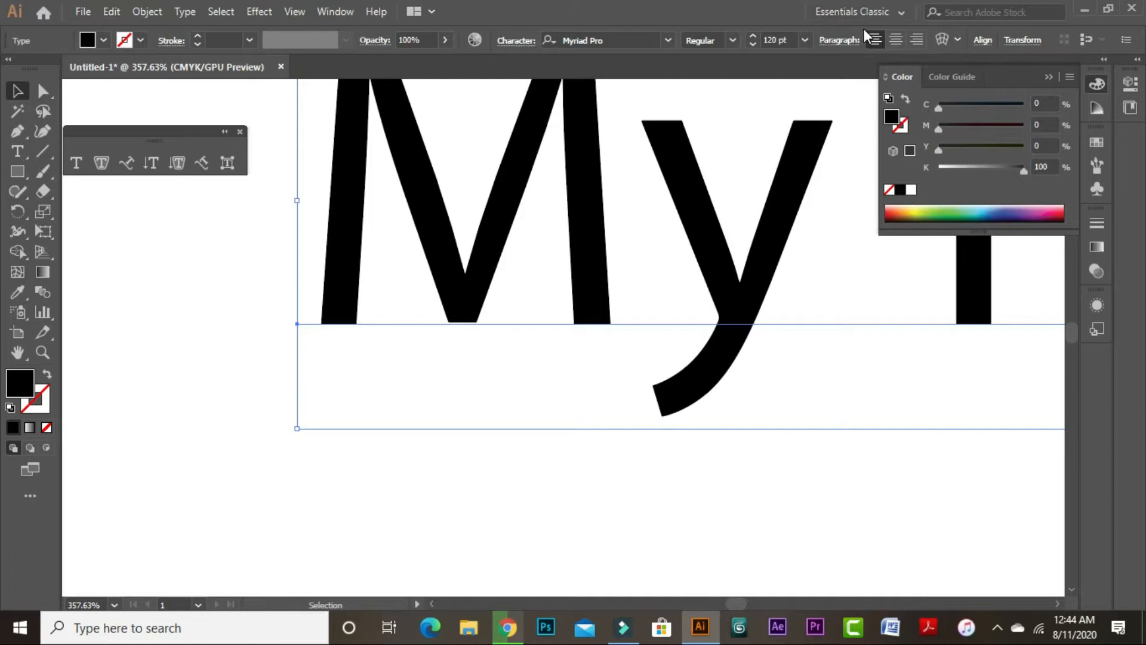
key(ctrl+z)
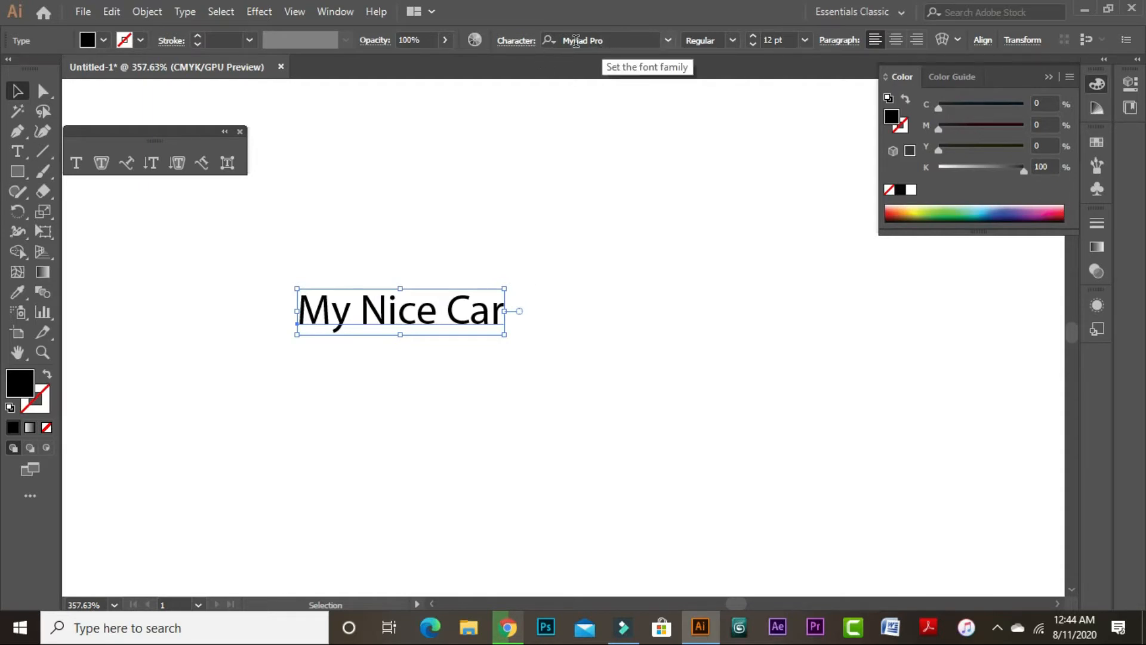
Search the fonts for "im" and preview Impact on the "My Nice Car" text without applying it.
click(609, 40)
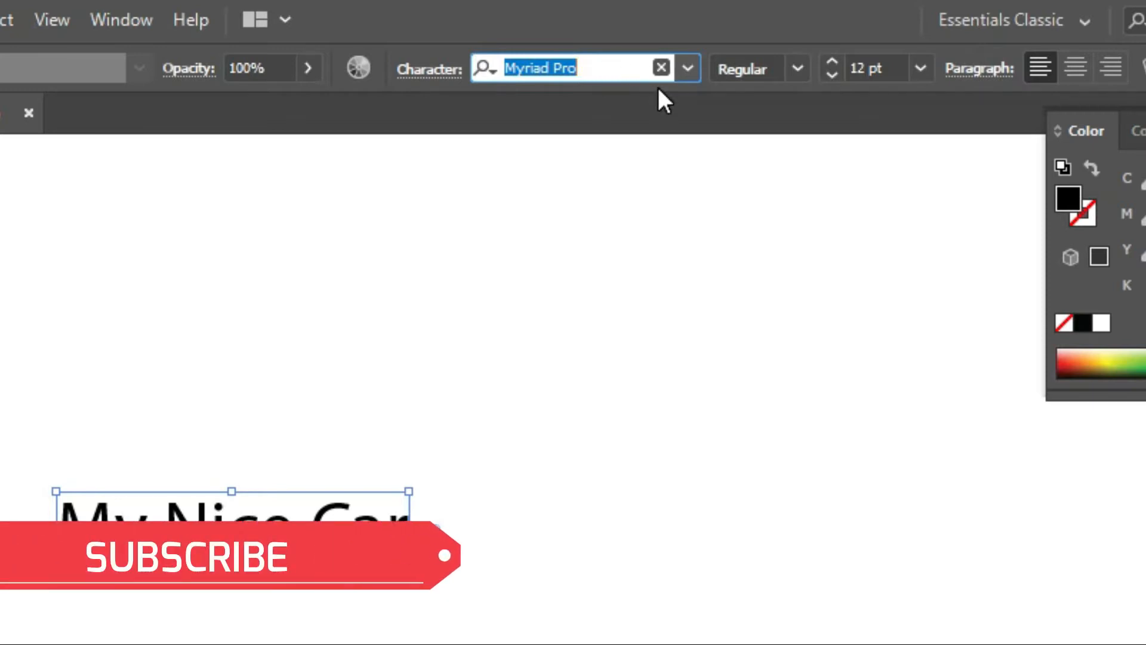
text(im)
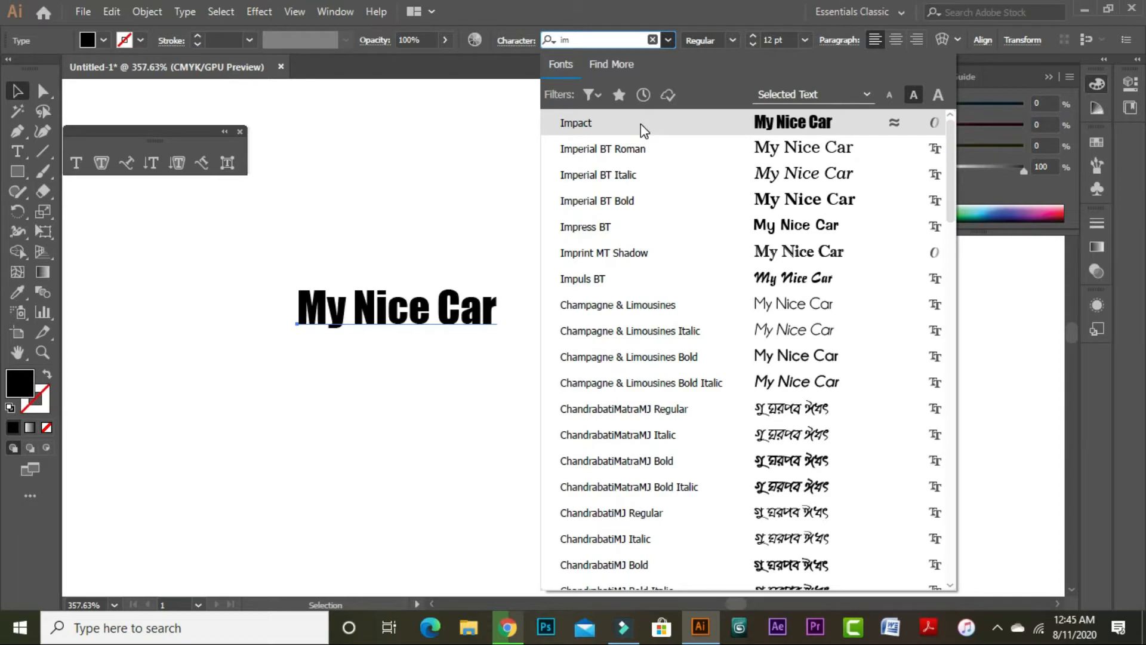
click(582, 40)
click(470, 354)
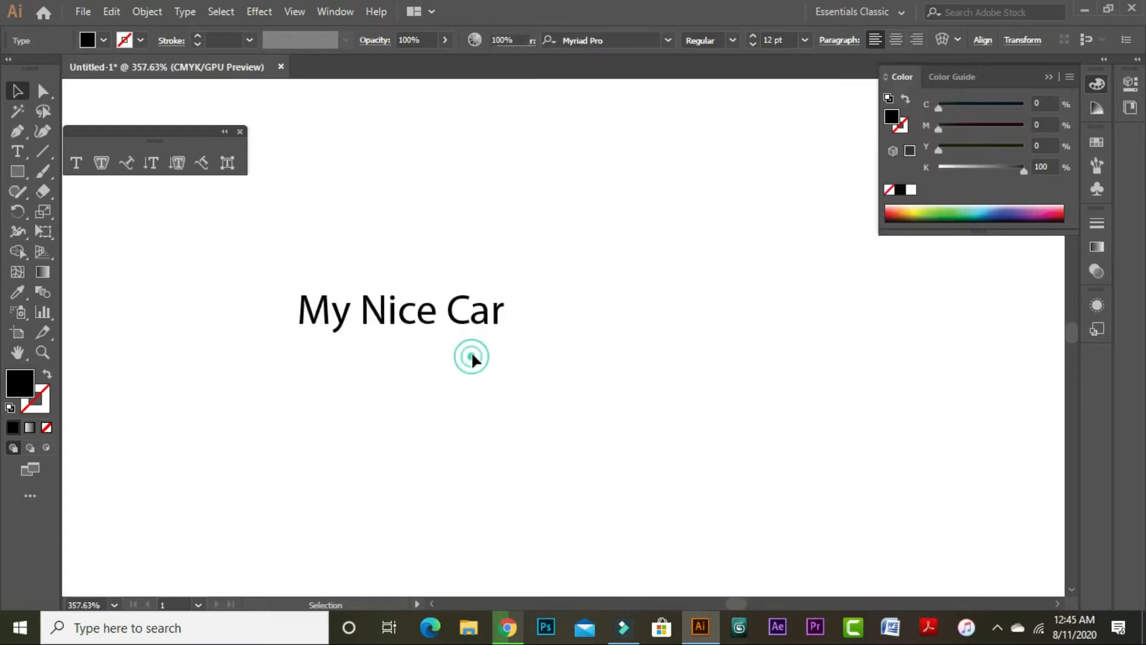
Move the "My Nice Car" text a short distance up and to the right on the artboard.
click(459, 327)
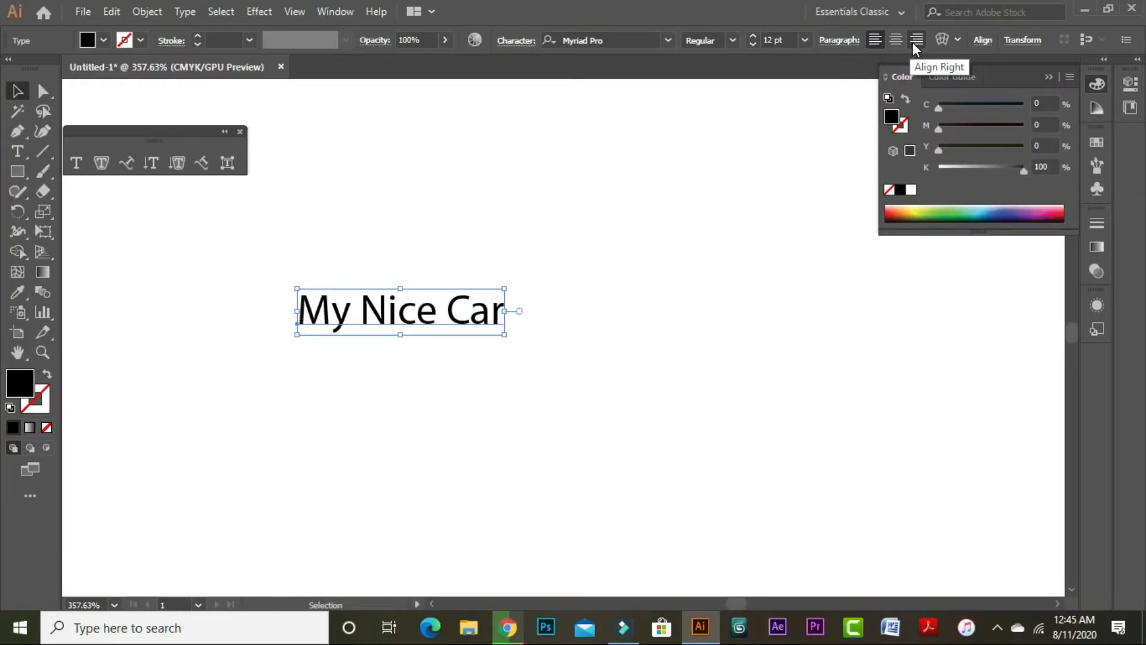
click(570, 280)
drag(506, 289, 605, 259)
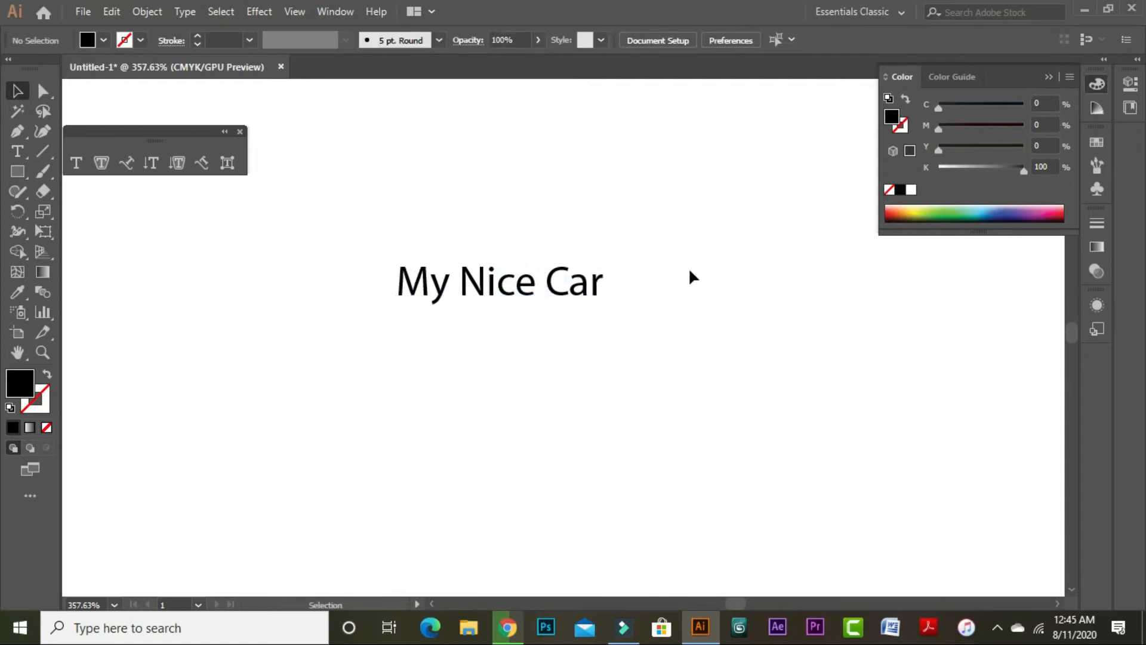
Examine the baseline and the anchor point at the start of the "My Nice Car" text up close.
click(444, 296)
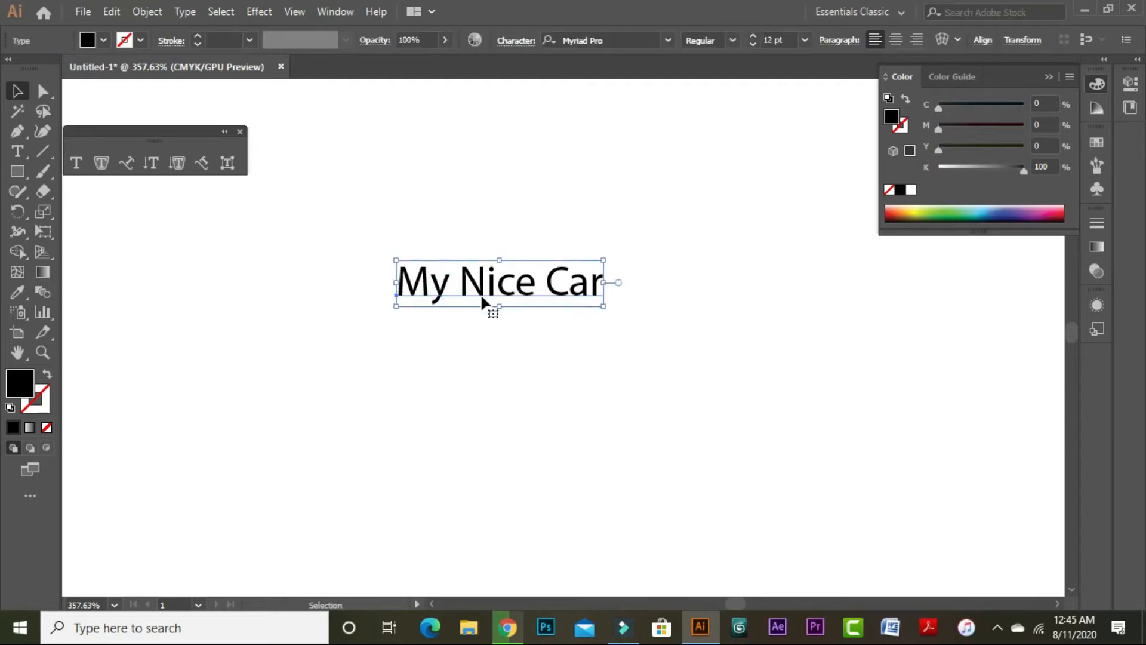
click(647, 278)
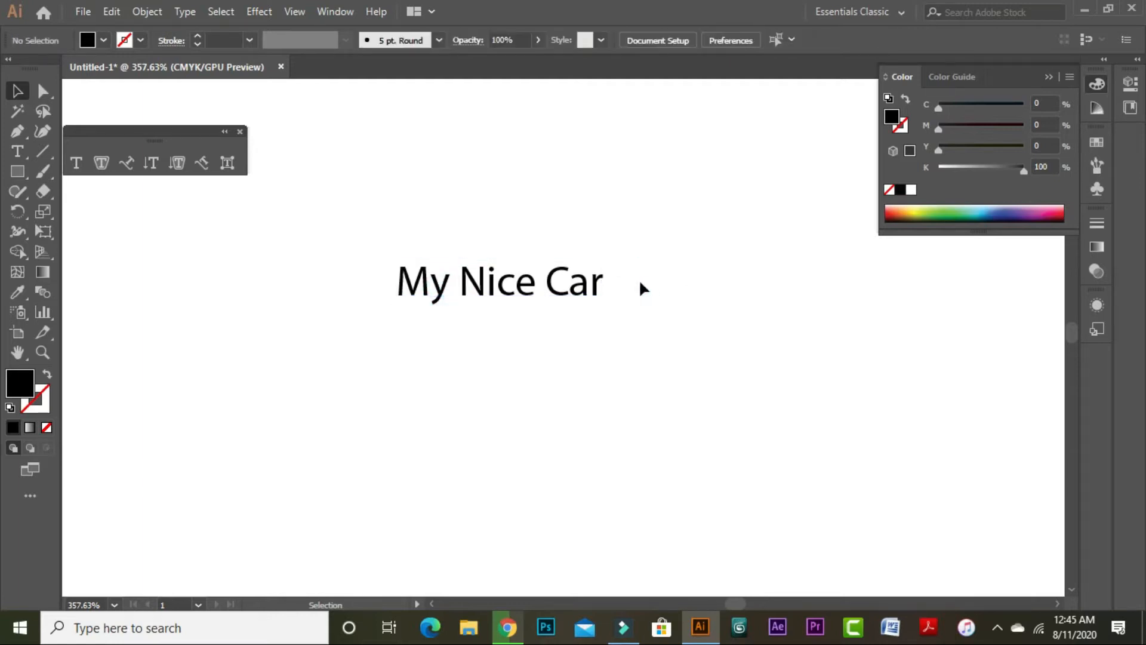
click(494, 300)
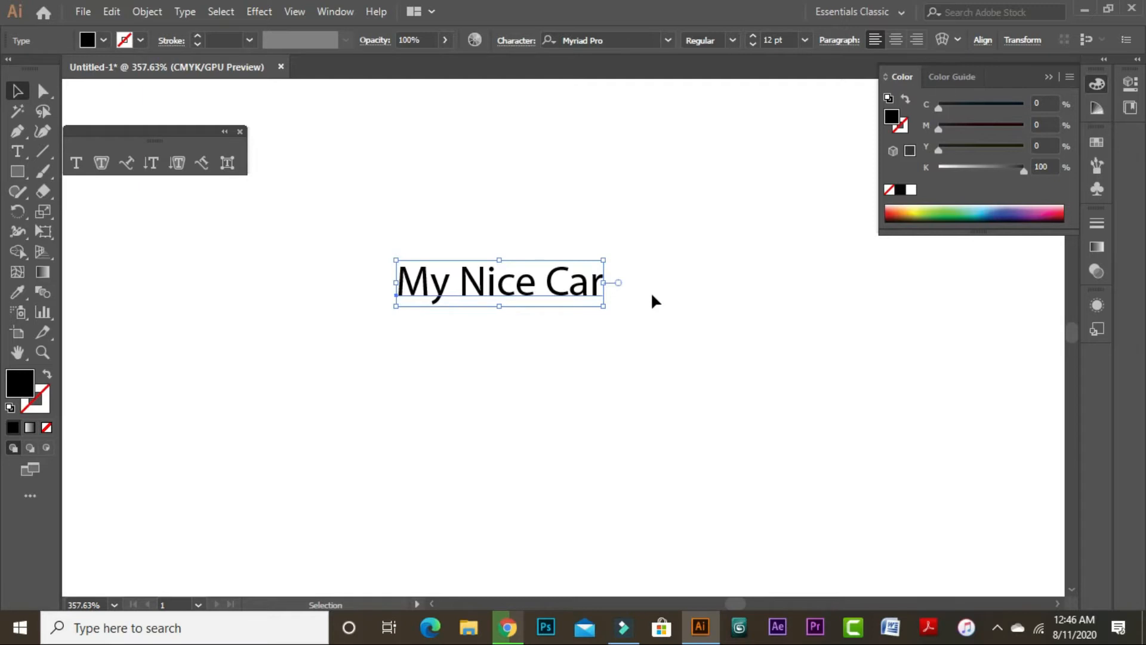
click(652, 294)
key(z)
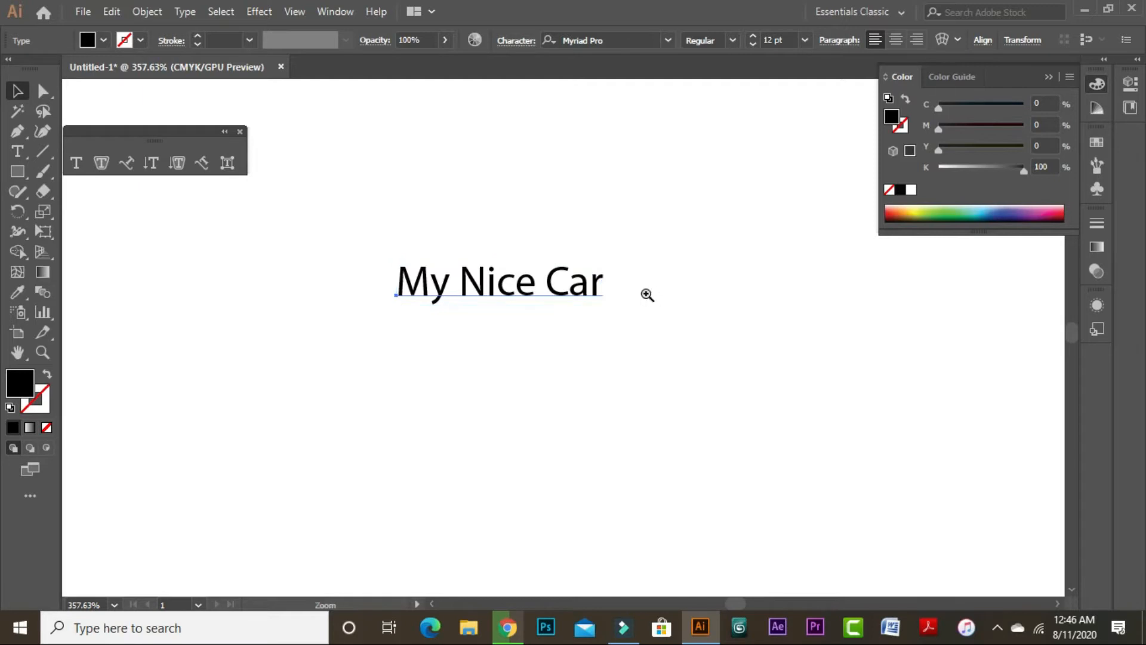
drag(353, 245, 637, 323)
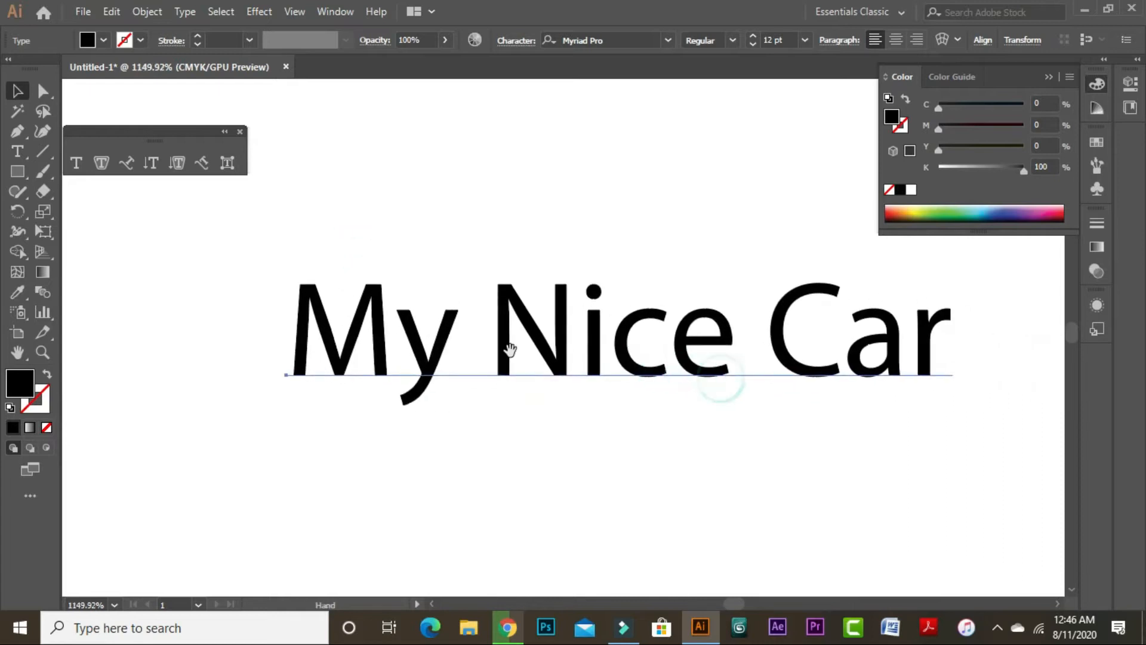
click(742, 363)
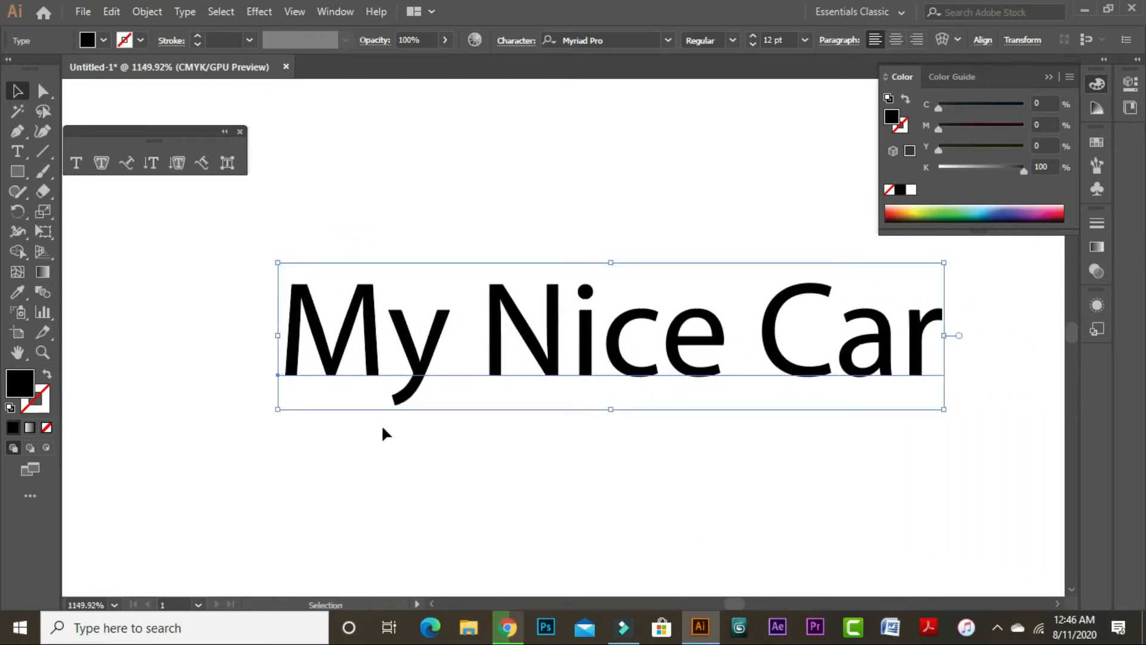
key(z)
drag(269, 359, 599, 432)
key(v)
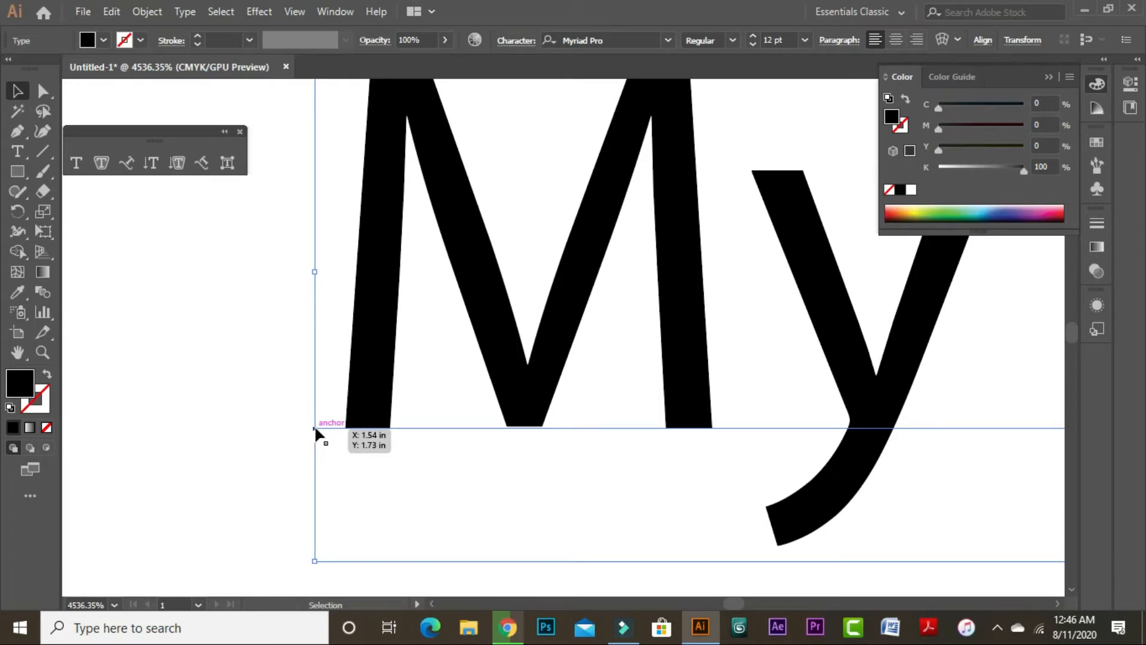
key(a)
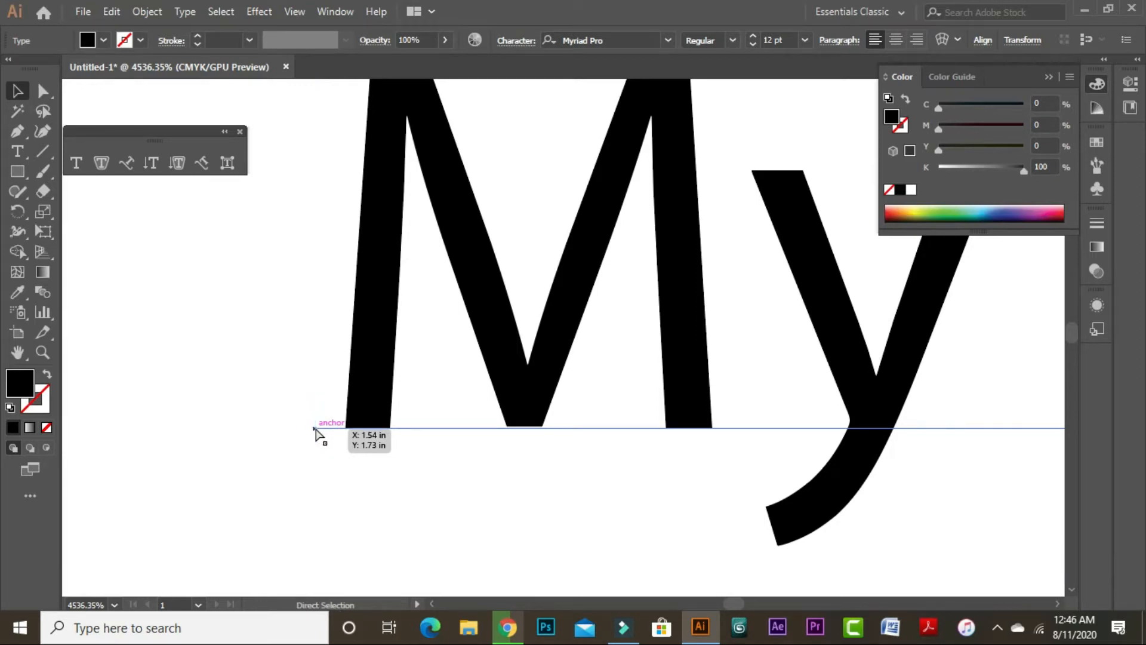
key(ctrl+minus)
key(ctrl+minus)
key(ctrl+minus)
key(ctrl+minus)
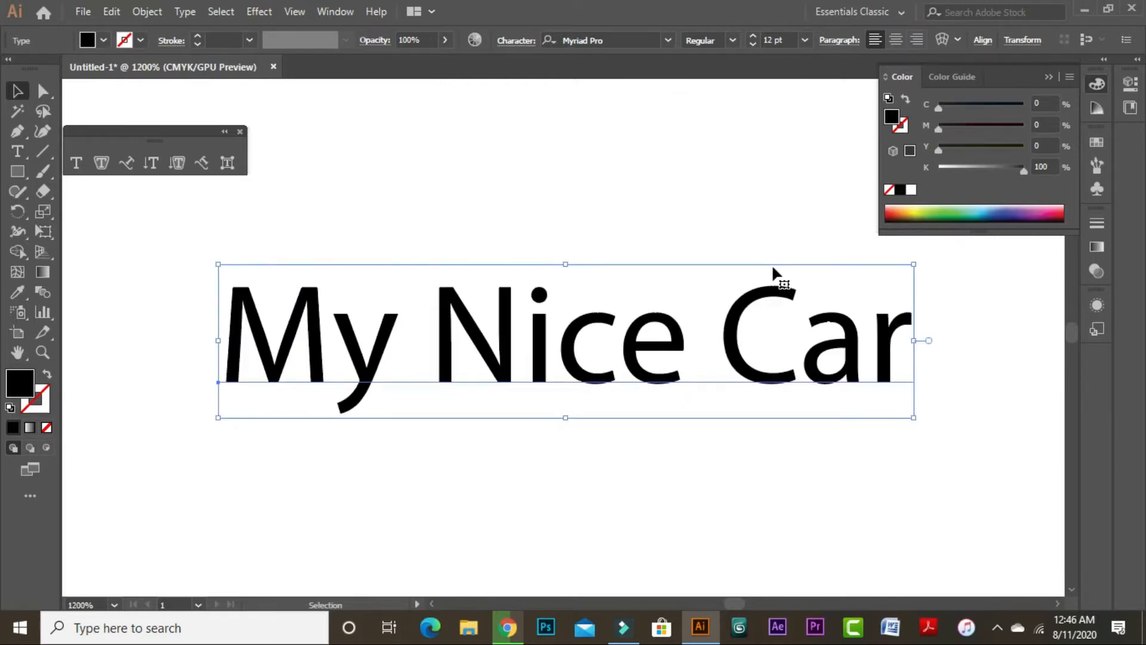
Try center and right paragraph alignment on the "My Nice Car" text.
click(895, 41)
drag(276, 379, 416, 379)
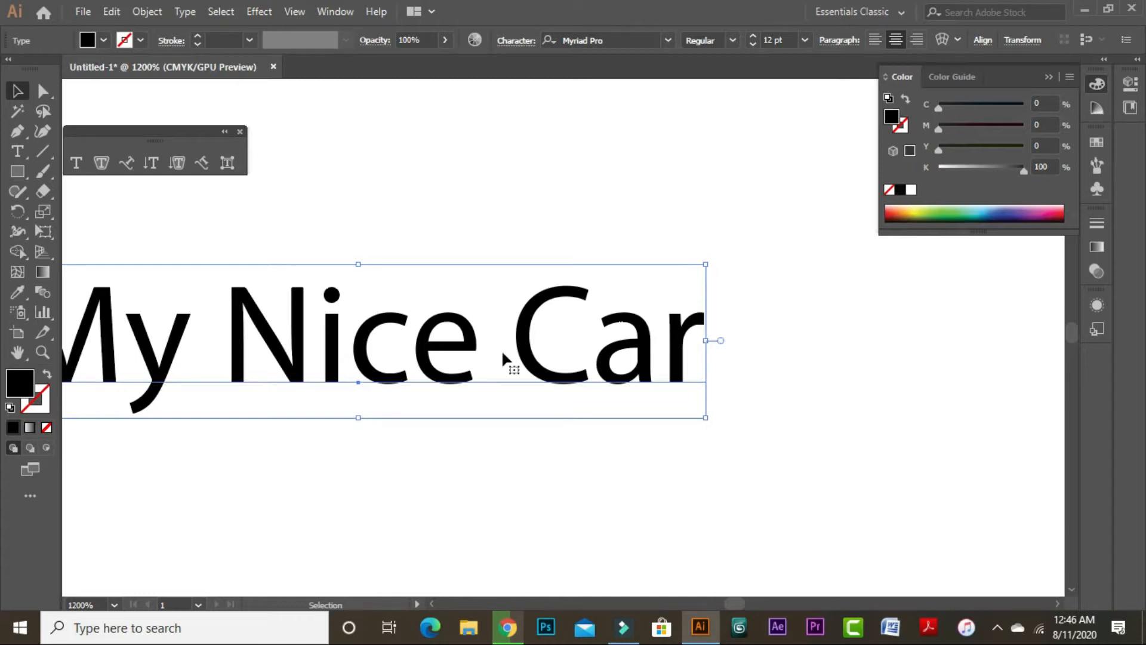
click(921, 43)
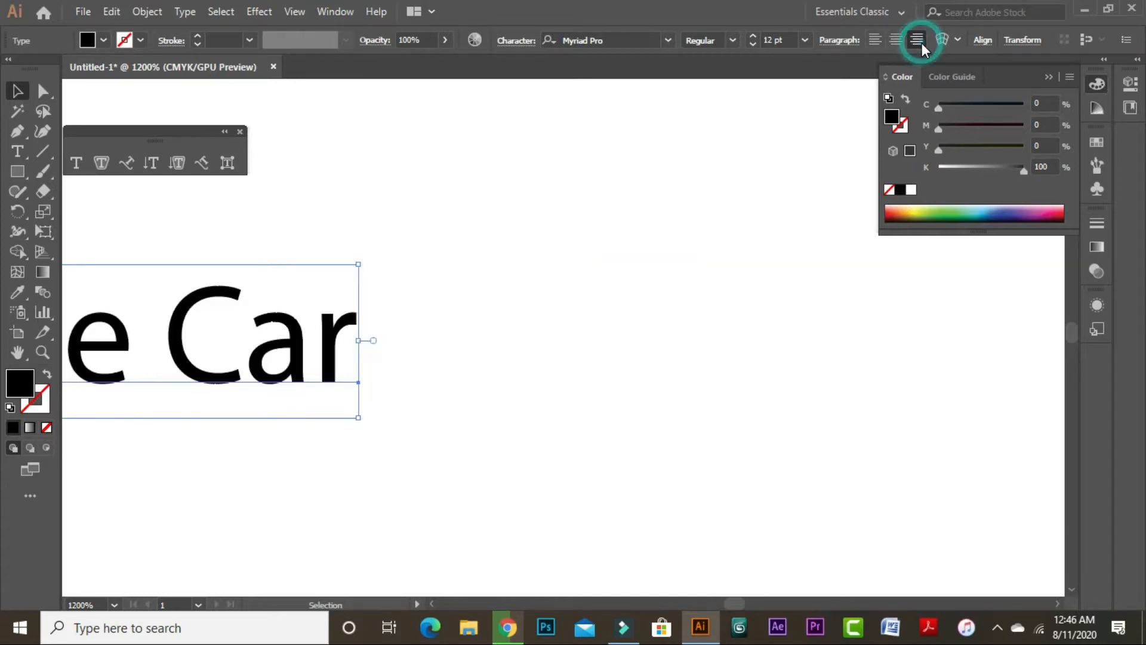
key(space)
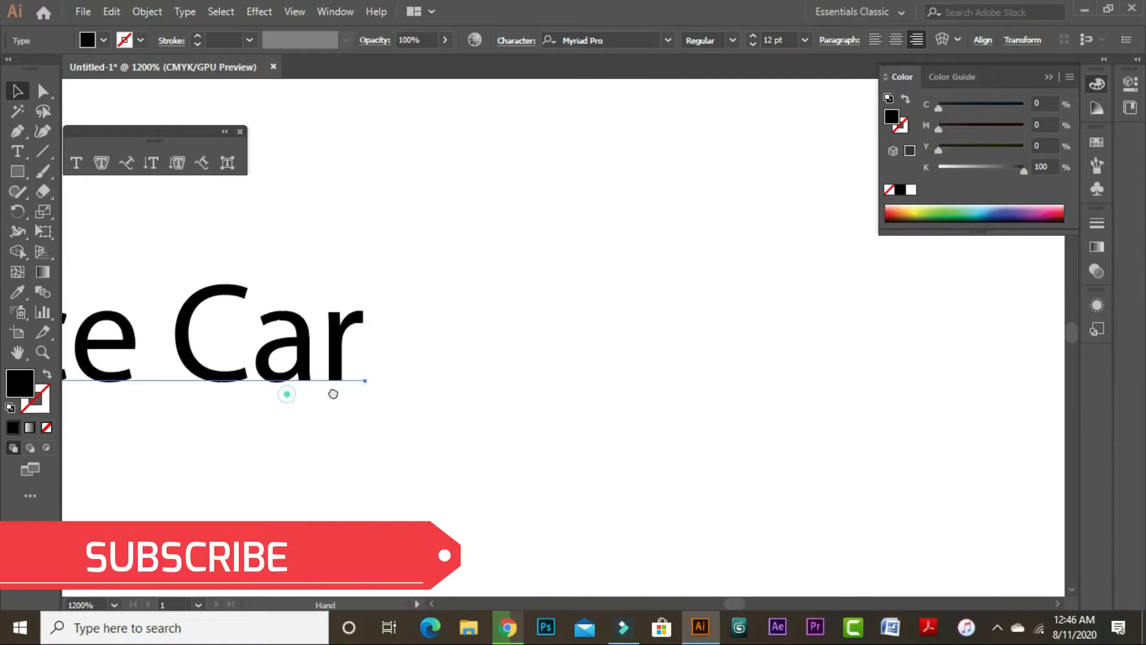
drag(286, 391, 740, 383)
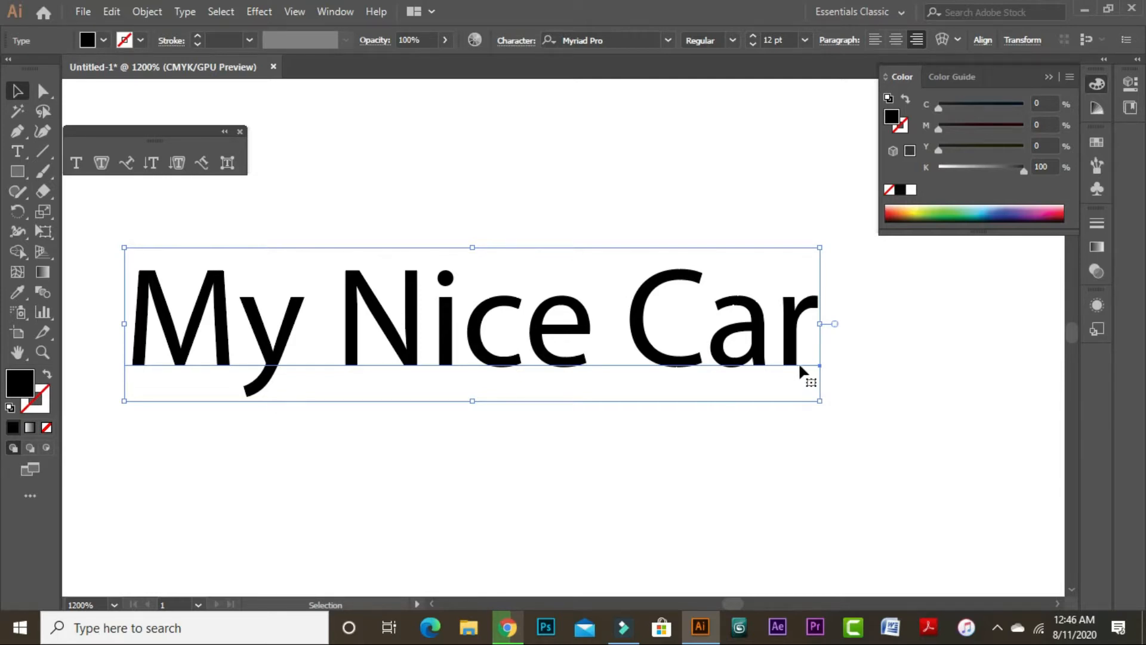
Set the "My Nice Car" text back to left paragraph alignment and move it further left on the artboard.
click(872, 38)
drag(948, 321, 358, 320)
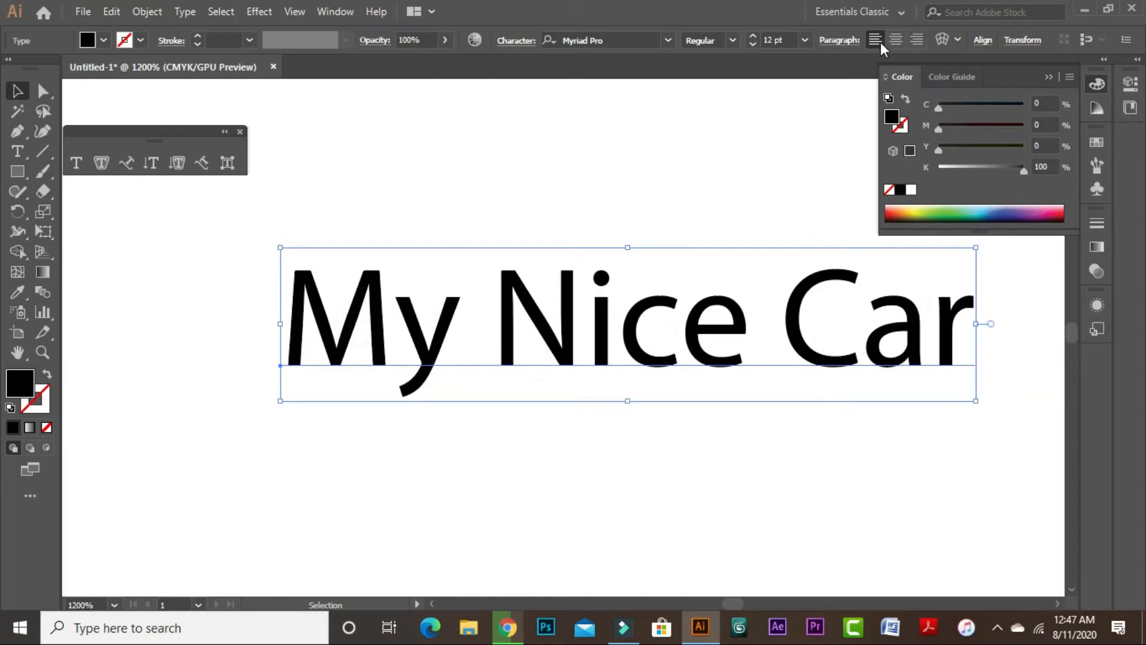
click(679, 437)
key(a)
key(ctrl+minus)
key(ctrl+minus)
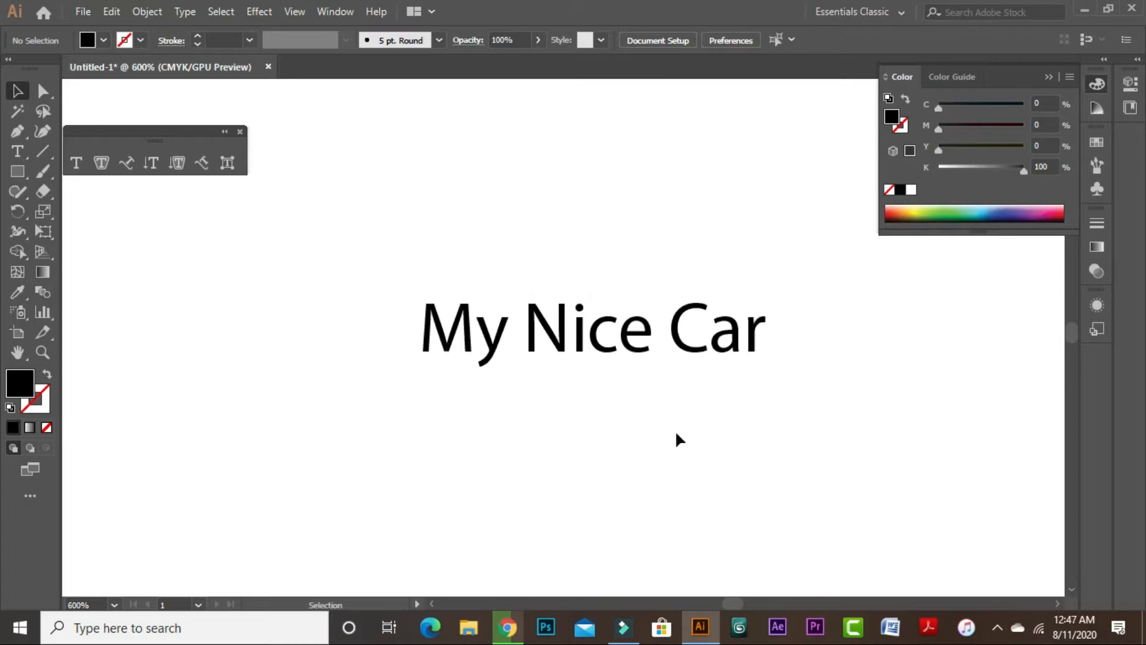
click(613, 361)
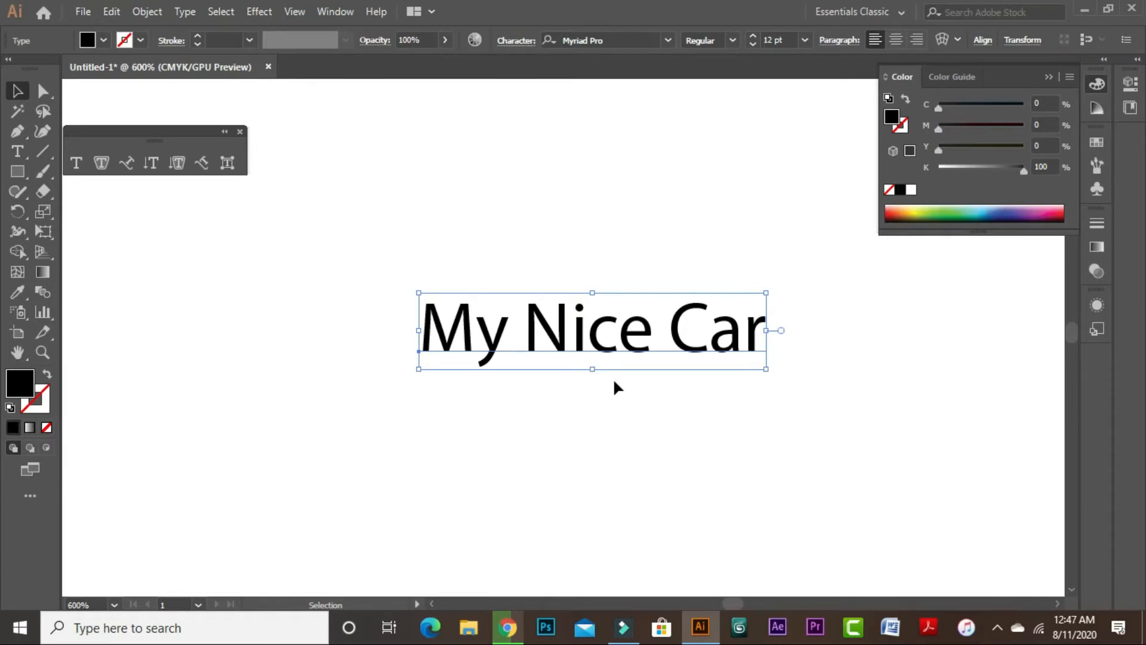
drag(609, 343, 531, 326)
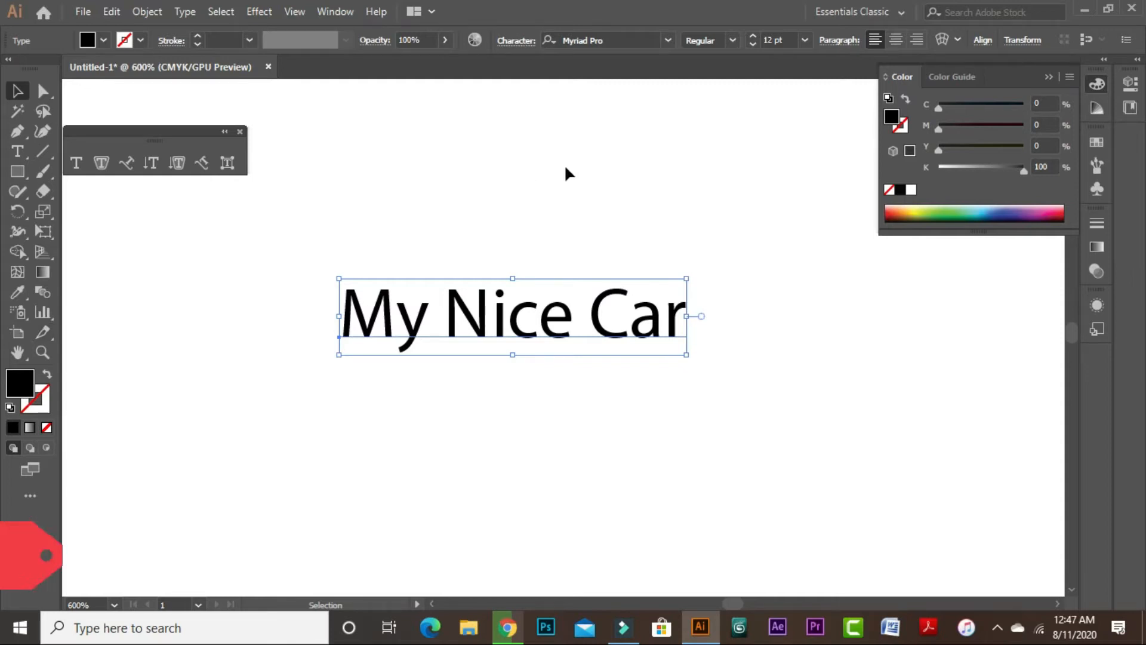
Open the Character panel for the selected text and close it again.
click(336, 12)
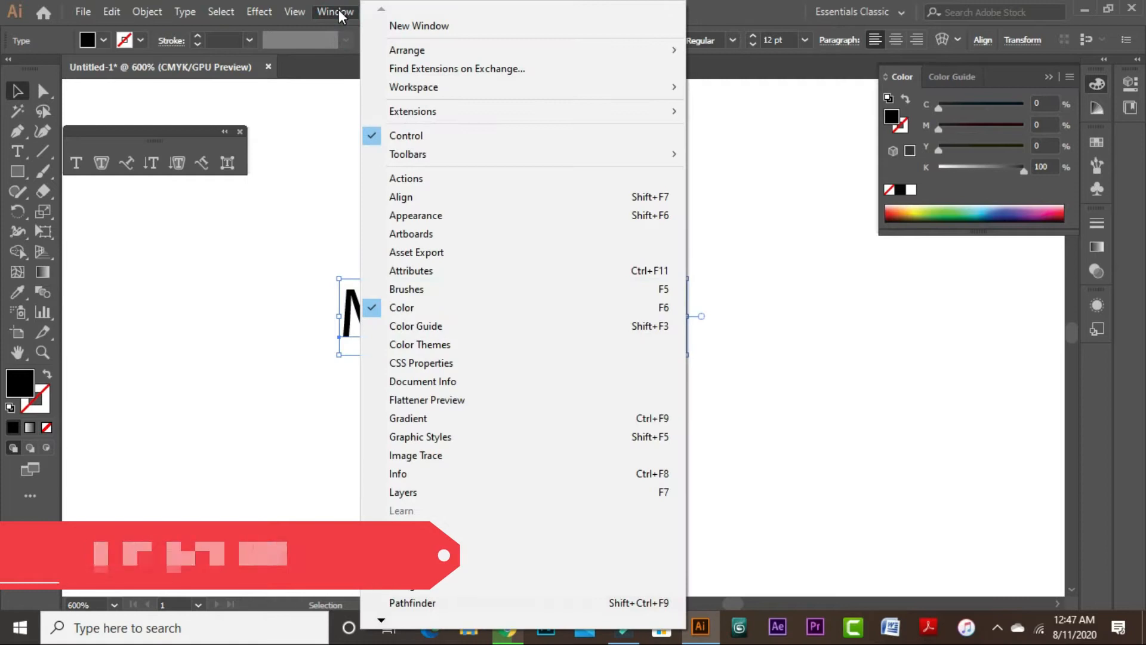
click(381, 619)
click(382, 619)
click(382, 619)
click(382, 619)
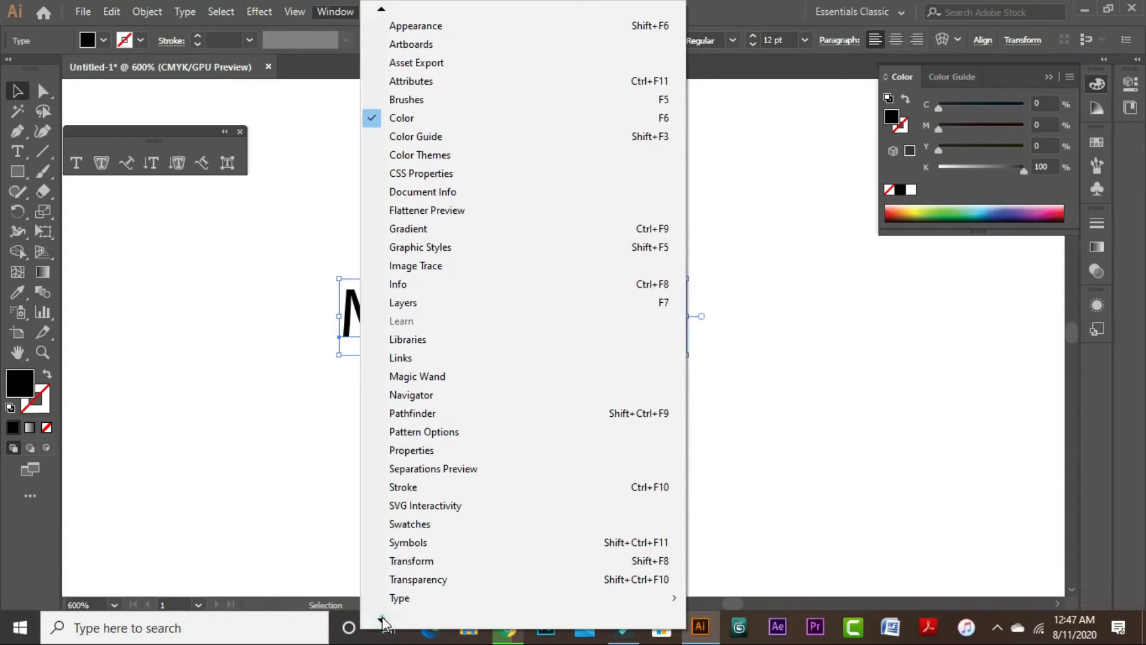
click(382, 619)
mouse_move(428, 585)
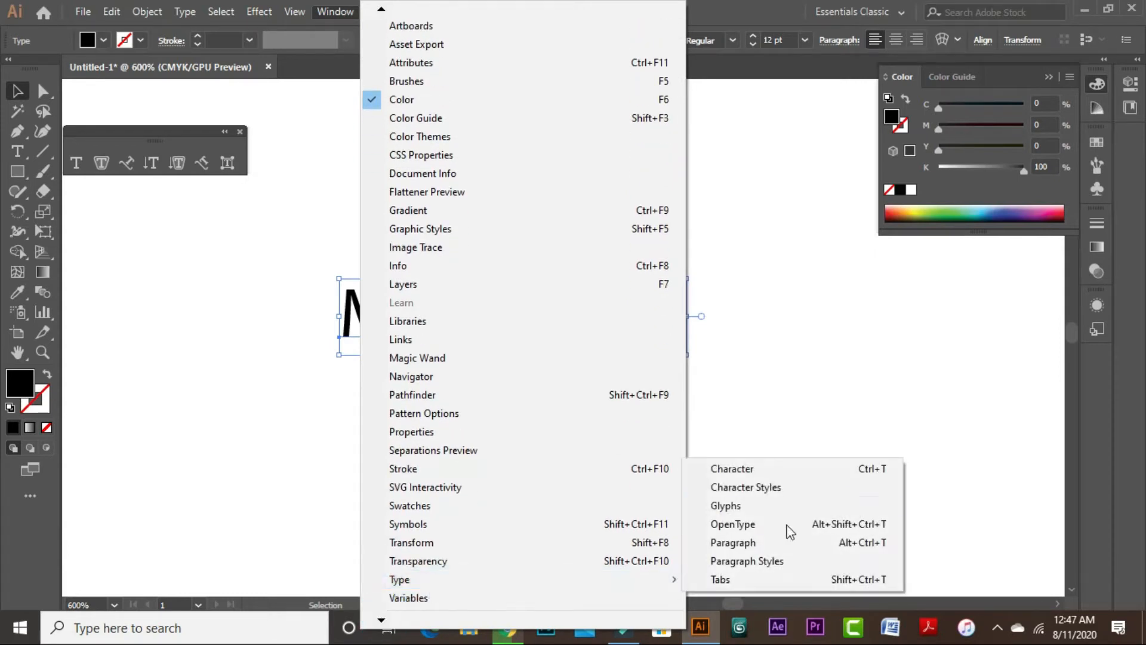
click(828, 469)
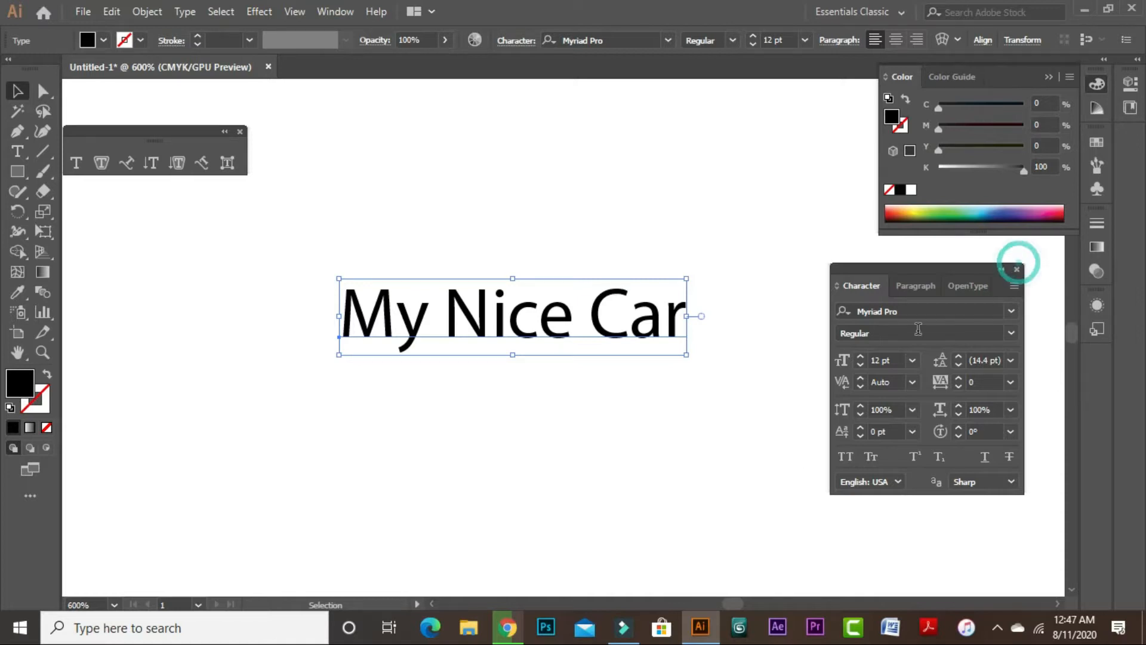
click(1017, 270)
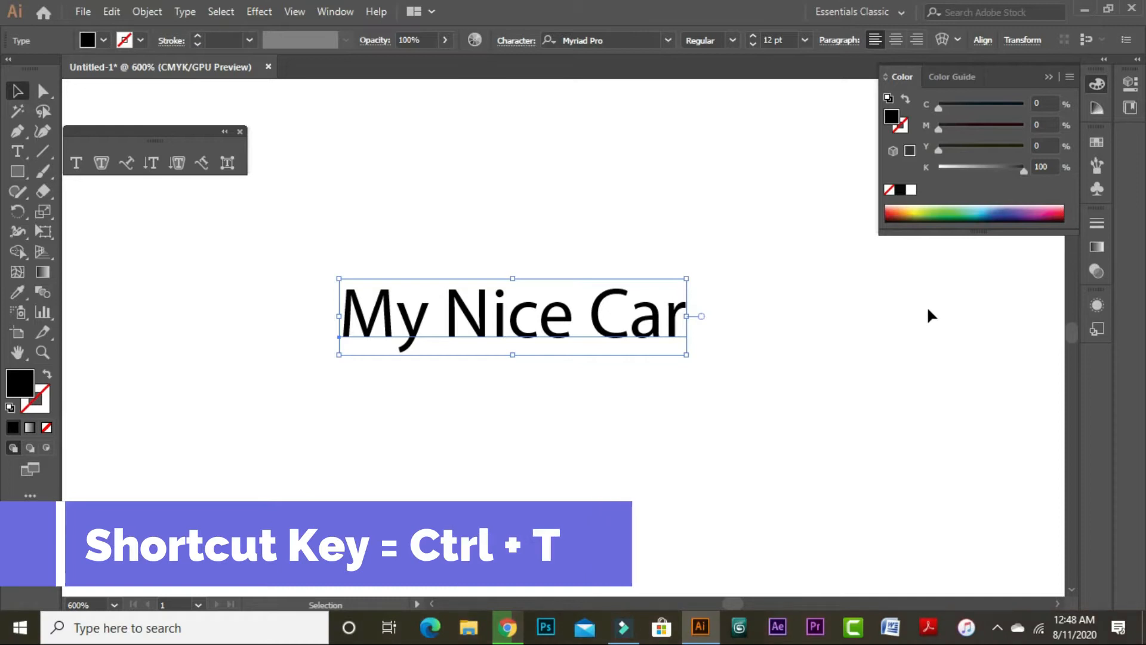
Toggle the Character panel on and off, leaving it open beside the text.
key(ctrl+t)
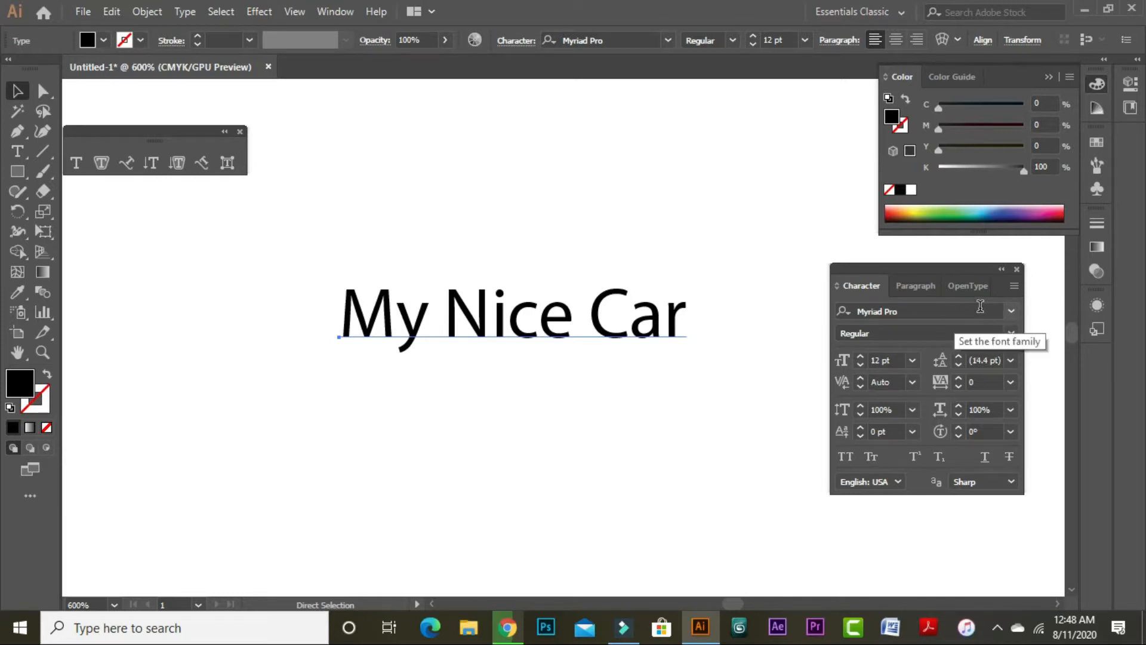
key(ctrl+t)
key(v)
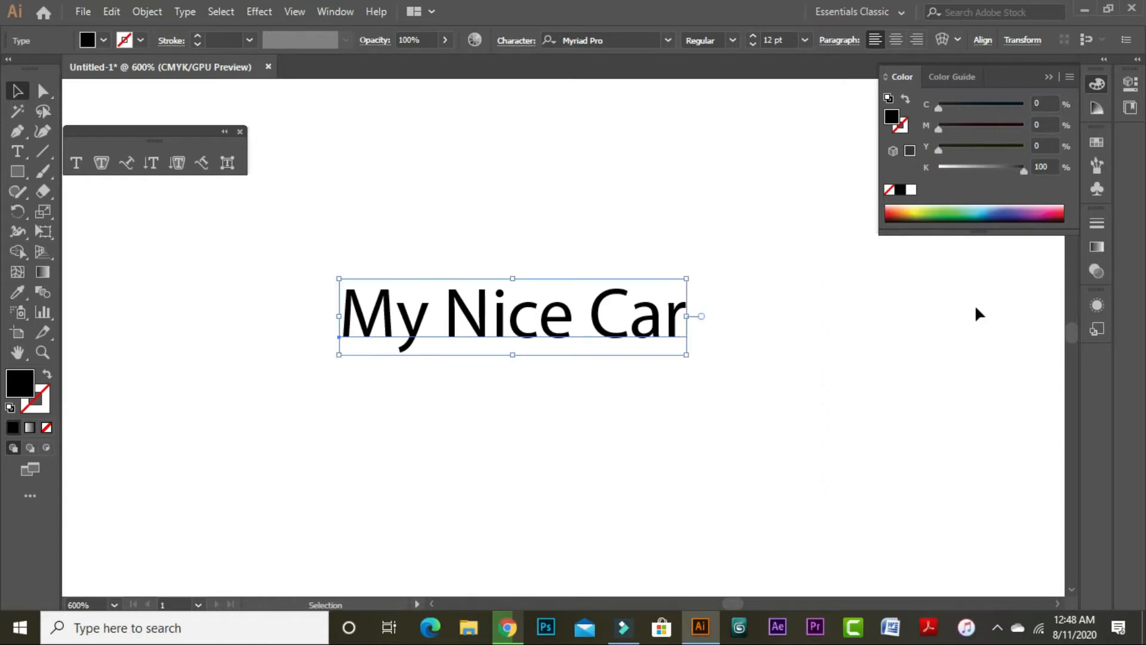
key(a)
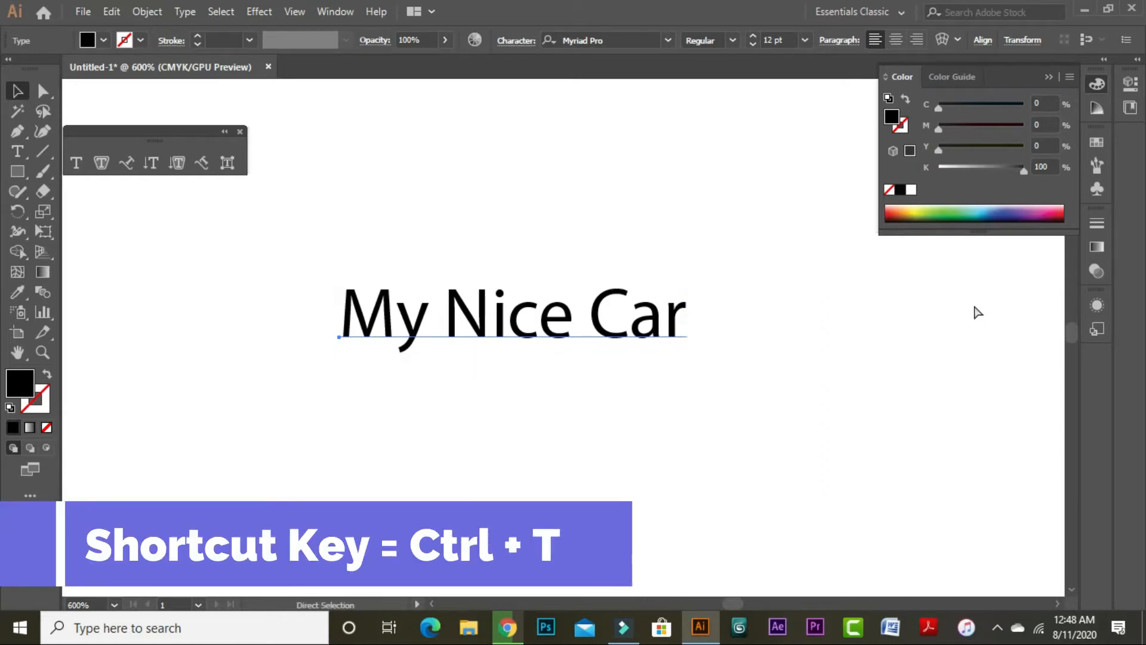
key(ctrl+t)
Move the "My Nice Car" text up and slightly left to clear space beneath it.
key(v)
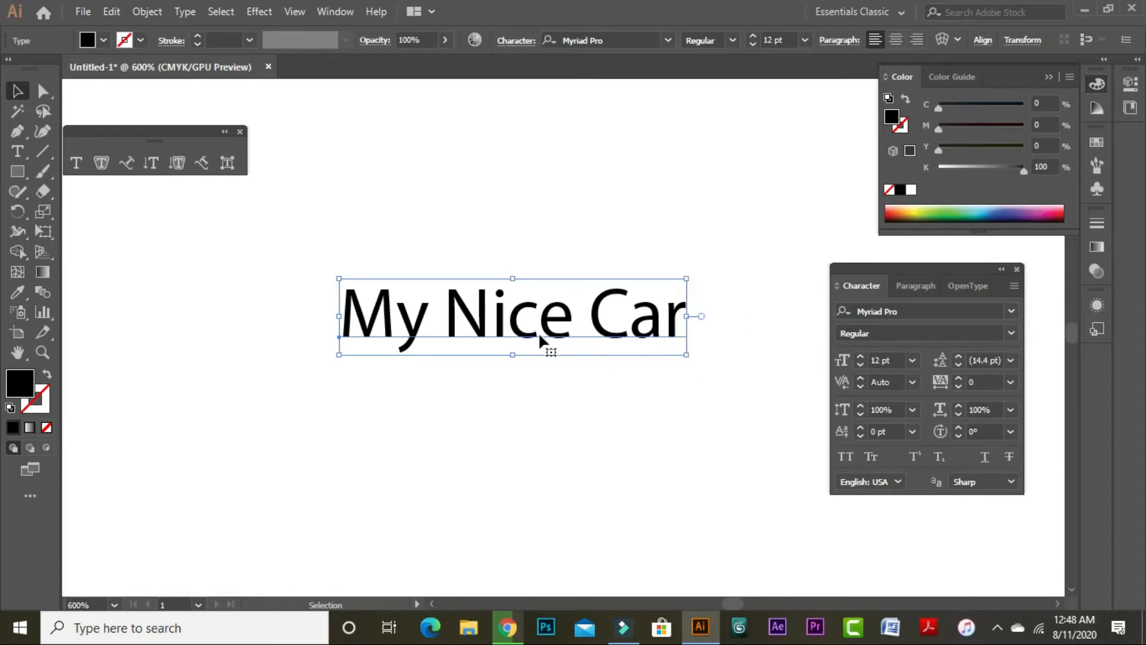
drag(538, 331, 527, 275)
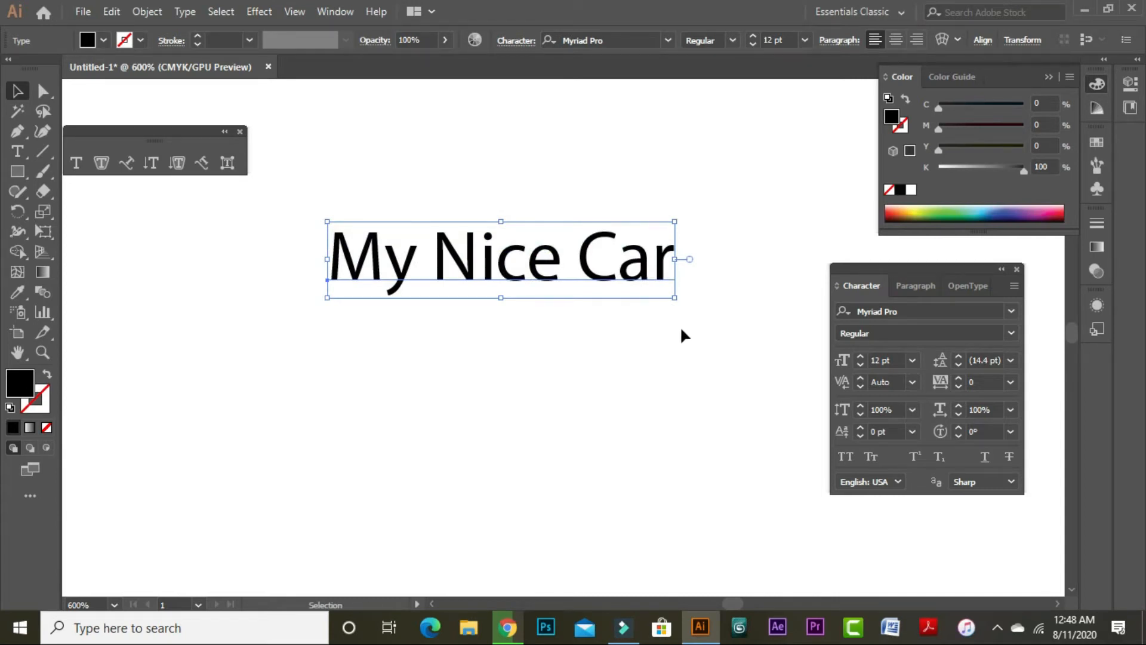
drag(494, 284, 480, 198)
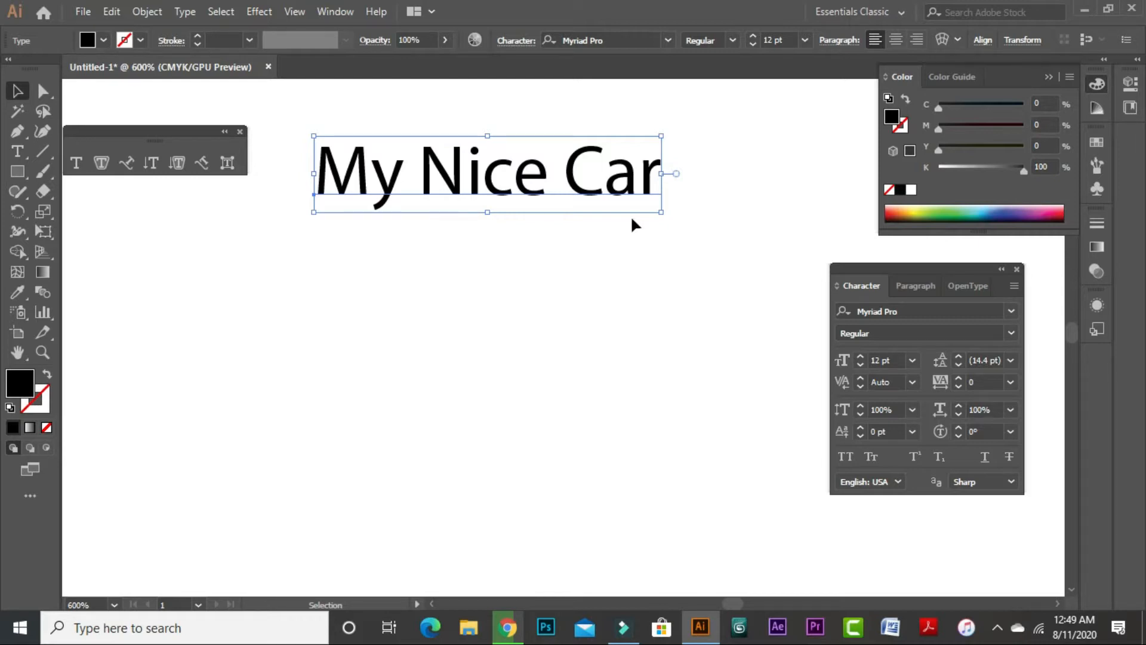
Try a small area type box with placeholder text below "My Nice Car", and delete it.
key(t)
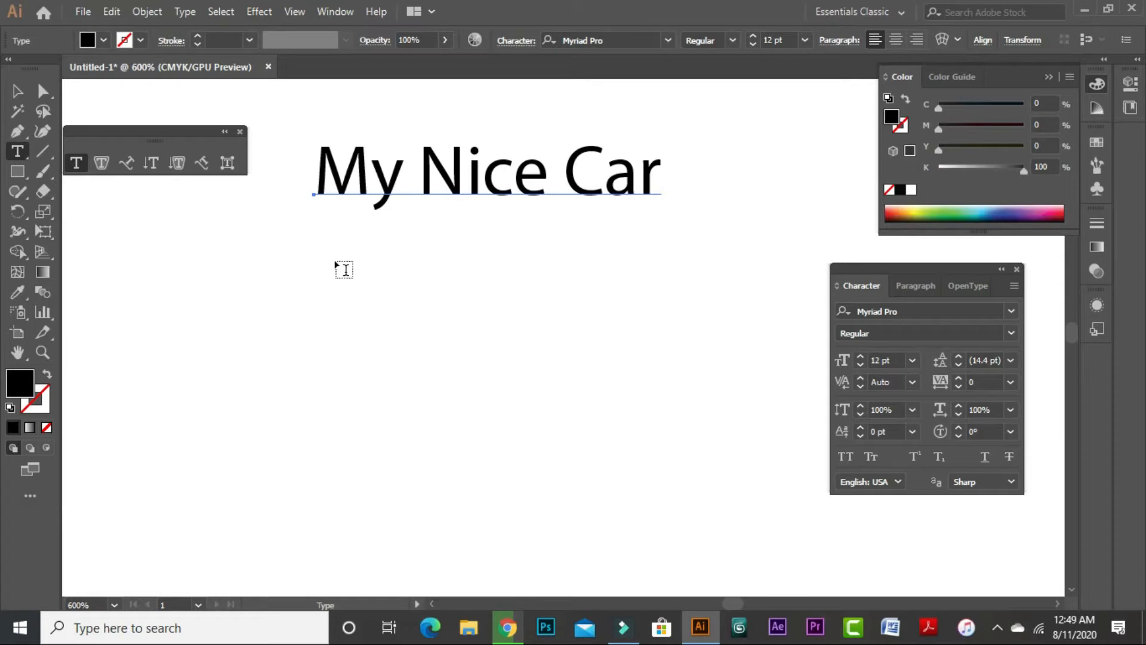
drag(298, 250, 631, 353)
scroll(611, 416, up, 5)
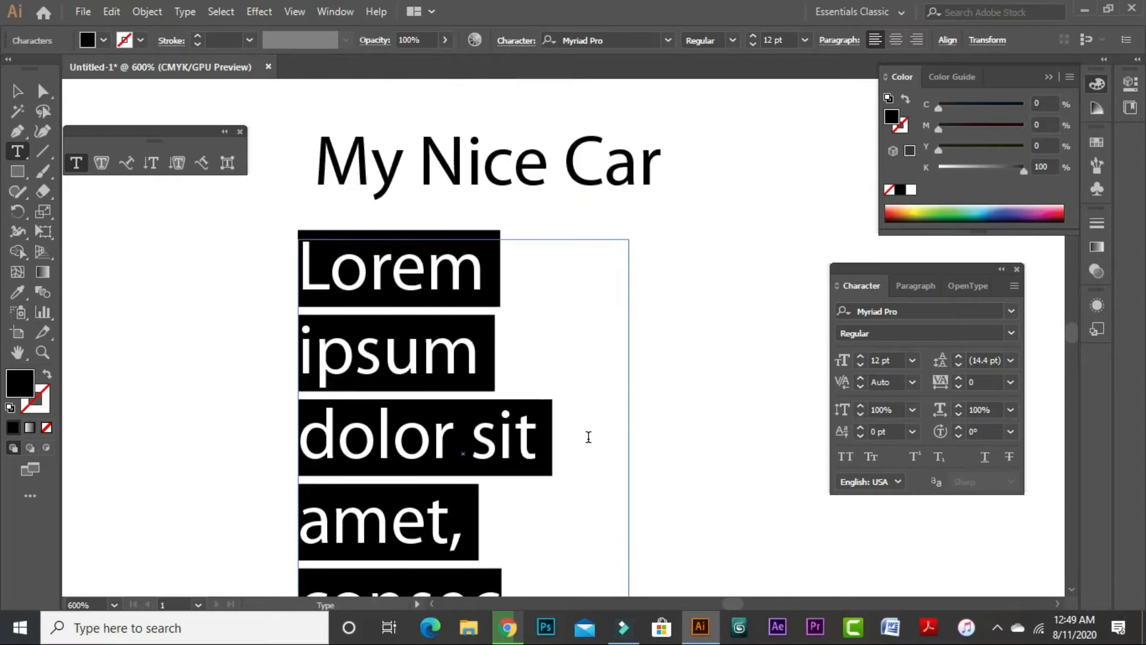
key(ctrl+minus)
key(ctrl+minus)
key(ctrl+minus)
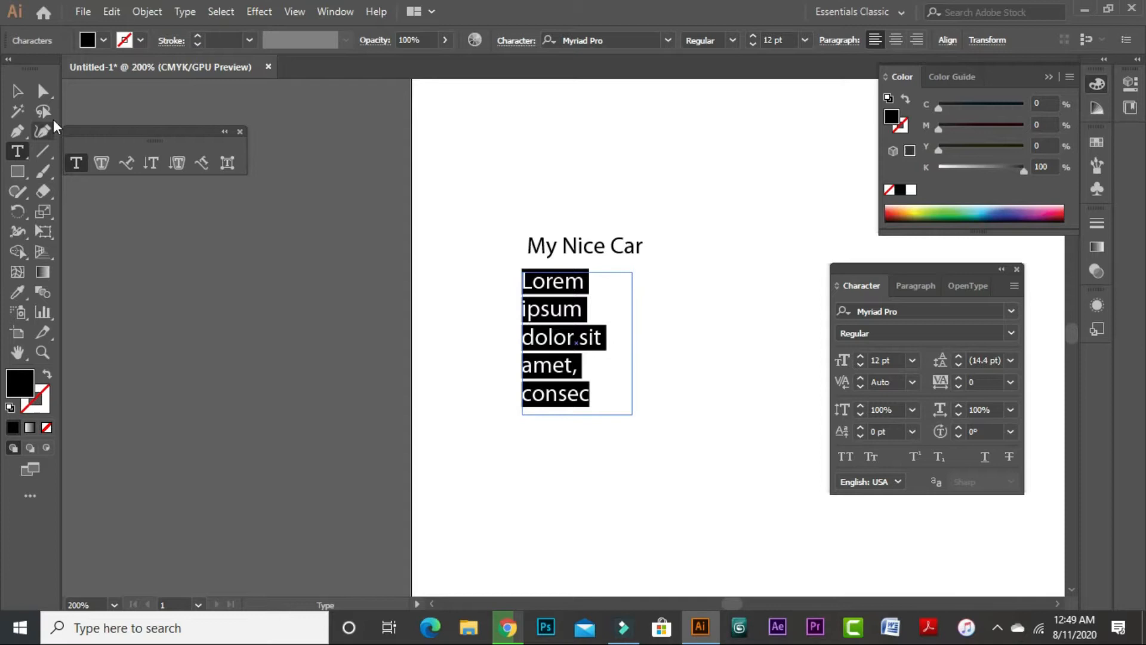
click(15, 91)
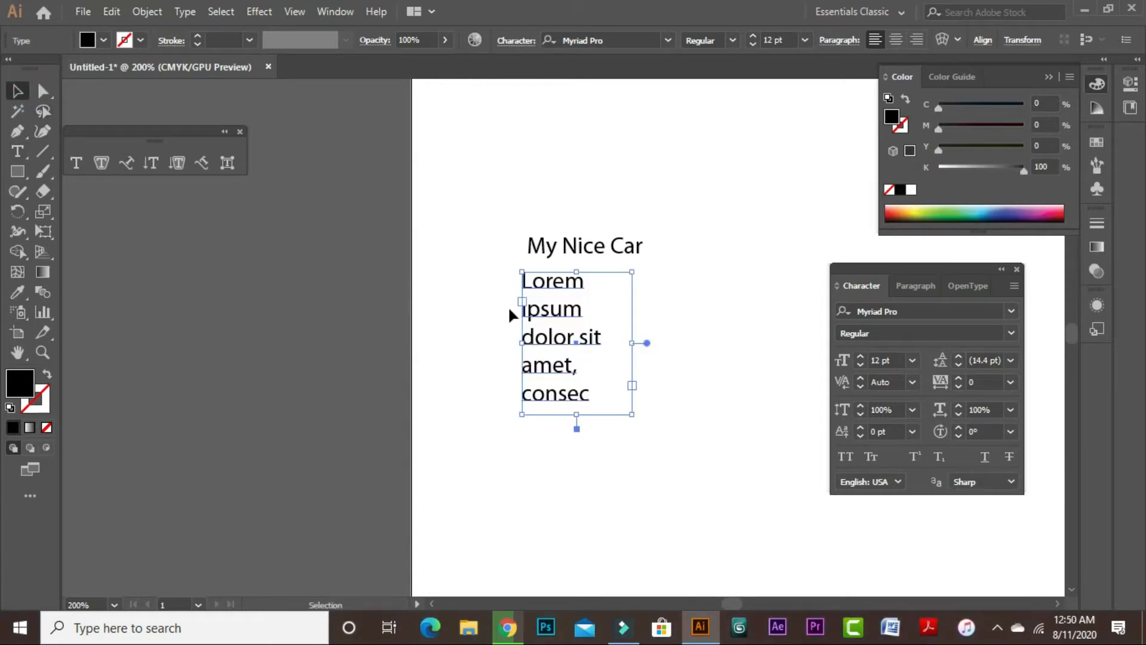
key(Delete)
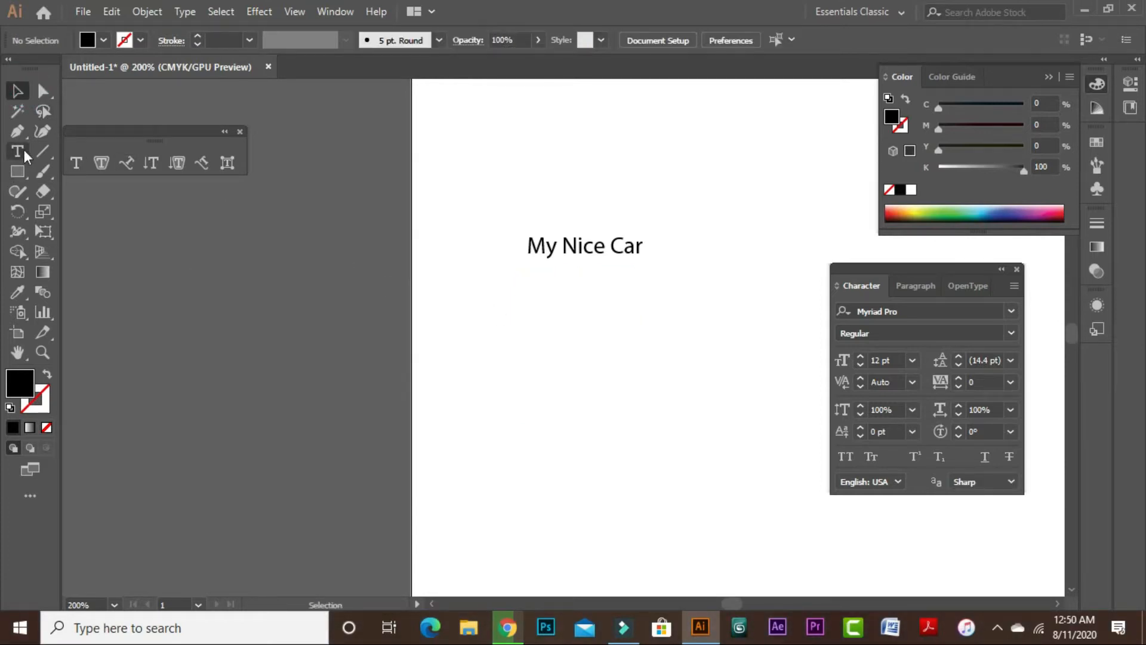
Create a large area type box filled with Lorem ipsum placeholder text below the "My Nice Car" heading.
click(18, 151)
drag(527, 305, 963, 565)
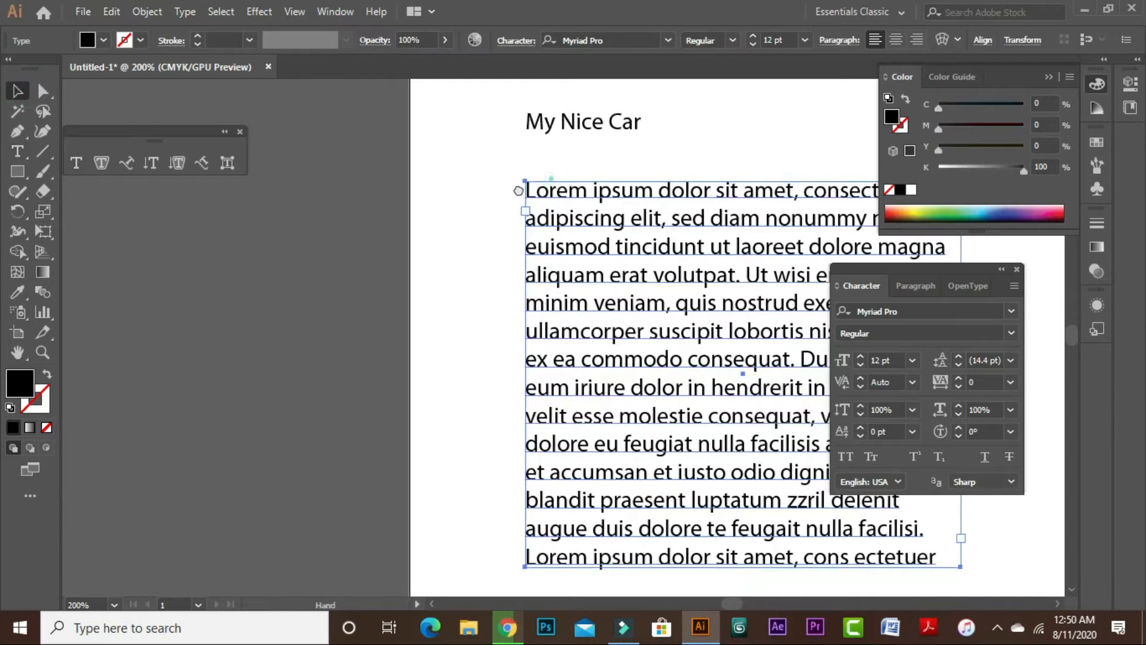
scroll(417, 194, right, 3)
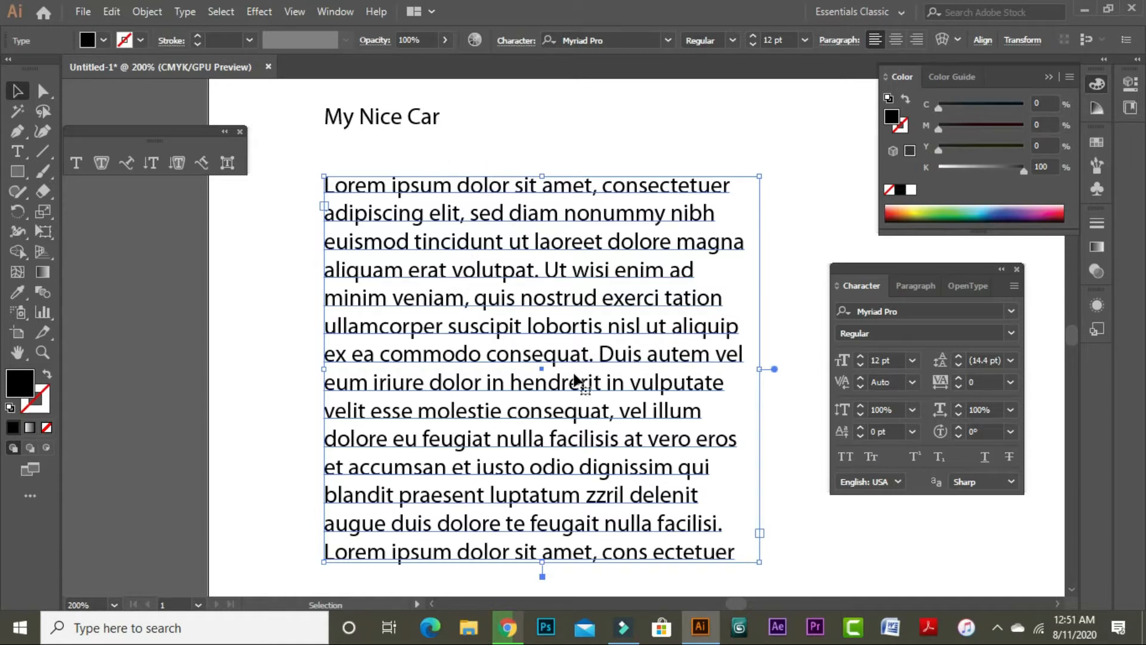
Move the Lorem ipsum area type box down to widen the gap below the "My Nice Car" heading.
key(space)
drag(684, 421, 644, 343)
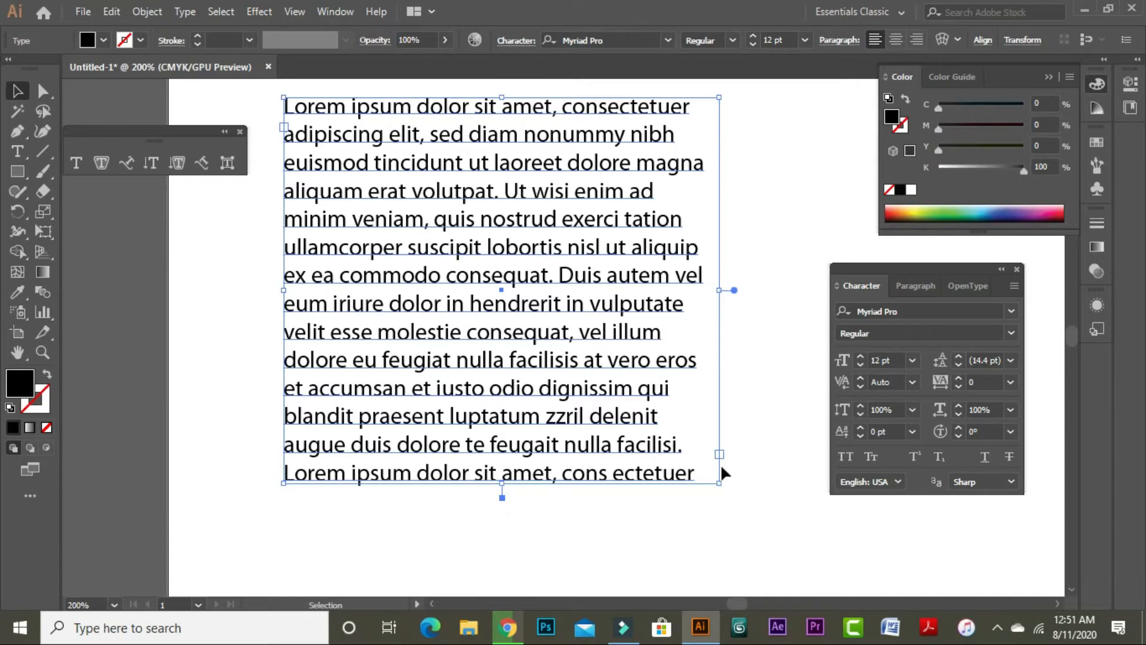
scroll(720, 463, down, 1)
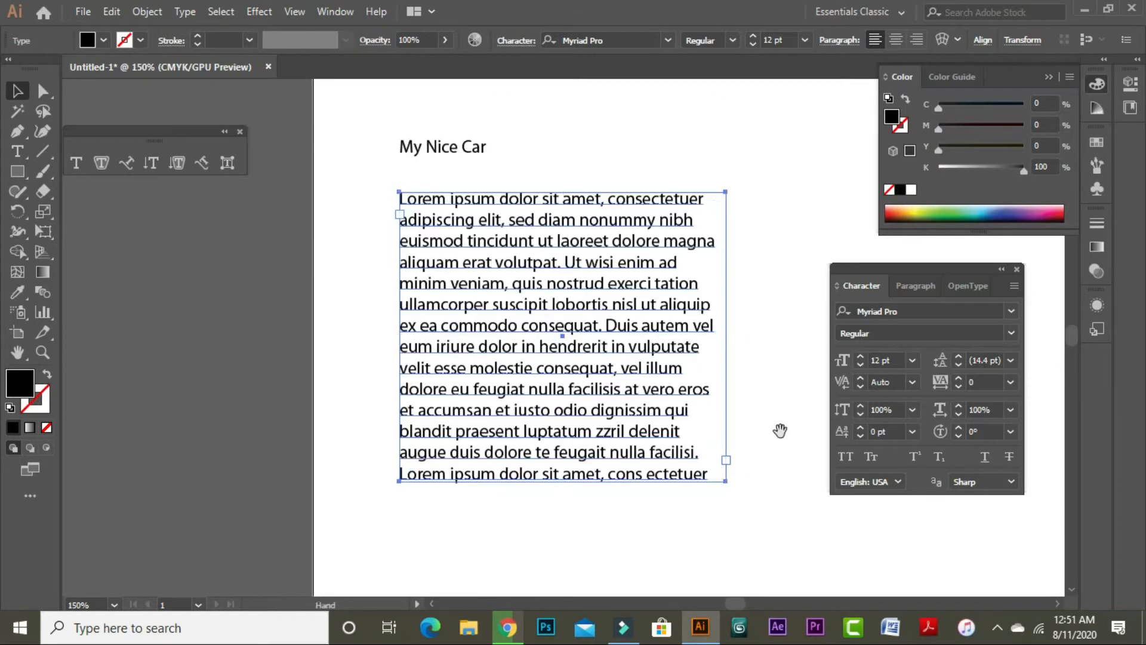
drag(780, 430, 650, 400)
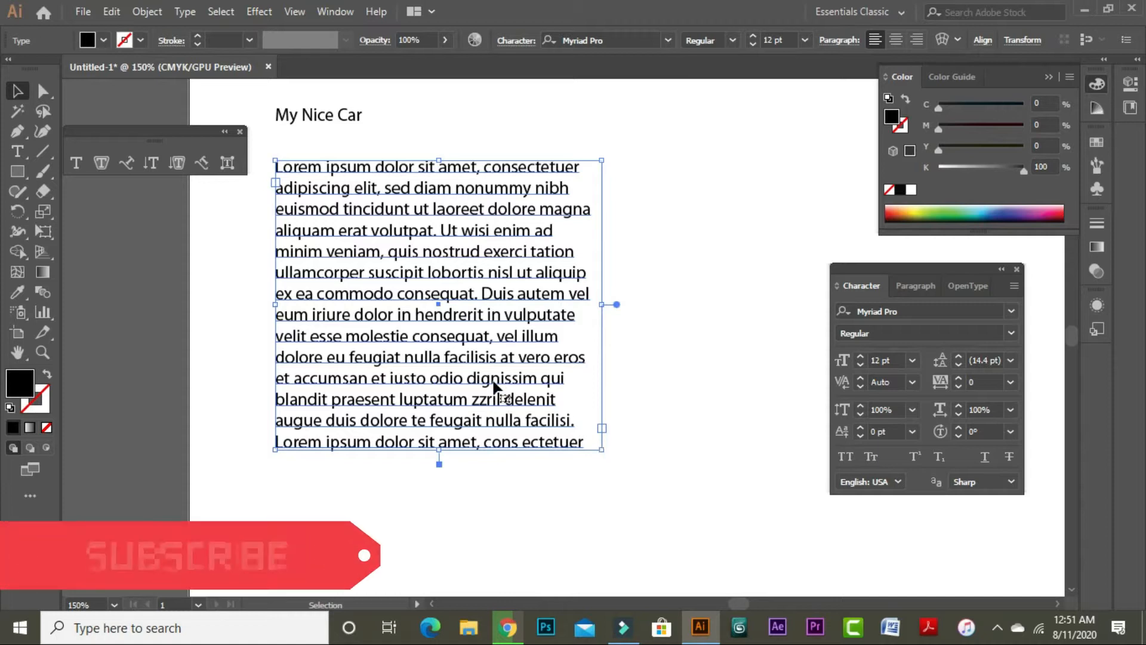
scroll(537, 264, up, 3)
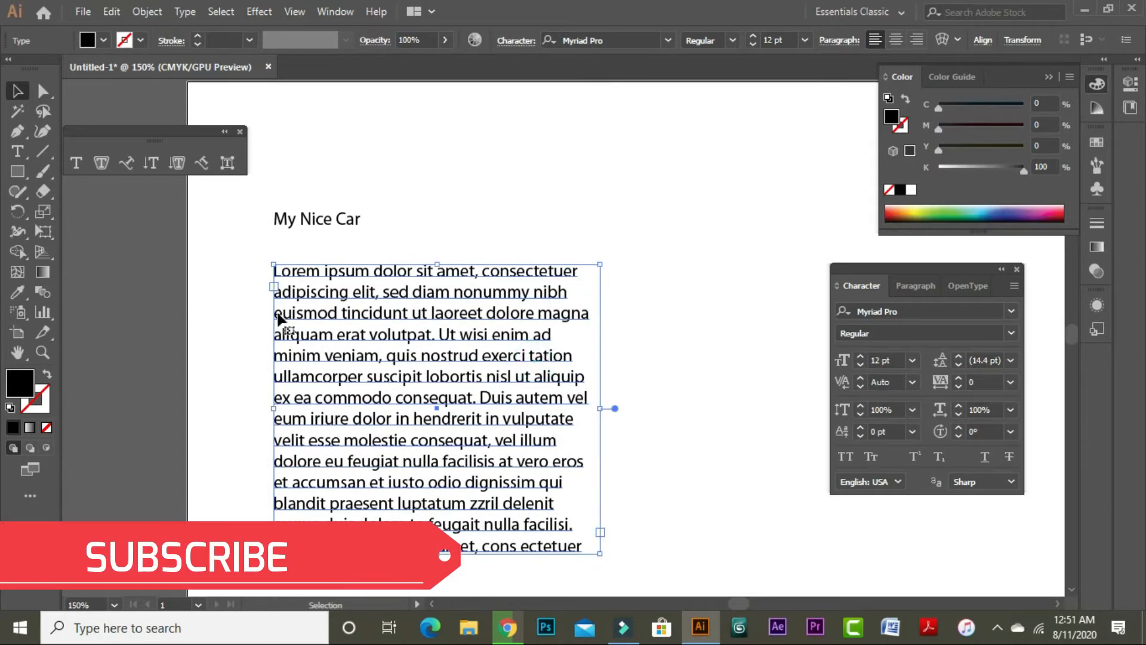
drag(450, 315, 444, 372)
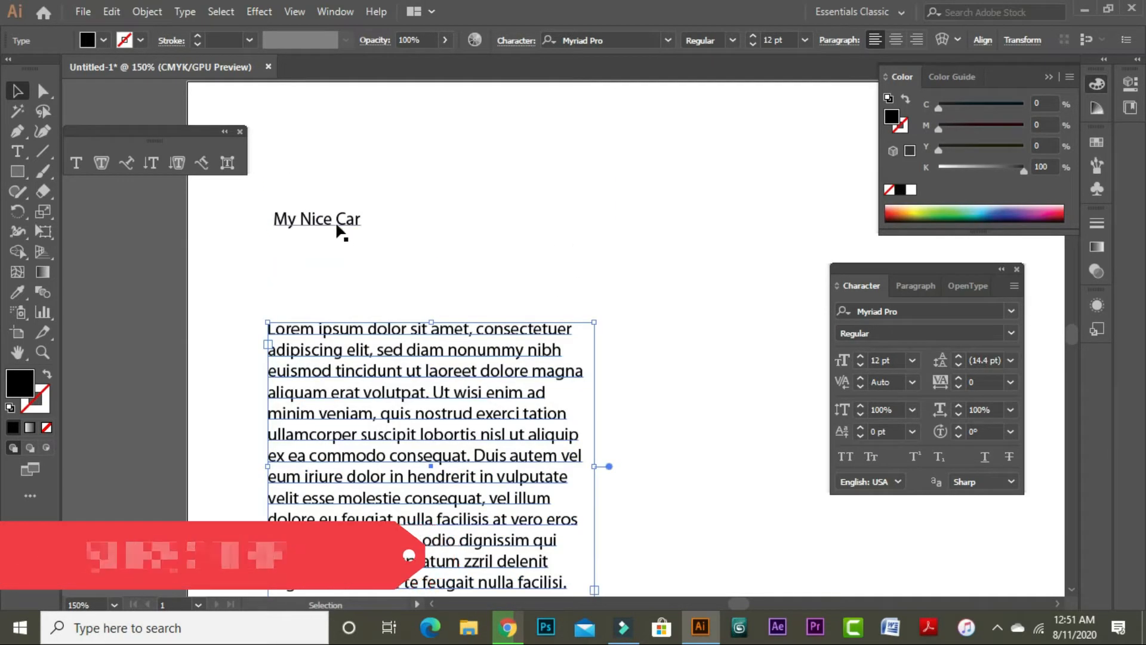
Reposition the "My Nice Car" heading near the artboard's top, flush with the paragraph's left edge, and deselect it.
drag(336, 221, 407, 193)
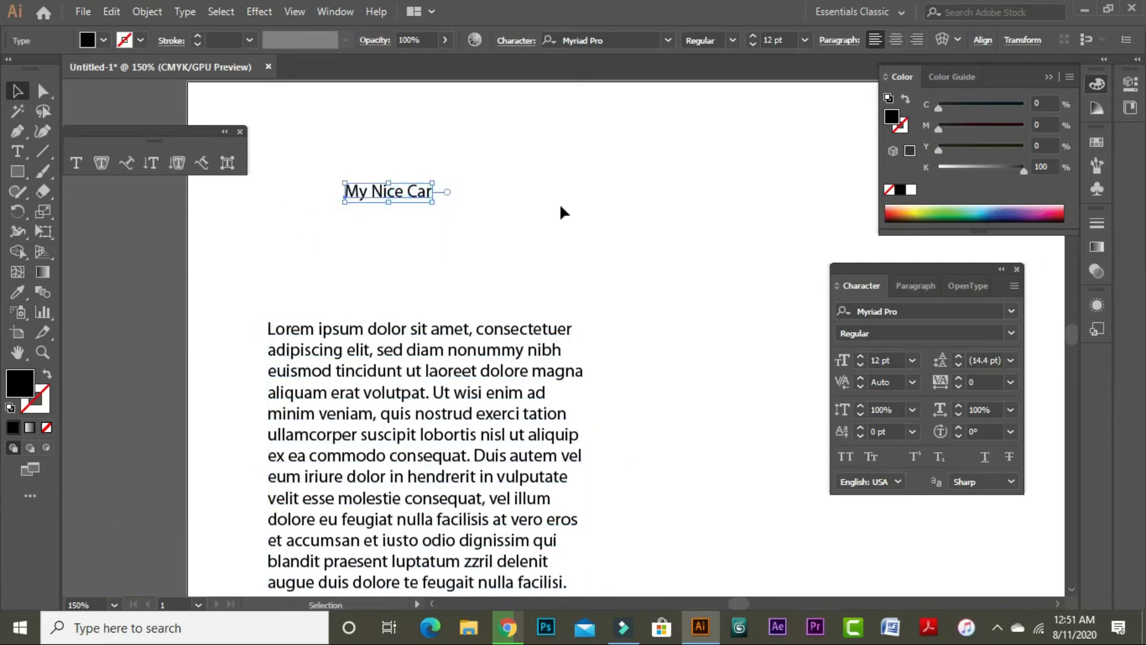
click(353, 128)
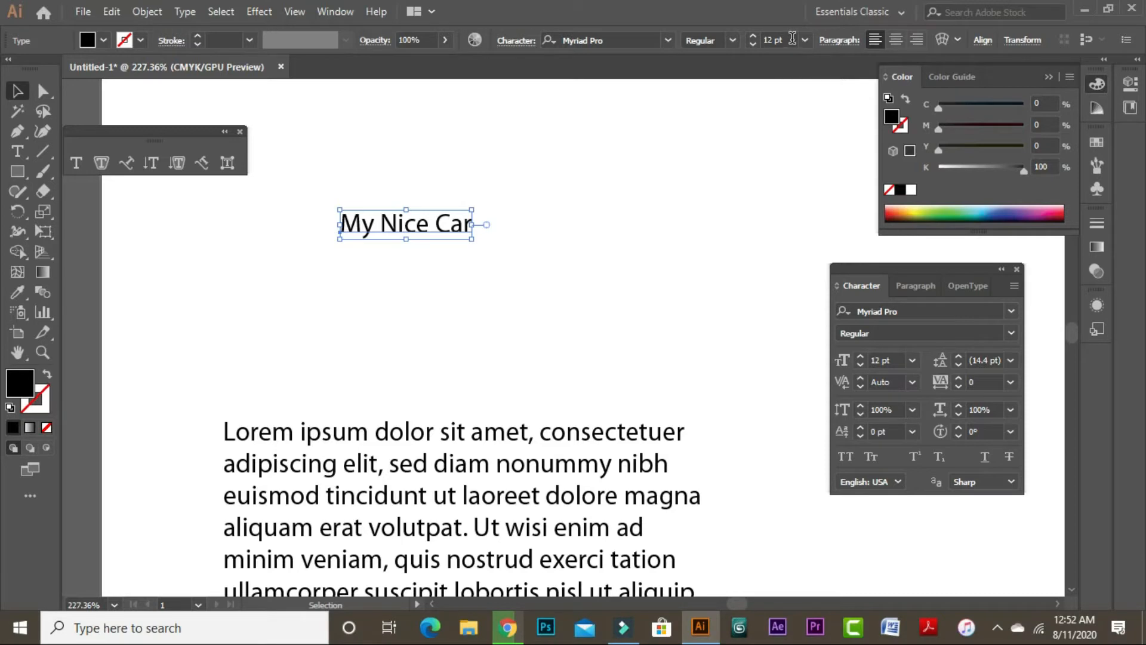
click(564, 276)
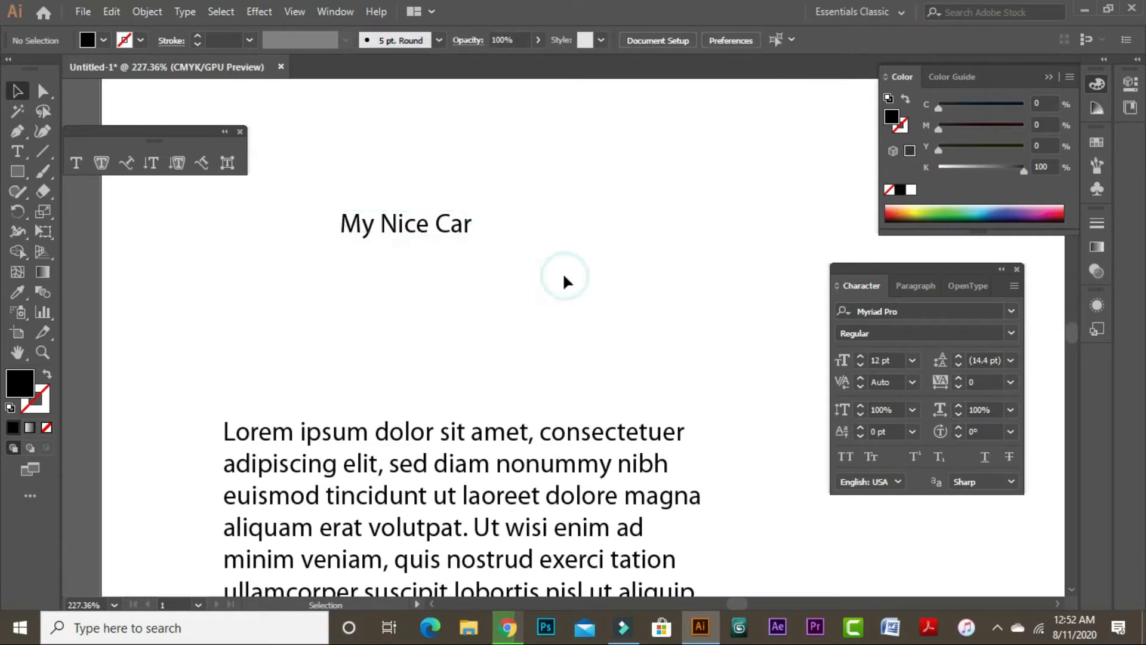
key(ctrl+minus)
key(ctrl+minus)
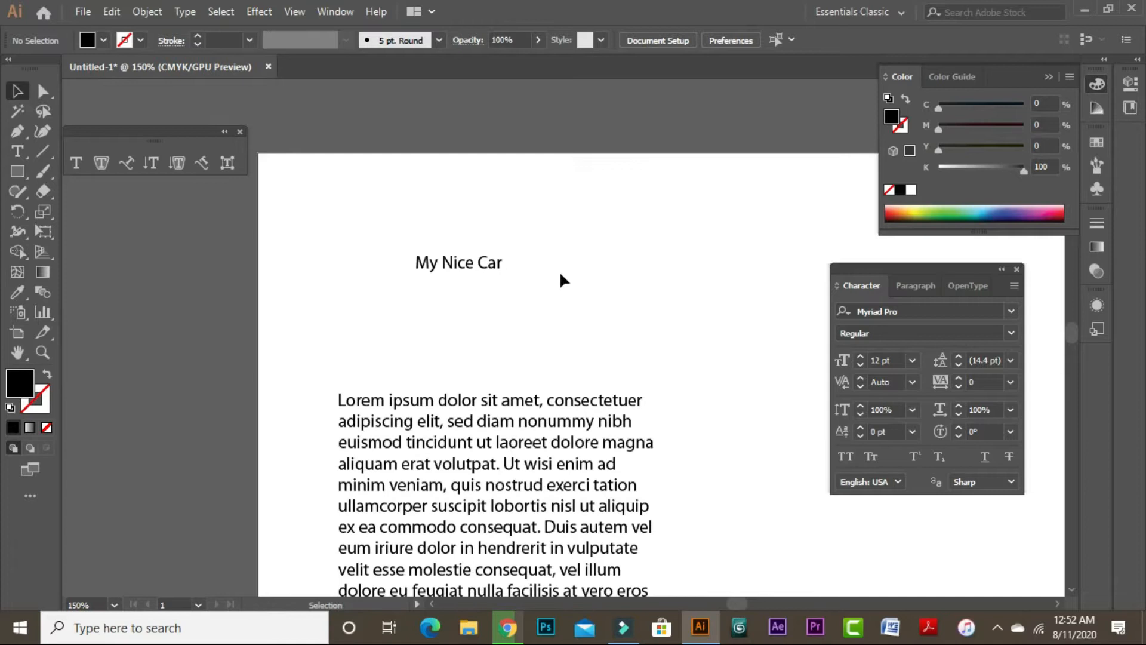
drag(460, 264, 383, 207)
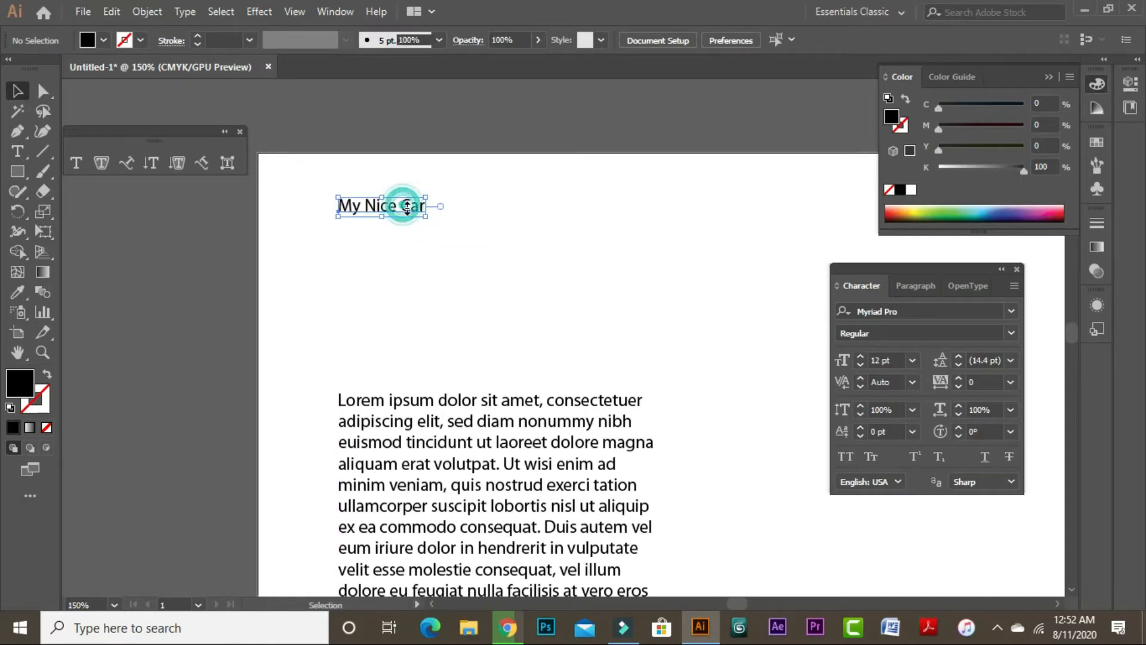
click(527, 241)
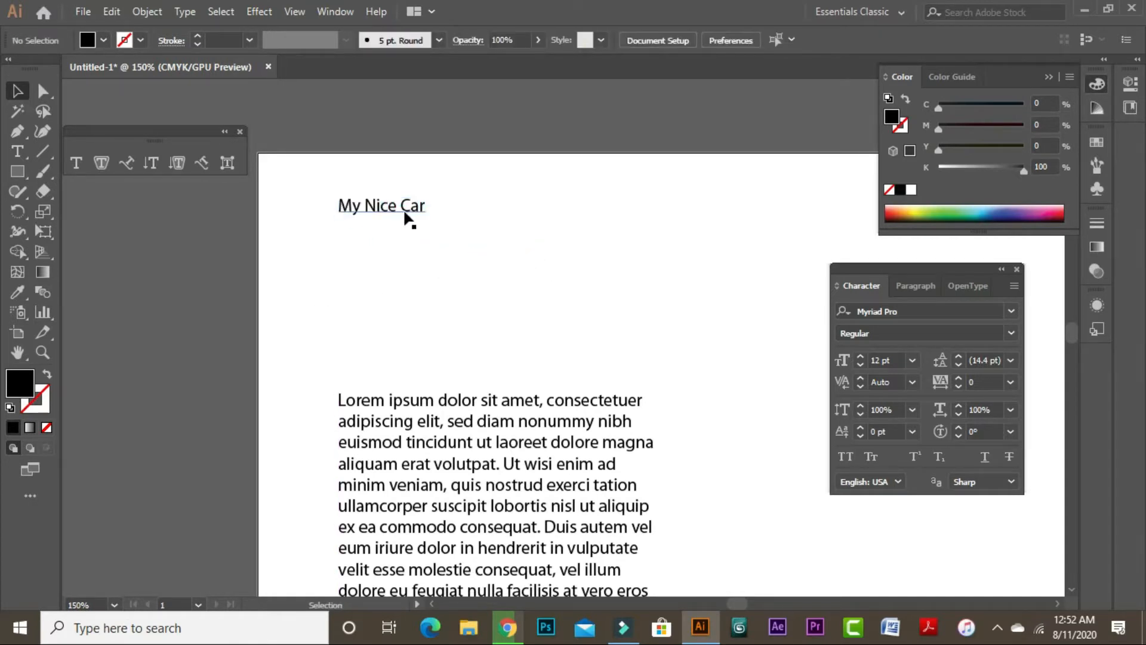
Try stretching the "My Nice Car" point type non-proportionally to about 91.5 pt, and undo the distortion.
click(406, 218)
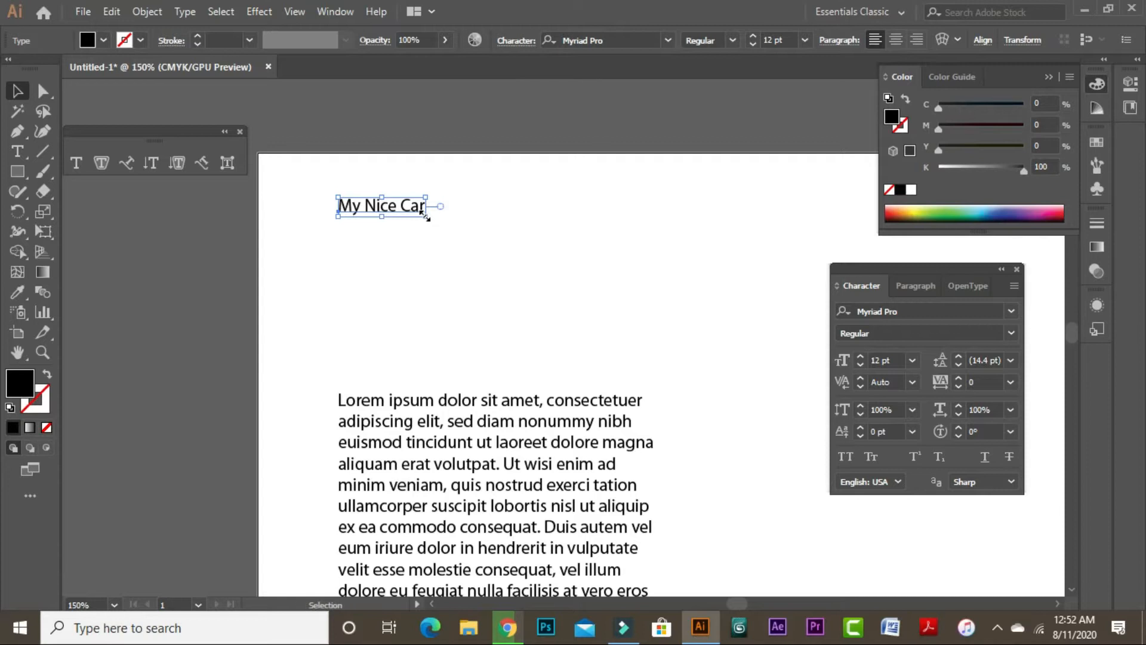
drag(427, 217, 763, 343)
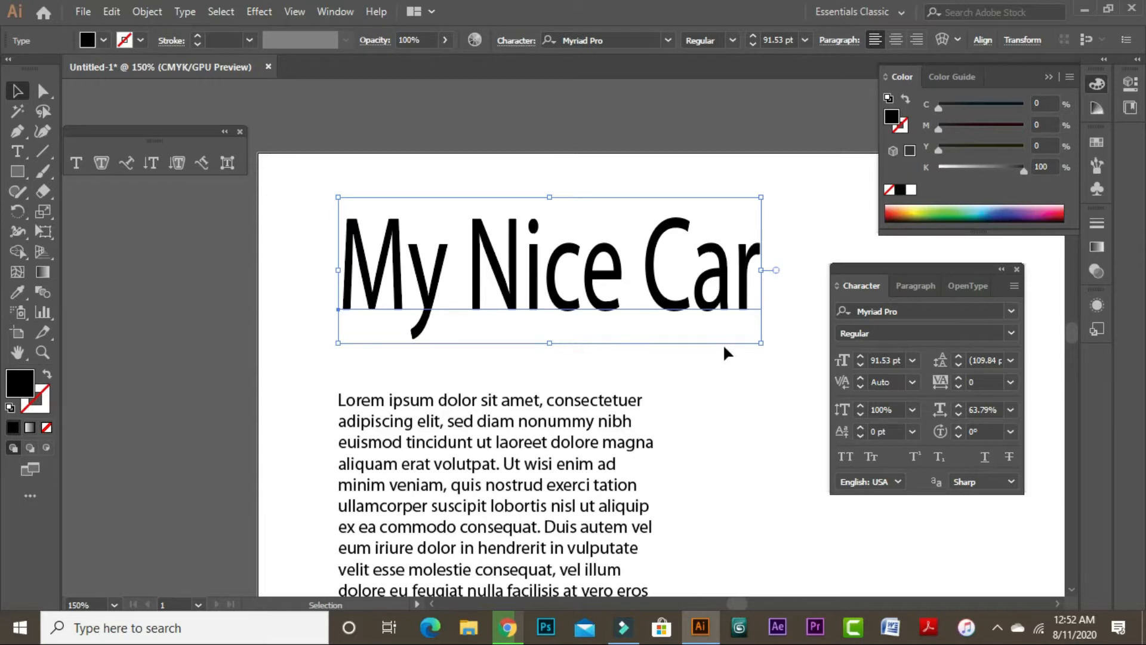
key(a)
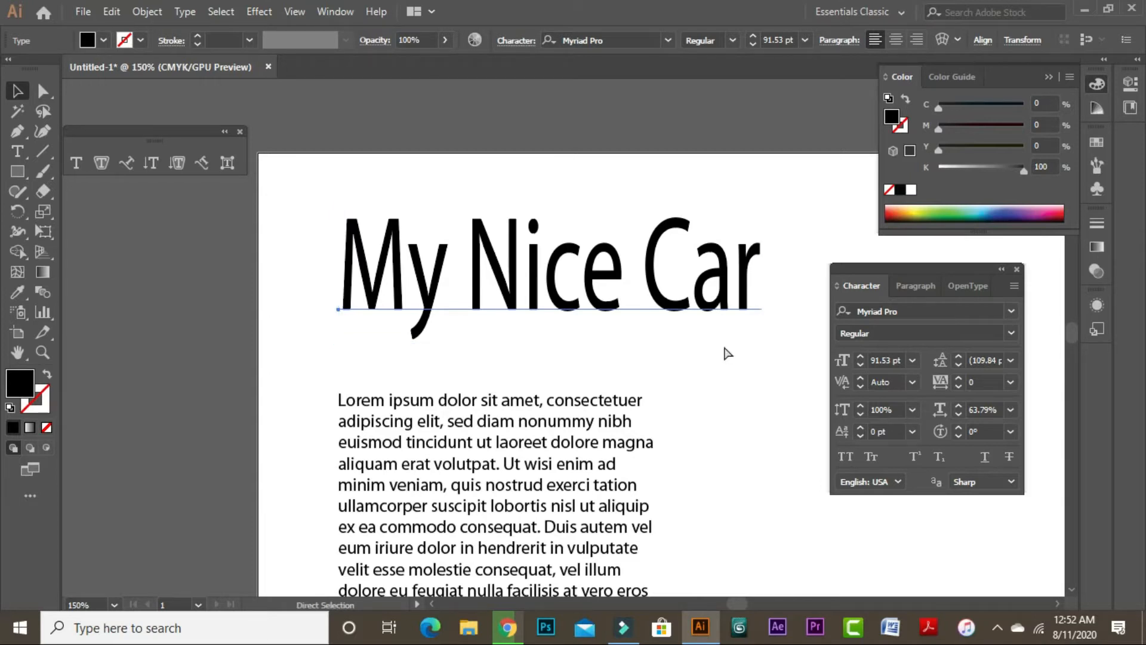
key(ctrl+z)
key(v)
scroll(481, 281, up, 2)
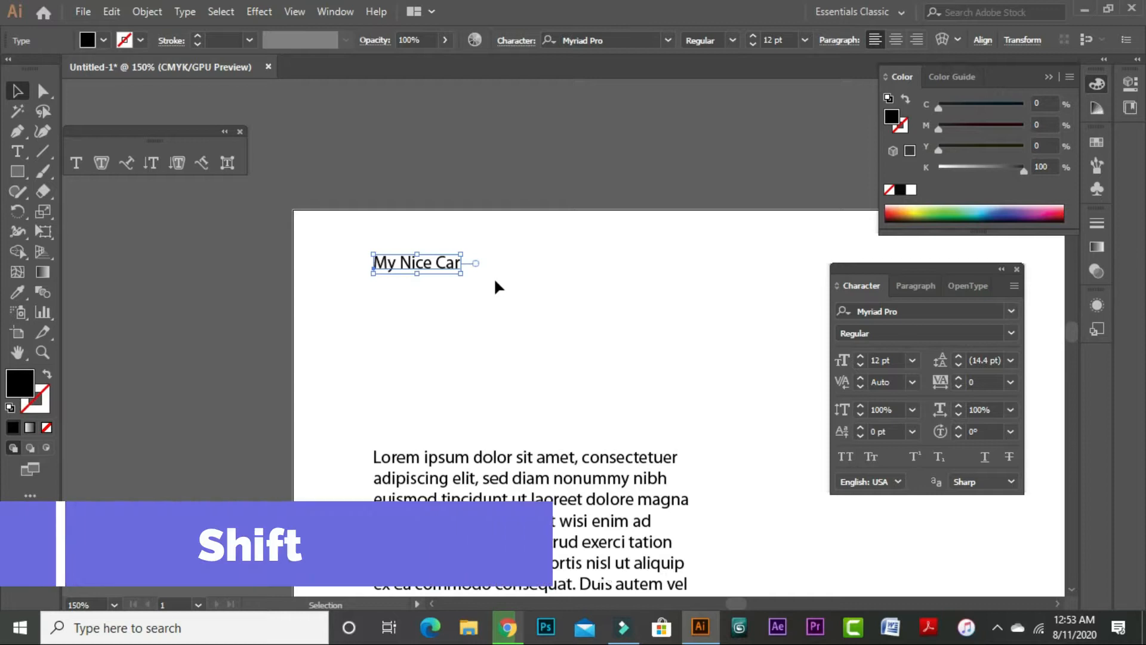
Try scaling the "My Nice Car" heading proportionally to about 53 pt and again to 49 pt, undoing each resize.
drag(460, 273, 758, 414)
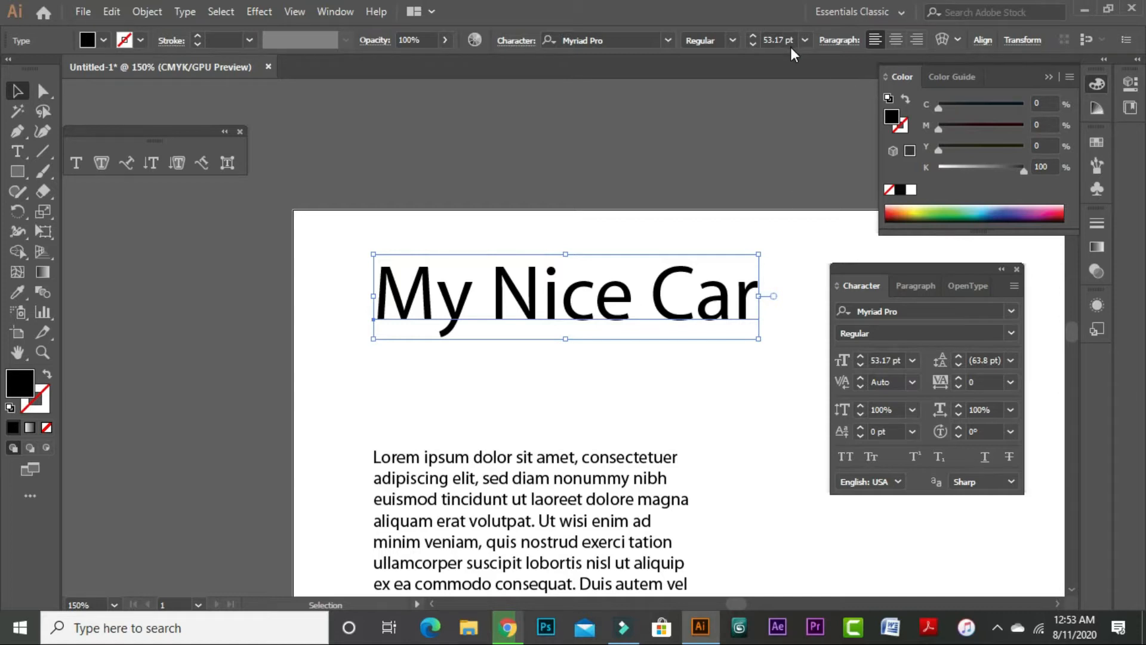
click(557, 377)
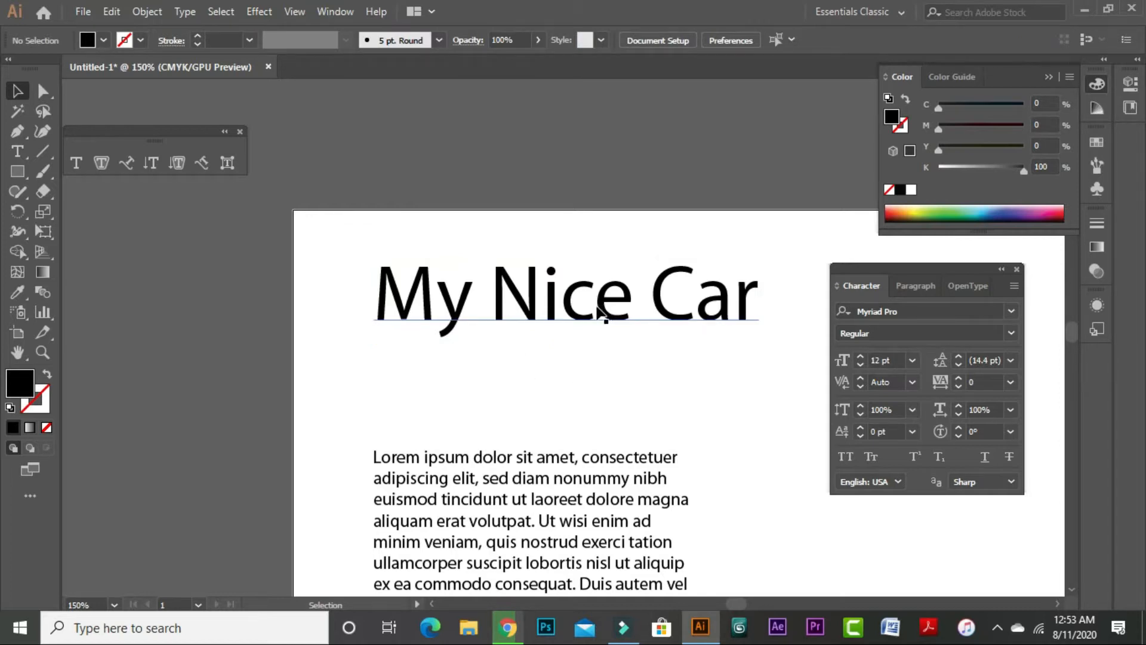
click(629, 311)
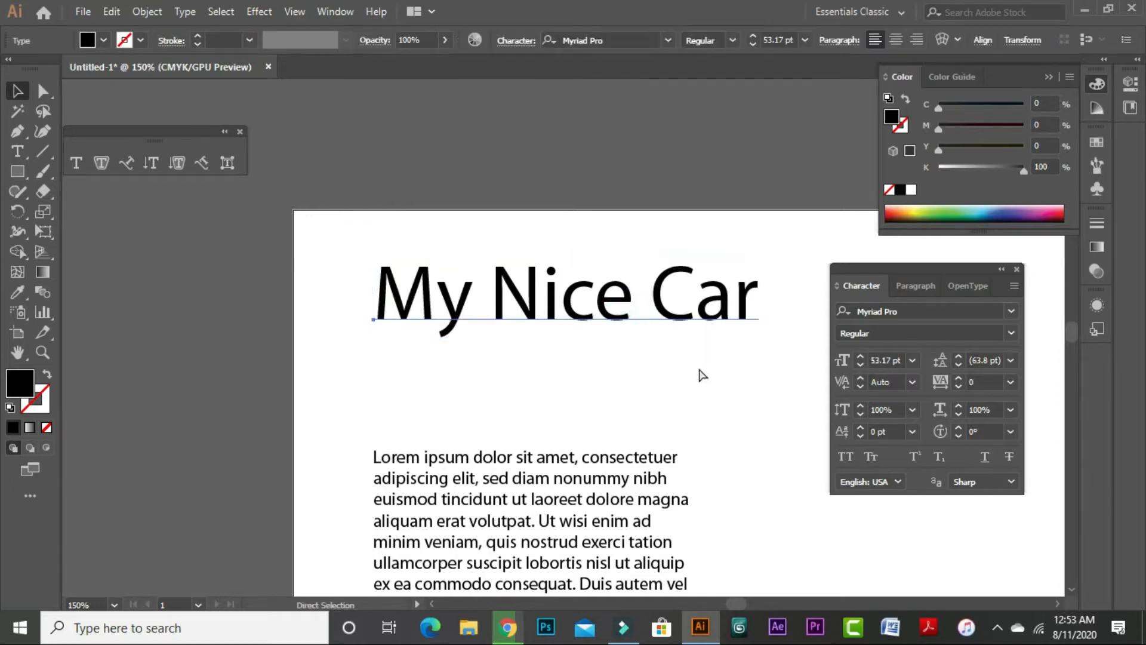
key(ctrl+z)
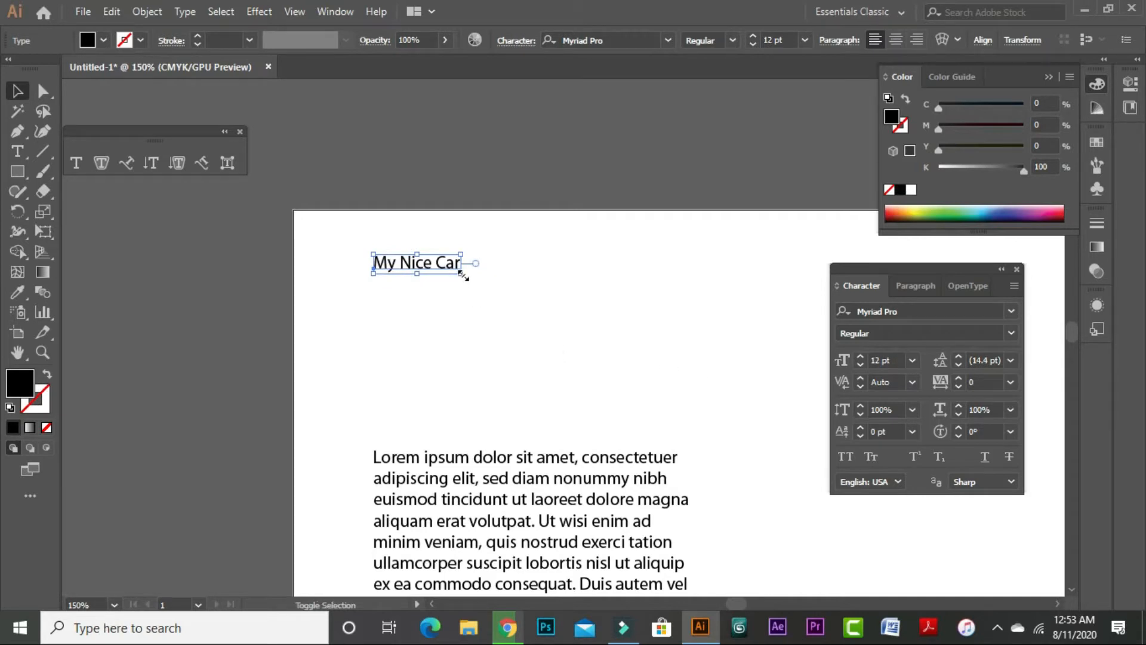
drag(463, 275, 728, 399)
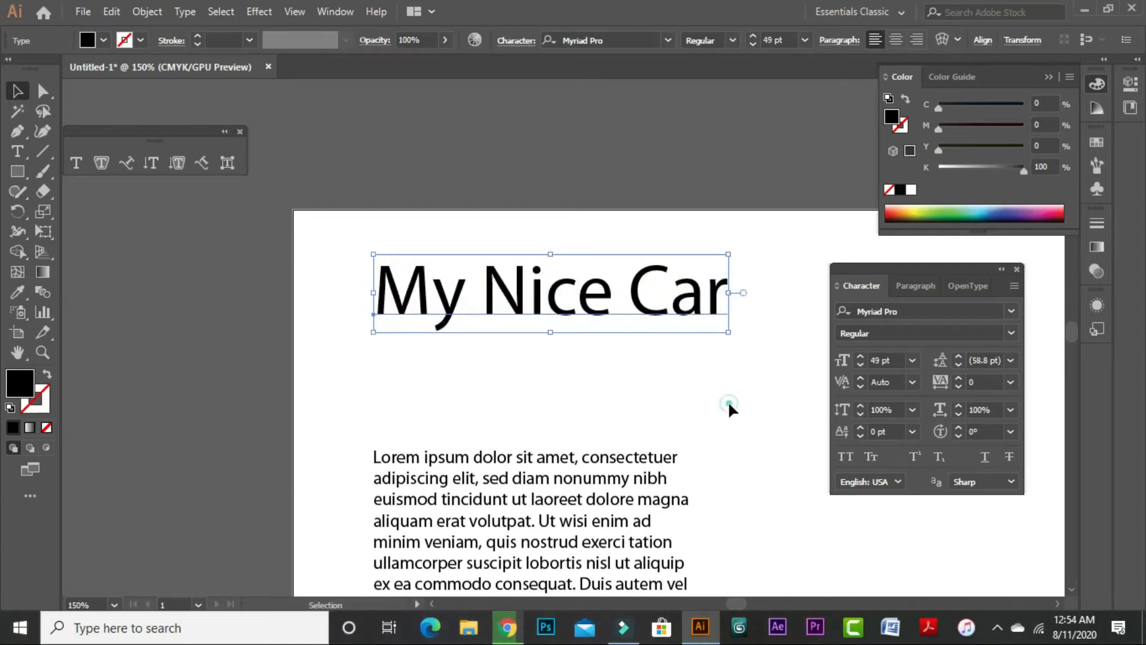
click(675, 401)
key(ctrl+z)
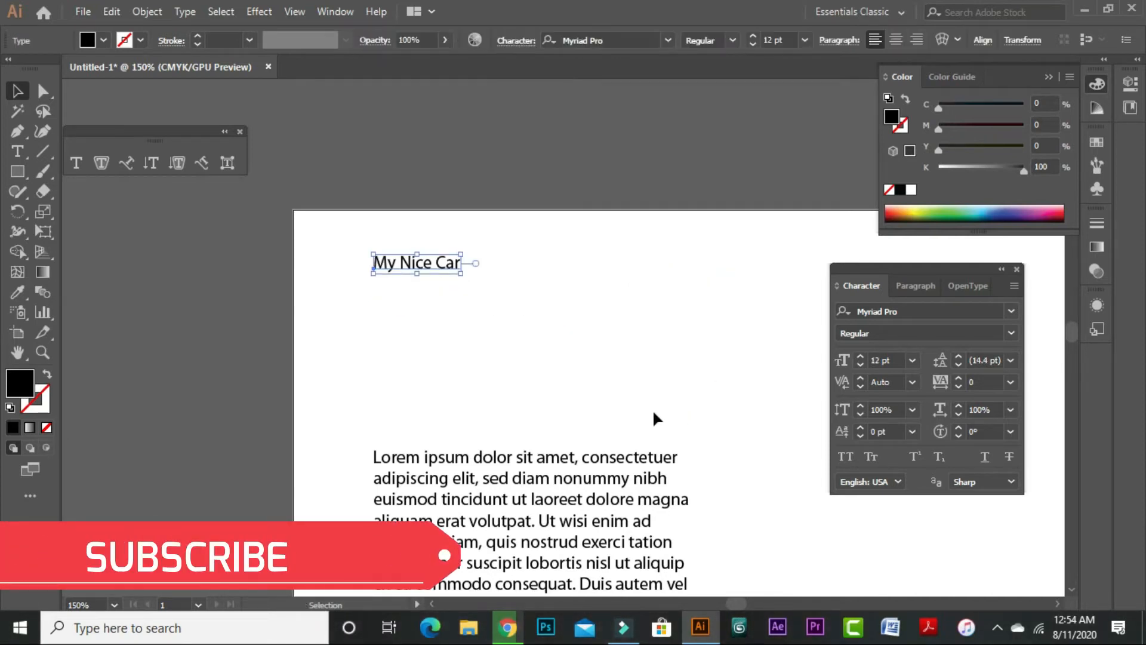
click(653, 409)
Enlarge the Lorem ipsum area type box from its lower-right corner so the text reflows at its current font size.
scroll(627, 358, down, 5)
click(535, 291)
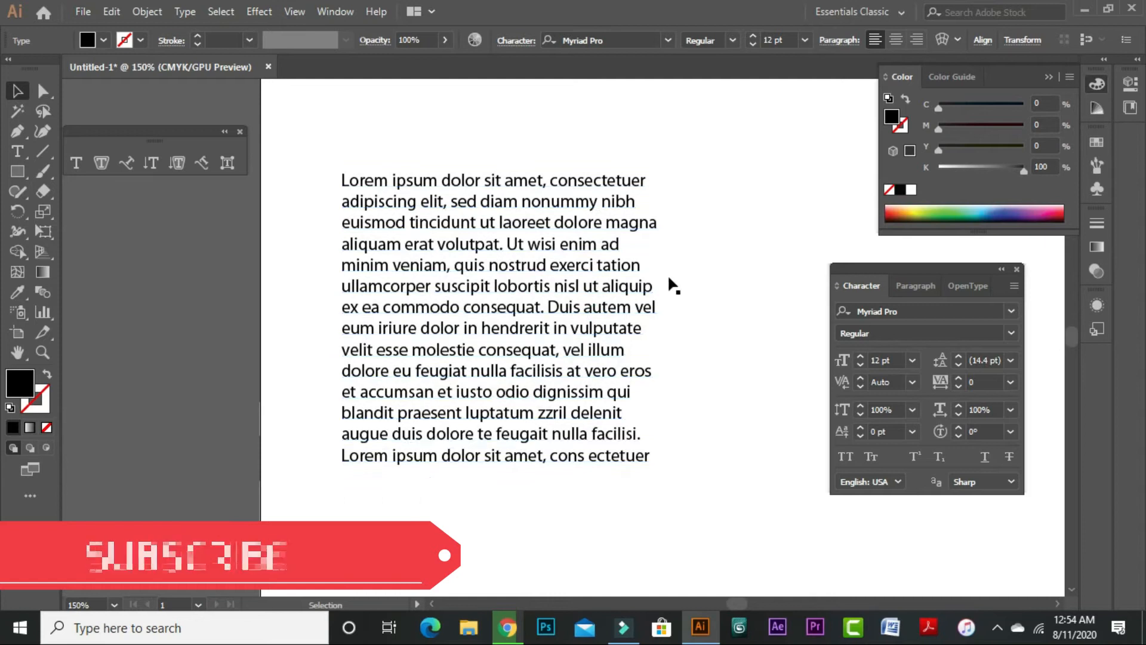
click(650, 263)
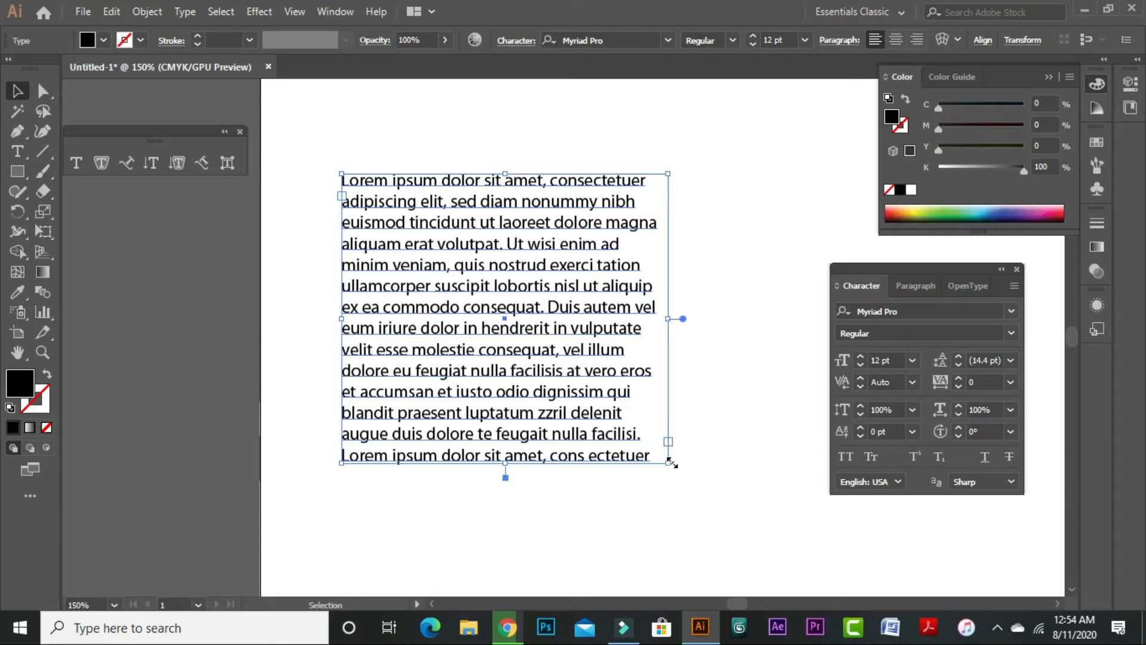
drag(670, 461, 809, 549)
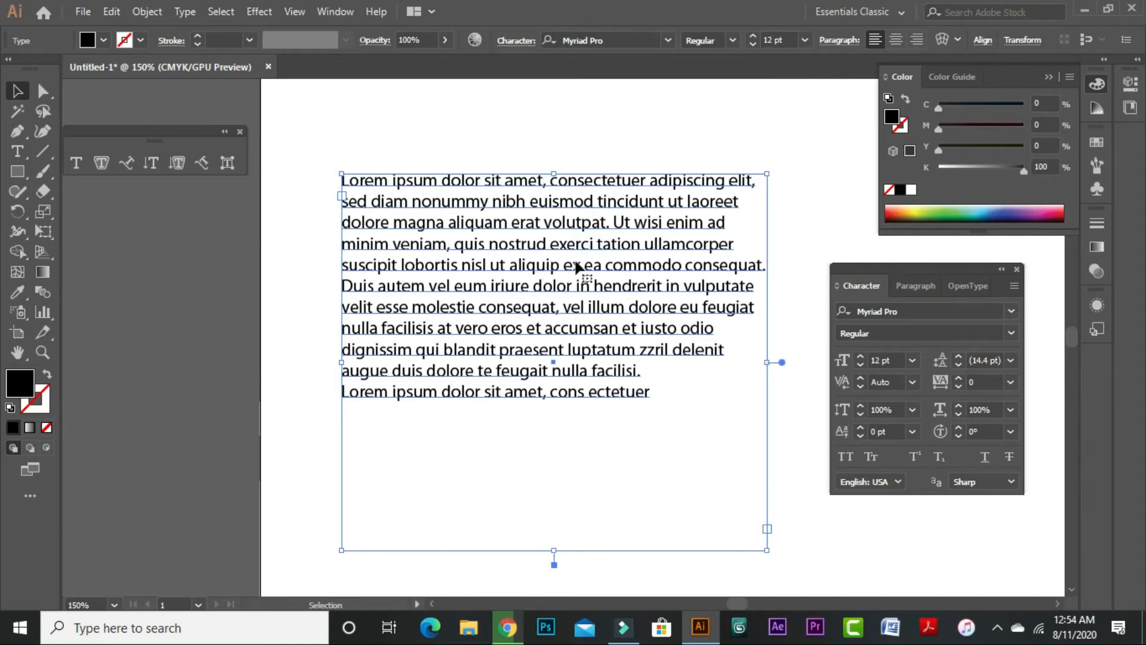
drag(766, 549, 776, 557)
Try scaling the "My Nice Car" heading proportionally to about 17 pt for comparison with area type, and undo it.
scroll(595, 162, up, 5)
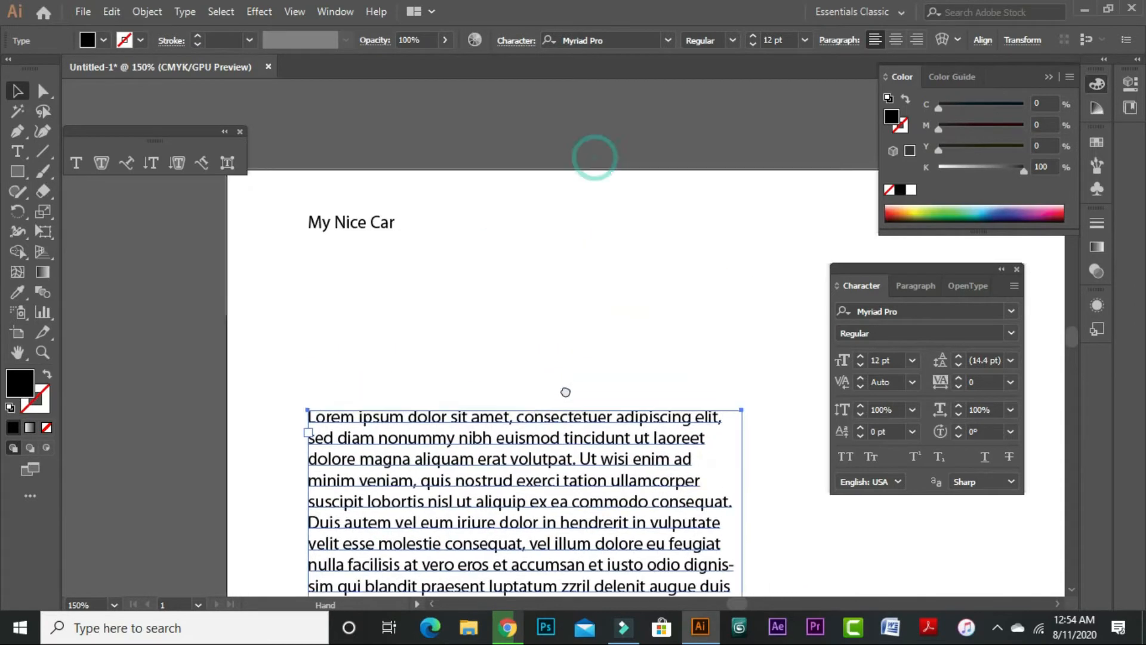
click(350, 234)
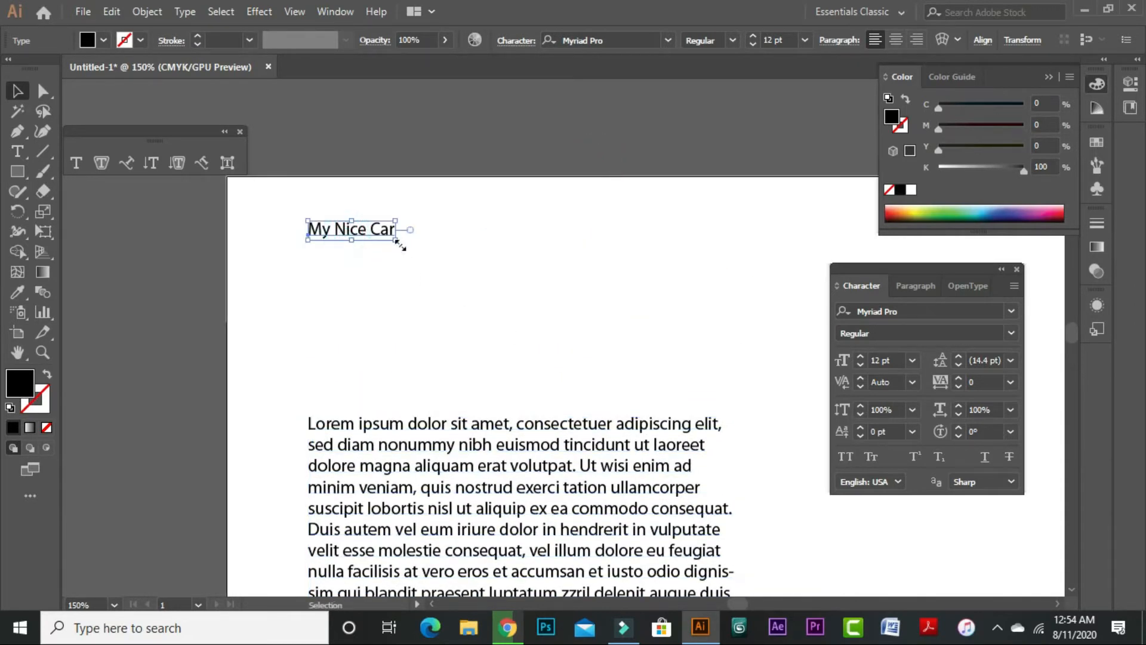
drag(399, 241, 730, 361)
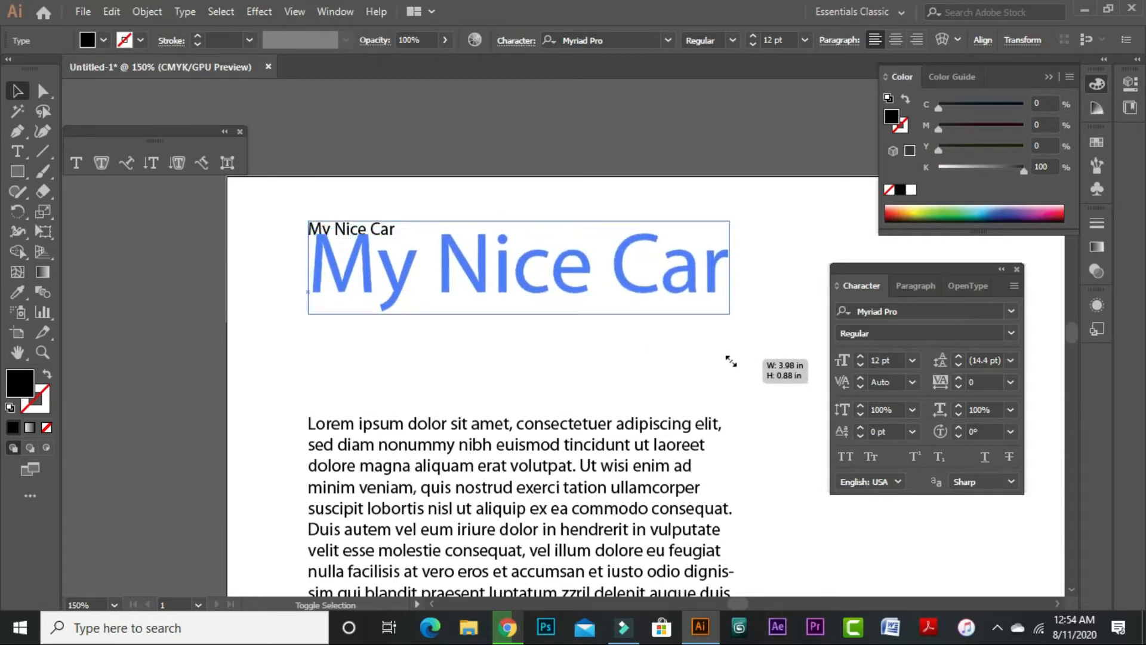
drag(731, 361, 433, 294)
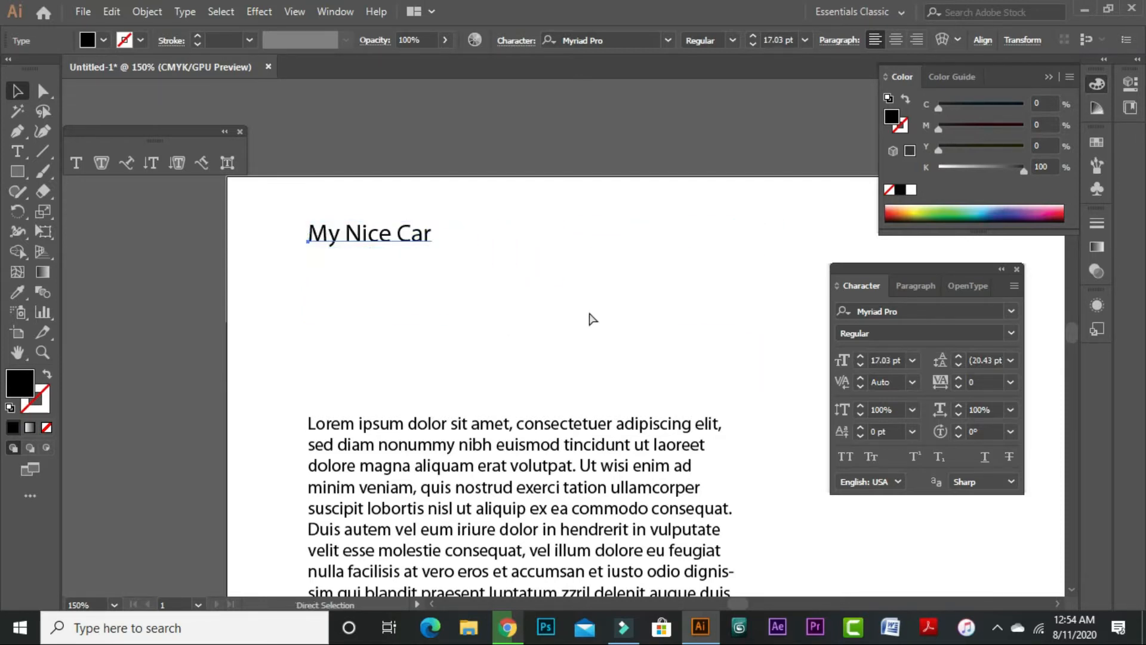
key(ctrl+z)
Widen and lengthen the Lorem ipsum area type box further from its lower-right corner.
scroll(623, 406, down, 5)
click(594, 248)
scroll(716, 484, down, 3)
drag(671, 452, 750, 507)
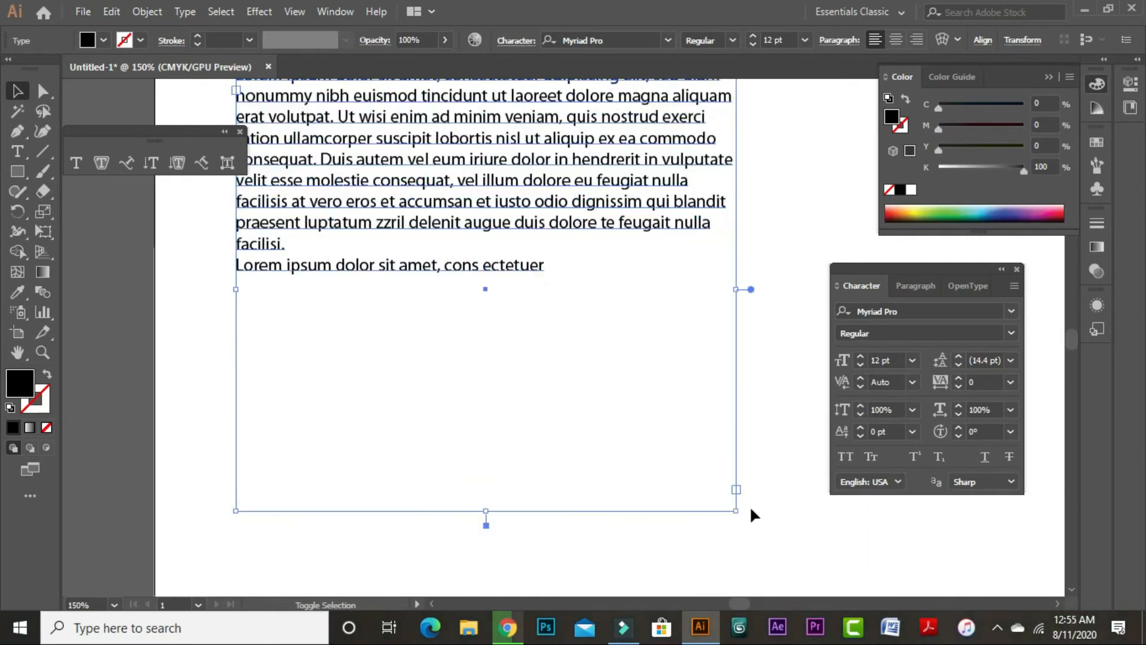
Convert the Lorem ipsum paragraph from area type to point type.
drag(654, 296, 651, 358)
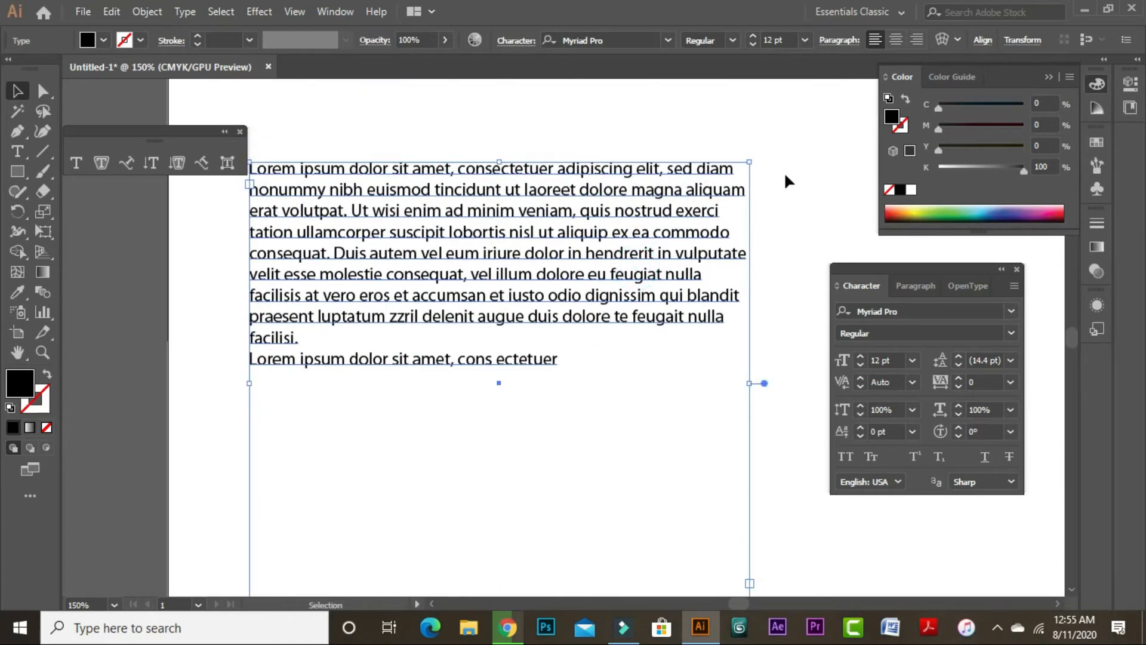
drag(684, 310, 683, 259)
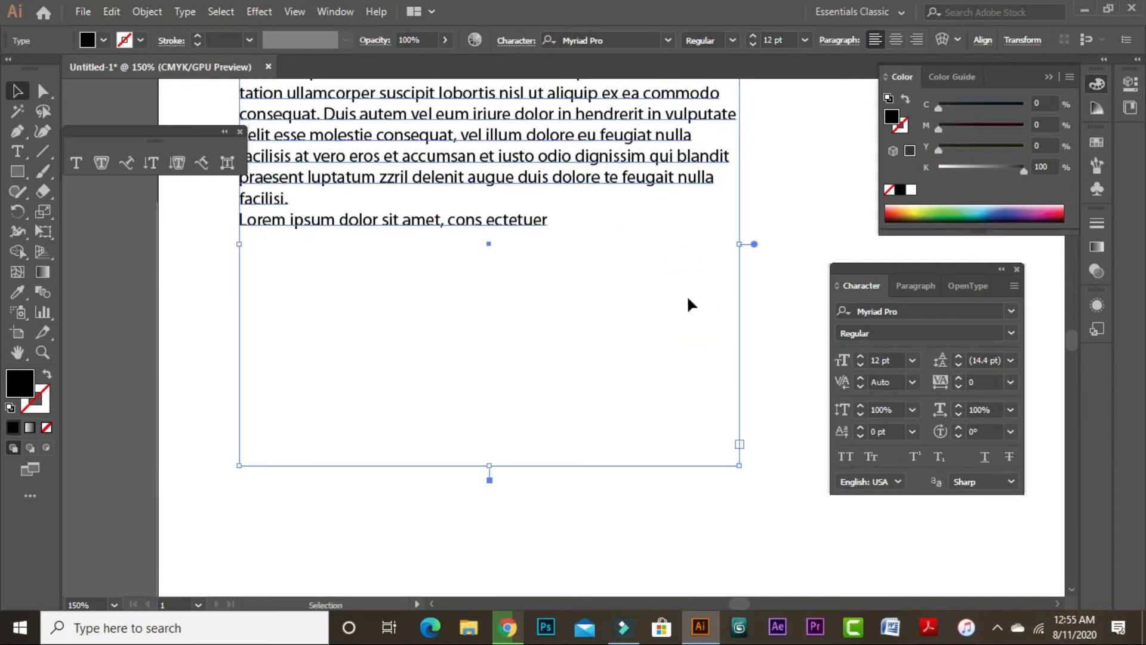
key(ctrl+1)
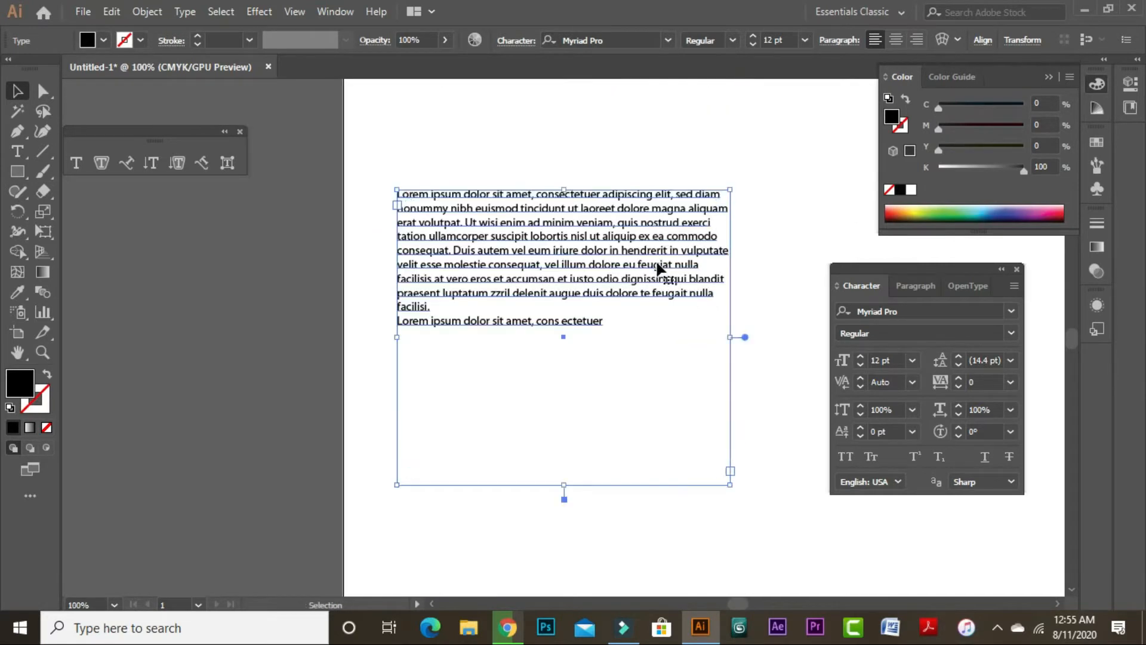
drag(673, 261, 595, 229)
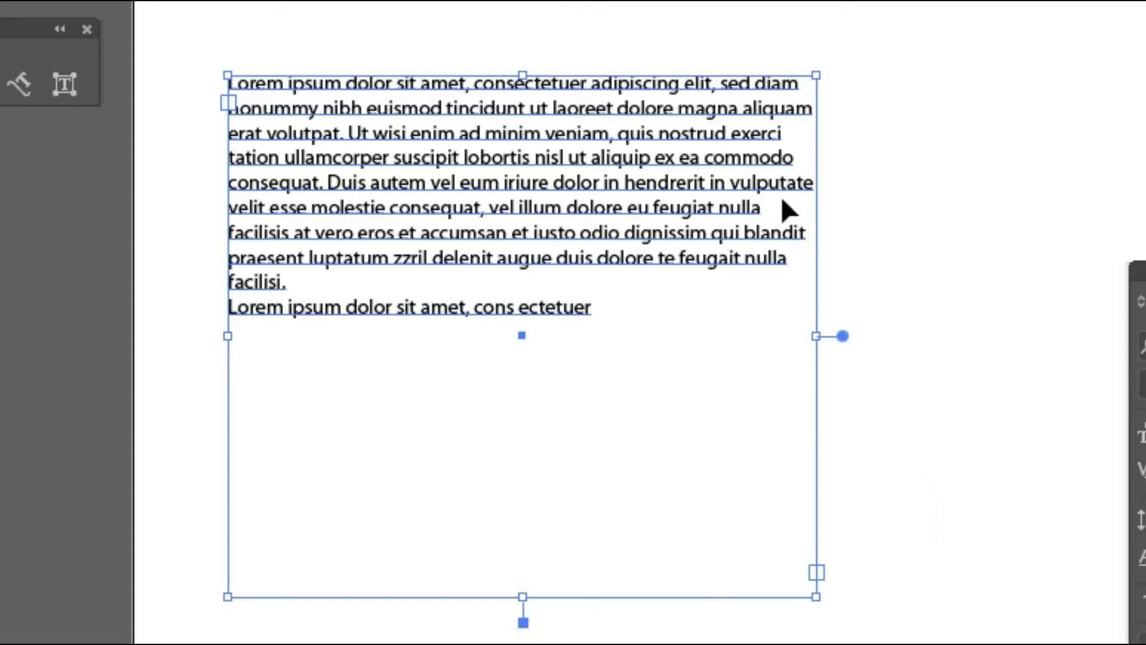
click(842, 336)
key(Escape)
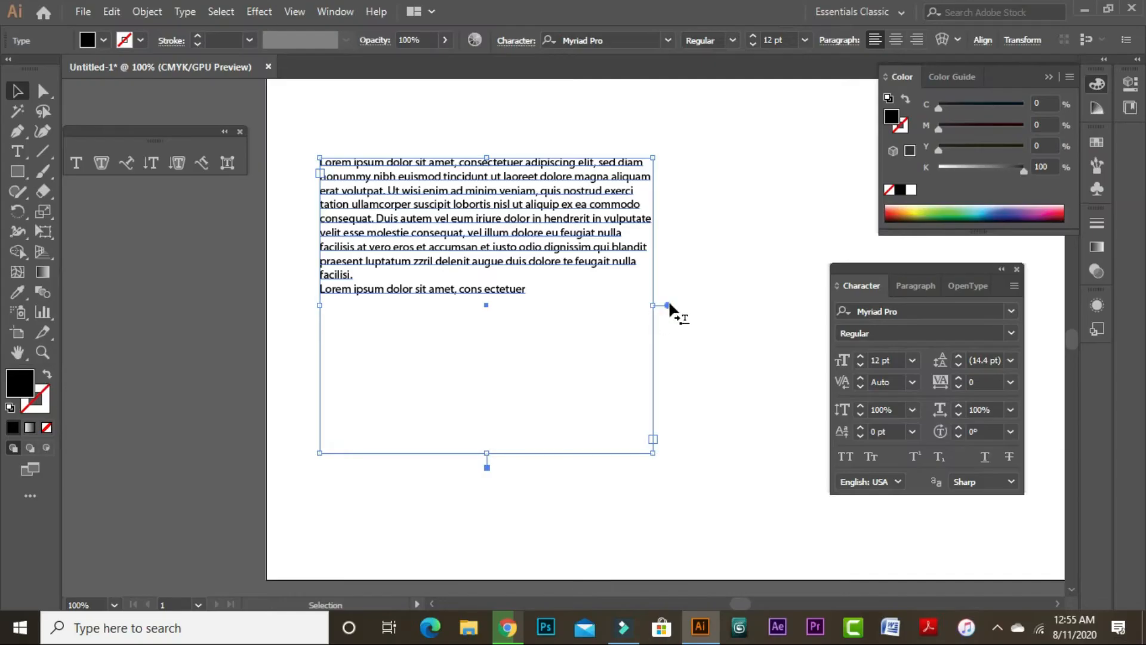
double_click(669, 305)
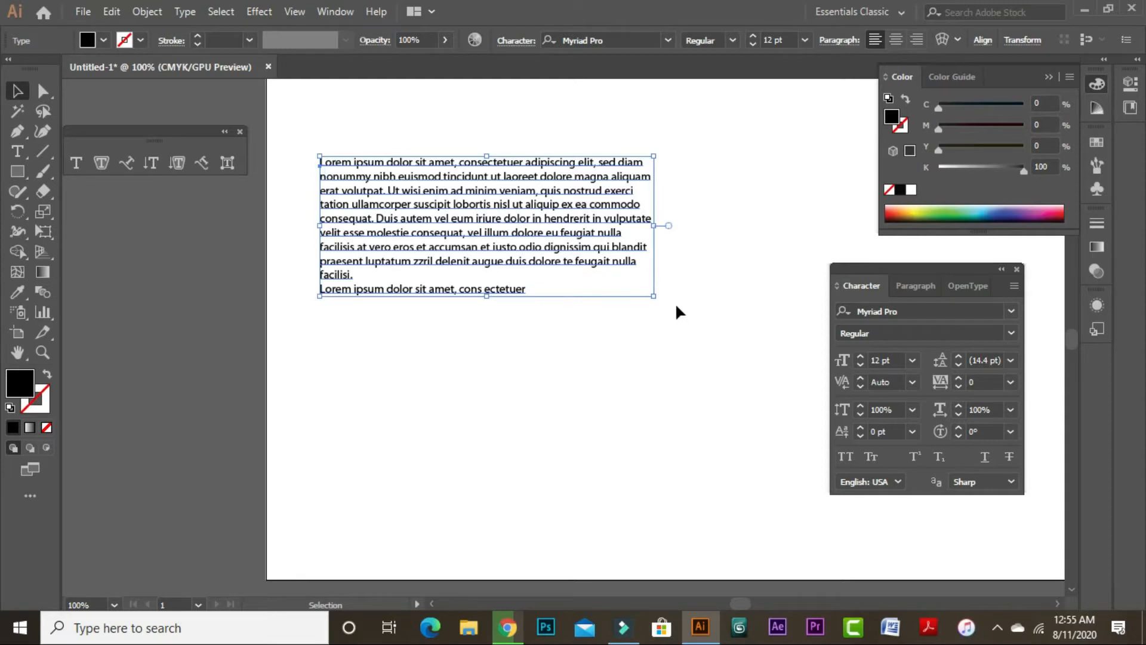
Try scaling the Lorem ipsum point type proportionally to 21.25 pt, and undo both the scaling and the conversion to point type.
key(ctrl+space)
drag(298, 149, 479, 224)
drag(486, 226, 634, 265)
drag(318, 193, 563, 357)
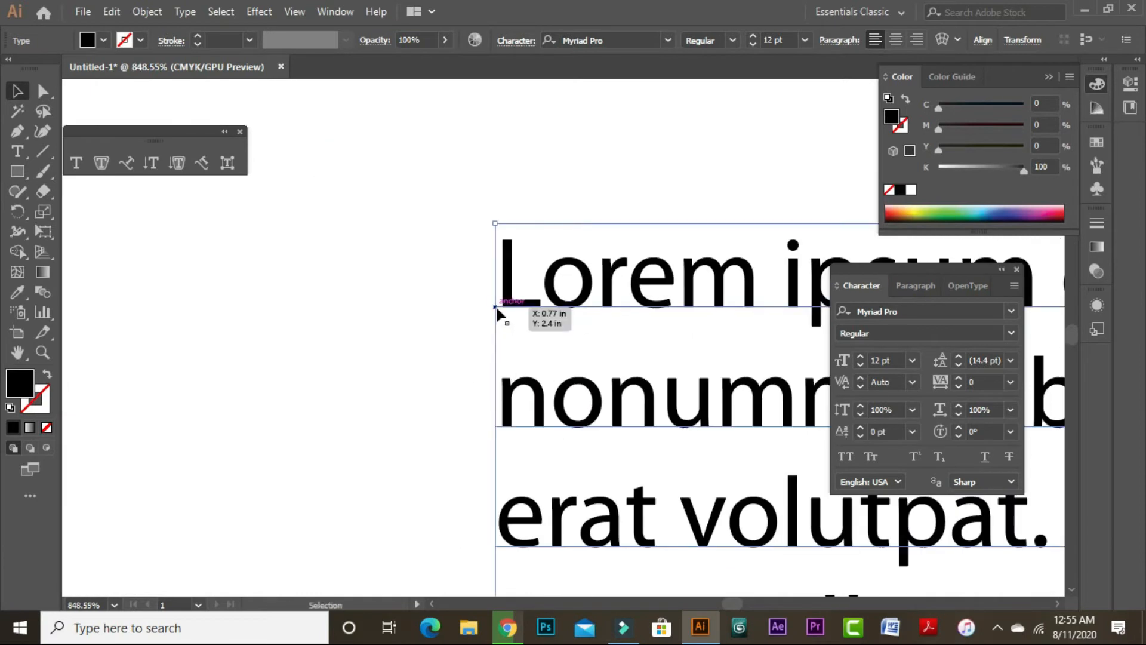
key(ctrl)
key(ctrl+1)
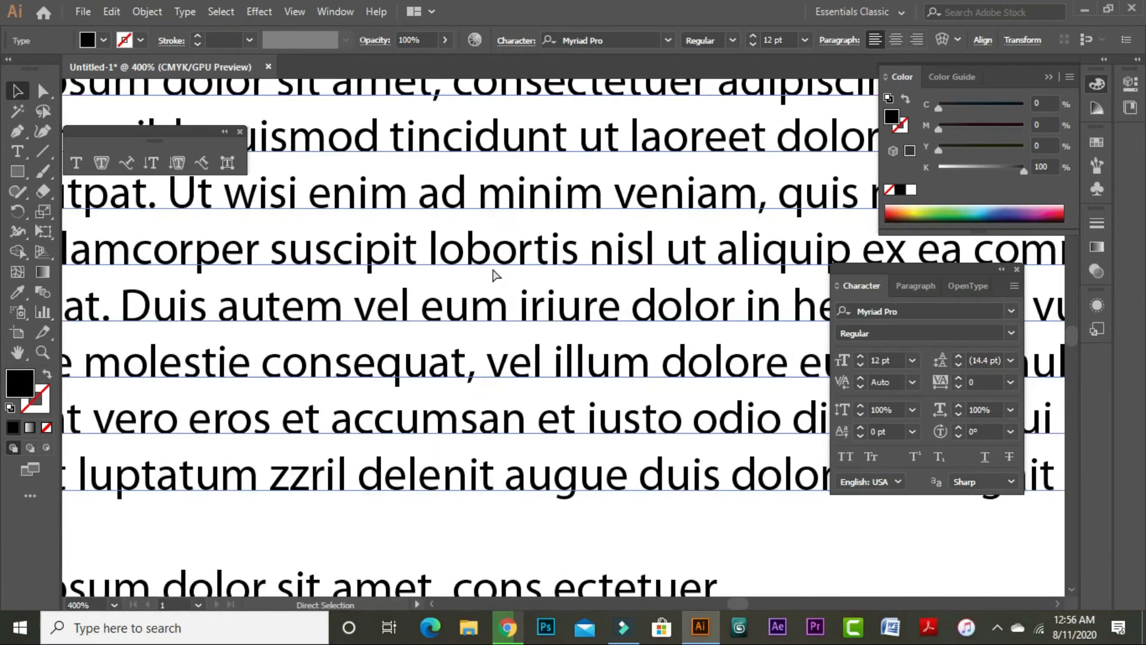
drag(534, 311, 360, 249)
drag(555, 345, 811, 492)
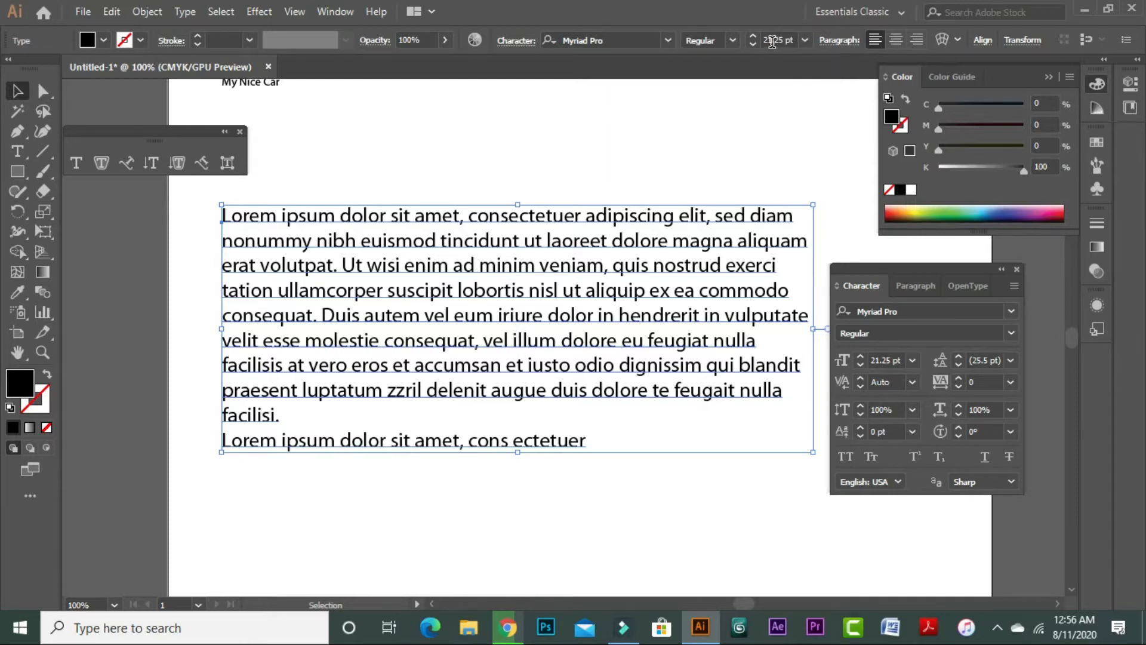
key(ctrl+z)
key(ctrl+z)
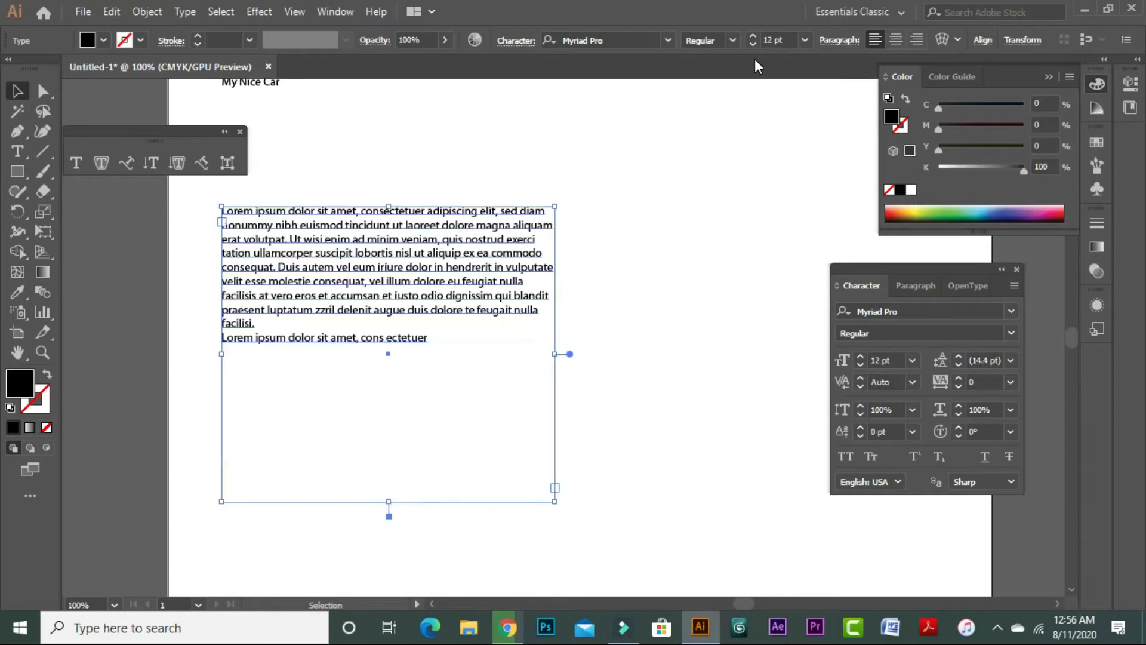
Convert the Lorem ipsum area type to point type again, try scaling it to 19.05 pt, and undo both changes.
double_click(569, 353)
click(567, 352)
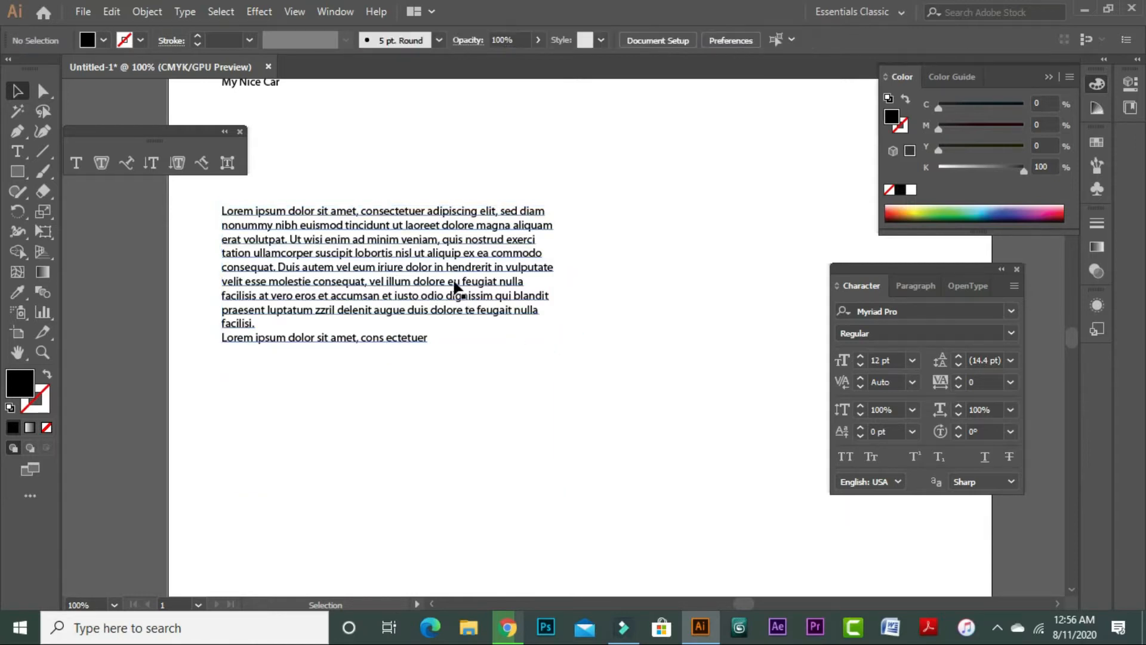
click(490, 307)
drag(557, 343, 749, 468)
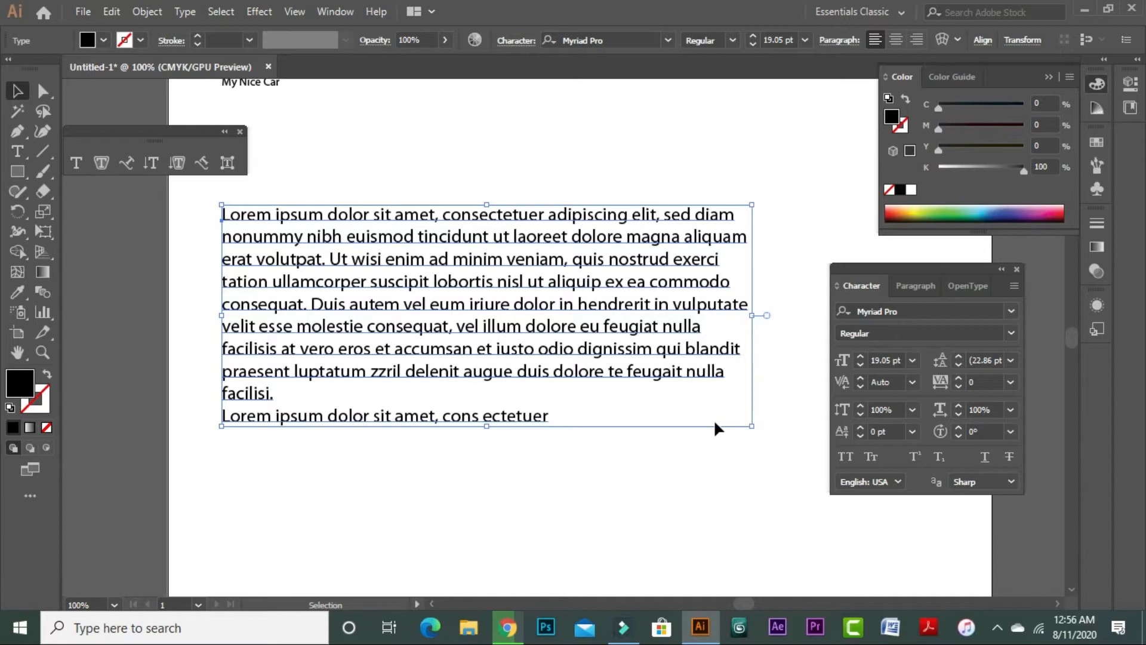
key(ctrl+z)
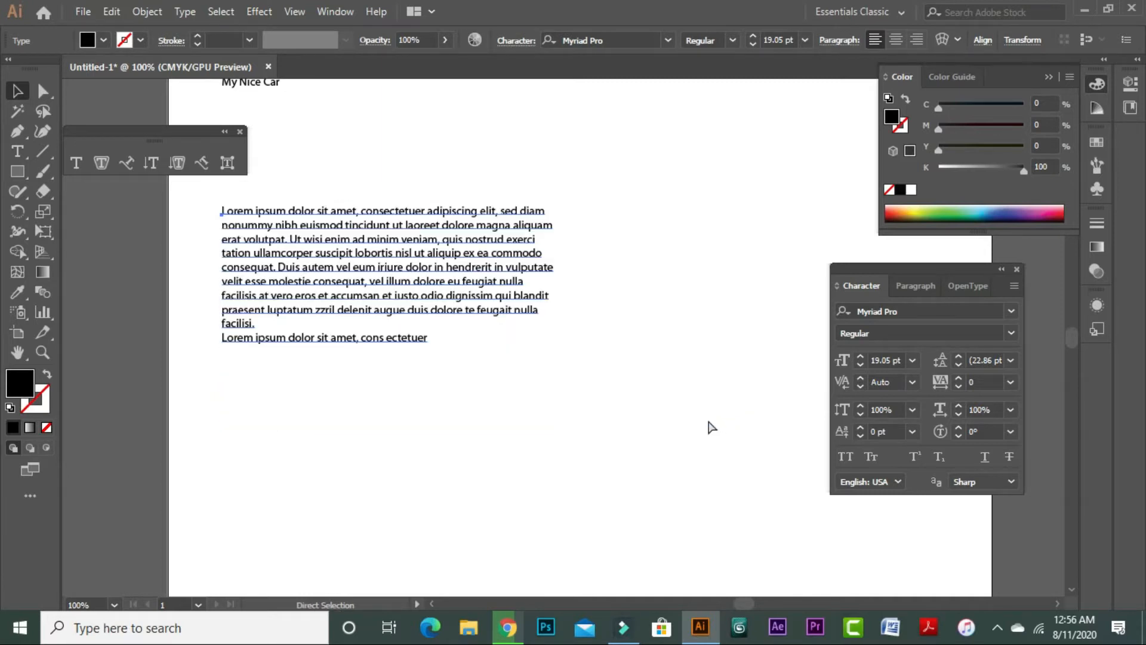
key(ctrl+z)
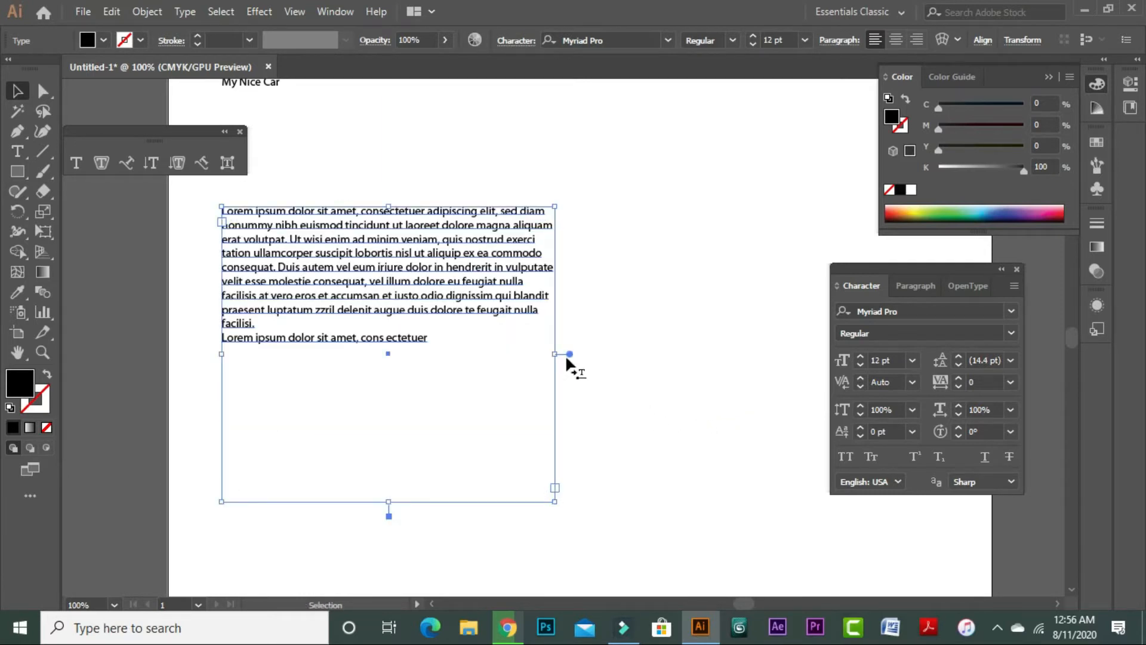
Hide the panels and examine the auto-size handle below the Lorem ipsum area type box.
key(space)
drag(525, 379, 603, 366)
drag(560, 259, 576, 341)
scroll(576, 343, down, 3)
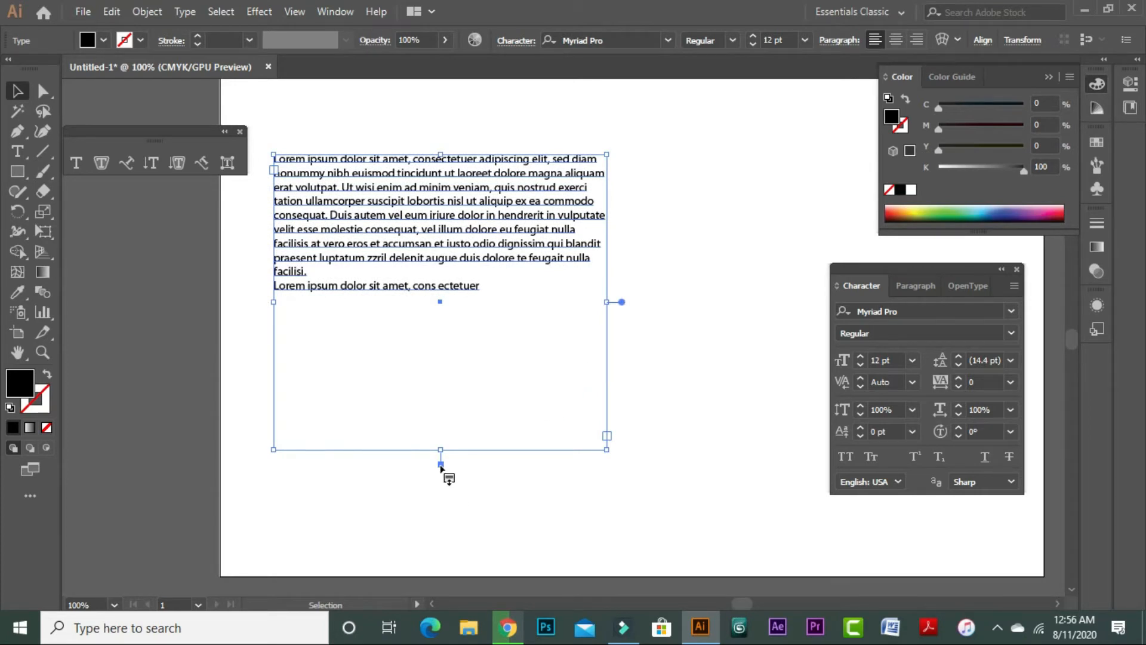
key(space)
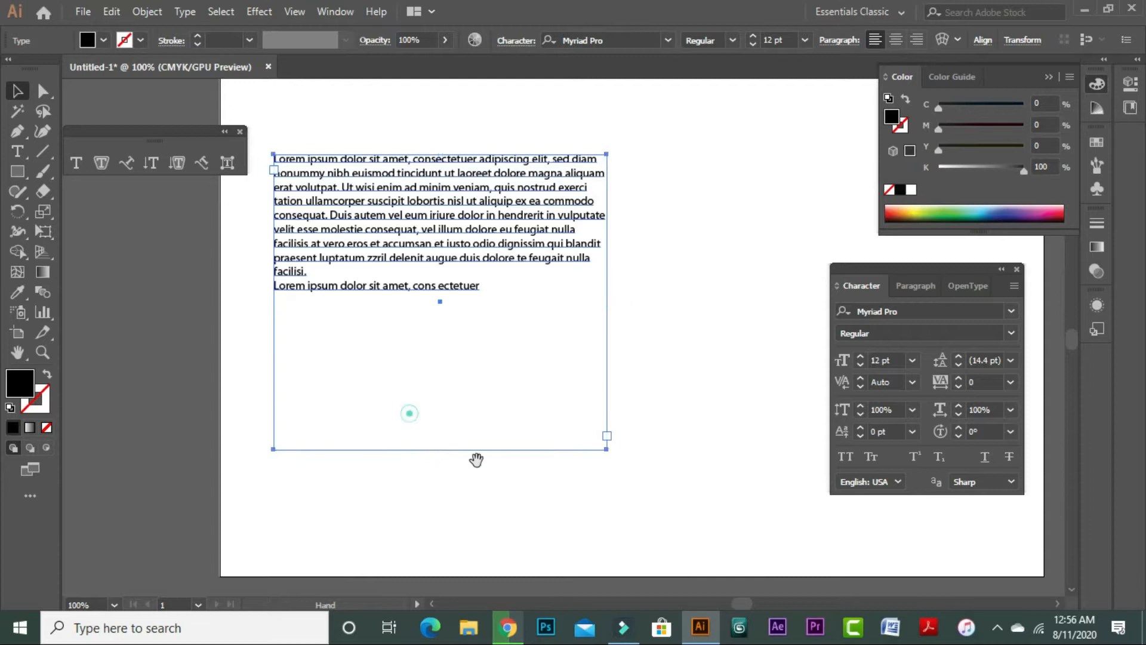
scroll(475, 459, up, 5)
key(Tab)
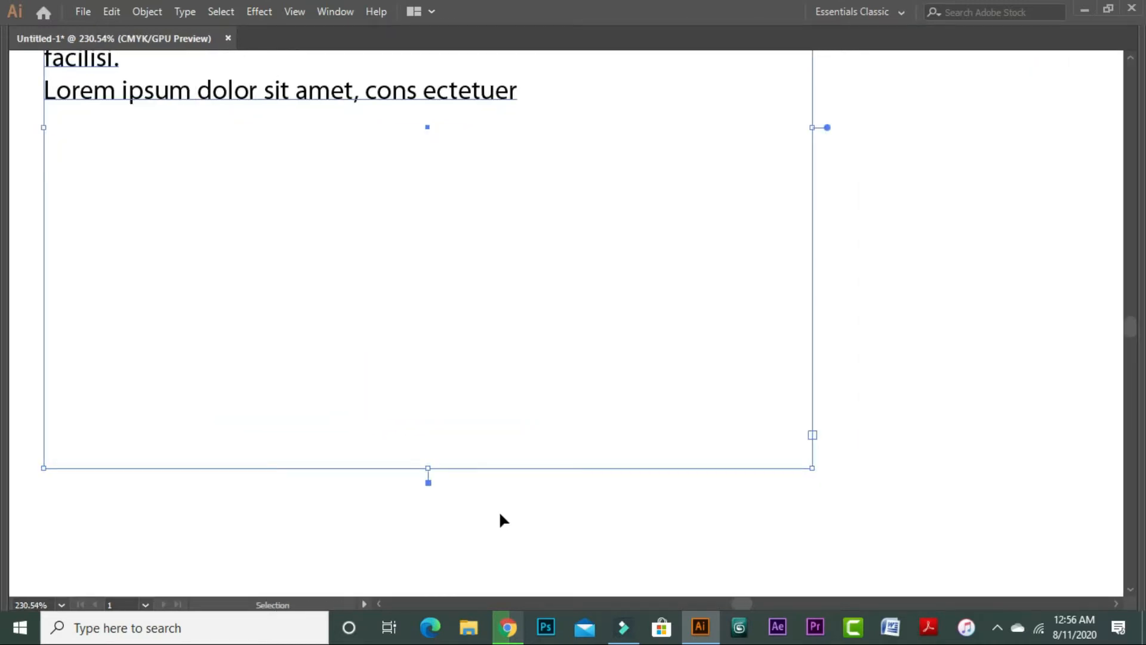
drag(500, 514, 556, 502)
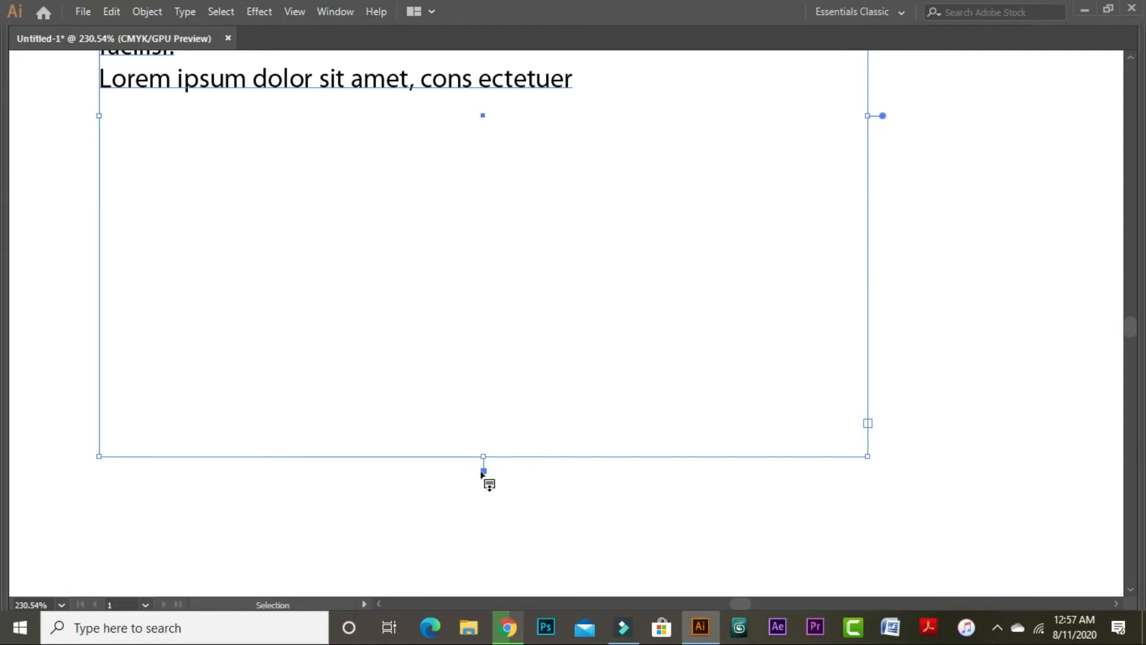
key(ctrl+minus)
key(ctrl+minus)
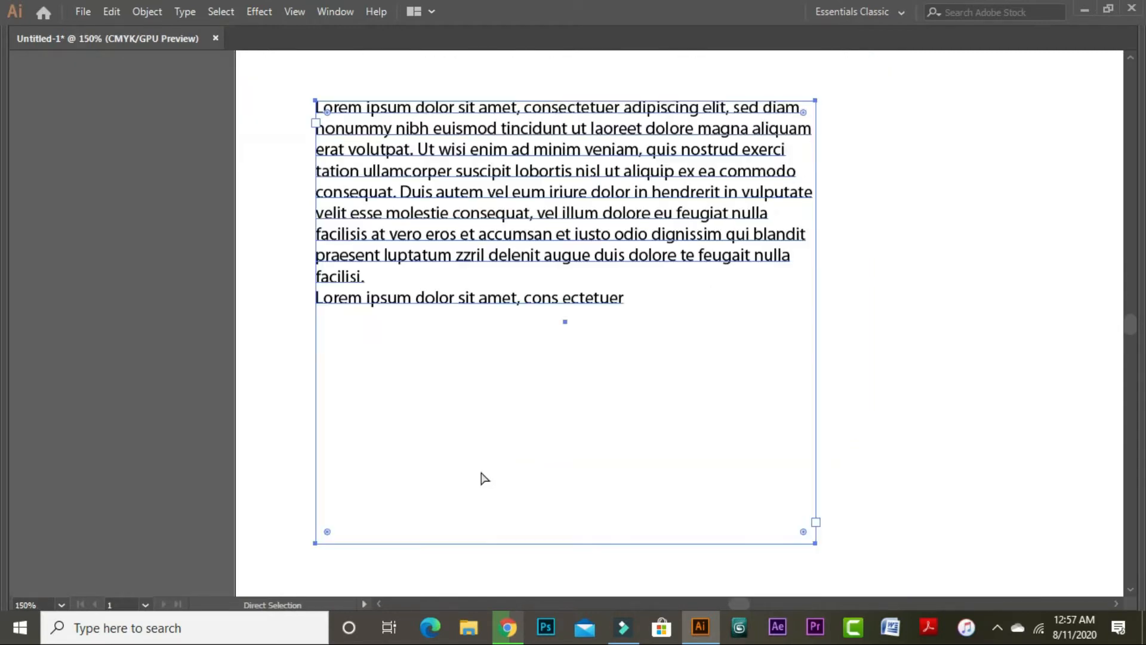
drag(701, 498, 540, 438)
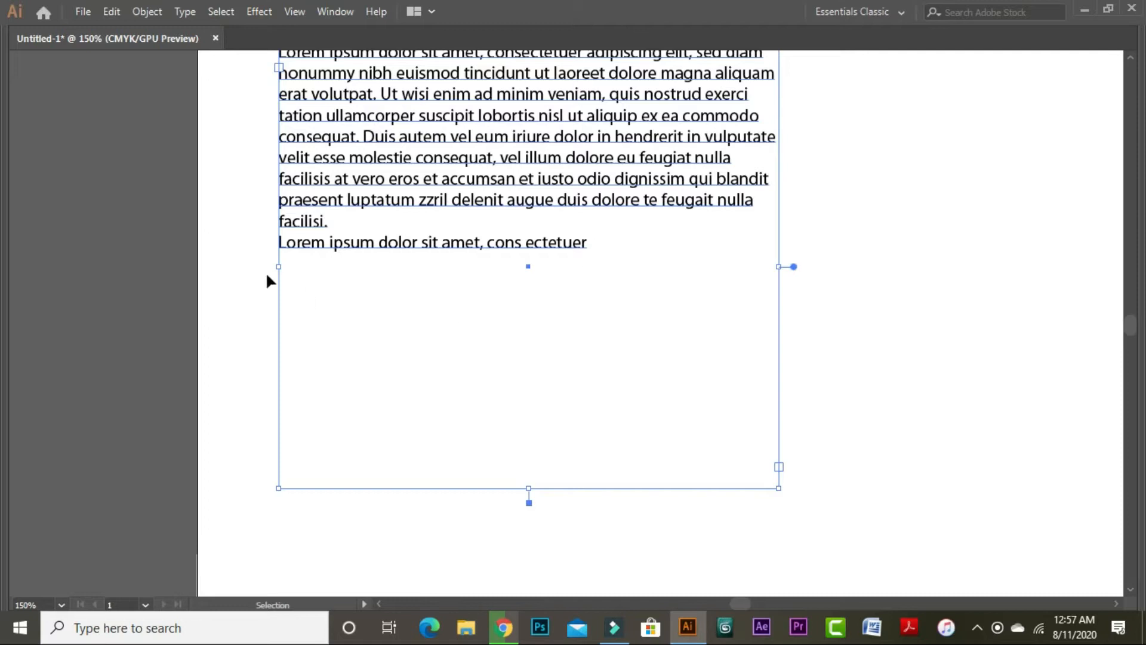
Try shortening the Lorem ipsum box by hand from its bottom edge to the last text line, and undo it.
drag(528, 489, 550, 256)
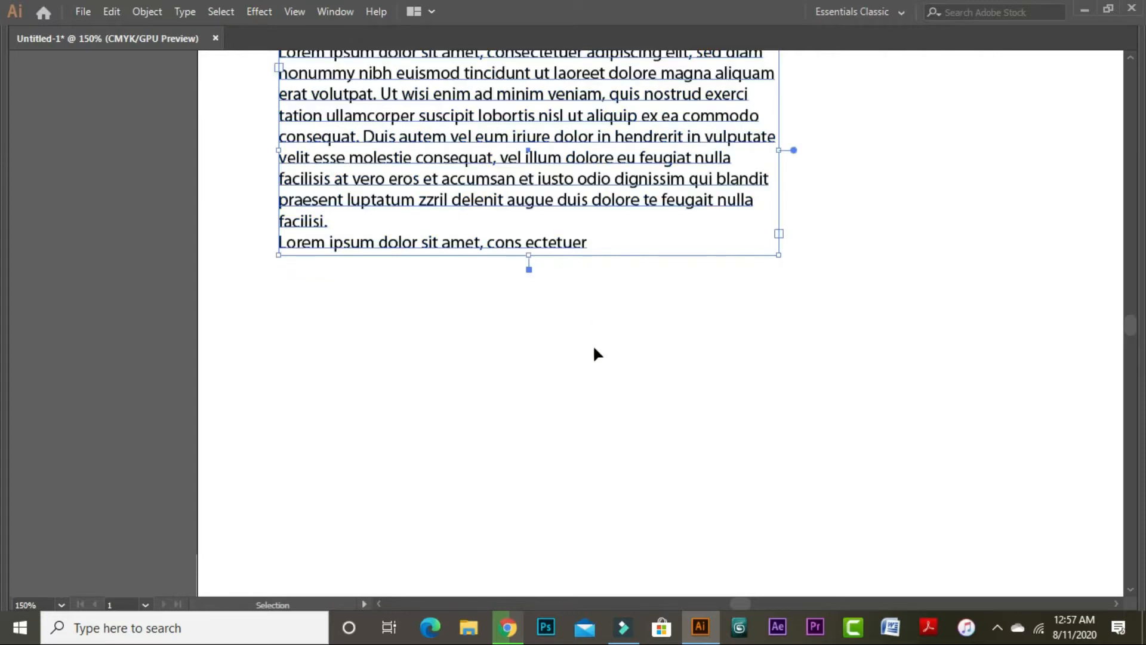
key(ctrl+z)
drag(529, 487, 546, 257)
key(ctrl+z)
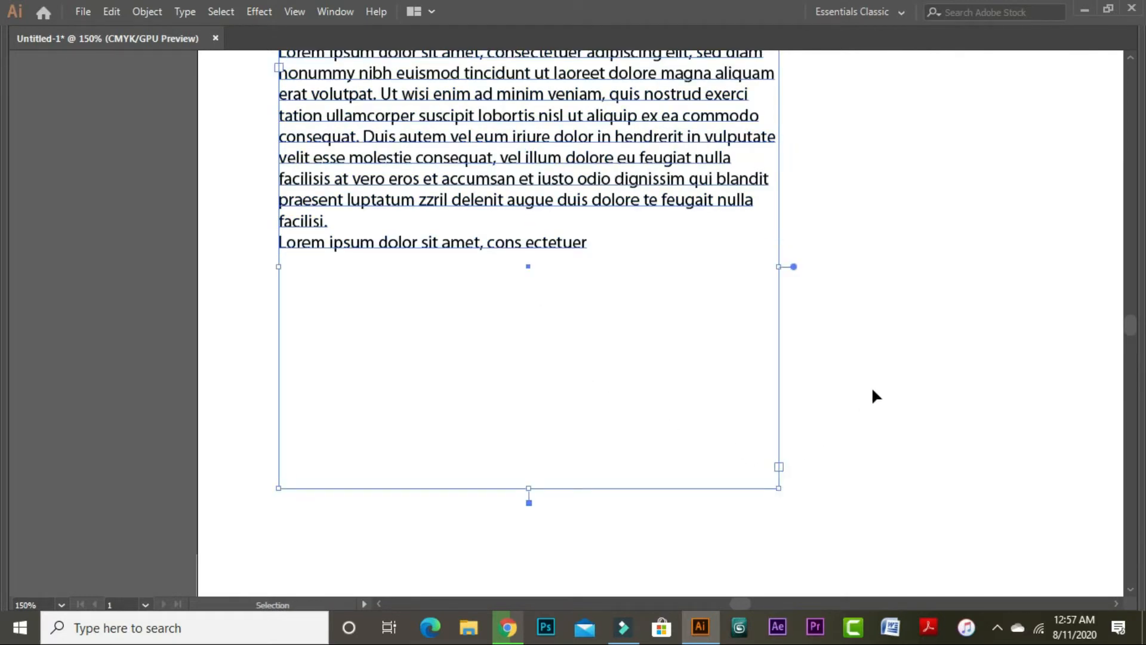
Auto-size the Lorem ipsum box to the height of its text, and extend its bottom edge well below the last line again.
click(869, 393)
click(507, 251)
double_click(528, 503)
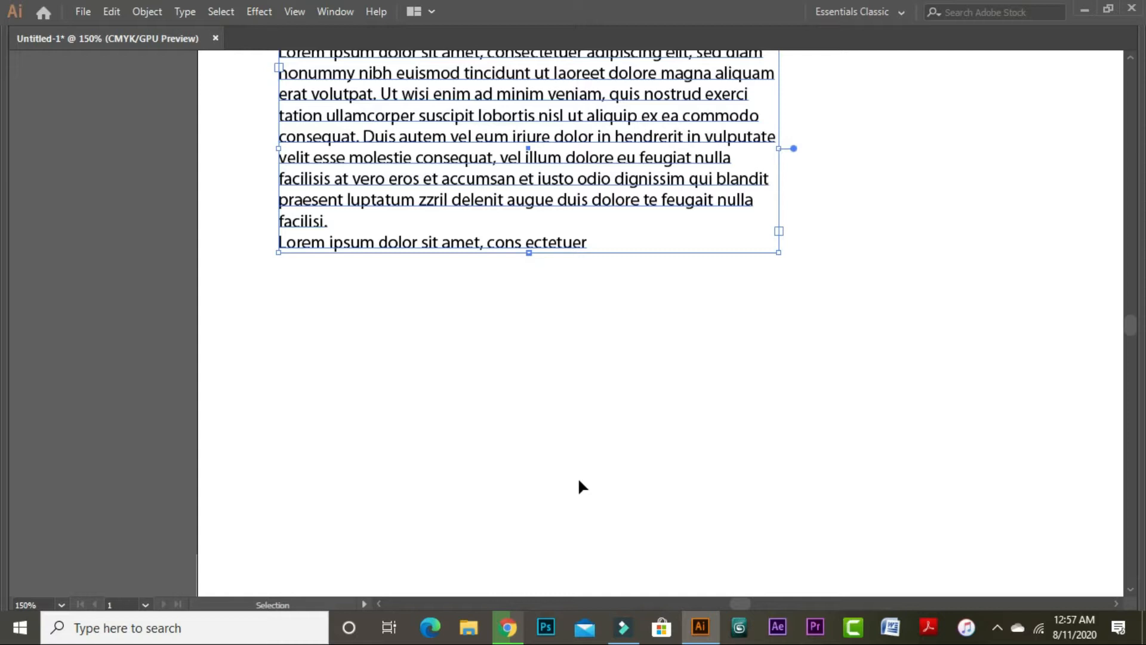
drag(615, 116, 626, 269)
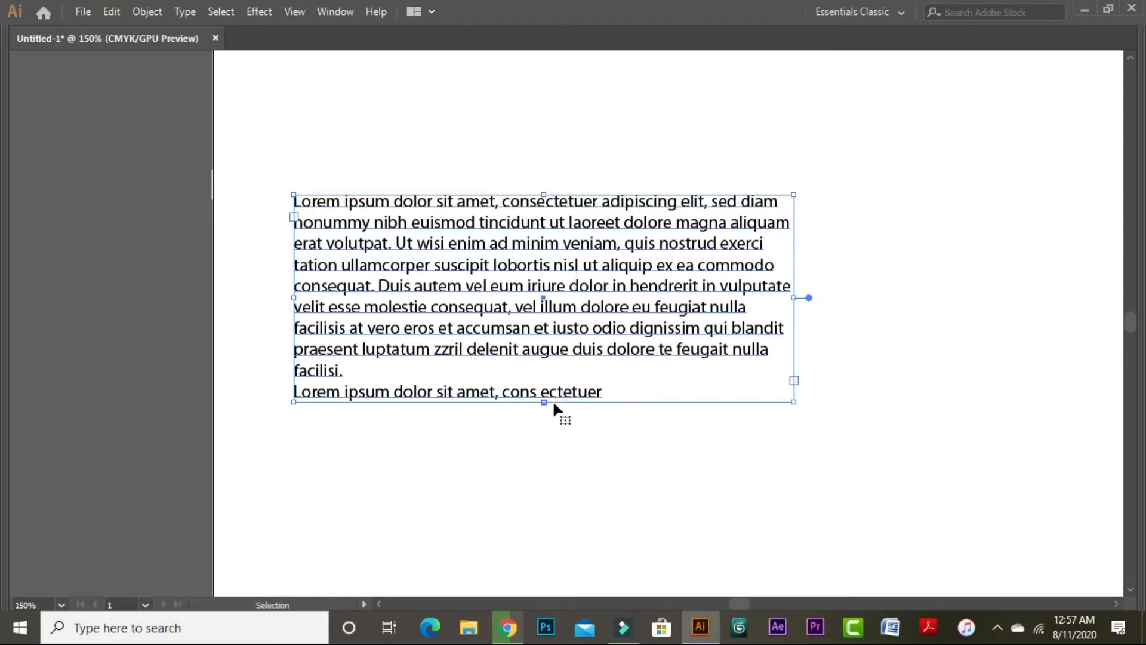
drag(554, 405, 546, 638)
drag(585, 457, 578, 310)
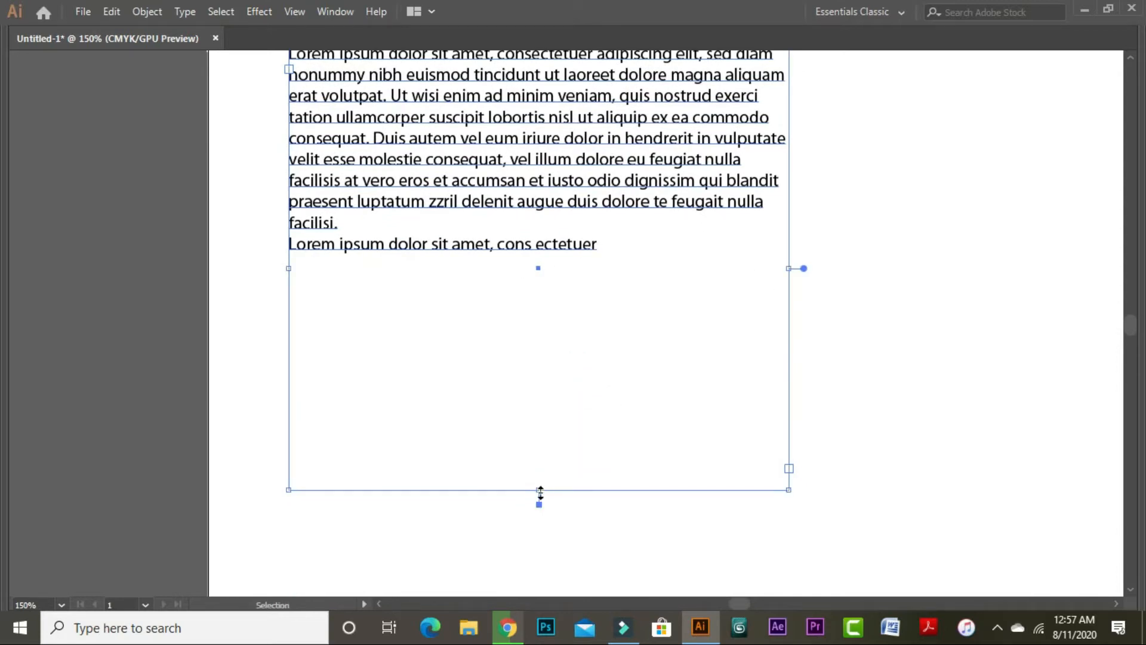
Shorten the Lorem ipsum box from its bottom edge until the last line overflows, and restore the box's full height.
drag(540, 492, 563, 247)
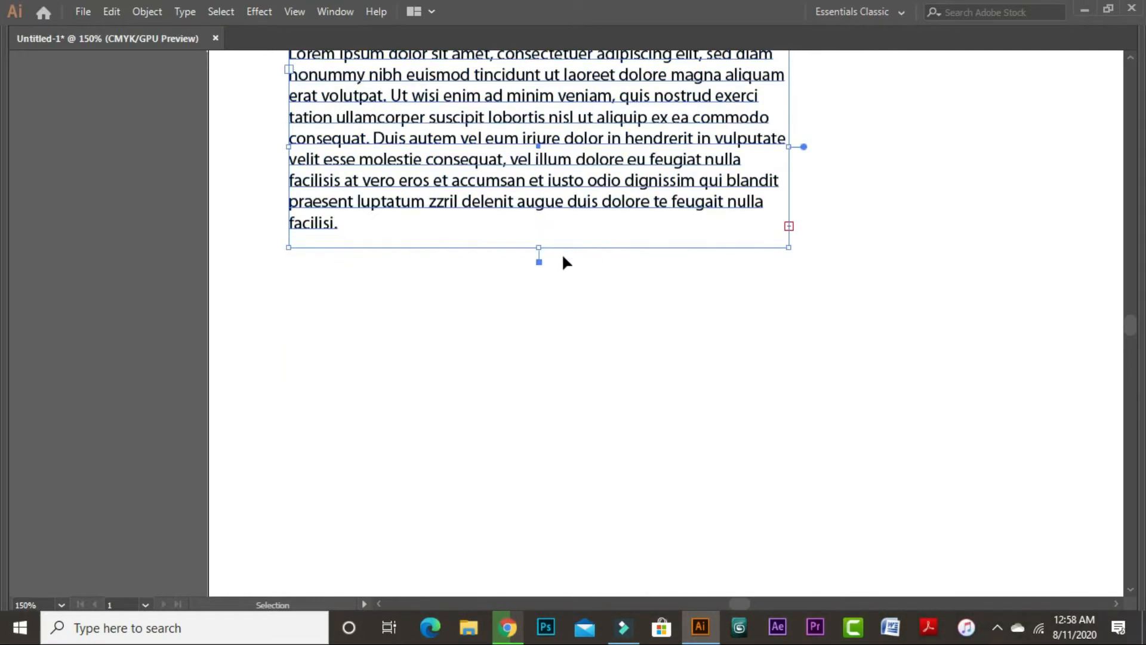
key(a)
key(v)
key(a)
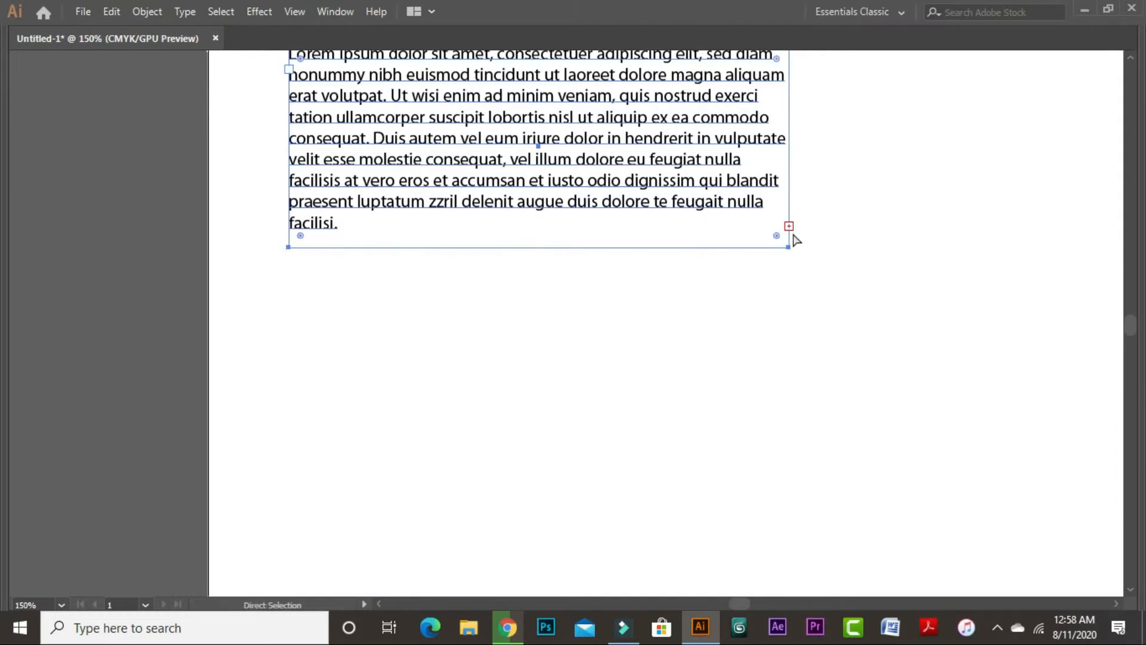
key(v)
drag(788, 247, 788, 490)
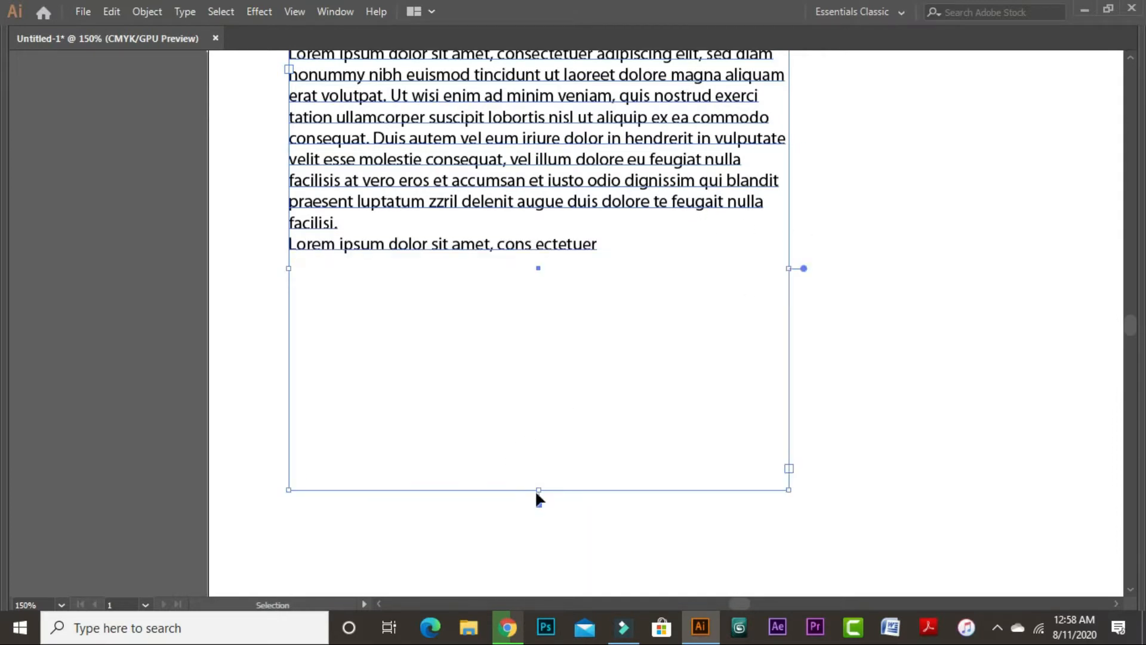
Try shortening the Lorem ipsum box until its last two lines overflow, and undo the shortening.
drag(538, 487, 539, 238)
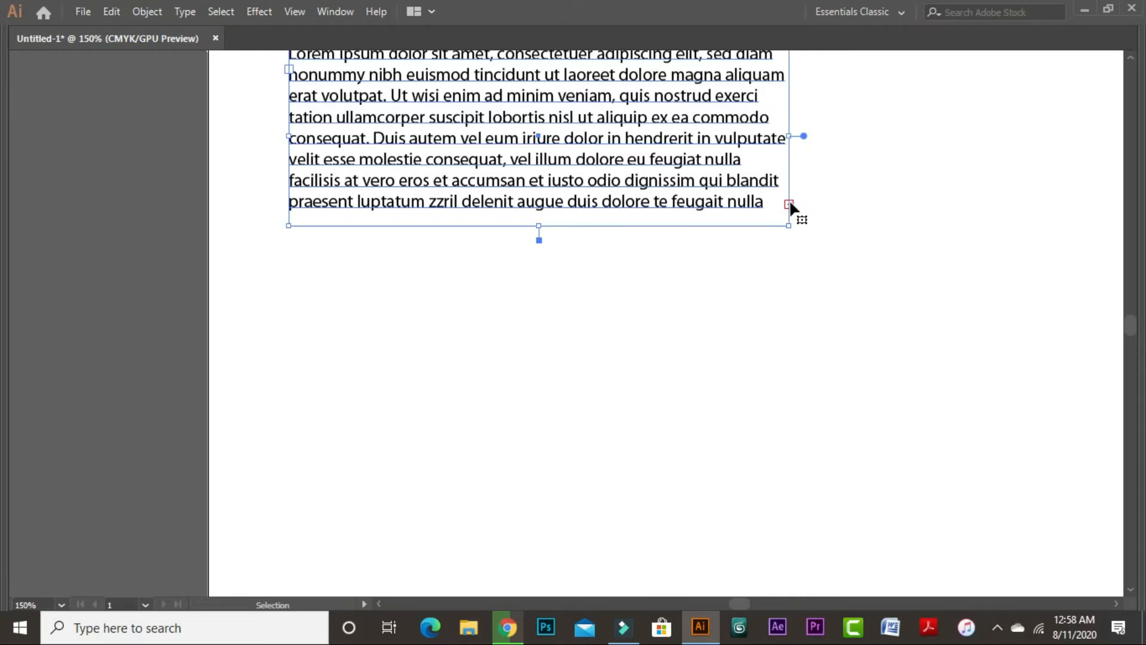
key(a)
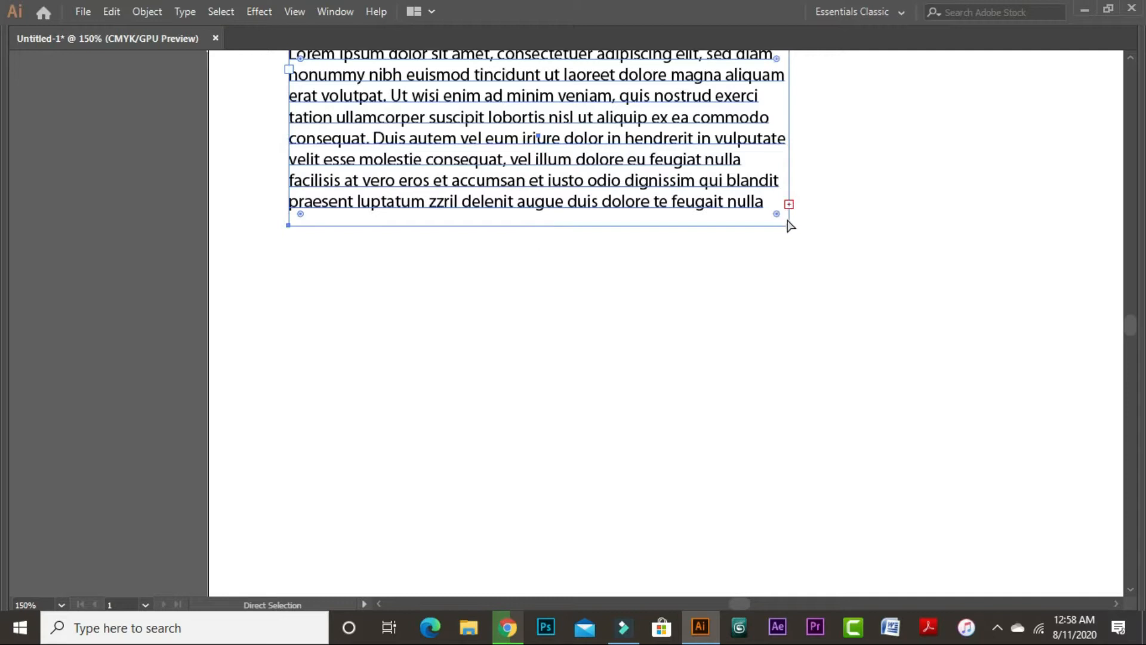
key(ctrl+z)
key(ctrl+z)
key(v)
Reselect the Lorem ipsum box and auto-size its height to fit the text exactly.
click(844, 388)
click(553, 248)
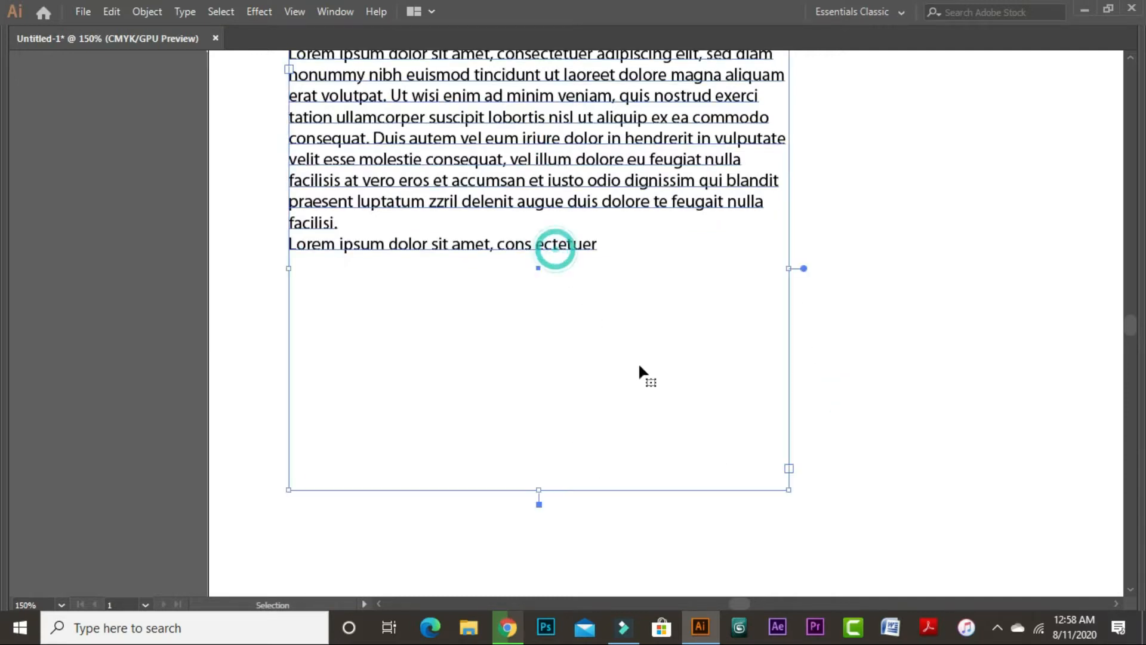
double_click(539, 504)
drag(729, 197, 737, 406)
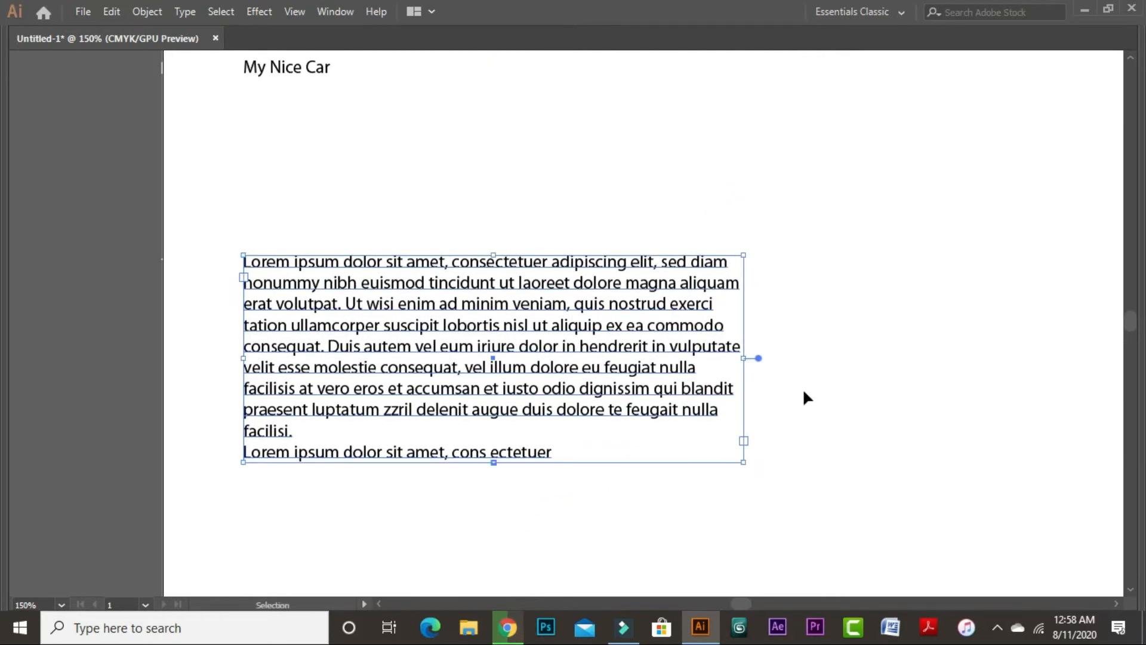
key(a)
key(ctrl+minus)
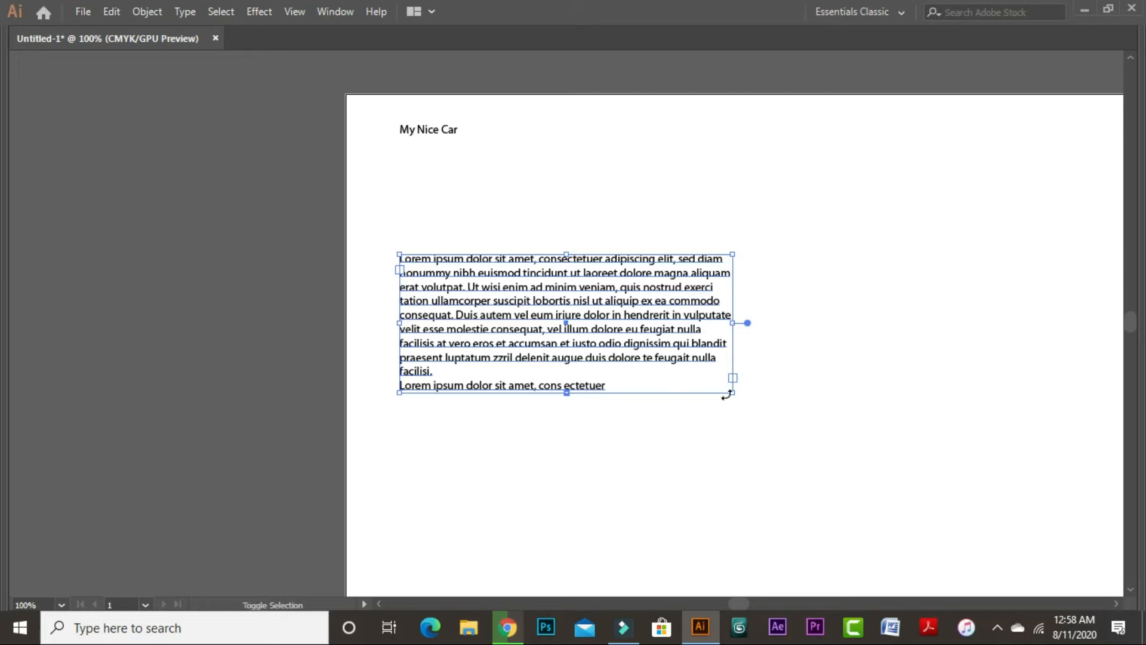
Widen and lengthen the auto-sized Lorem ipsum box from its lower-right corner, and show the panels again.
drag(732, 392, 867, 481)
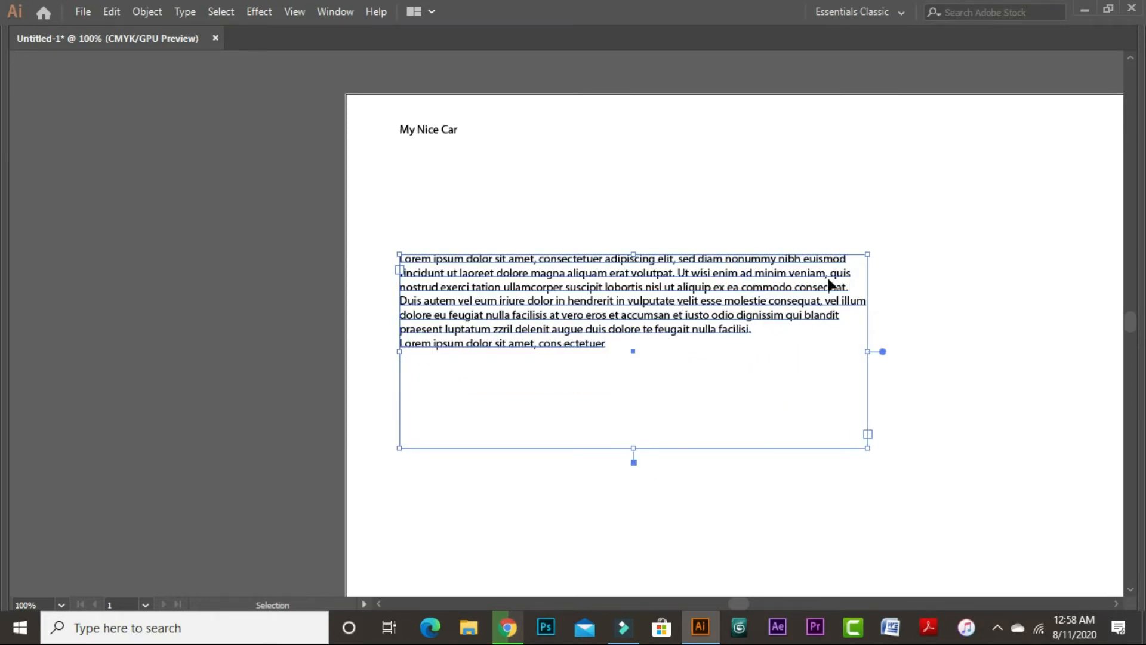
key(Tab)
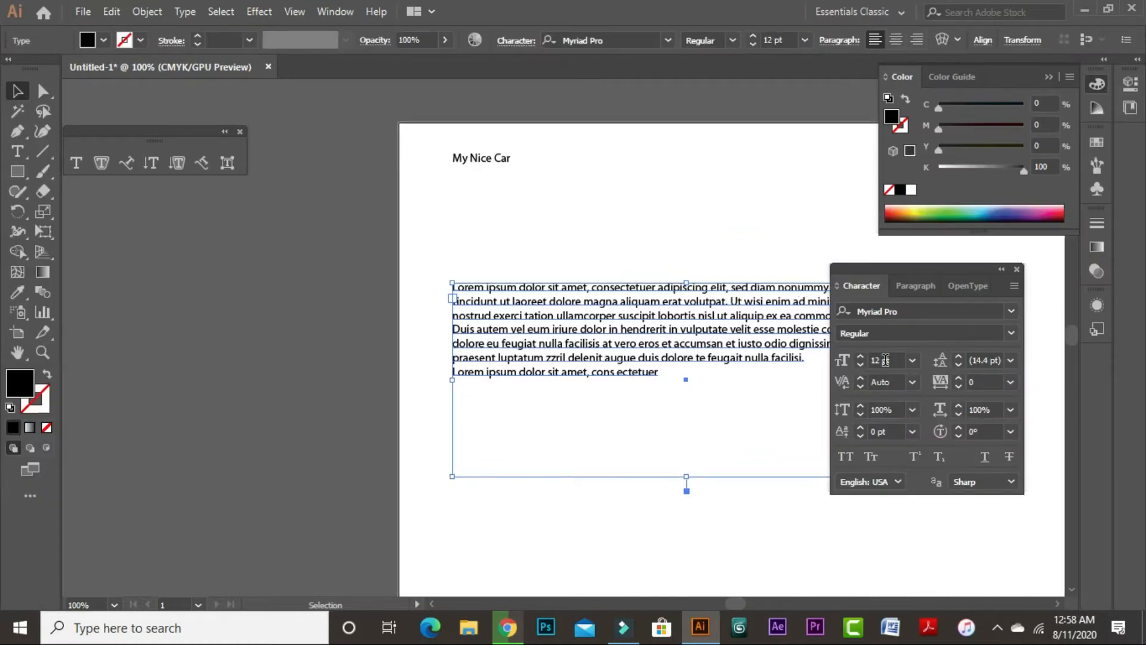
key(space)
drag(742, 370, 563, 373)
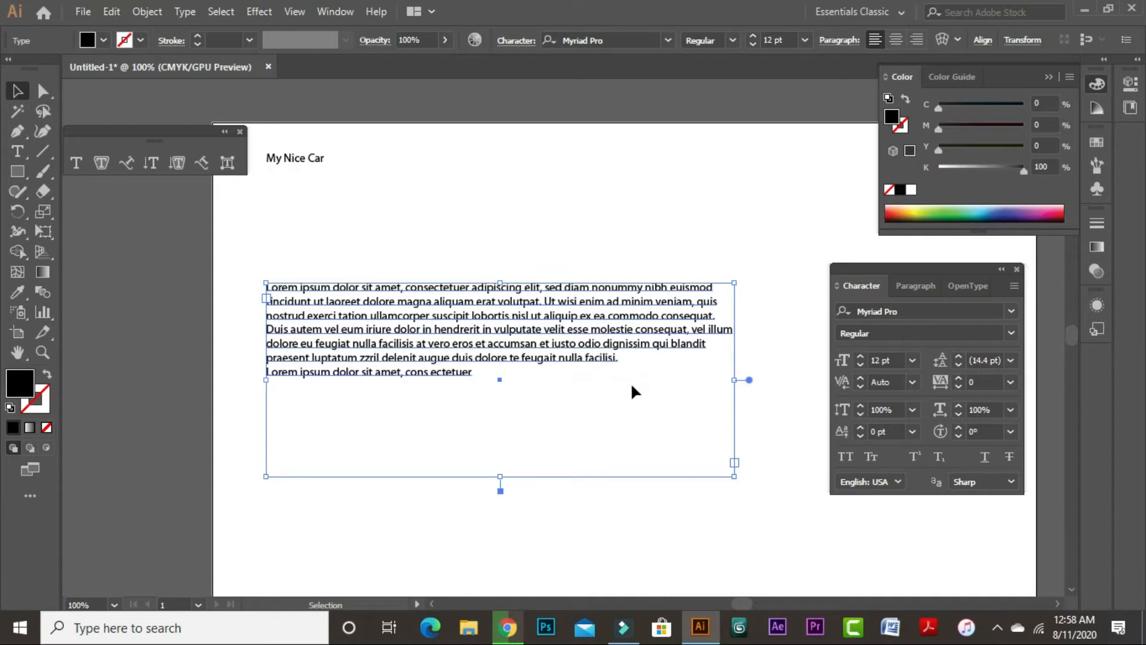
key(space)
mouse_move(637, 384)
mouse_down()
mouse_move(679, 384)
mouse_move(535, 388)
mouse_move(619, 392)
mouse_up()
drag(550, 402, 609, 367)
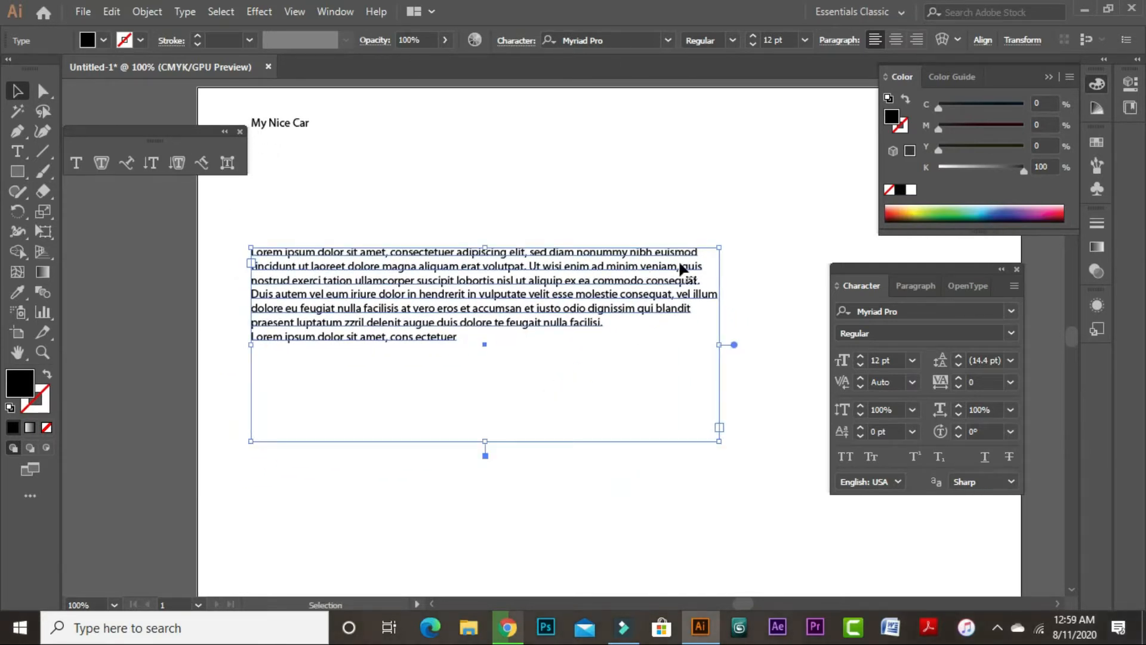
drag(680, 275, 571, 328)
drag(555, 366, 677, 369)
scroll(495, 206, up, 2)
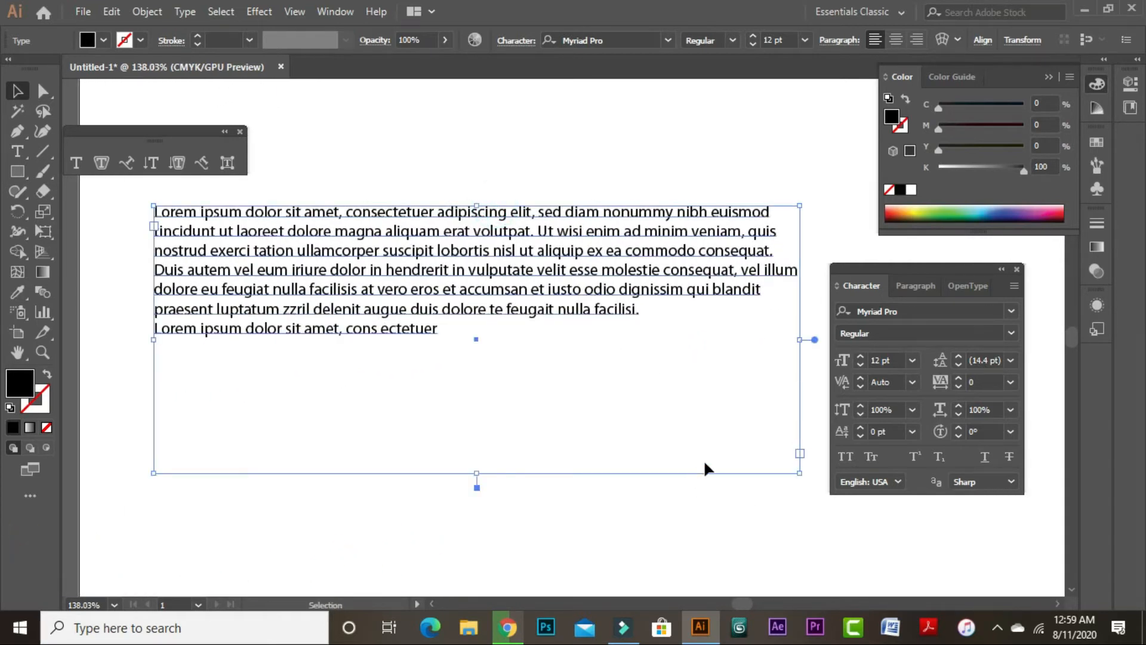
Try auto-sizing the widened Lorem ipsum box to its text, and undo it.
double_click(477, 487)
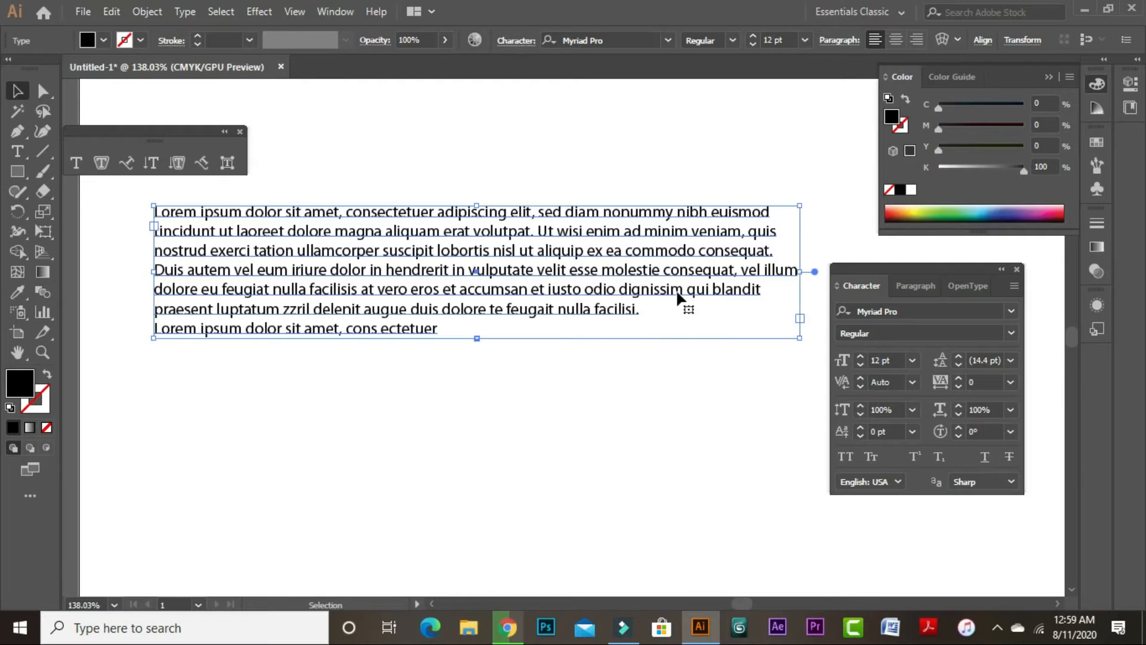
key(ctrl+z)
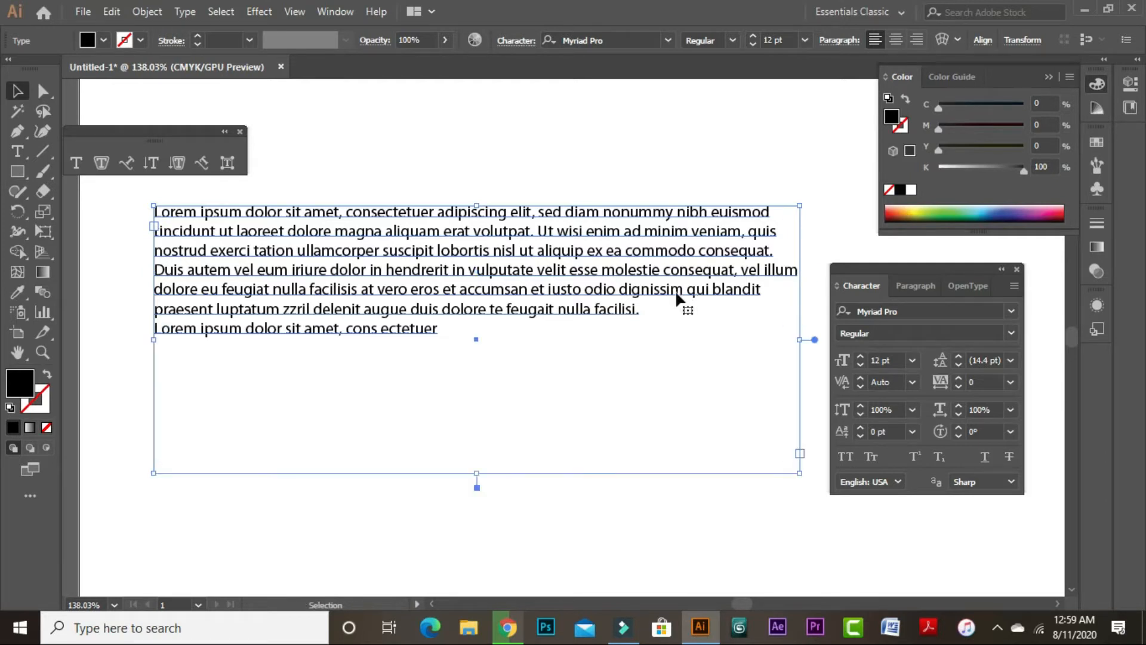
click(670, 157)
click(653, 228)
click(582, 174)
click(469, 235)
Select all the text inside the Lorem ipsum box with the Type tool and copy it.
click(17, 151)
drag(154, 212, 507, 353)
key(ctrl+c)
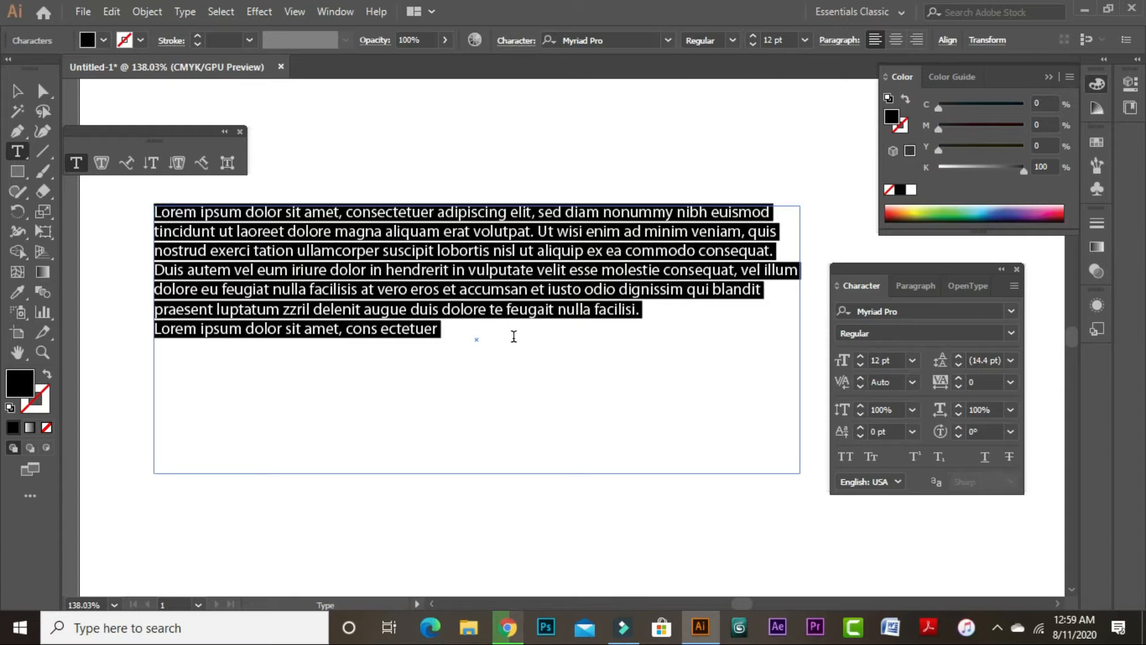
Paste the copied text twice at the end of the Lorem ipsum paragraph so the box overflows, and select the box.
key(ctrl)
click(445, 332)
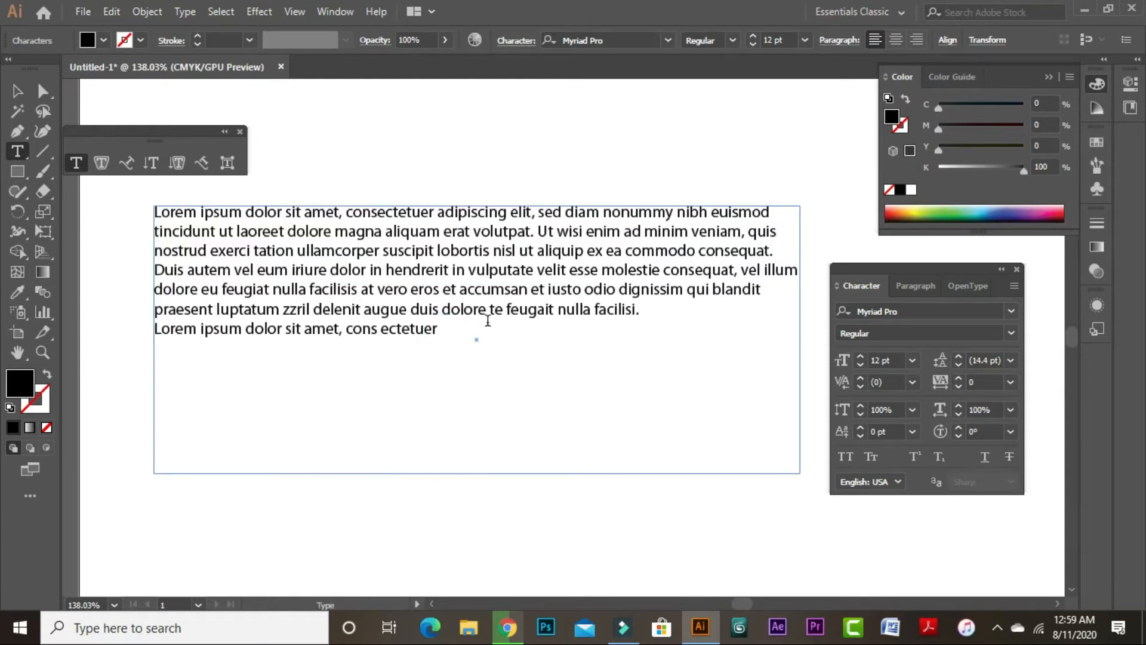
key(ctrl+v)
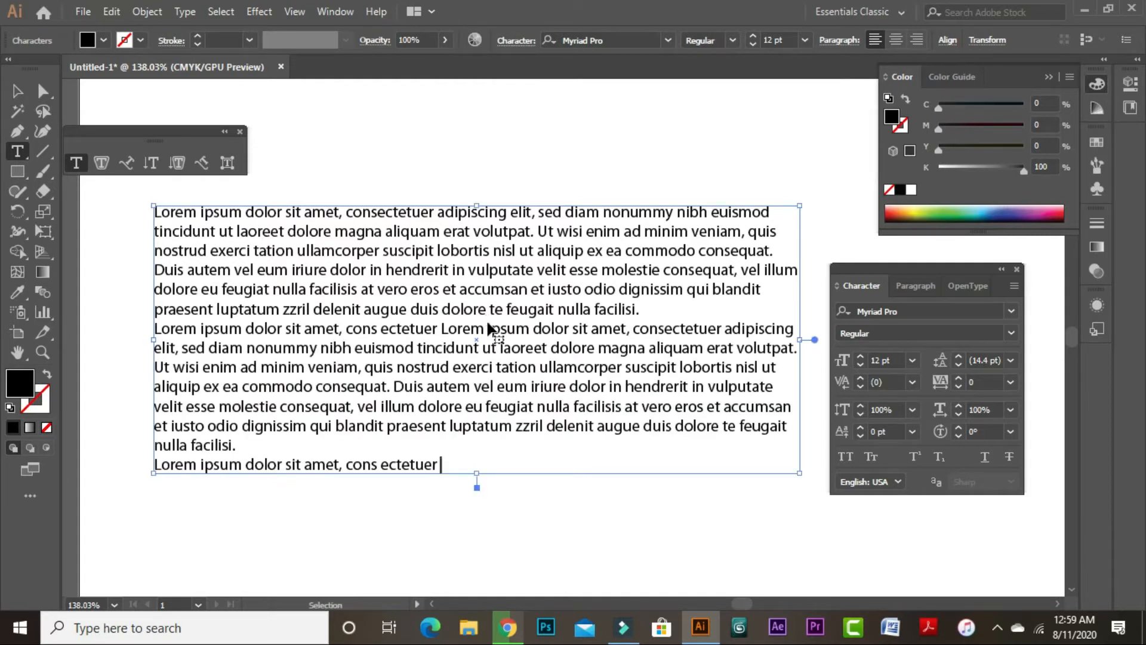
key(ctrl+v)
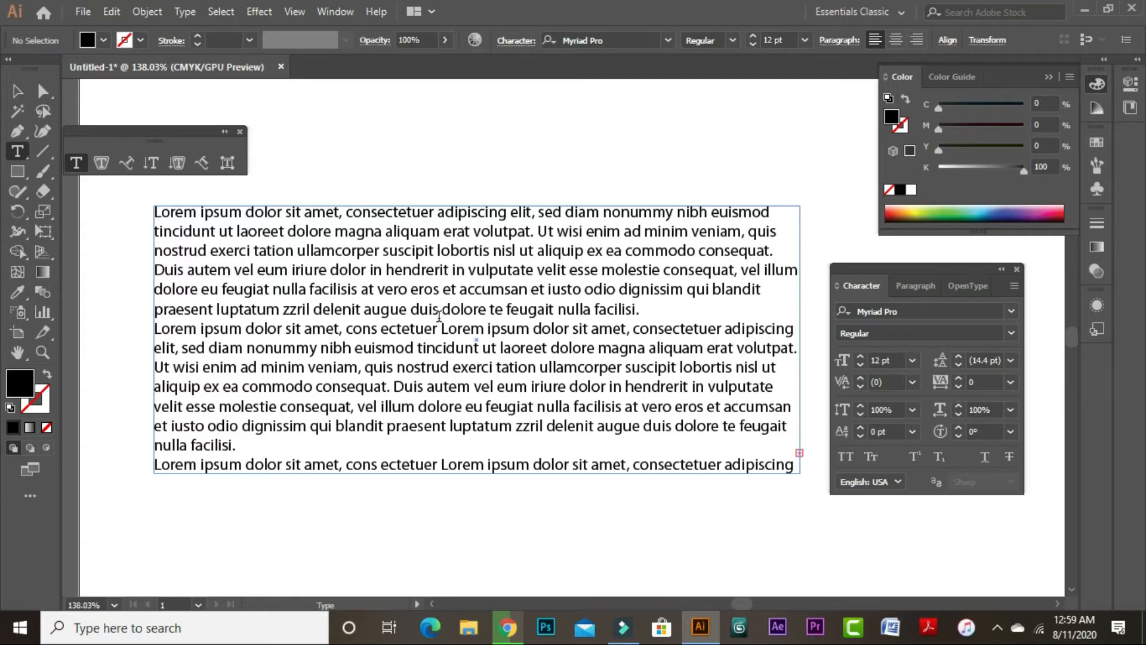
click(16, 91)
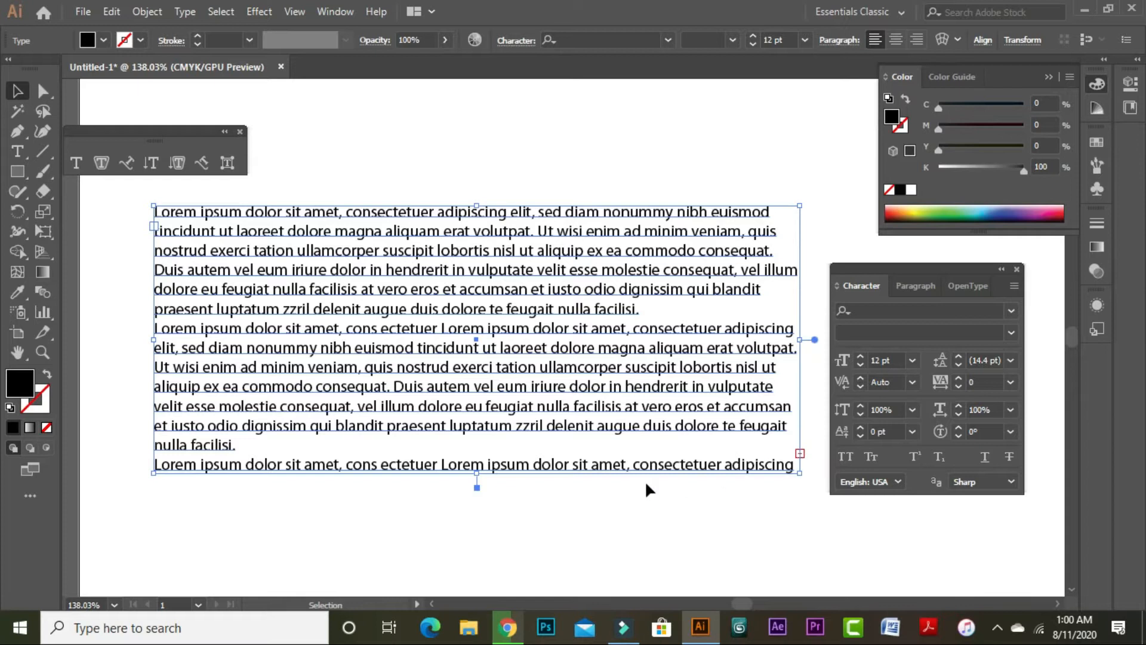
Narrow the Lorem ipsum box to a single column and shift it slightly down and right on the artboard.
key(ctrl+minus)
key(ctrl+minus)
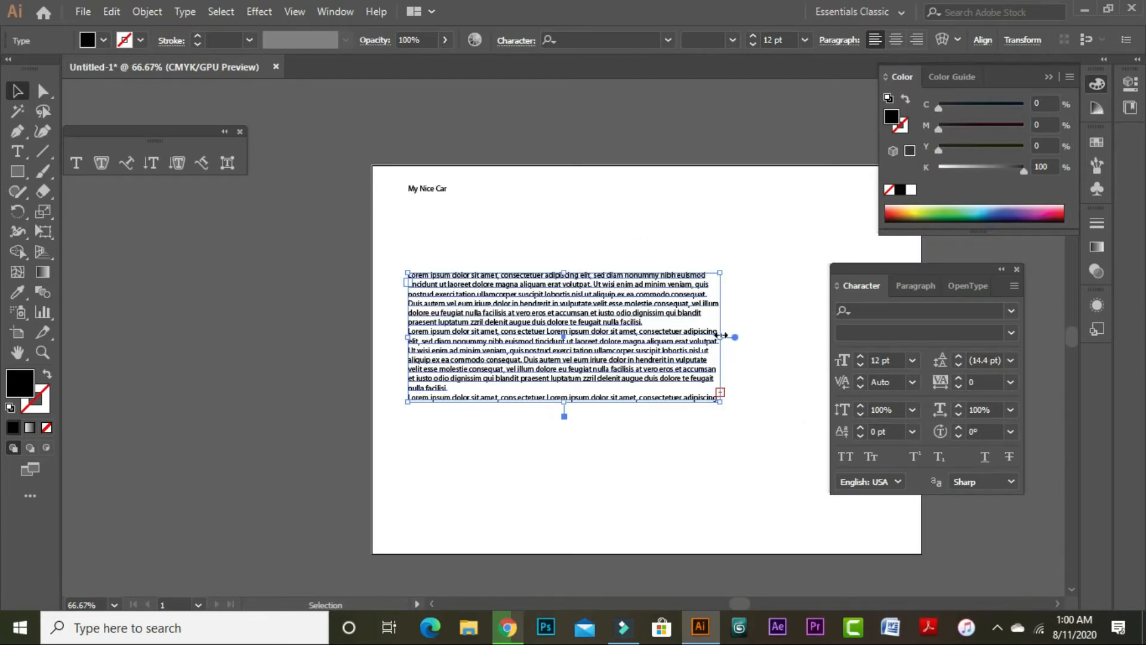
drag(715, 340, 591, 338)
click(660, 392)
drag(520, 352, 616, 405)
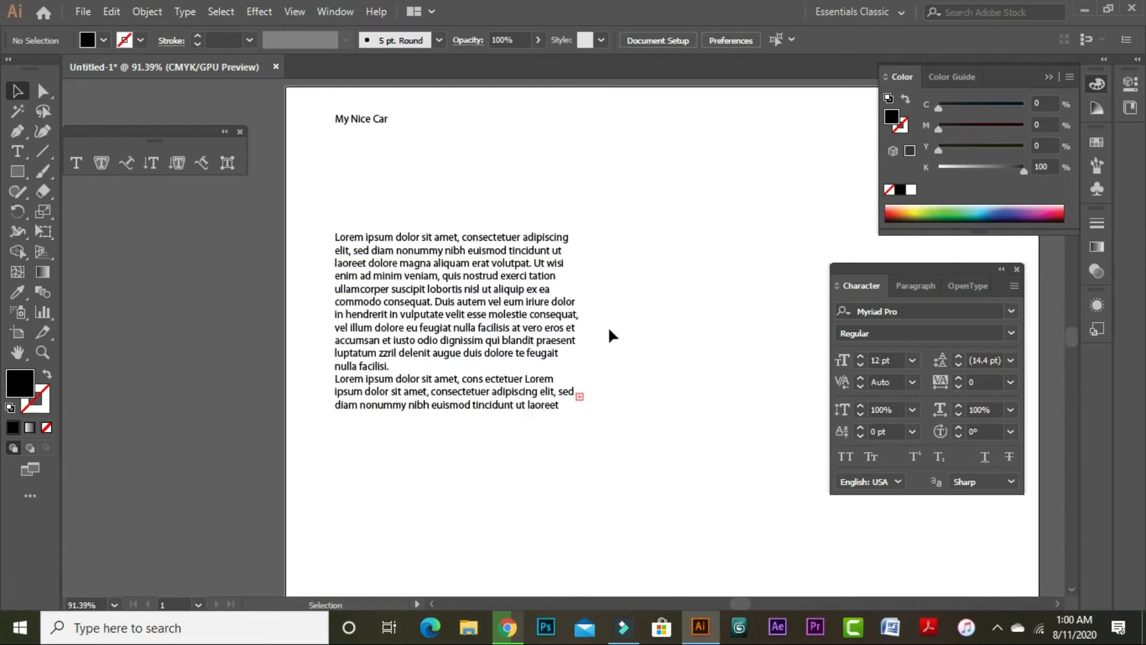
drag(511, 396, 532, 405)
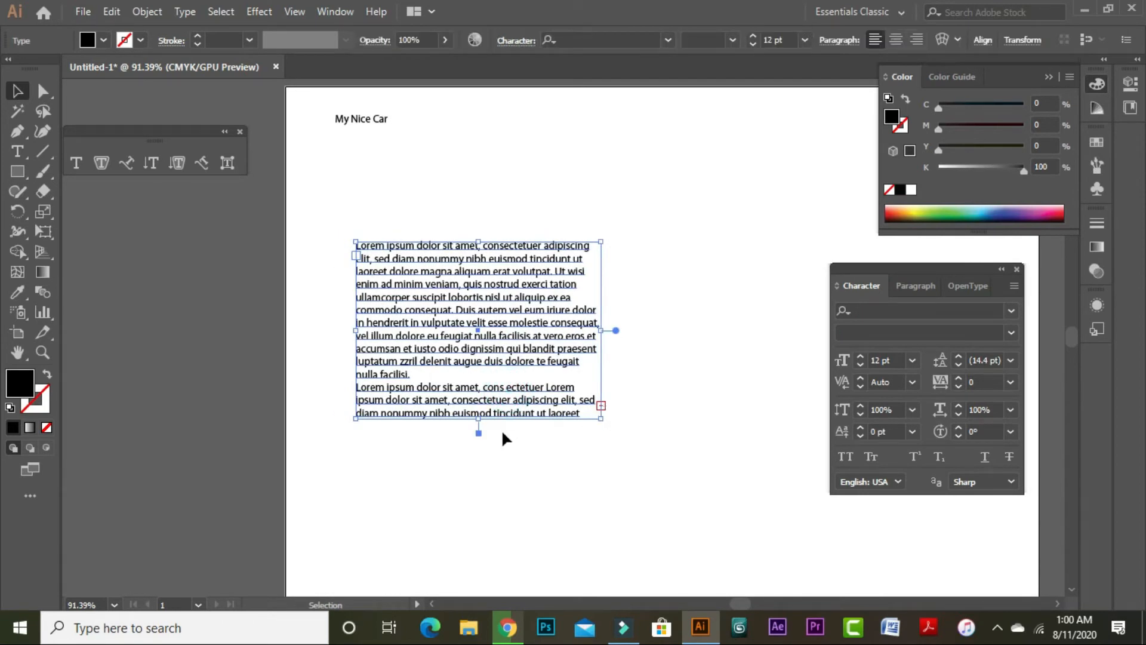
Lengthen the narrowed Lorem ipsum box downward until all the pasted text fits, extending past the artboard's lower edge.
drag(476, 427, 457, 591)
scroll(570, 530, down, 2)
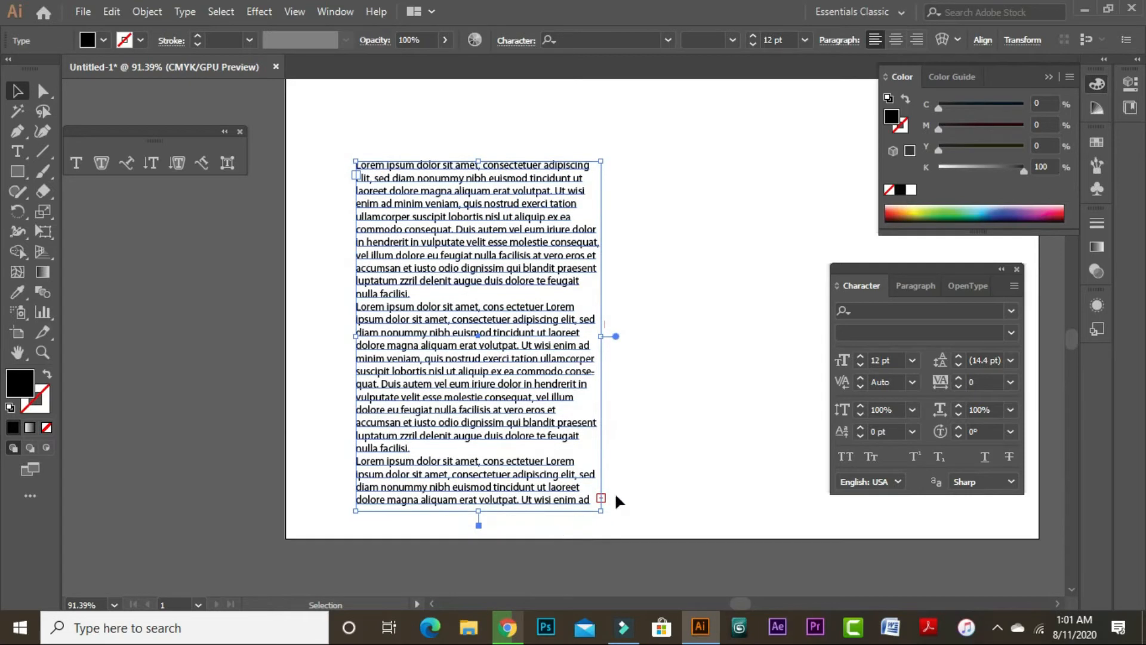
drag(479, 522, 456, 582)
scroll(493, 545, down, 1)
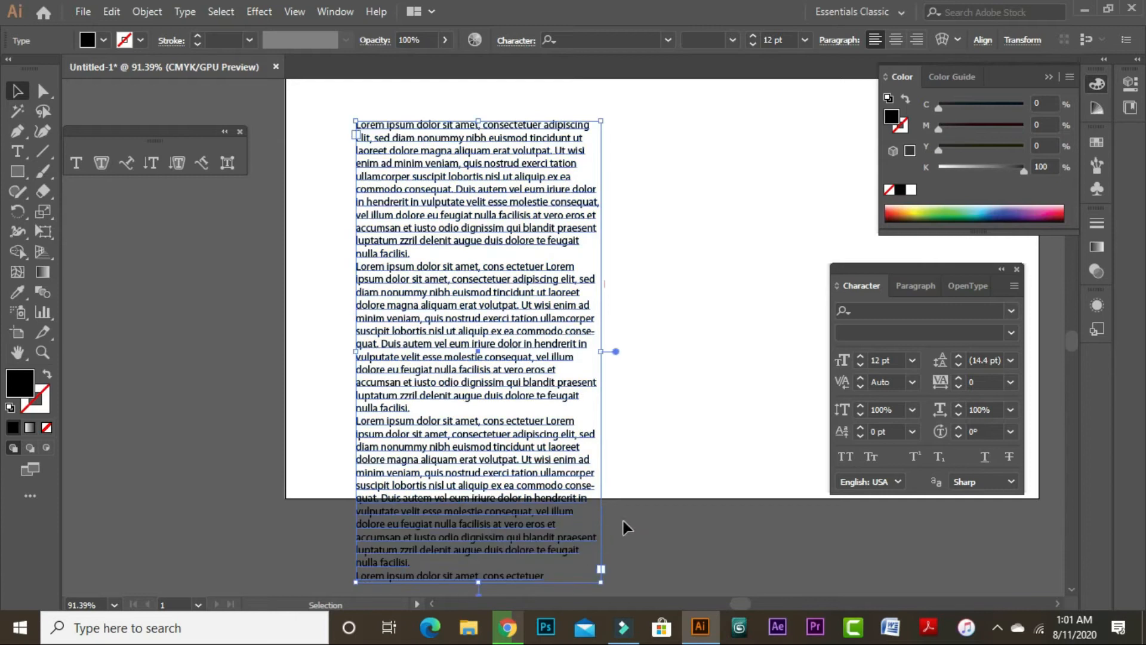
scroll(625, 517, down, 1)
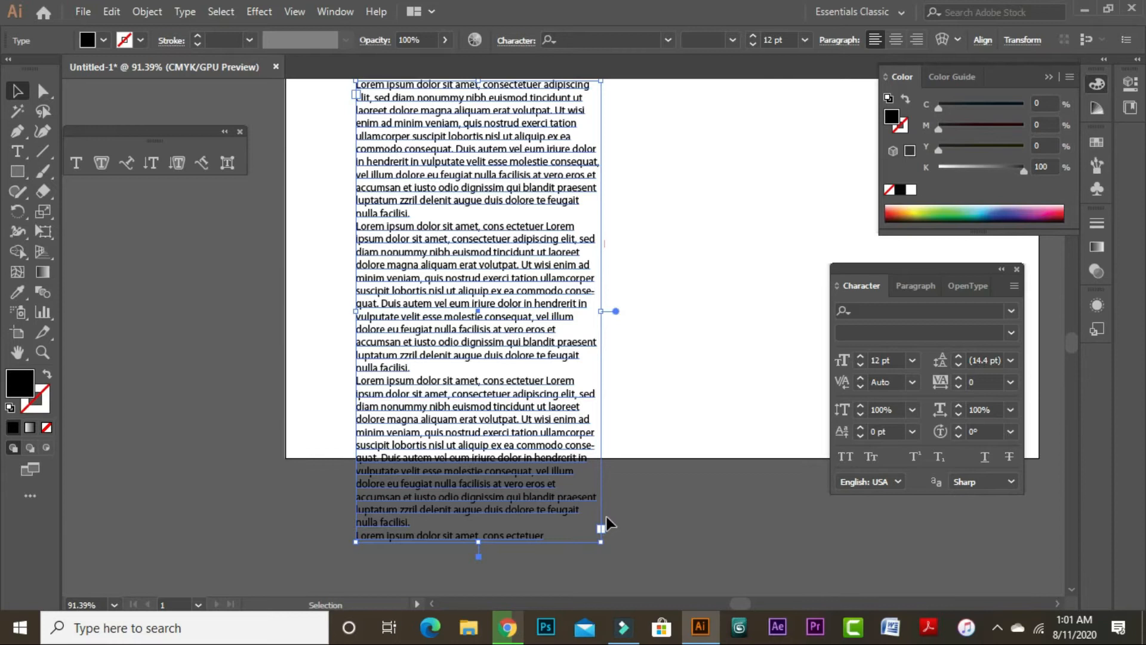
Move the full-length Lorem ipsum box up so its last line sits inside the artboard, and reselect it.
scroll(606, 518, up, 3)
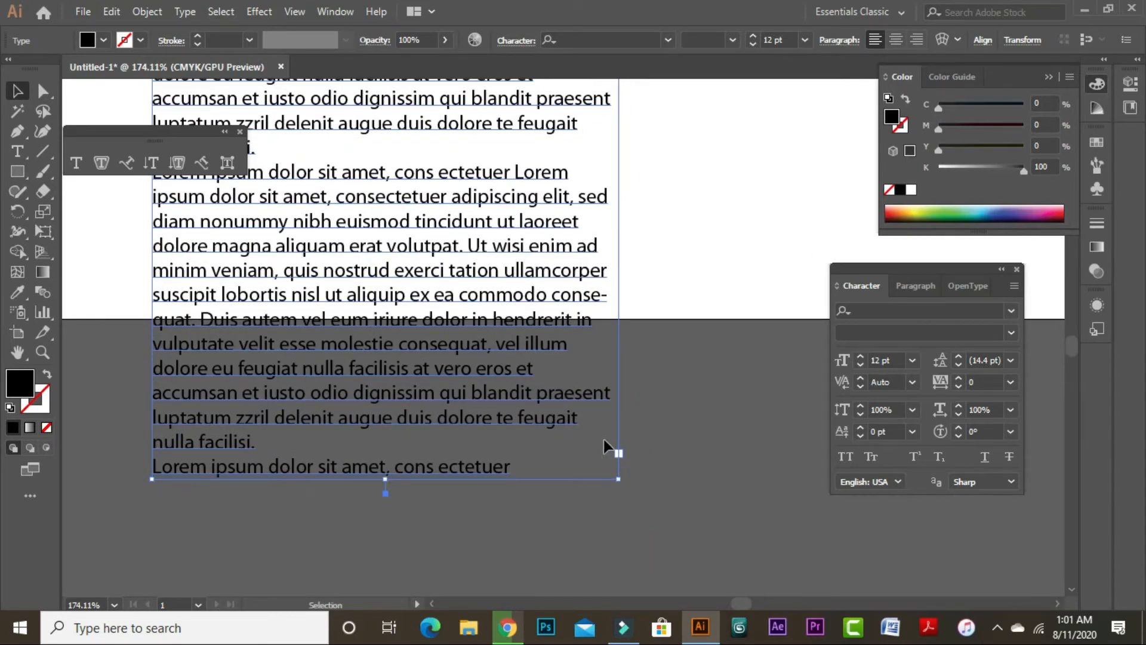
scroll(600, 408, up, 4)
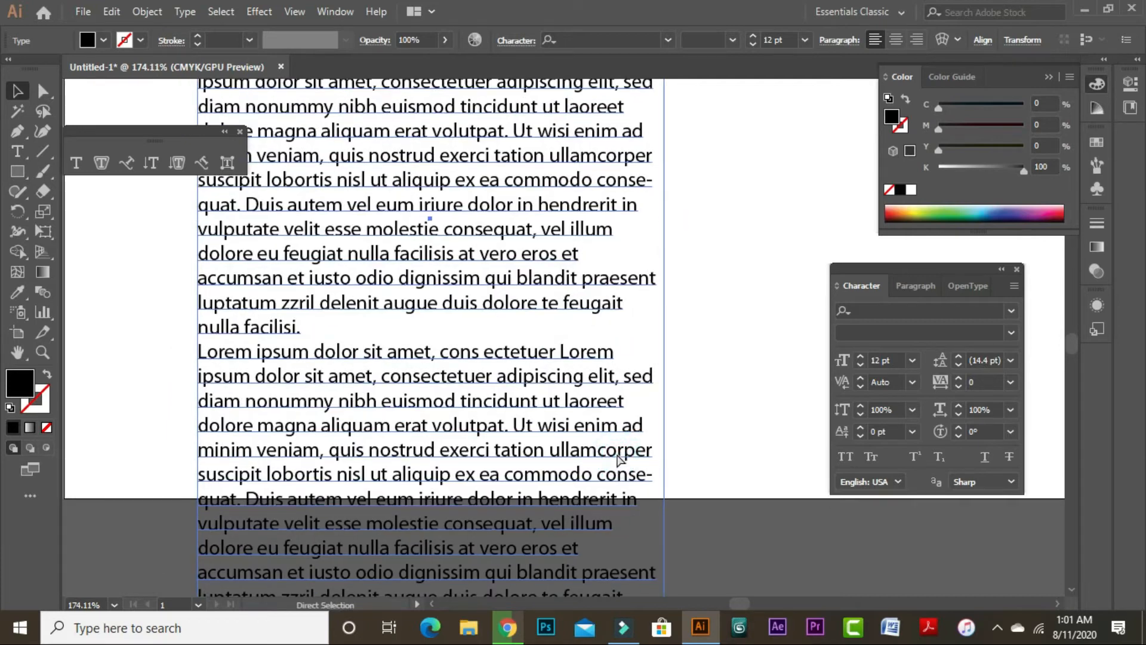
scroll(618, 458, down, 3)
key(ctrl+1)
drag(674, 222, 589, 463)
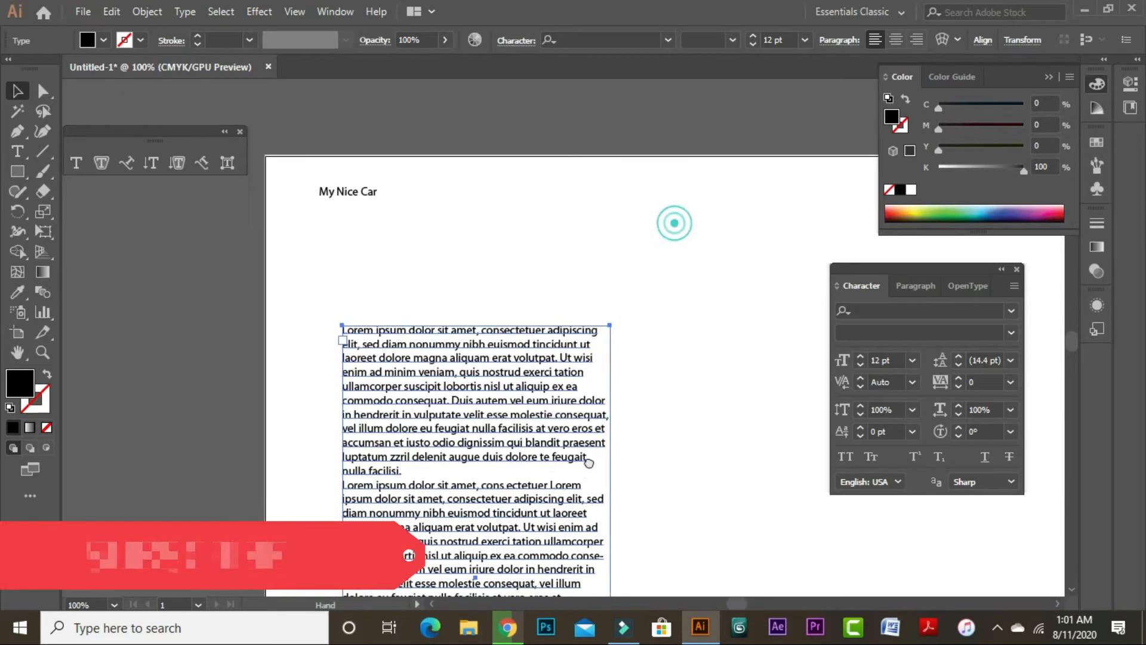
drag(456, 353, 475, 236)
click(680, 315)
drag(697, 478, 672, 255)
click(675, 328)
click(519, 395)
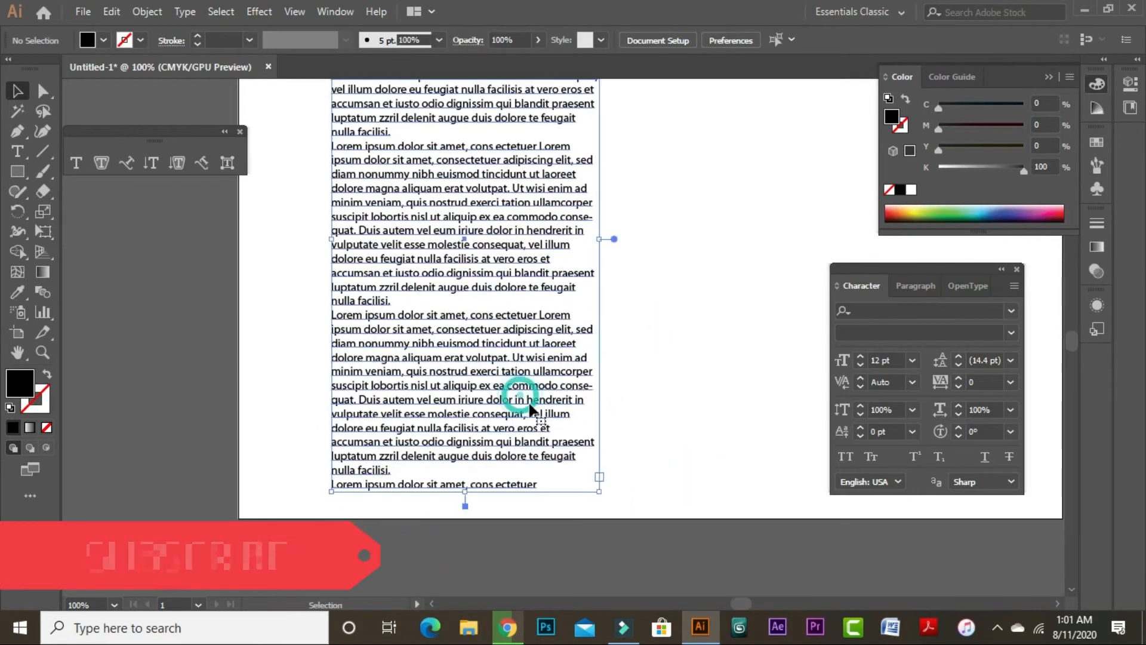
Shorten the Lorem ipsum box until its text overflows, and stretch it back down to hold all the text.
drag(465, 505, 464, 453)
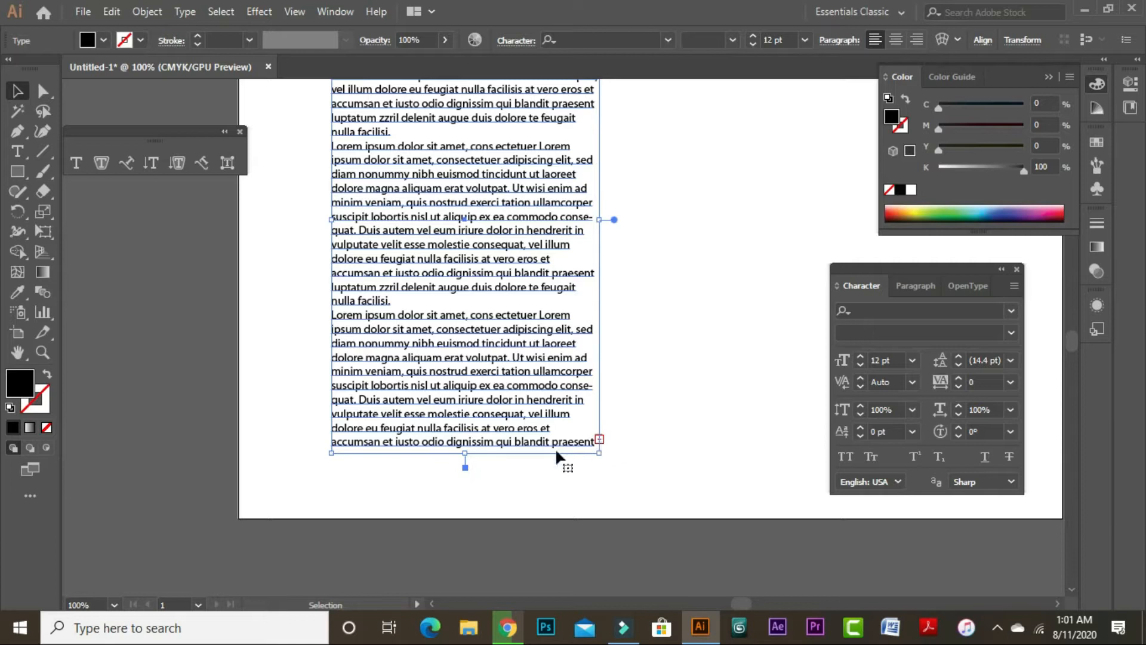
drag(464, 455, 457, 501)
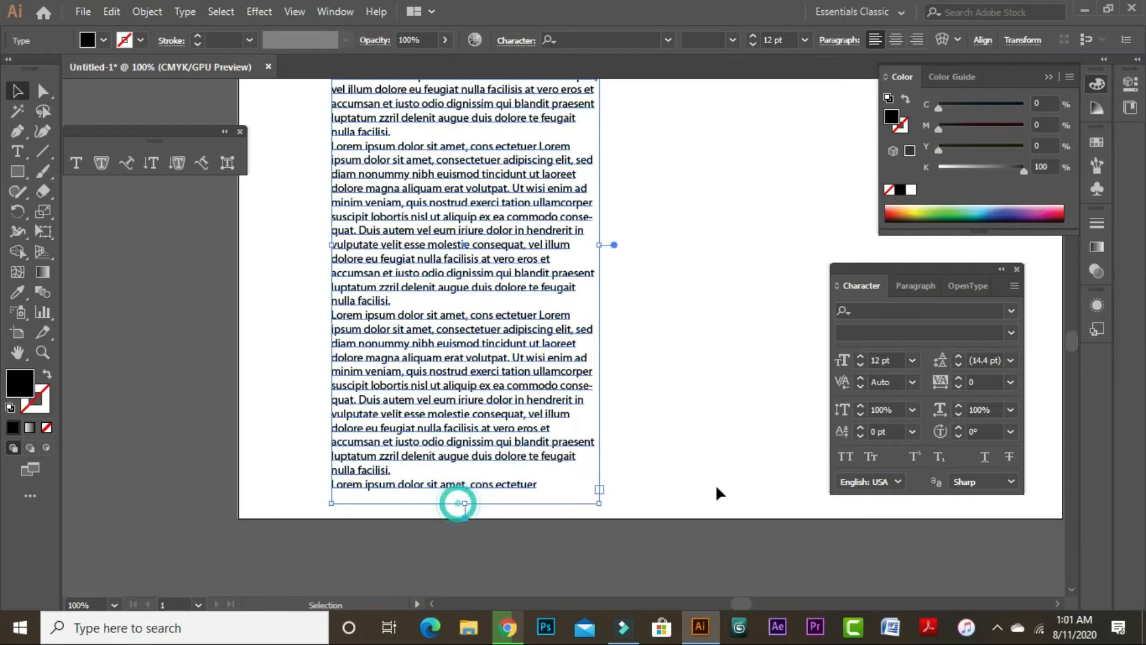
click(657, 472)
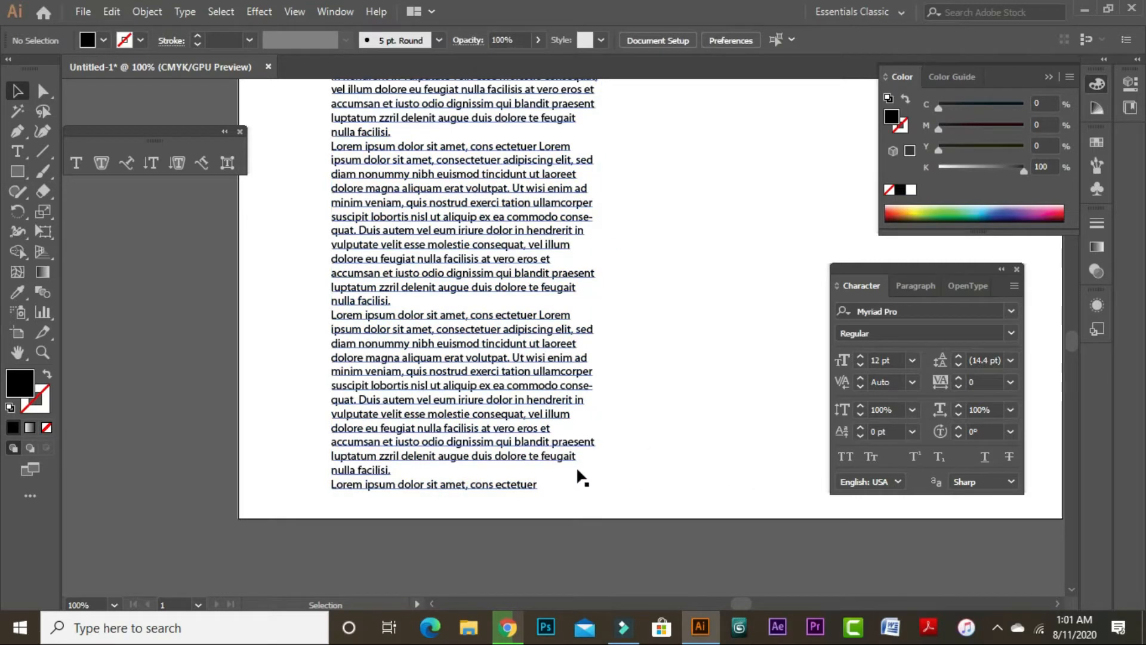
Shorten the Lorem ipsum box so its text overflows again, and place it a little below the "My Nice Car" text.
click(436, 315)
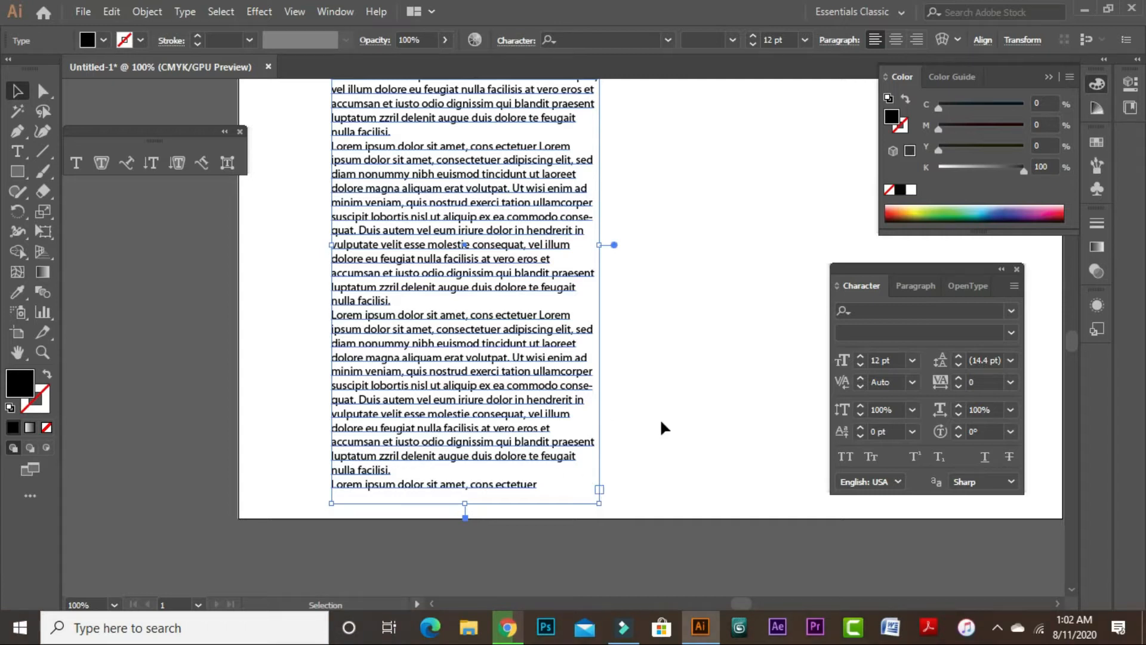
mouse_move(468, 503)
mouse_down()
mouse_move(482, 246)
mouse_move(453, 432)
mouse_up()
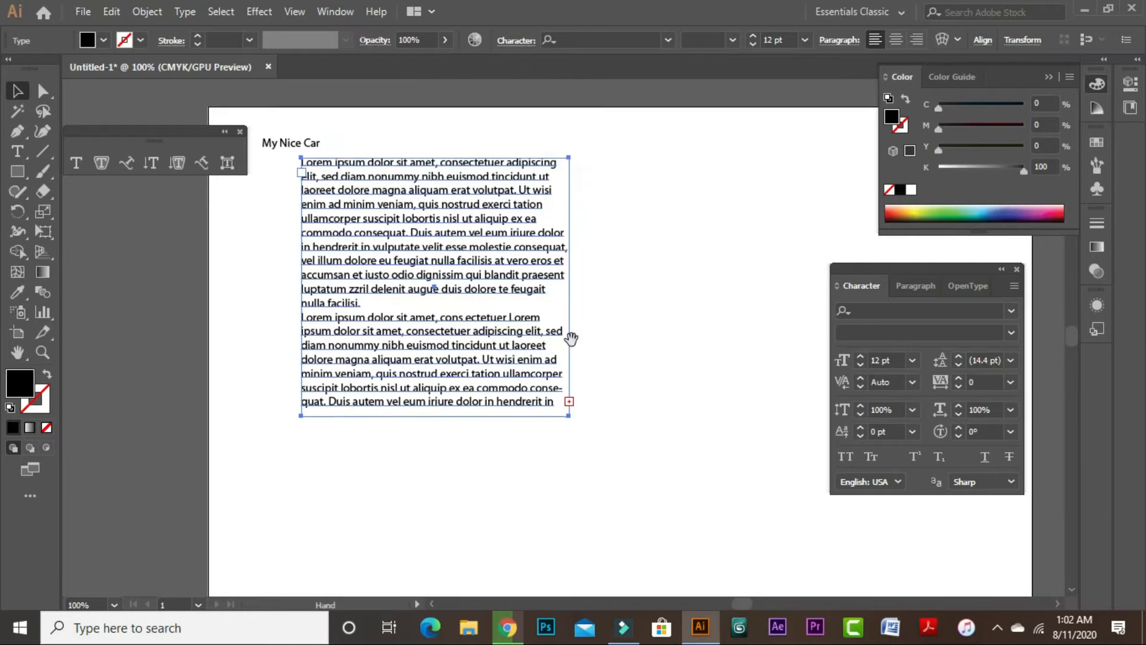
drag(453, 271, 413, 308)
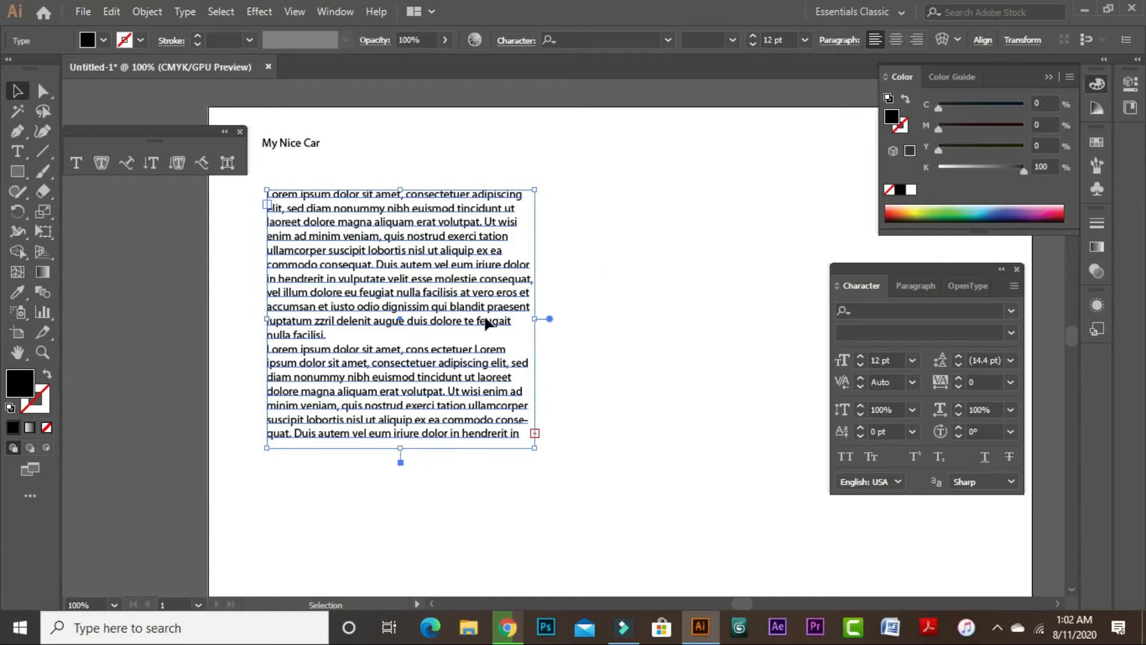
Pick up the overflow text from the Lorem ipsum box's out port, and cancel placing it.
click(655, 319)
click(393, 366)
click(534, 433)
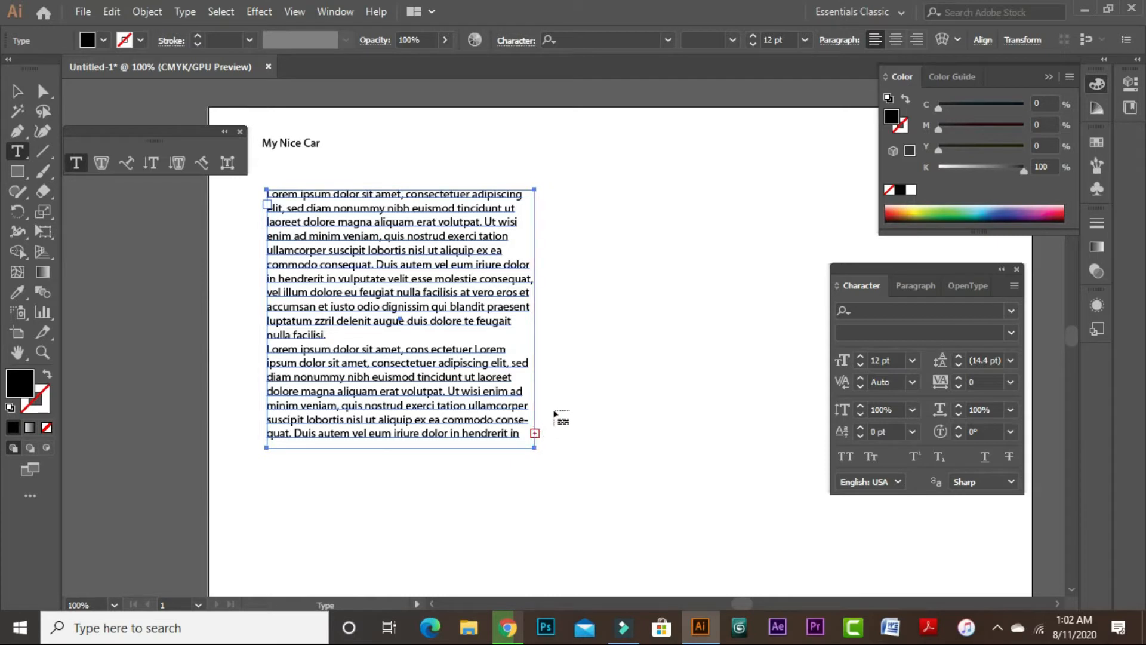
key(Escape)
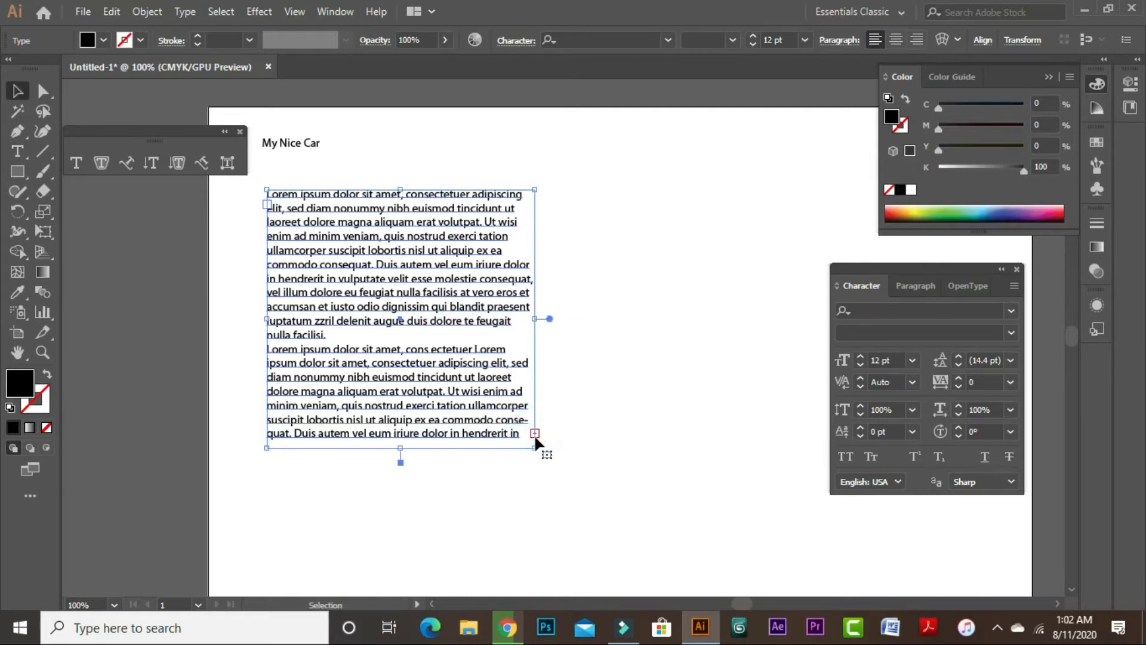
Thread the overflow text into a same-size box starting at the out port, and undo the placement.
drag(537, 430, 557, 435)
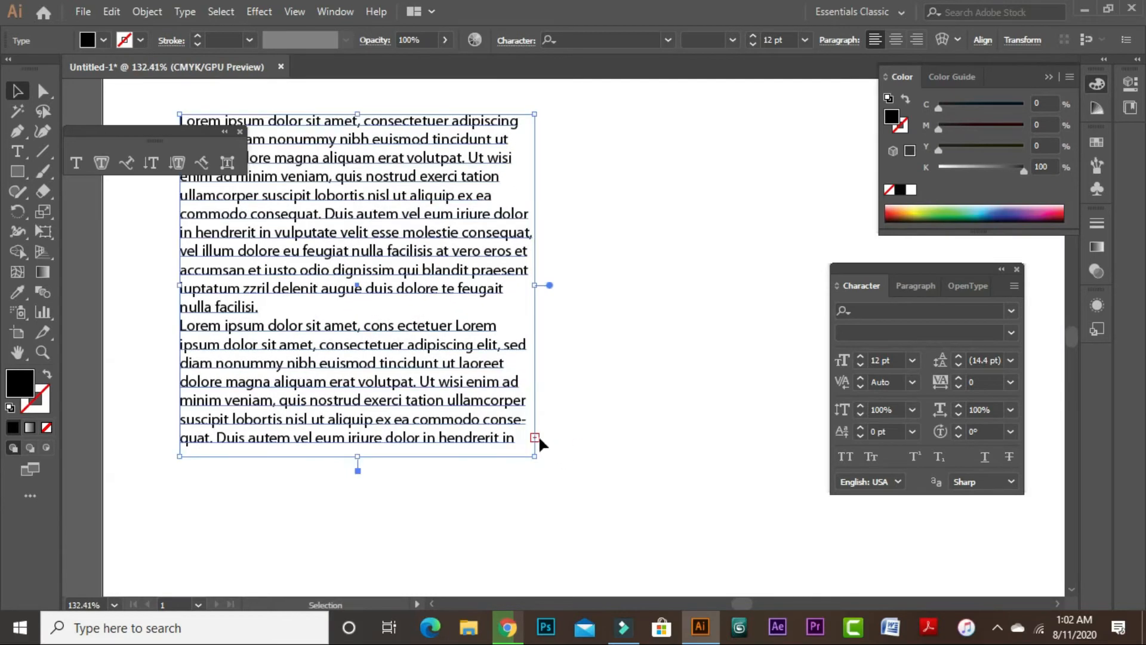
click(534, 437)
click(536, 437)
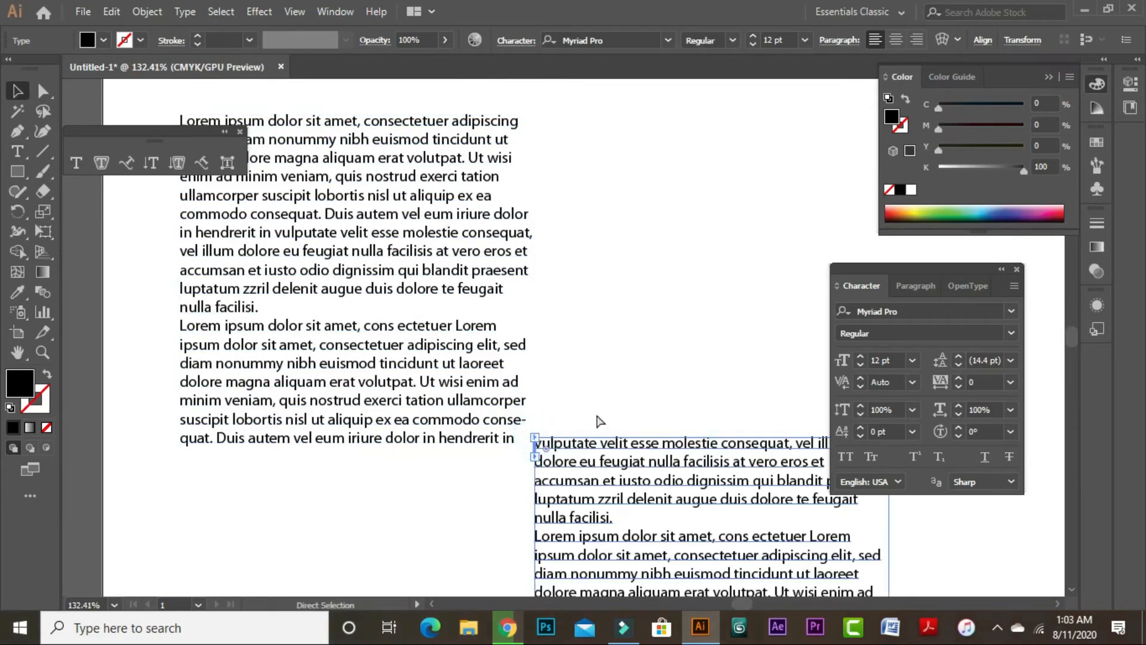
key(ctrl+z)
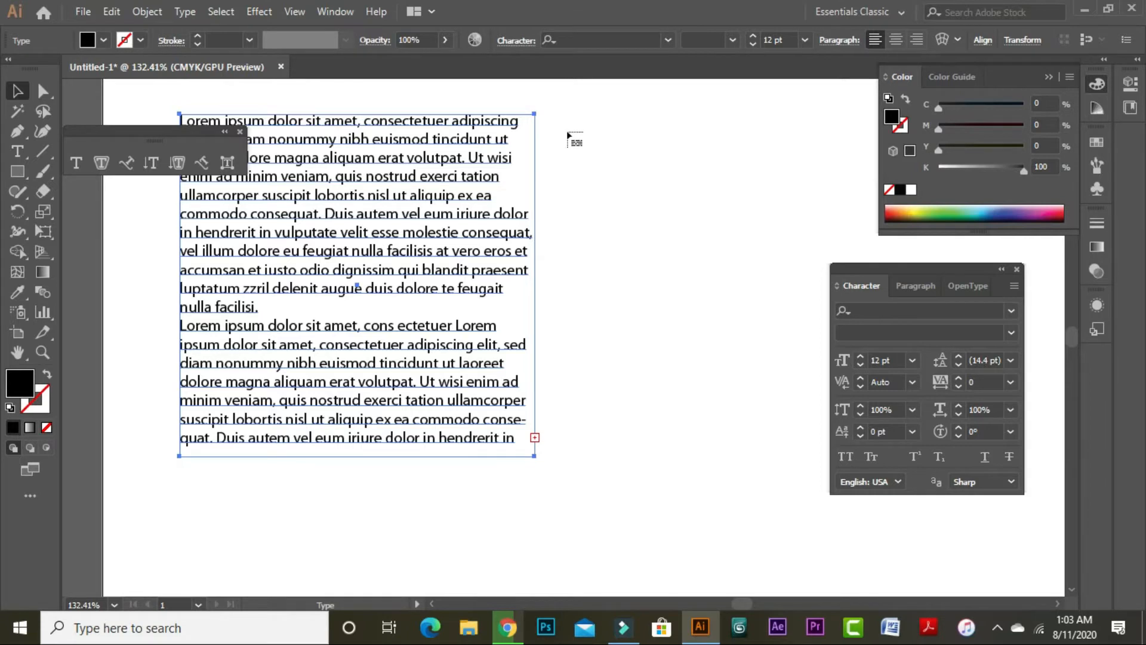
Draw a linked box for the overflow text beside the first column, pick up its remaining overflow, and undo both.
click(550, 114)
drag(550, 113, 865, 436)
drag(692, 310, 564, 329)
drag(680, 330, 546, 370)
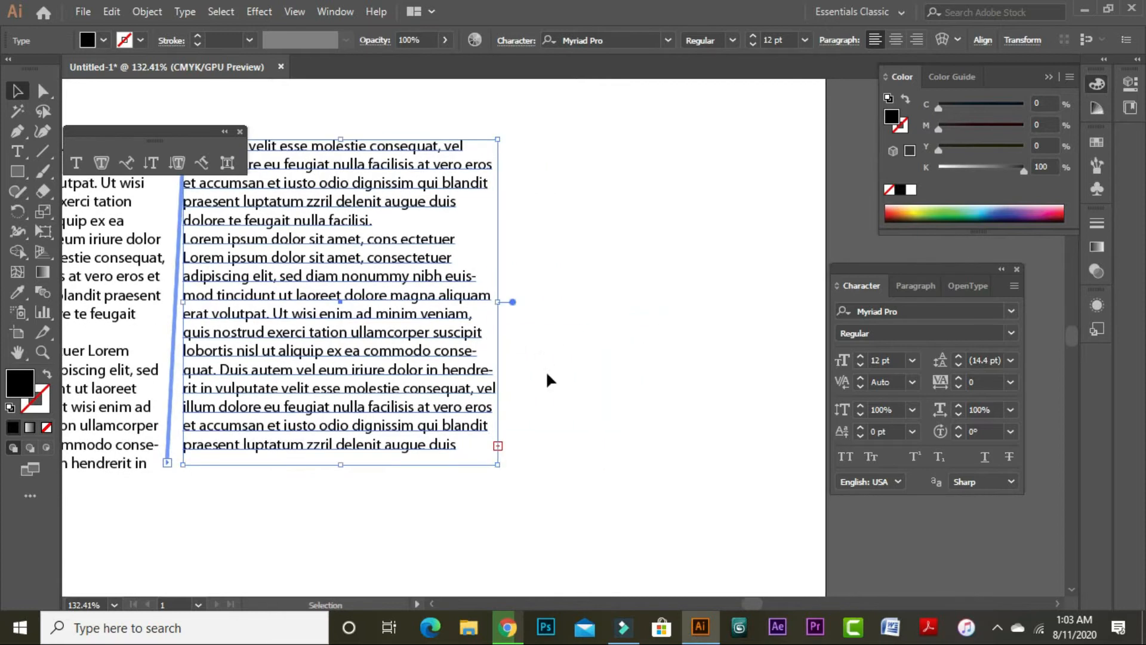
click(506, 442)
key(ctrl+z)
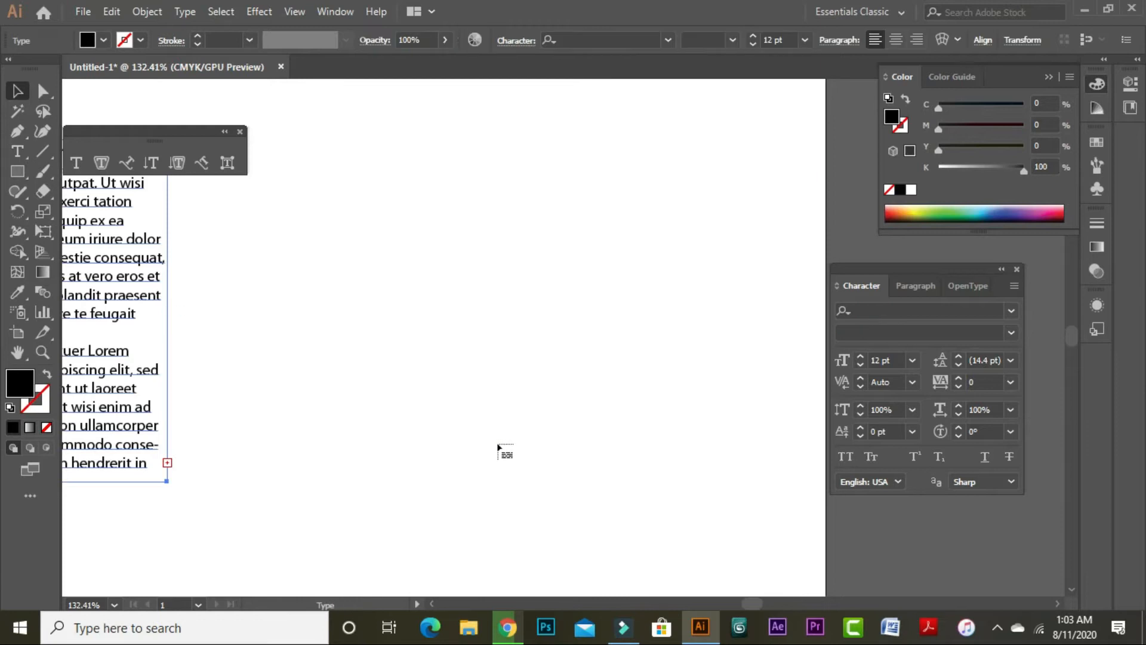
key(ctrl+z)
Try placing the overflow text as a same-size linked box and as a smaller drawn box, undoing each.
click(457, 399)
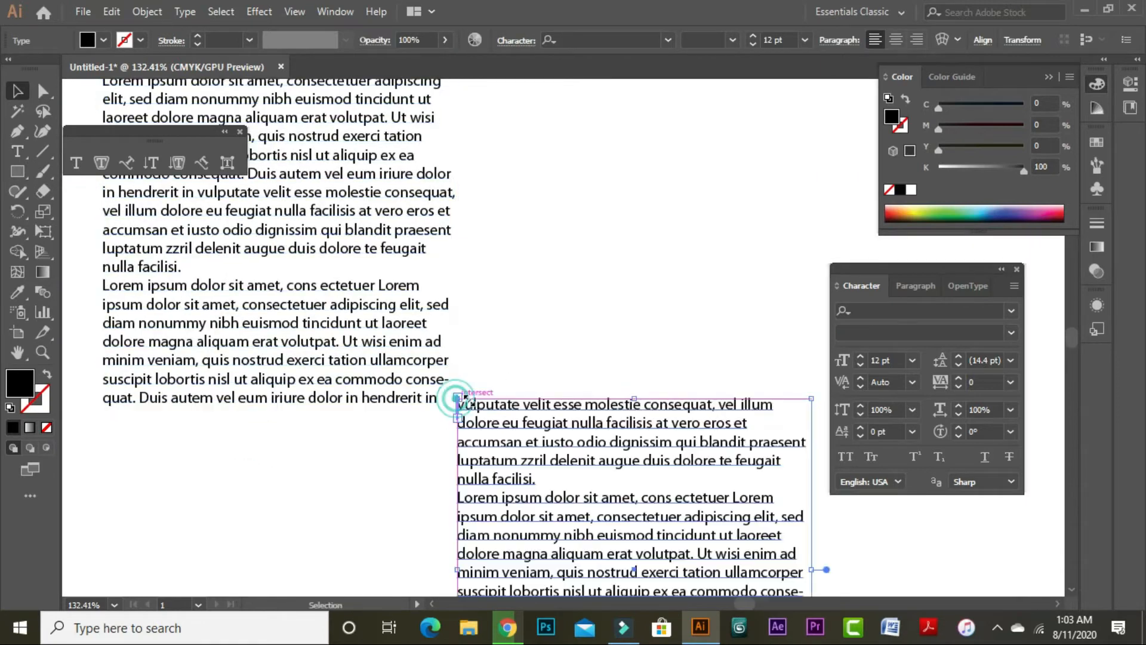
key(ctrl+z)
drag(467, 191, 707, 385)
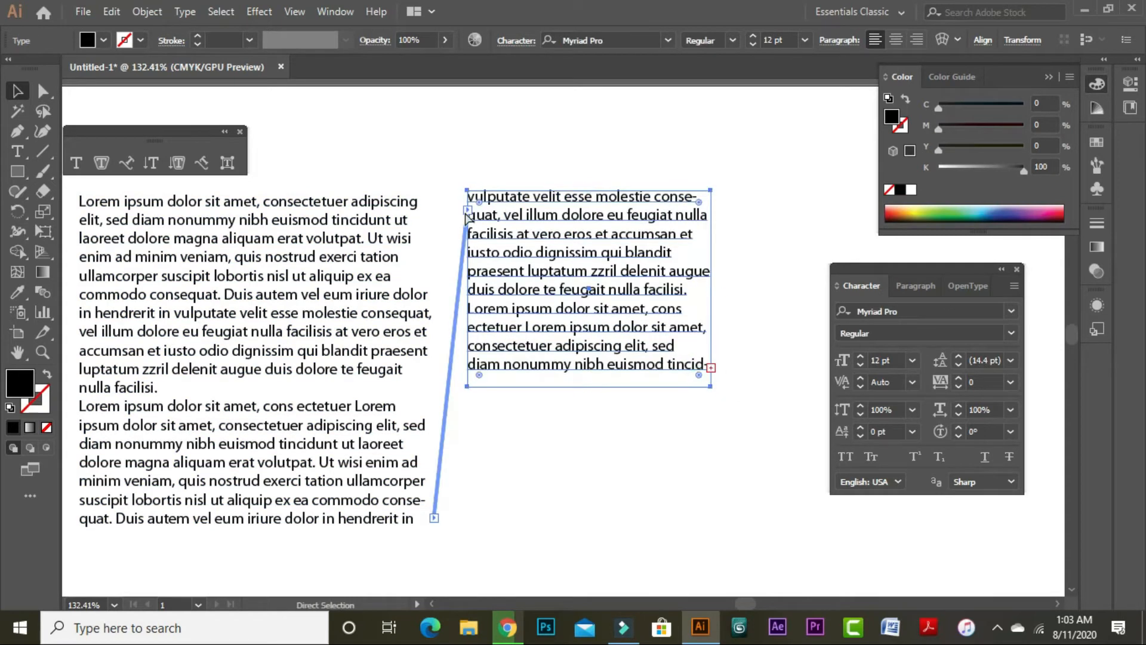
key(ctrl+z)
Thread the overflow text into a second box drawn beside the first column and a third box beside the second.
drag(455, 194, 629, 310)
drag(842, 503, 539, 479)
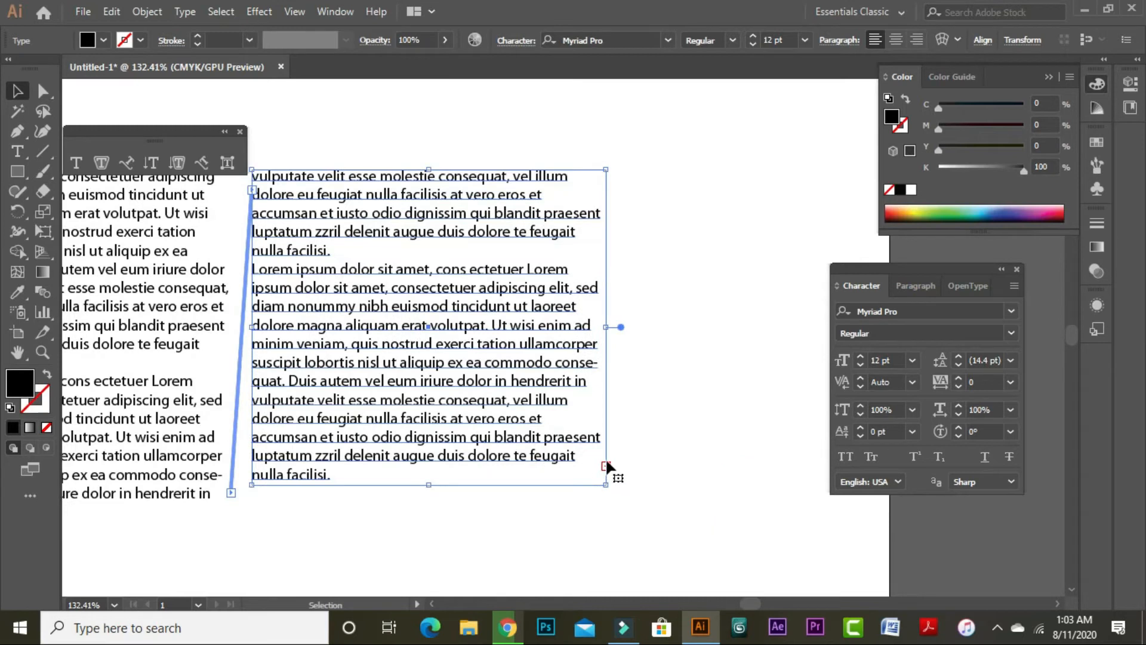
key(t)
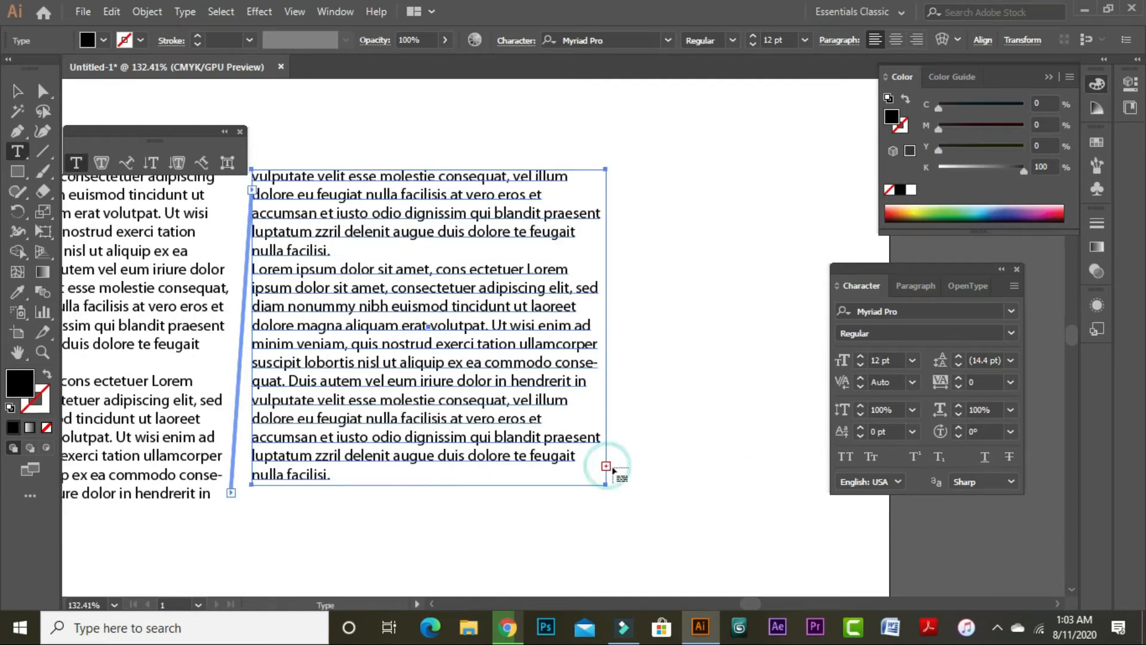
drag(621, 170, 884, 482)
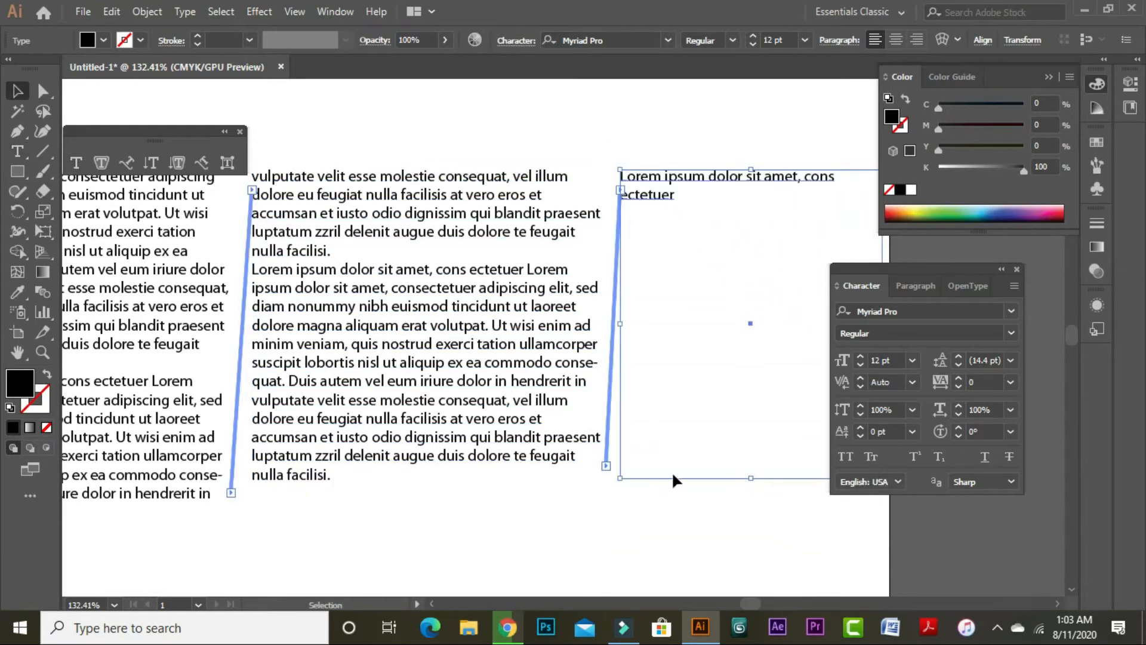
Examine how the thread lines link the three Lorem ipsum columns.
drag(407, 410, 629, 393)
drag(568, 459, 450, 471)
scroll(698, 288, up, 3)
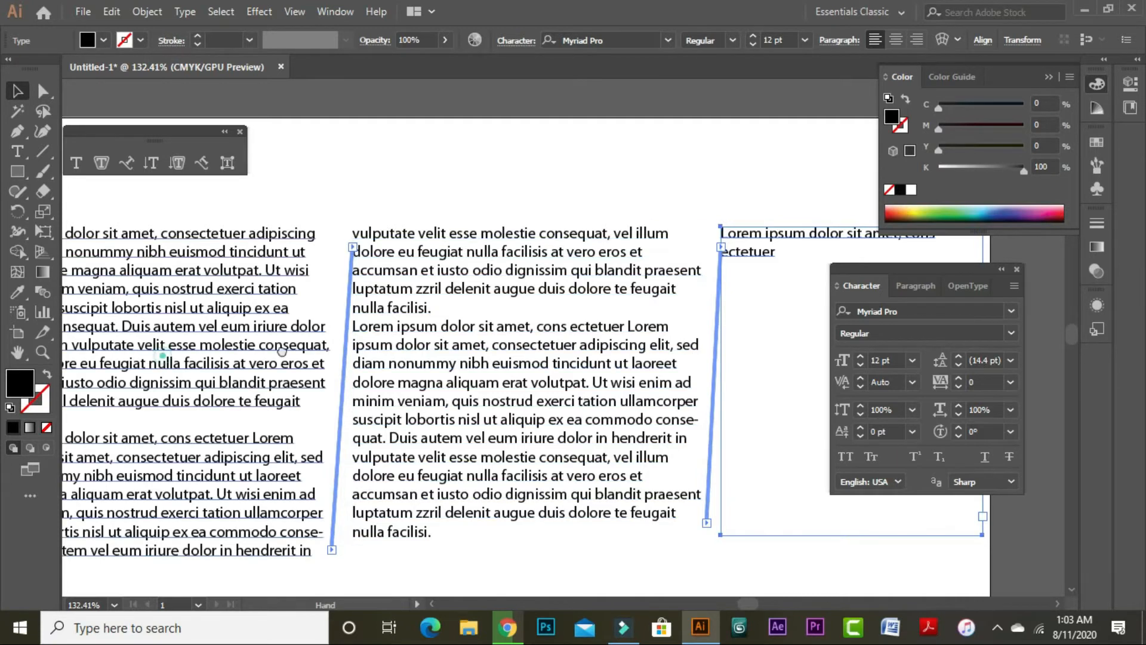
scroll(312, 287, left, 5)
scroll(529, 287, right, 7)
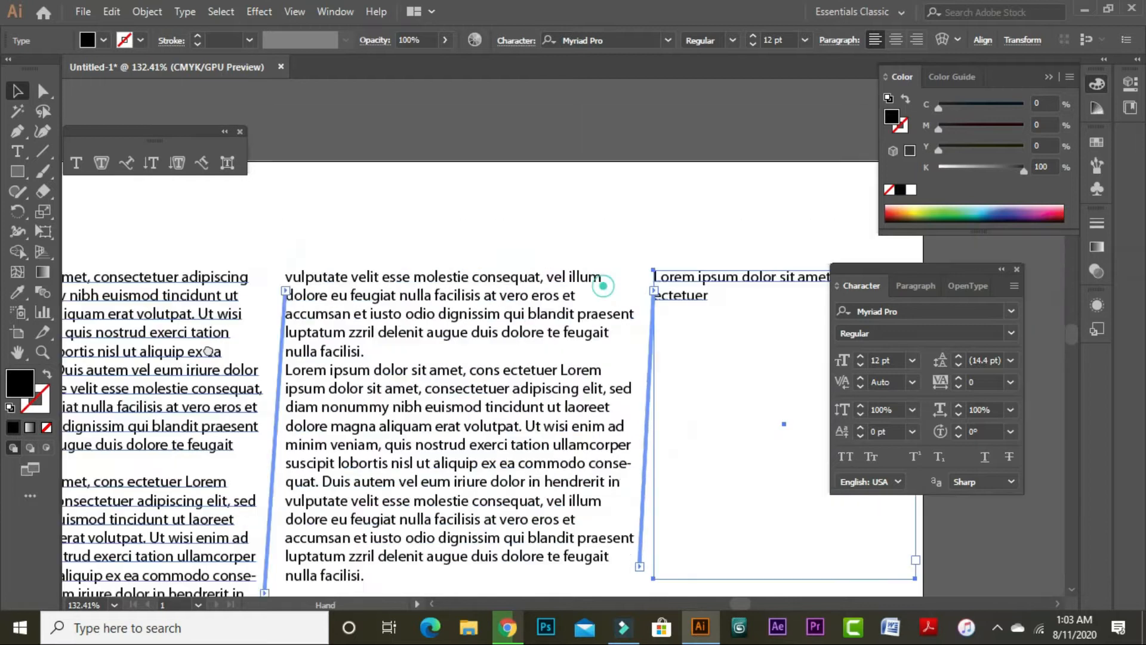
scroll(673, 328, left, 6)
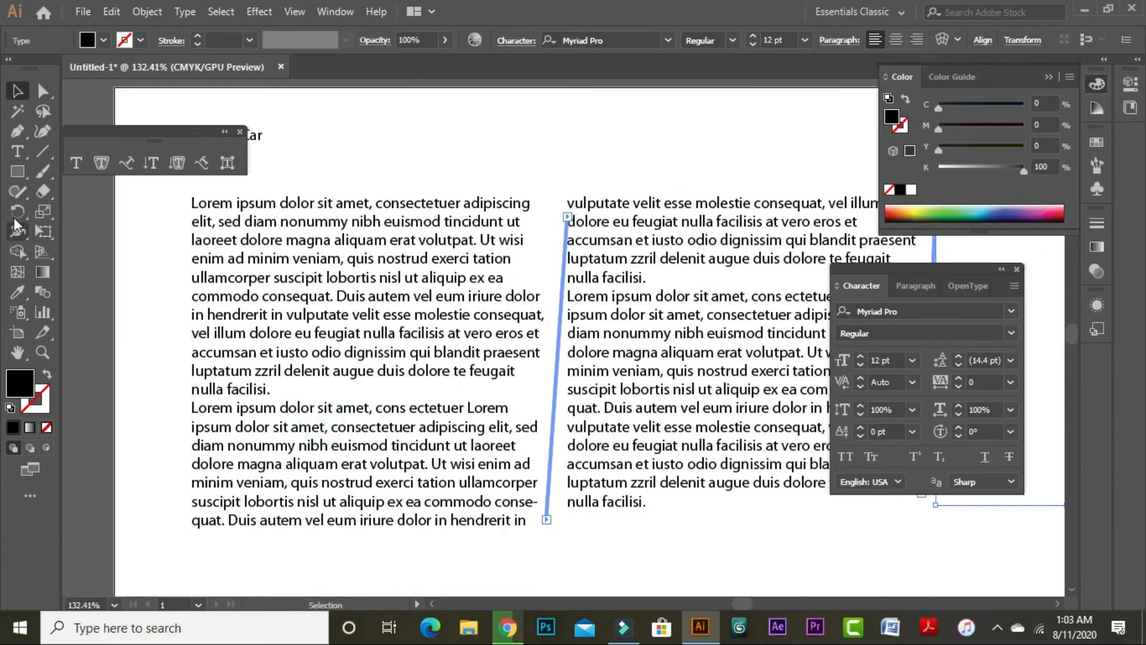
Copy the first ten lines of the first Lorem ipsum column and paste them at the start of that column.
click(17, 151)
drag(189, 203, 528, 377)
key(ctrl+c)
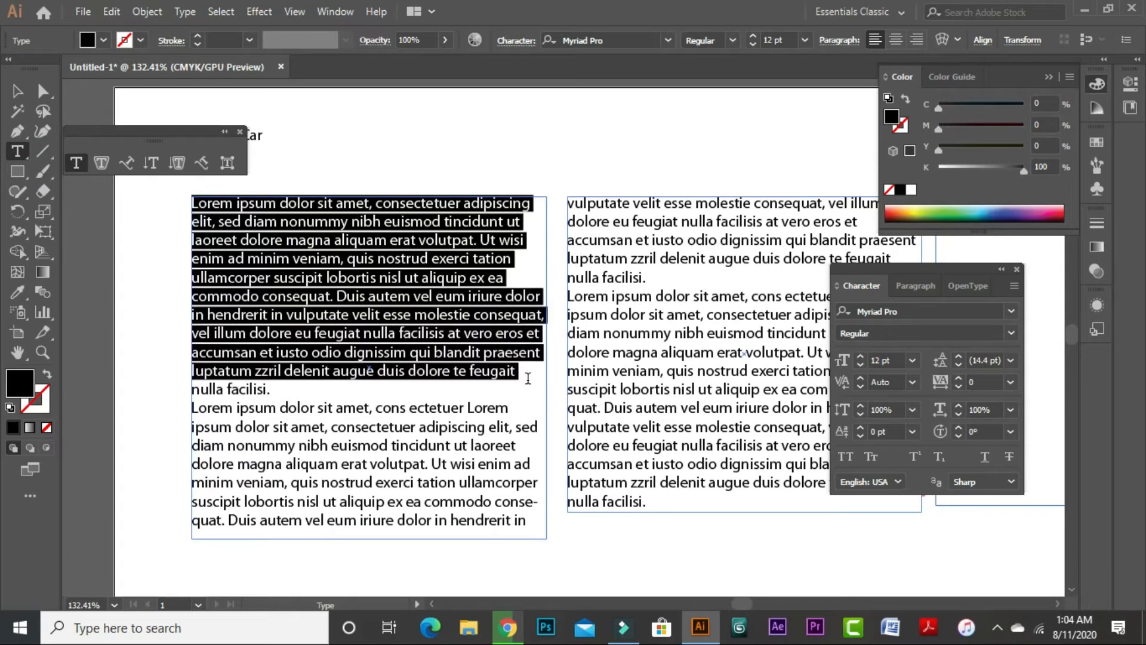
key(ctrl)
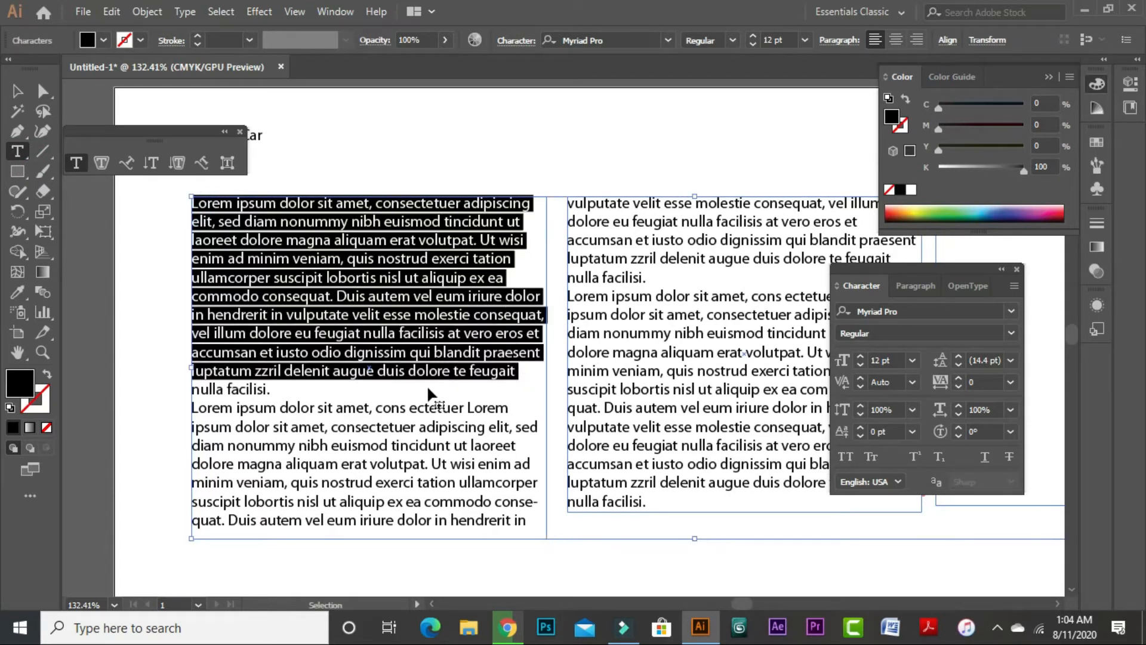
click(195, 199)
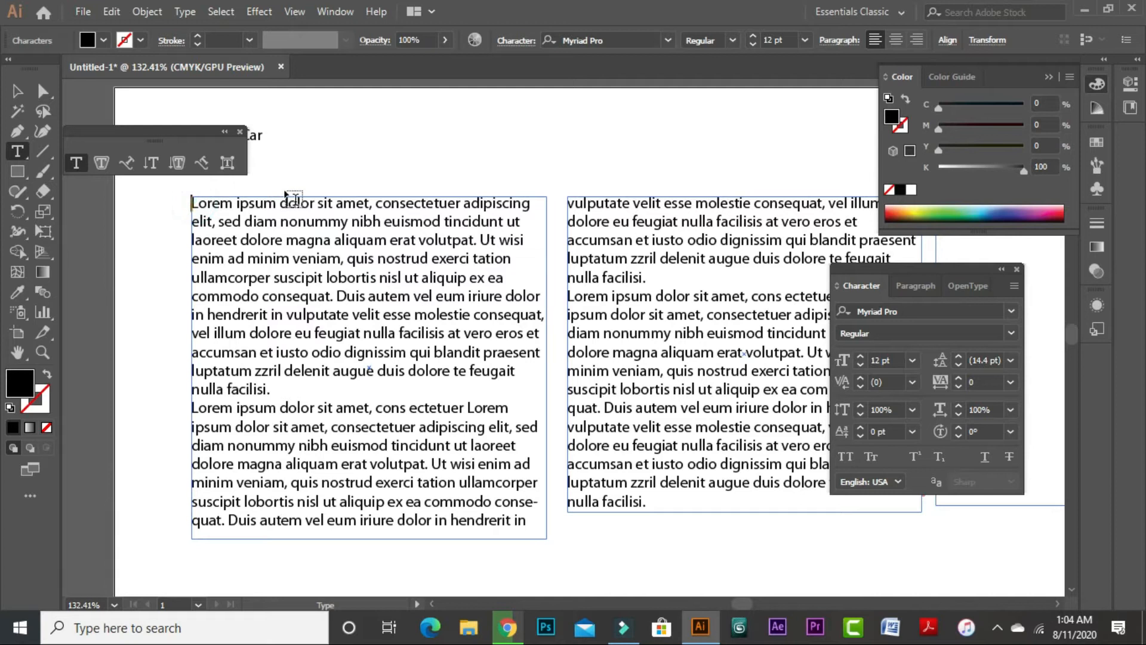
key(ctrl)
key(ctrl+v)
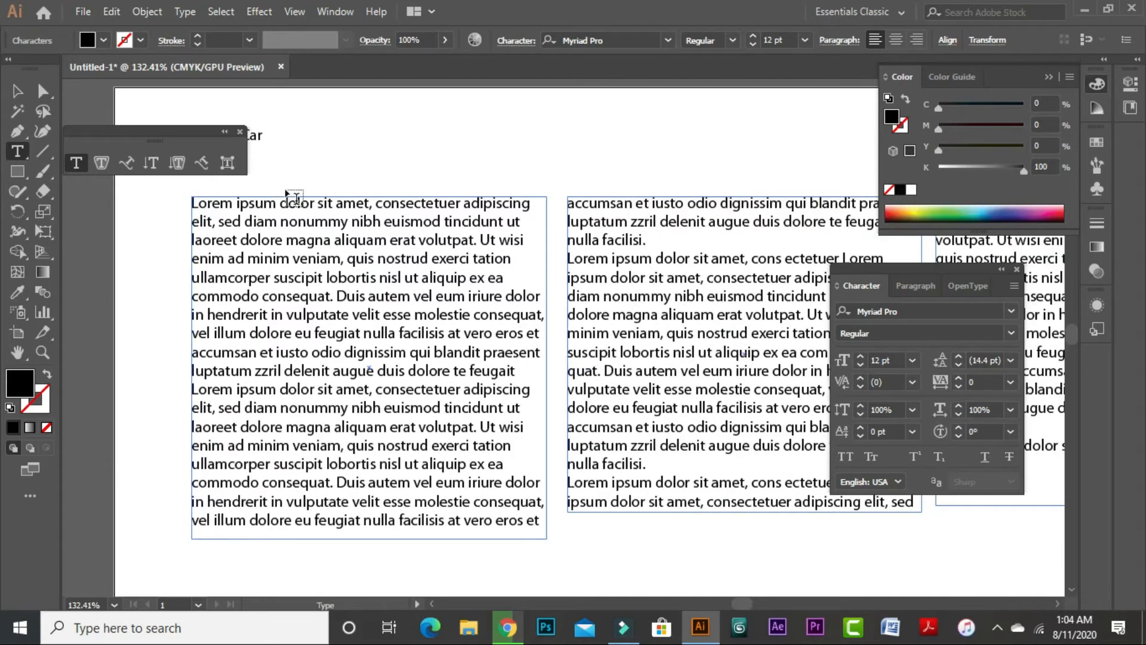
Remove the threading from the three Lorem ipsum columns, keeping each column's text in place.
click(20, 92)
scroll(683, 504, right, 8)
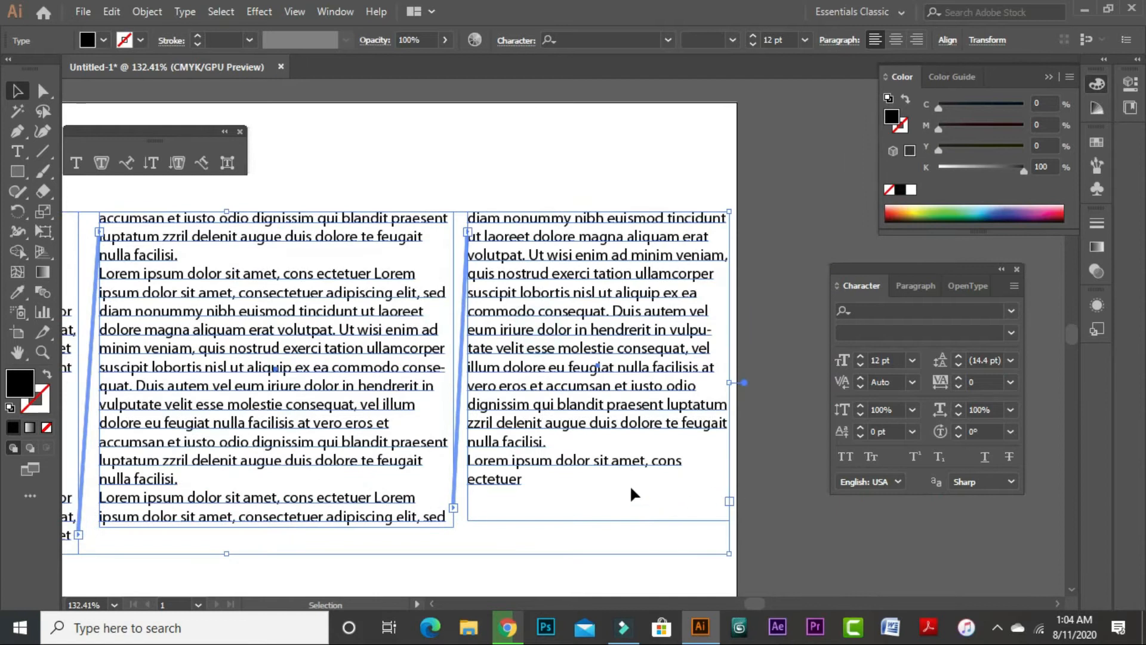
scroll(772, 392, left, 6)
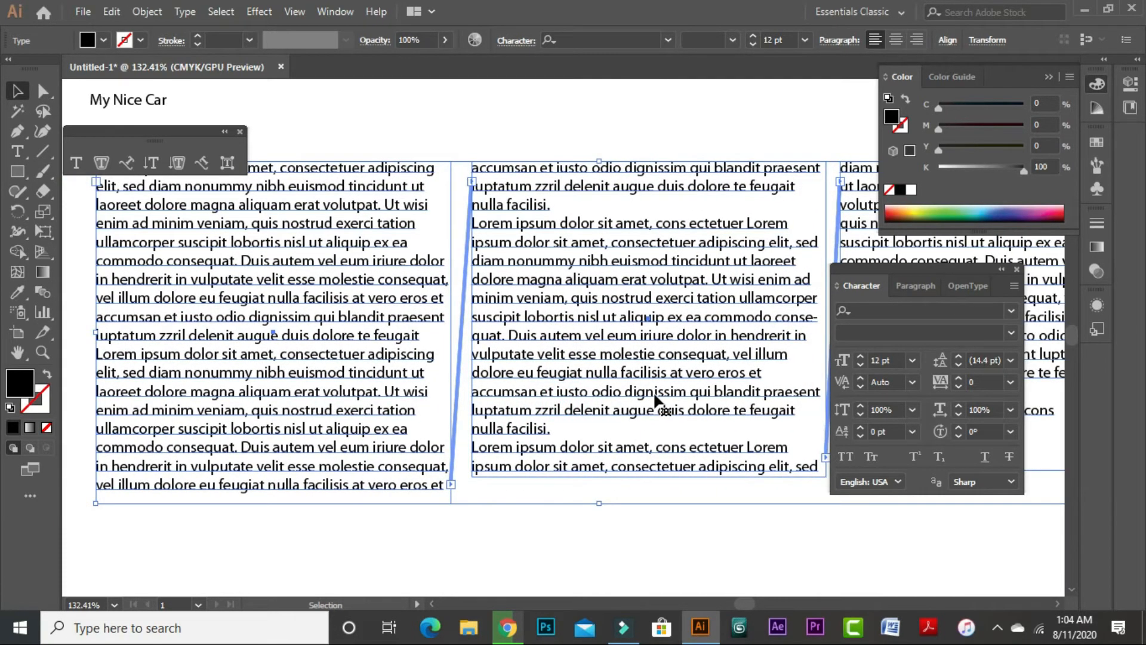
scroll(657, 393, right, 4)
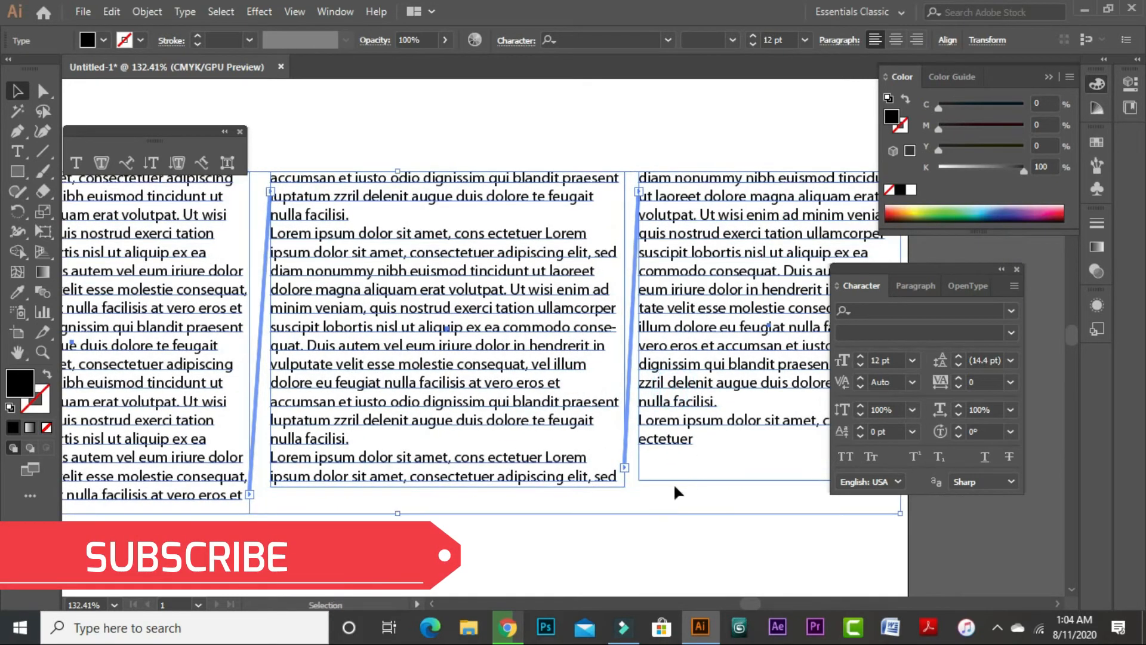
drag(356, 360, 511, 355)
click(194, 14)
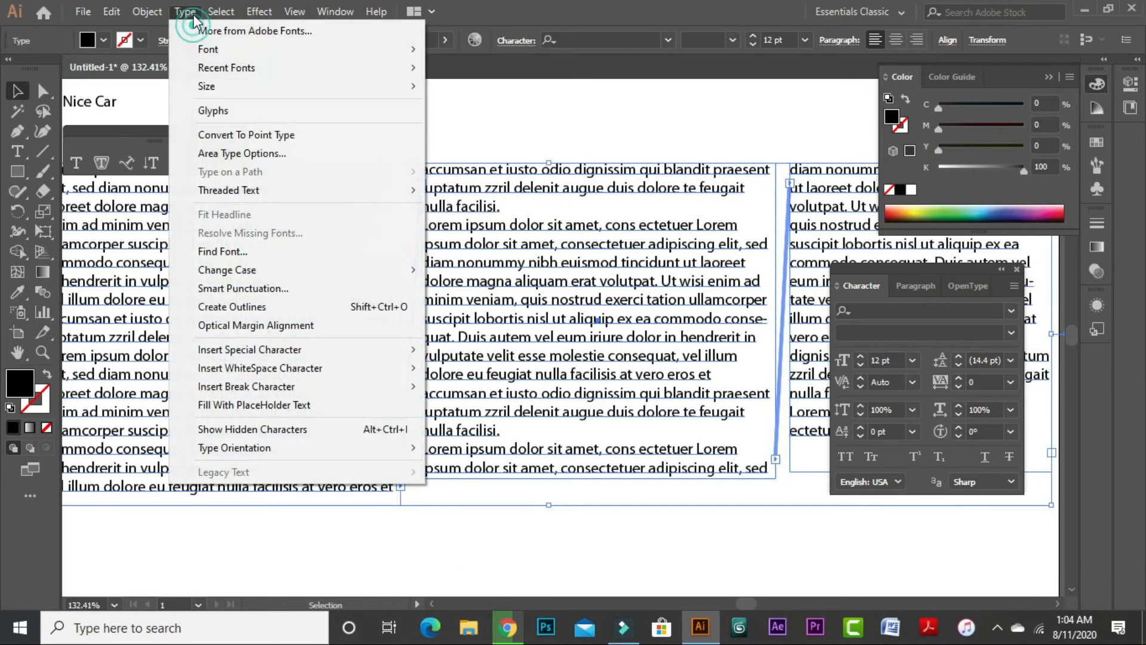
mouse_move(327, 452)
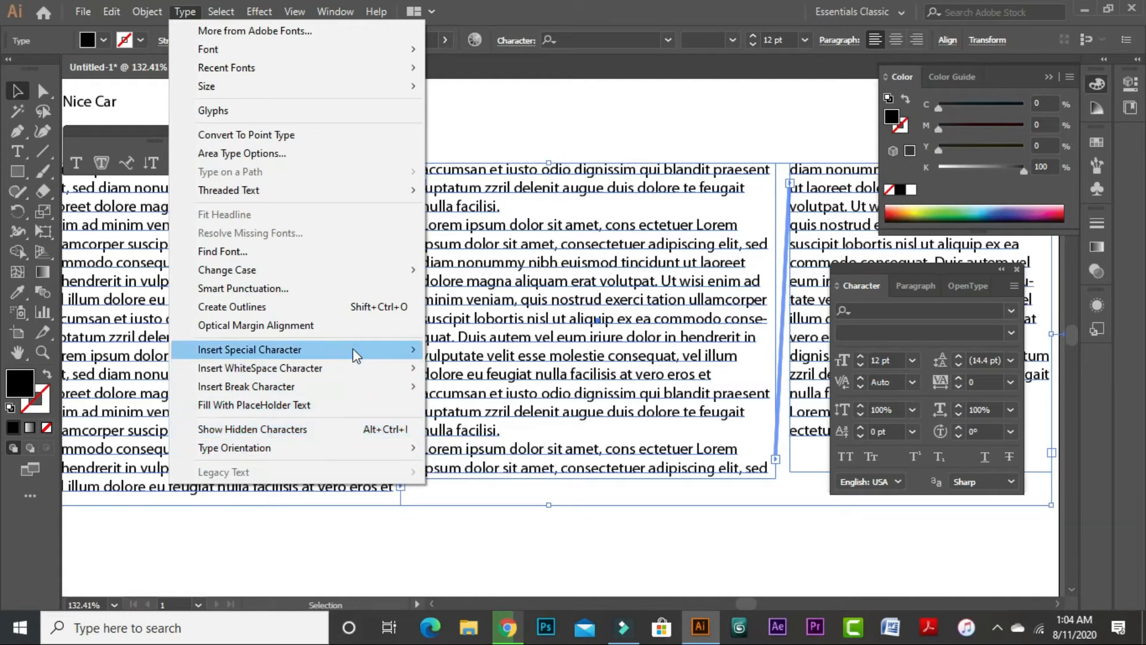
mouse_move(367, 203)
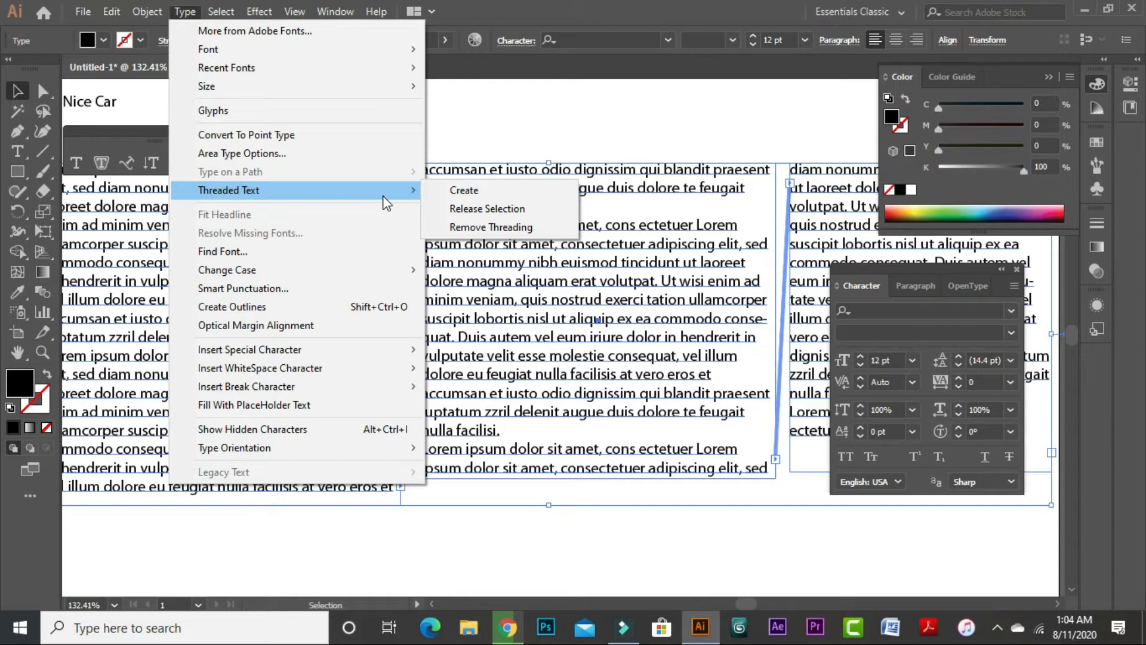
click(517, 210)
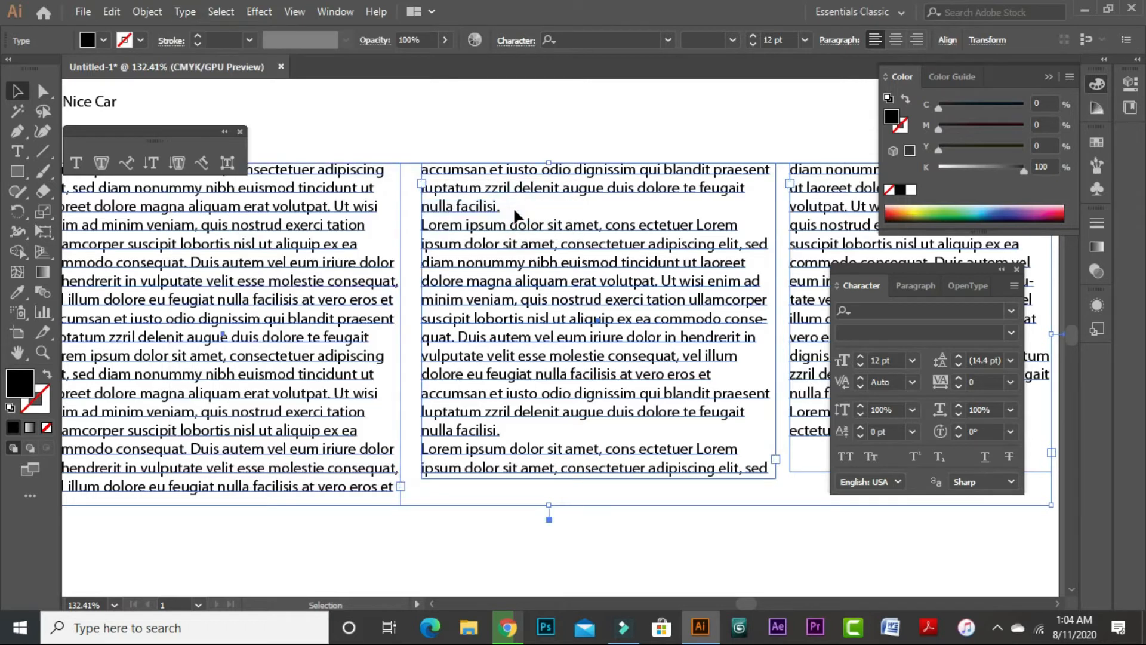
Select each of the three columns individually to examine whether they act as independent text boxes.
click(672, 514)
drag(796, 509, 675, 517)
click(445, 299)
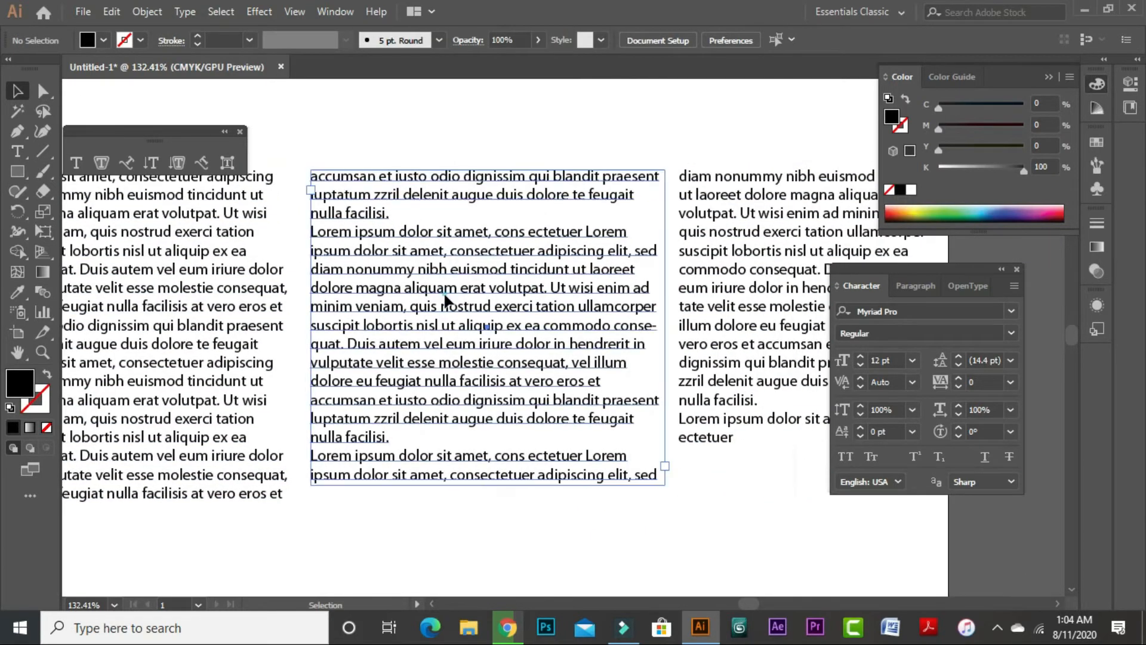
click(692, 524)
click(485, 376)
click(213, 327)
click(757, 254)
click(468, 289)
click(236, 276)
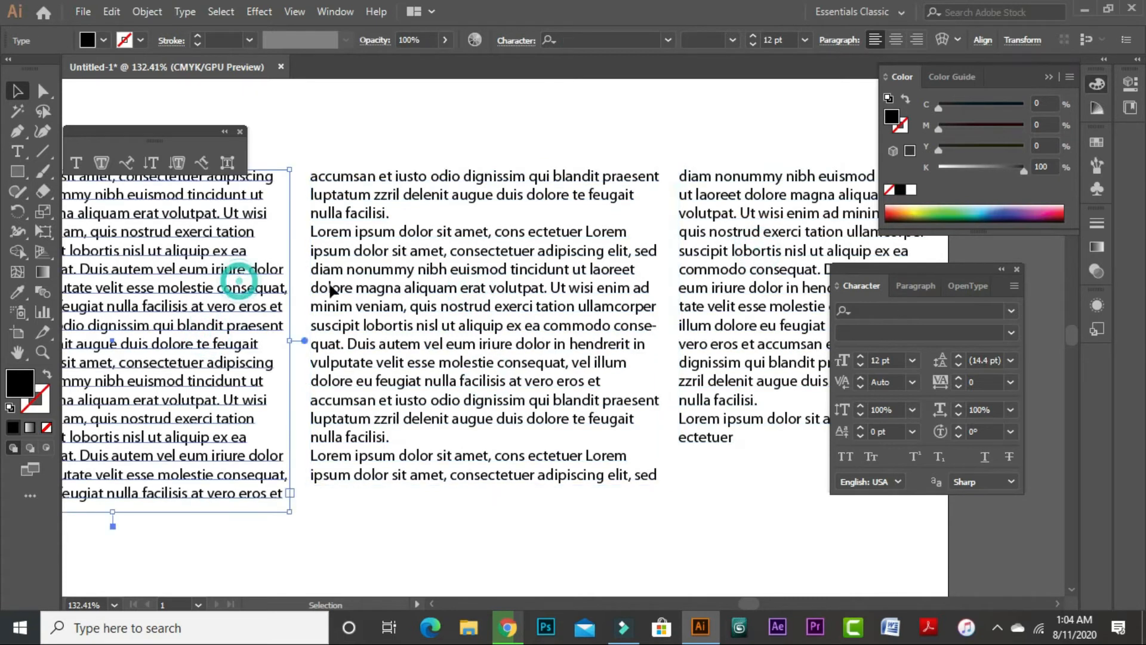
click(583, 256)
click(801, 243)
click(582, 503)
Select all three Lorem ipsum columns and create threaded text between them.
drag(218, 537, 768, 328)
key(a)
key(v)
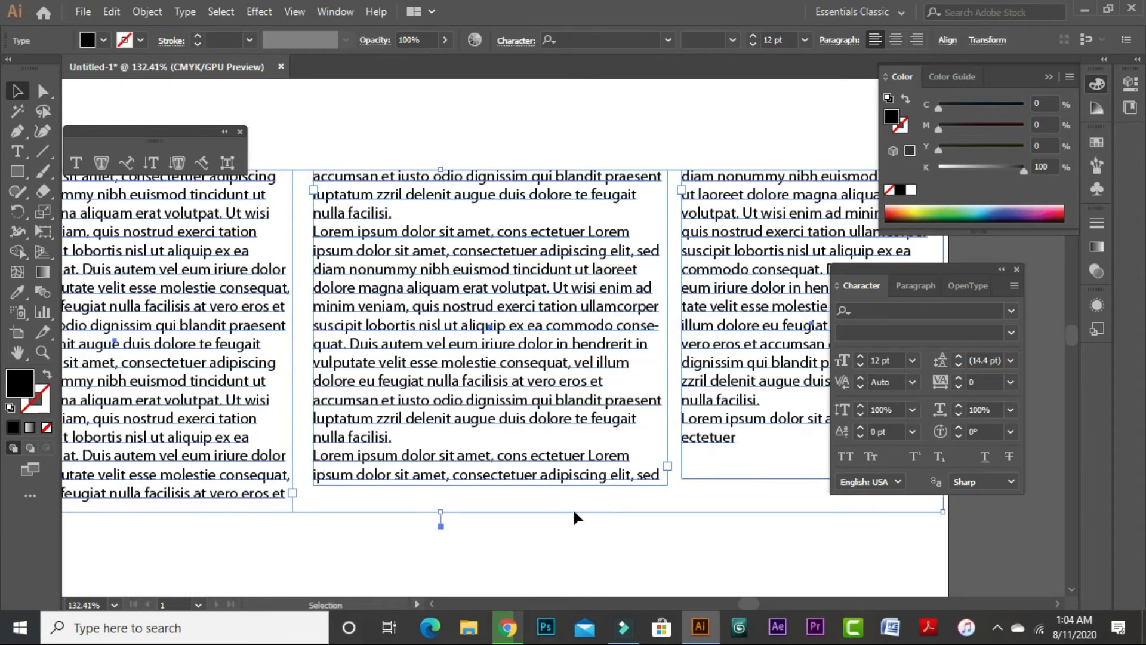
click(182, 12)
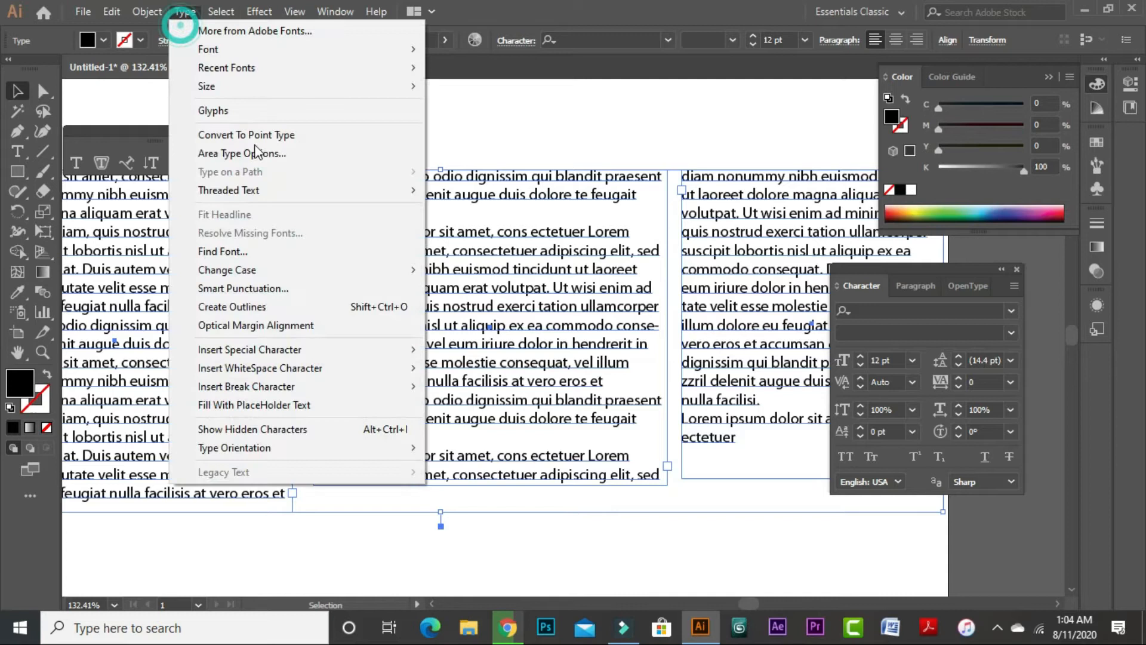
mouse_move(328, 191)
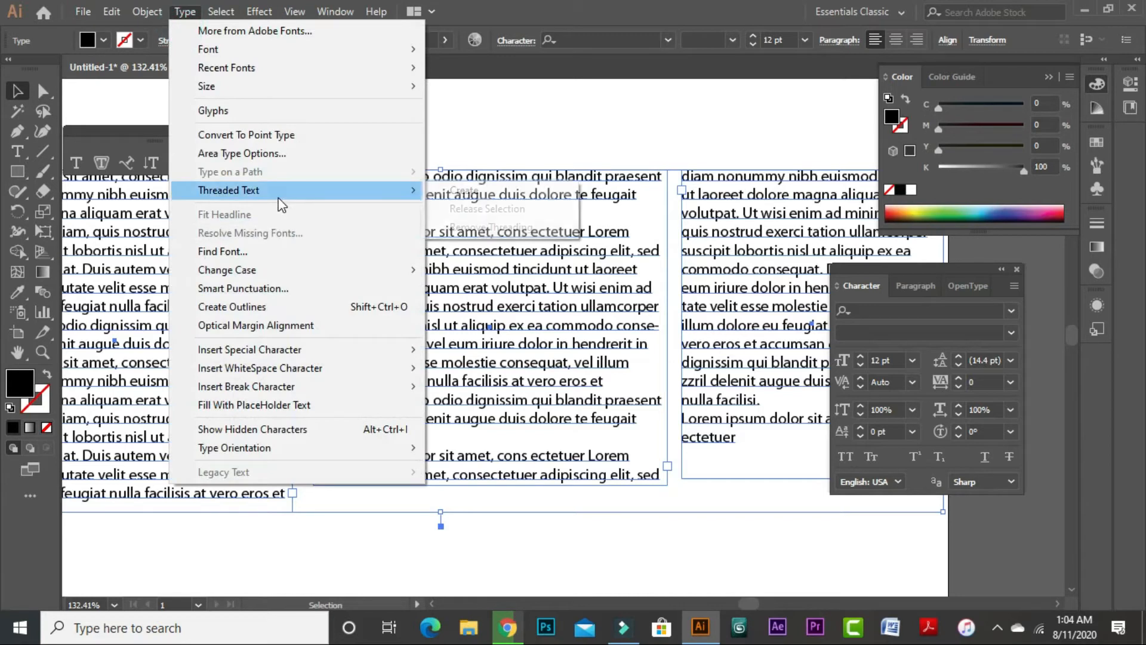
click(463, 191)
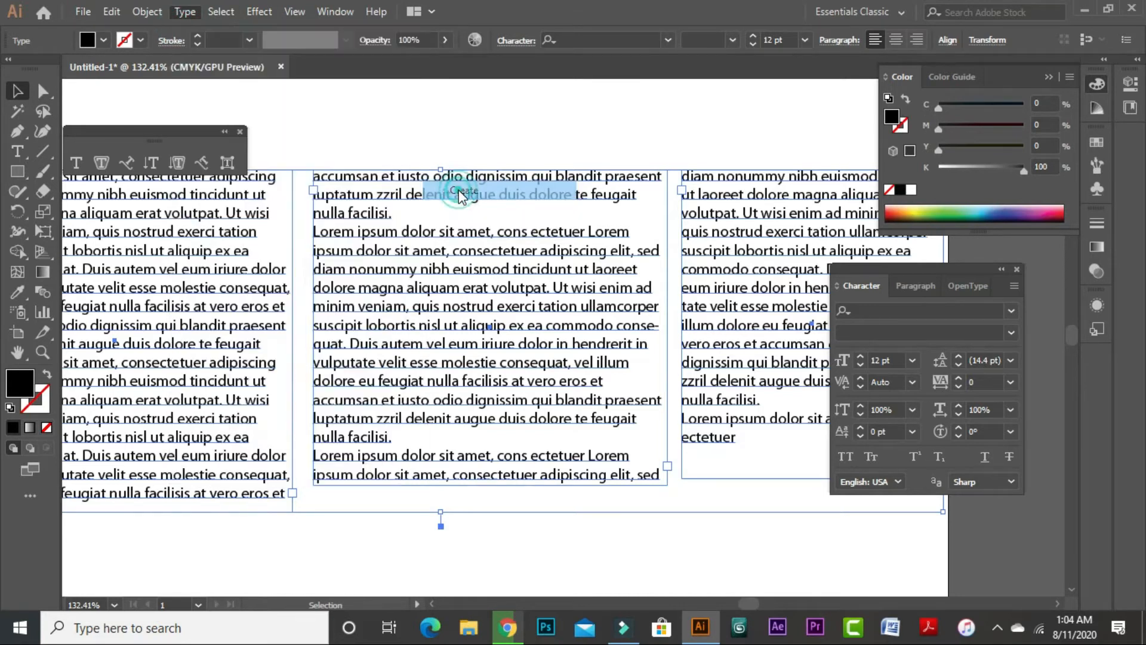
click(766, 553)
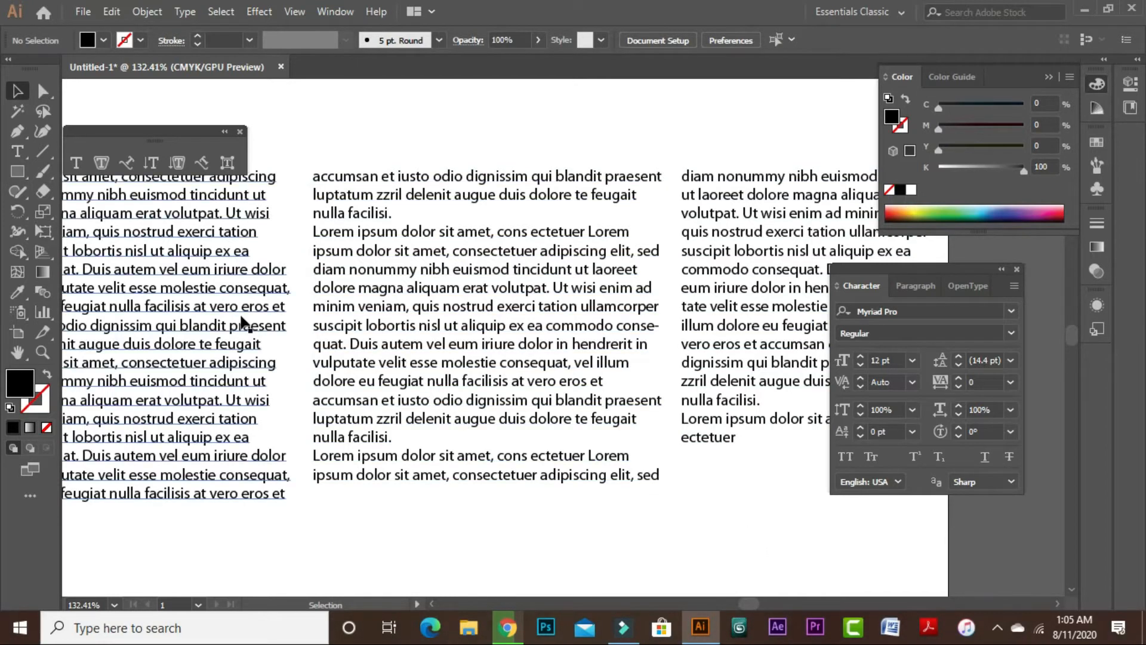
Try releasing the first column from the threaded text with Release Selection, then undo it.
drag(246, 319, 457, 314)
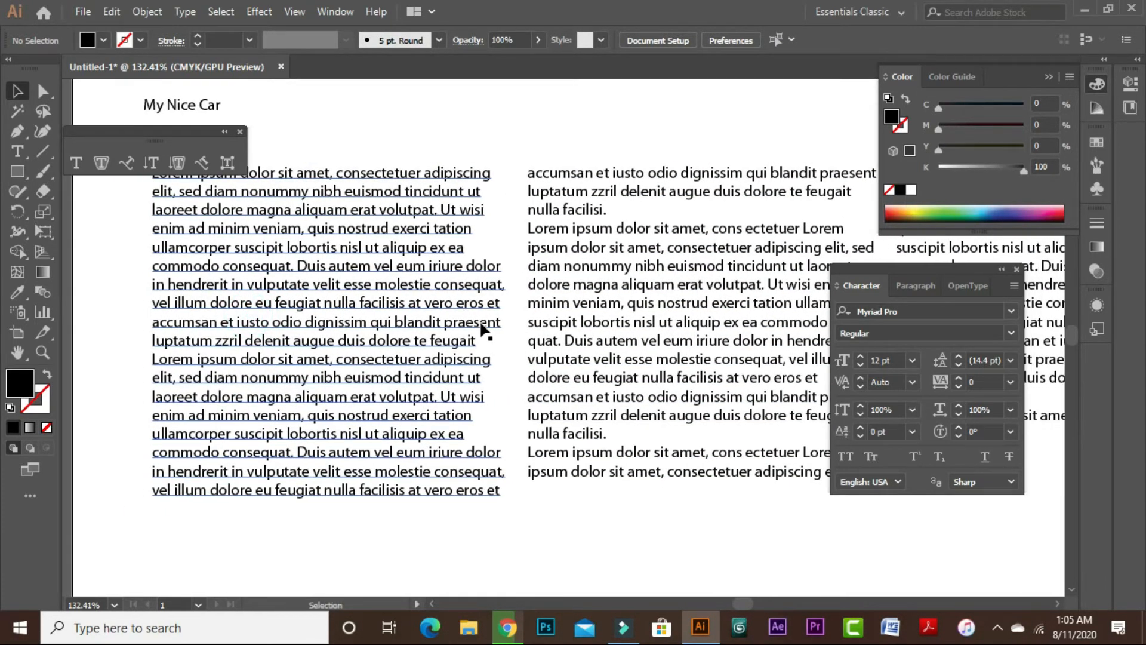
drag(594, 307, 494, 321)
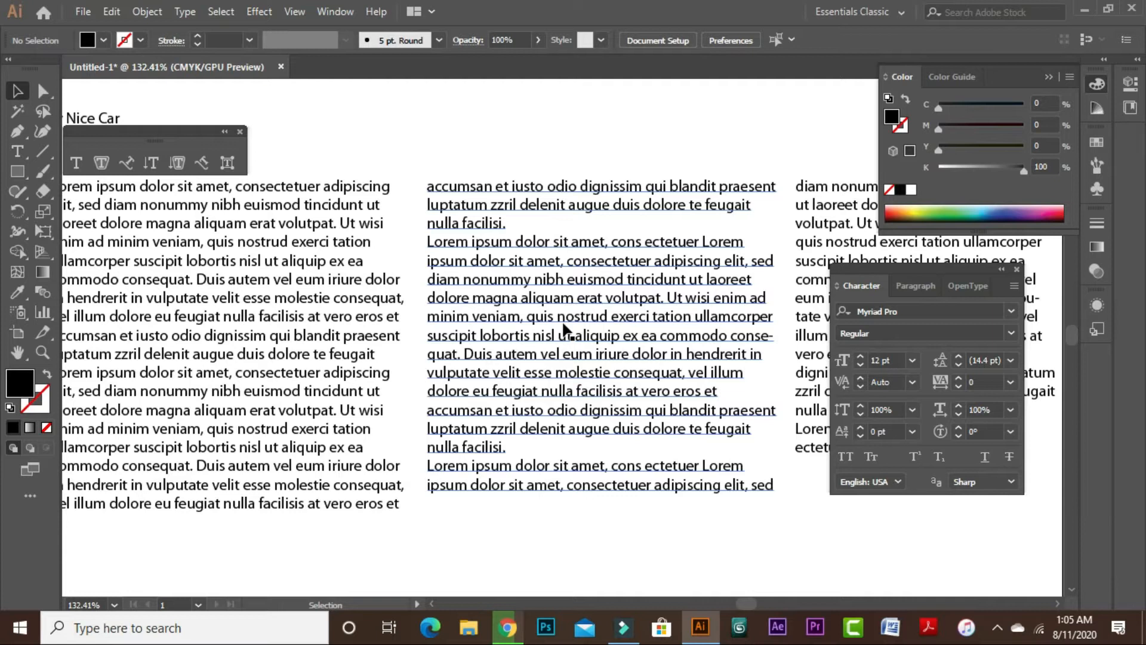
click(191, 13)
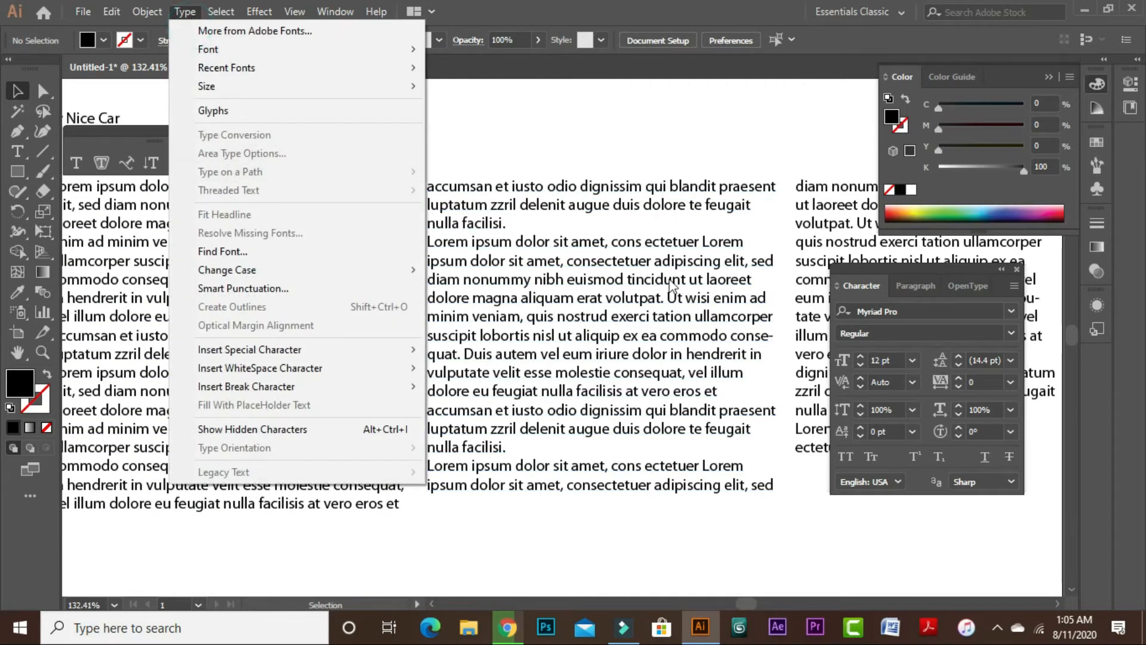
click(636, 167)
click(233, 302)
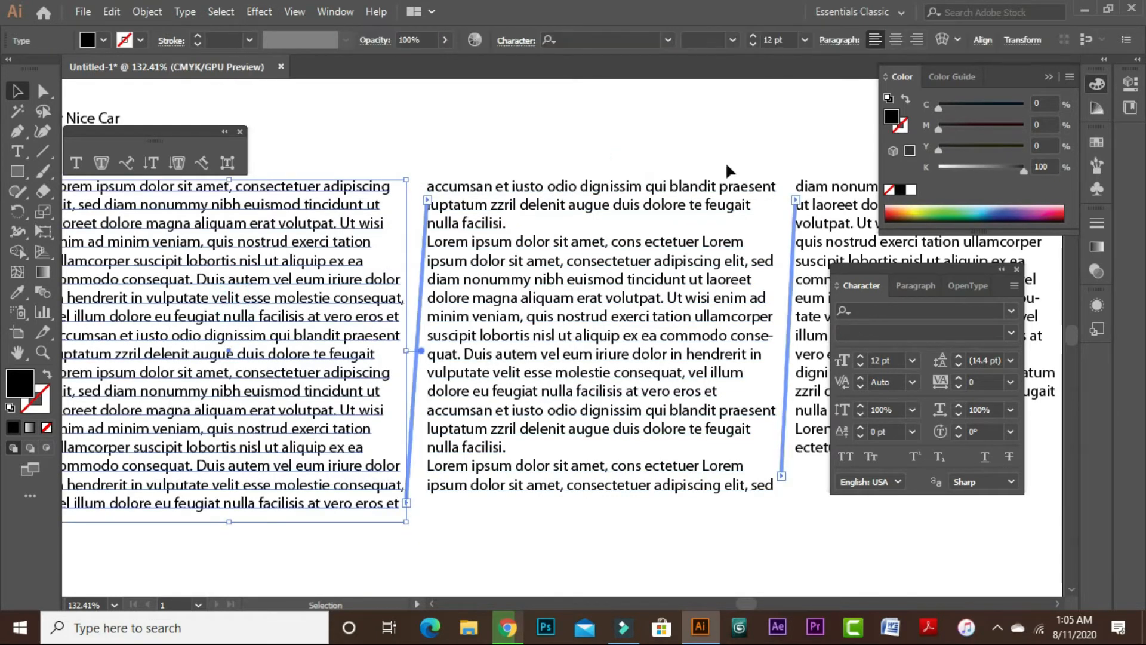
click(177, 12)
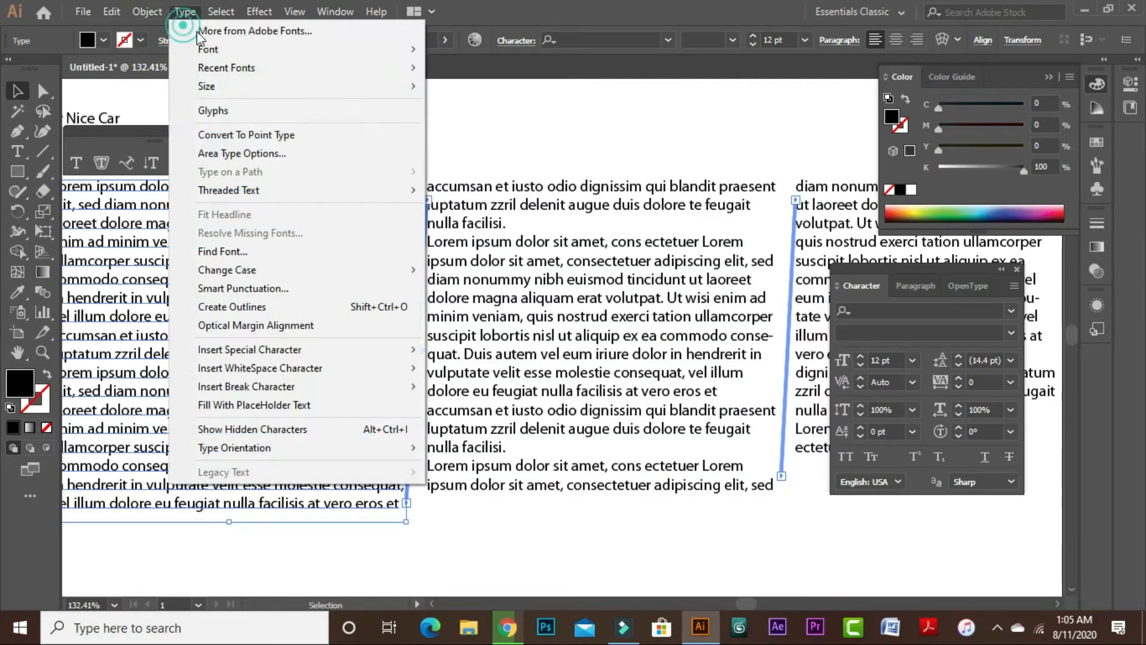
mouse_move(263, 190)
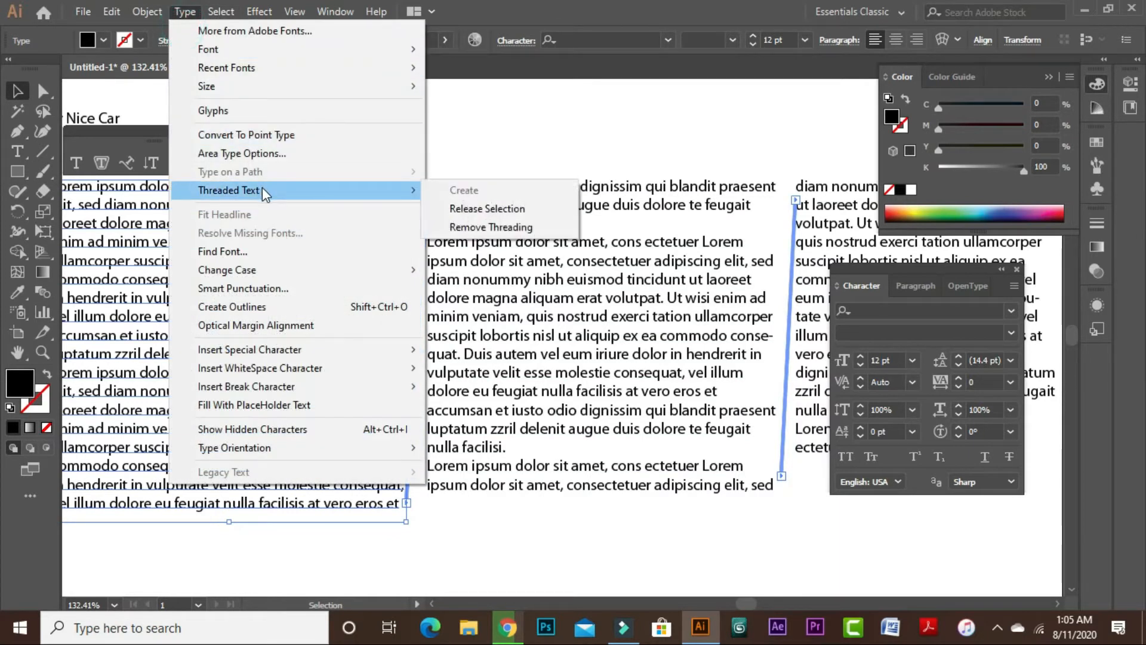
click(516, 214)
key(ctrl+z)
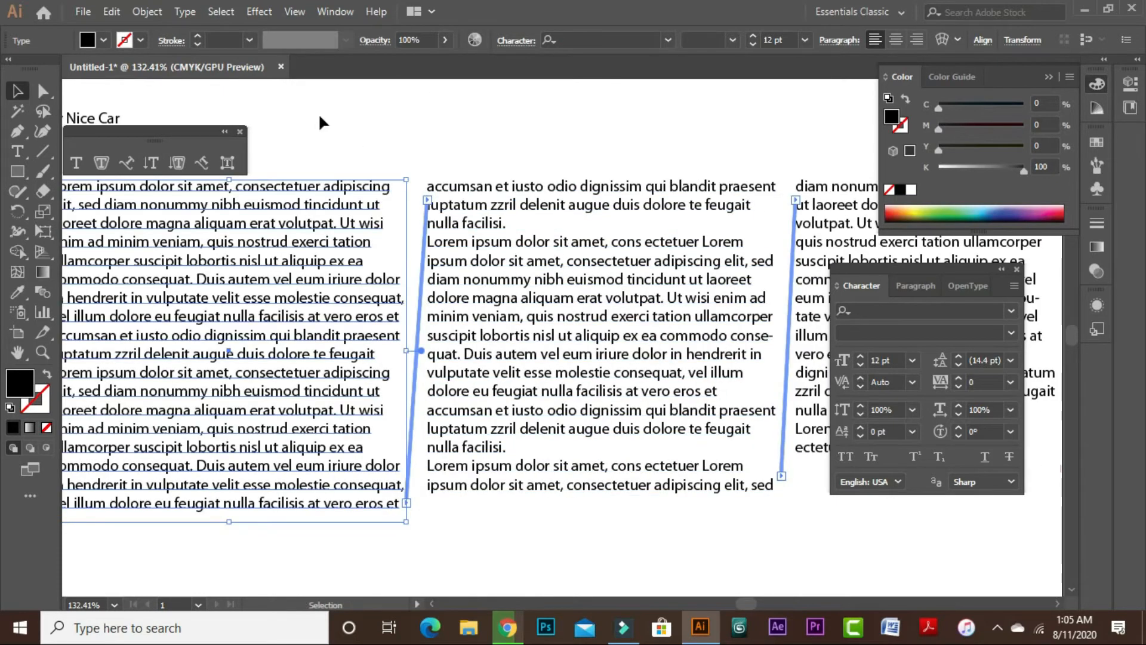
Apply Remove Threading to the linked text starting from the first column.
click(147, 12)
click(148, 12)
click(148, 12)
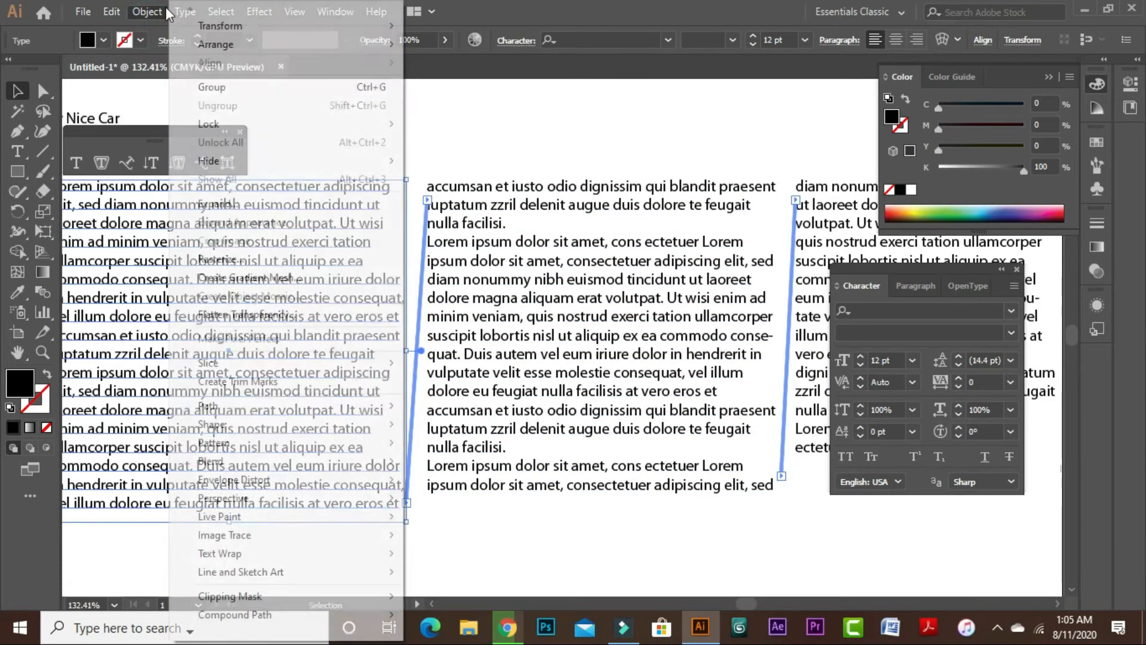
click(138, 9)
click(138, 9)
mouse_move(189, 12)
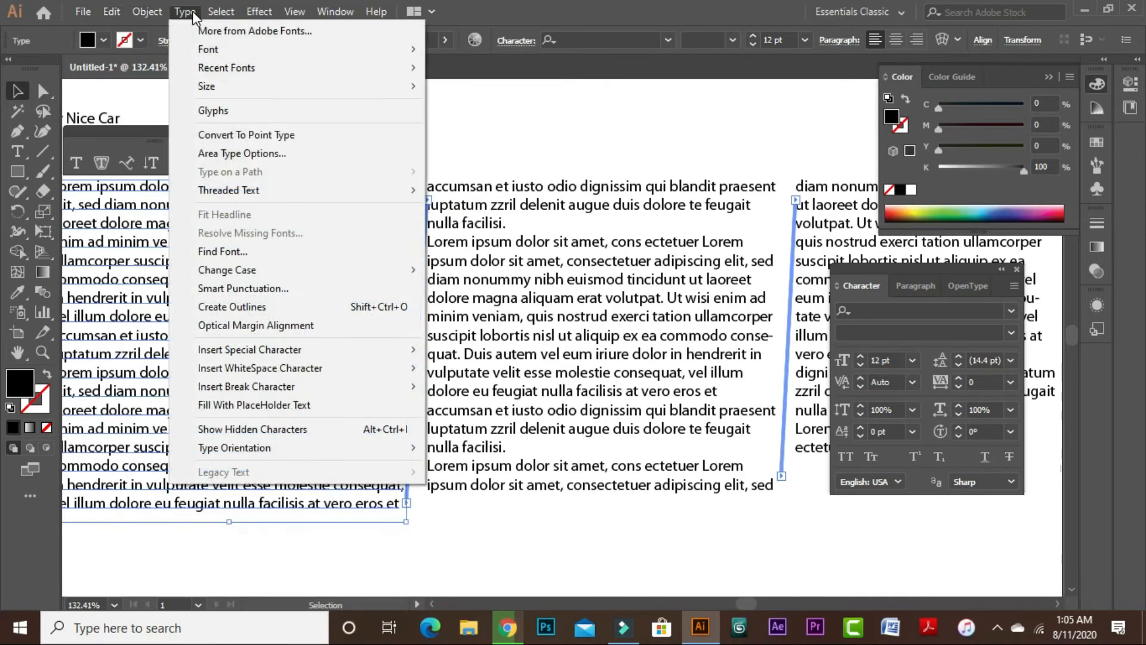
mouse_move(294, 188)
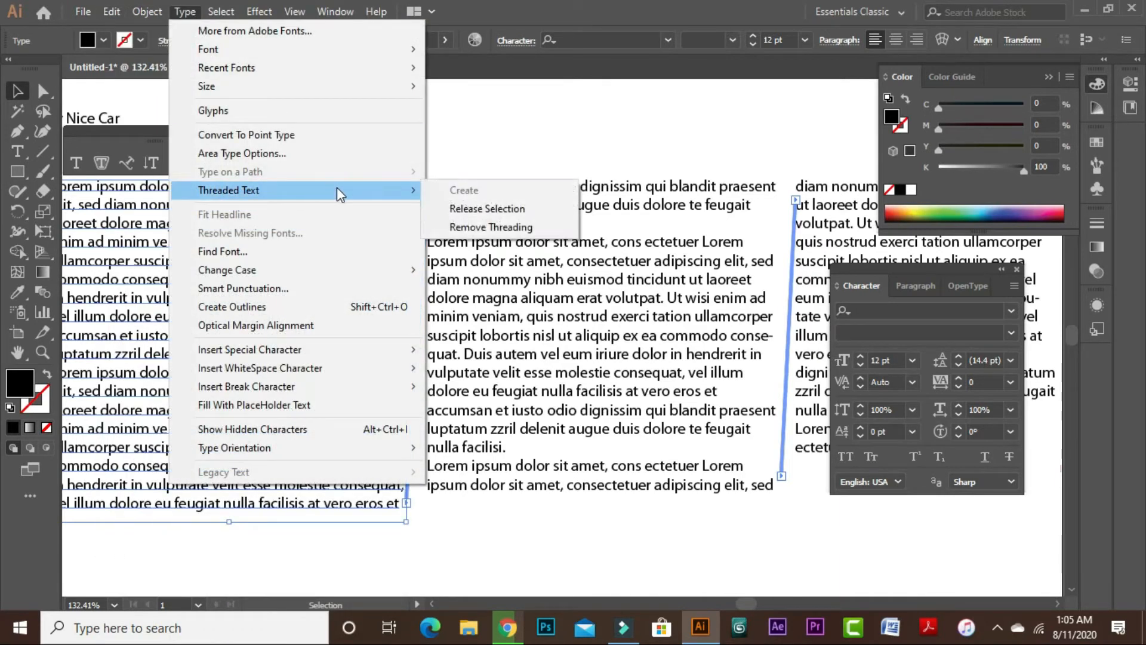
click(482, 227)
Select the columns one at a time and examine how their boxes behave without thread links across the artboard.
click(734, 528)
click(340, 388)
click(589, 366)
drag(697, 359, 378, 366)
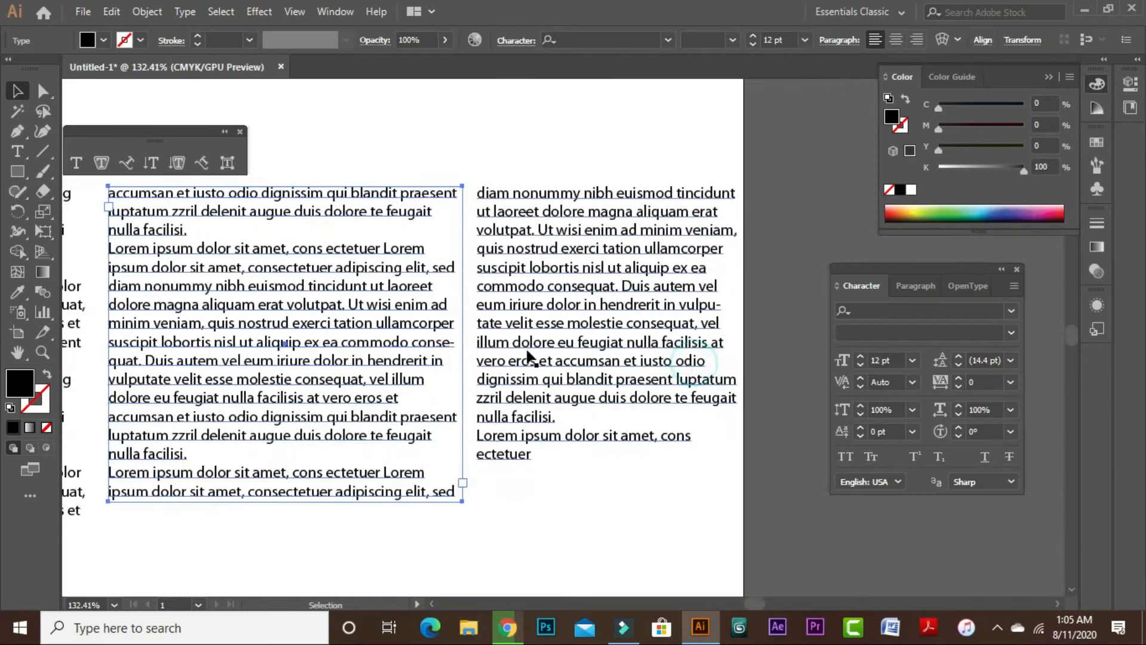
click(575, 332)
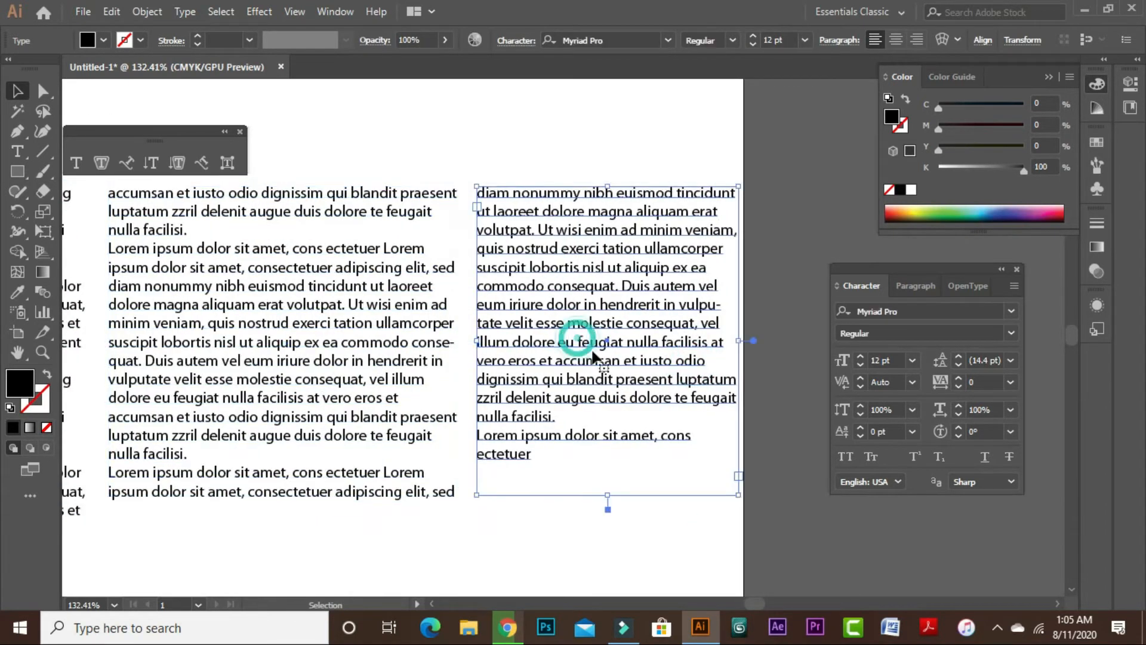
click(739, 341)
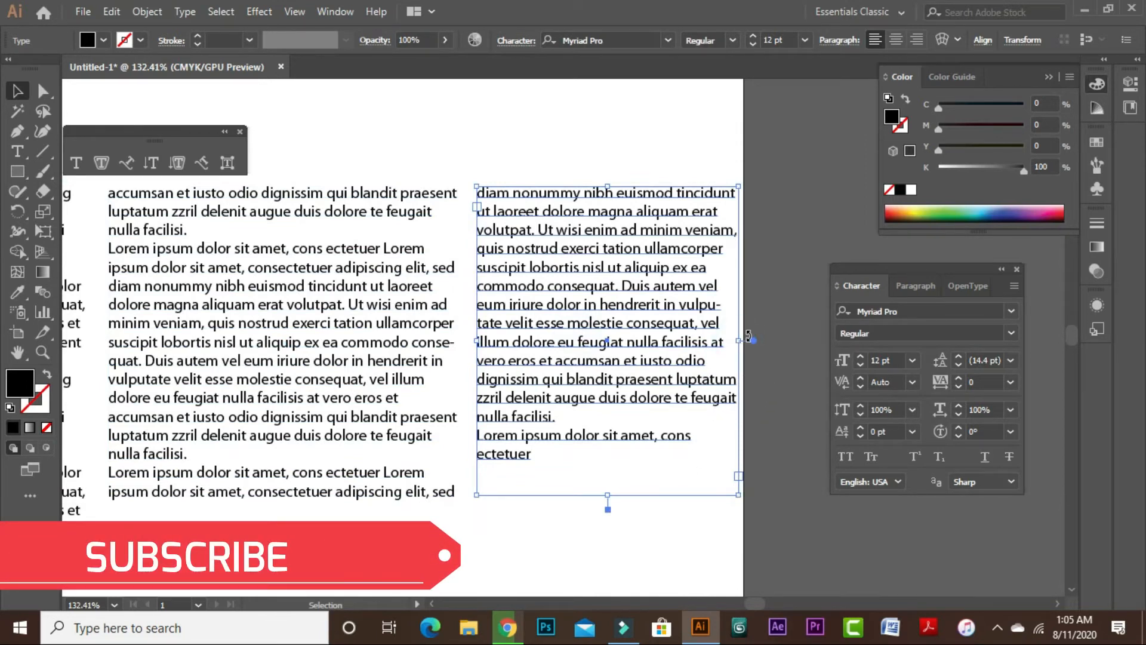
drag(168, 323, 495, 351)
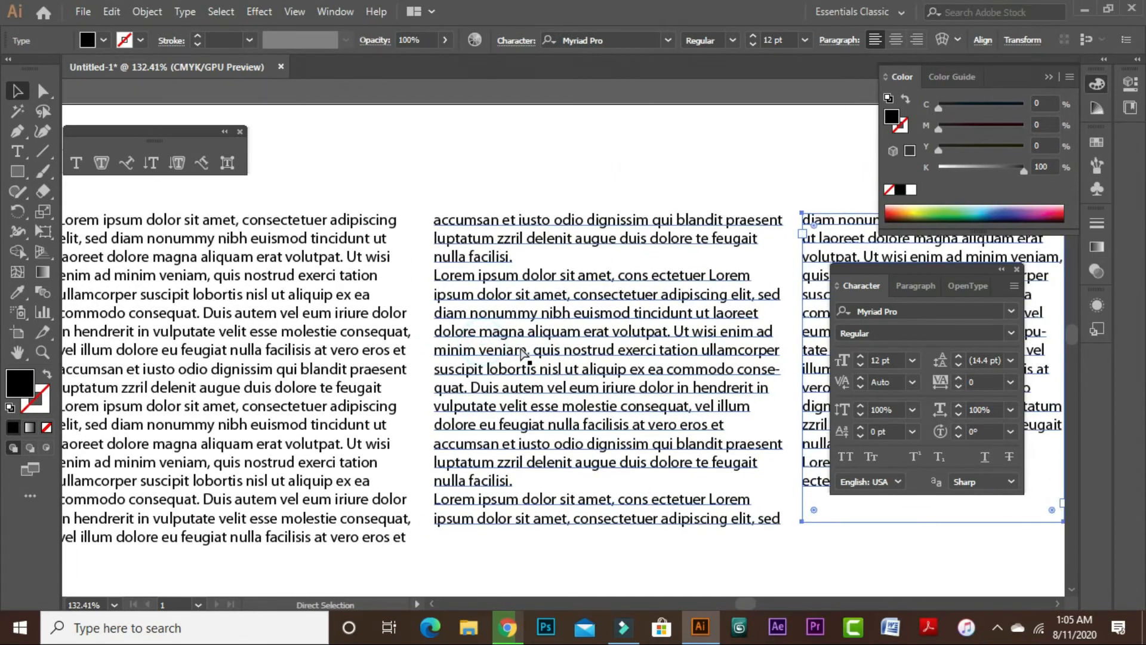
key(ctrl+minus)
key(ctrl+minus)
key(ctrl+minus)
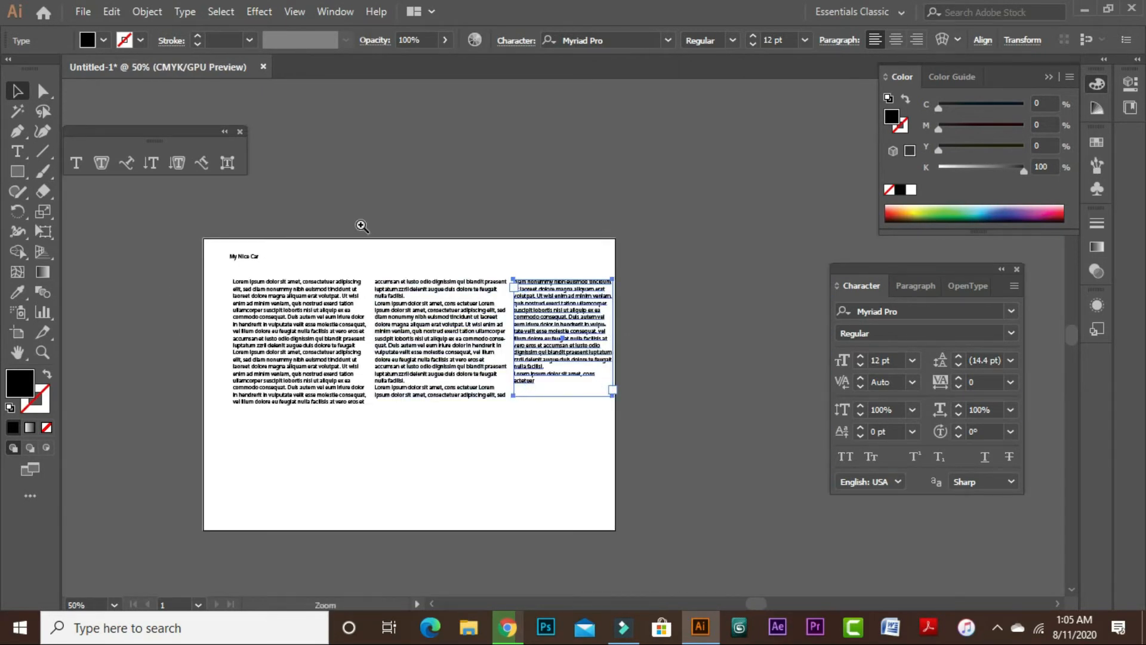
scroll(519, 342, up, 5)
scroll(566, 310, down, 3)
shift+click(568, 332)
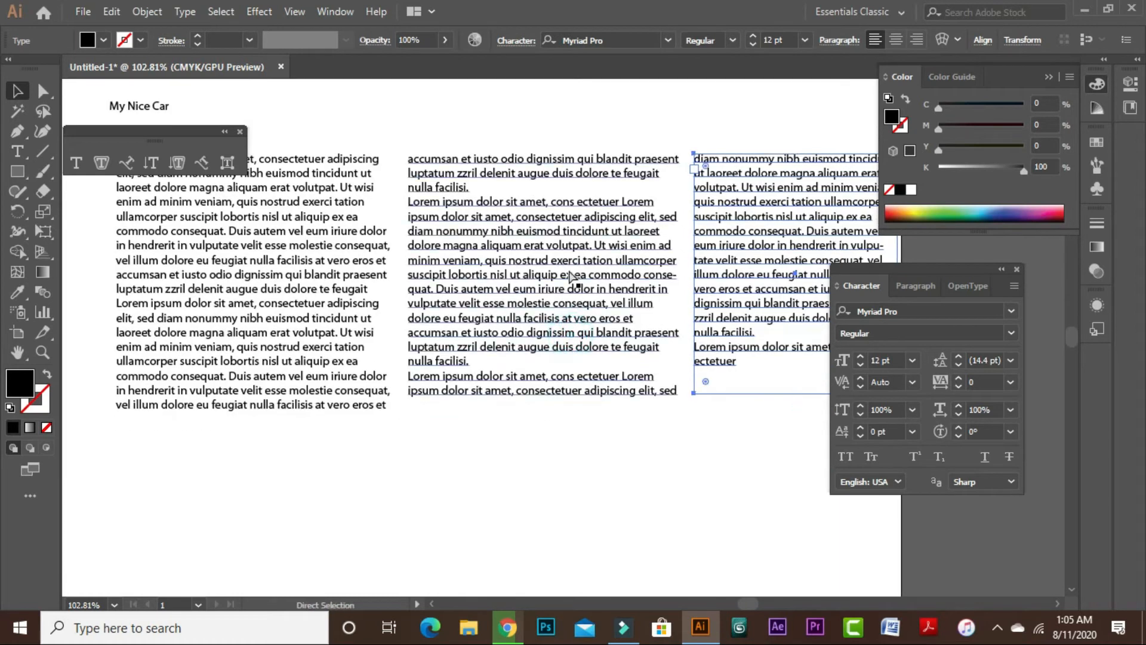
Undo the latest threading removal and the re-threading of the three columns.
key(ctrl+z)
key(ctrl+z)
key(ctrl+z)
key(ctrl+z)
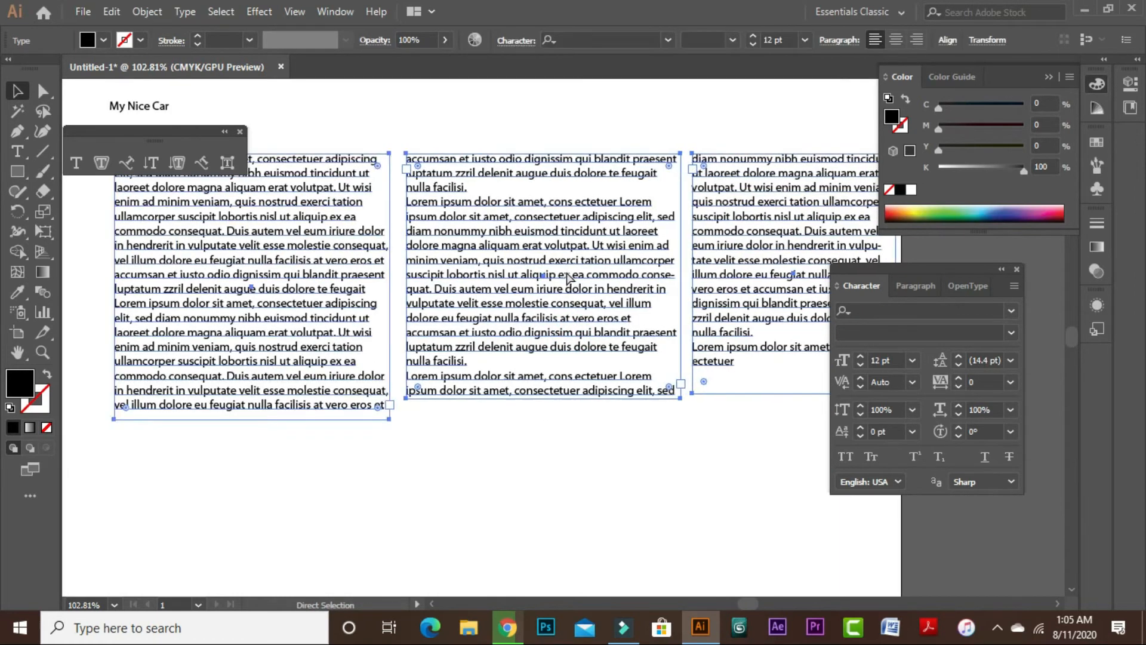
Undo the column threading and the first column's resizing and move, back to the single tall Lorem ipsum box.
key(ctrl+z)
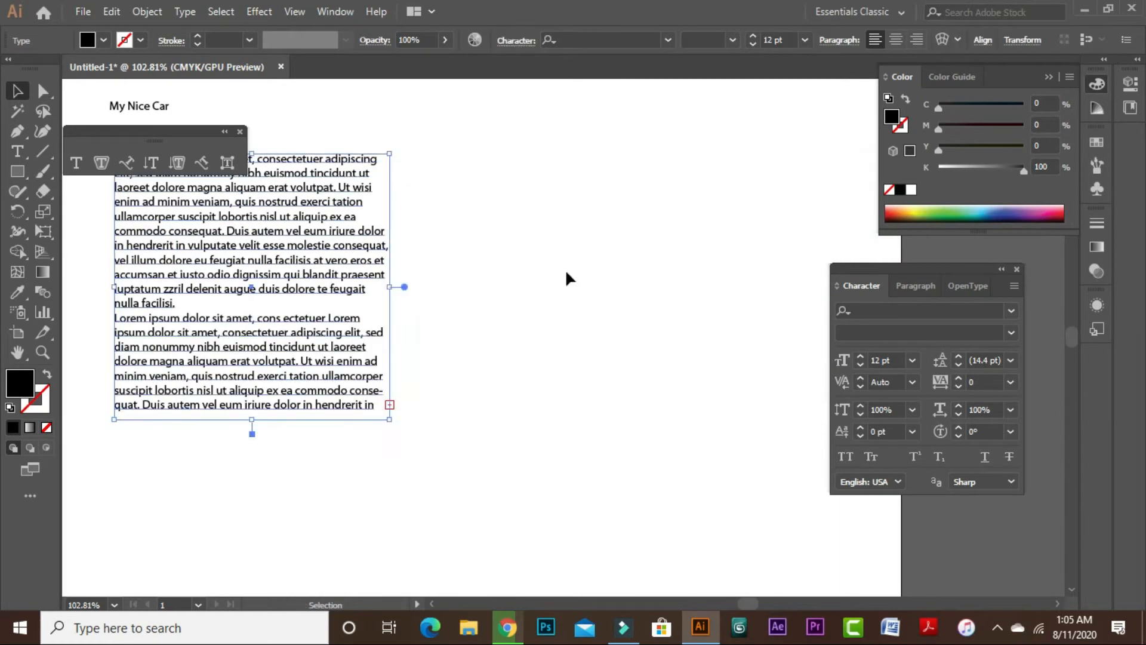
key(ctrl)
key(ctrl+z)
key(ctrl+z)
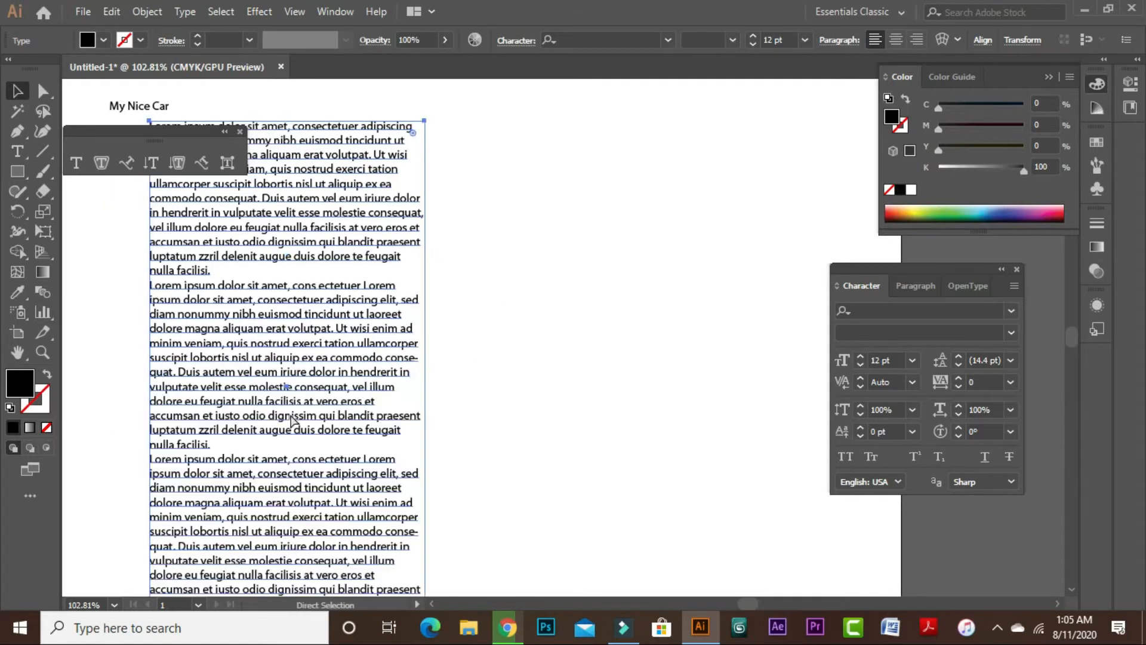
Move the tall Lorem ipsum text box farther right of the "My Nice Car" text and slightly up, then deselect it.
click(18, 91)
click(503, 217)
drag(417, 467, 482, 311)
drag(409, 191, 437, 341)
click(404, 223)
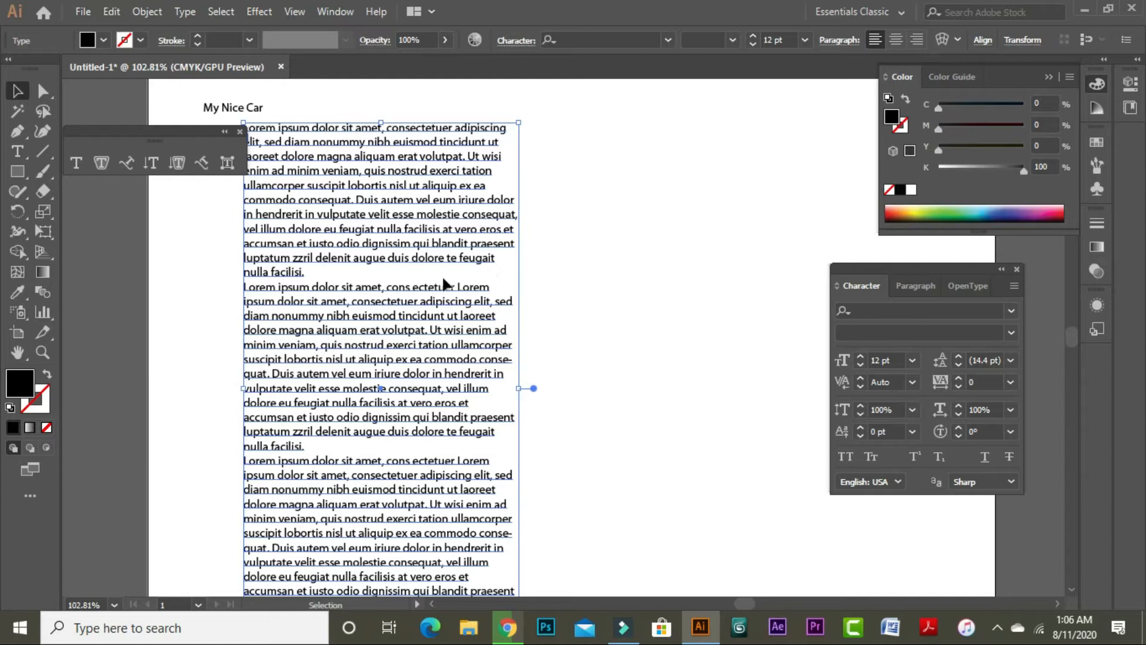
drag(448, 238, 508, 221)
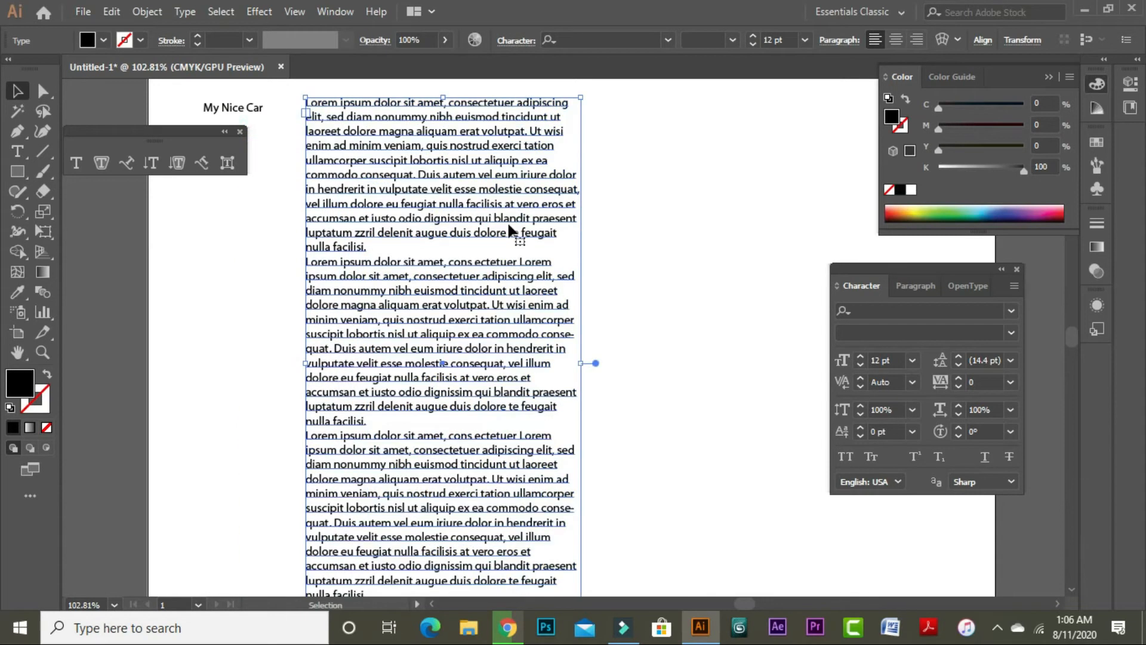
drag(551, 365, 497, 420)
click(572, 286)
drag(484, 268, 571, 292)
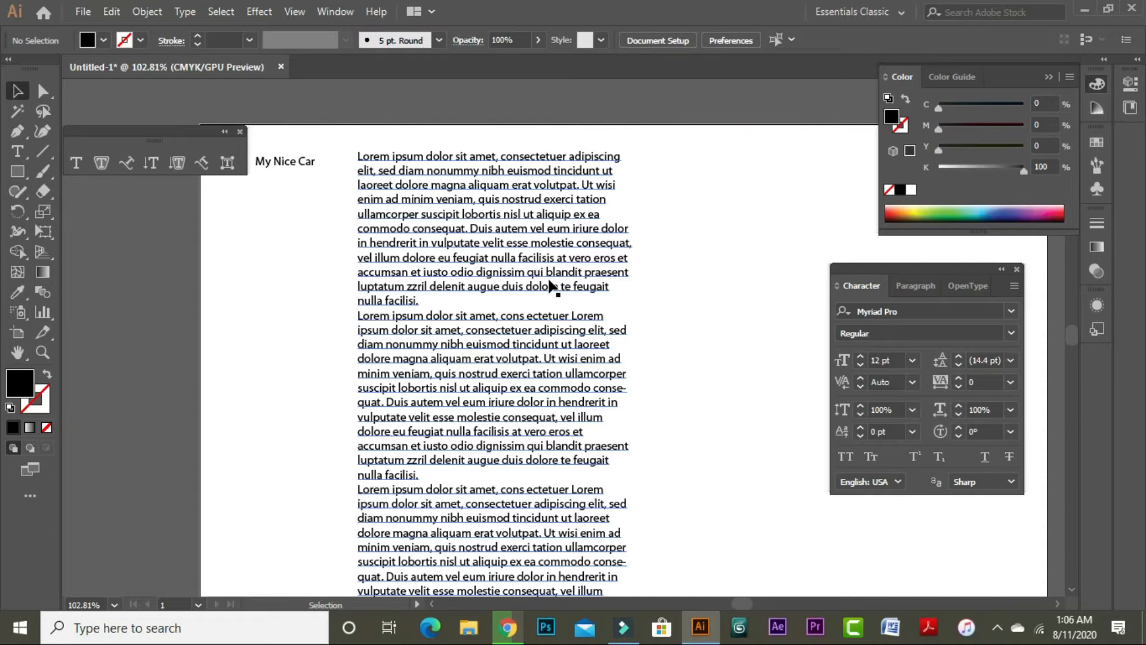
Copy the second Lorem ipsum paragraph, from "Lorem ipsum dolor sit amet, cons ectetuer" through "dolore te feugait".
click(17, 151)
drag(357, 319, 610, 461)
key(ctrl+c)
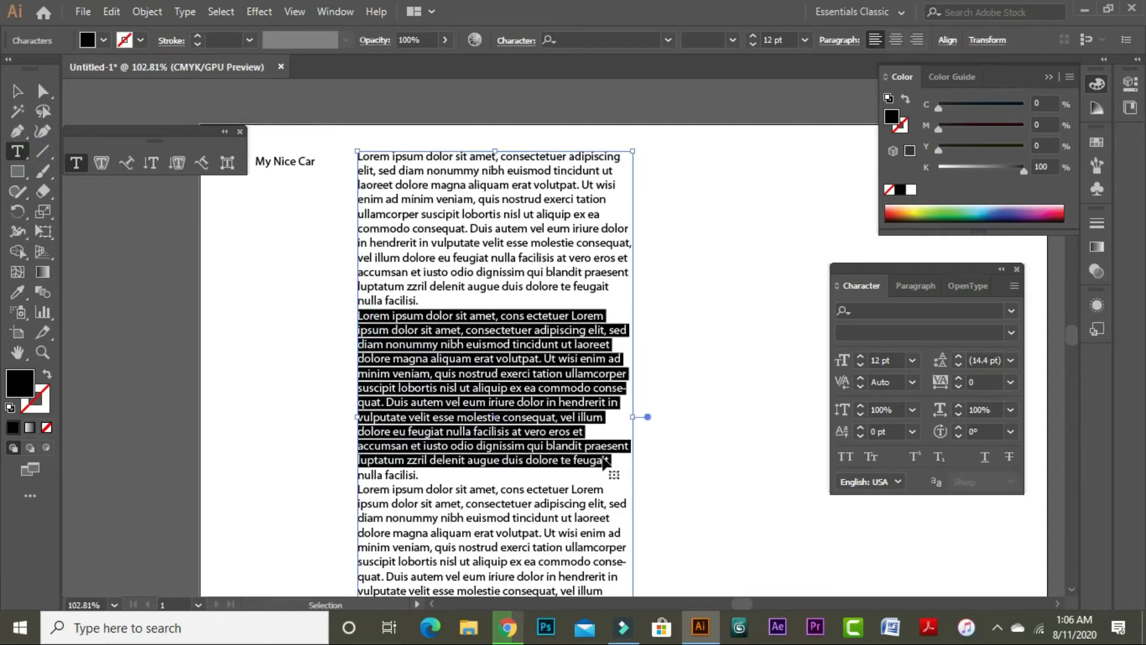
Switch to Microsoft Word, paste the copied text twice as separate paragraphs, and copy both paragraphs.
click(889, 631)
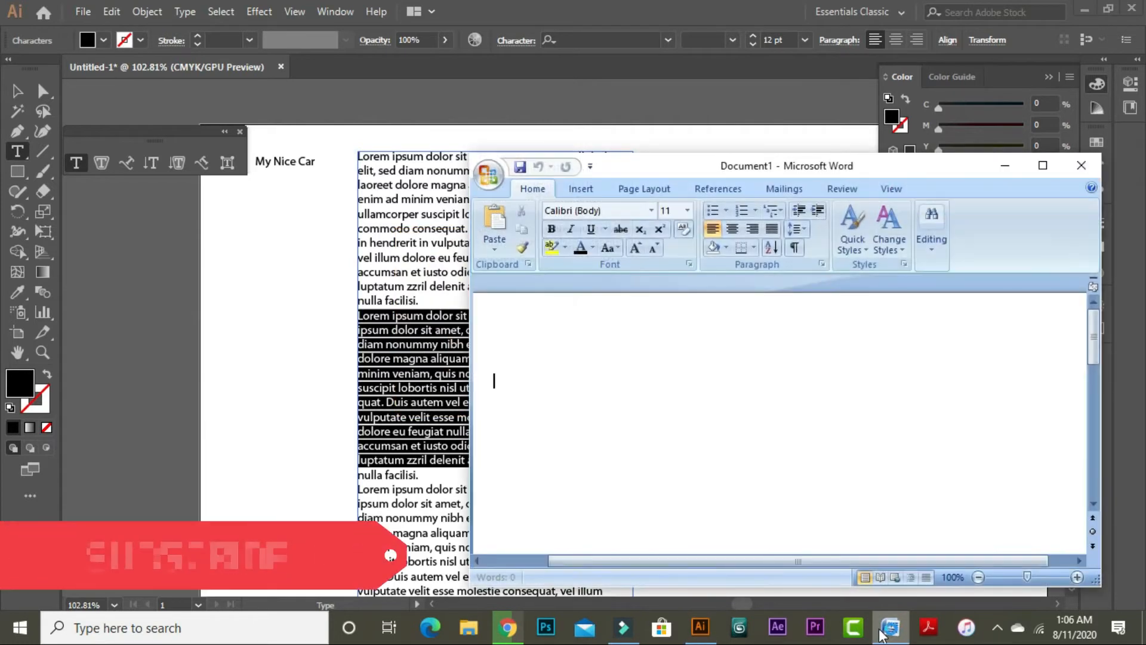
click(1046, 166)
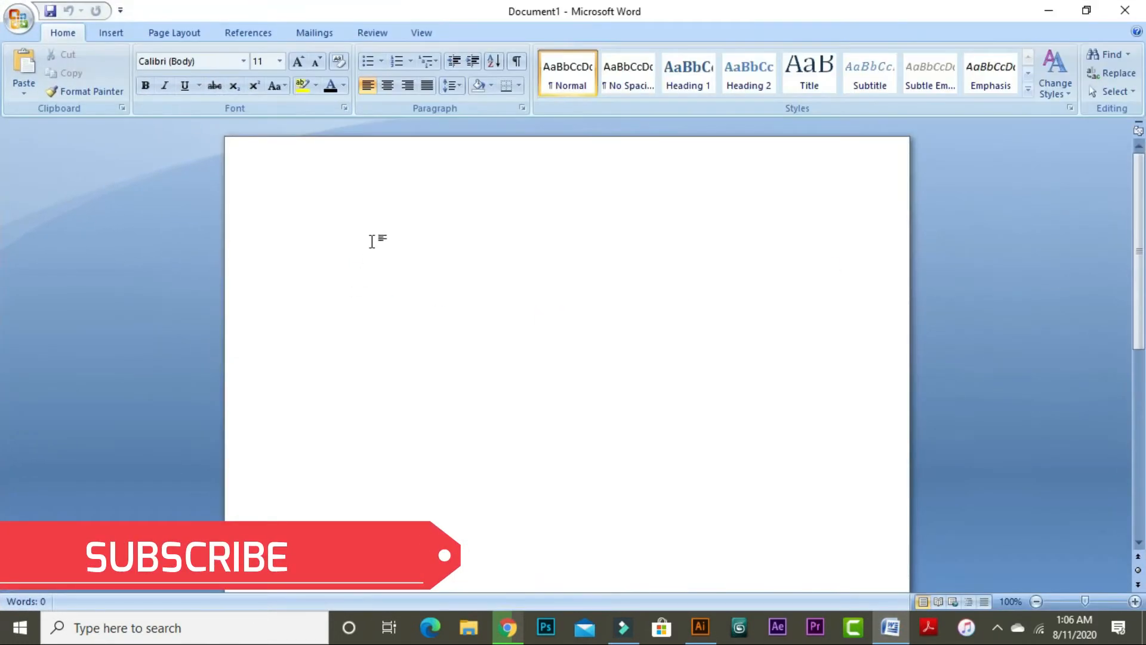
key(ctrl+v)
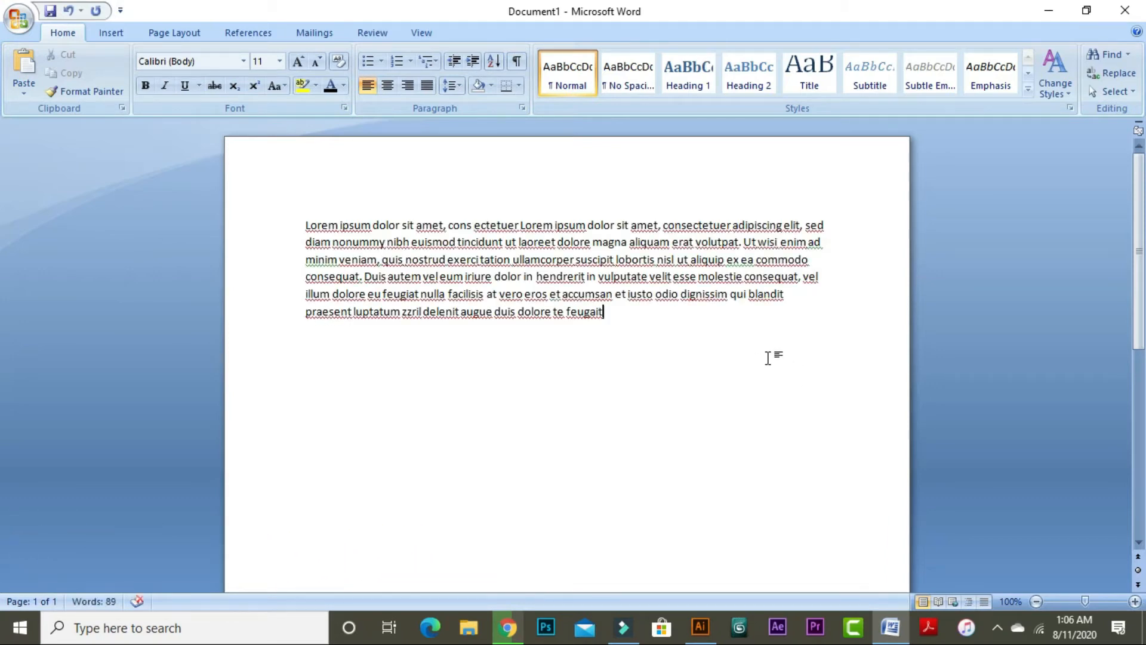
key(Return)
key(ctrl+v)
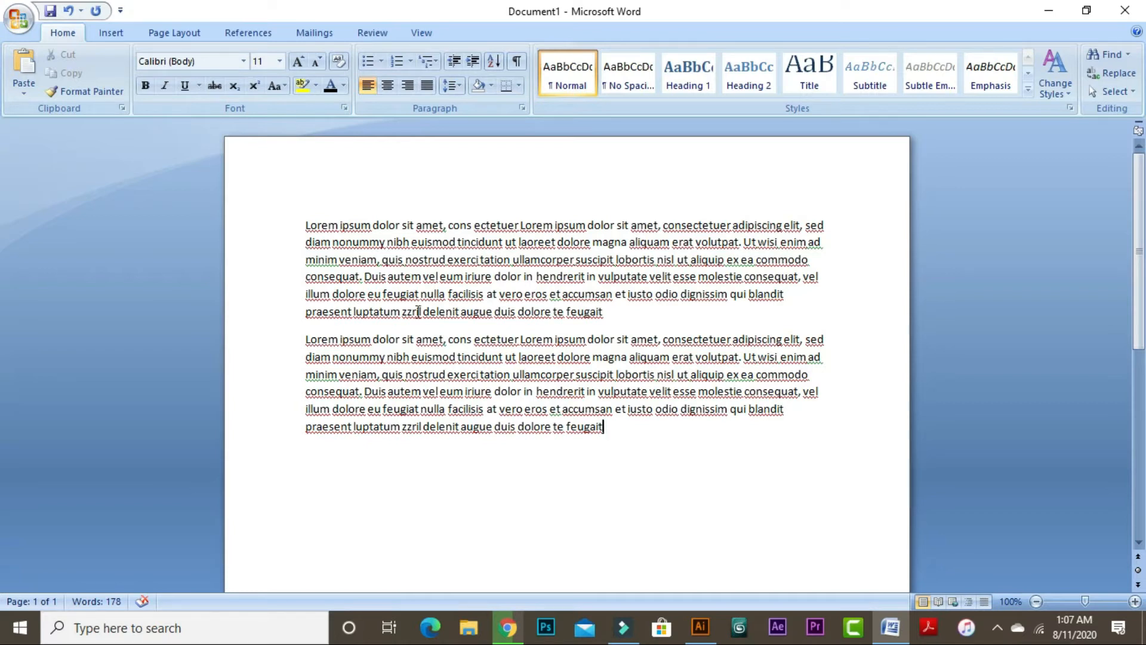
click(347, 453)
drag(298, 222, 667, 452)
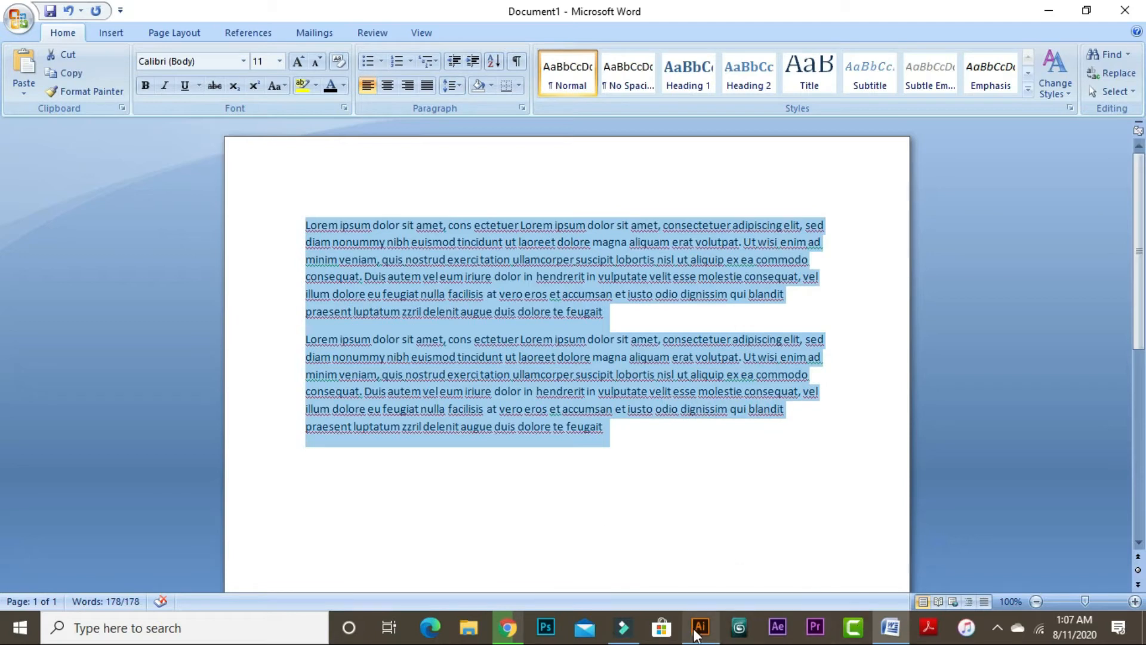
Switch back to Illustrator, replace all text in the tall box with the two copied paragraphs, and minimize Word.
click(700, 626)
drag(358, 157, 607, 546)
key(ctrl+a)
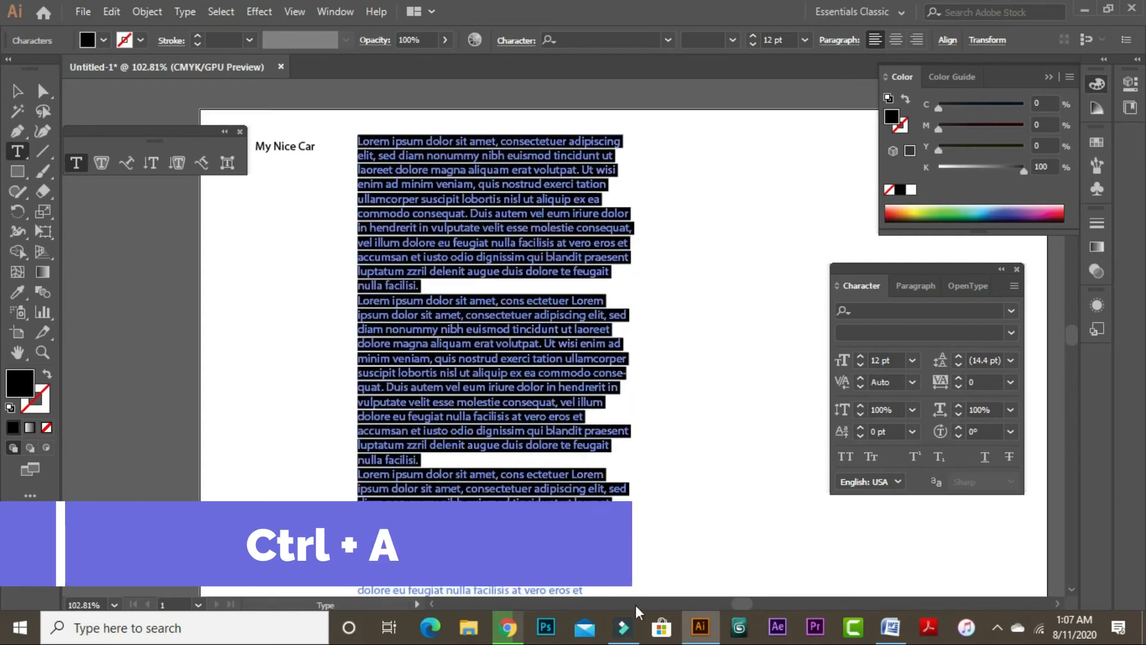
scroll(621, 567, down, 5)
ctrl+click(591, 471)
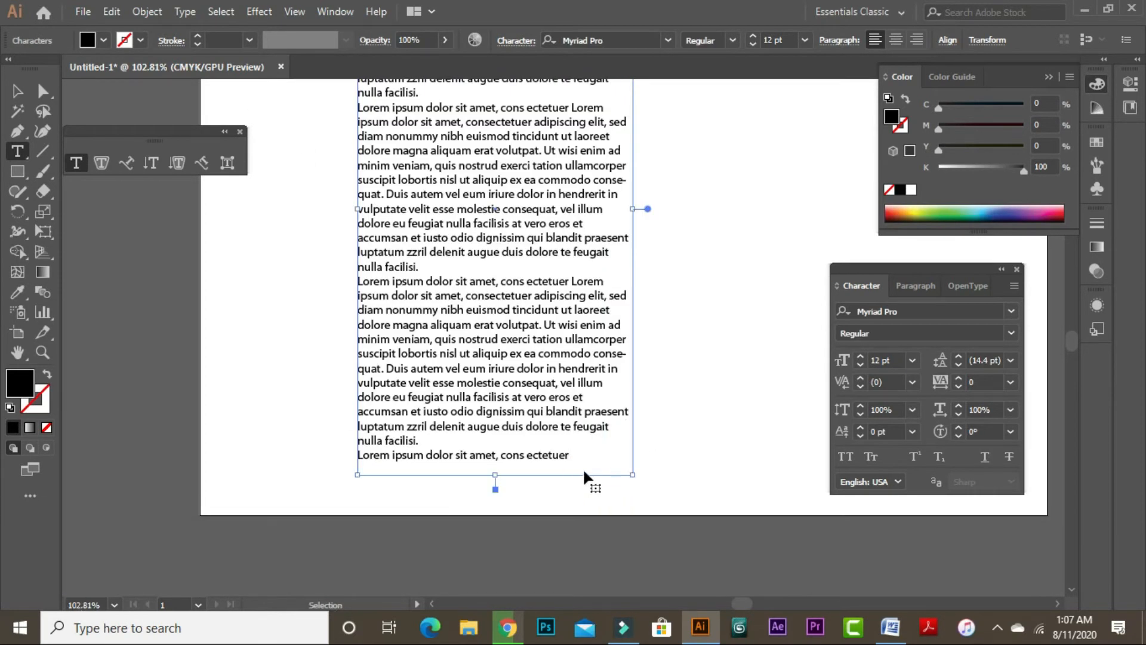
scroll(583, 467, up, 1)
drag(561, 485, 501, 443)
key(ctrl)
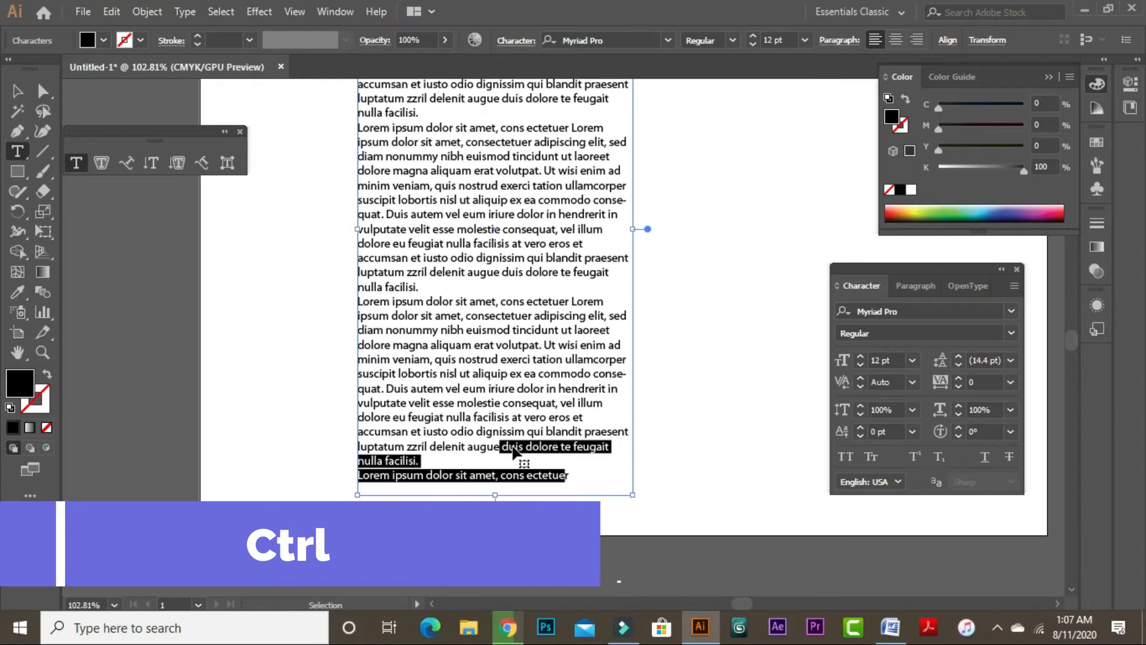
key(ctrl+a)
scroll(507, 447, up, 8)
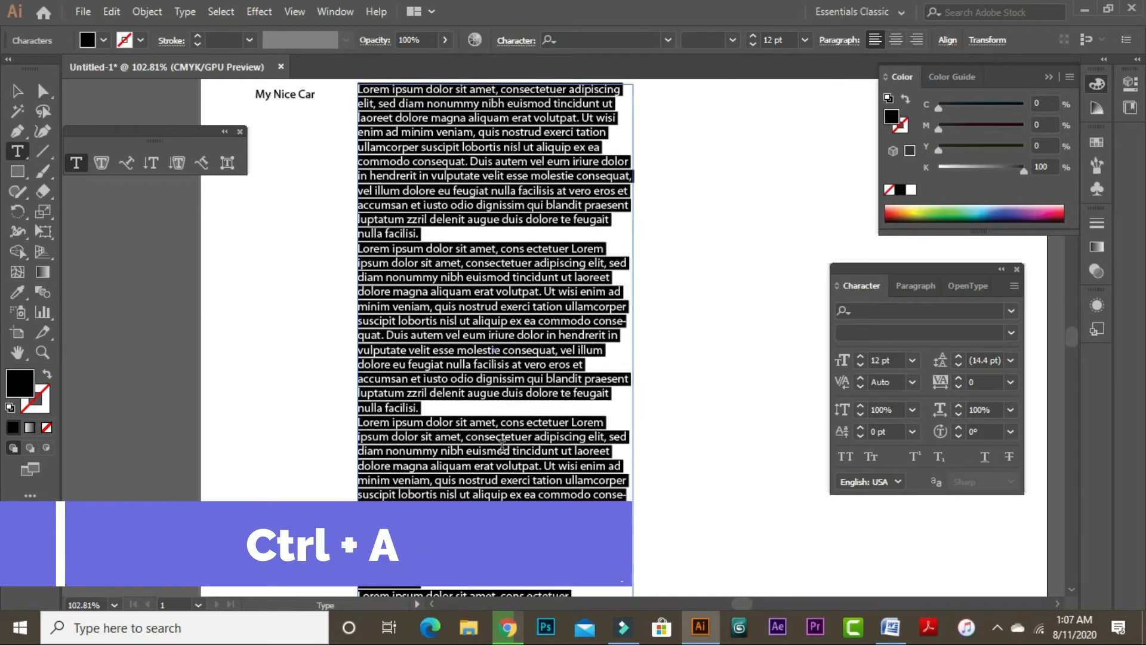
key(ctrl)
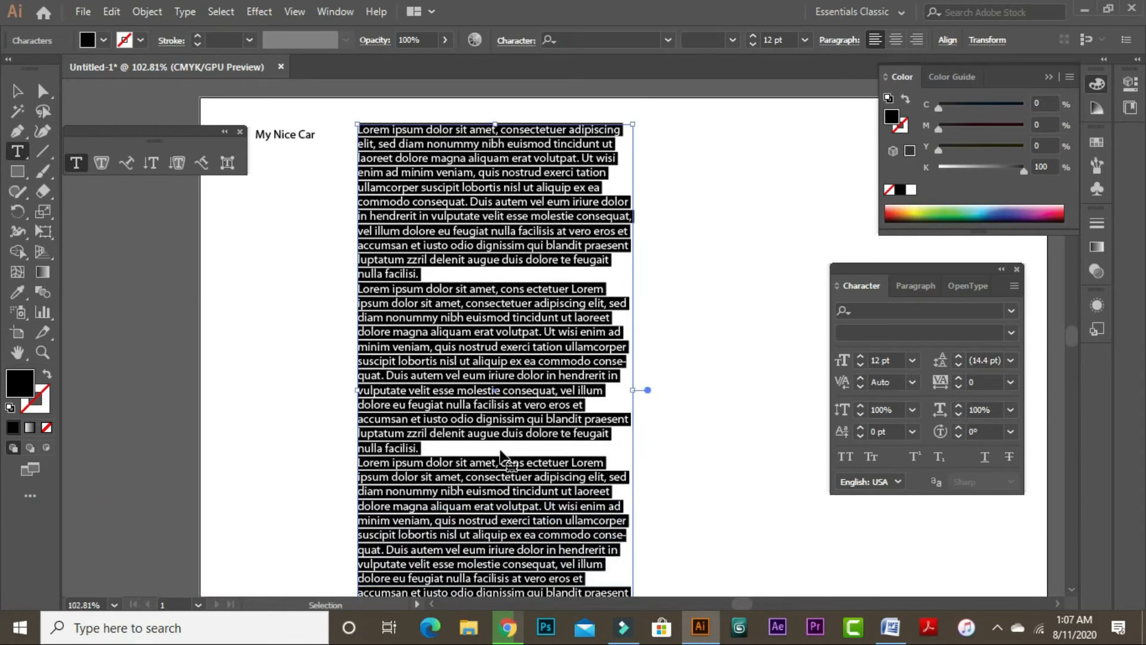
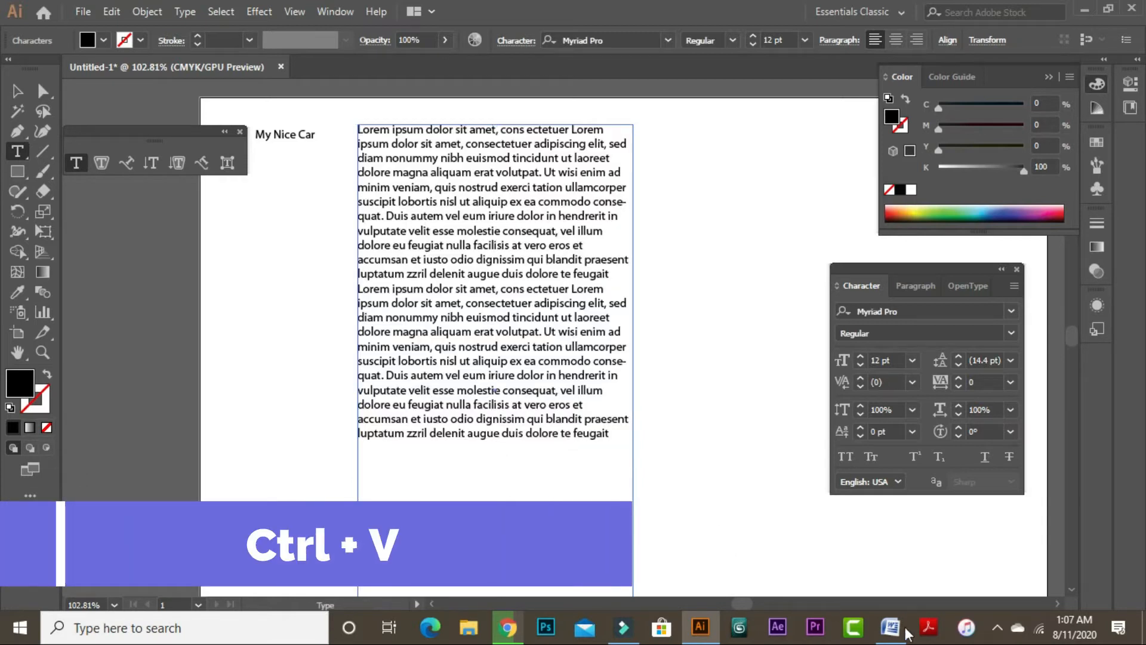
click(890, 626)
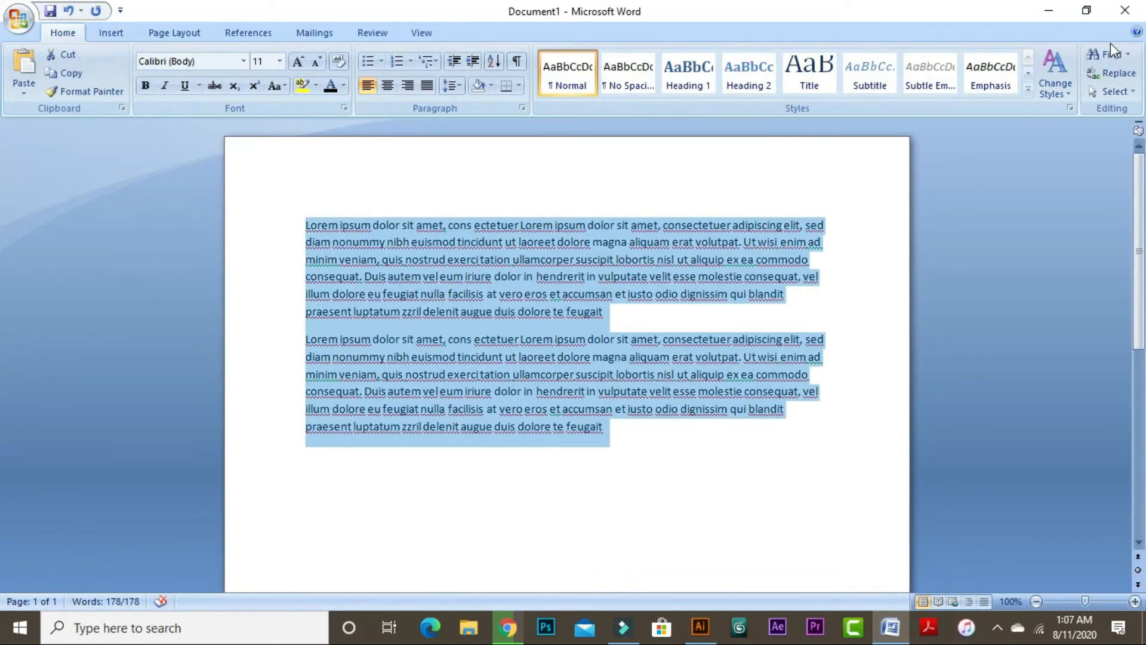
click(1049, 11)
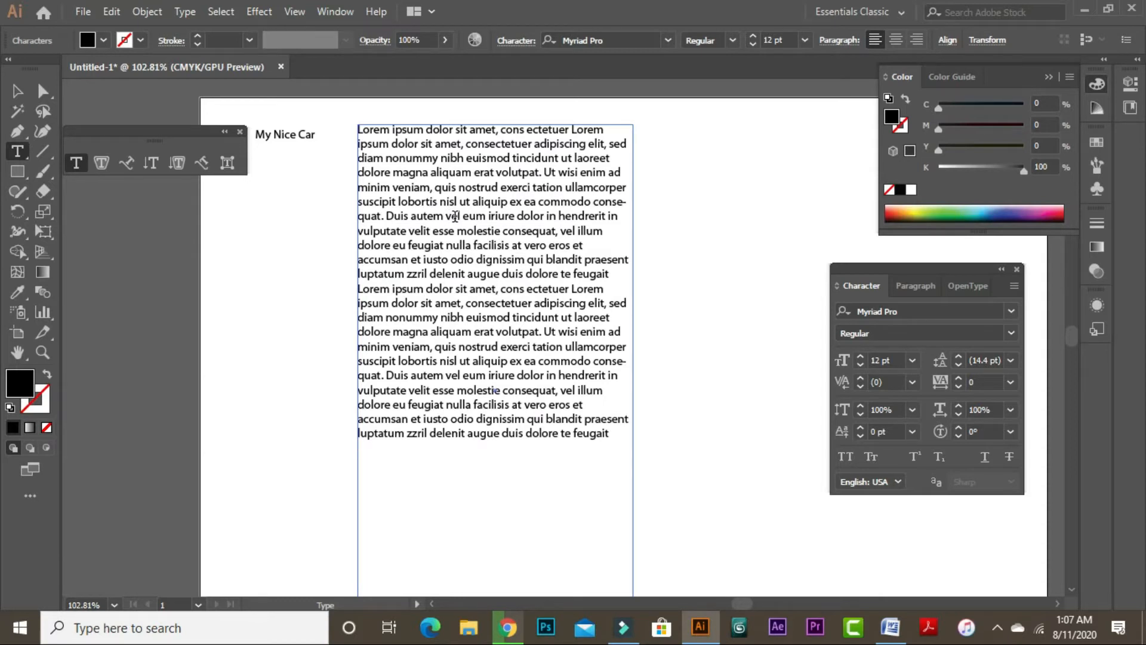
Shorten the text box from its lower edge so it ends just below the second paragraph.
click(461, 220)
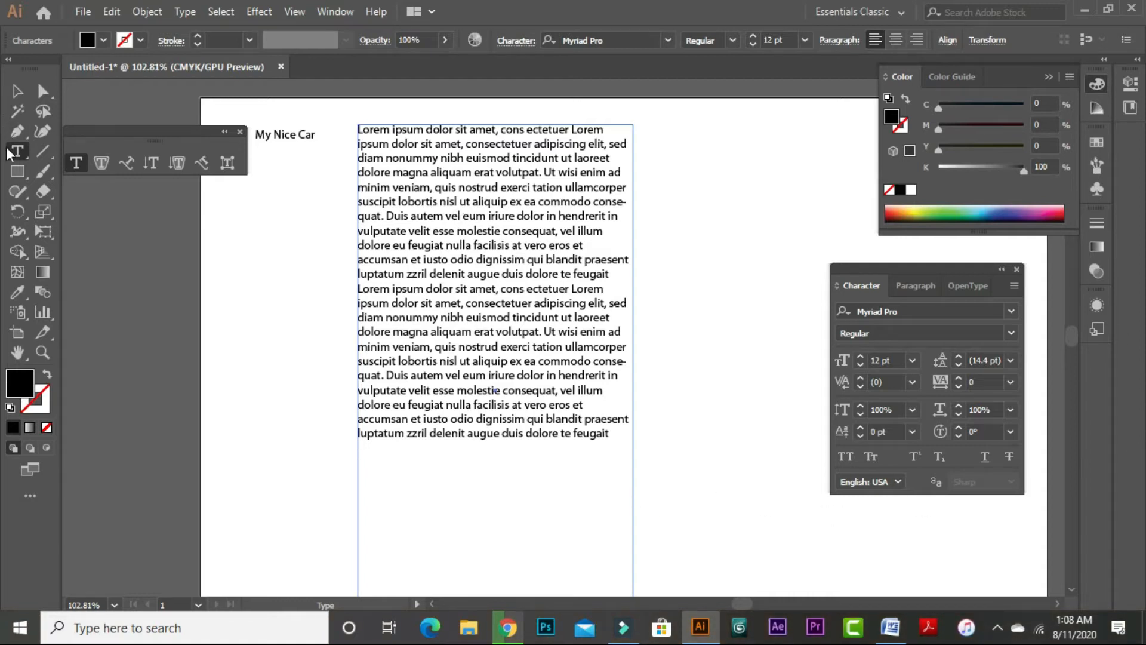
click(17, 90)
scroll(619, 445, down, 5)
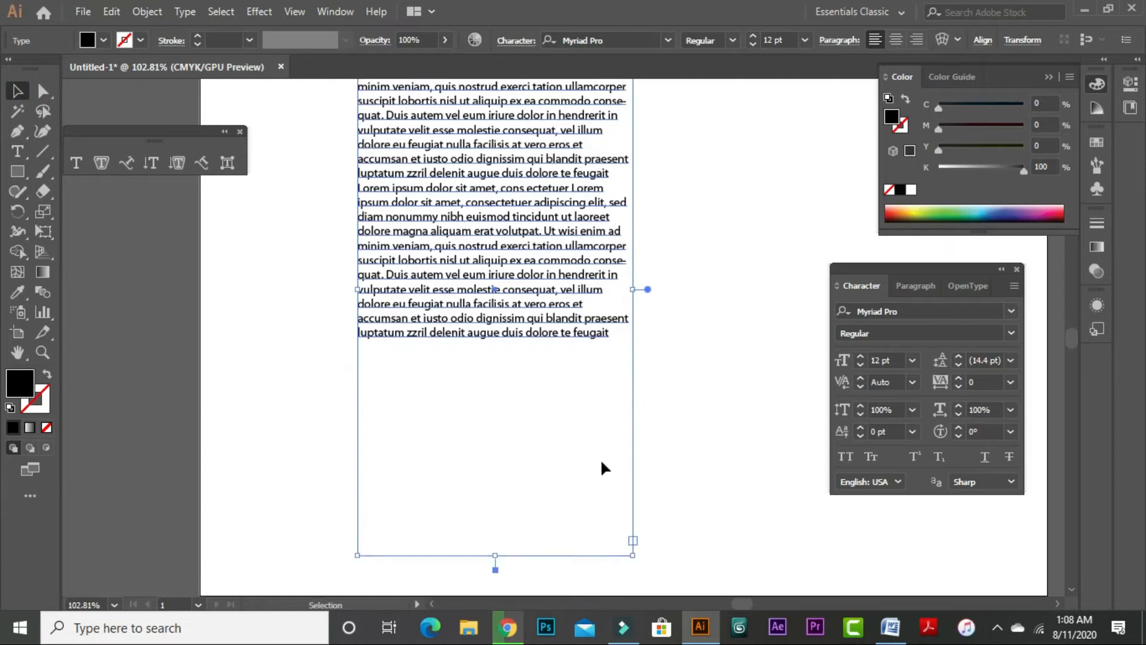
drag(496, 537, 502, 338)
scroll(506, 502, up, 5)
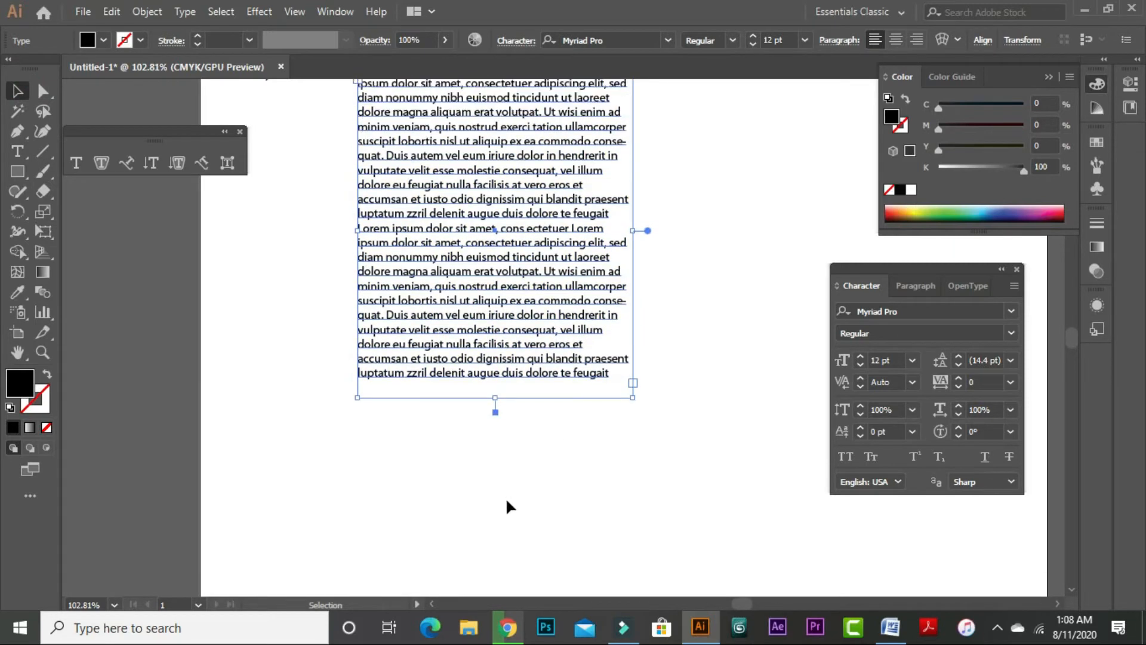
Move the text box down the artboard, below the level of "My Nice Car", and trim its lower edge slightly.
drag(515, 263, 512, 363)
click(702, 341)
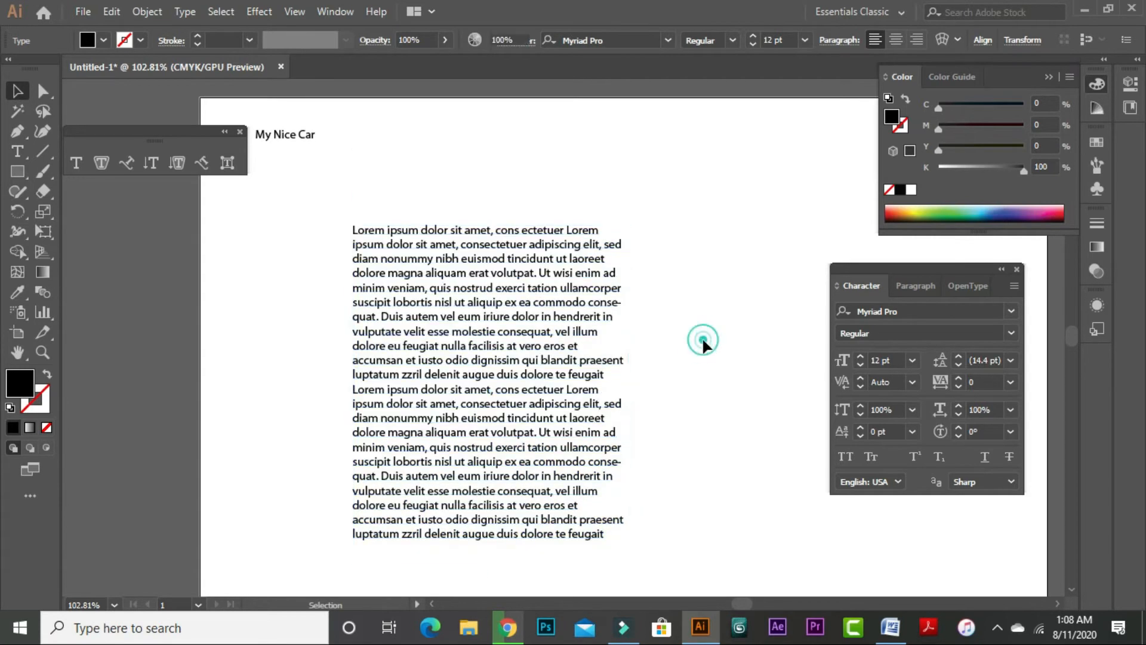
click(532, 321)
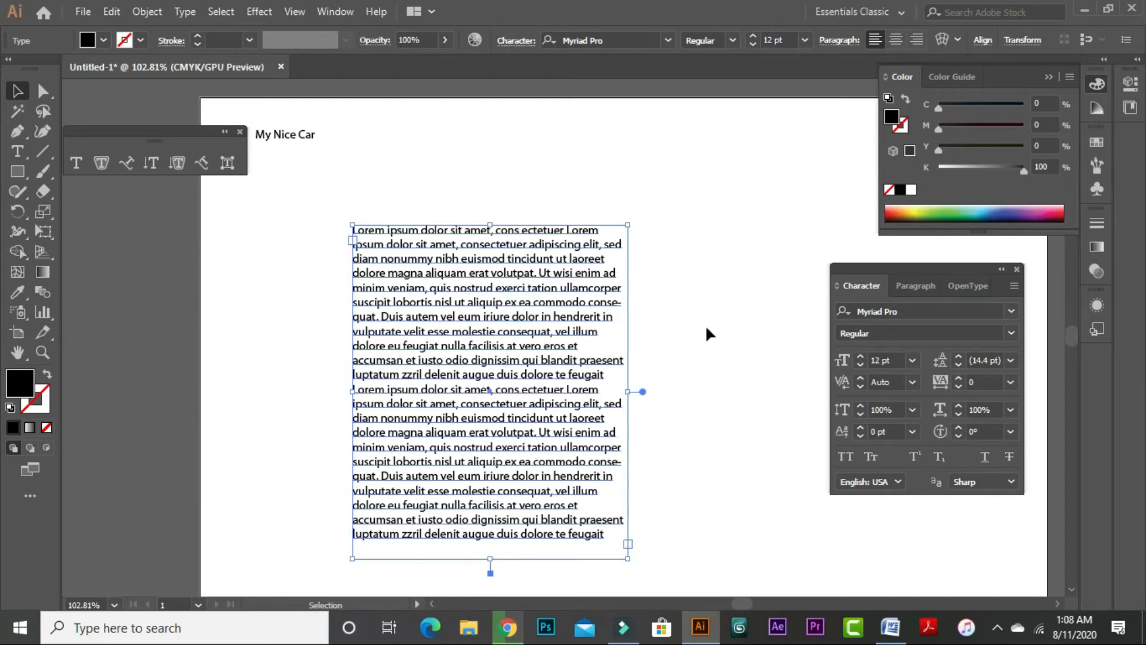
drag(490, 559, 493, 549)
click(731, 416)
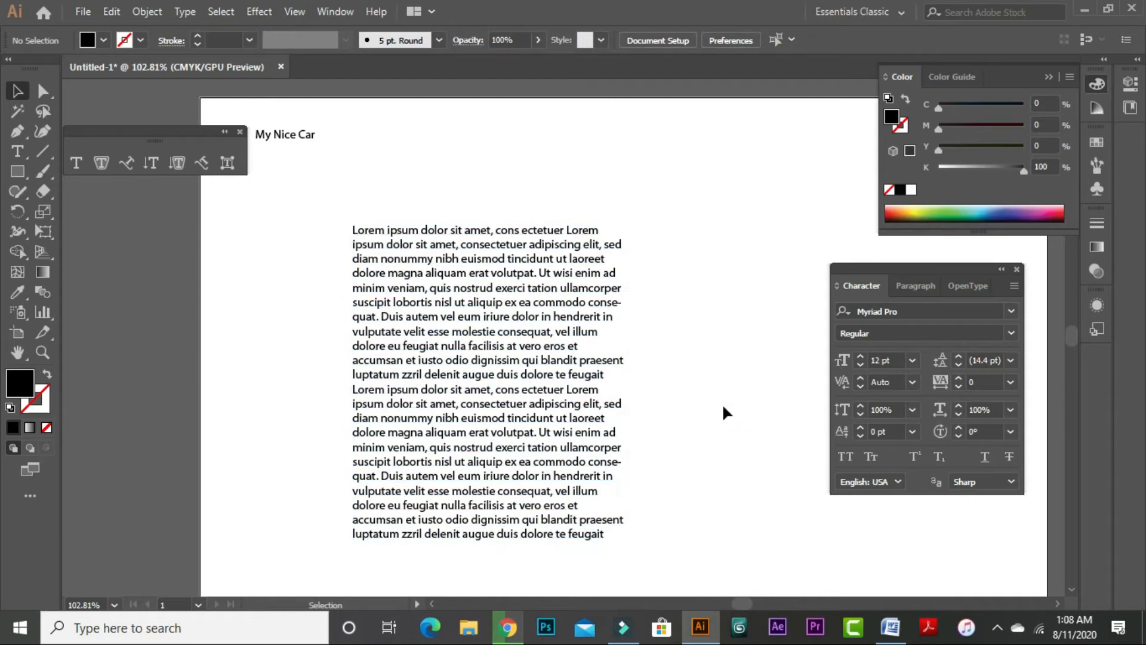
Resize the text box to about 4.6 in wide and about 3.6 in high, closely enclosing both paragraphs.
click(532, 349)
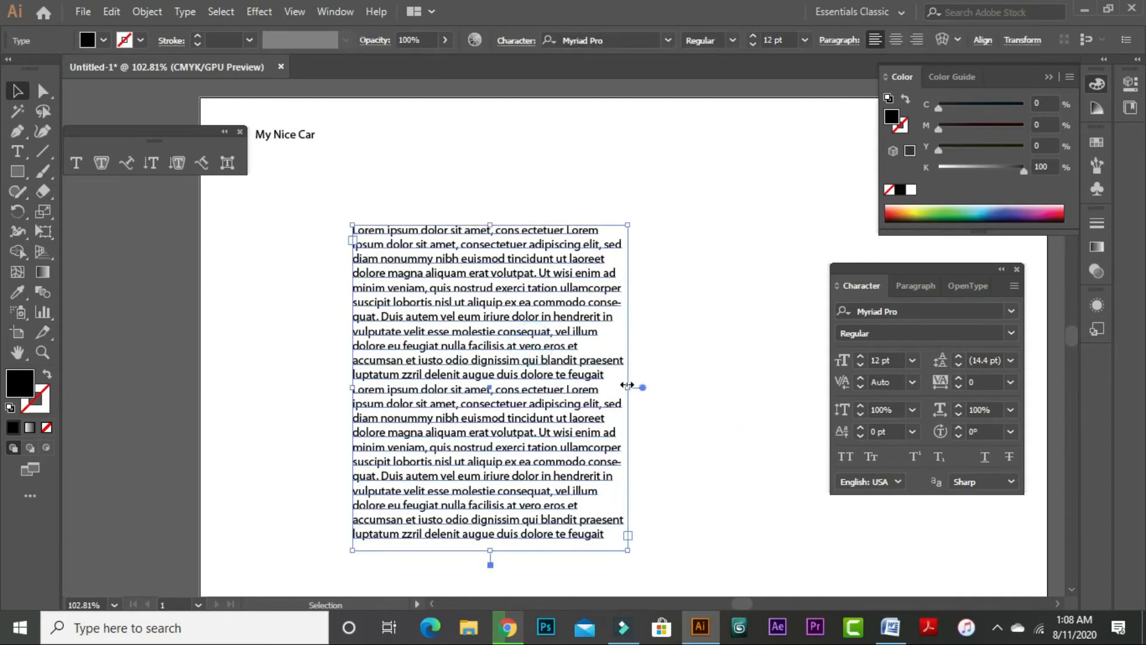
drag(626, 385, 687, 387)
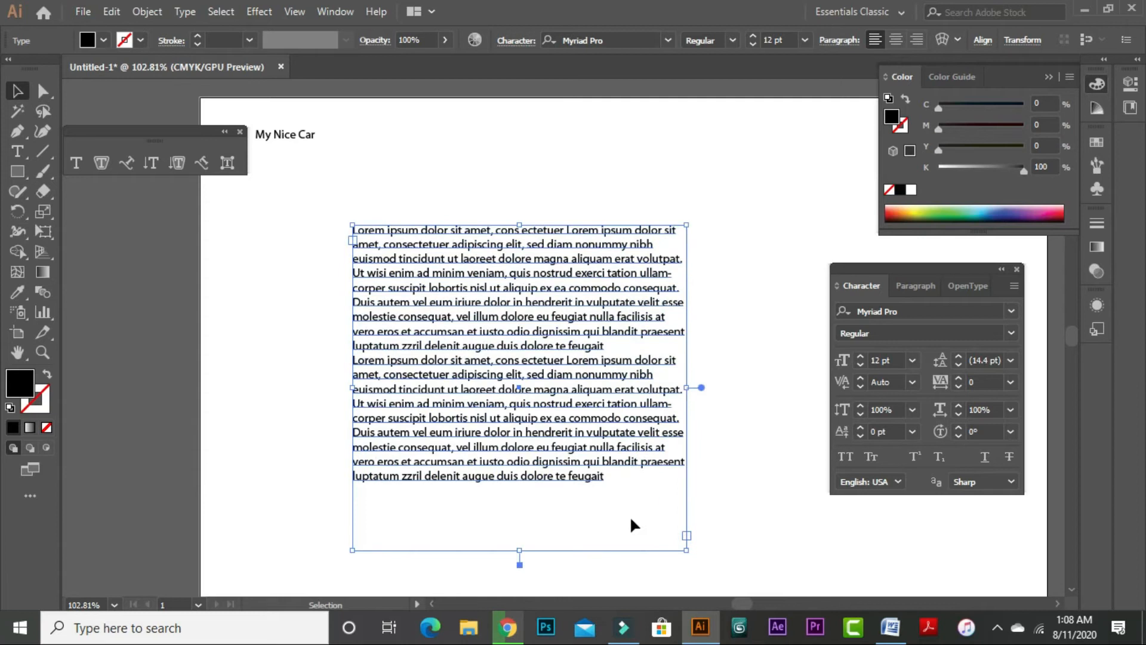
drag(518, 547, 529, 489)
click(676, 510)
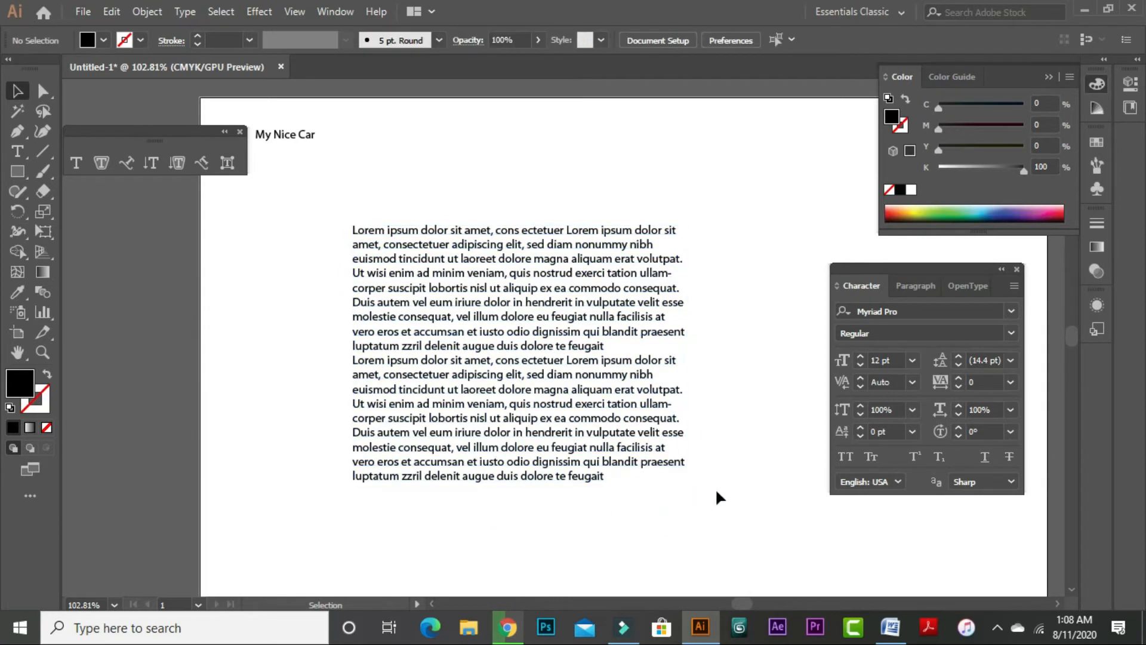
Set the text box's width to 5 in through Area Type Options.
click(549, 282)
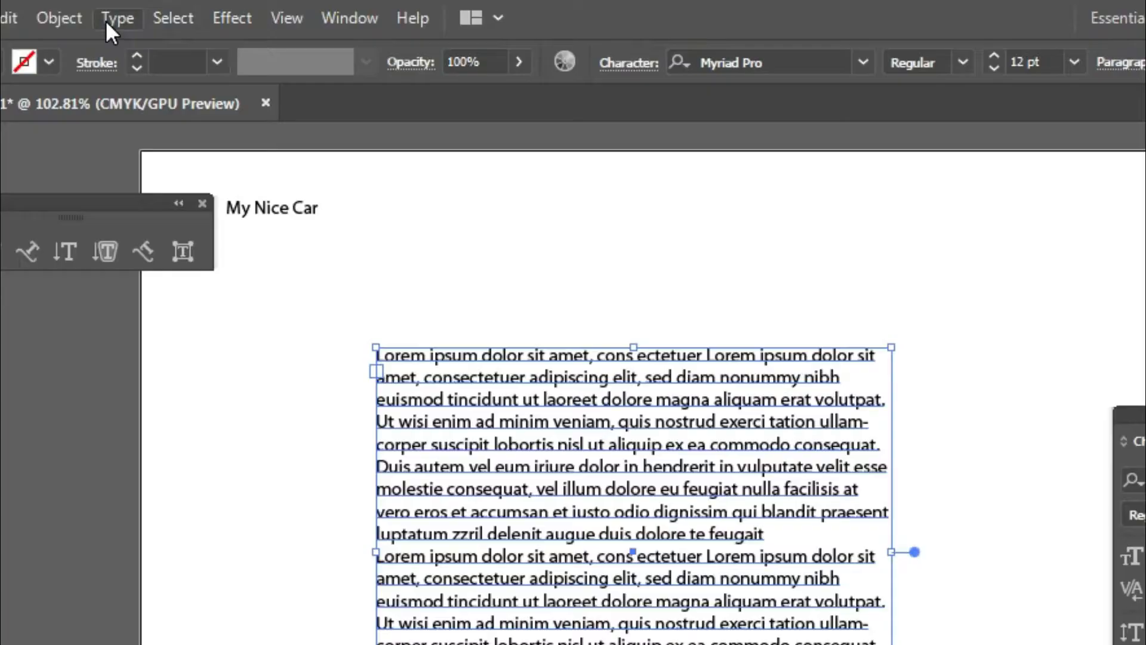
click(177, 14)
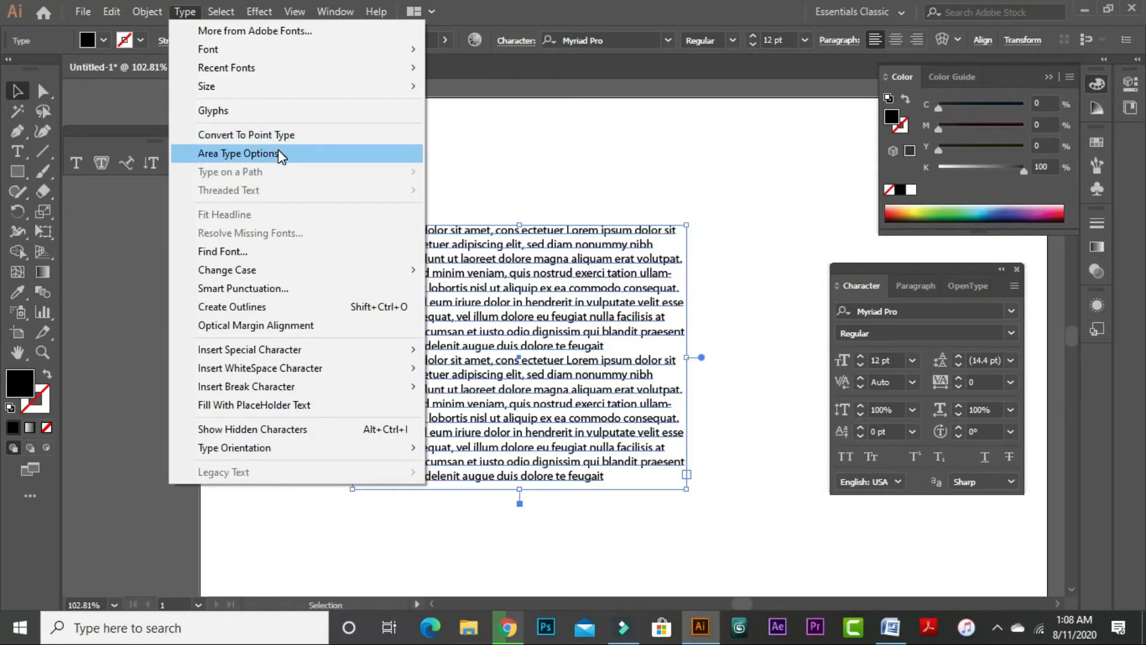
click(284, 155)
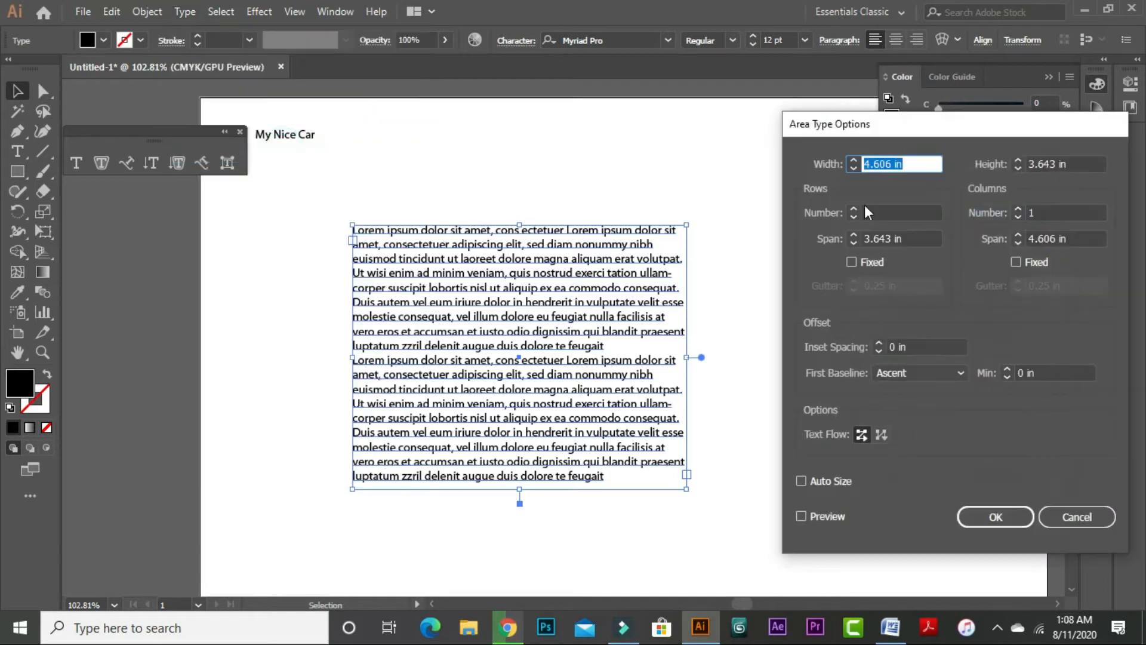
drag(1022, 127, 973, 136)
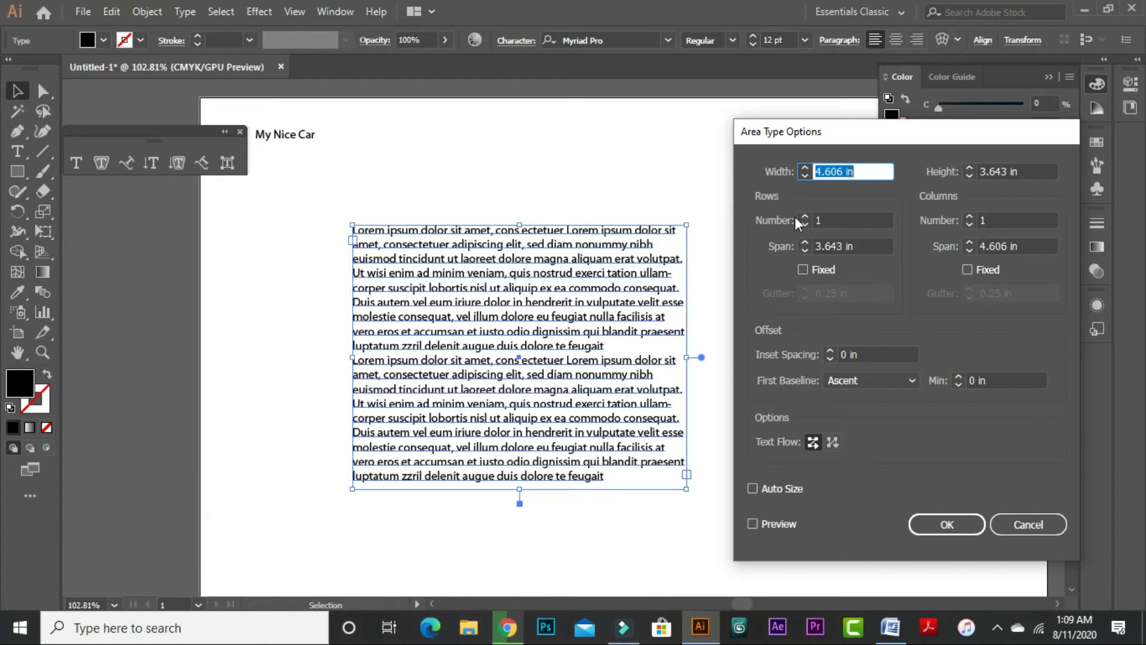
double_click(862, 171)
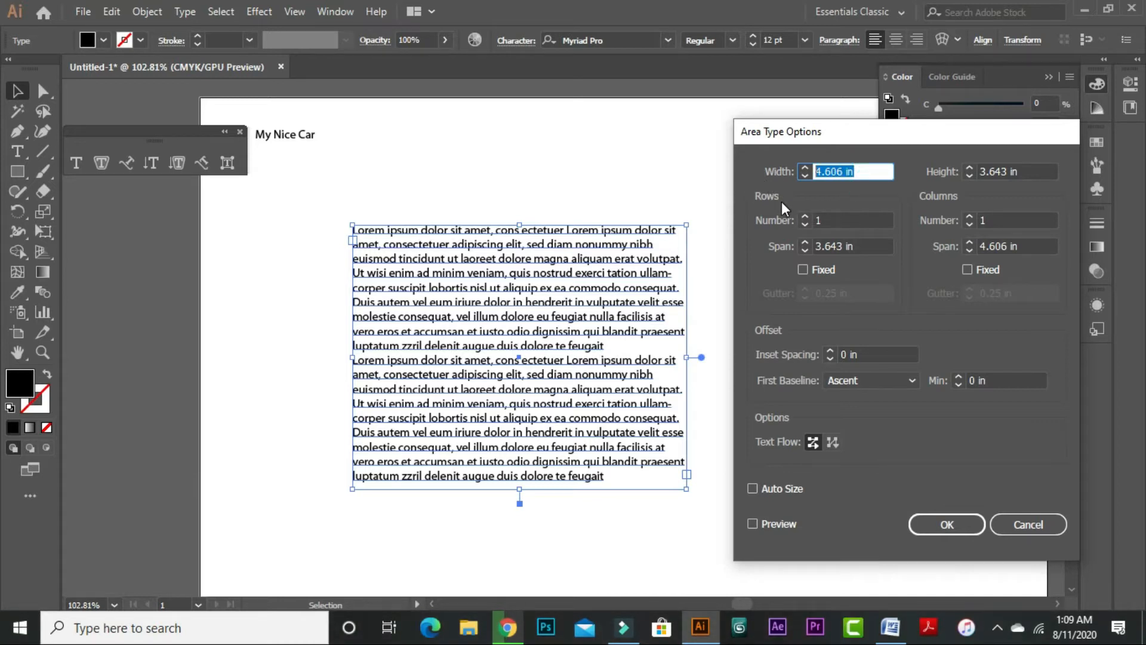
text(5)
key(Return)
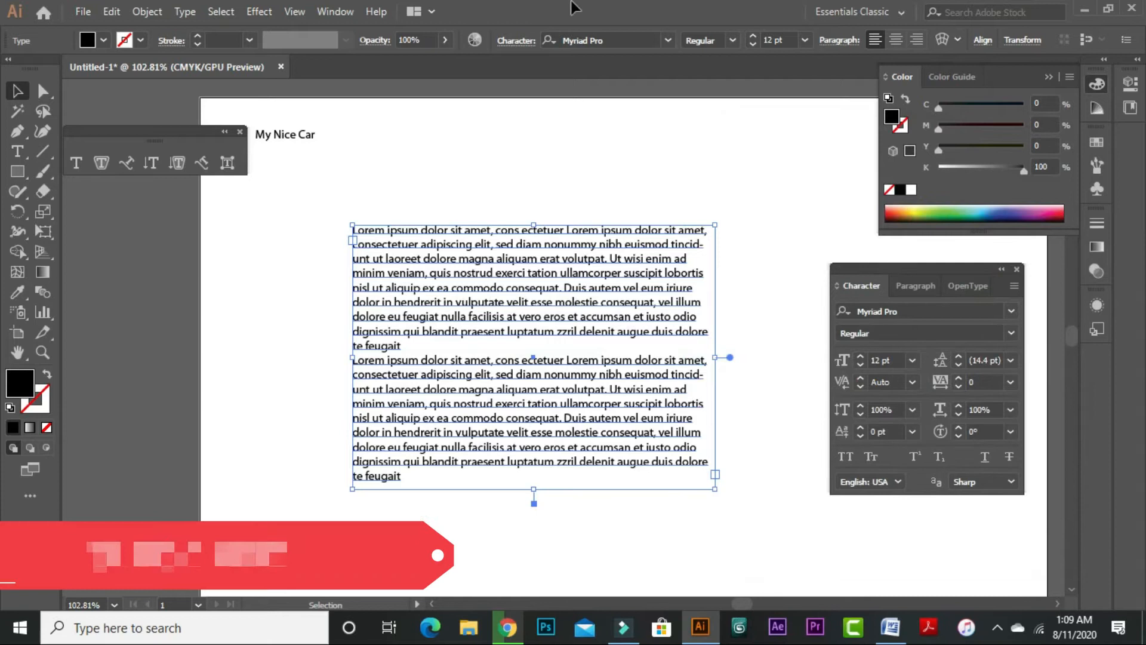
Set the Lorem ipsum text box's height to 5 in through Area Type Options, with the preview on.
click(186, 11)
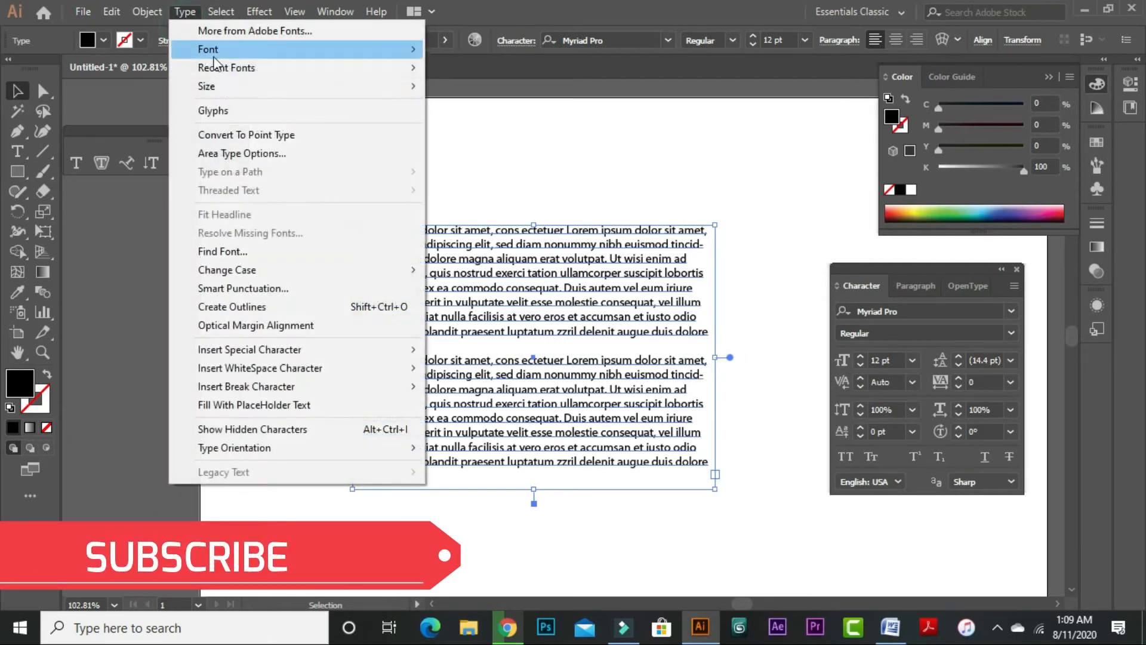
click(249, 156)
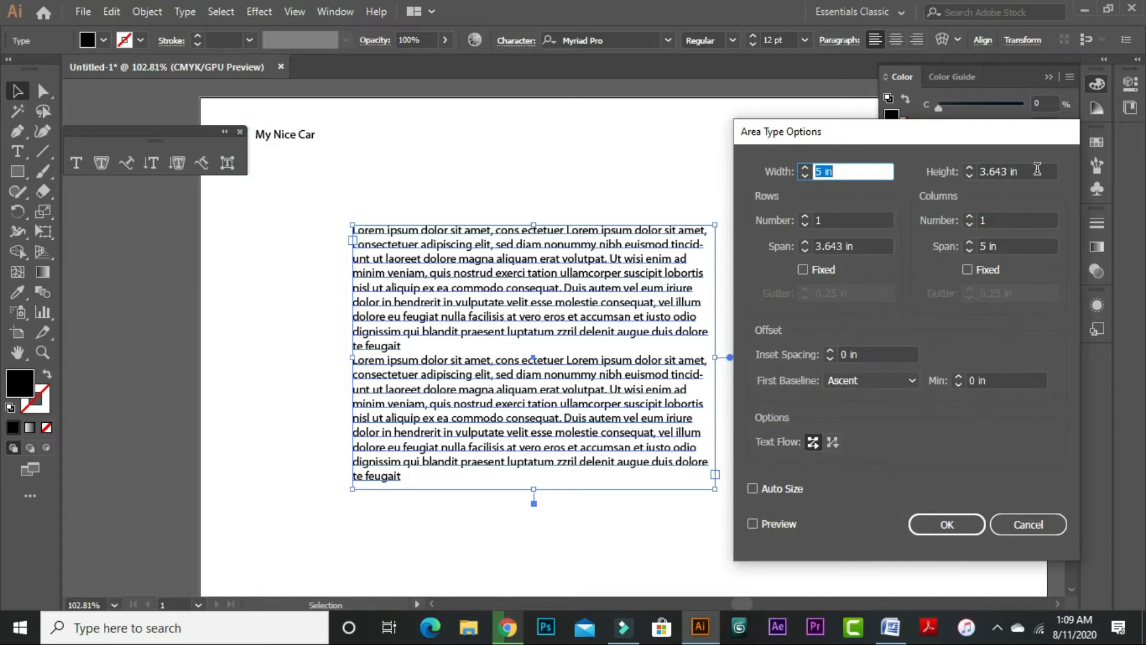
key(Tab)
text(5)
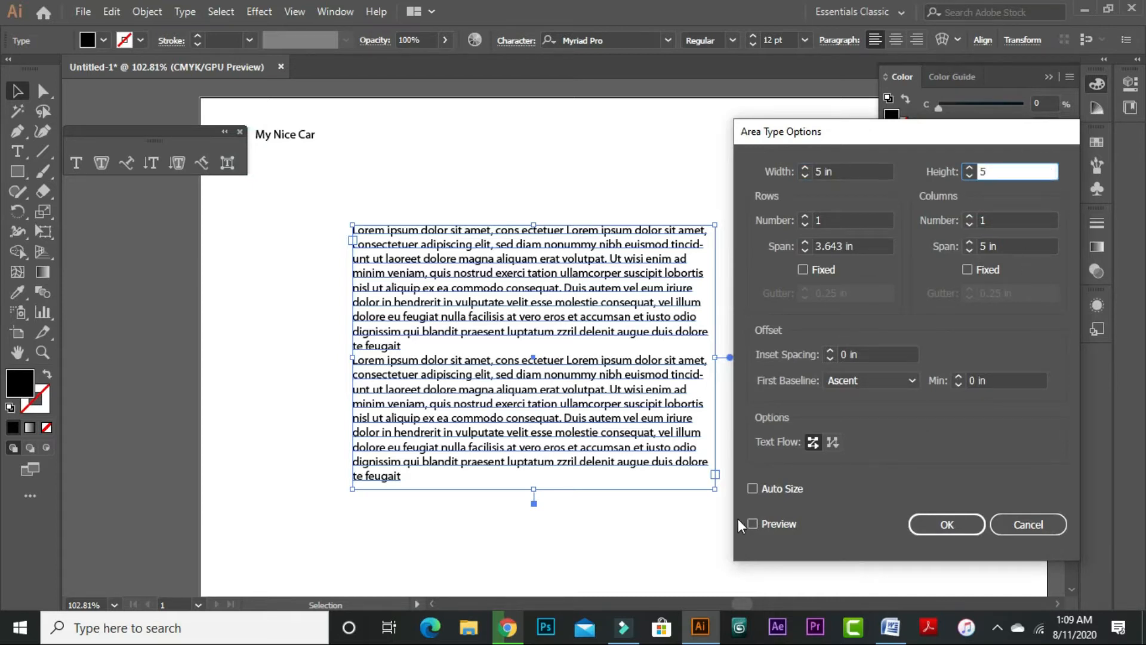
click(753, 523)
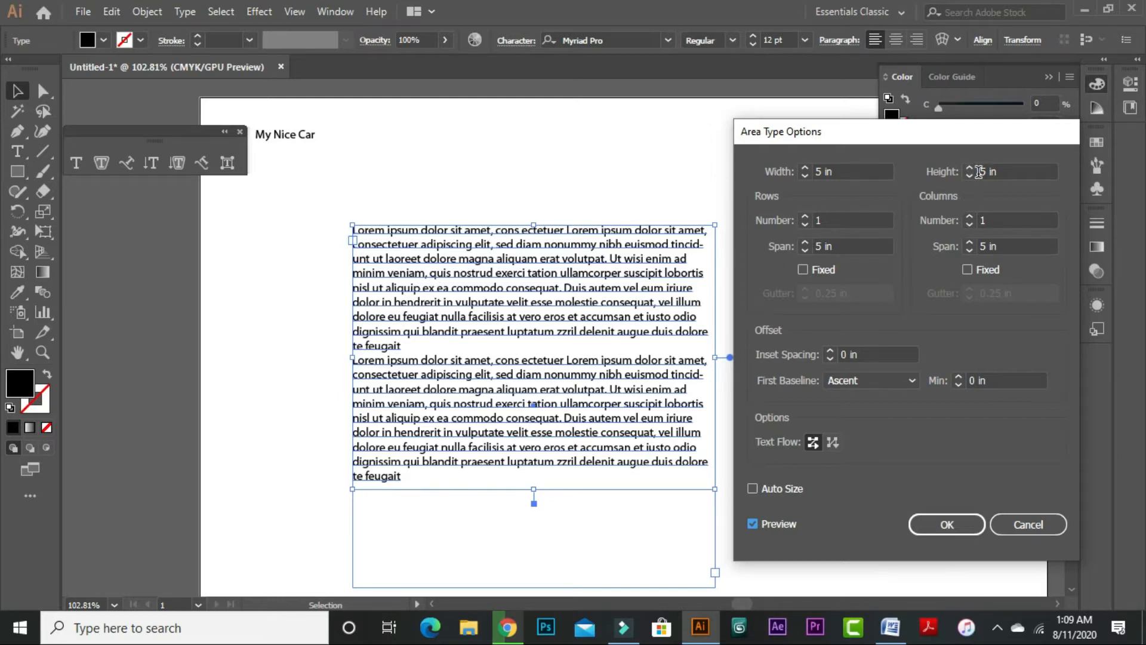
Set the text box's height to 4 in and refresh the preview.
click(1013, 171)
drag(1013, 171, 970, 171)
text(4)
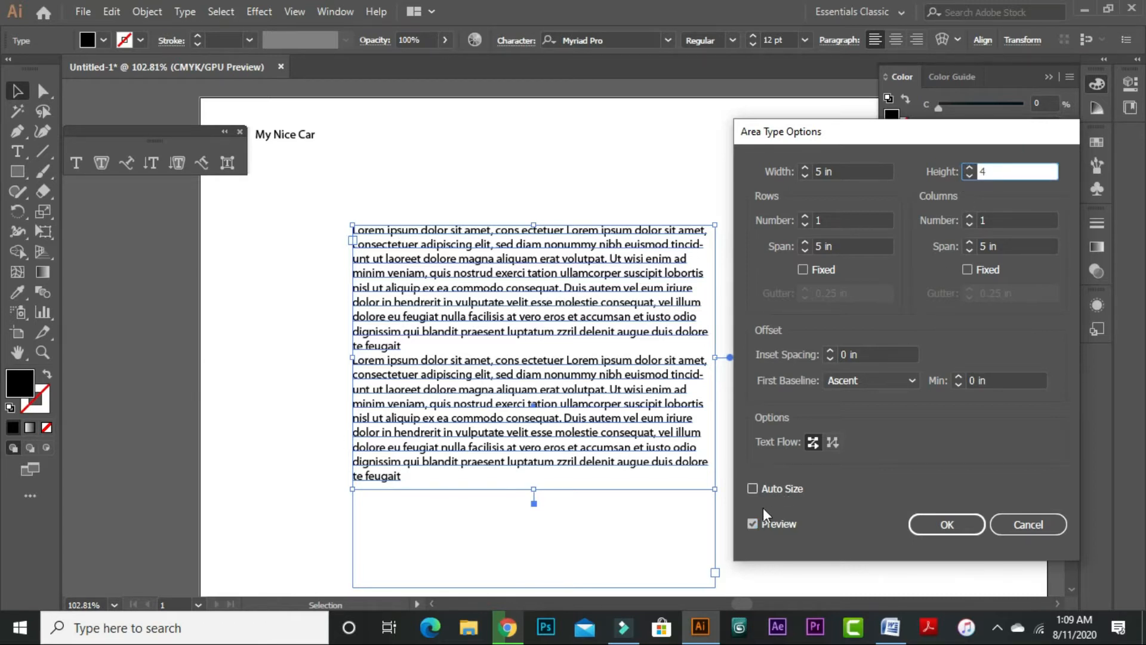
click(752, 524)
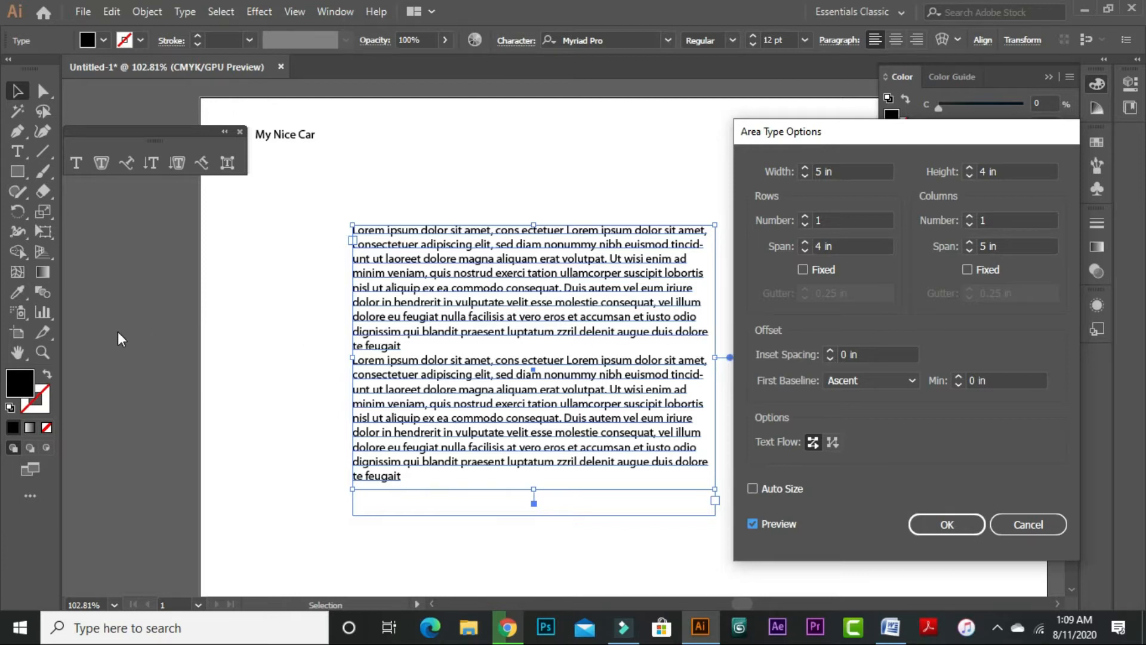
Preview the text box with two and three rows, and return the number of rows to 1.
click(804, 217)
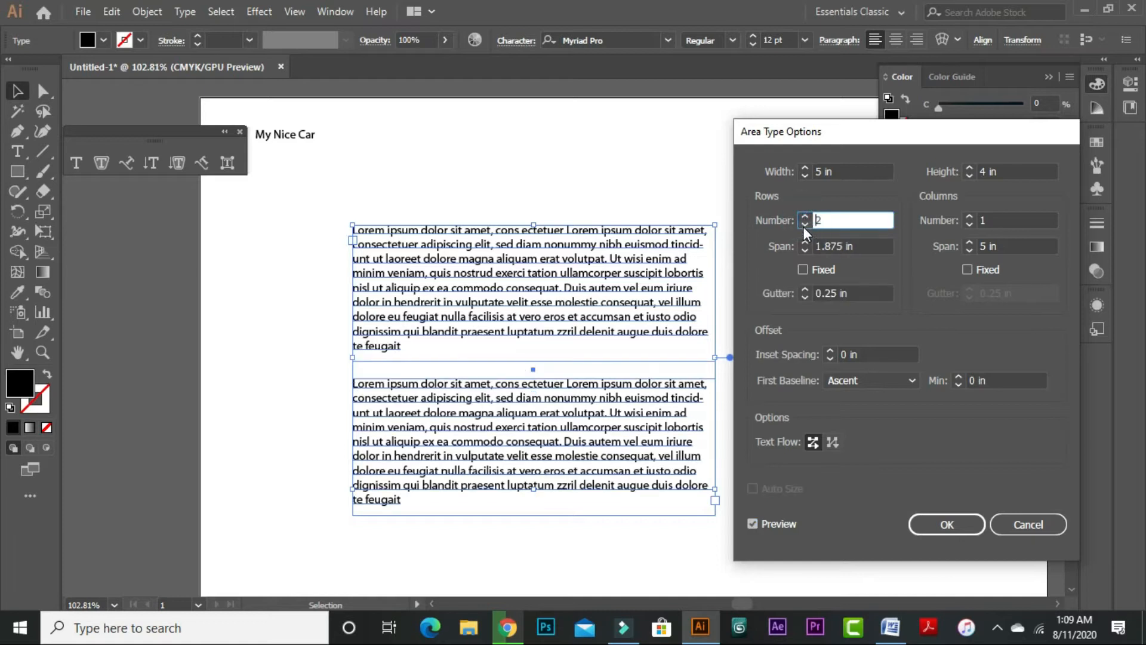
double_click(818, 220)
text(3)
double_click(817, 220)
text(1)
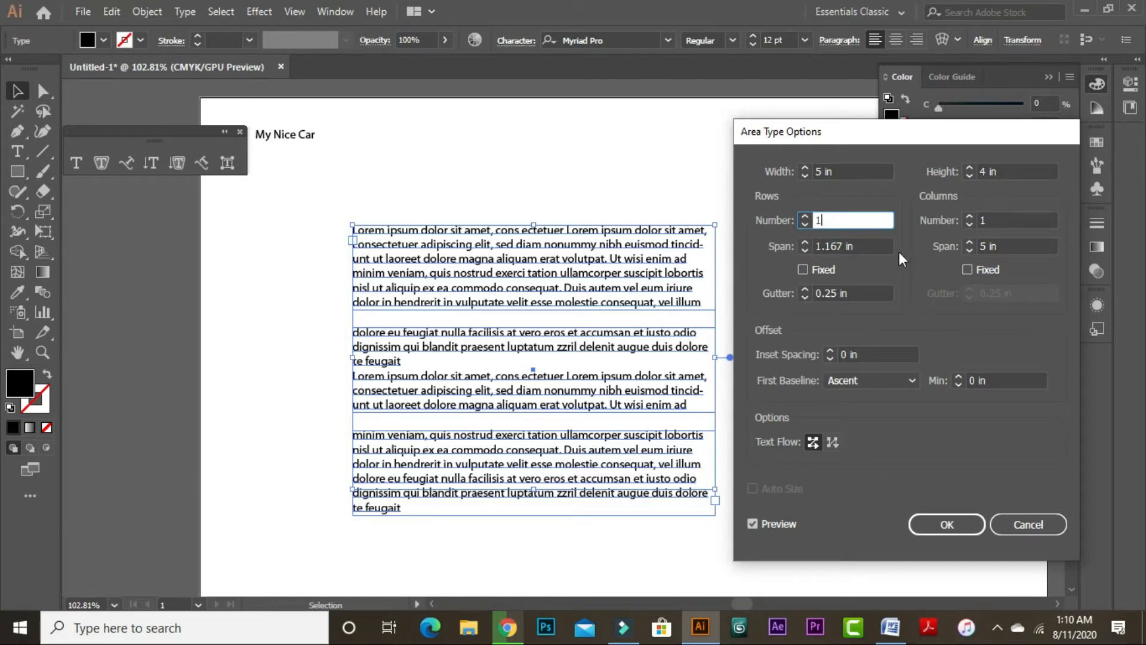
click(753, 524)
click(753, 524)
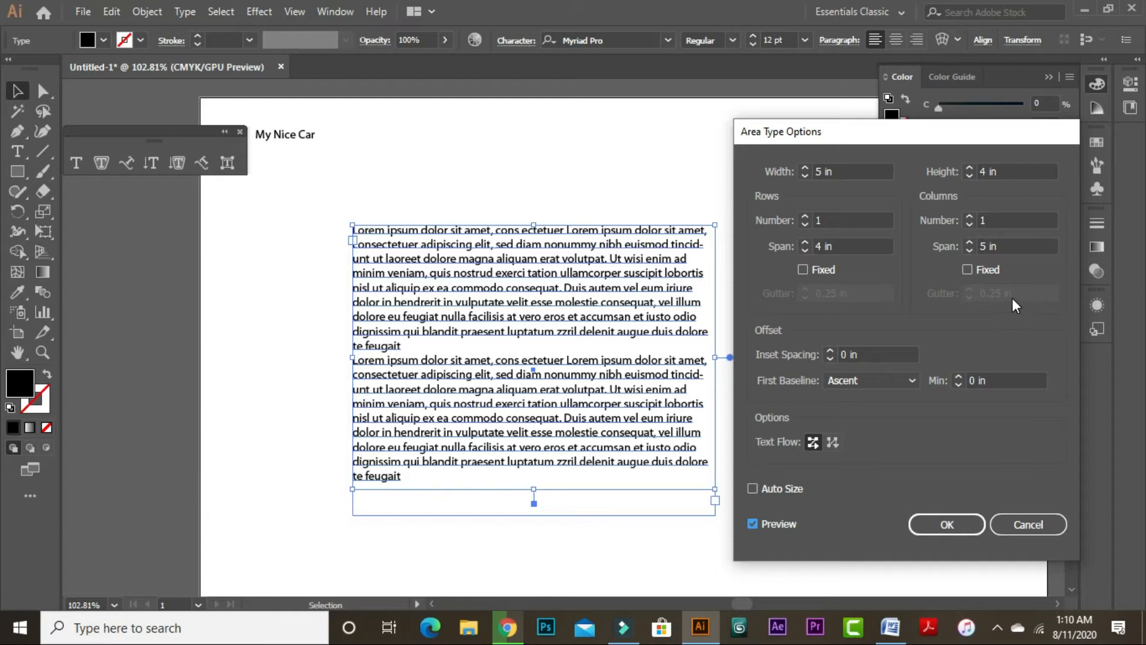
Split the text box into 2 columns and set the column span to 2.813 in.
click(969, 217)
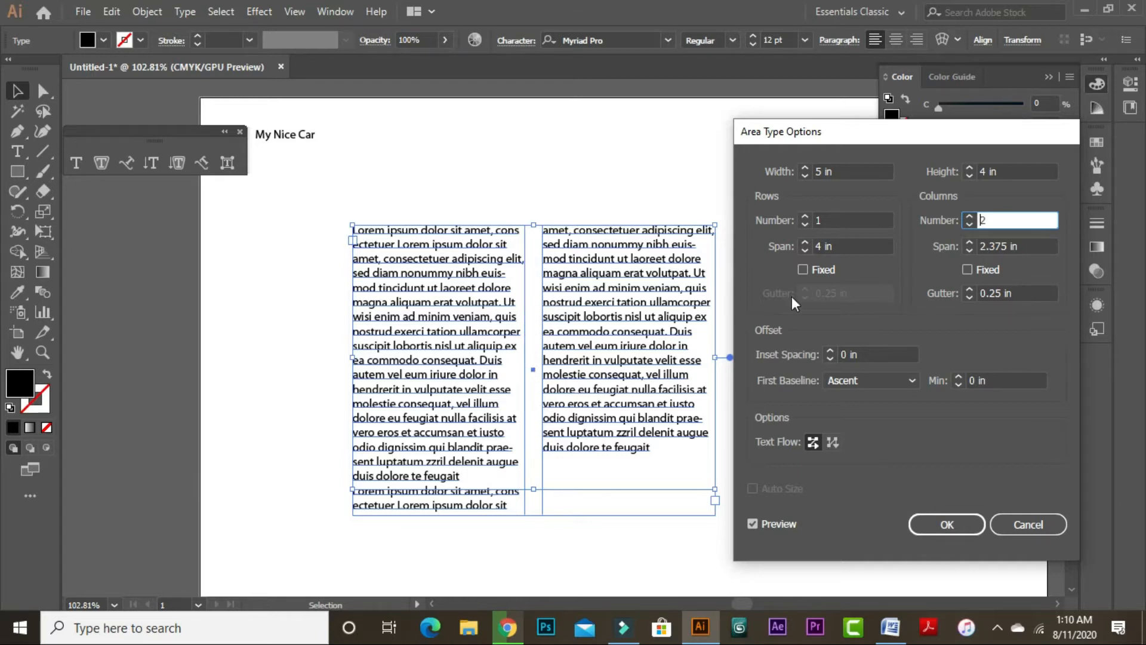
click(970, 242)
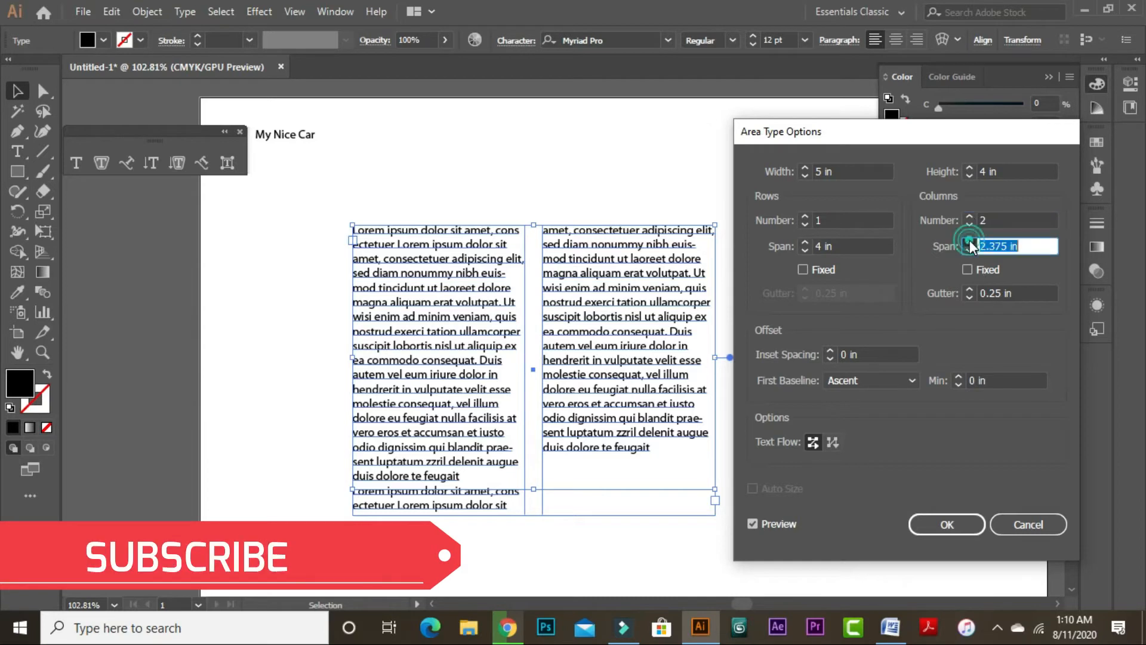
click(970, 242)
click(969, 242)
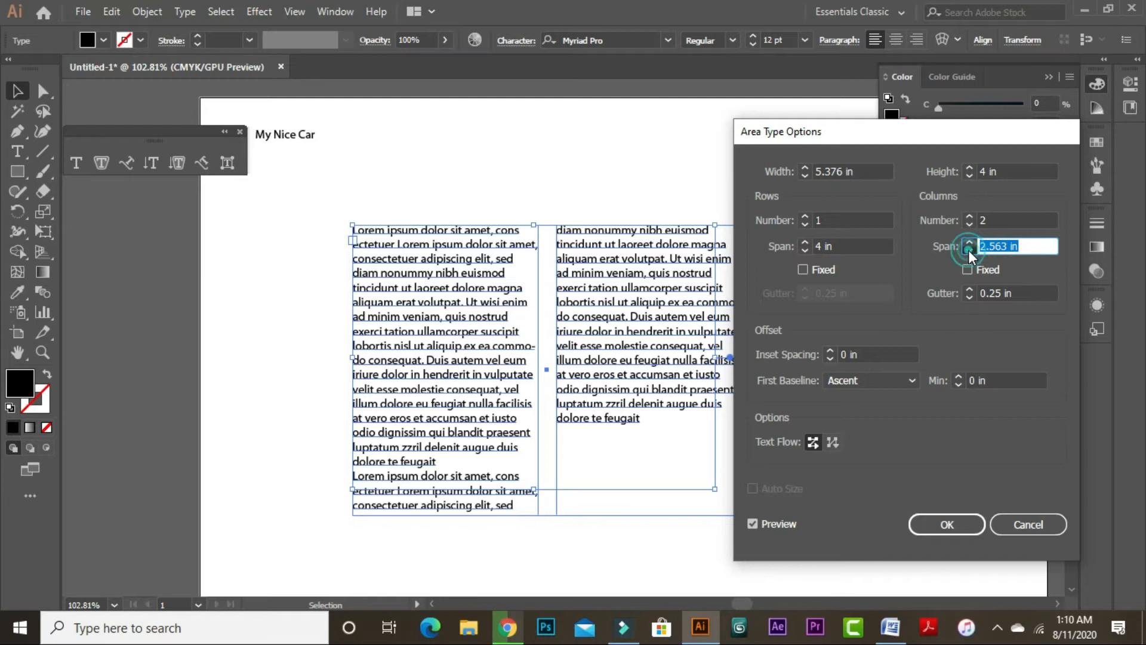
click(970, 243)
click(969, 243)
click(970, 242)
click(970, 242)
click(970, 242)
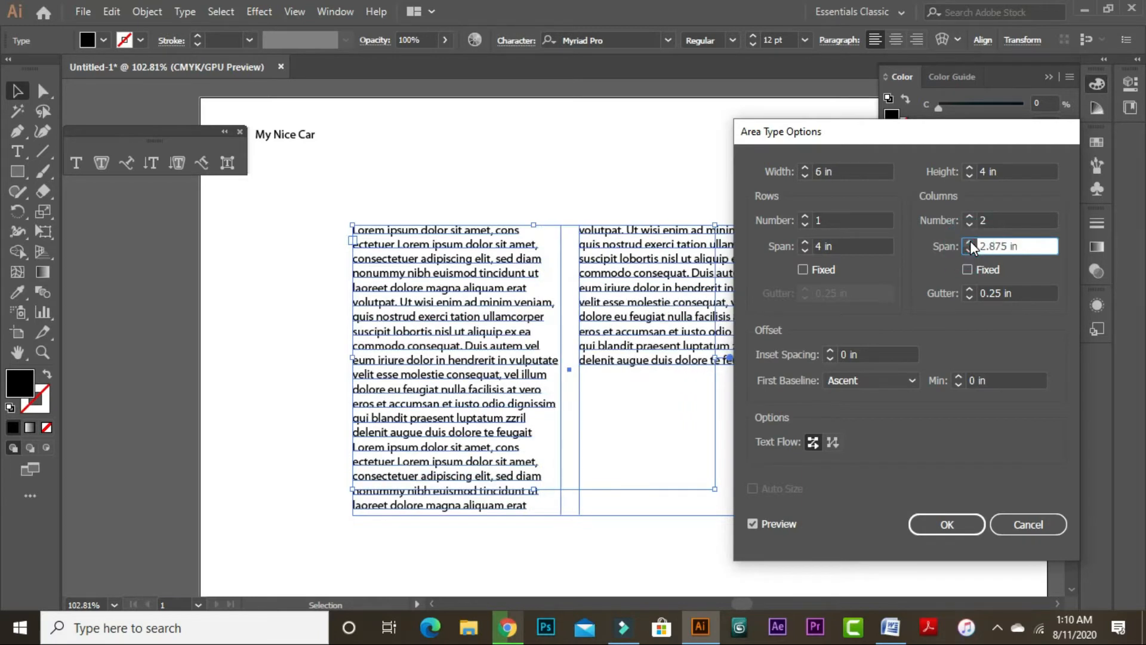
click(970, 249)
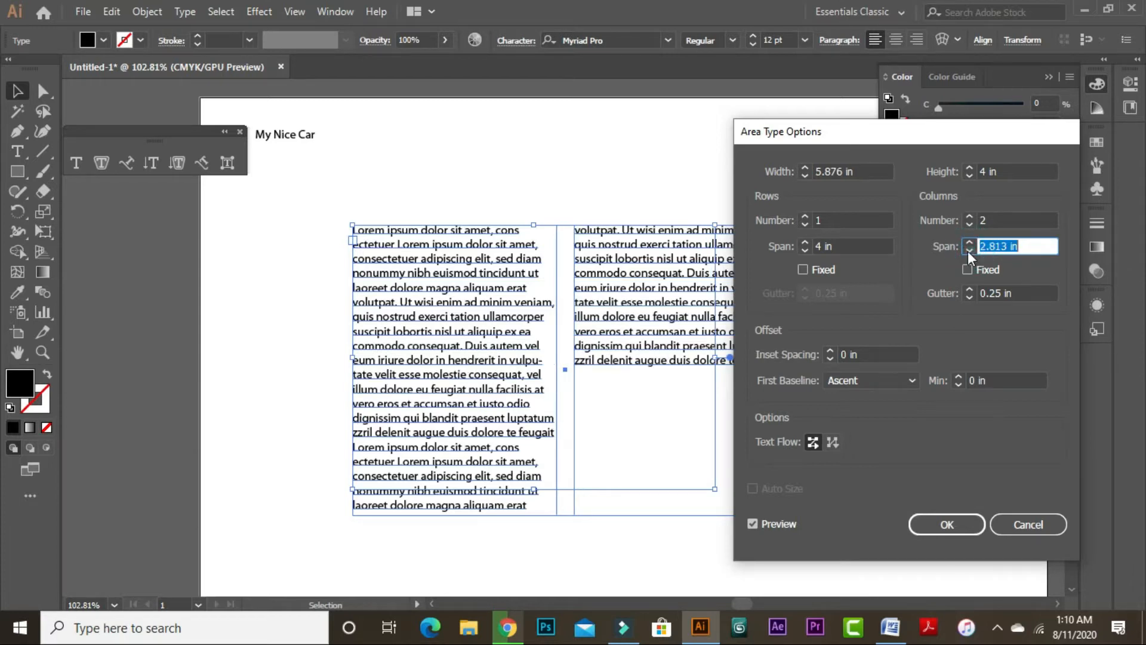
Compare the text box with the preview off and on, moving the options dialog clear of the second column.
click(753, 524)
click(752, 524)
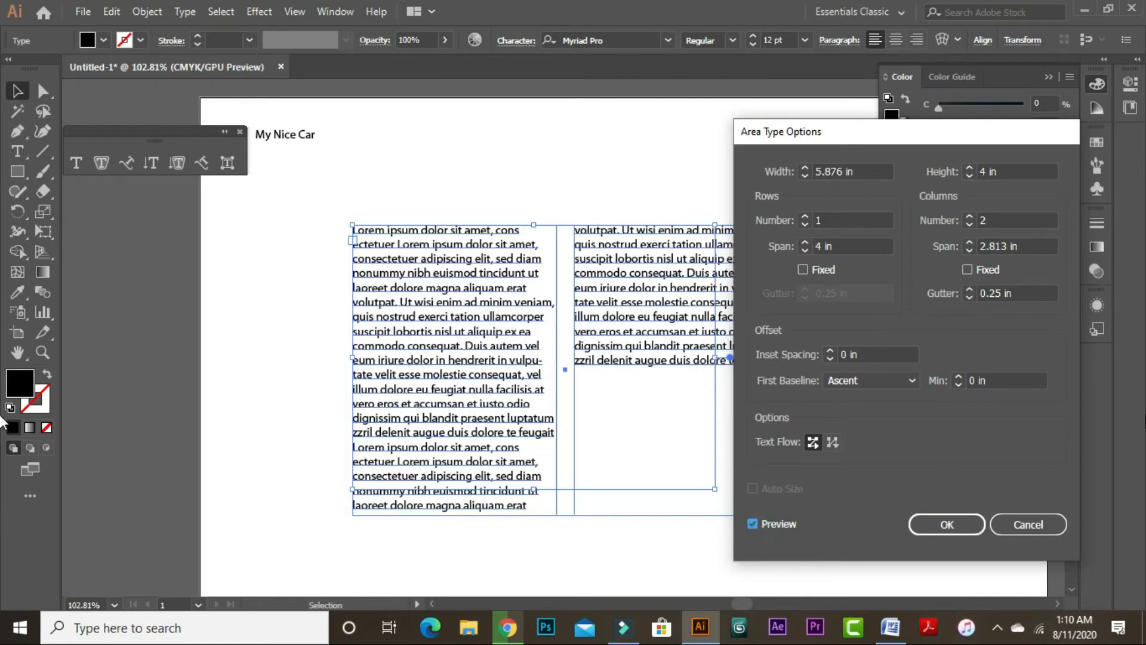
click(685, 369)
click(752, 524)
drag(888, 145, 960, 142)
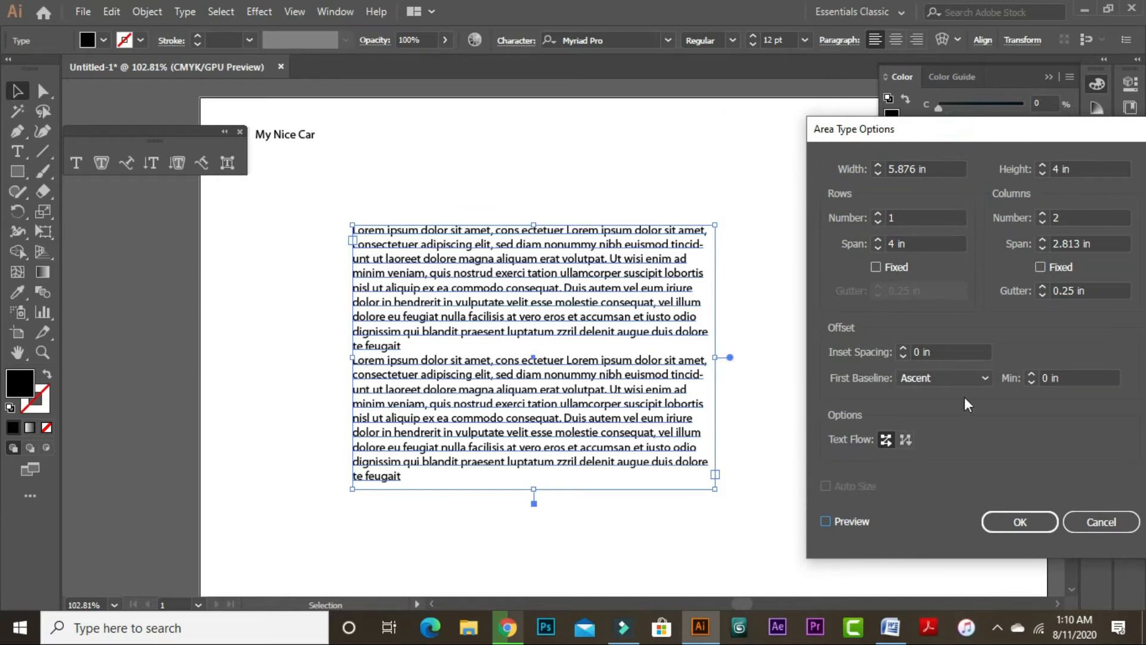
click(836, 523)
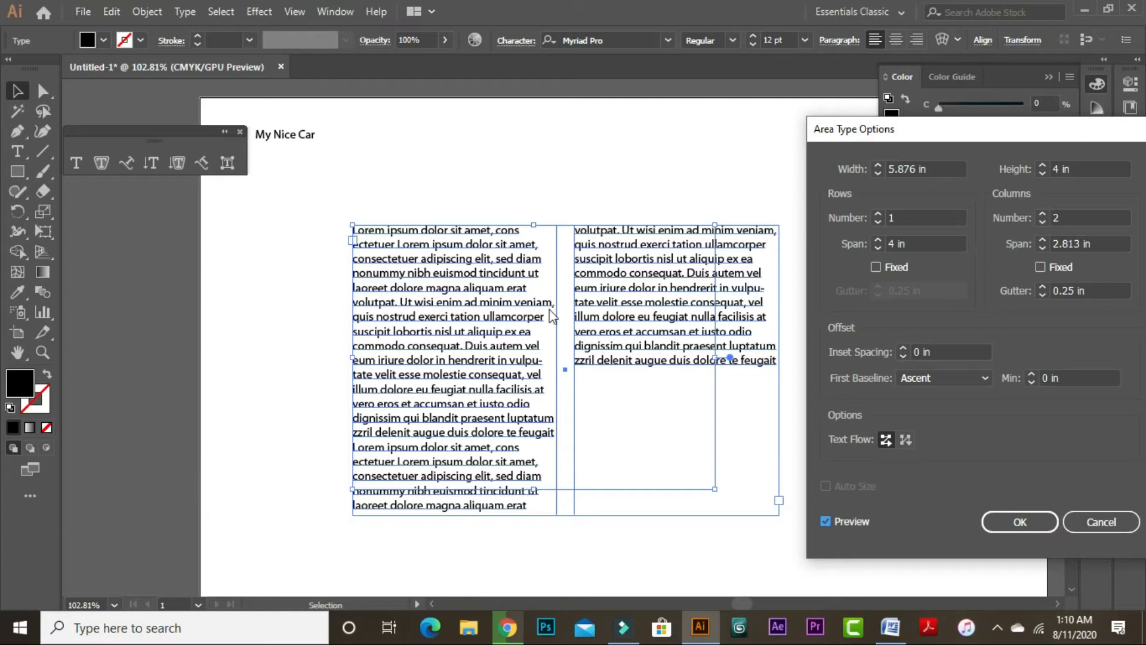
Increase the column span to 3.063 in and apply the area type settings.
click(1044, 248)
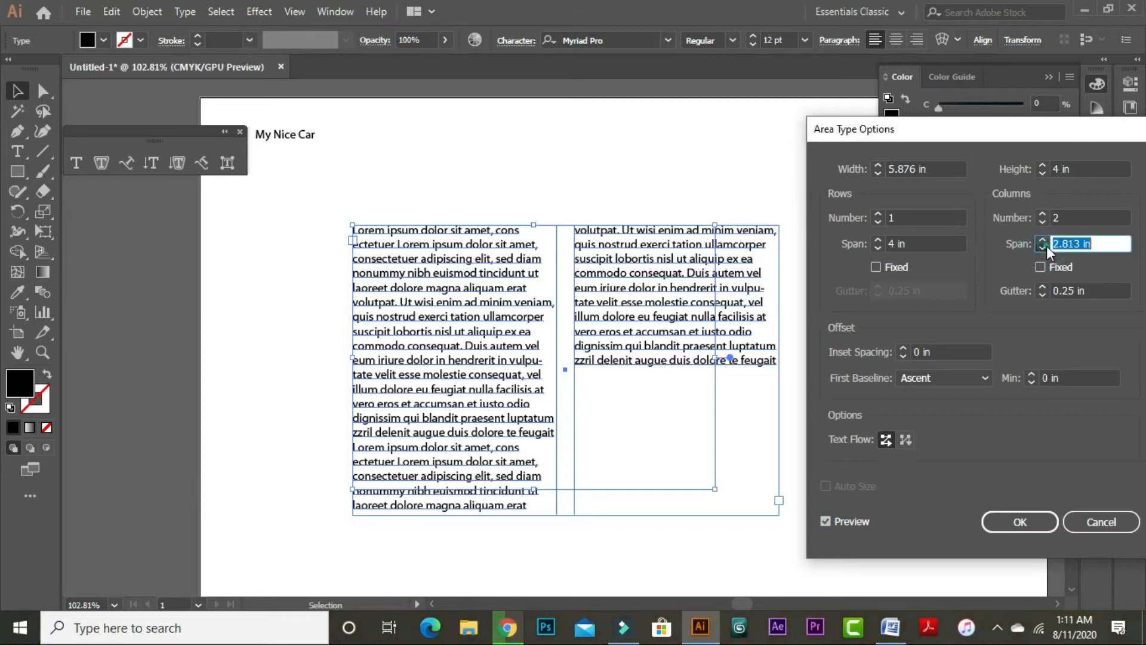
click(1043, 241)
click(1043, 241)
click(1042, 247)
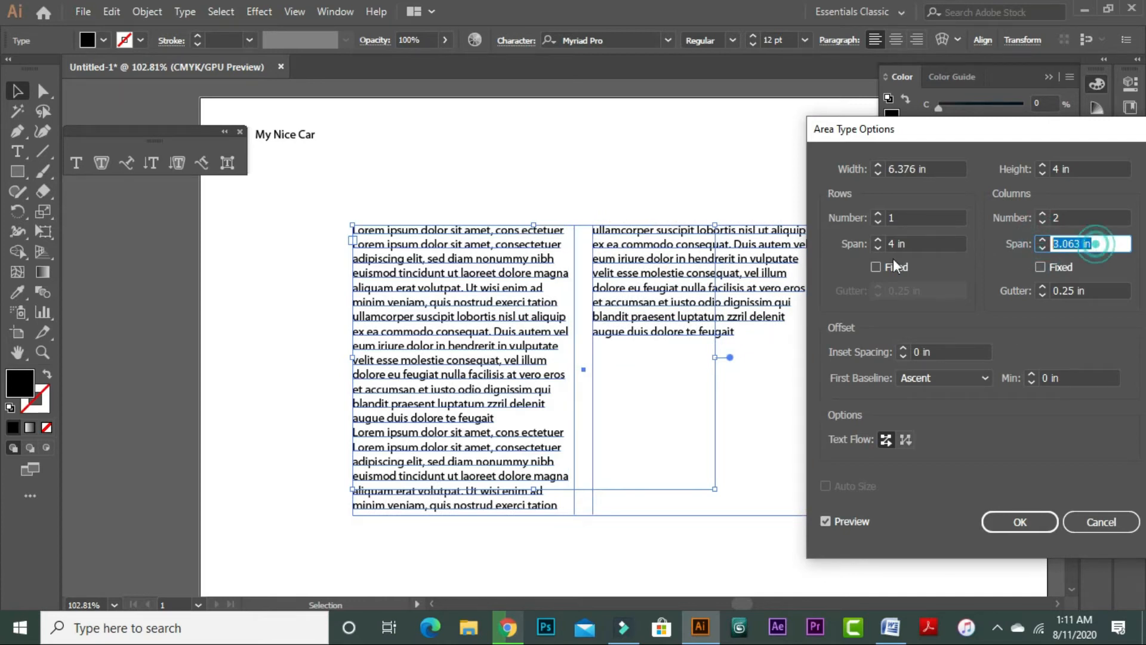
key(Return)
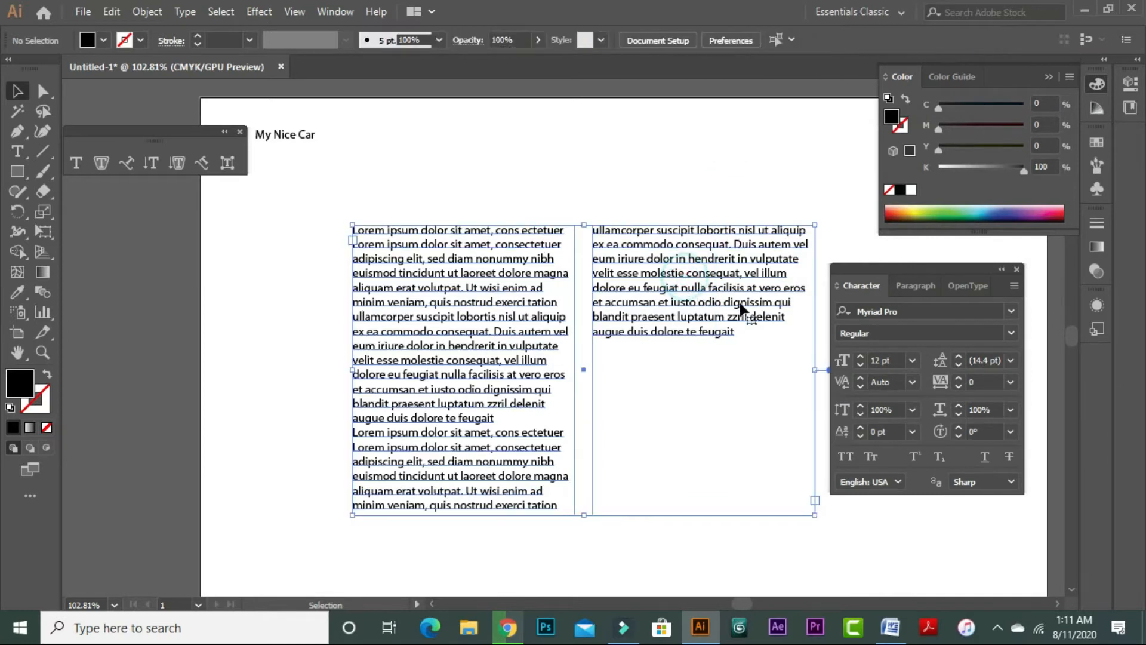
click(186, 11)
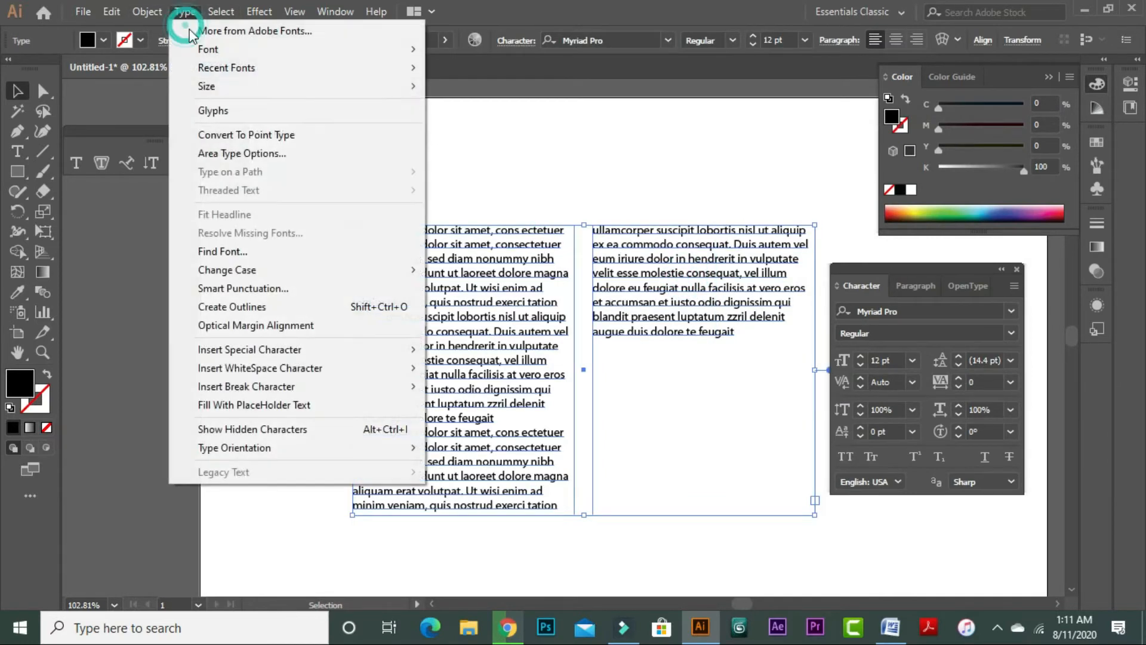
click(251, 154)
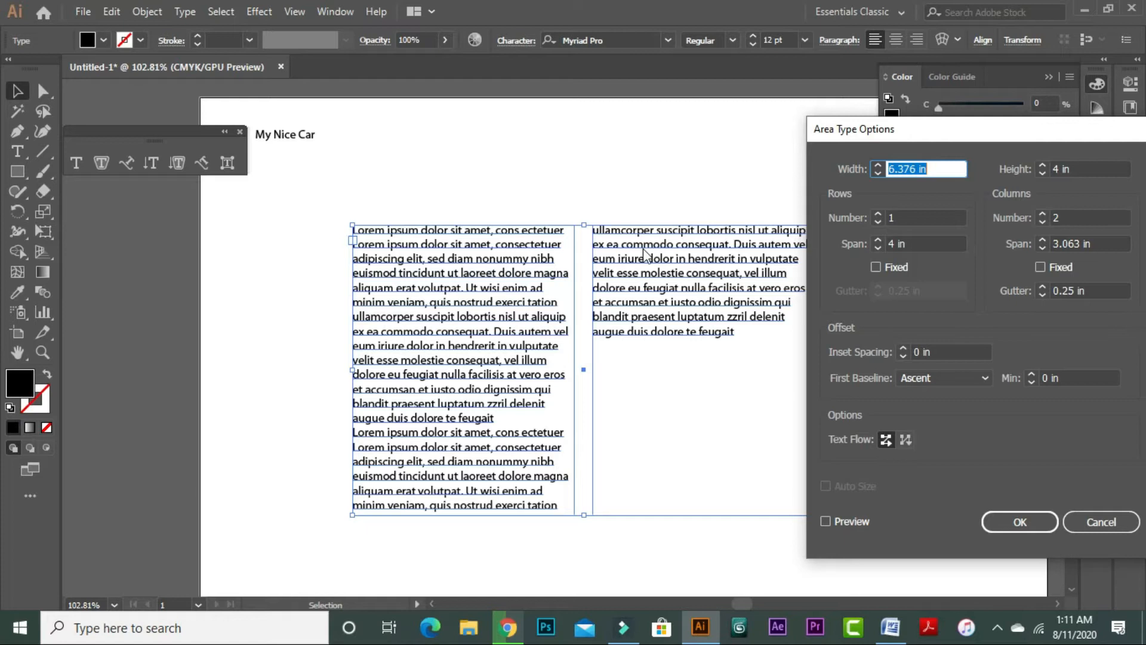
drag(993, 153, 1024, 164)
key(BackSpace)
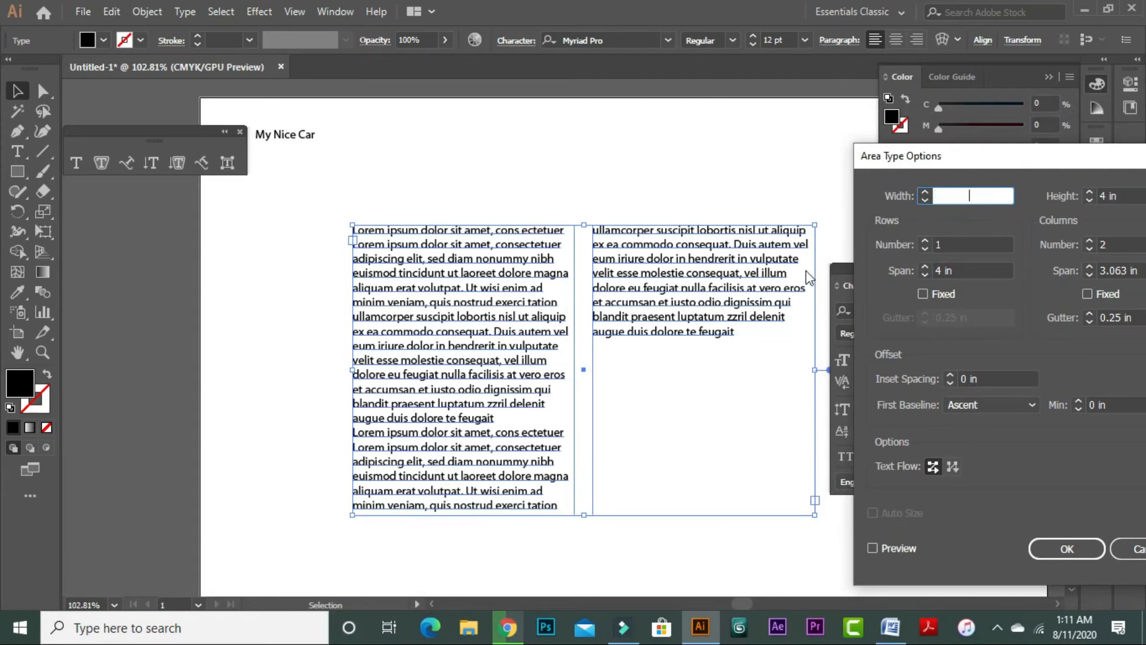
click(1128, 549)
Undo the two-column layout, then move the text box left so it sits below "My Nice Car", with the panels hidden.
click(703, 543)
click(593, 297)
drag(732, 324, 504, 244)
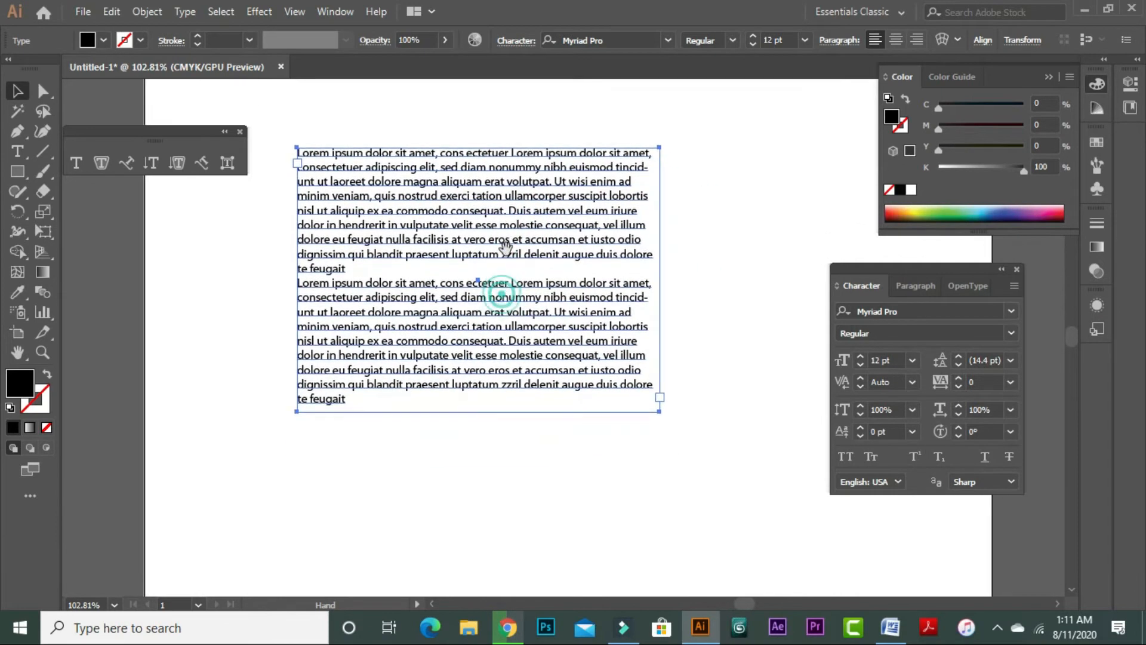
drag(509, 304, 418, 288)
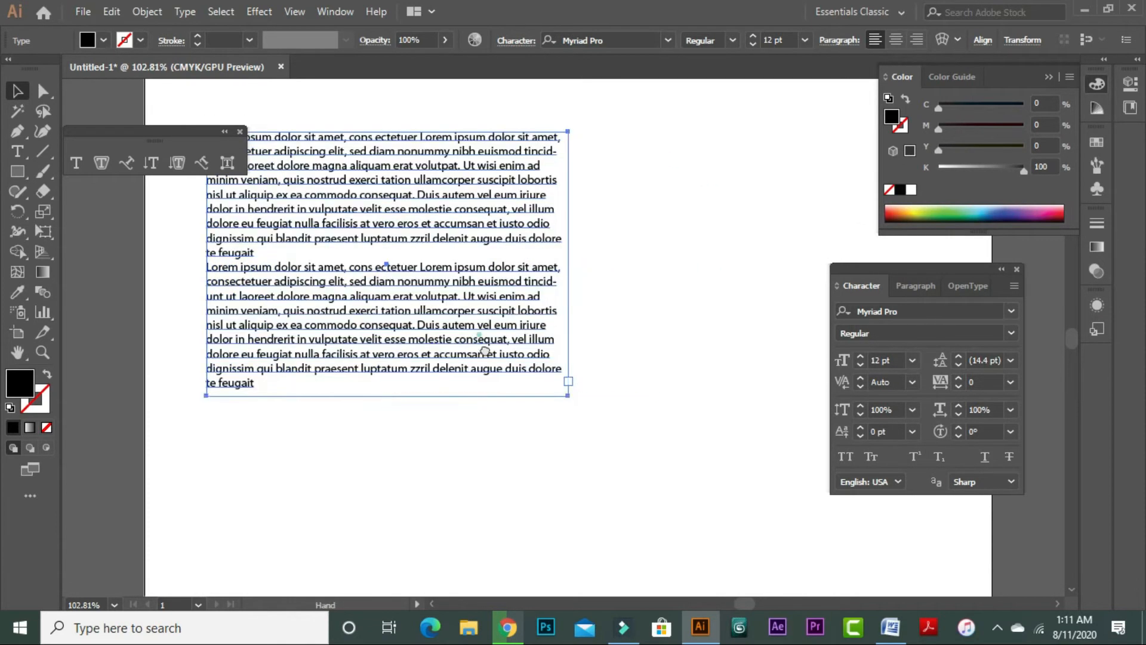
key(Tab)
drag(614, 456, 647, 393)
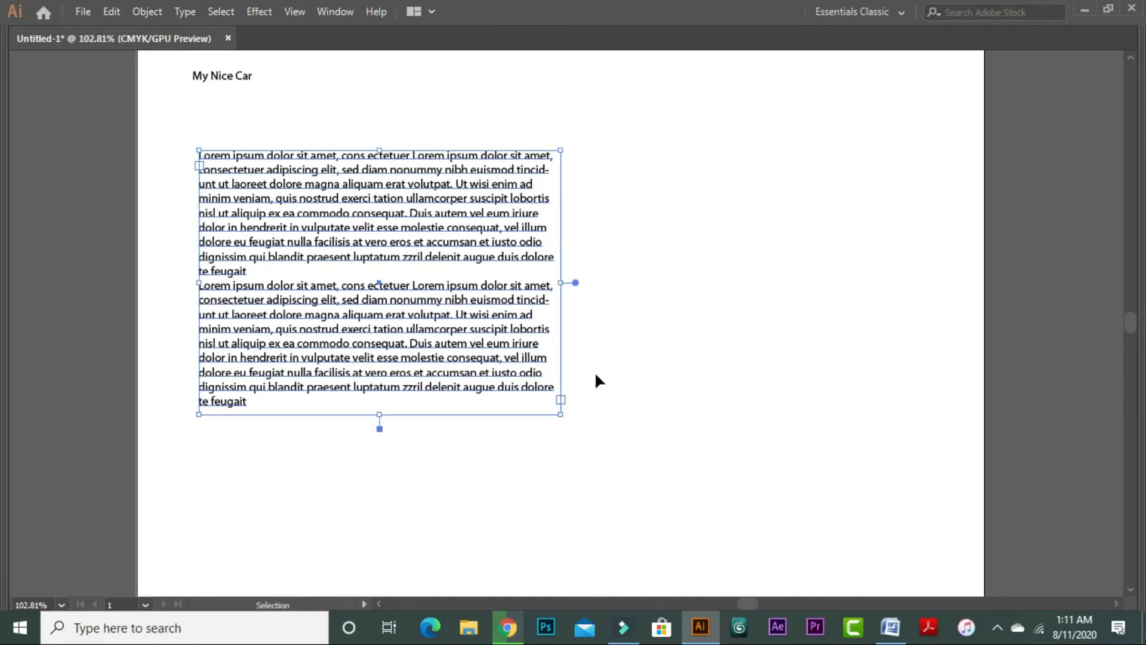
Split the text box into 2 columns through Area Type Options, with the preview on.
click(185, 12)
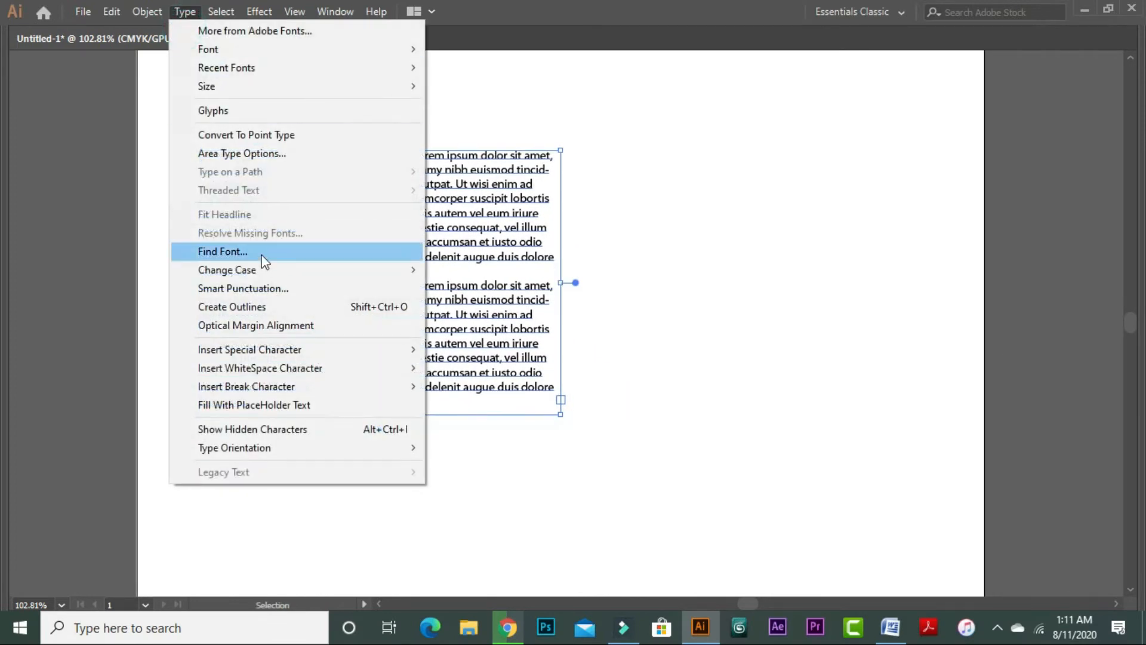
click(273, 149)
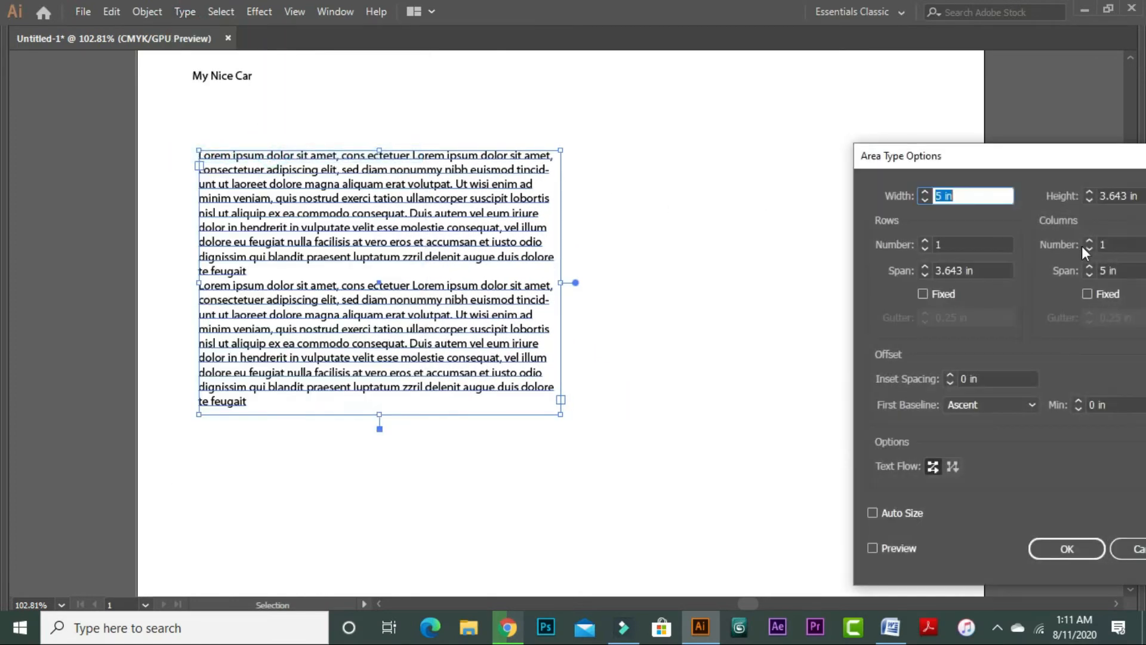
drag(1040, 157, 855, 103)
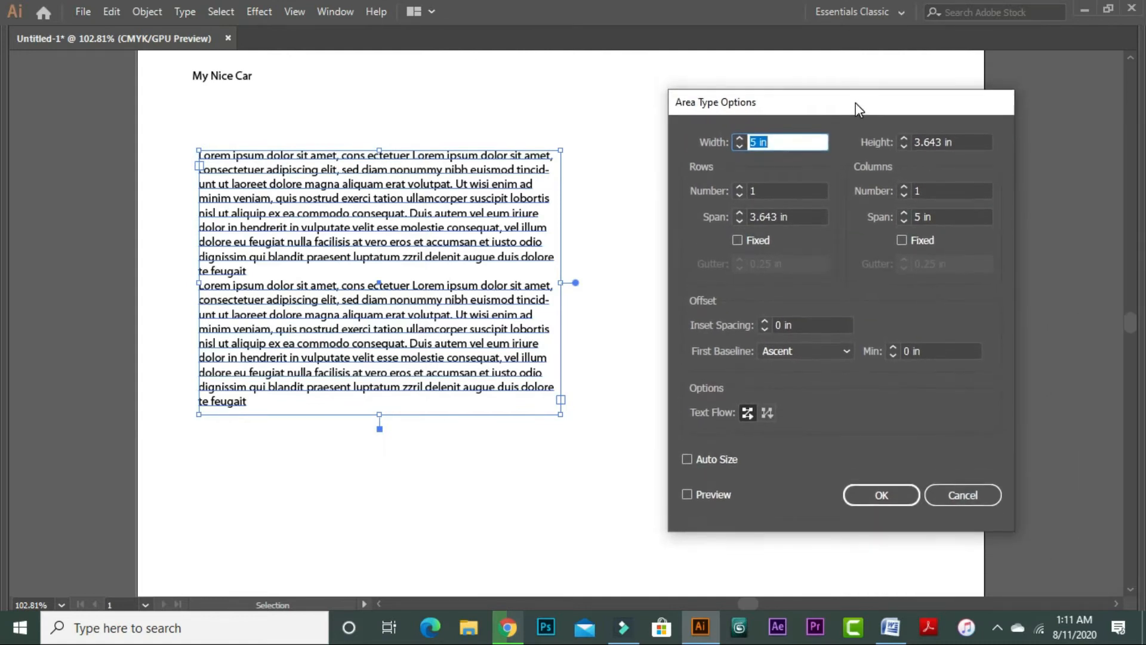
click(905, 187)
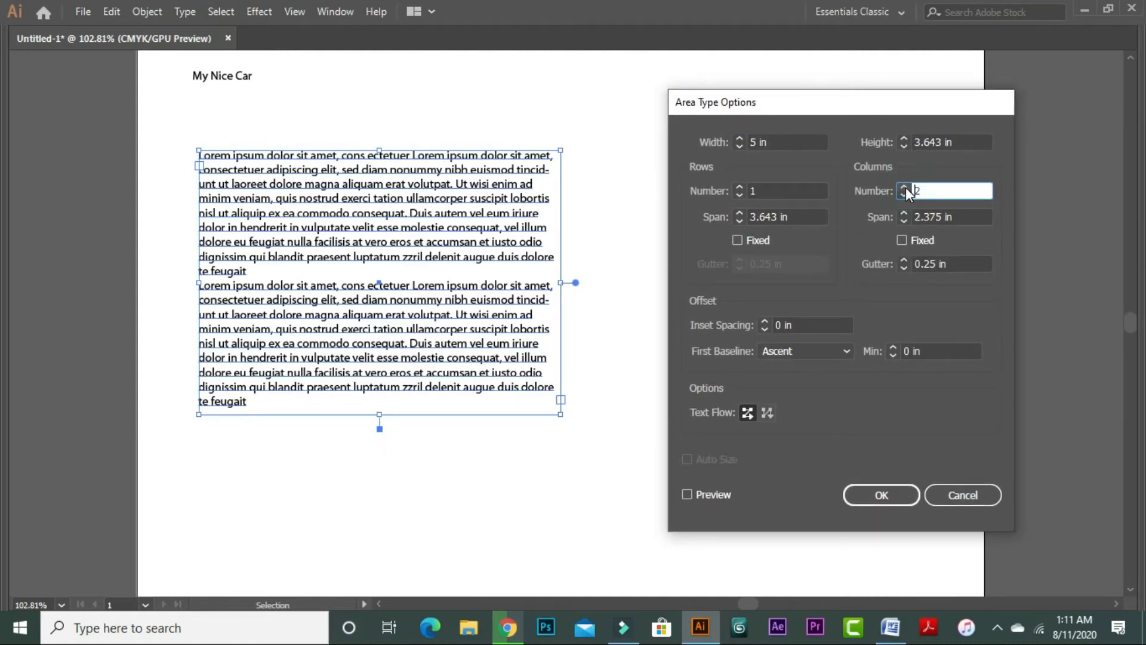
click(686, 494)
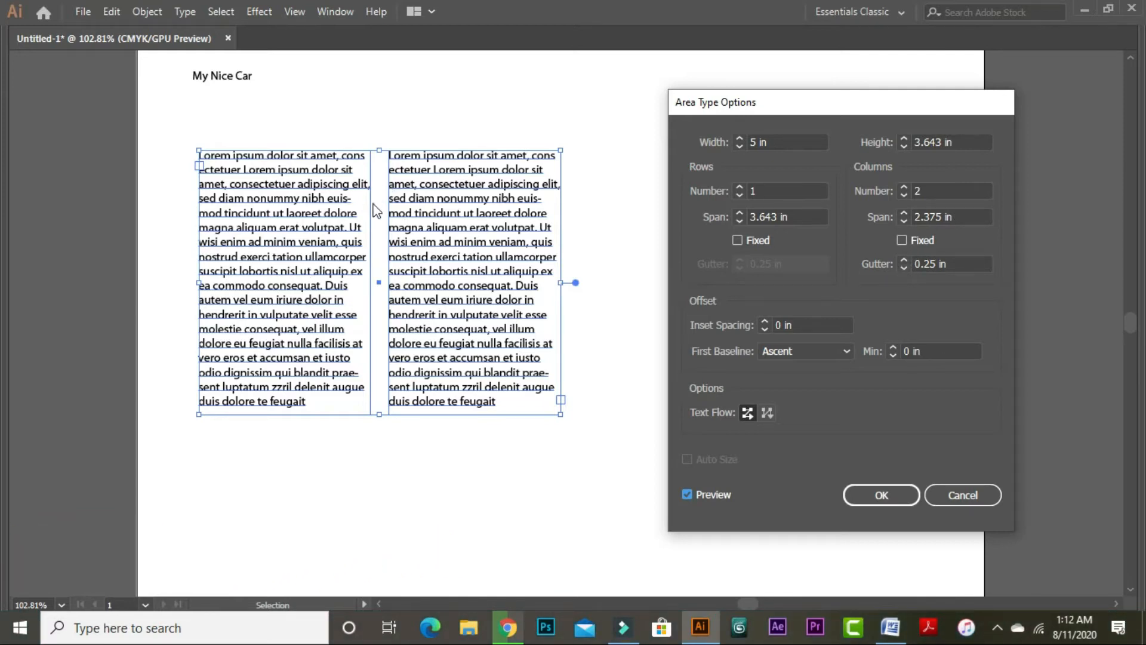
Try wider gutters between the two text columns, ending at 0.688 in.
click(903, 261)
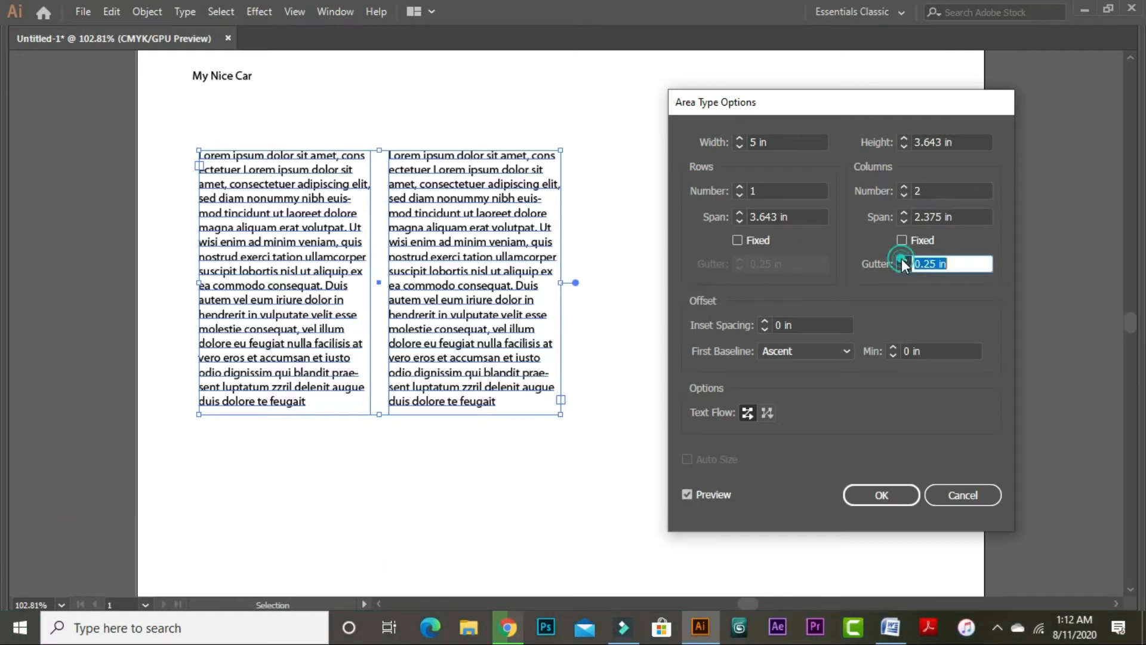
click(903, 261)
click(903, 261)
click(903, 261)
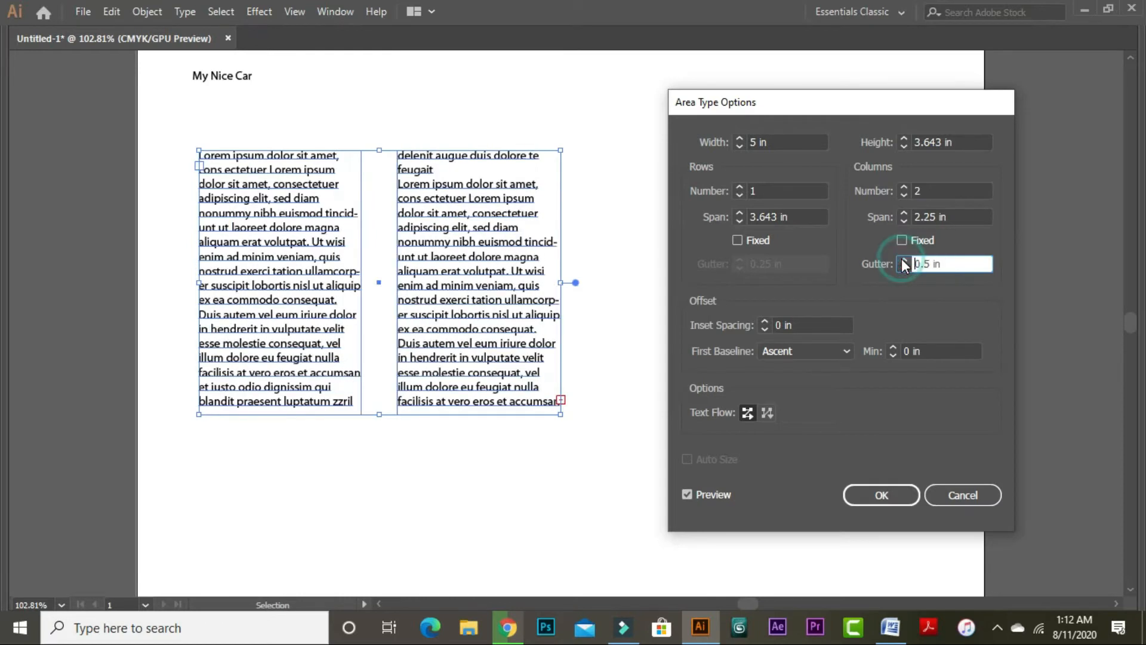
click(902, 259)
click(902, 259)
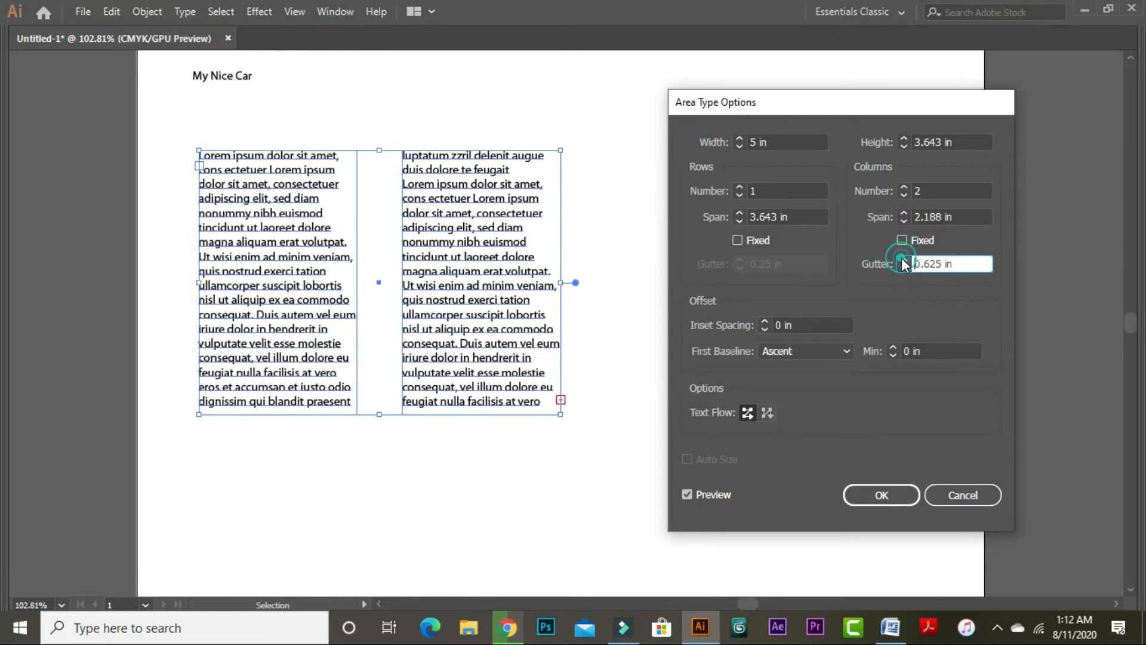
click(905, 267)
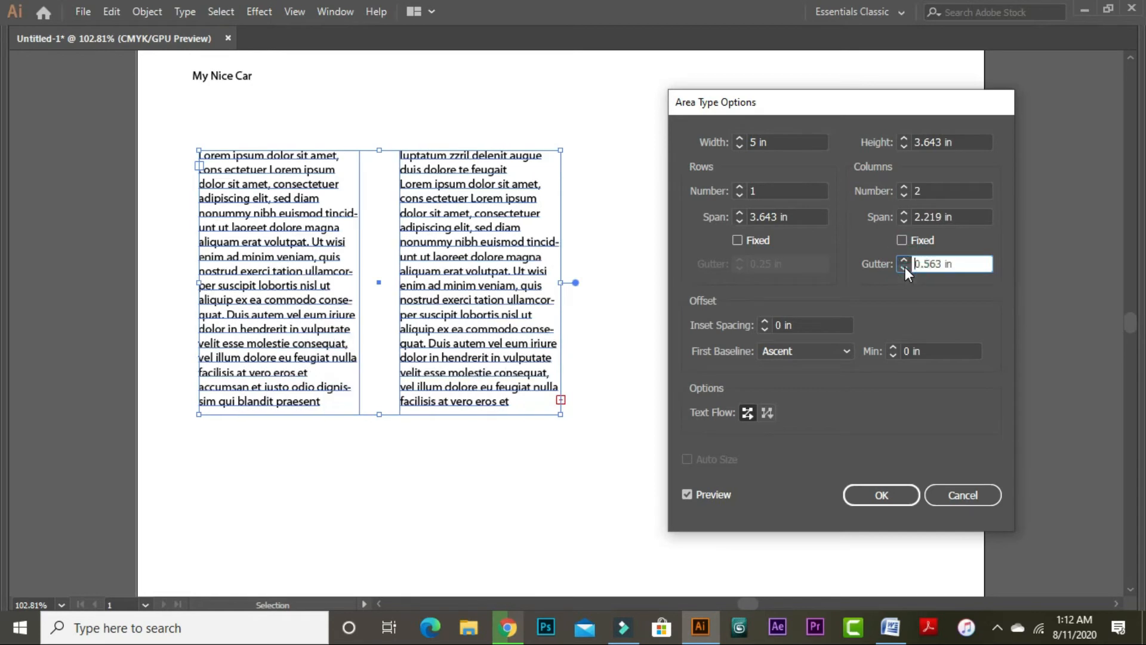
click(905, 267)
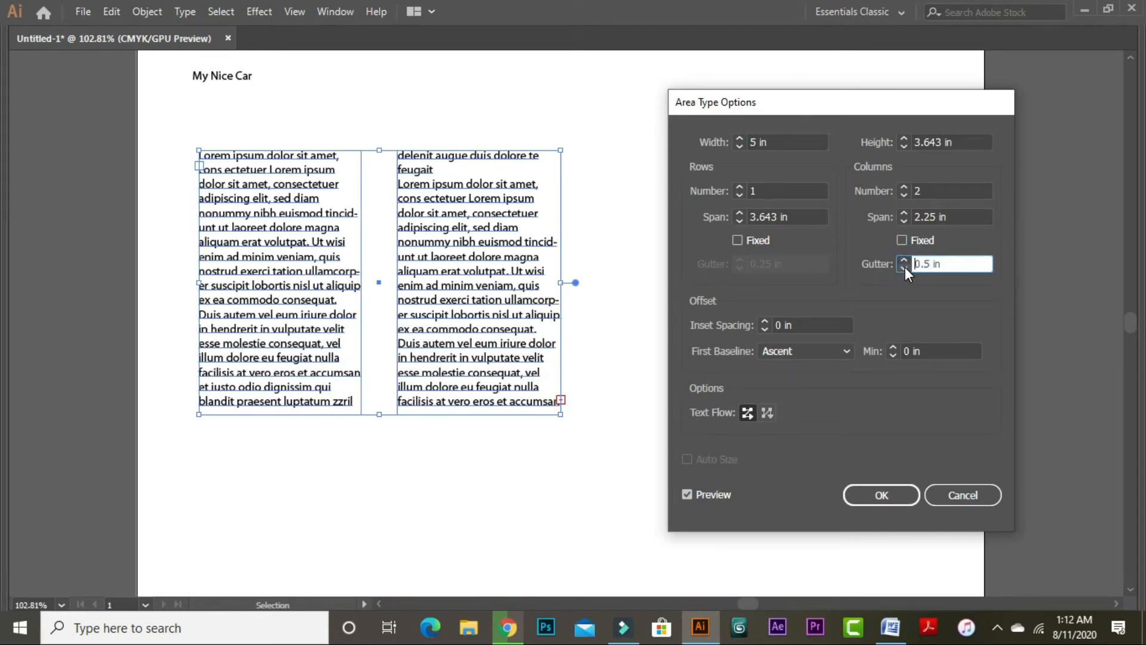
click(903, 261)
click(903, 260)
click(904, 260)
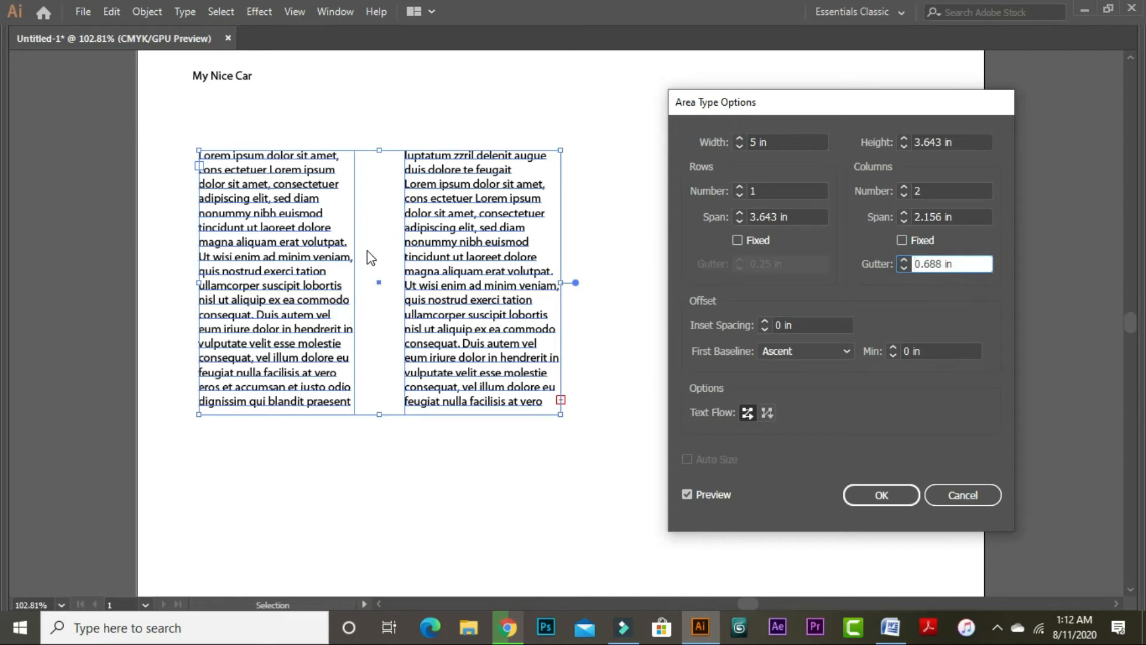
Set the column gutter to 0.25 in and apply the area type settings.
triple_click(941, 260)
text(.25)
key(Return)
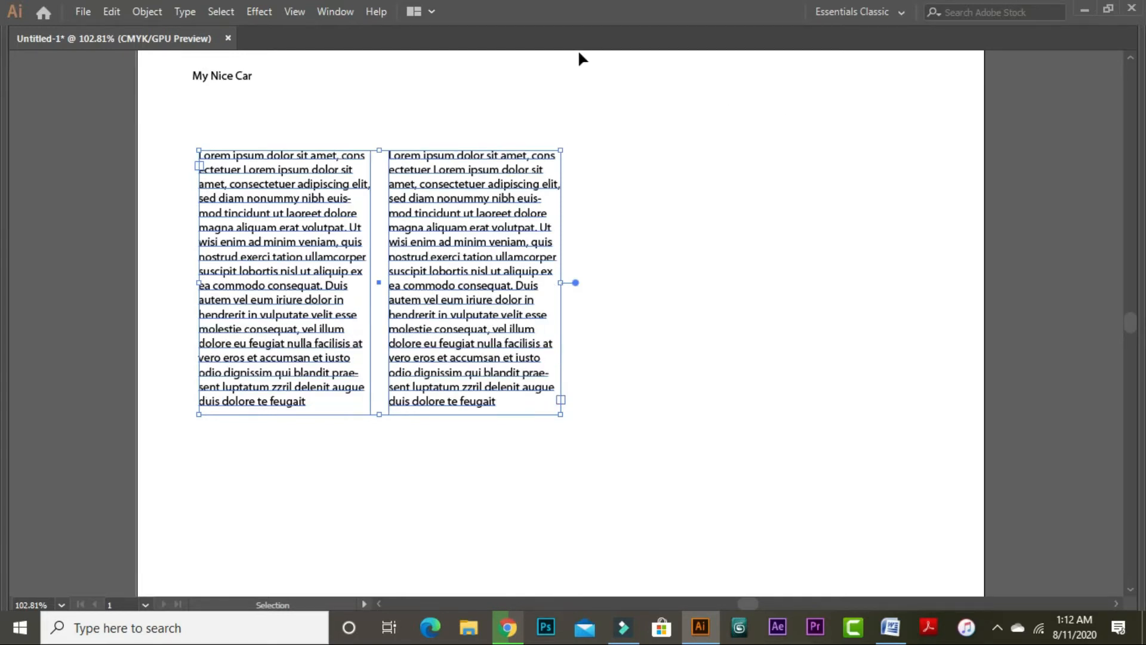
Reopen Area Type Options for the text box and preview it split into 3 rows.
click(185, 12)
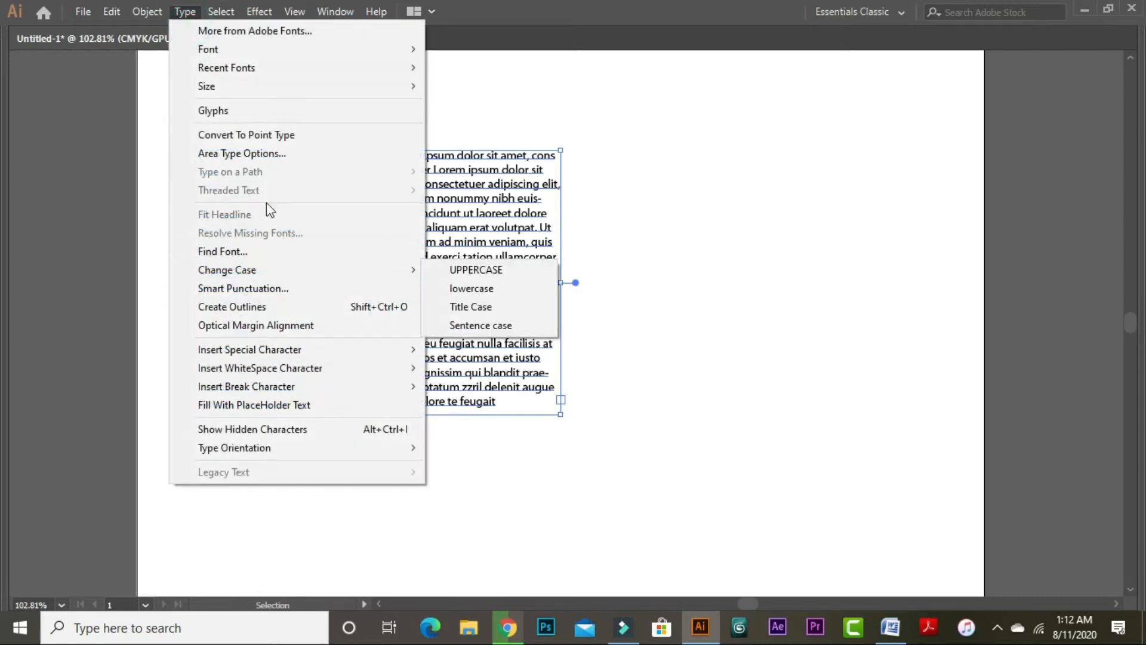
click(277, 159)
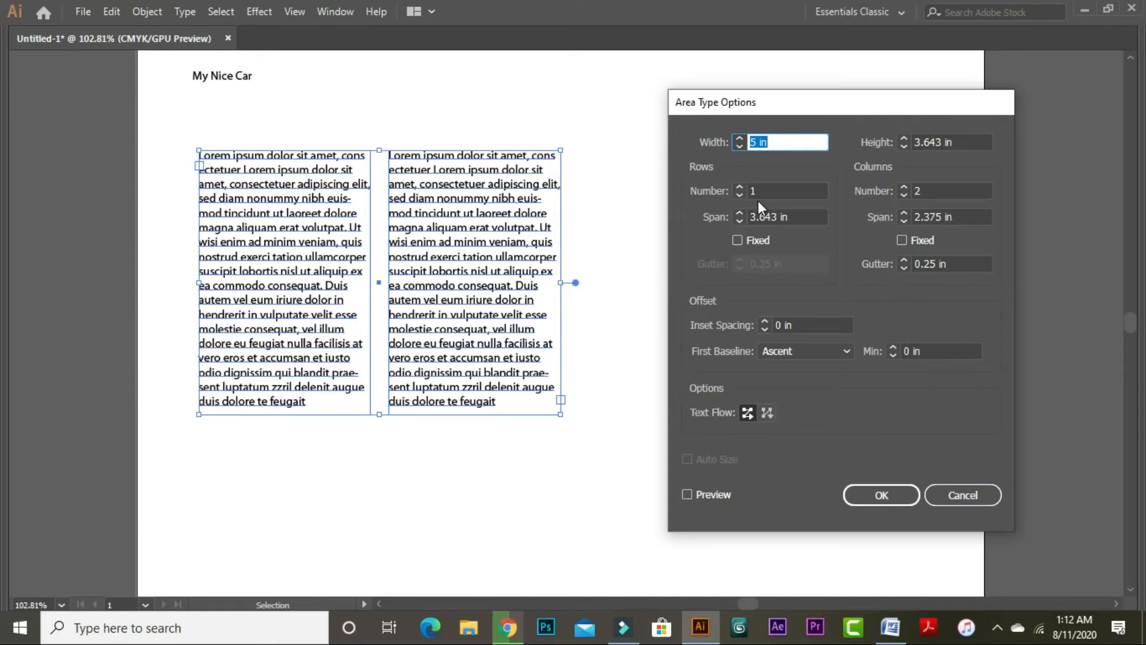
click(740, 191)
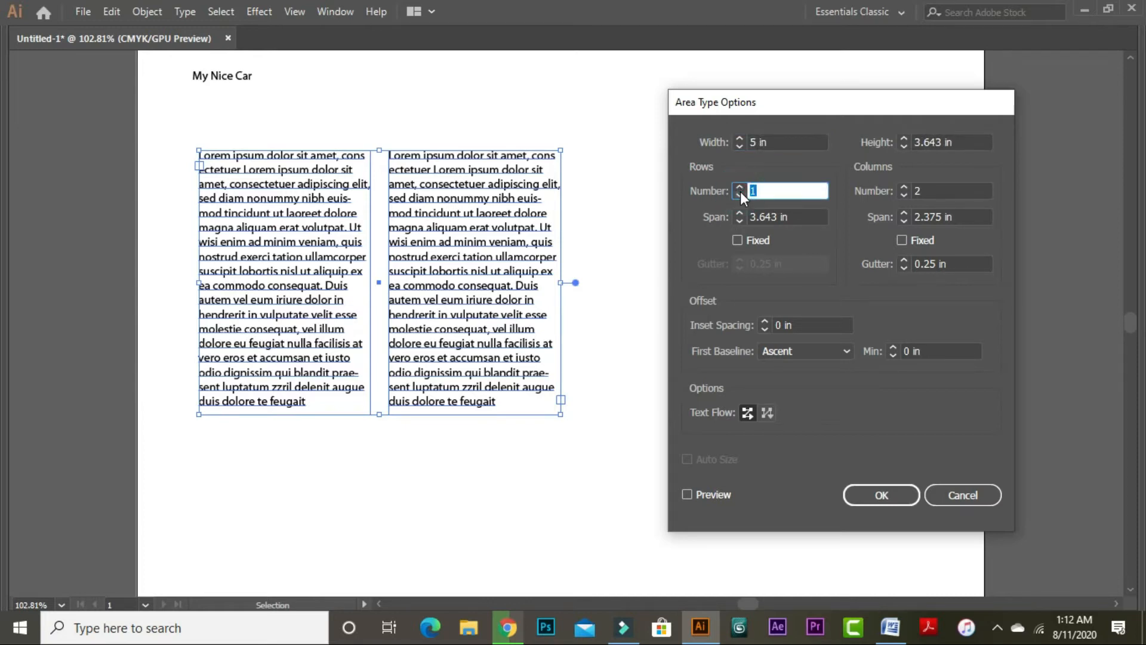
click(740, 187)
click(740, 187)
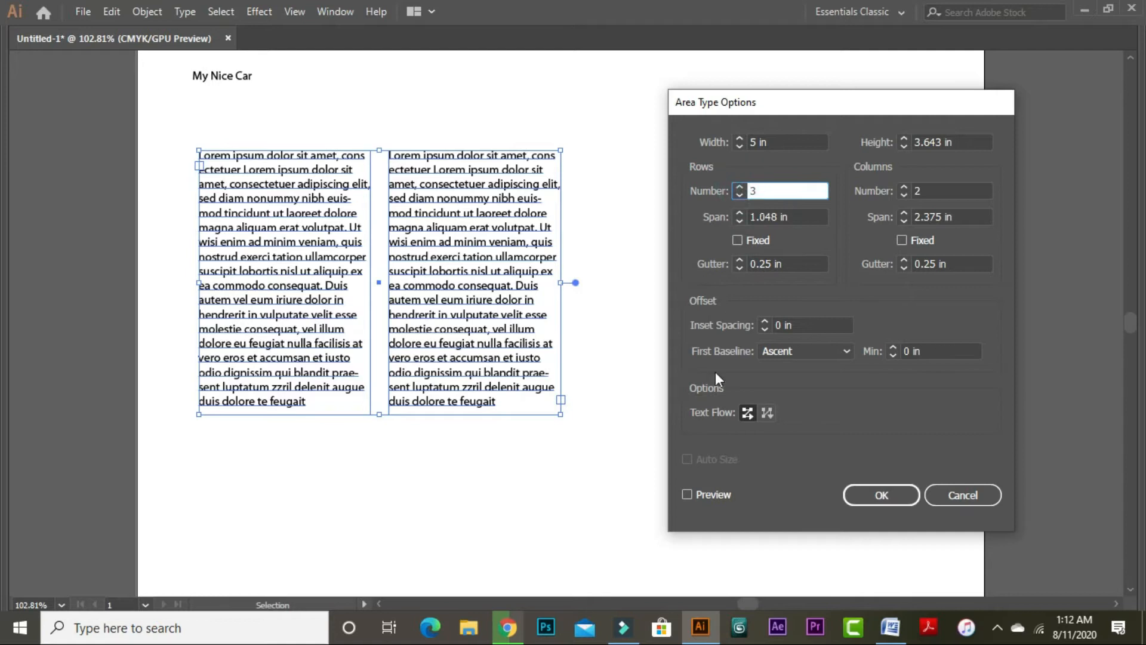
click(687, 495)
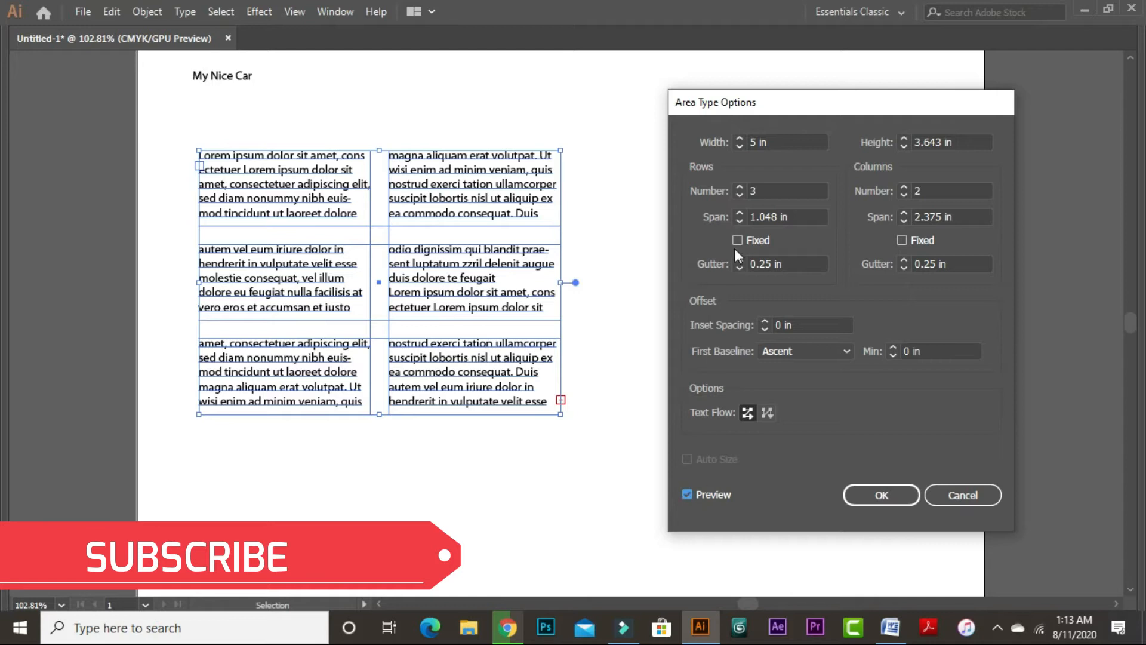
Set both rows and columns to 1, comparing the text box with the preview on and off.
double_click(764, 189)
text(1)
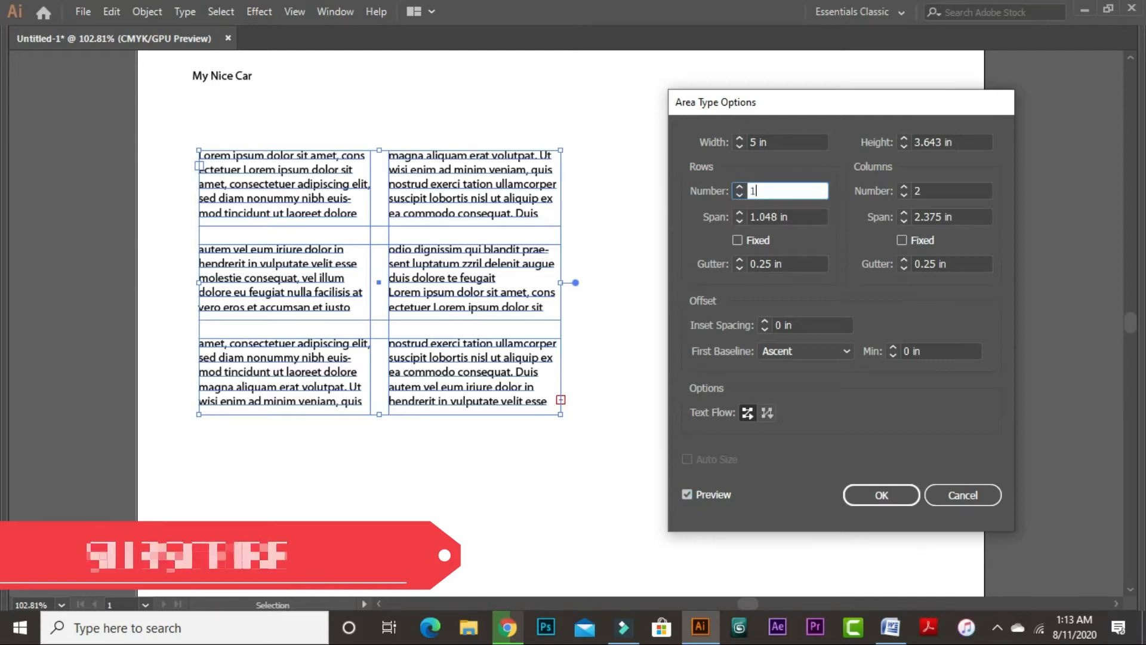
click(685, 493)
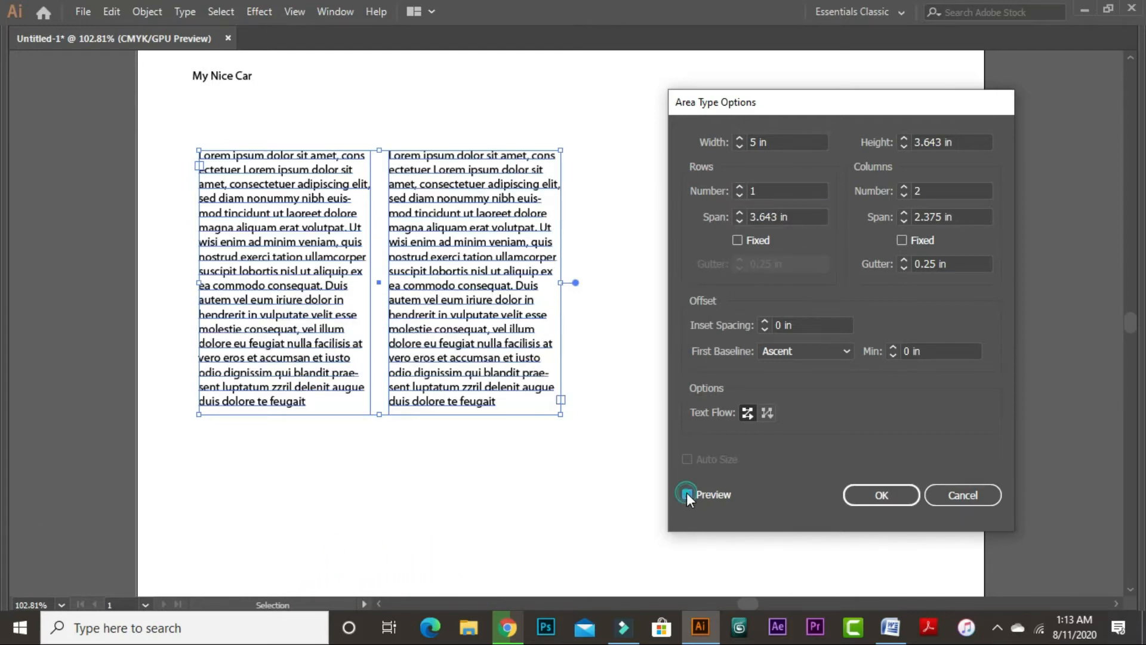
double_click(932, 197)
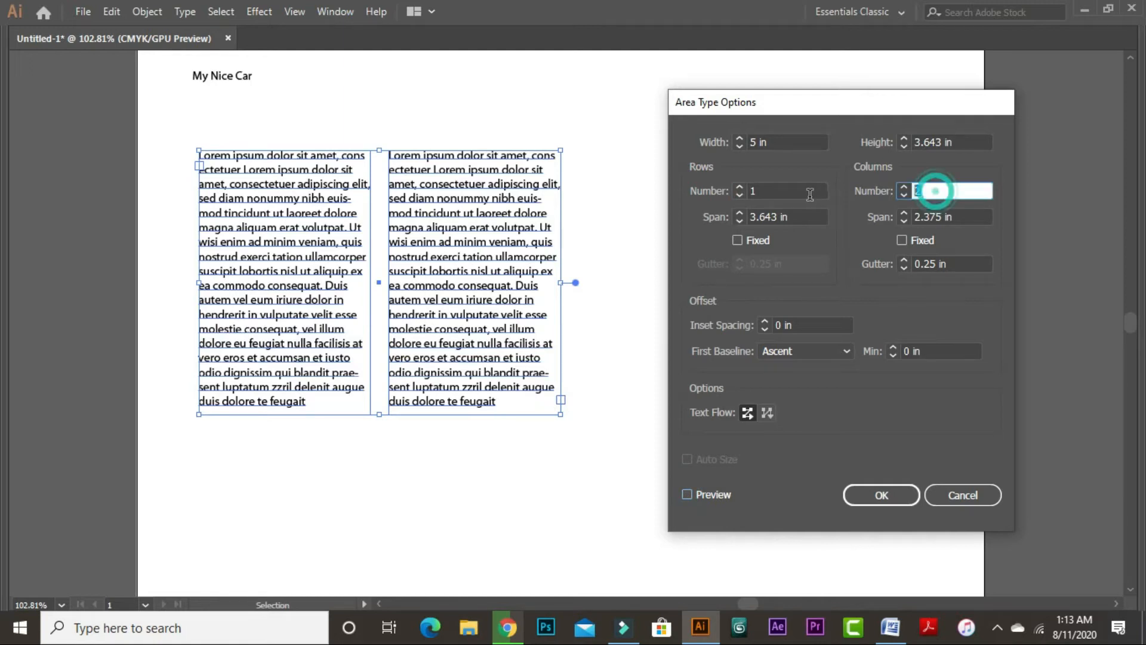
click(687, 493)
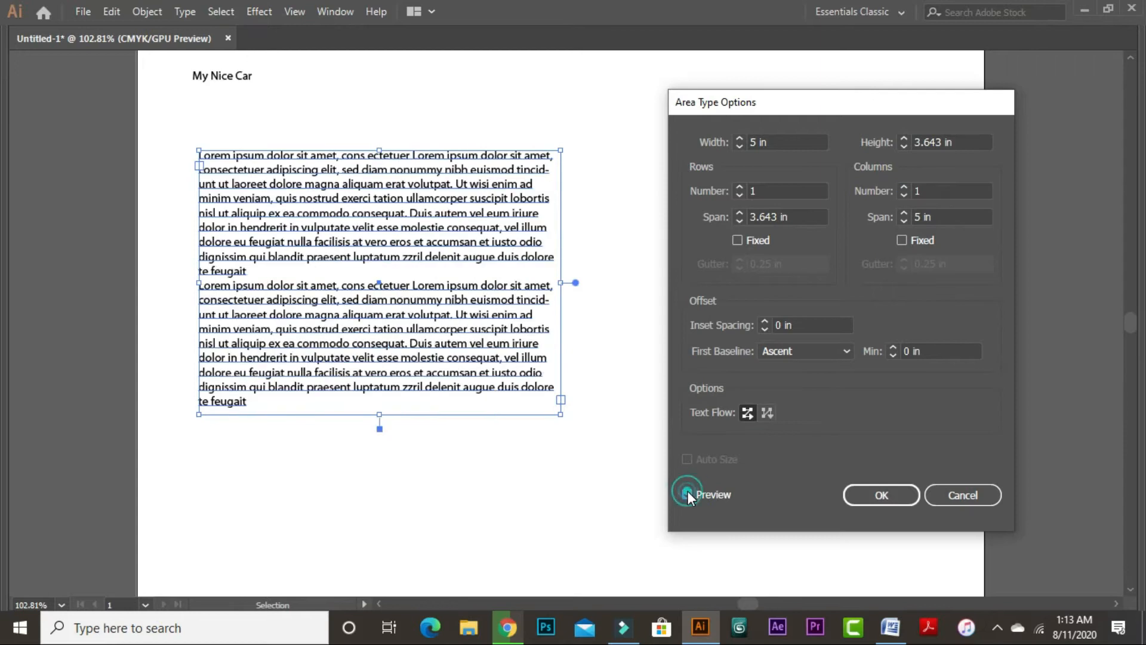
click(687, 493)
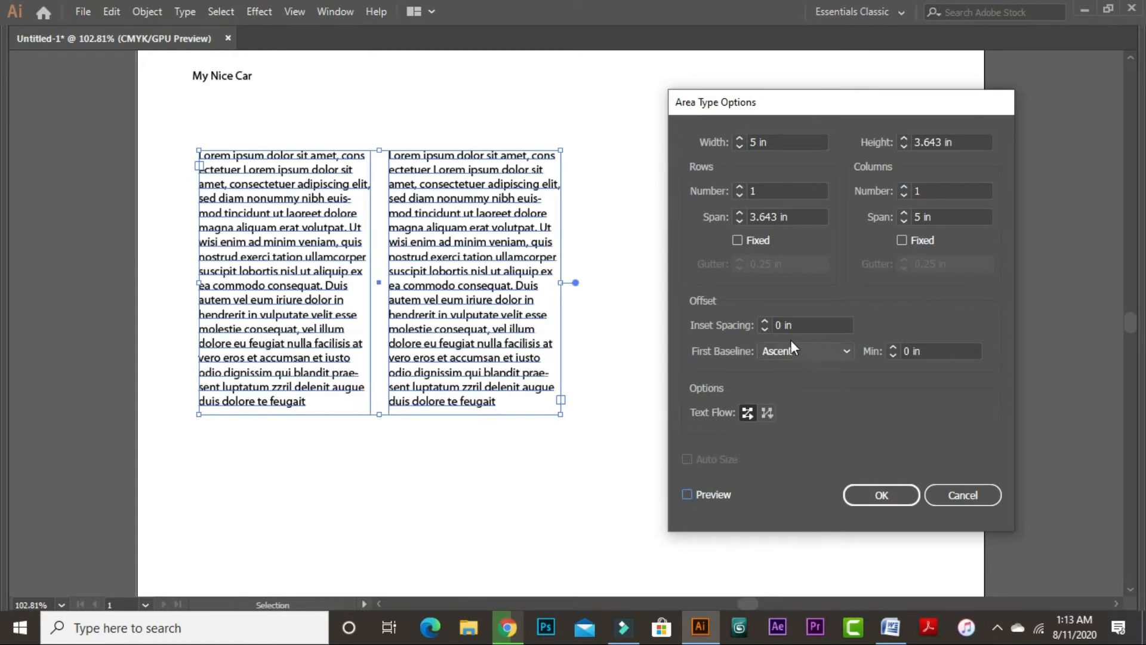
Set the inset spacing to 0.438 in and preview it on the text box.
click(765, 322)
click(764, 321)
click(764, 321)
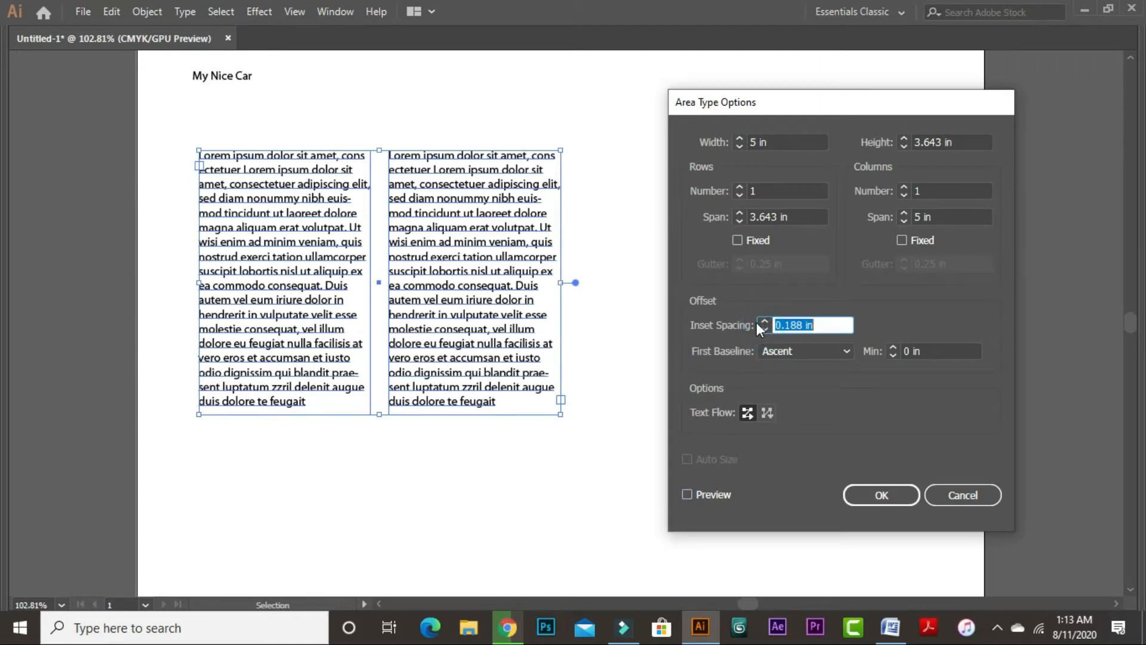
click(764, 321)
click(763, 321)
click(763, 321)
click(763, 319)
click(763, 319)
click(764, 321)
click(765, 331)
click(764, 331)
click(412, 333)
click(686, 495)
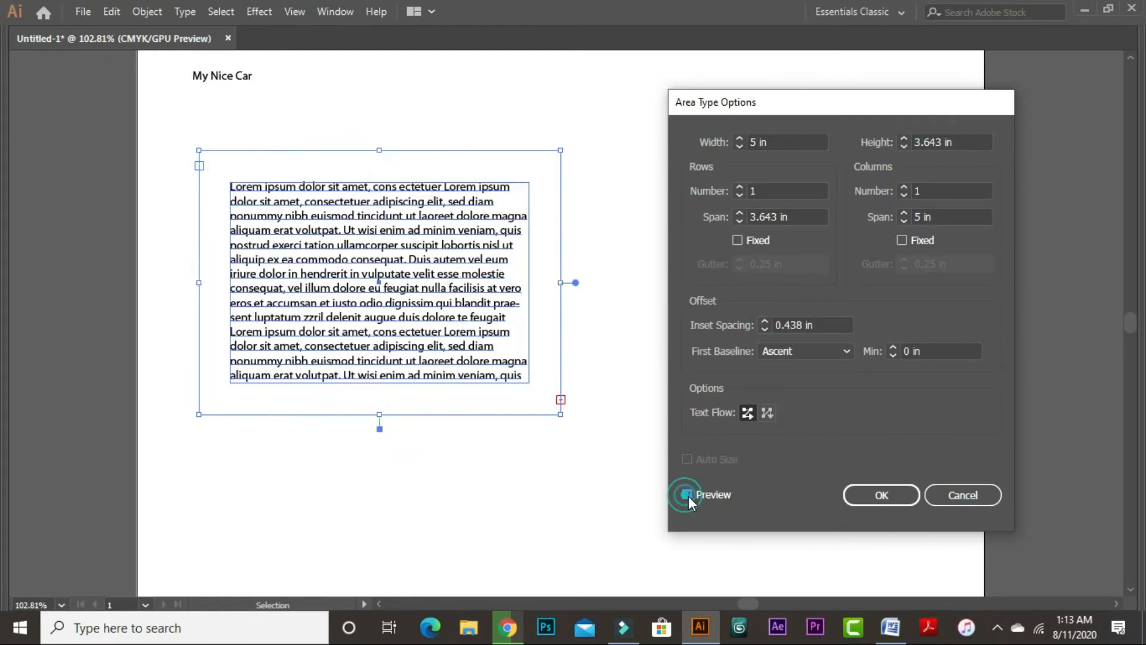
Try an inset spacing of 0.813 in, reduce it to 0.438 in, and cancel the area type changes.
click(762, 327)
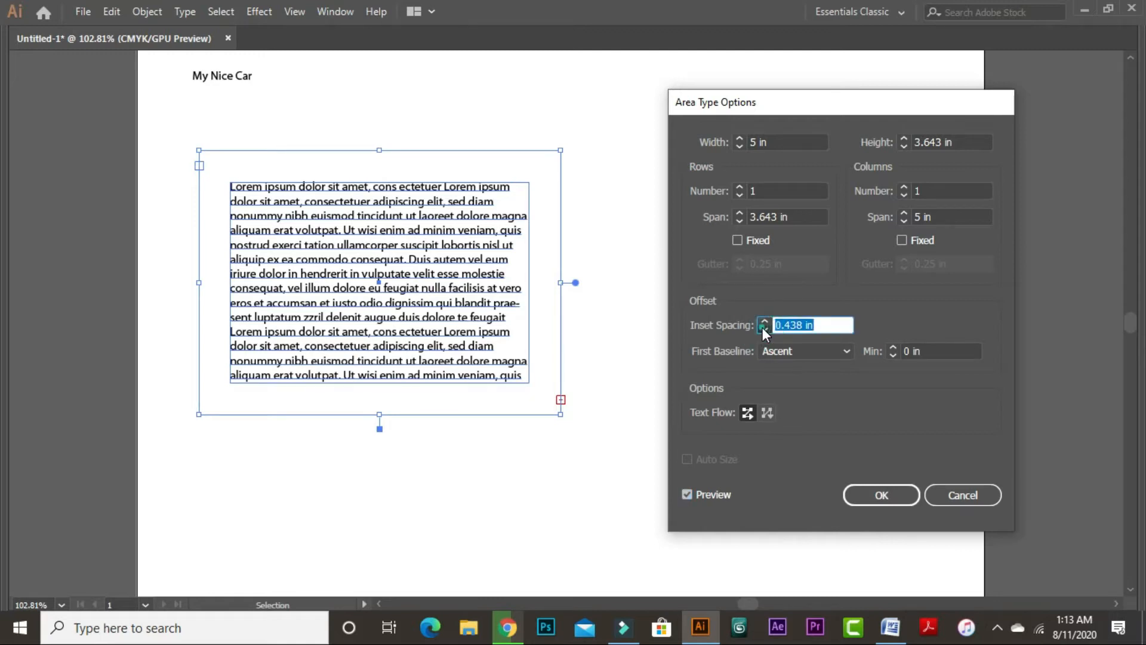
click(763, 322)
click(763, 323)
click(763, 323)
click(763, 323)
click(763, 322)
click(763, 322)
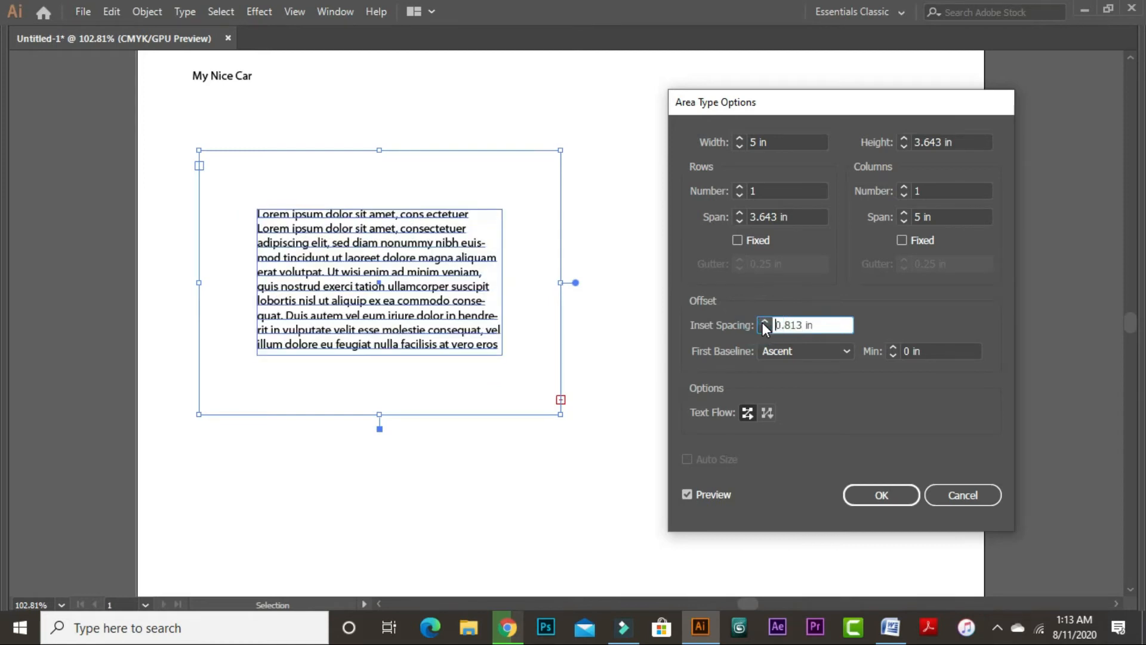
click(764, 328)
click(764, 328)
click(764, 328)
click(764, 328)
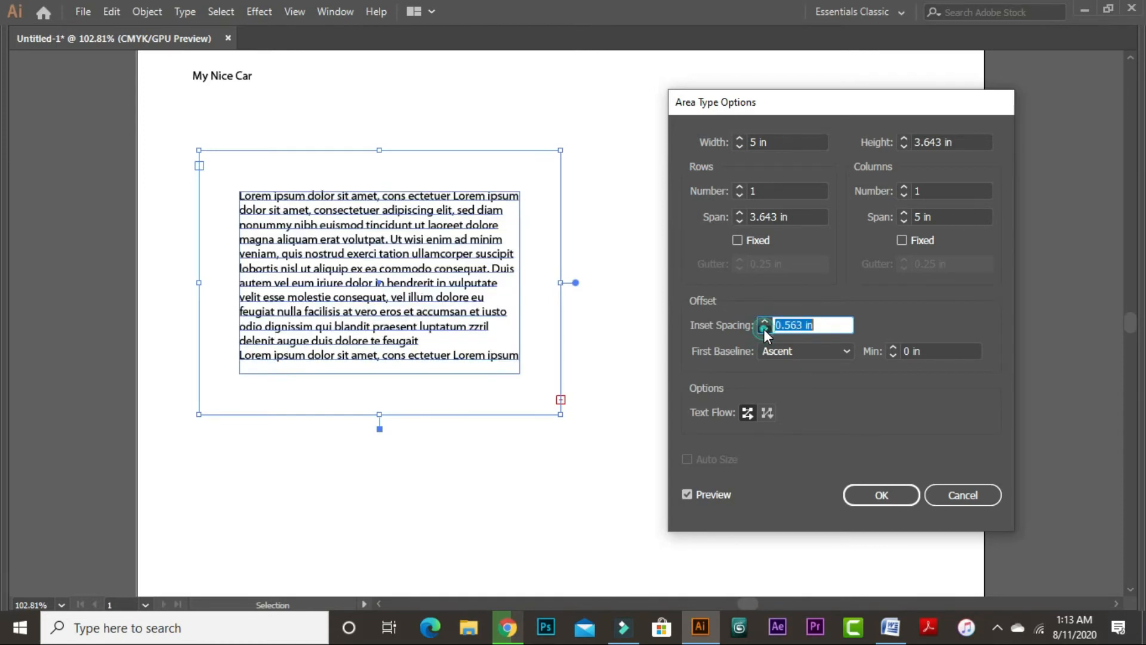
click(764, 328)
click(764, 328)
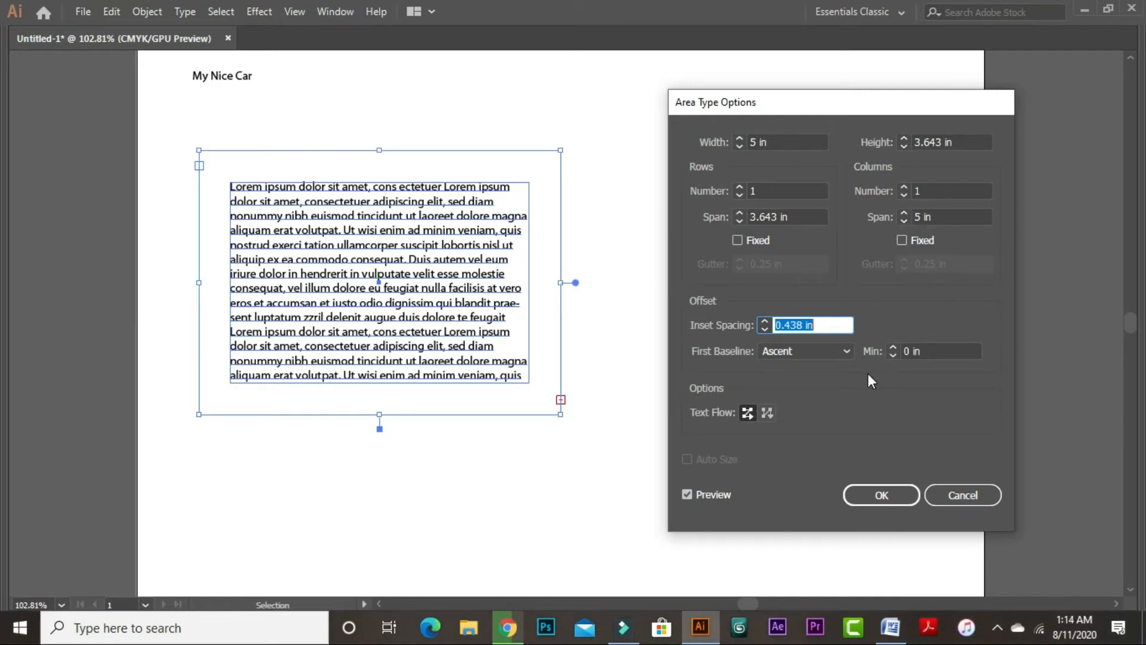
click(975, 499)
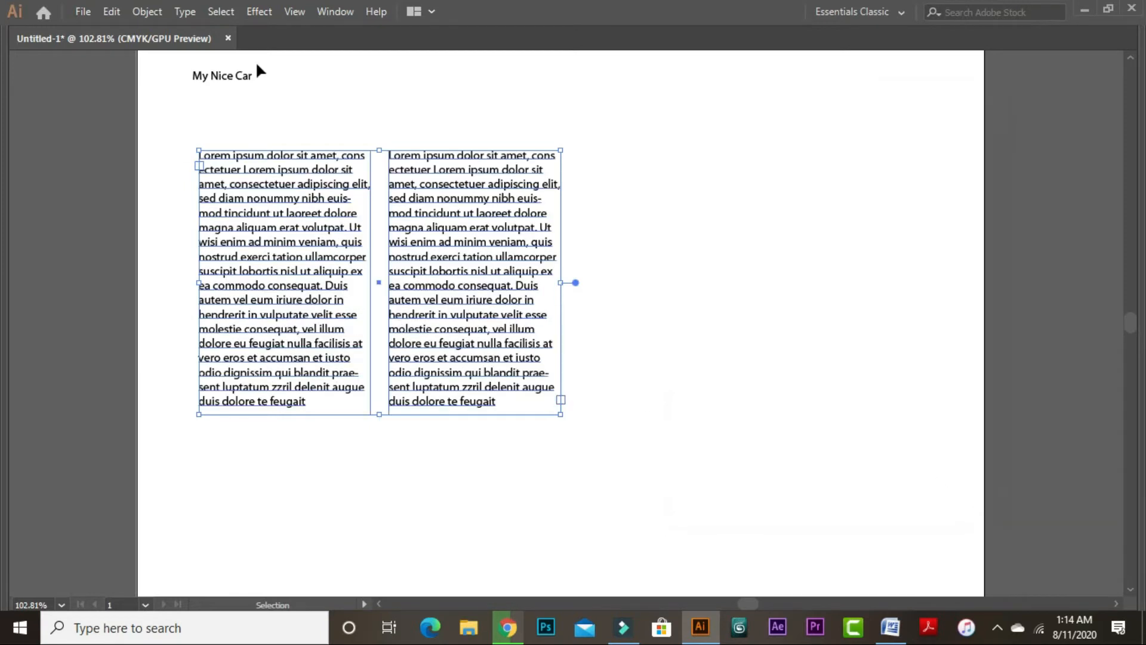
Undo the two-column layout and select only the Lorem ipsum text box.
key(ctrl+z)
key(ctrl+a)
click(148, 11)
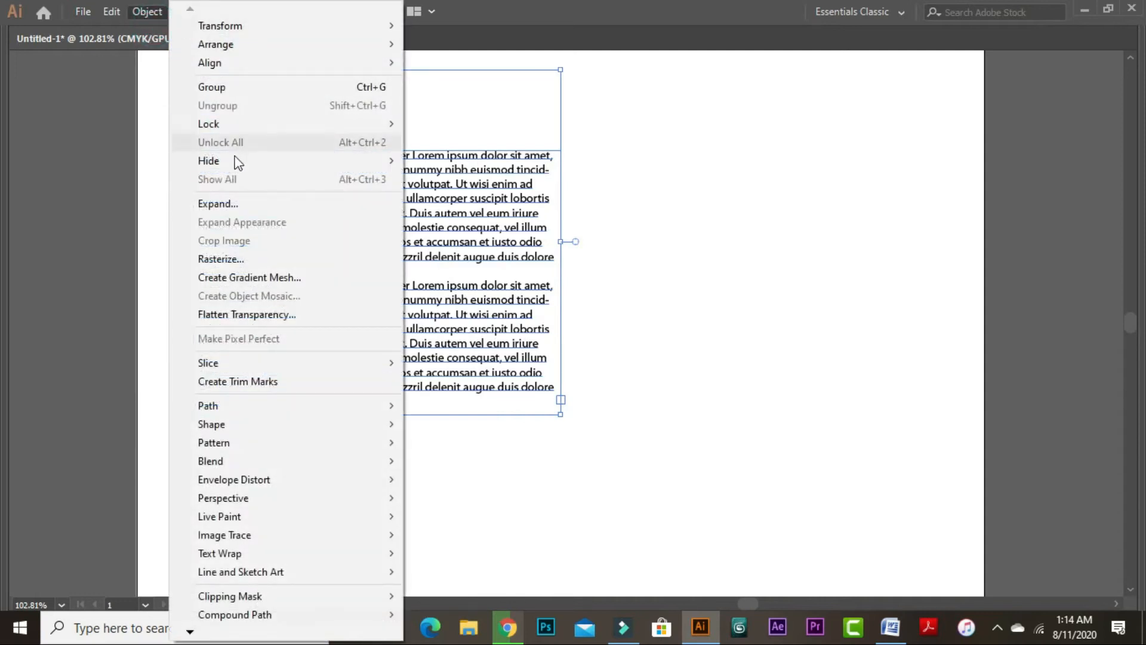
click(525, 112)
click(292, 153)
click(190, 9)
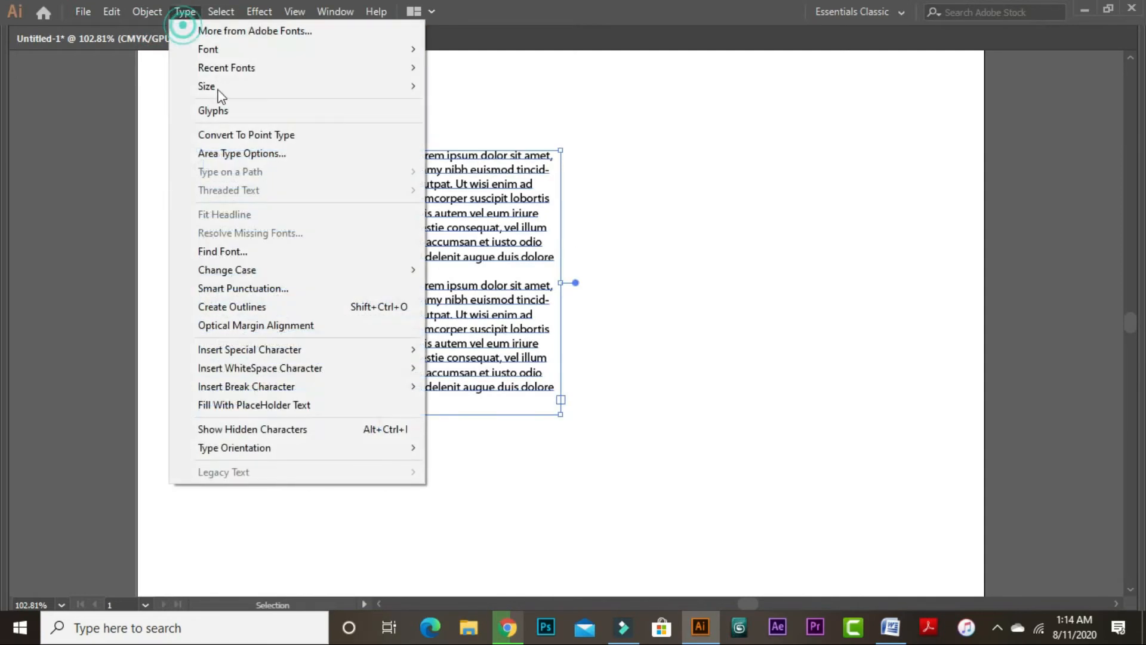
click(240, 156)
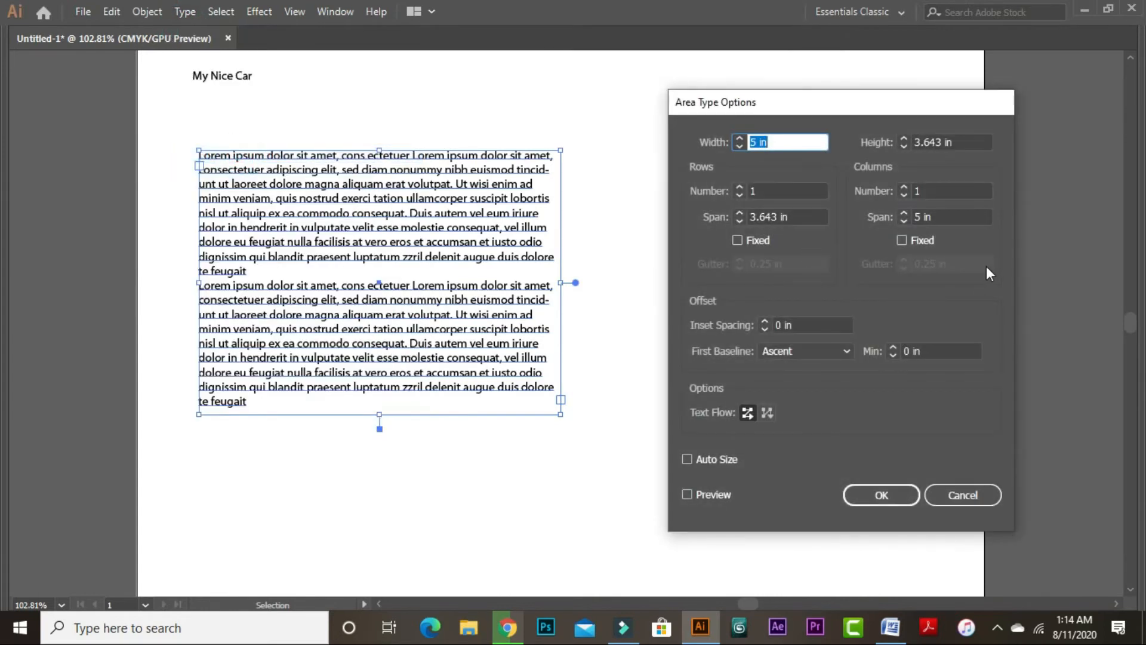
click(843, 347)
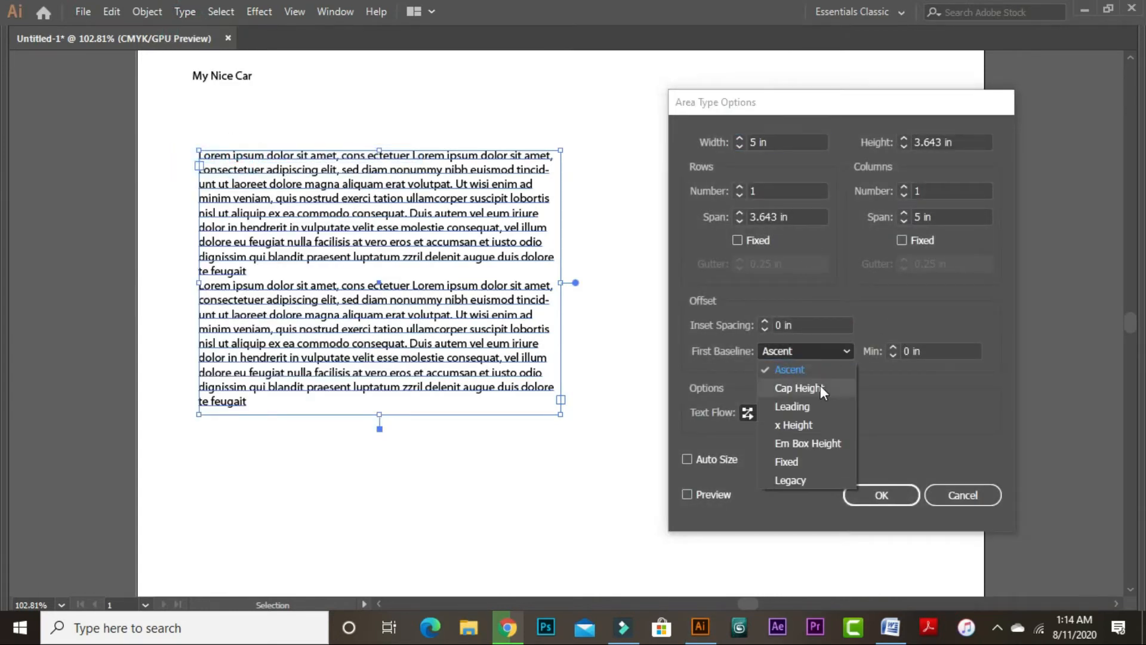
click(818, 387)
click(841, 349)
click(798, 405)
click(955, 493)
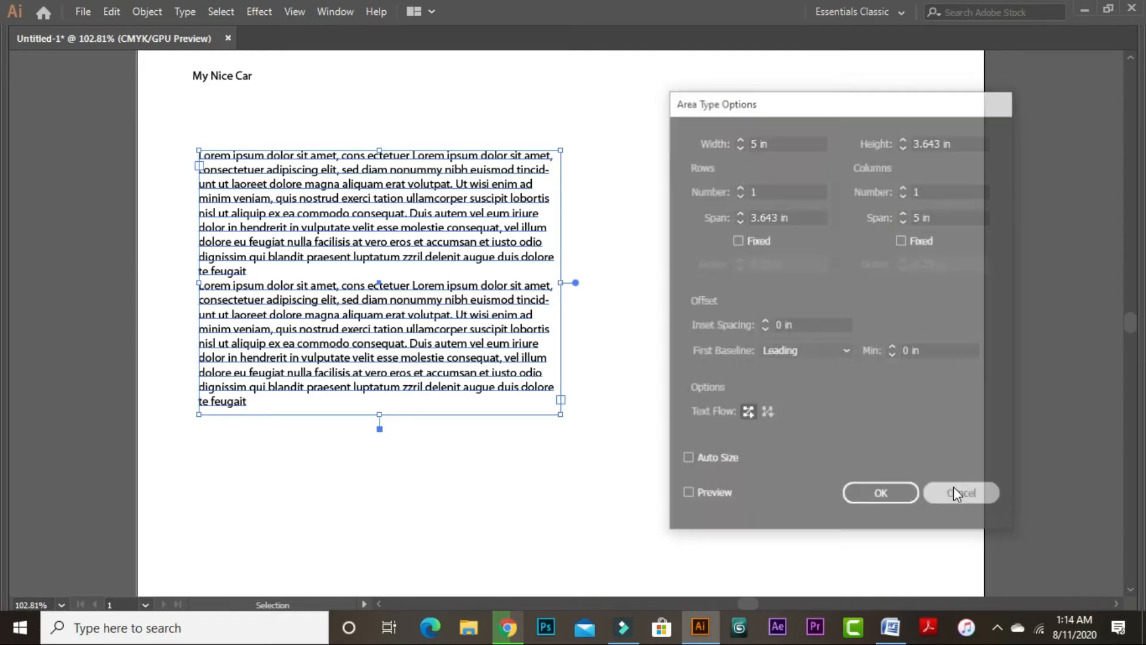
Split the selected text box into 2 columns in Area Type Options and turn on the preview.
click(183, 12)
click(258, 156)
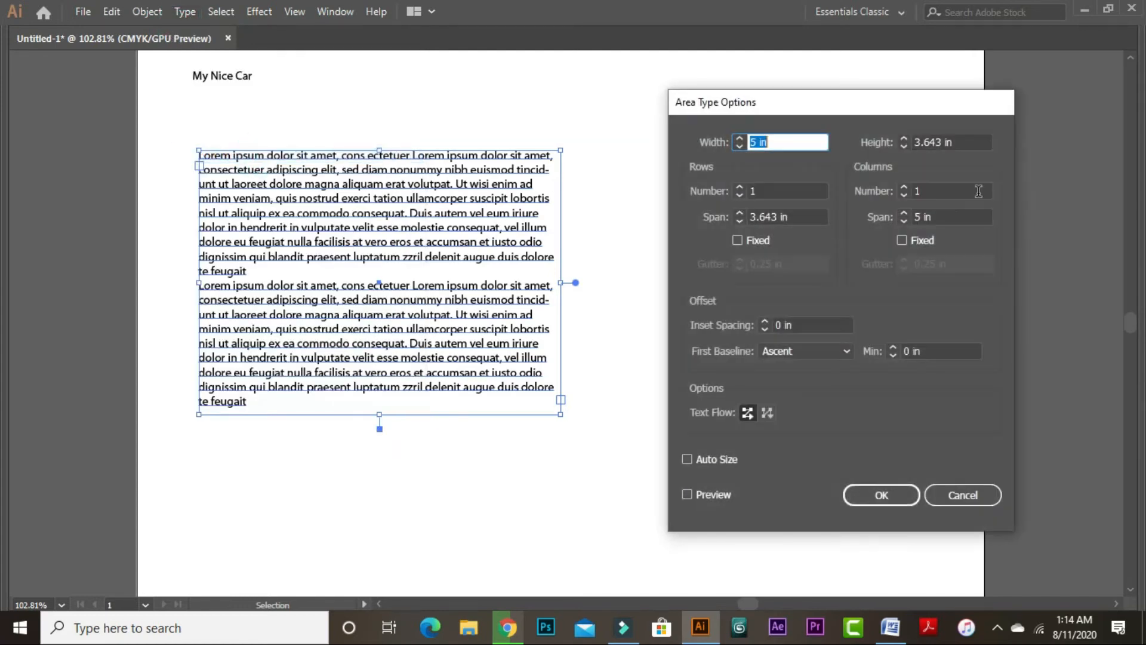
double_click(914, 189)
text(2)
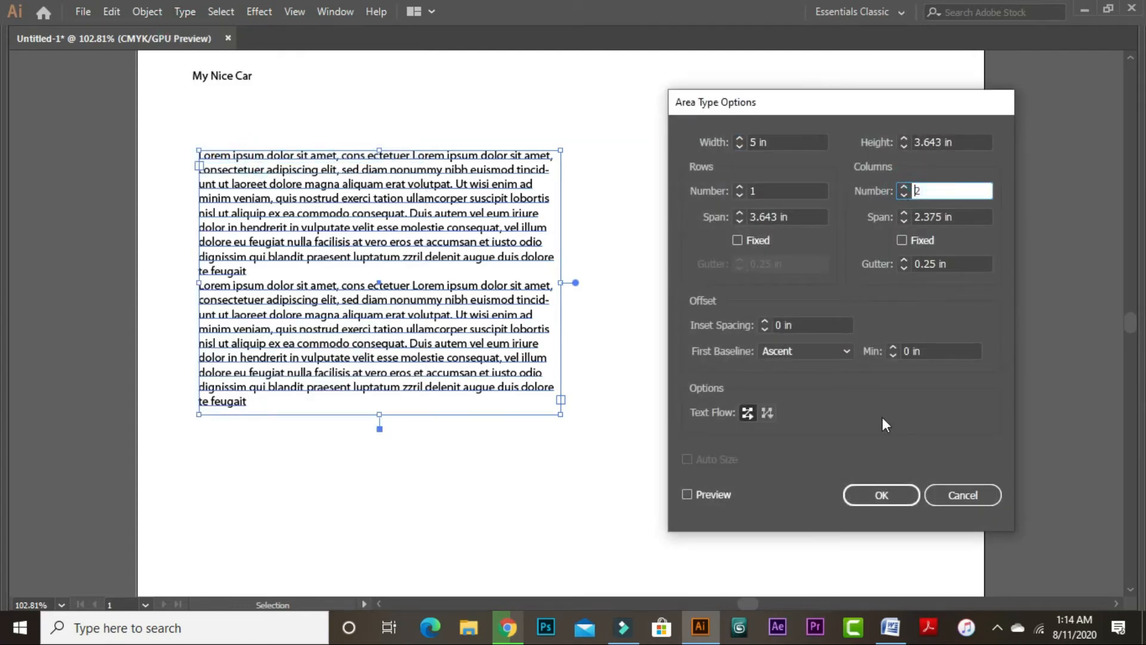
click(700, 492)
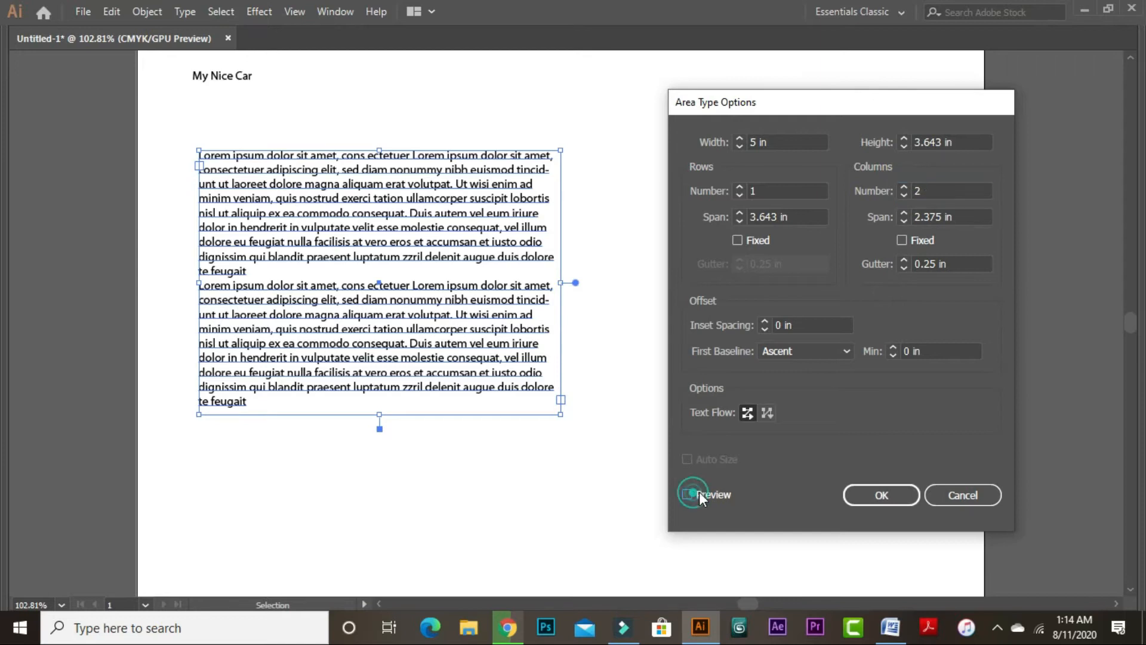
Preview the first baseline offset as Cap Height and Leading, ending on x Height.
click(851, 348)
click(799, 390)
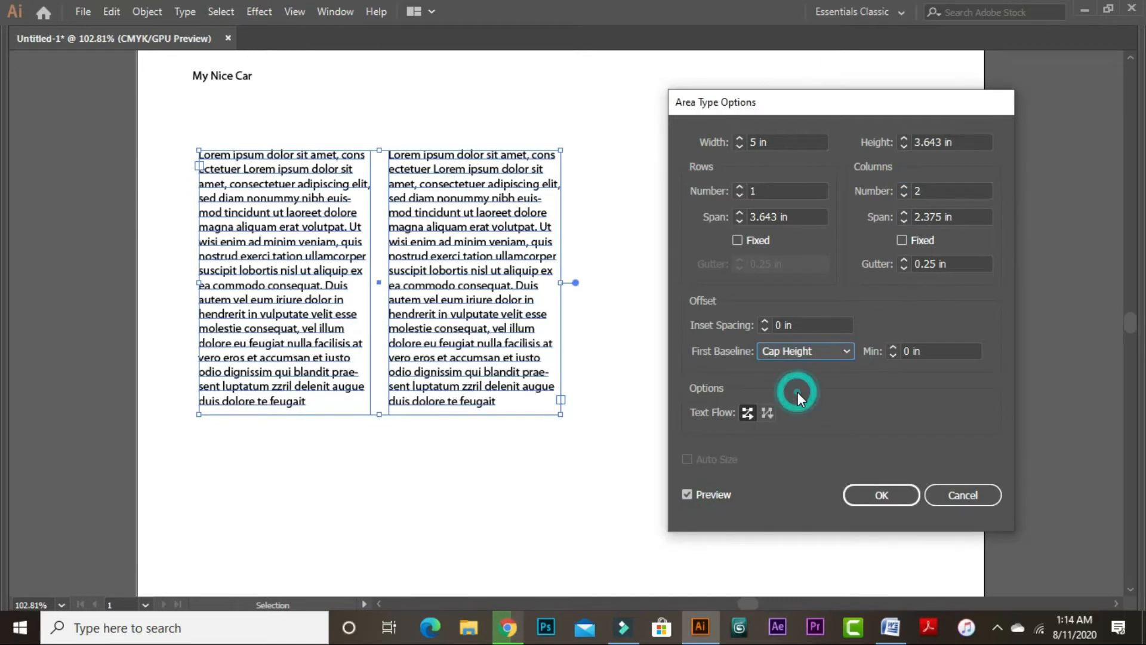
click(845, 352)
click(794, 404)
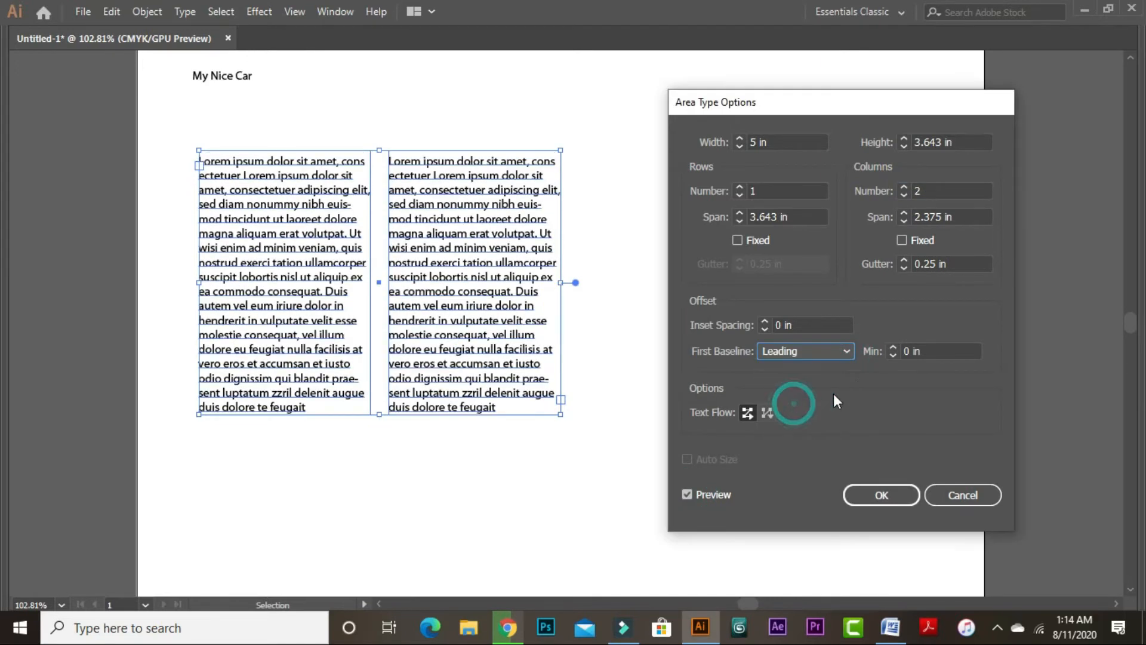
click(846, 352)
click(786, 425)
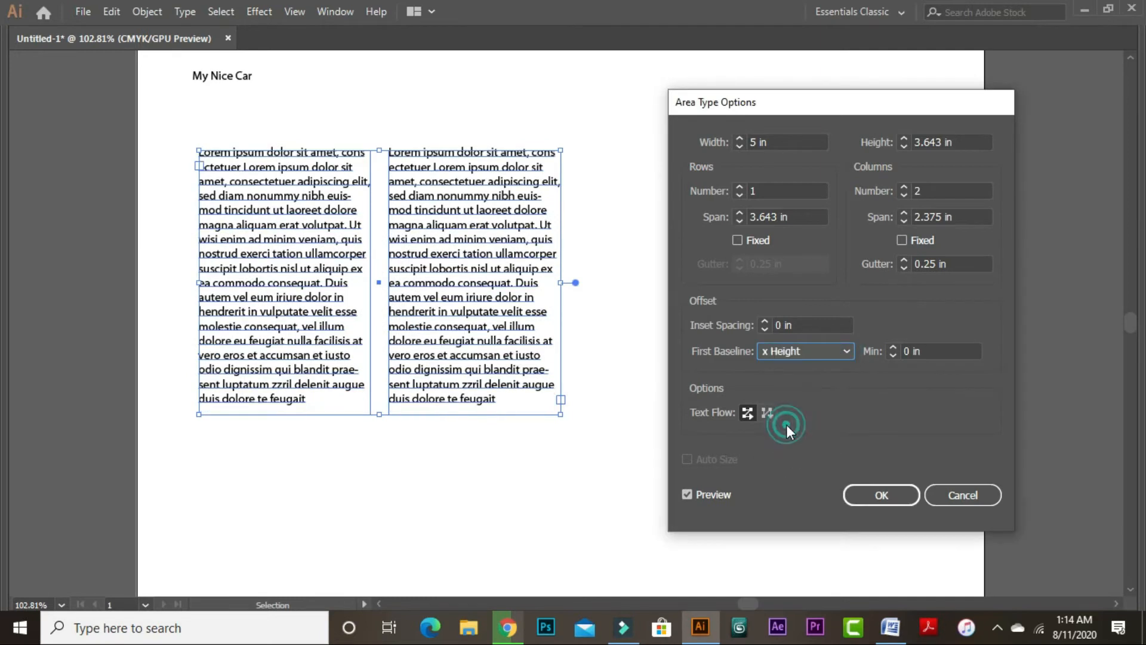
Preview the first baseline offset as Em Box Height, Fixed and Legacy, and cancel the area type changes.
click(845, 351)
click(789, 446)
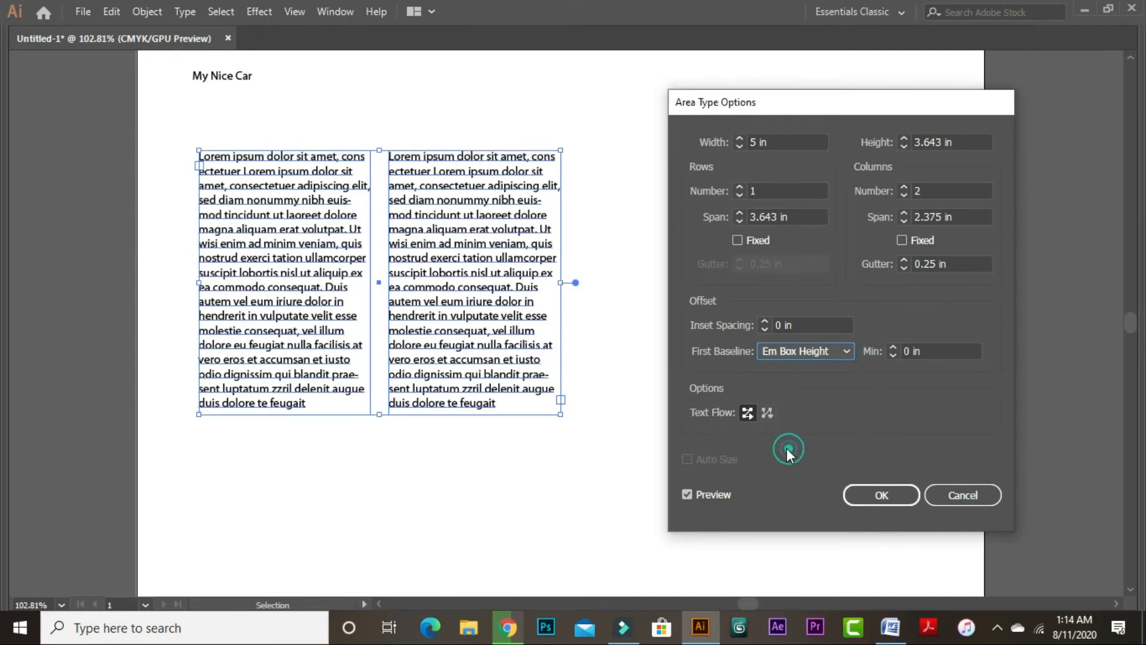
click(846, 351)
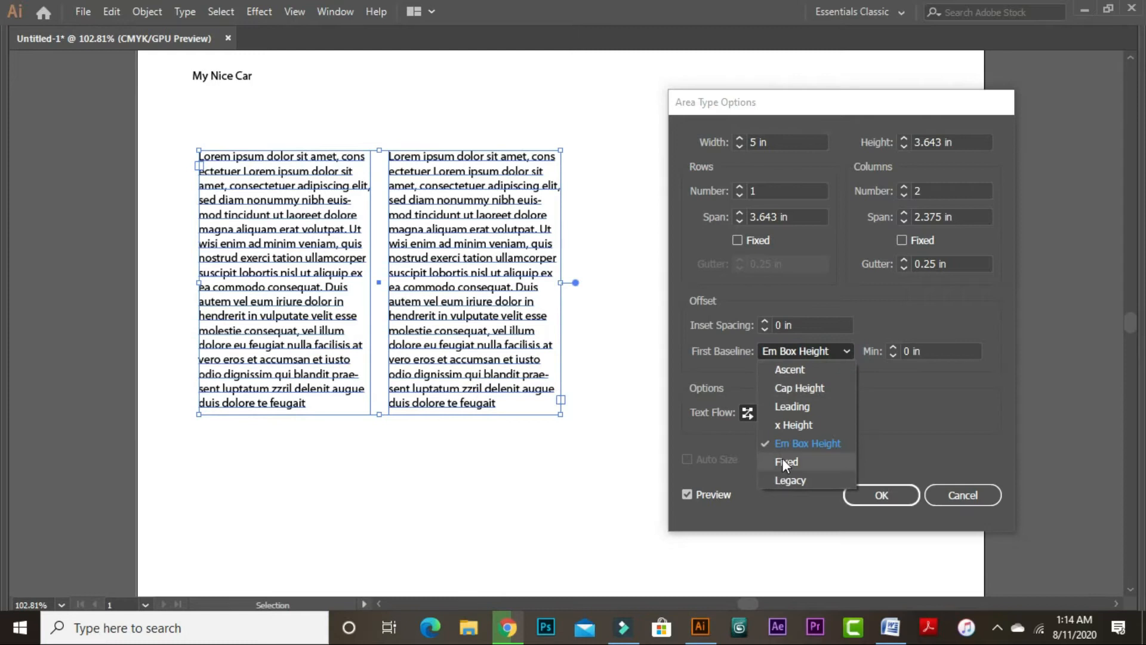
click(782, 457)
click(846, 351)
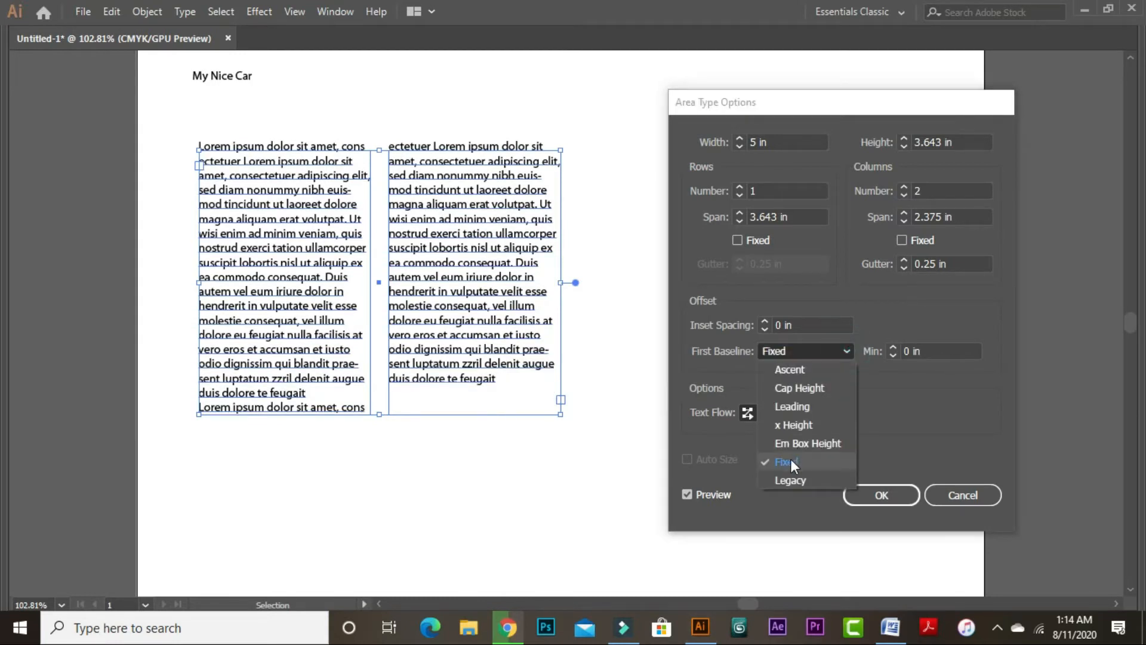
click(785, 478)
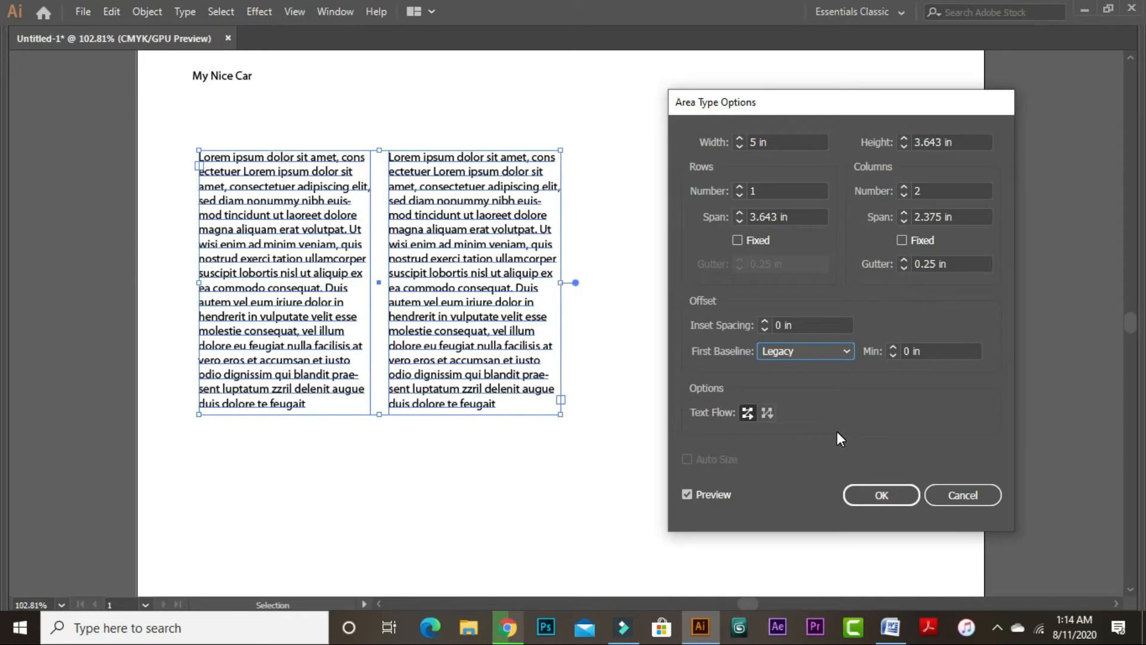
click(968, 493)
Show the hidden panels again and place the Character panel beside the Lorem ipsum text.
key(Tab)
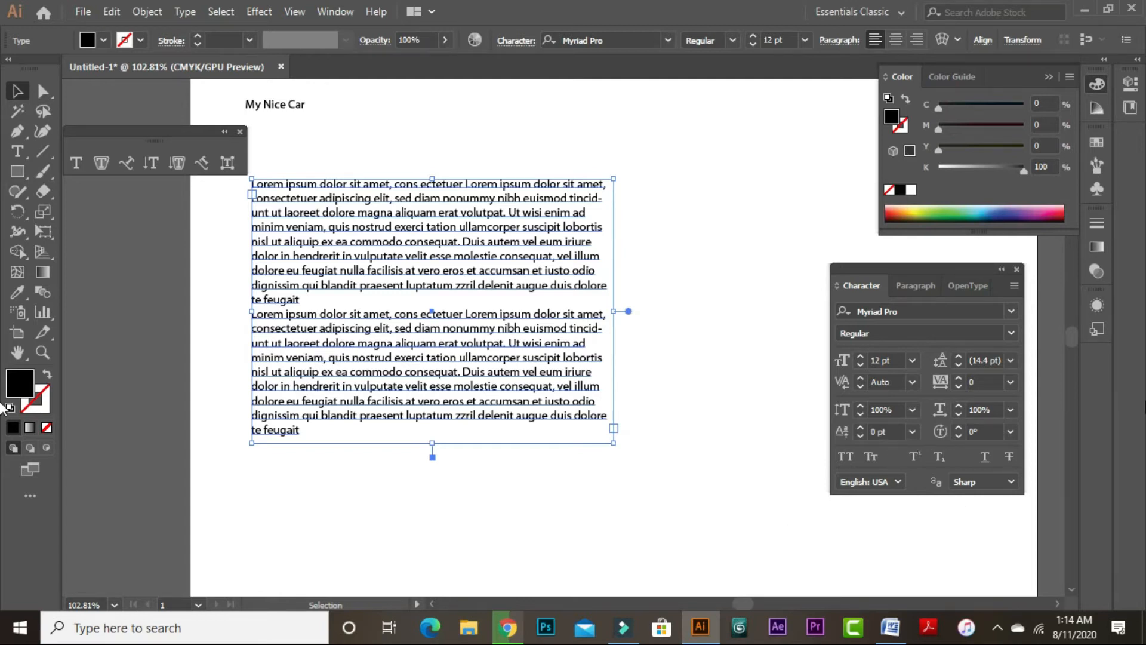
drag(924, 271, 767, 196)
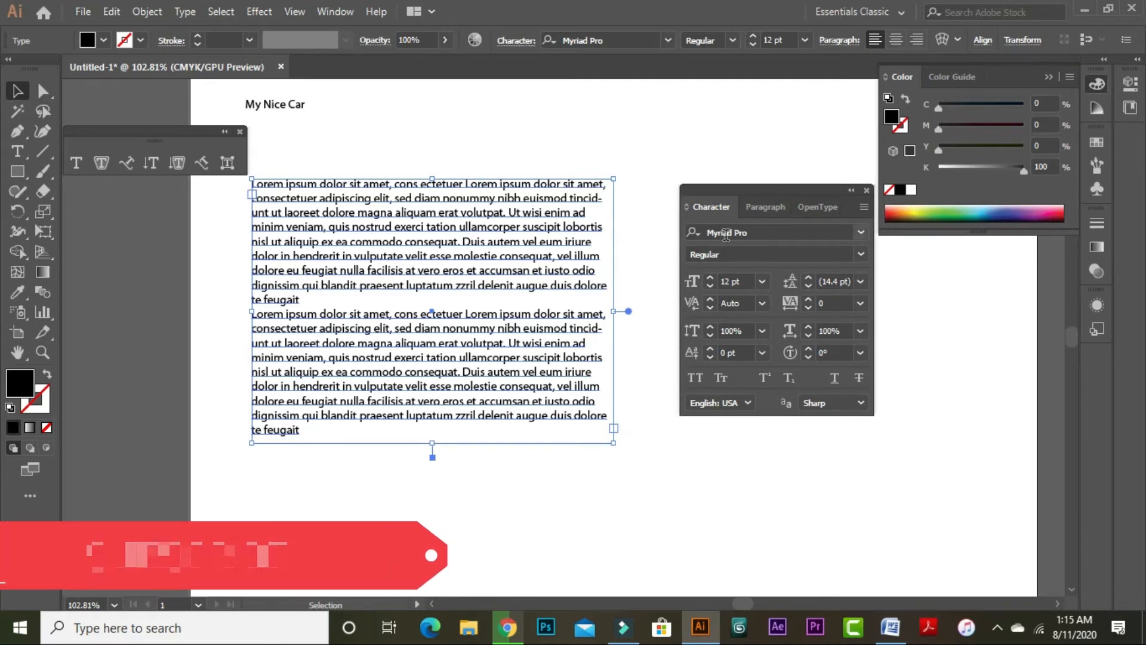
Look through the available fonts and font styles in the Character panel, leaving the text deselected.
click(861, 232)
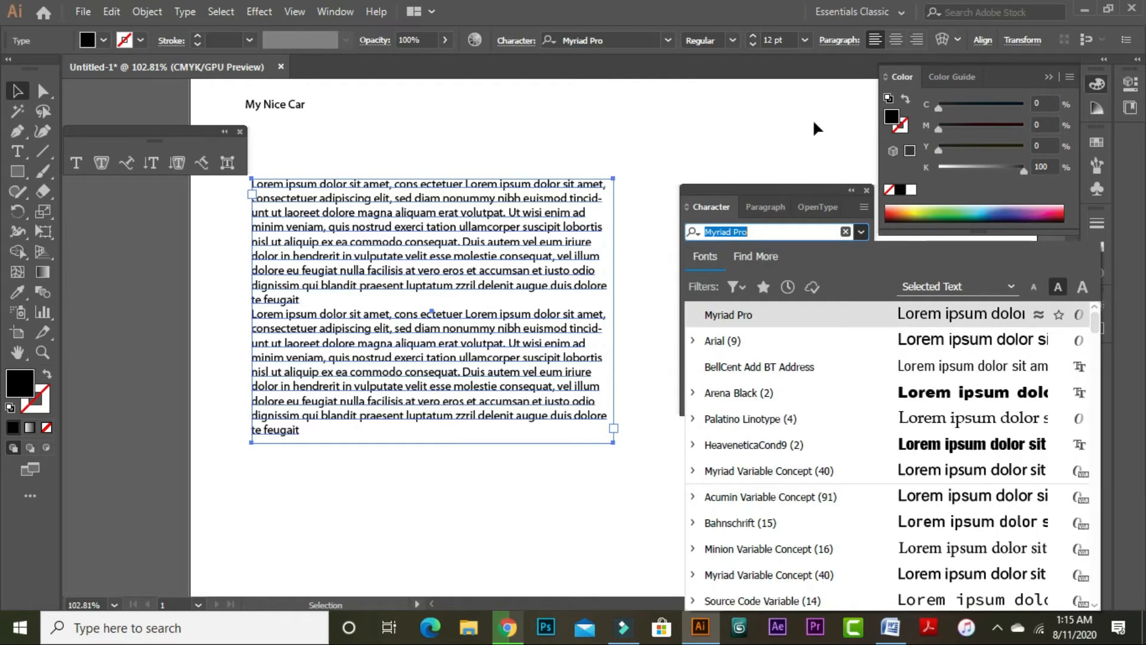
click(814, 125)
click(809, 121)
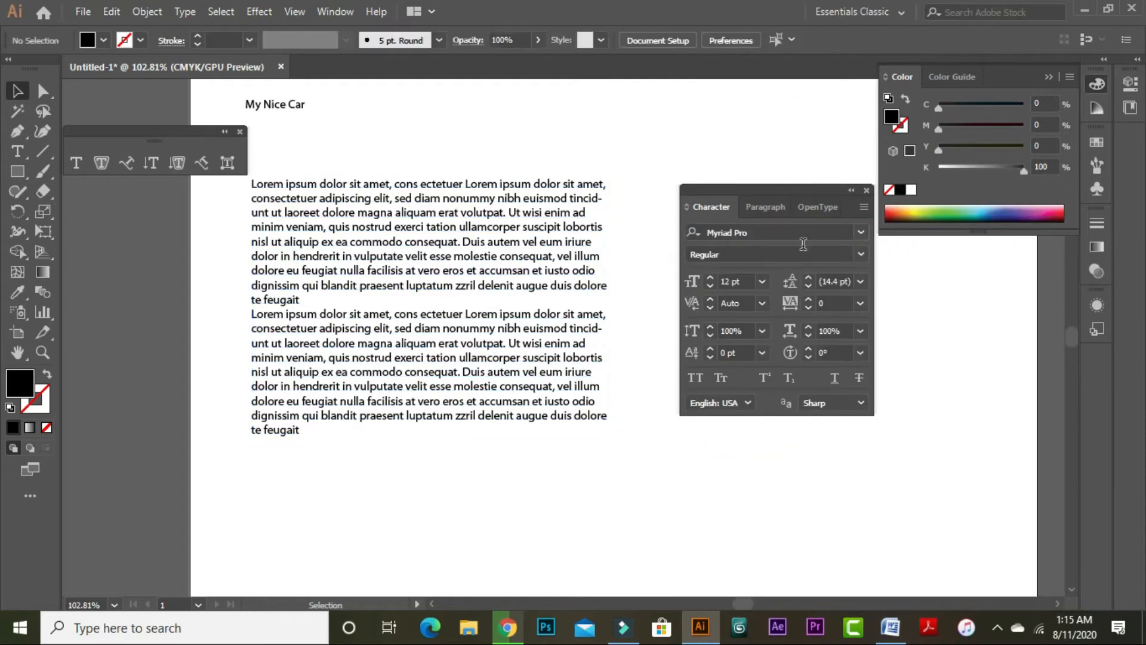
click(860, 261)
click(760, 146)
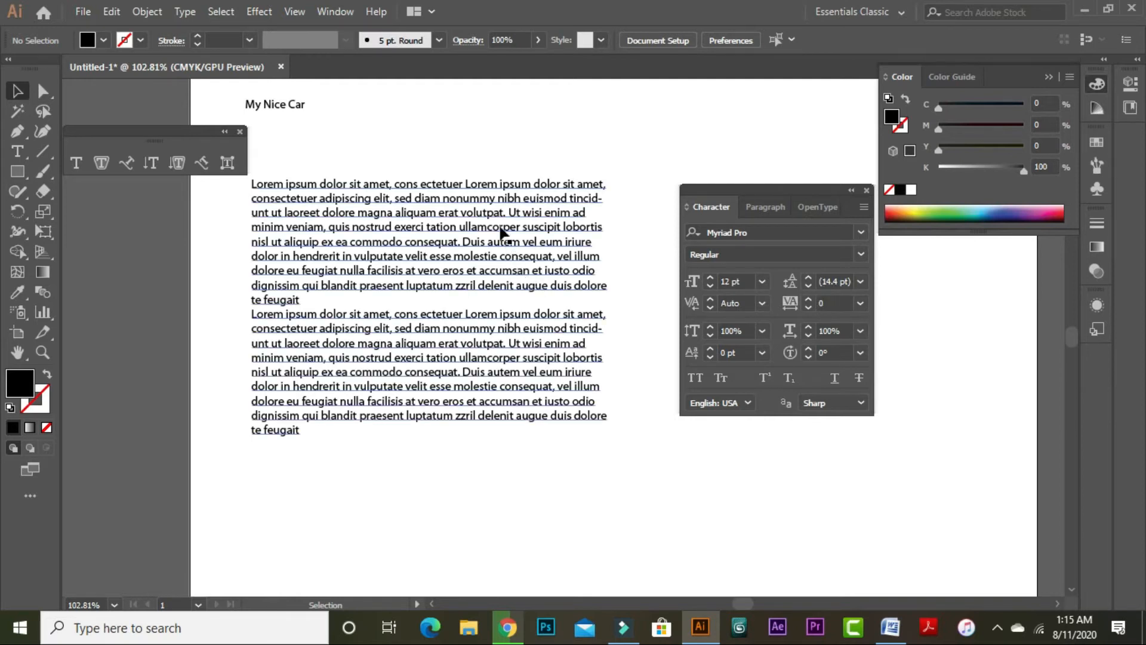
Select the Lorem ipsum text box and reduce its leading to 9 pt.
ctrl+click(442, 157)
drag(654, 320, 383, 264)
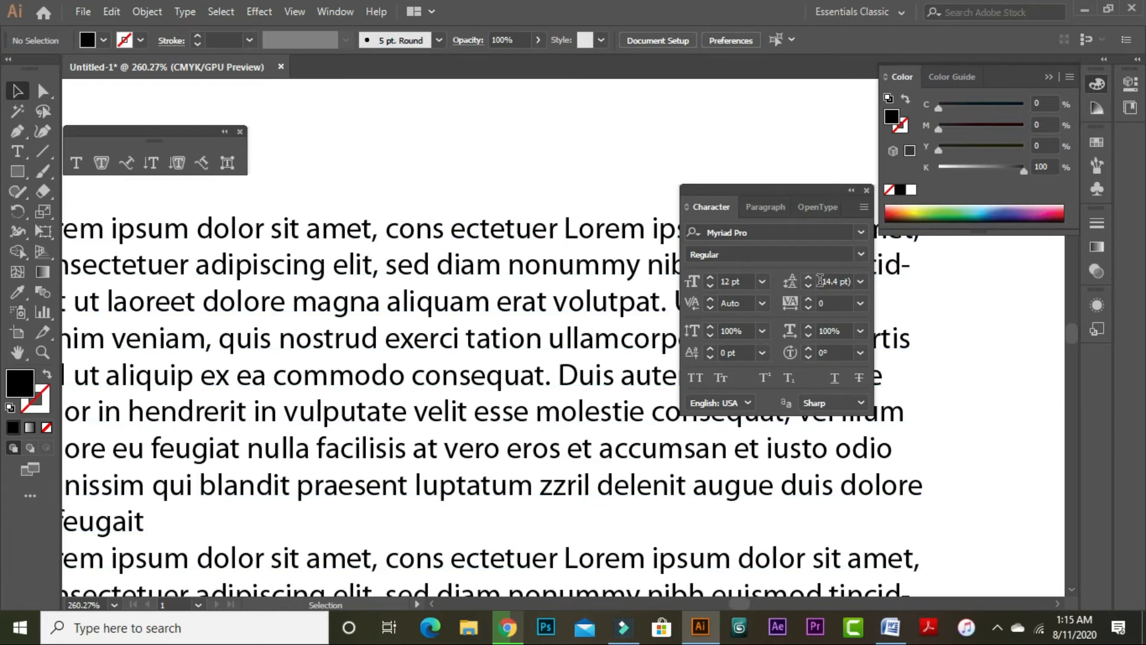
click(809, 278)
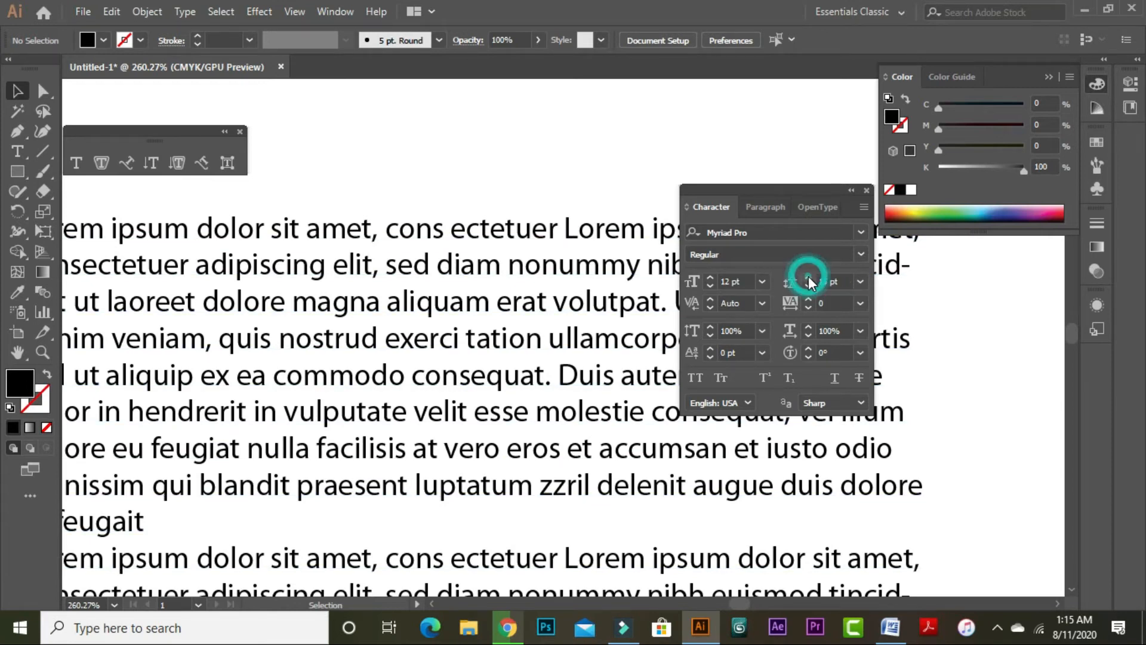
click(427, 263)
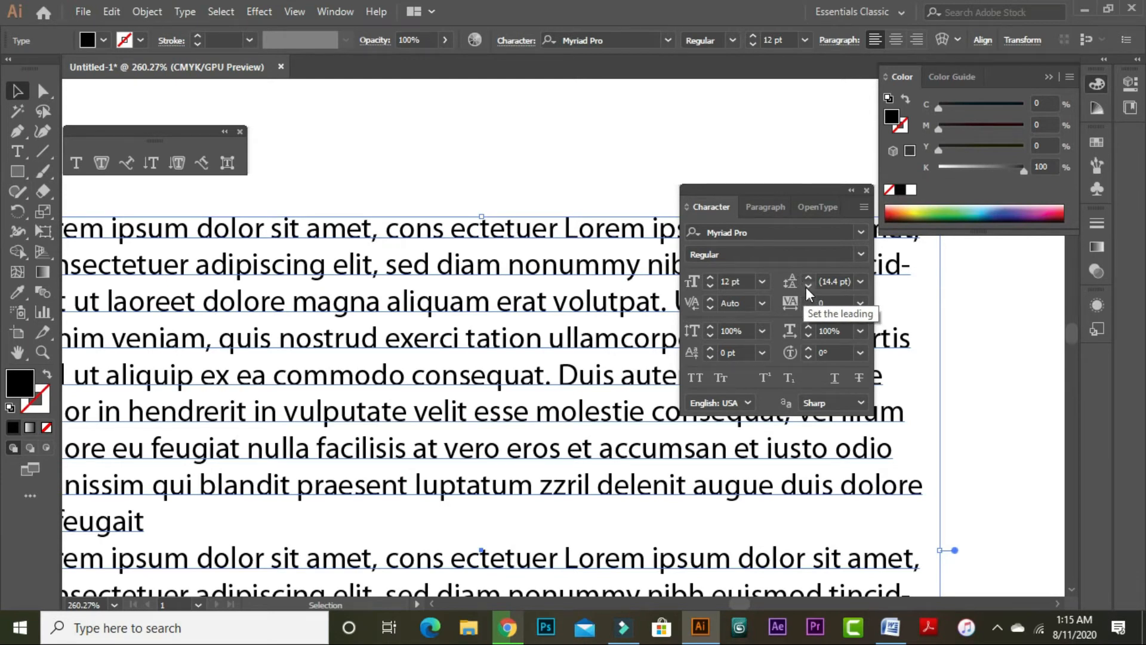
click(808, 288)
click(808, 287)
click(808, 287)
click(808, 289)
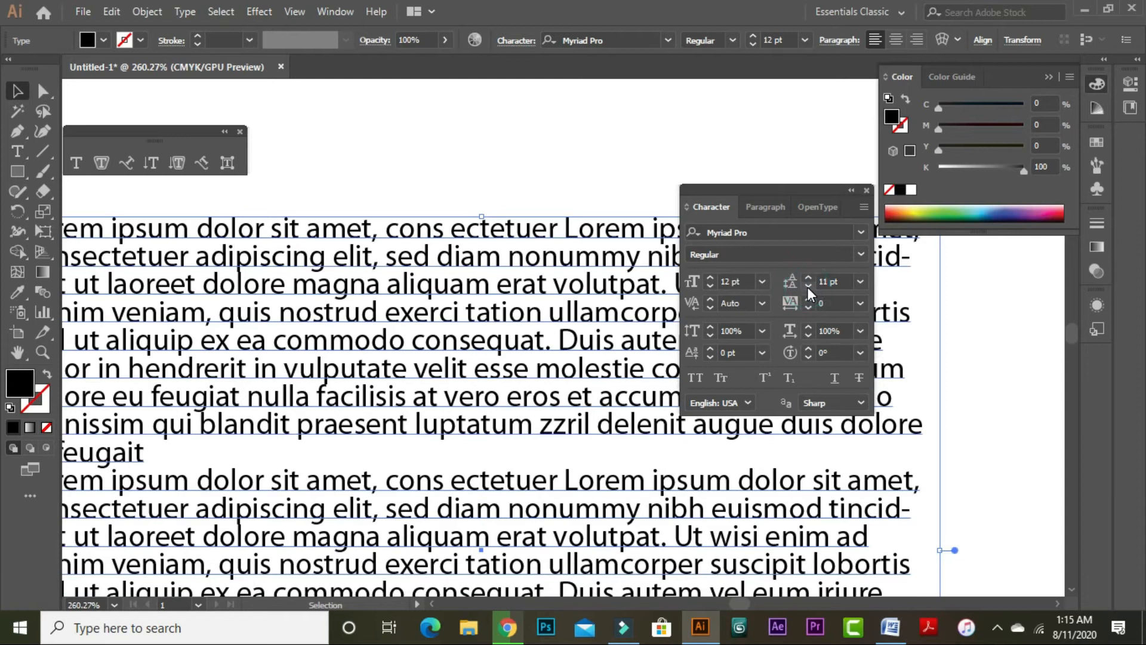
click(808, 289)
click(808, 289)
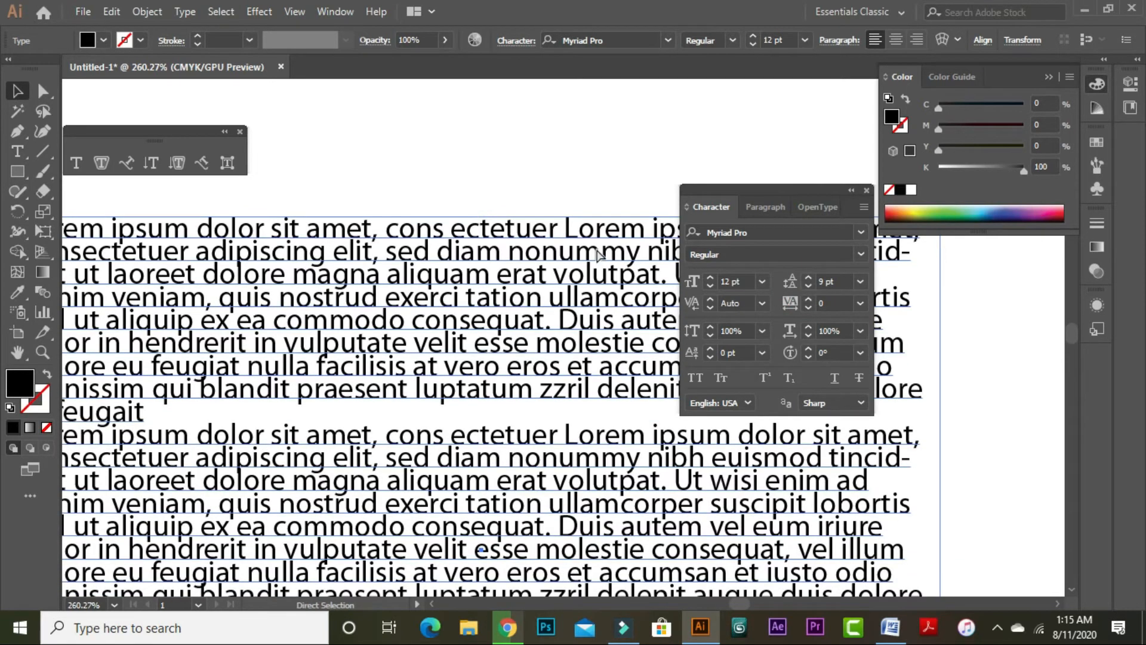
Restore the Lorem ipsum text's leading to the automatic 14.4 pt.
key(alt+Down)
key(alt+Down)
key(alt+Down)
key(alt+Down)
key(ctrl+shift+alt+a)
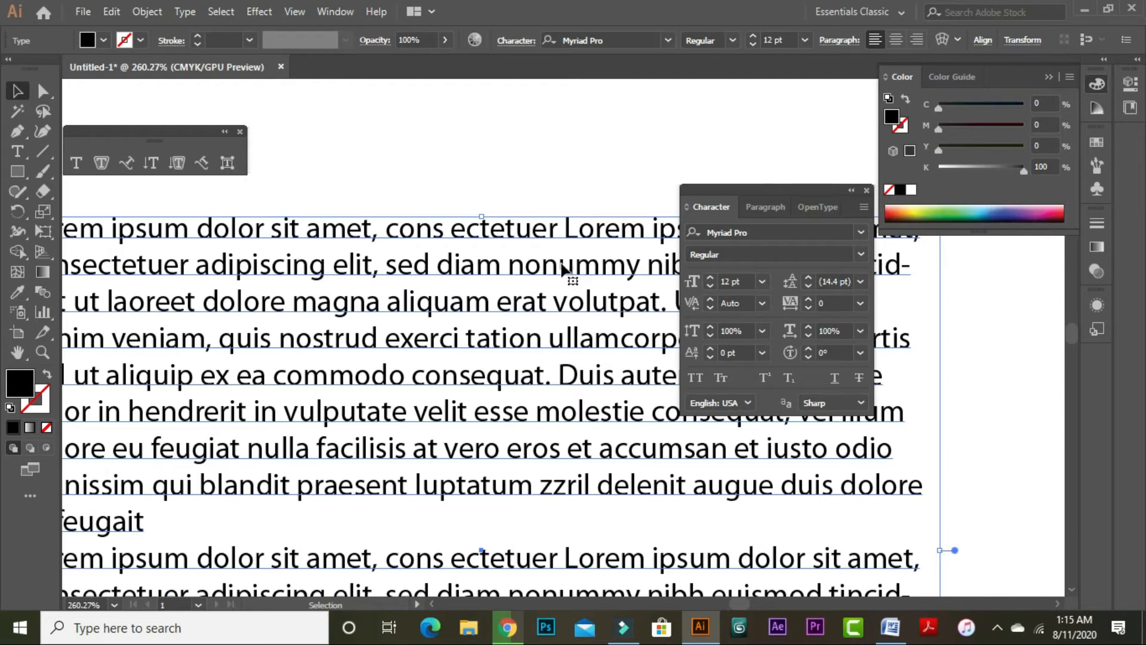
Select the "My Nice Car" text, start editing it with the Type tool and place the insertion point before "Nice".
key(ctrl)
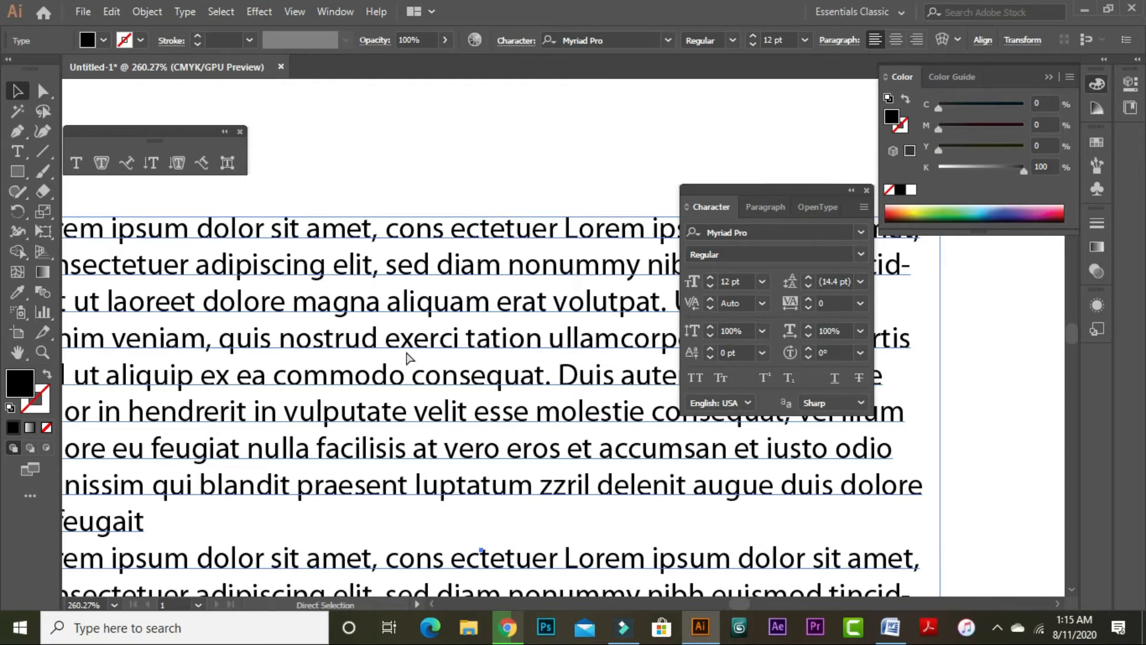
key(ctrl+minus)
key(ctrl+minus)
key(space)
drag(509, 155, 416, 378)
drag(268, 258, 448, 302)
key(ctrl+space)
drag(410, 236, 632, 437)
drag(447, 328, 462, 422)
key(space)
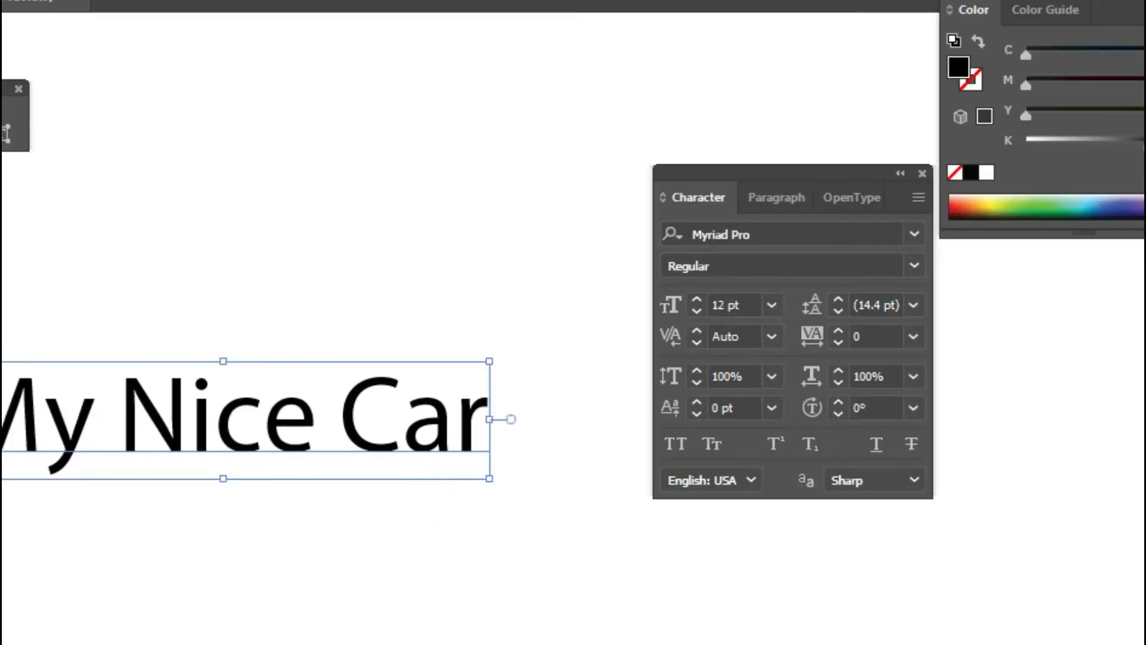
key(t)
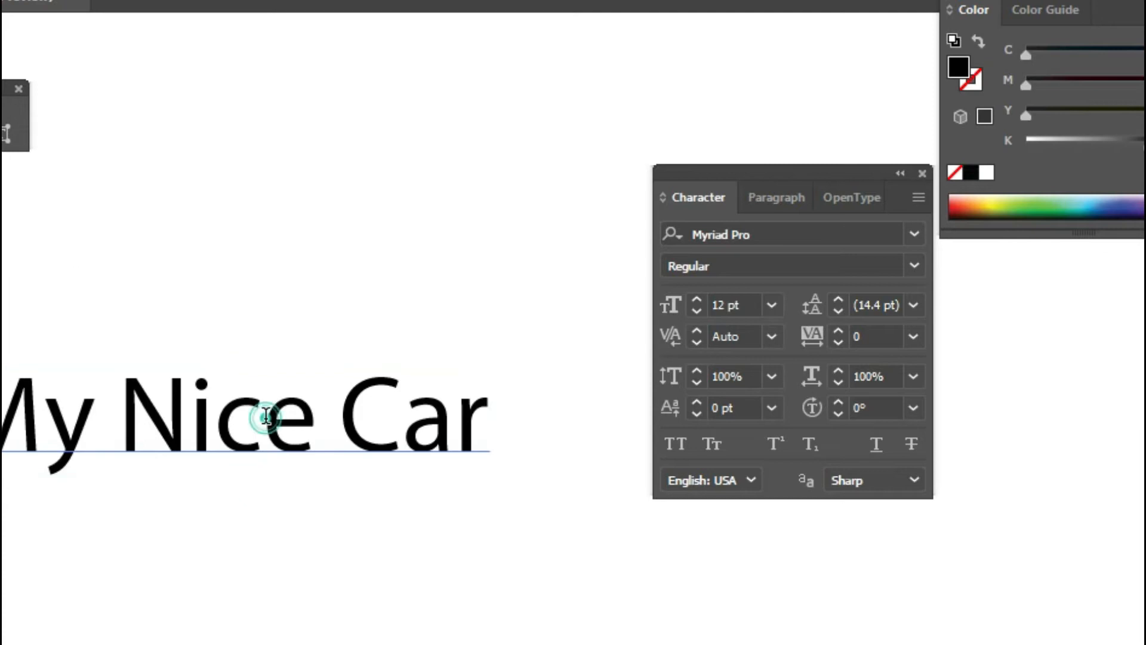
click(452, 425)
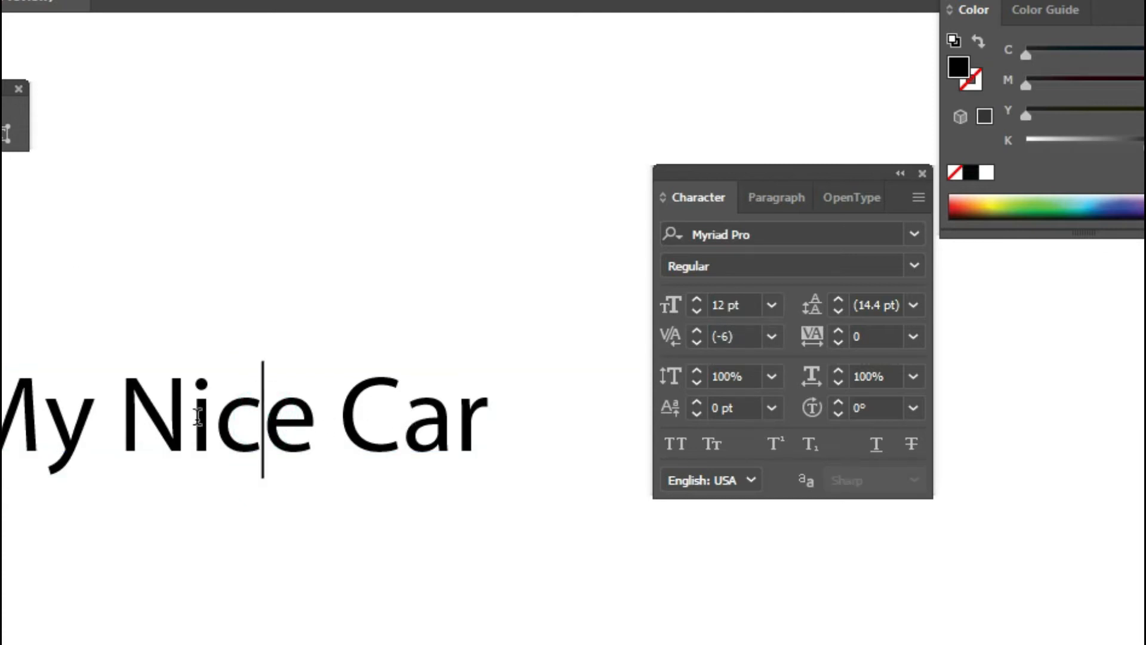
click(118, 399)
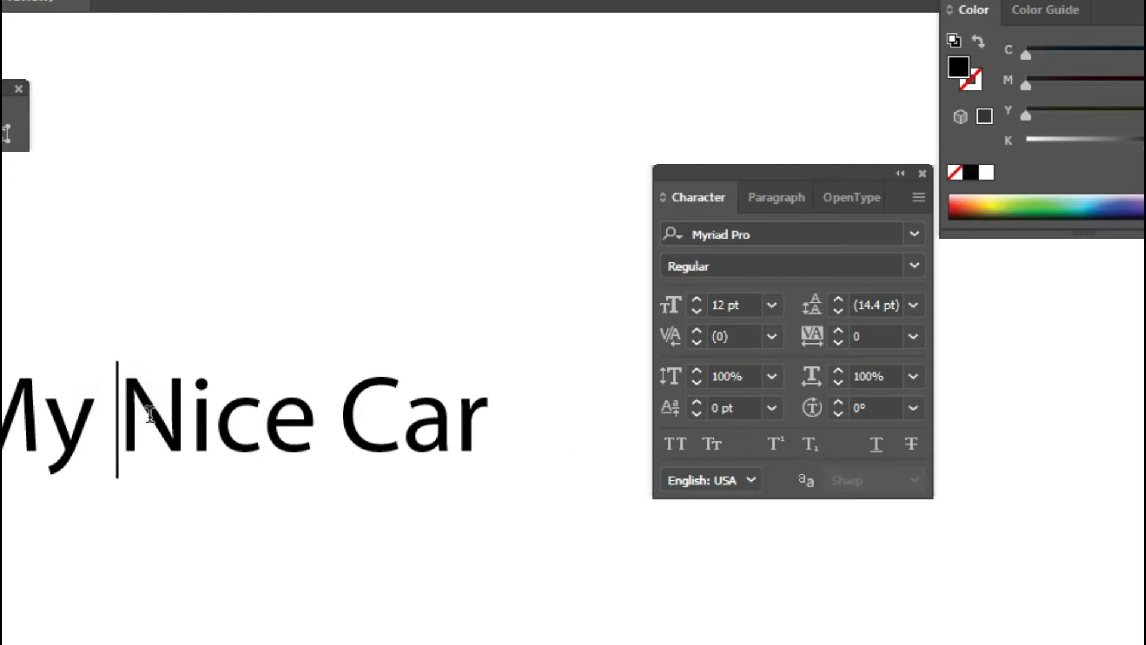
Select the space between "My" and "Nice" and try to change its kerning.
drag(102, 409, 119, 409)
click(119, 406)
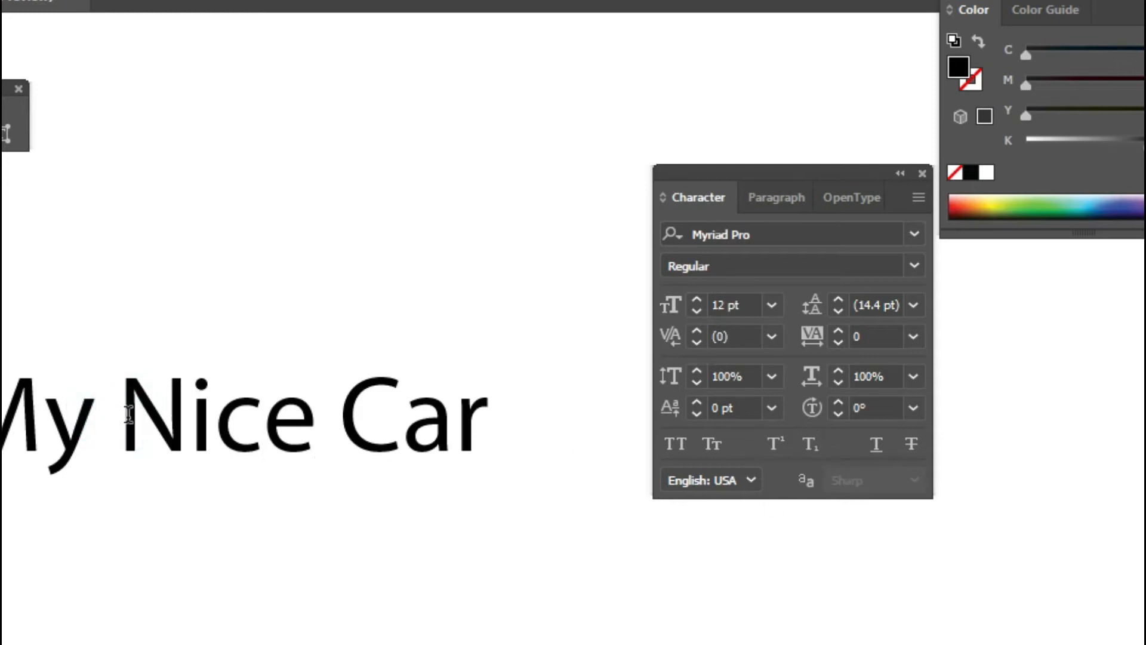
click(95, 399)
drag(102, 388, 133, 388)
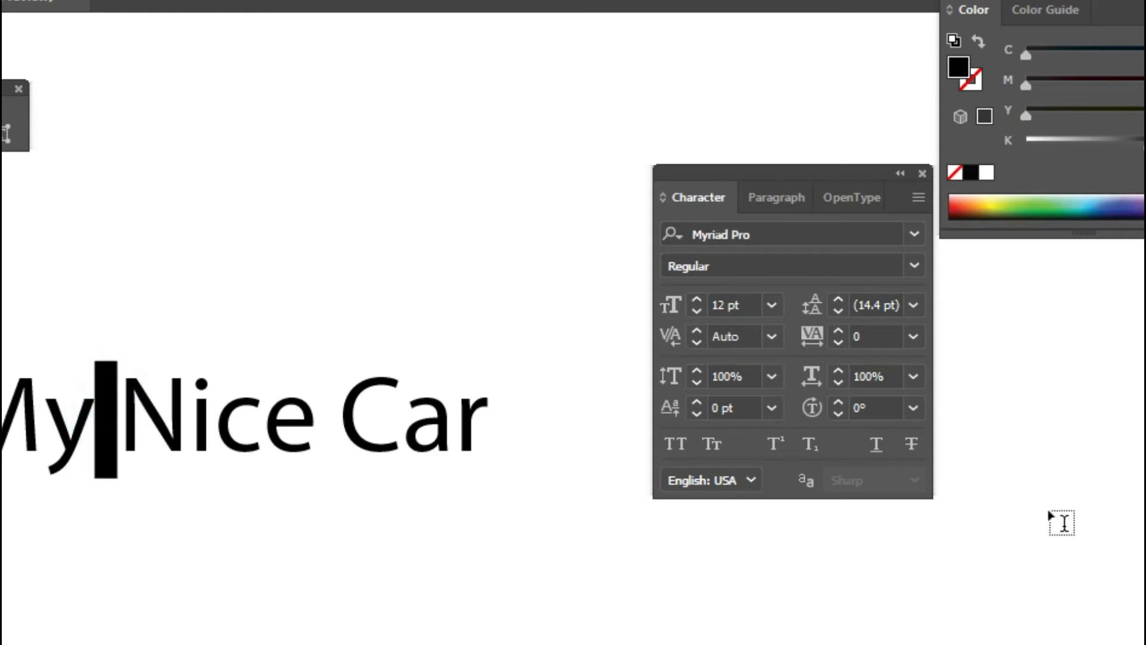
click(696, 331)
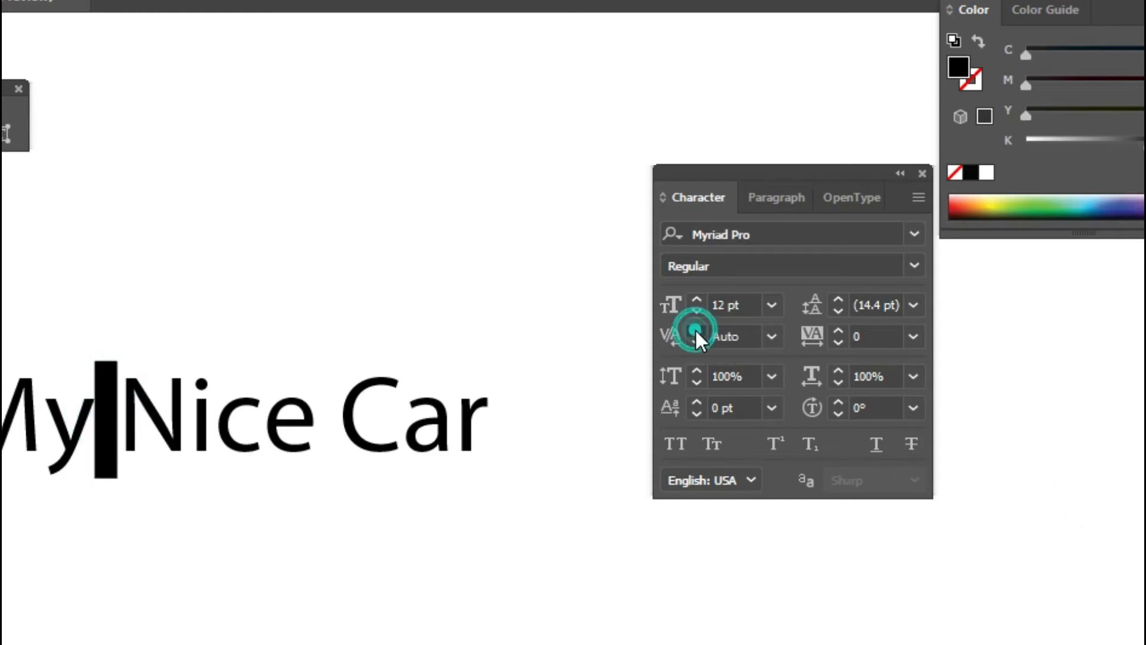
click(720, 384)
click(771, 336)
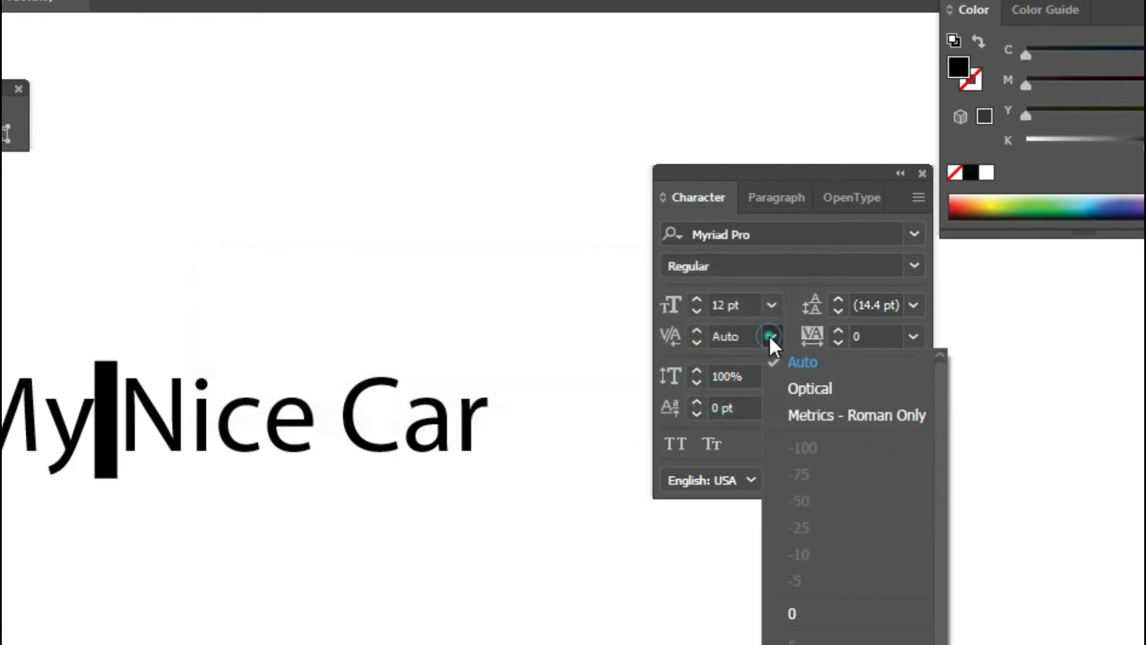
click(696, 342)
click(720, 382)
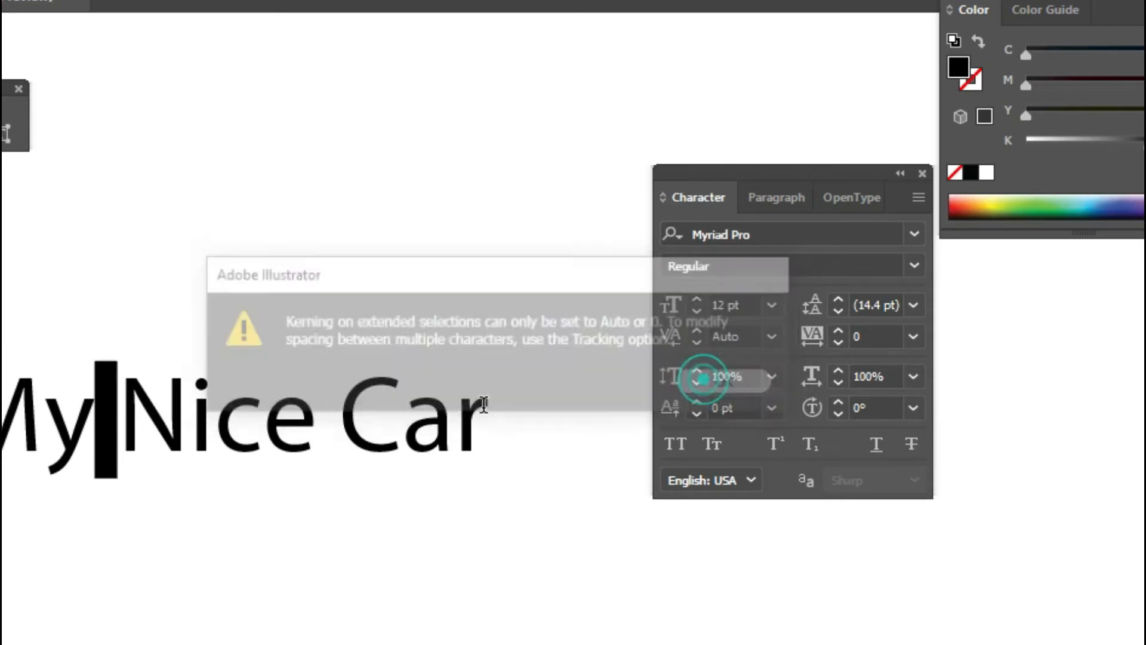
Place the insertion point directly before "Nice" and reduce the kerning there to -189.
click(112, 419)
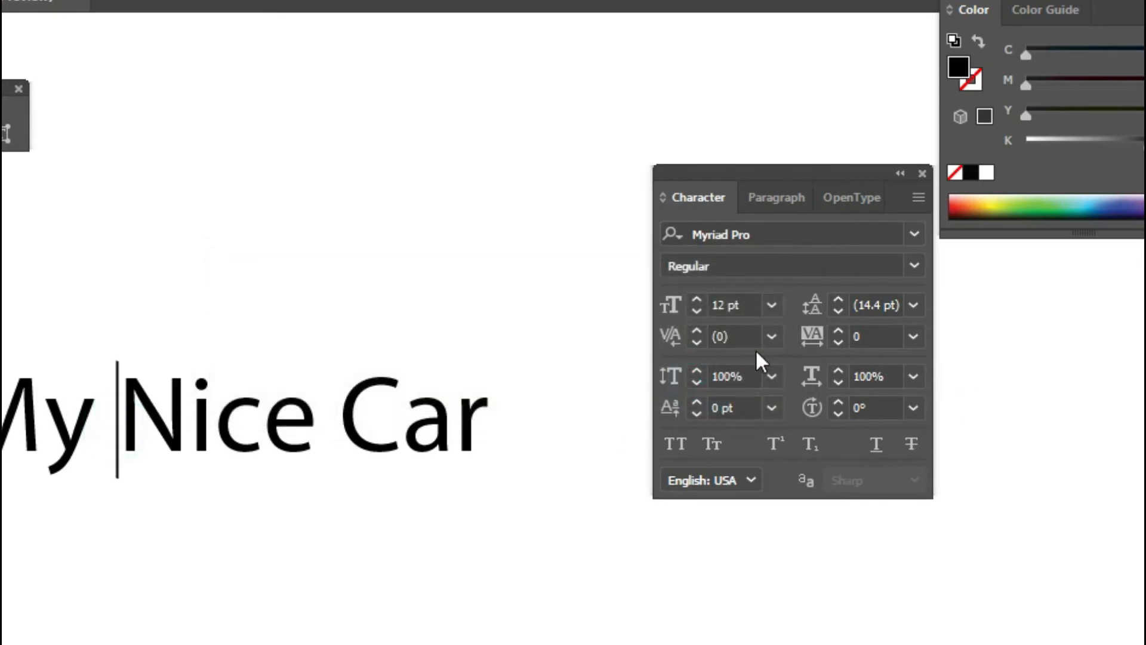
click(697, 341)
click(697, 341)
click(697, 341)
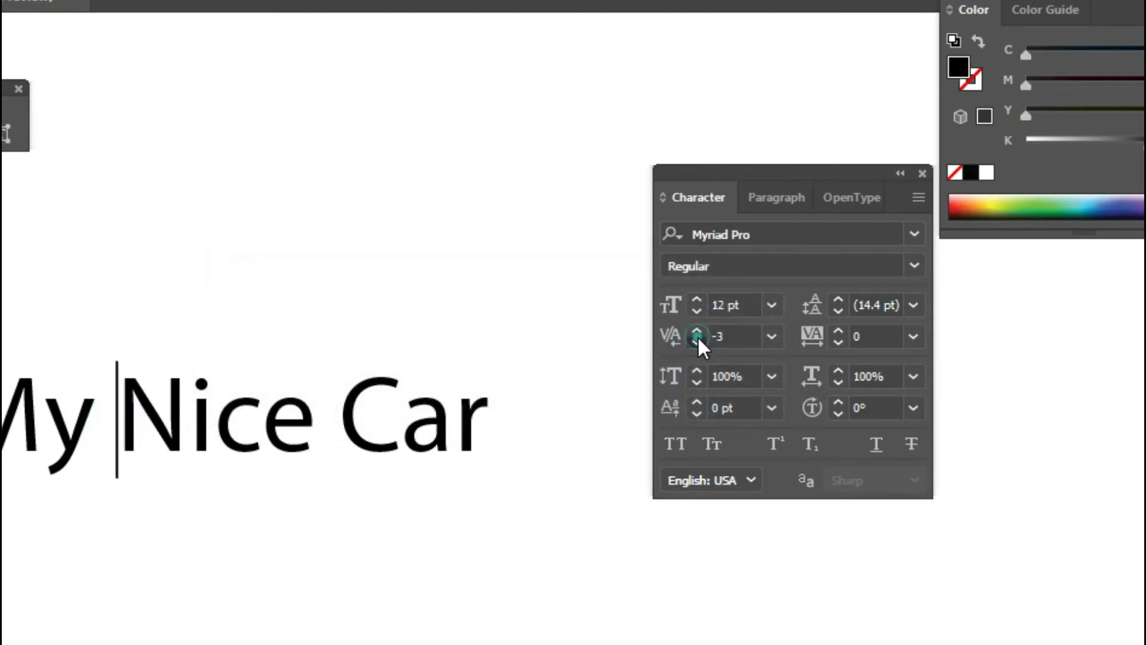
click(697, 340)
click(697, 341)
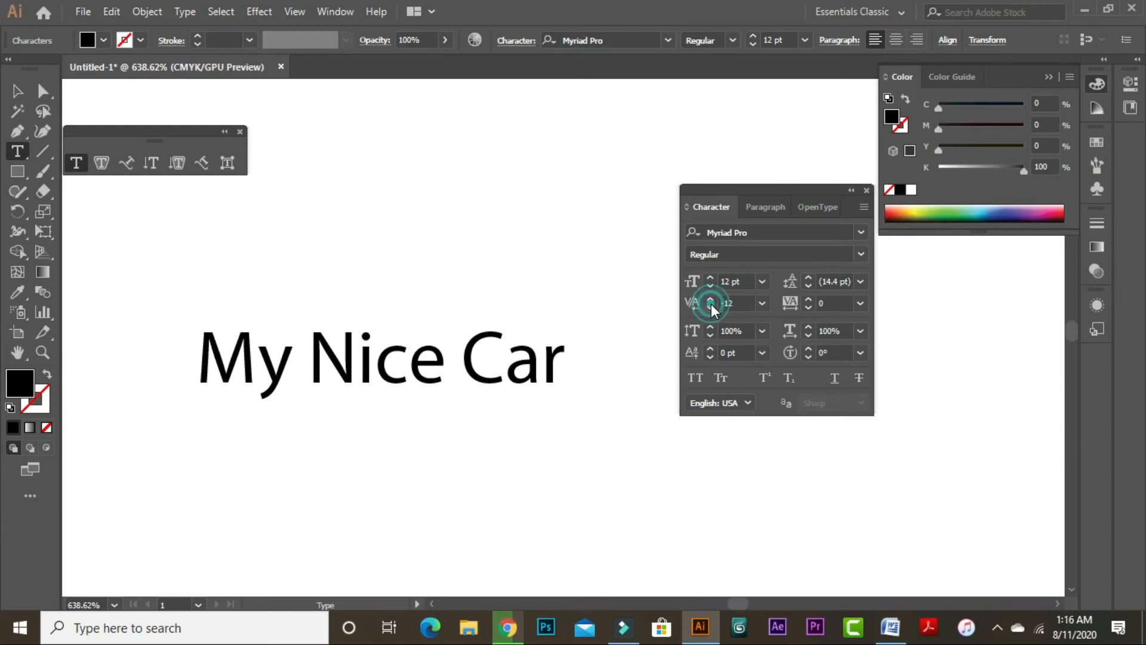
click(710, 307)
click(710, 307)
click(710, 307)
click(710, 306)
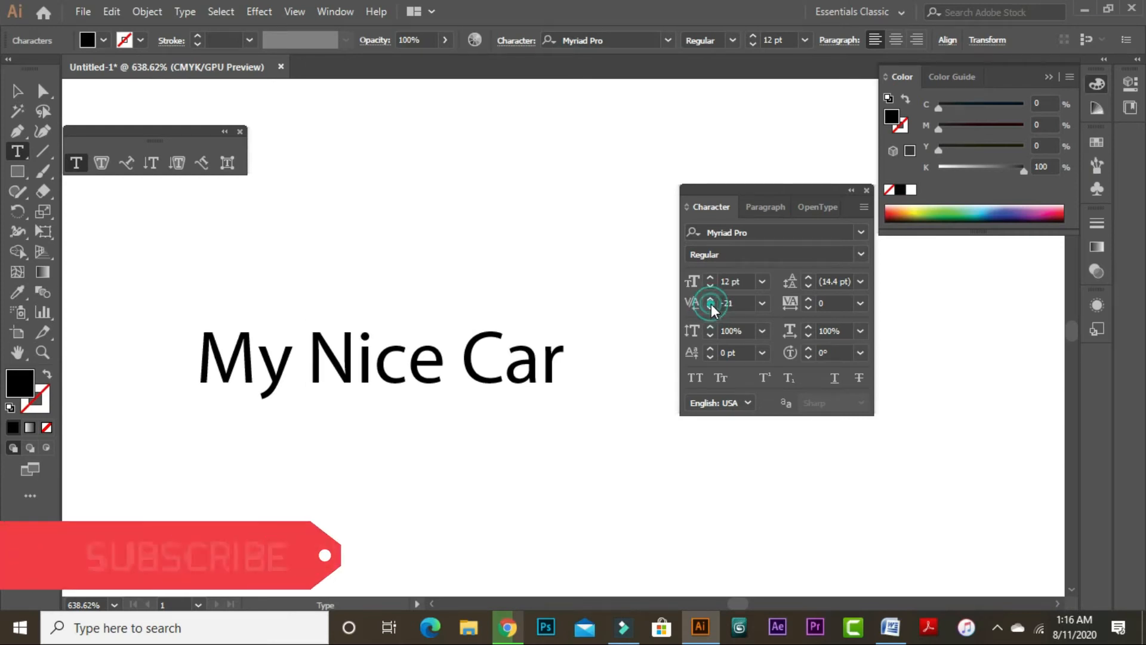
click(710, 307)
click(711, 307)
click(710, 307)
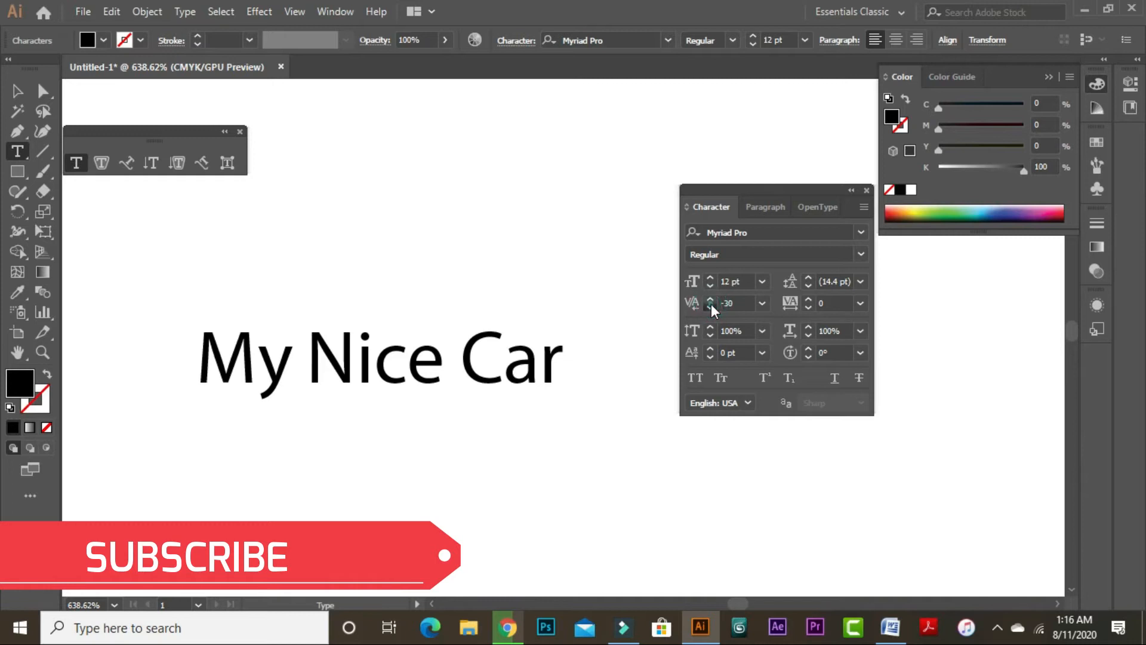
click(710, 306)
click(711, 305)
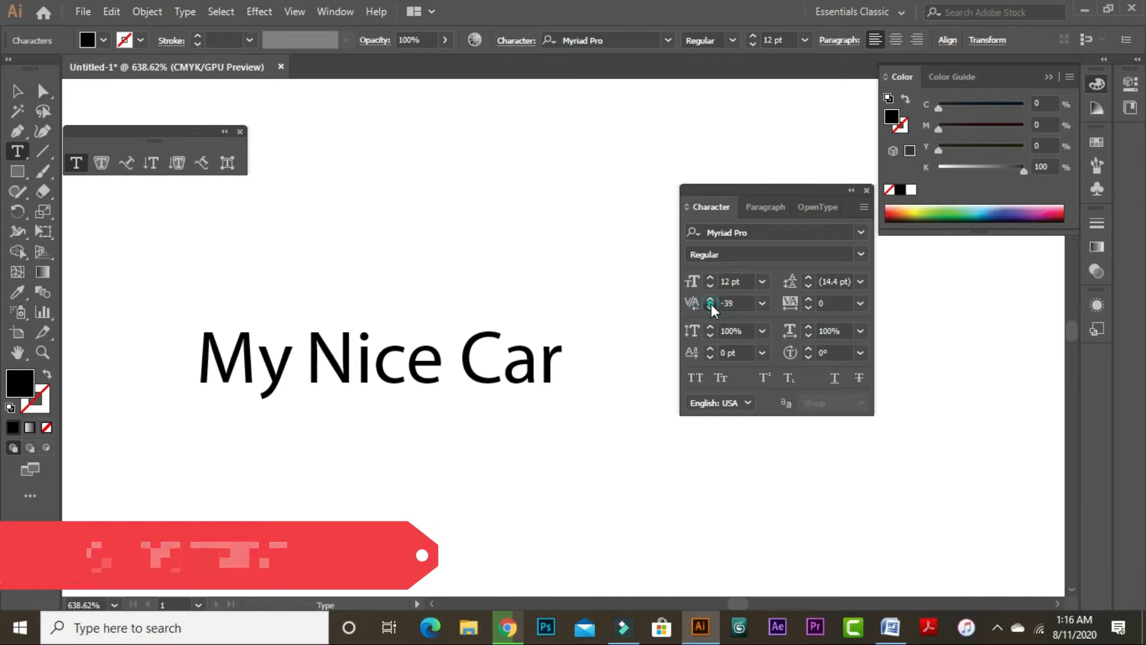
click(711, 307)
click(710, 307)
click(710, 307)
click(710, 307)
click(710, 306)
click(710, 307)
click(710, 306)
click(711, 307)
click(710, 307)
click(710, 307)
click(710, 307)
click(710, 306)
click(711, 307)
click(711, 307)
click(711, 307)
click(710, 307)
click(710, 307)
click(710, 307)
click(710, 307)
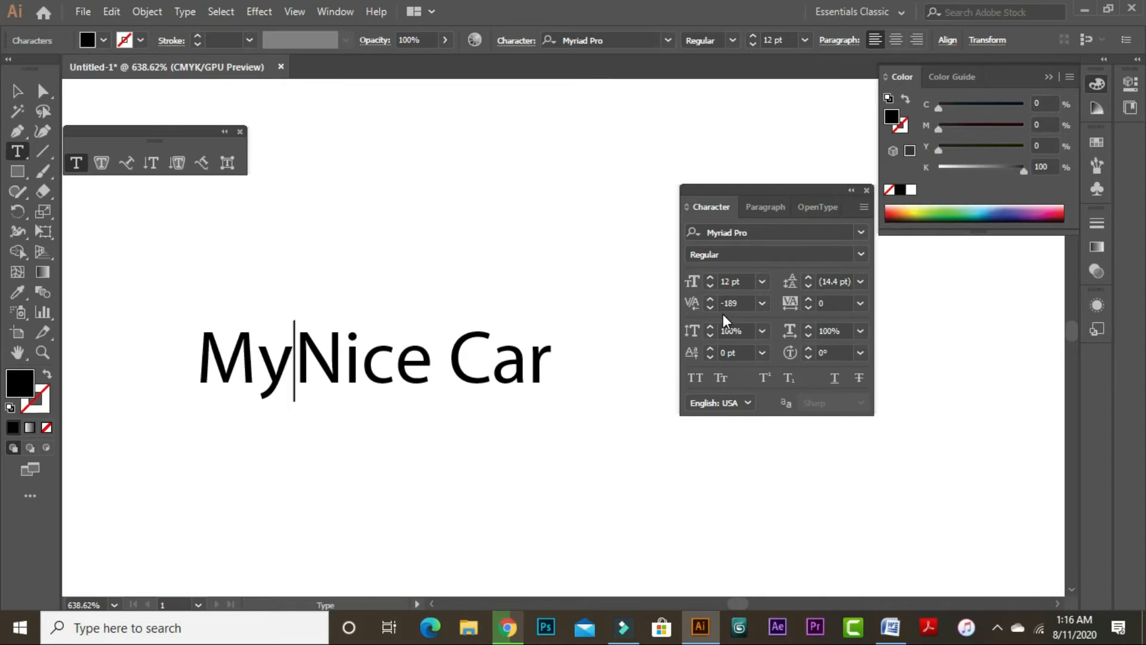
Reduce the kerning directly before "Car" to -165 and finish editing with the text object selected.
click(458, 352)
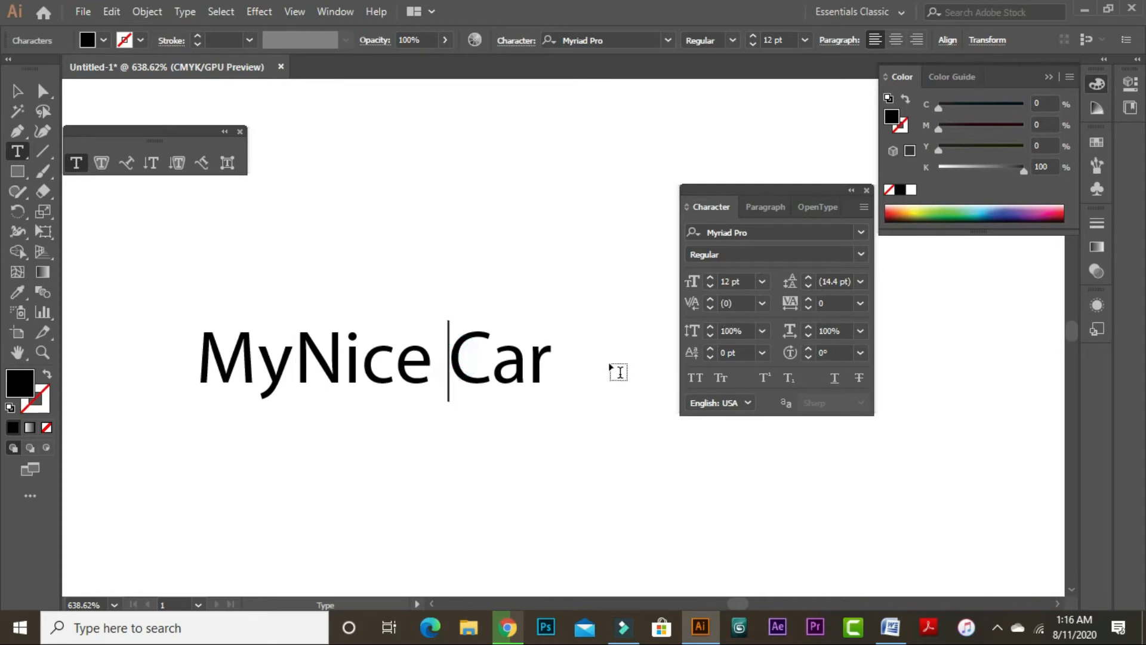
click(711, 306)
click(710, 306)
click(711, 306)
click(711, 306)
click(711, 306)
click(711, 306)
click(710, 307)
click(711, 307)
click(711, 307)
click(711, 306)
click(710, 306)
click(710, 306)
click(710, 307)
click(711, 306)
click(710, 306)
click(710, 306)
click(710, 306)
click(710, 306)
click(711, 306)
click(711, 307)
click(711, 307)
click(711, 306)
click(711, 306)
click(711, 306)
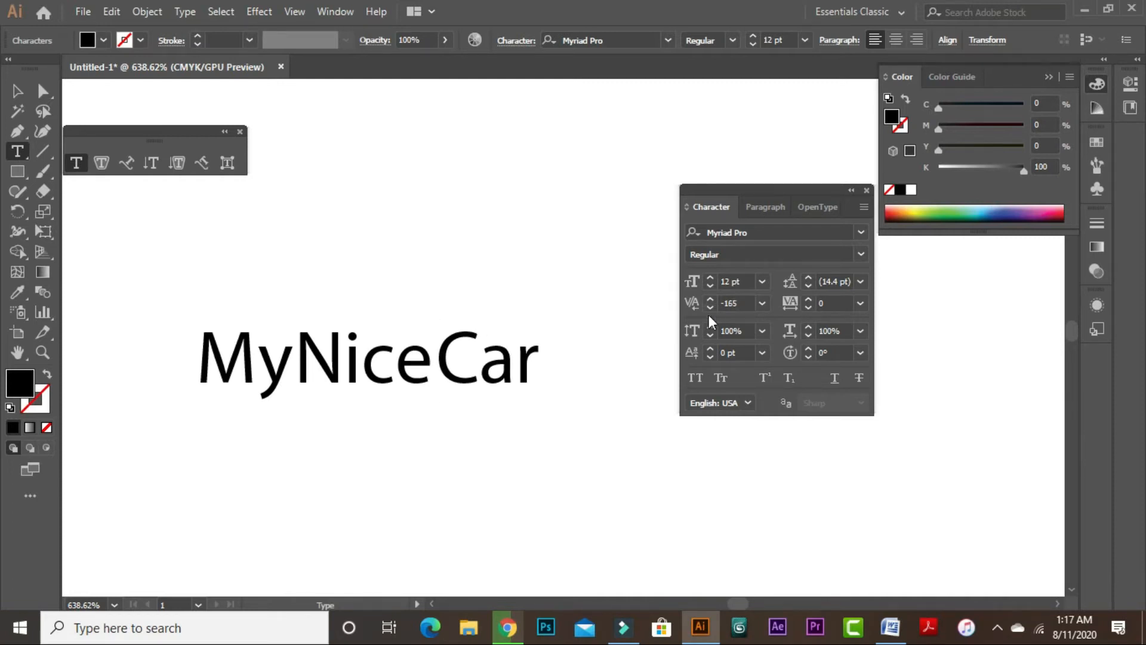
click(17, 90)
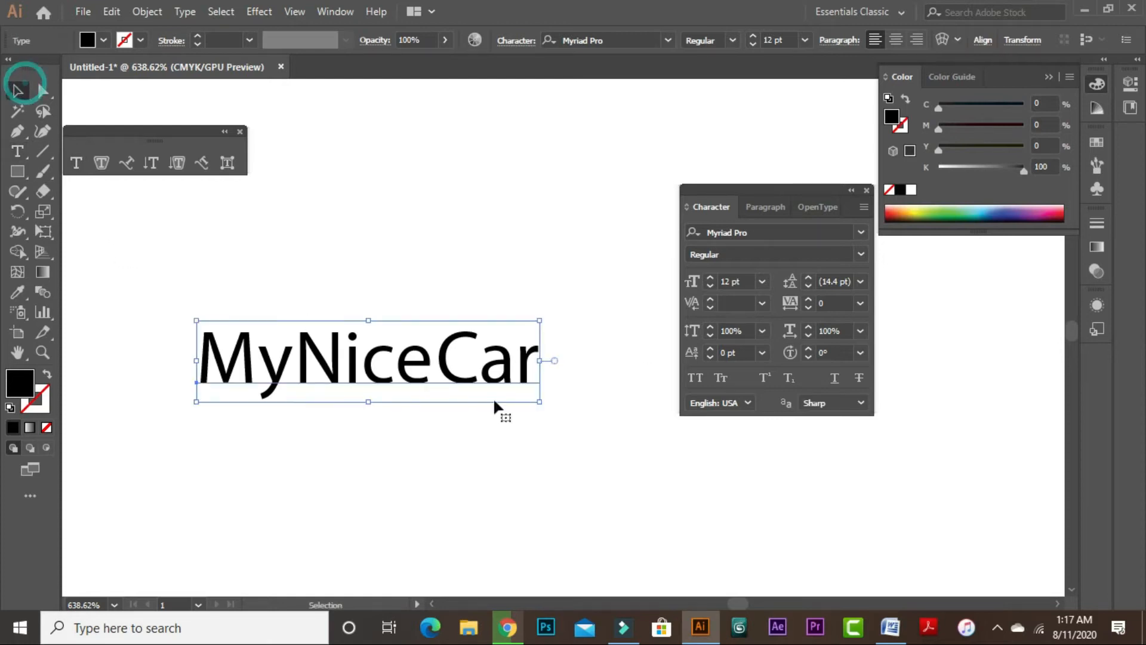
Set the kerning of the whole "My Nice Car" text object to Auto and keep the object selected.
click(764, 301)
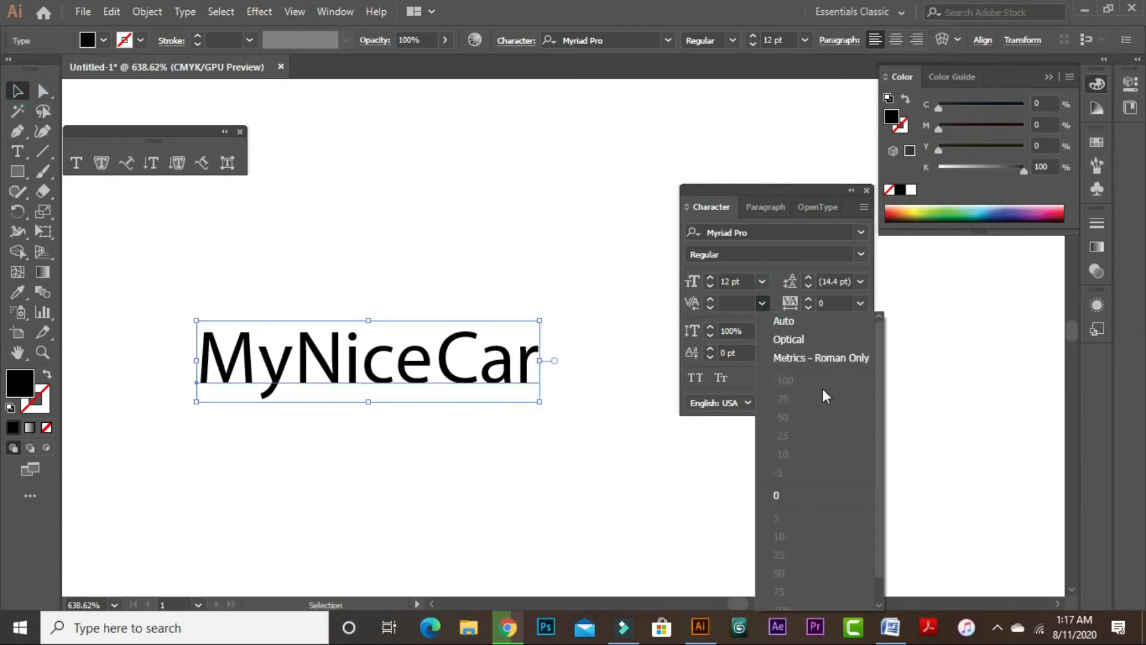
click(793, 320)
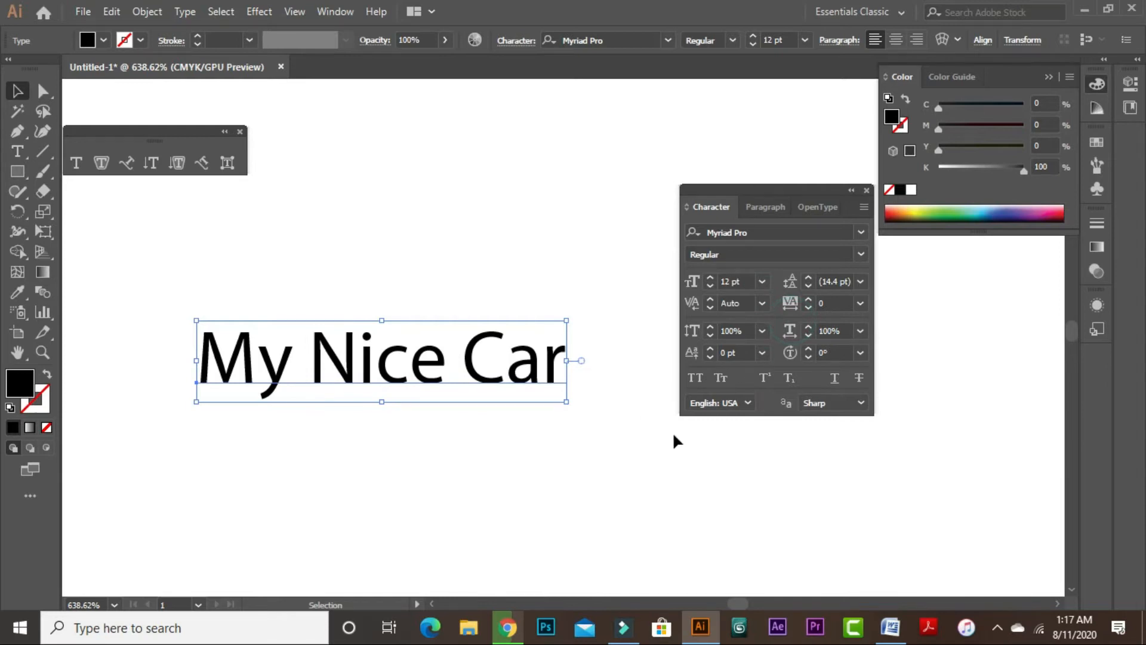
click(519, 402)
click(480, 358)
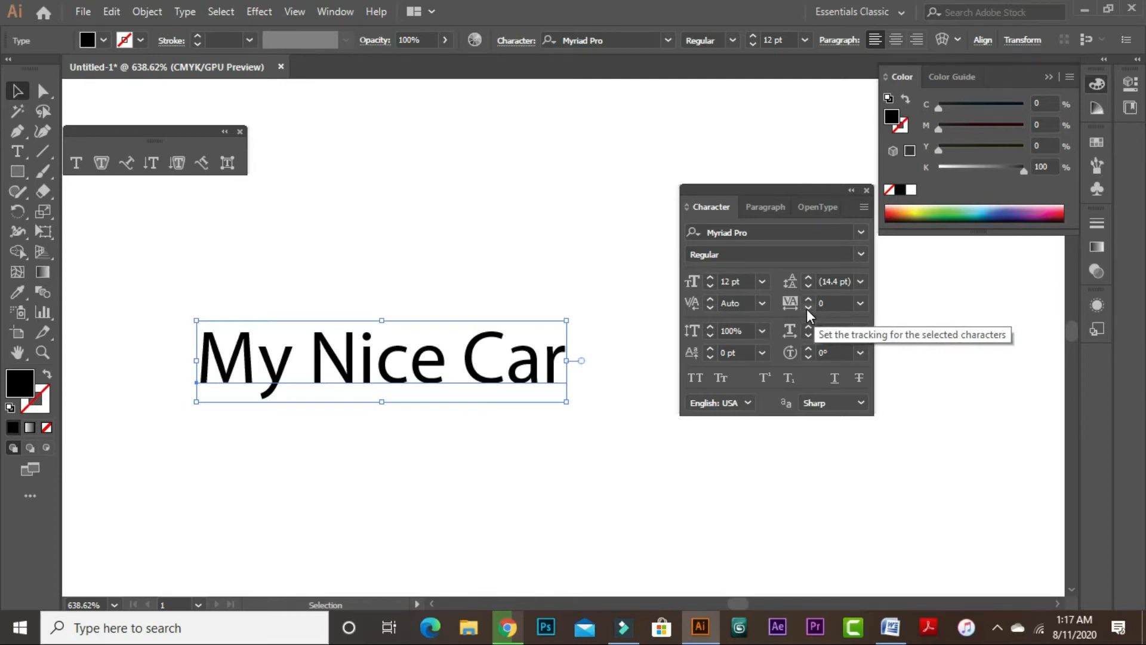
Preview several preset tracking values on the selected text without applying one.
click(859, 302)
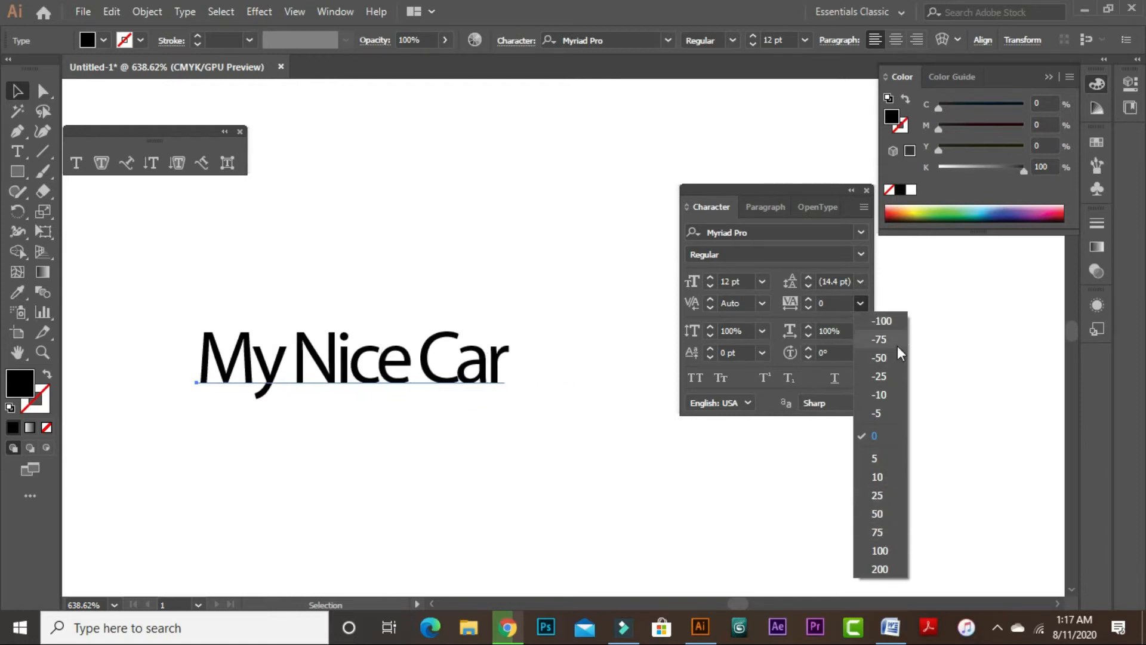
click(396, 356)
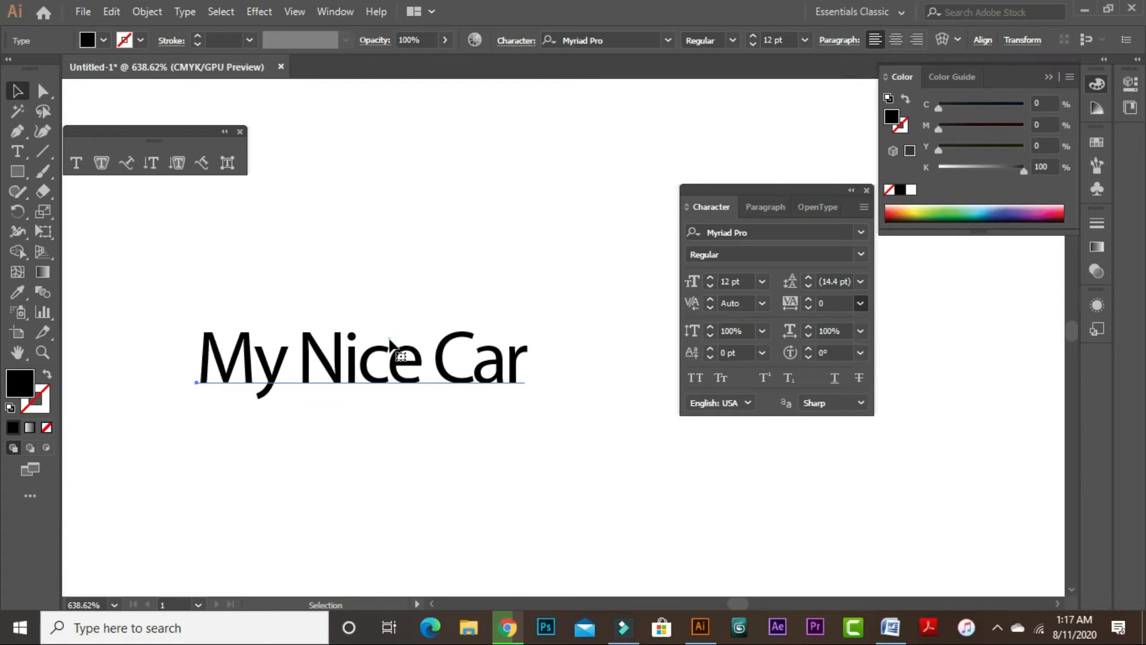
click(396, 355)
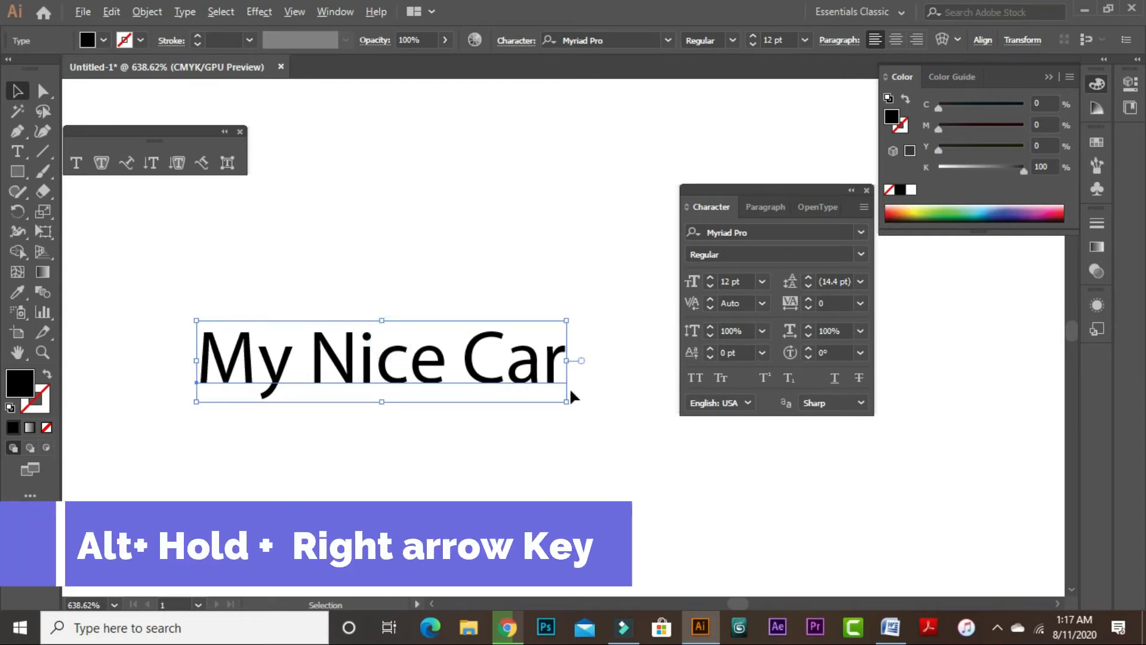
Increase the tracking of the selected "My Nice Car" text to 240.
key(alt+Right)
key(alt+Right)
key(alt+Right)
key(alt+Right)
key(alt+Right)
key(alt+Right)
key(alt+Right)
key(alt+Right)
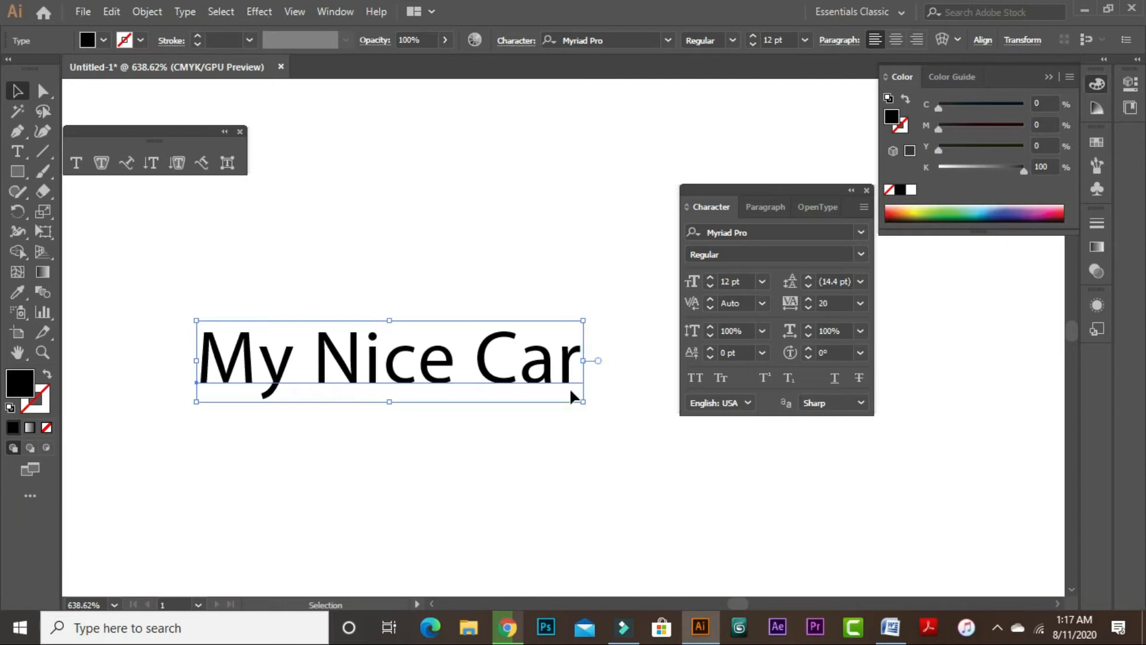
key(alt+Right)
key(alt+Right)
key(alt+Right)
key(alt+Right)
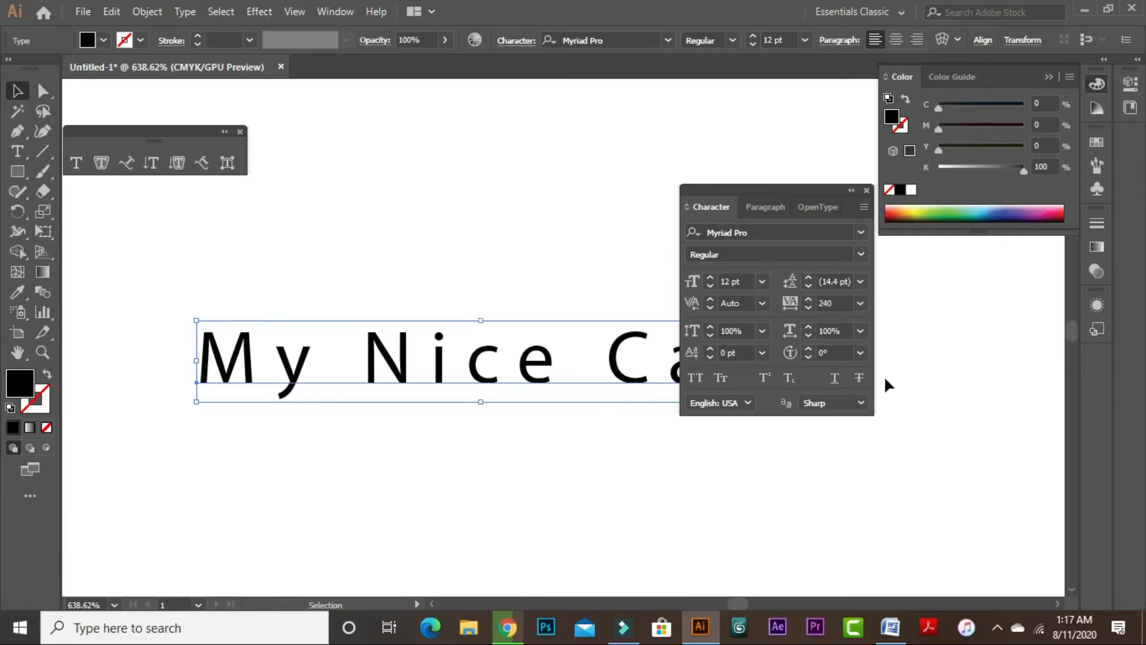
Reduce the text's tracking to 20 in increments and reset it to 0.
key(alt+Left)
key(alt+Left)
key(alt+Left)
key(alt+Left)
key(alt+Left)
key(alt+Left)
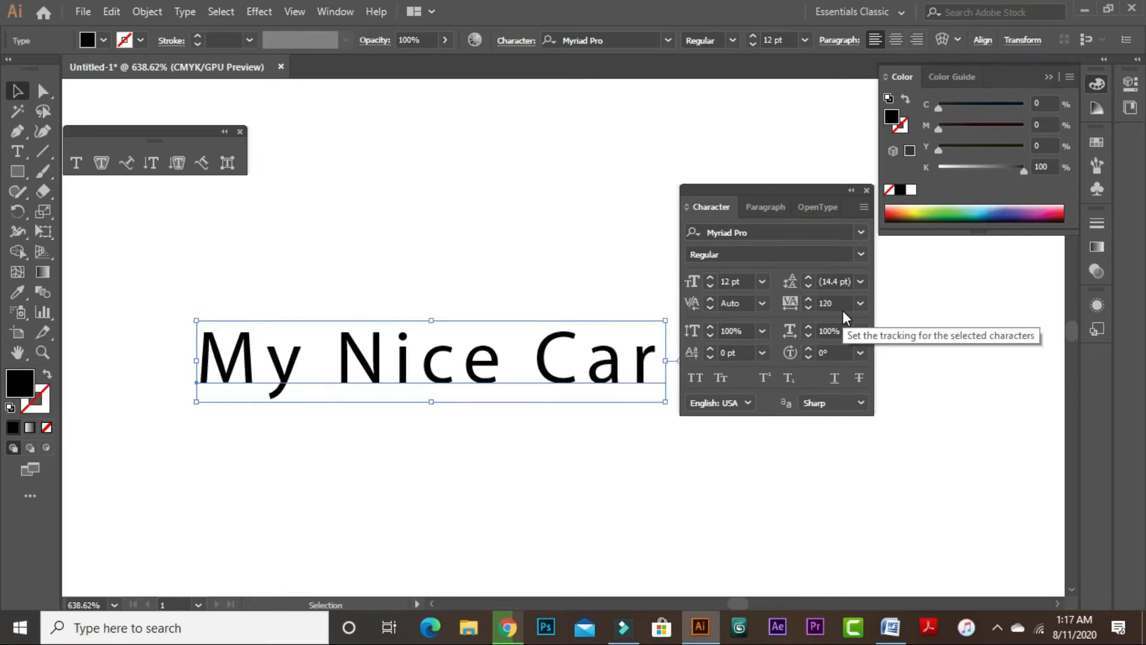
key(alt+Left)
key(alt+Left)
key(alt+Left)
key(alt+Left)
key(alt+Left)
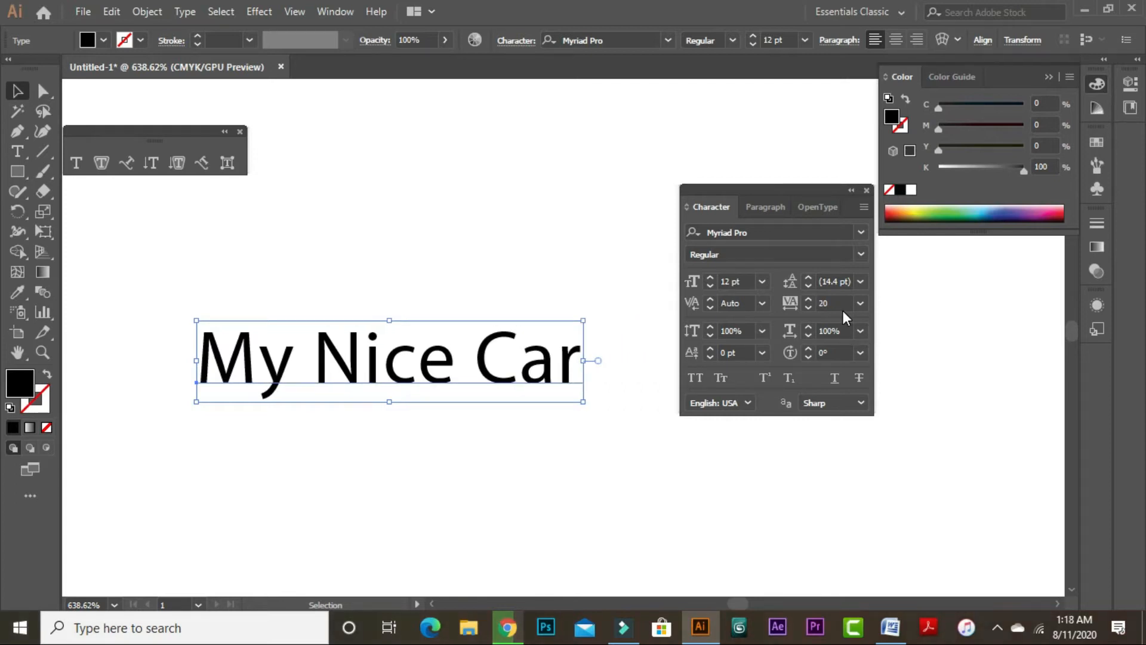
click(860, 303)
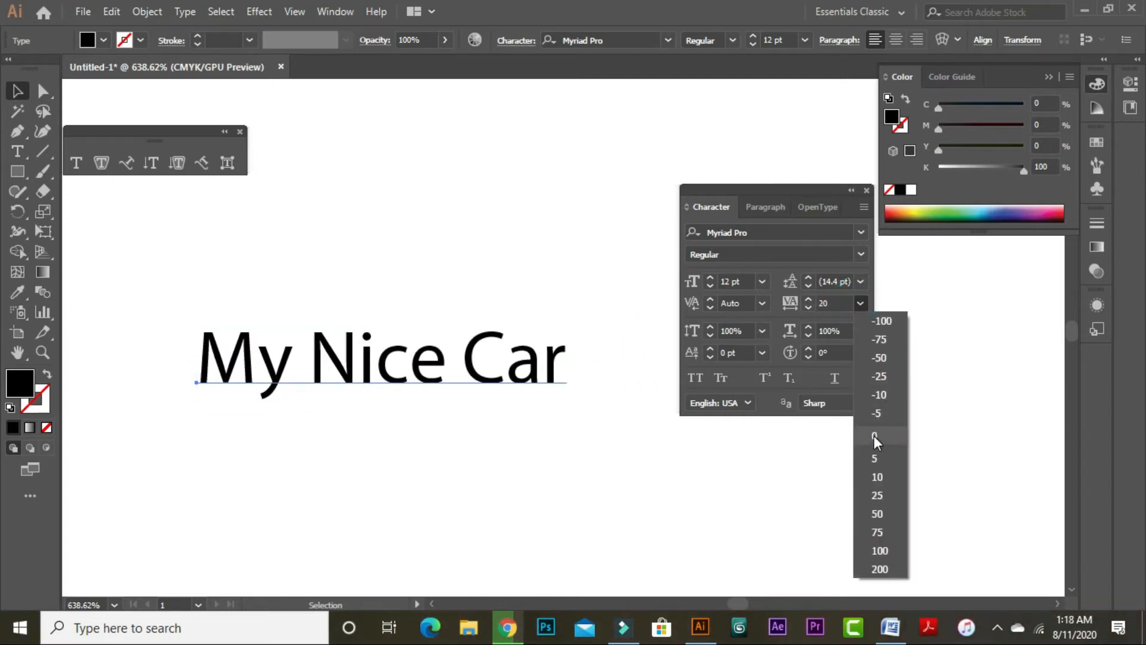
click(873, 434)
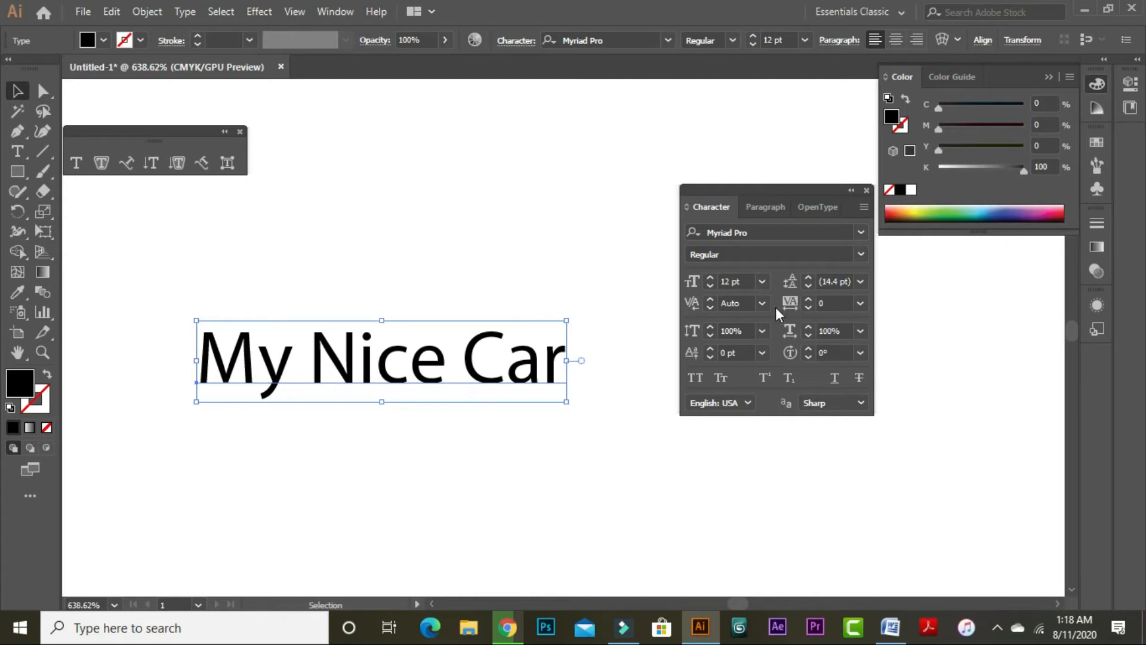
Try to lower the kerning of the whole text object, set it to 0 instead, and reselect the text.
click(712, 304)
click(747, 335)
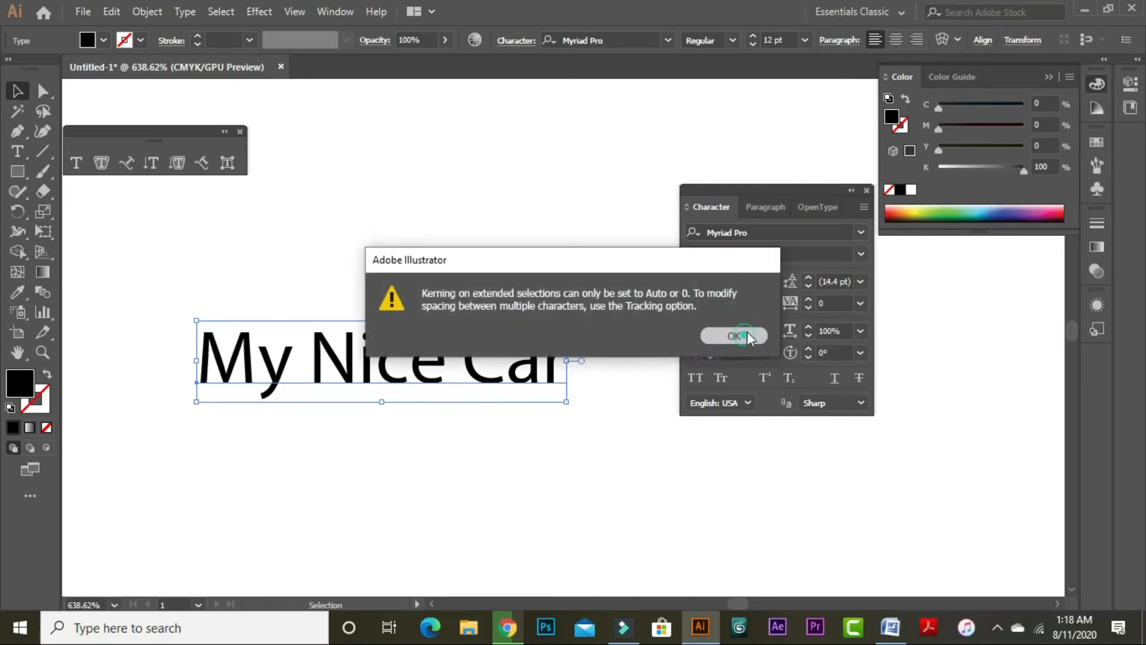
click(761, 302)
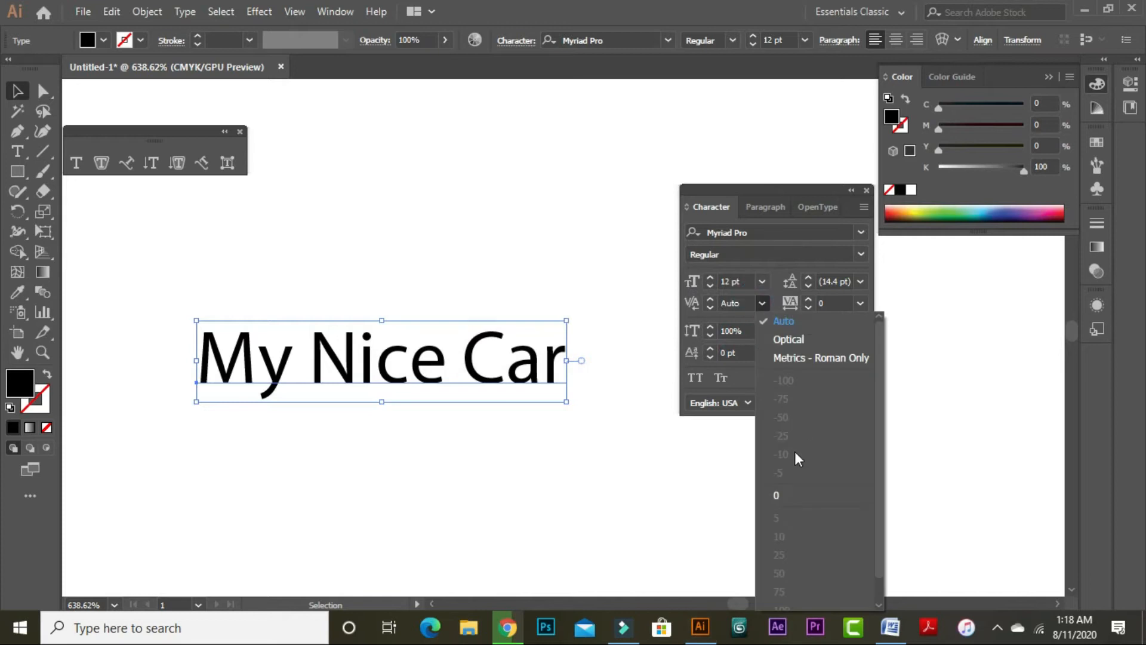
click(776, 493)
click(720, 452)
click(404, 366)
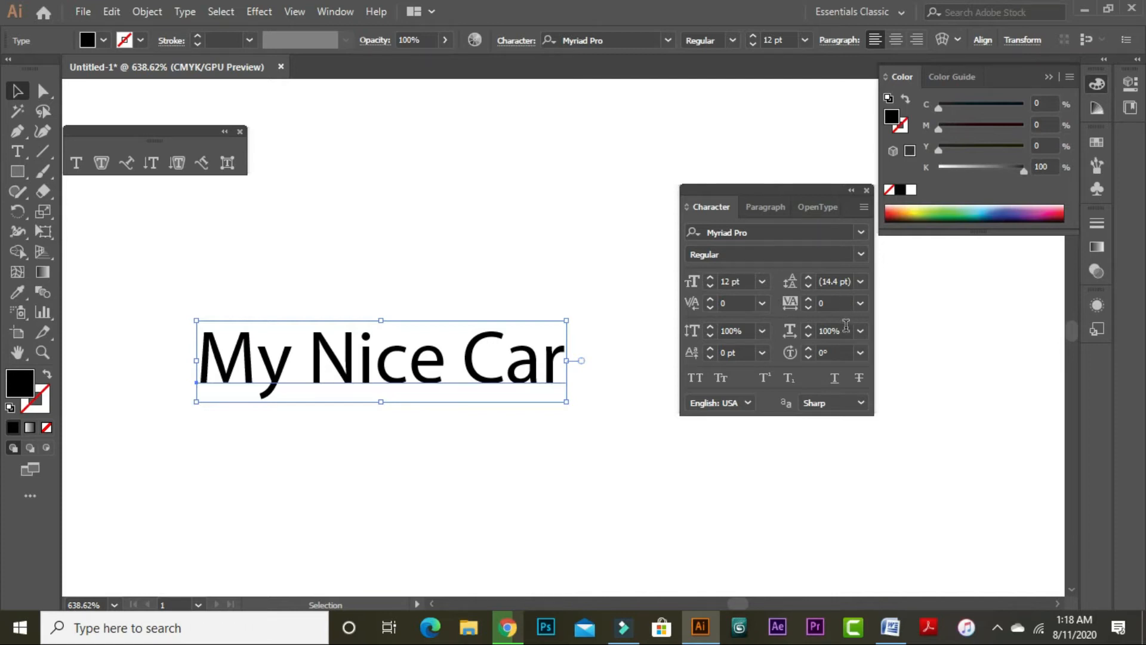
Reselect the "My Nice Car" text object and reduce its vertical scale to 46%.
click(636, 477)
click(487, 375)
click(617, 448)
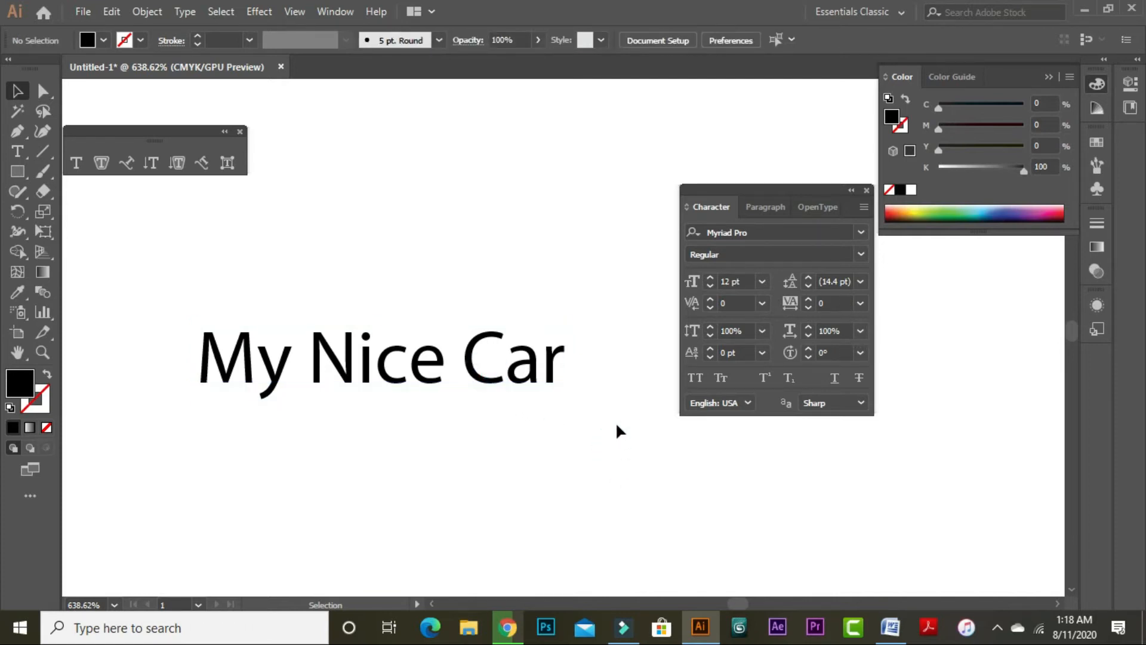
click(478, 379)
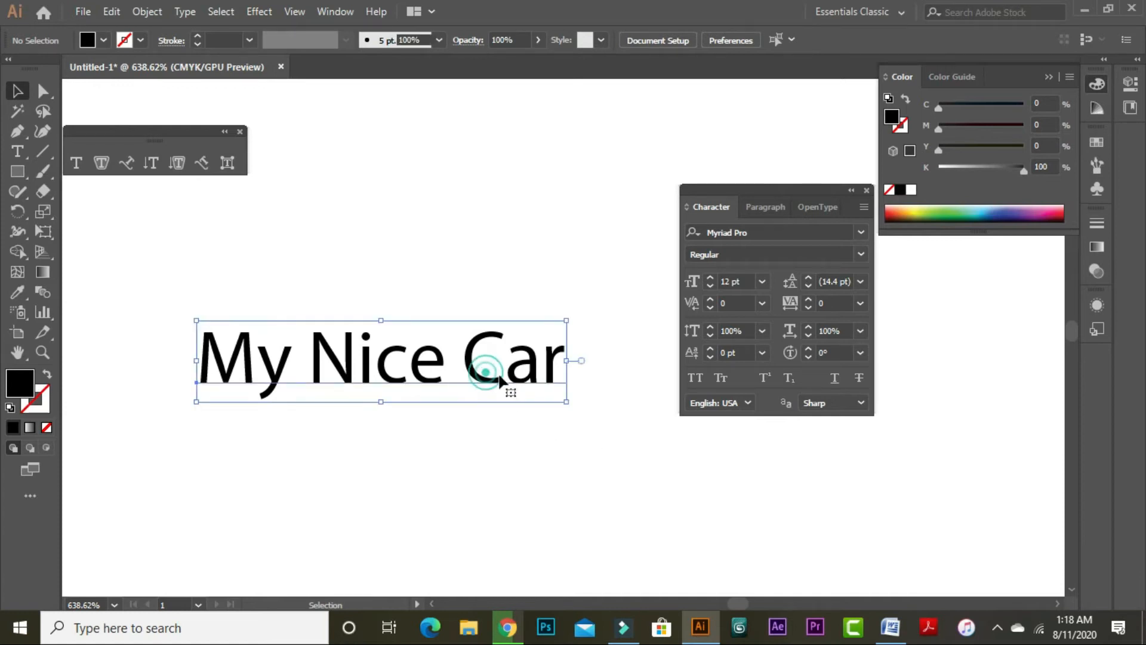
click(710, 336)
click(710, 336)
click(711, 335)
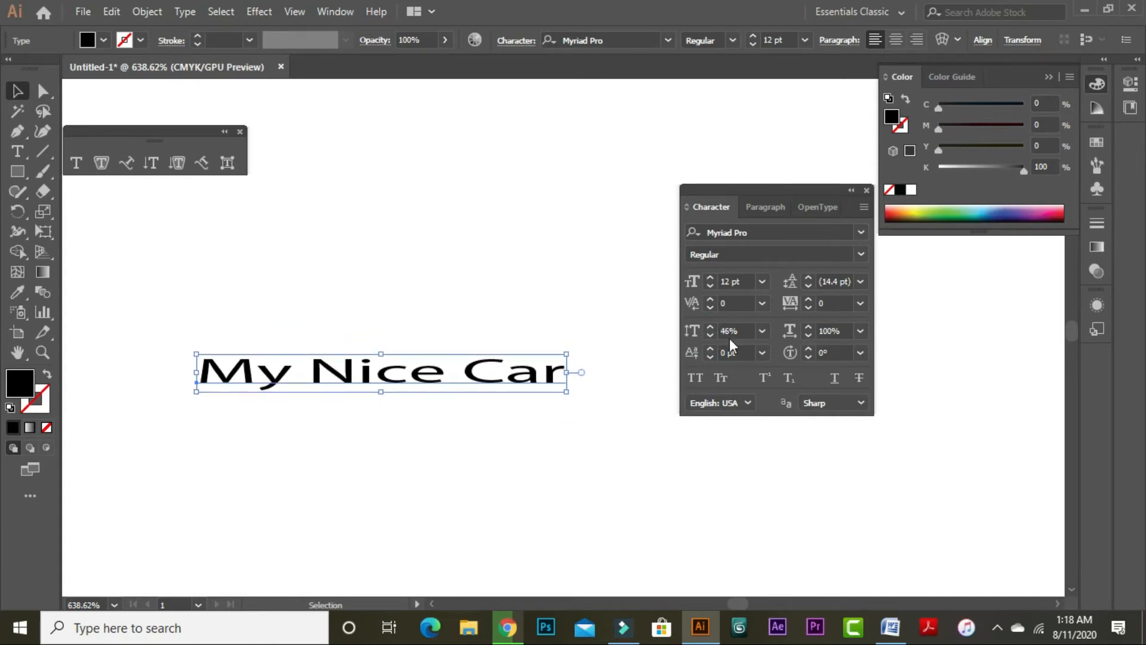
Reset the text's vertical scale to 100% and reselect the text object.
click(763, 331)
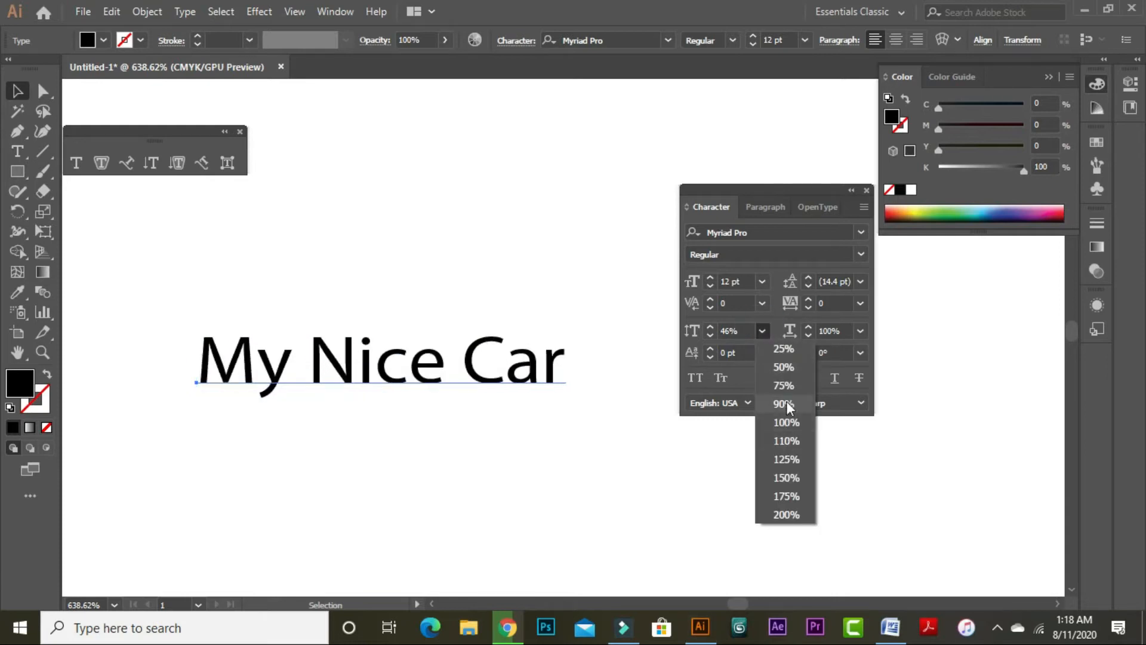
click(786, 423)
click(596, 463)
click(511, 371)
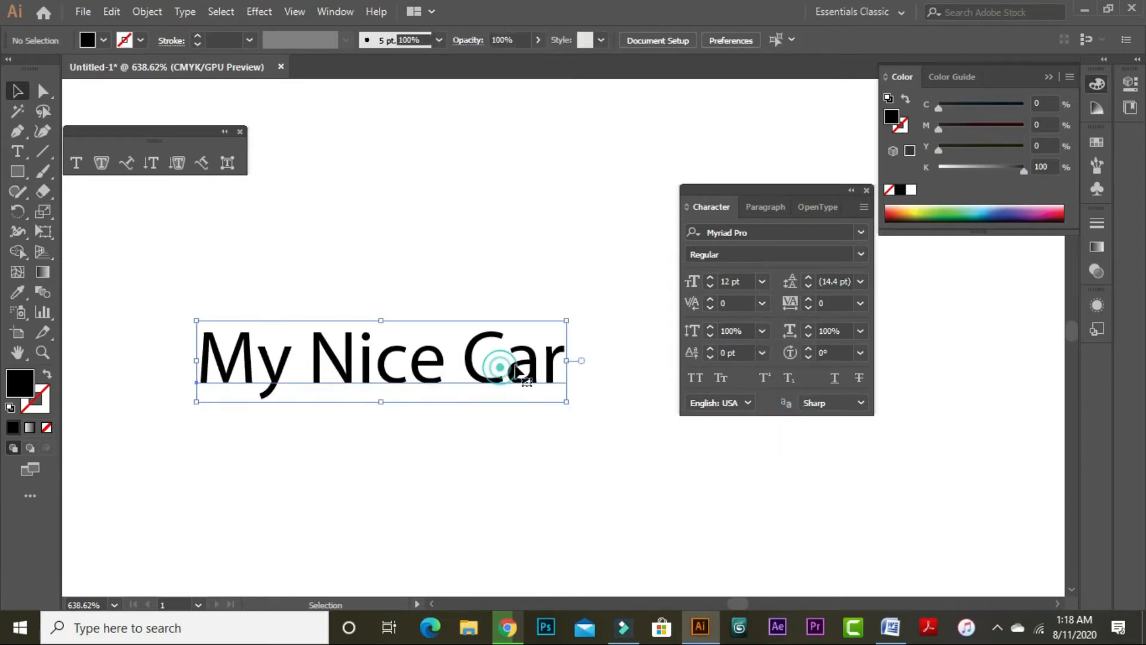
Increase the selected text's horizontal scale to 123% and reset it to 100%.
click(861, 329)
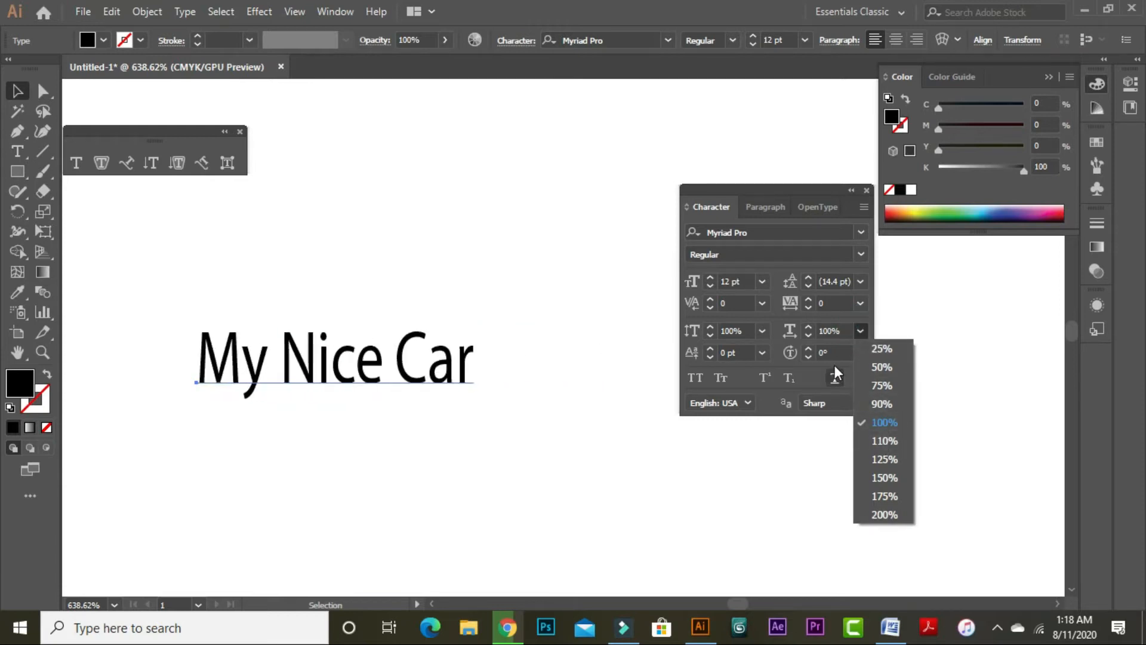
click(807, 328)
click(808, 328)
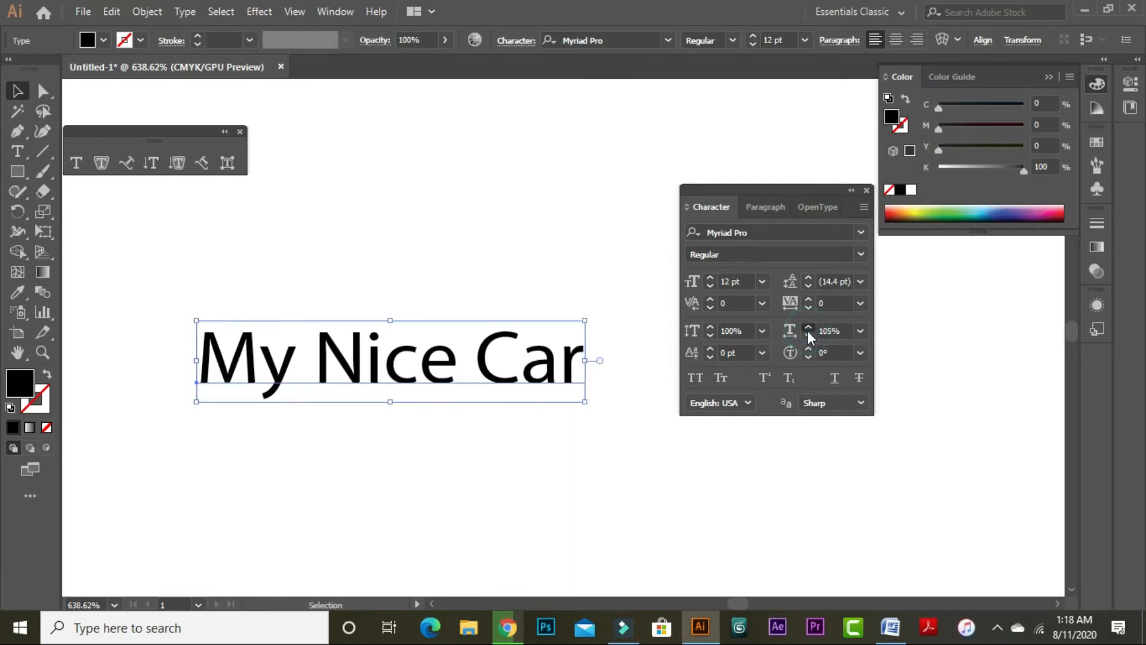
click(807, 331)
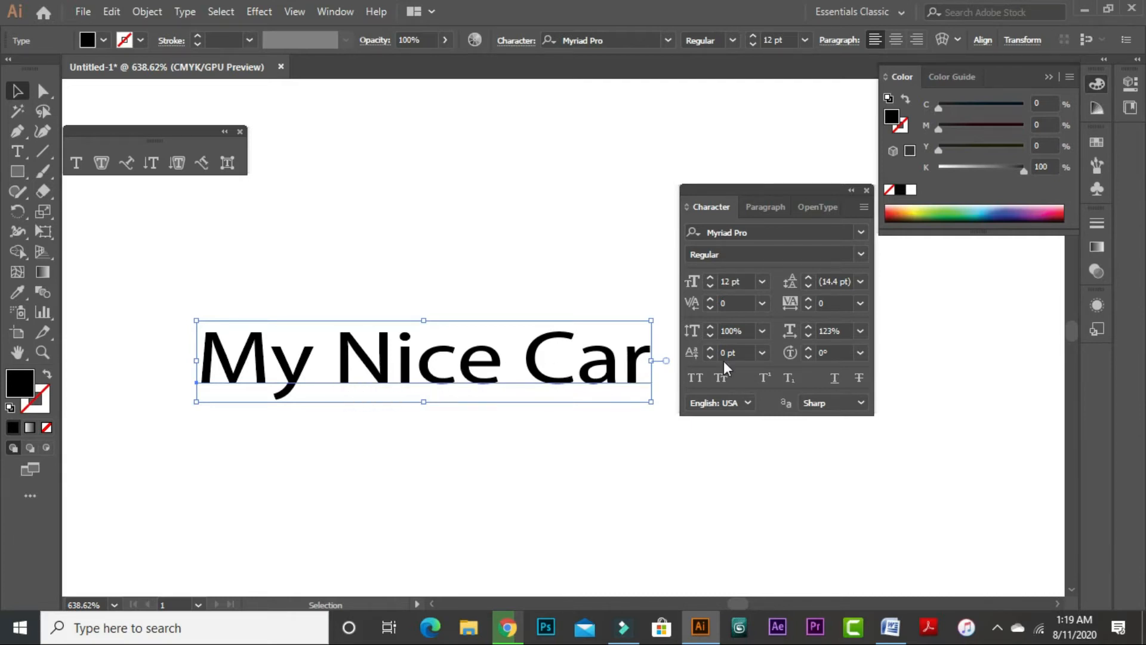
click(860, 330)
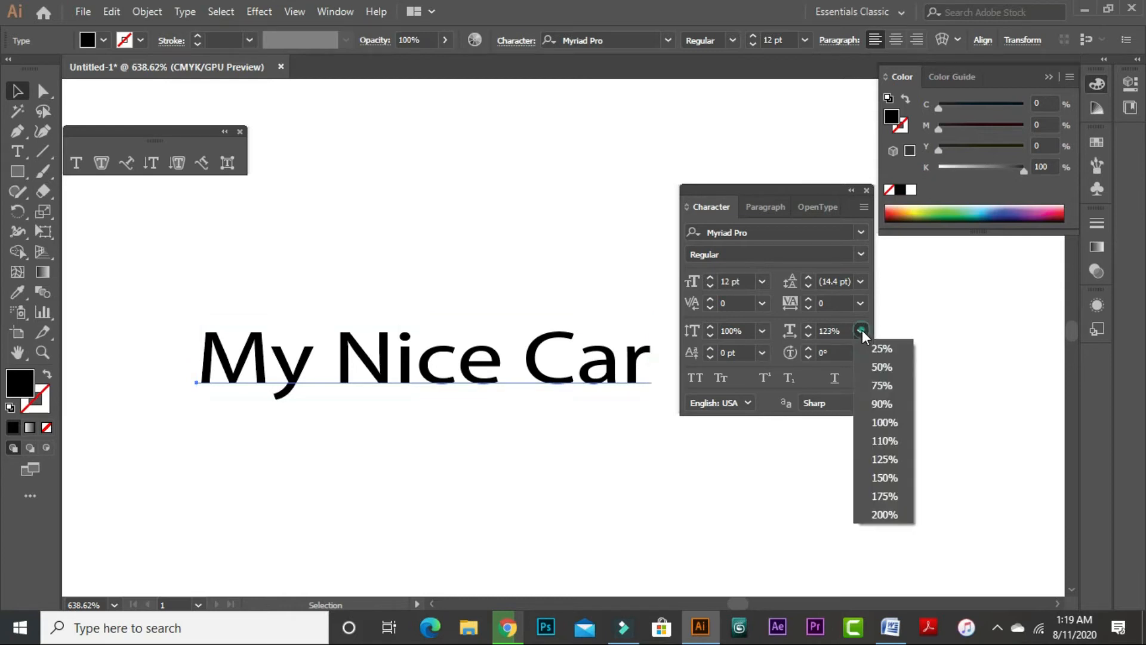
click(889, 424)
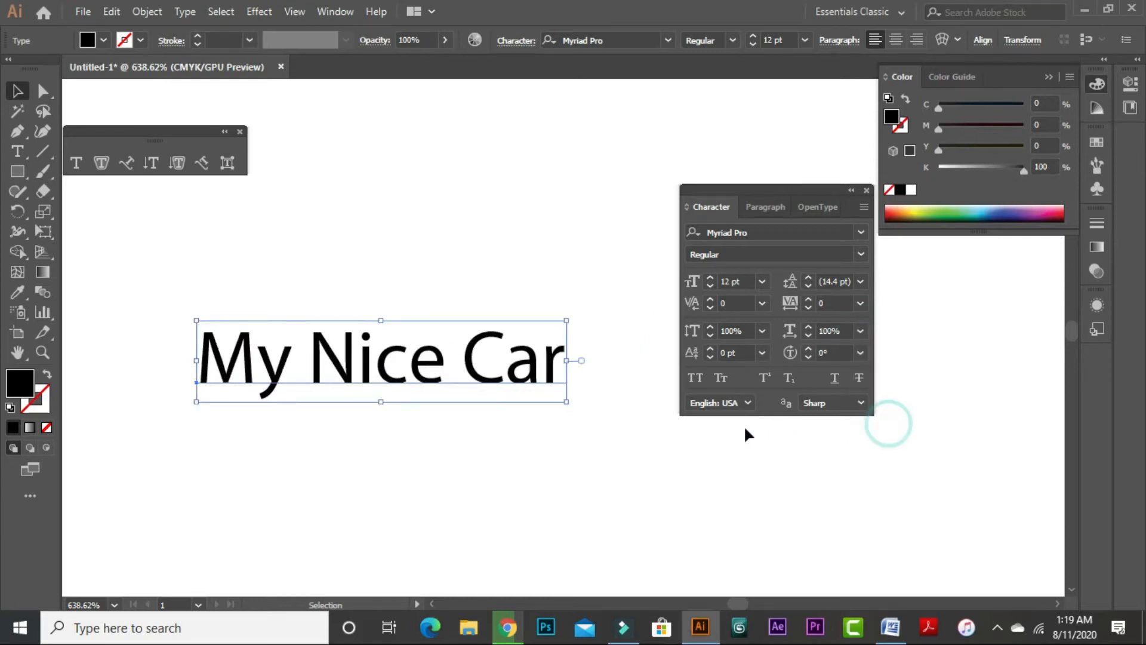
Increase the selected text's tracking to 119 and reset it to 0.
click(808, 306)
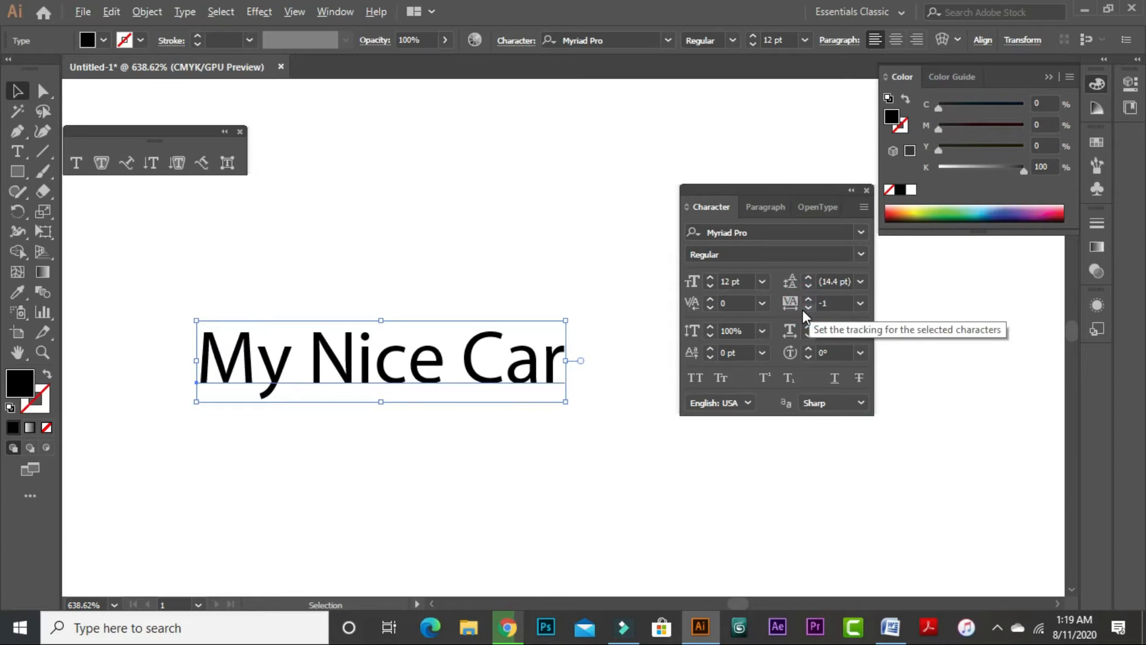
key(Up)
key(Up)
key(Up)
key(Up)
key(Up)
key(Up)
key(Up)
key(Up)
key(Up)
key(Up)
key(Up)
key(Up)
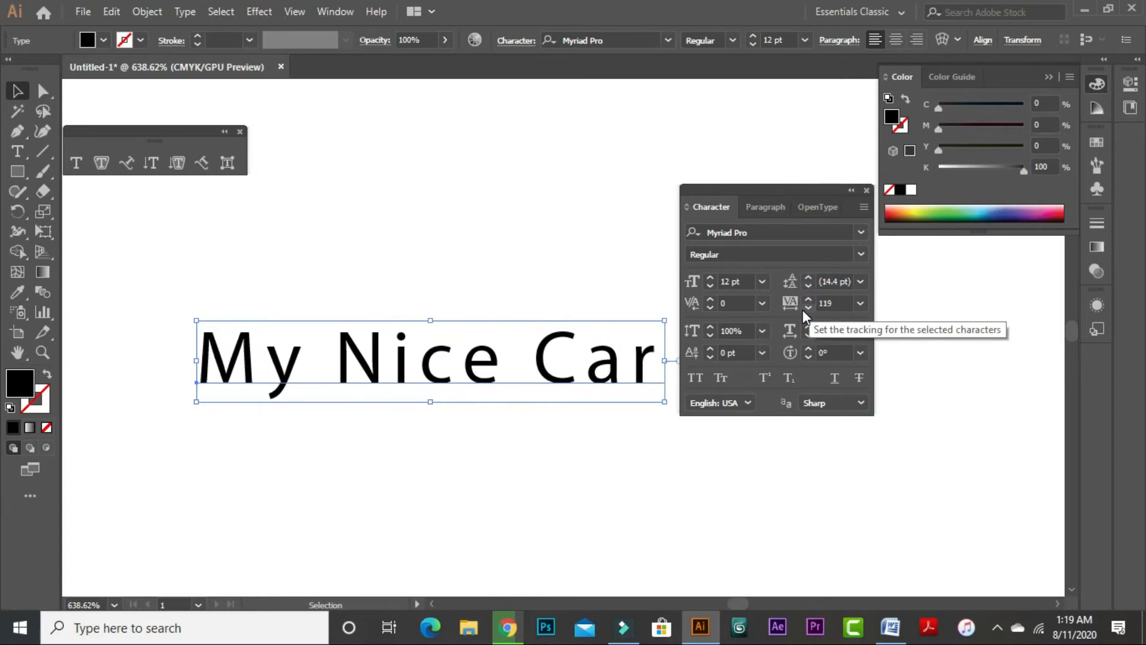
click(860, 303)
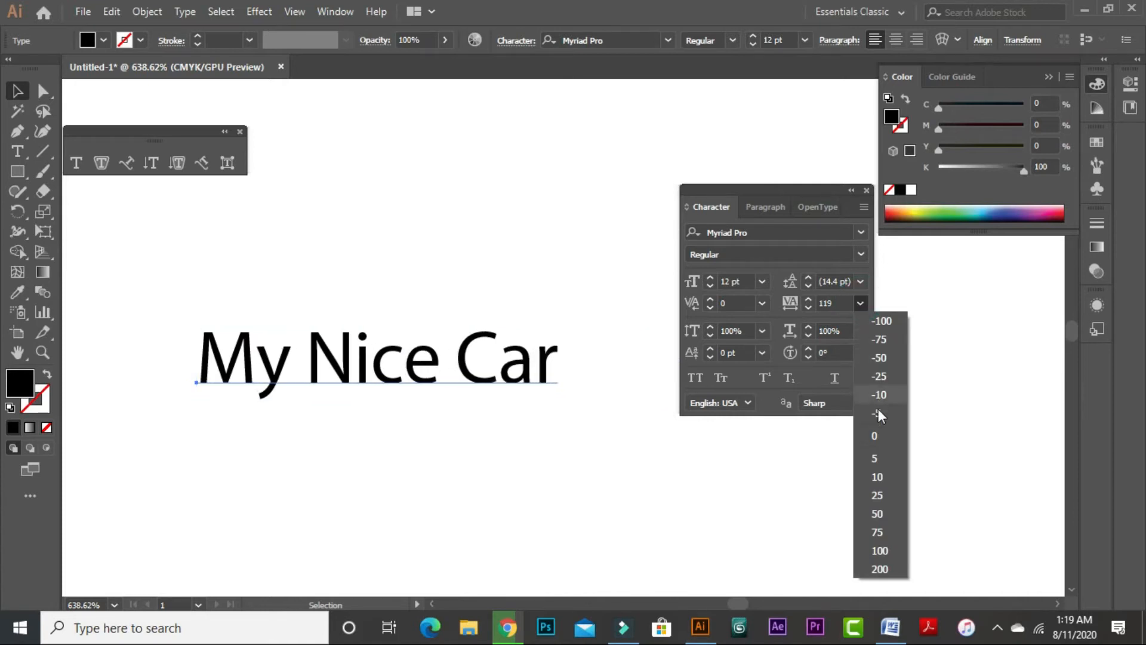
click(877, 433)
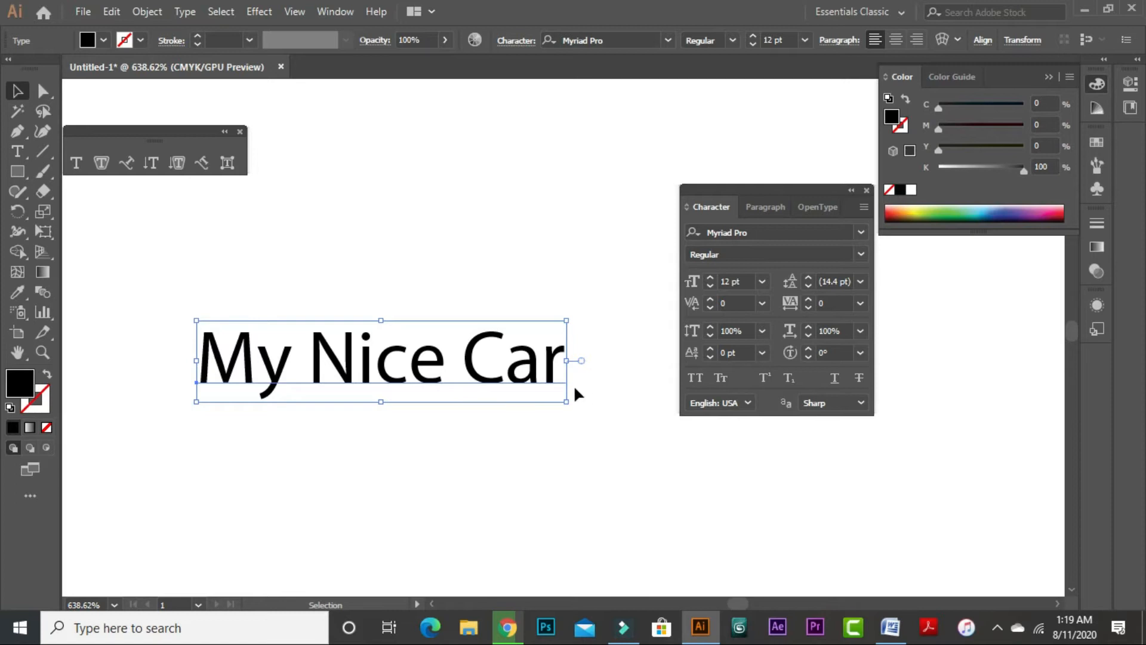
Select only the letter "M" with the Type tool, set its baseline shift to 4 pt, and deselect the text.
click(521, 360)
click(467, 353)
click(20, 151)
click(198, 346)
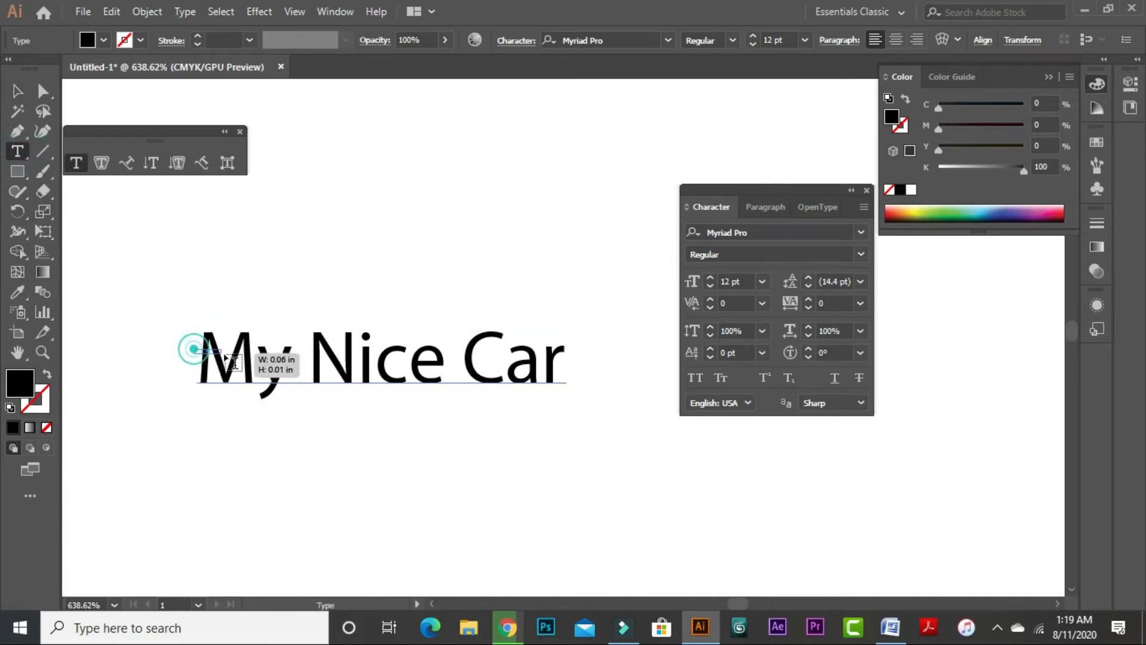
shift+click(250, 356)
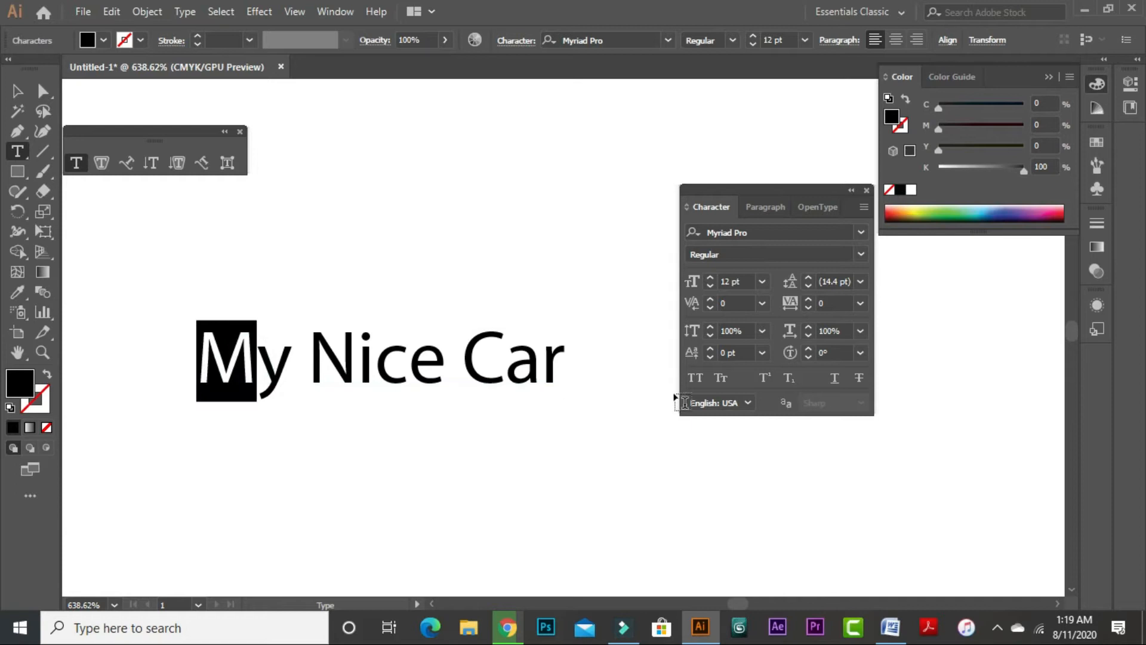
click(762, 352)
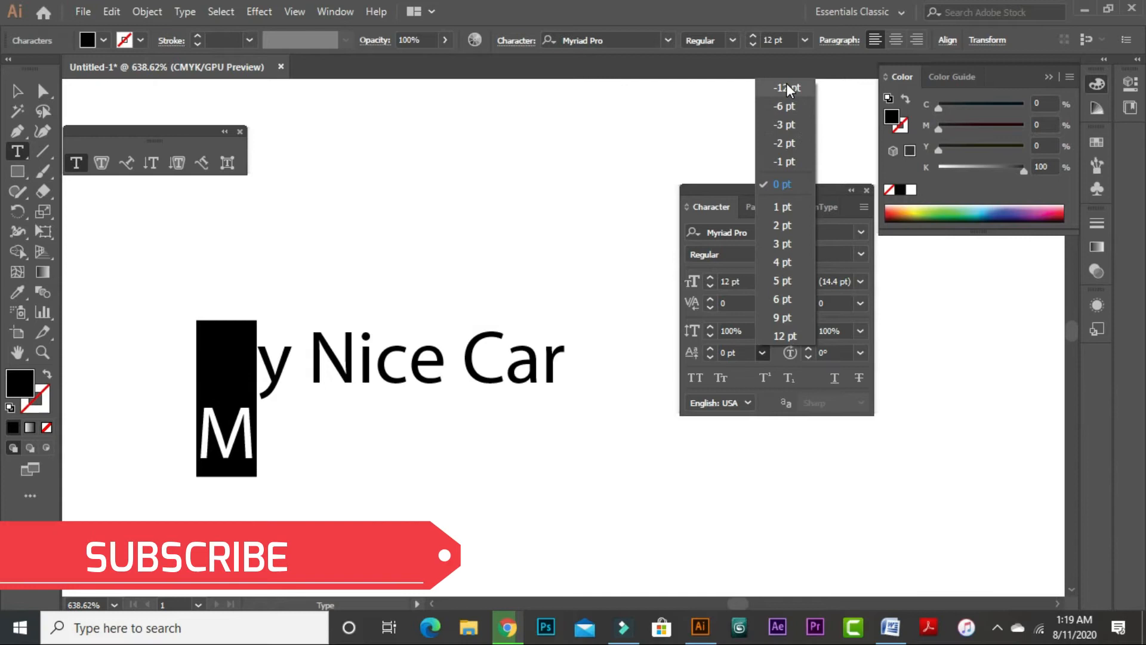
click(790, 264)
click(16, 90)
click(477, 276)
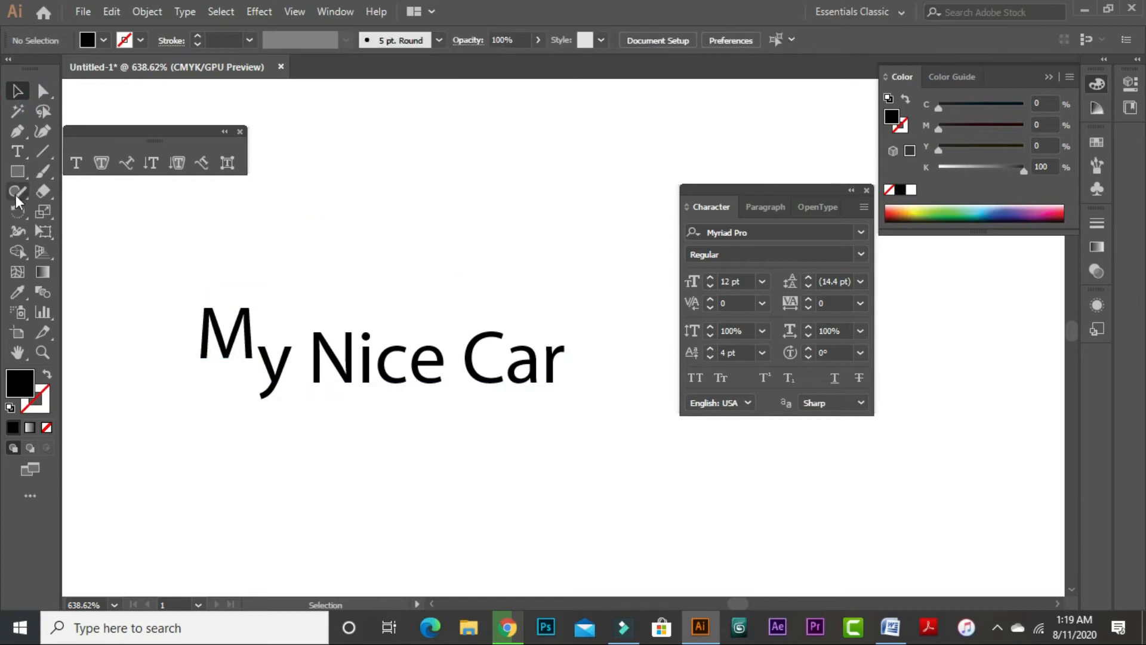
Activate the Rectangle tool and undo the baseline shift on the letter "M".
click(17, 171)
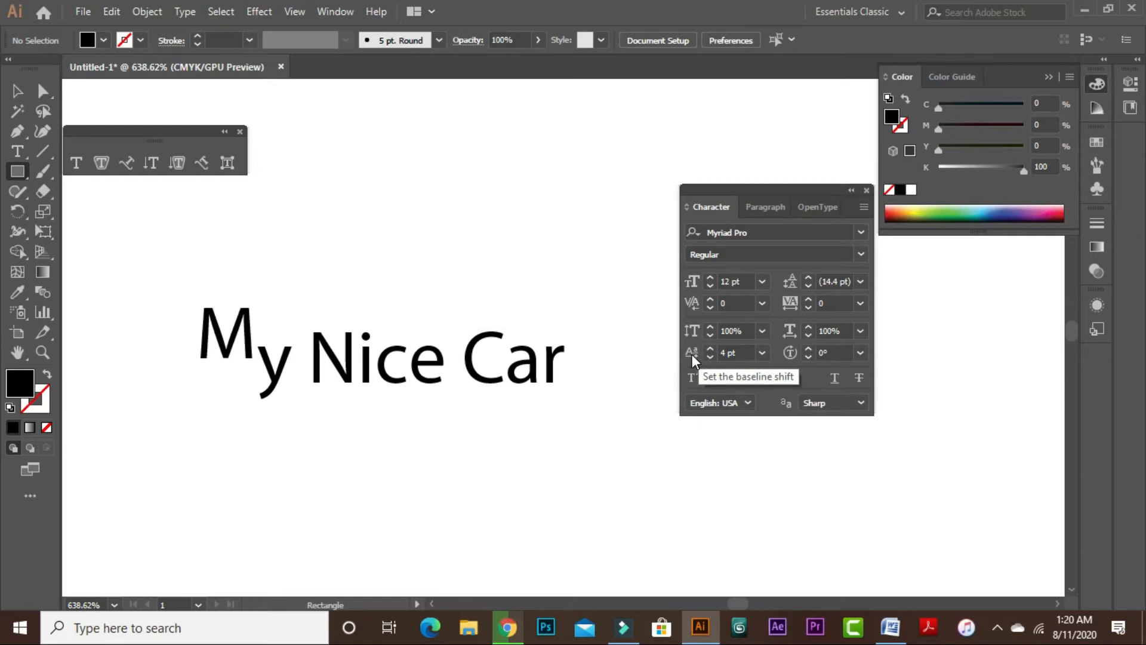
key(ctrl+z)
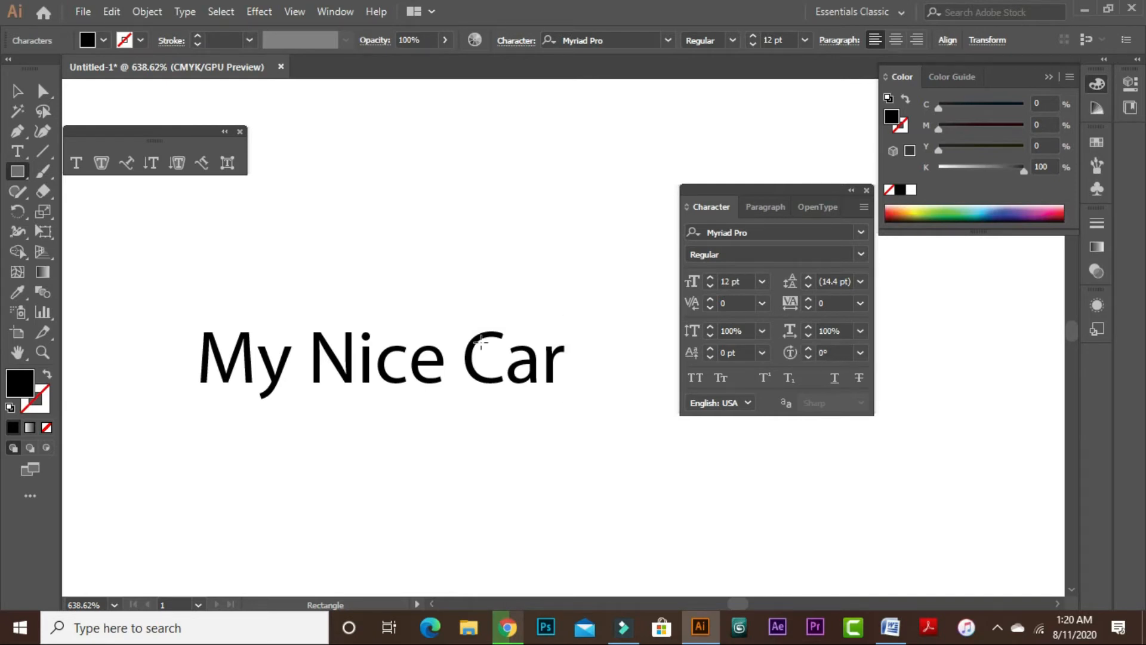
Set the character rotation of the "My Nice Car" text to -38°.
key(Escape)
click(857, 352)
click(858, 352)
click(806, 350)
drag(806, 353, 804, 354)
drag(534, 365, 421, 472)
key(a)
key(ctrl+minus)
key(ctrl+minus)
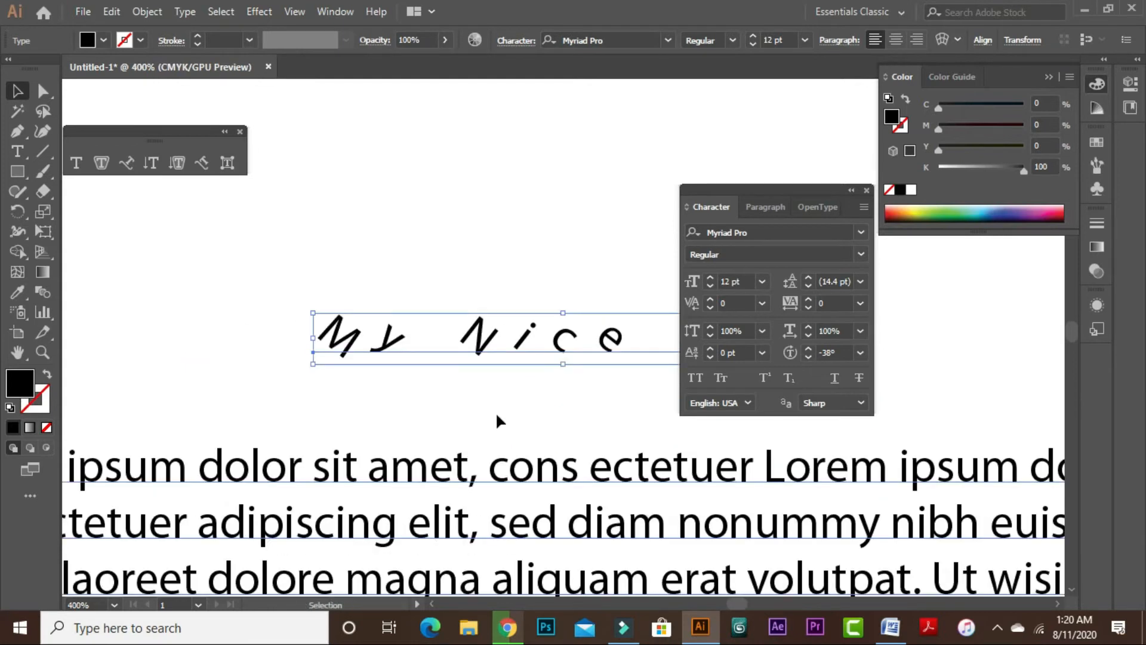
scroll(404, 368, right, 3)
drag(506, 349, 441, 333)
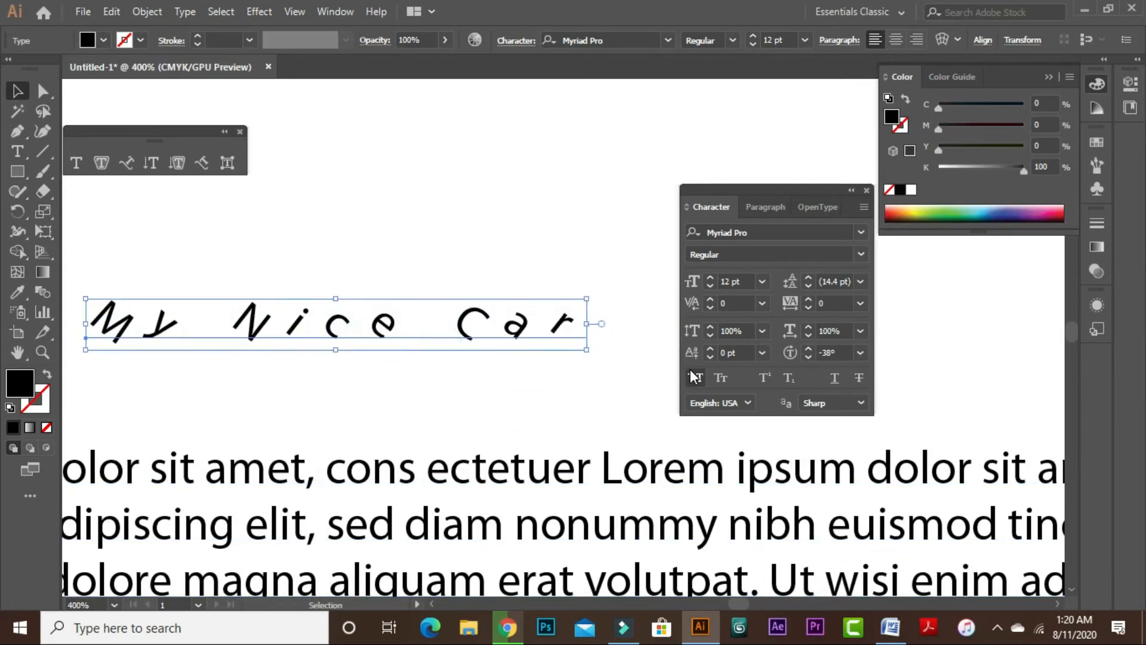
Raise the character rotation of "My Nice Car" to -1° and deselect the text.
click(808, 349)
click(808, 349)
drag(808, 349, 808, 349)
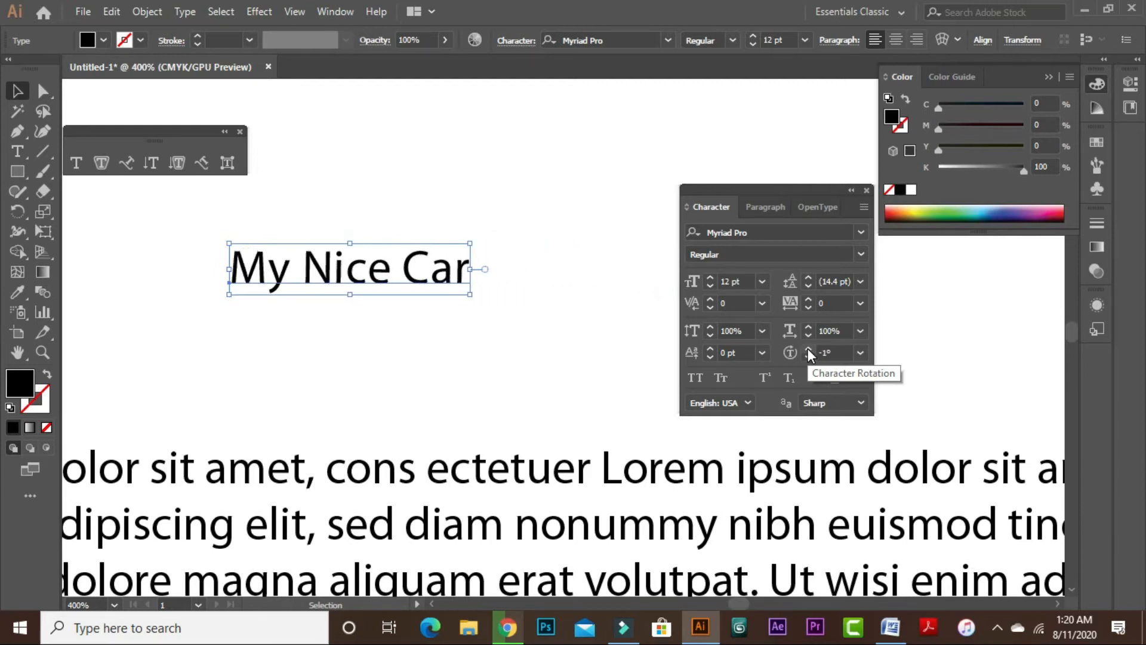
click(458, 333)
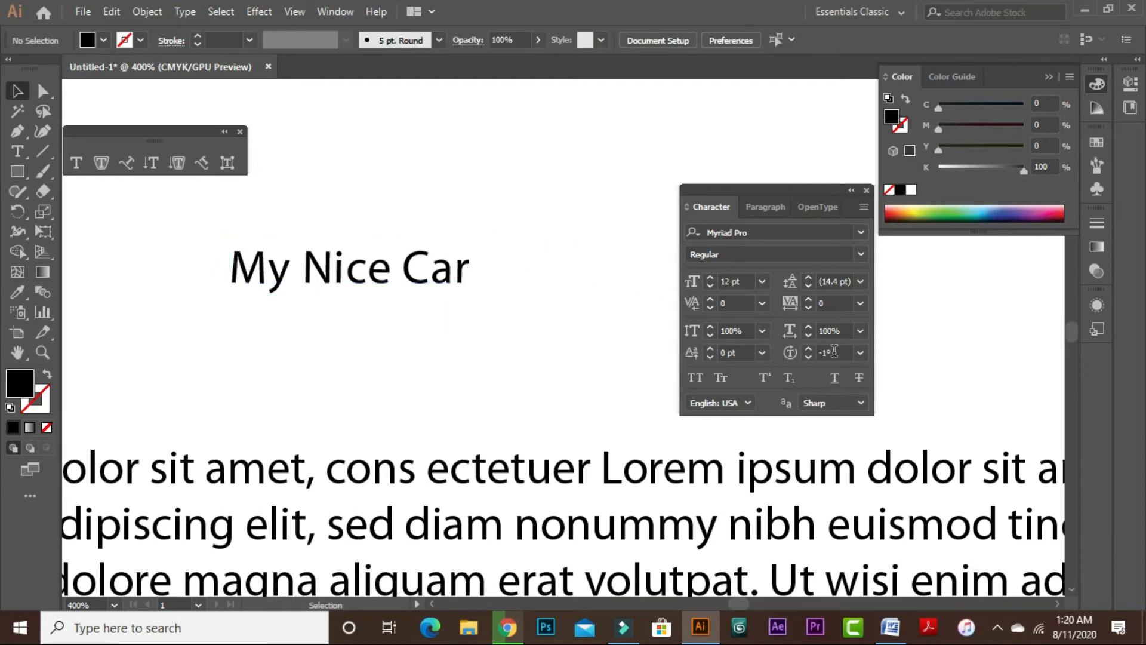
Reset the character rotation of "My Nice Car" to 0° and leave the text selected.
click(860, 352)
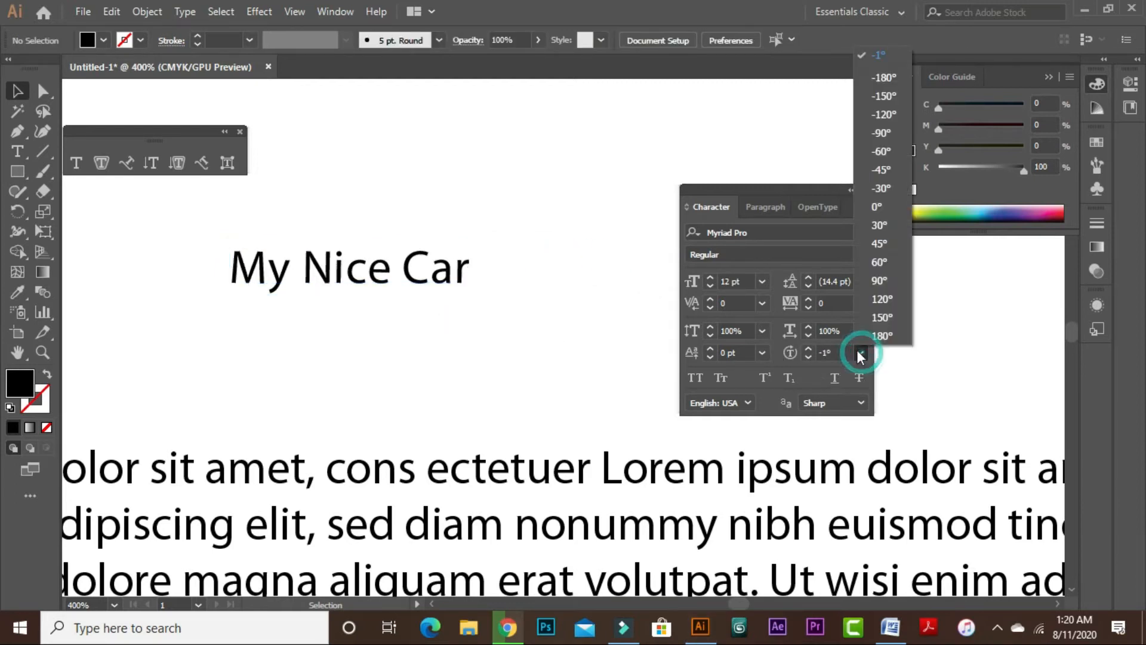
click(879, 212)
scroll(416, 360, up, 2)
click(477, 356)
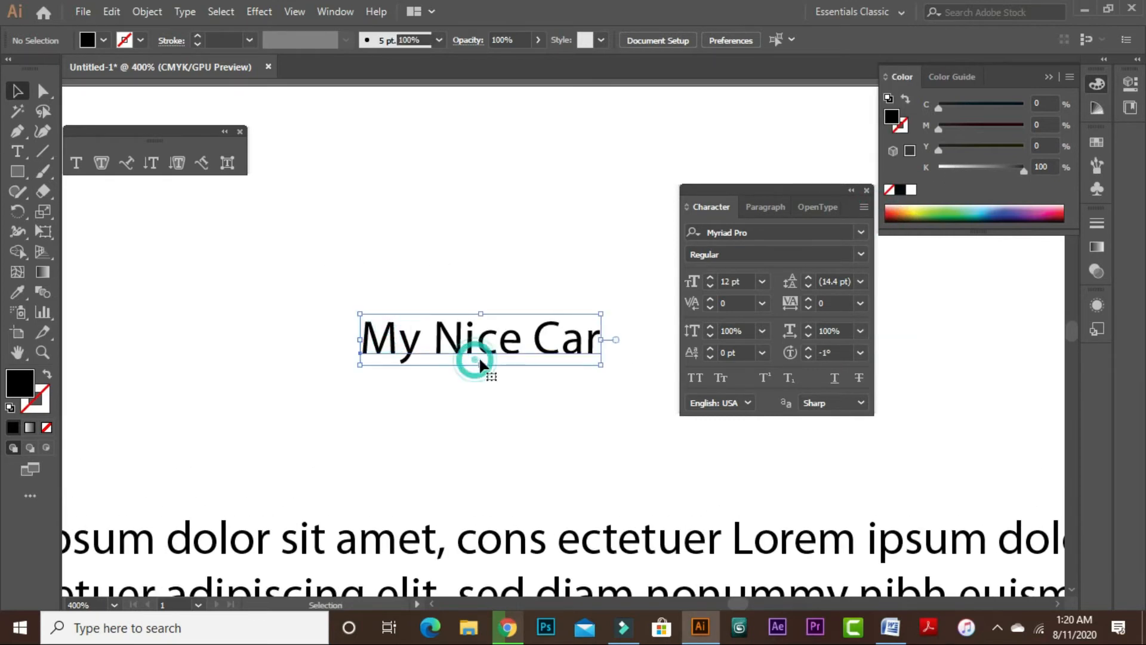
click(860, 353)
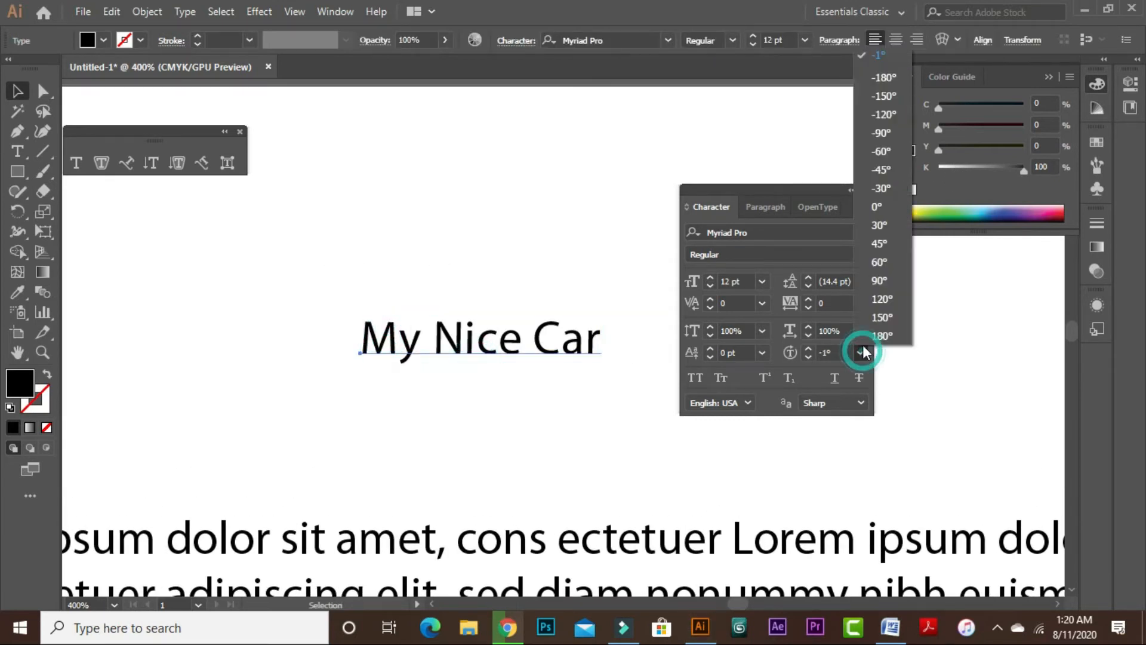
click(886, 210)
click(474, 429)
click(476, 351)
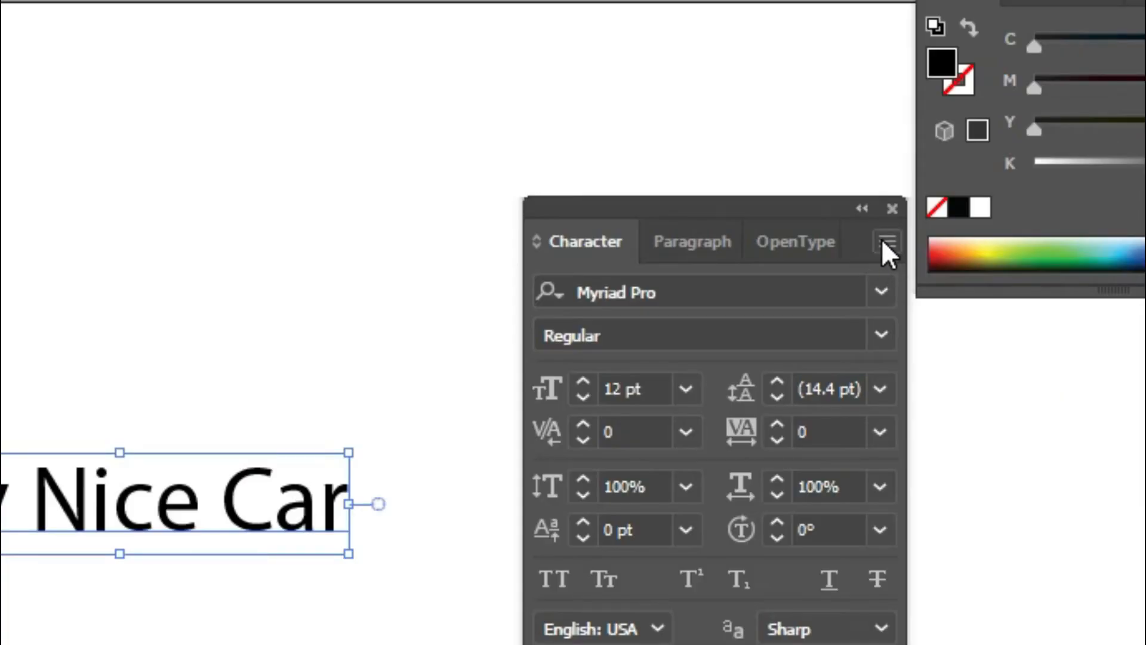
Hide the additional Character options and bring up the Character panel's commands again.
click(884, 243)
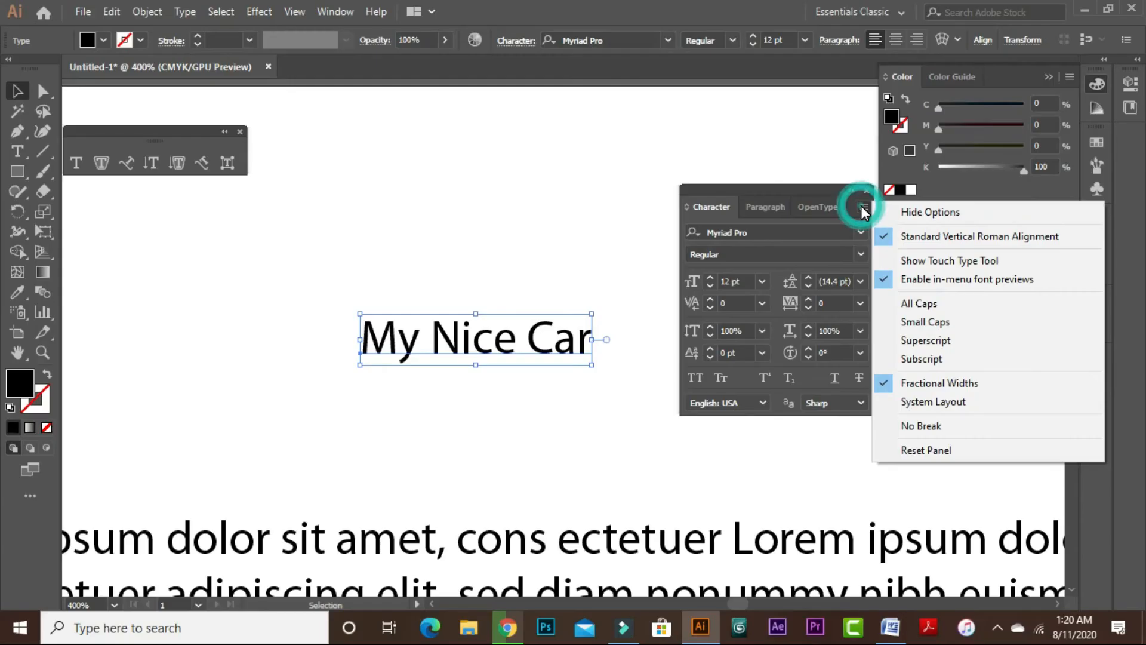
click(908, 211)
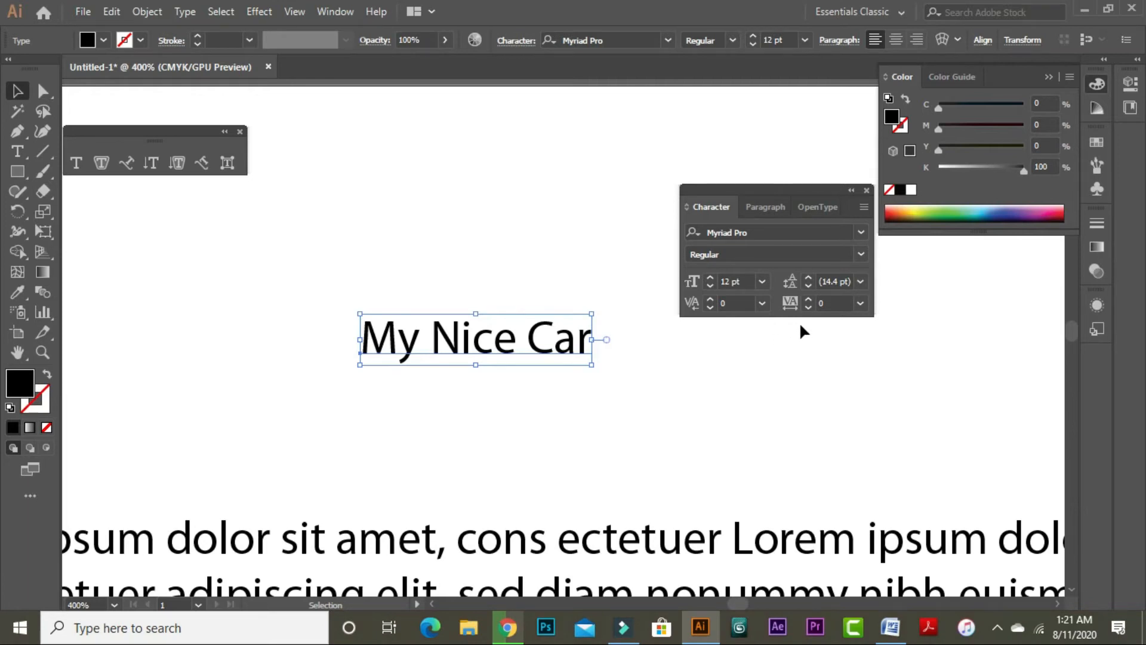
click(864, 207)
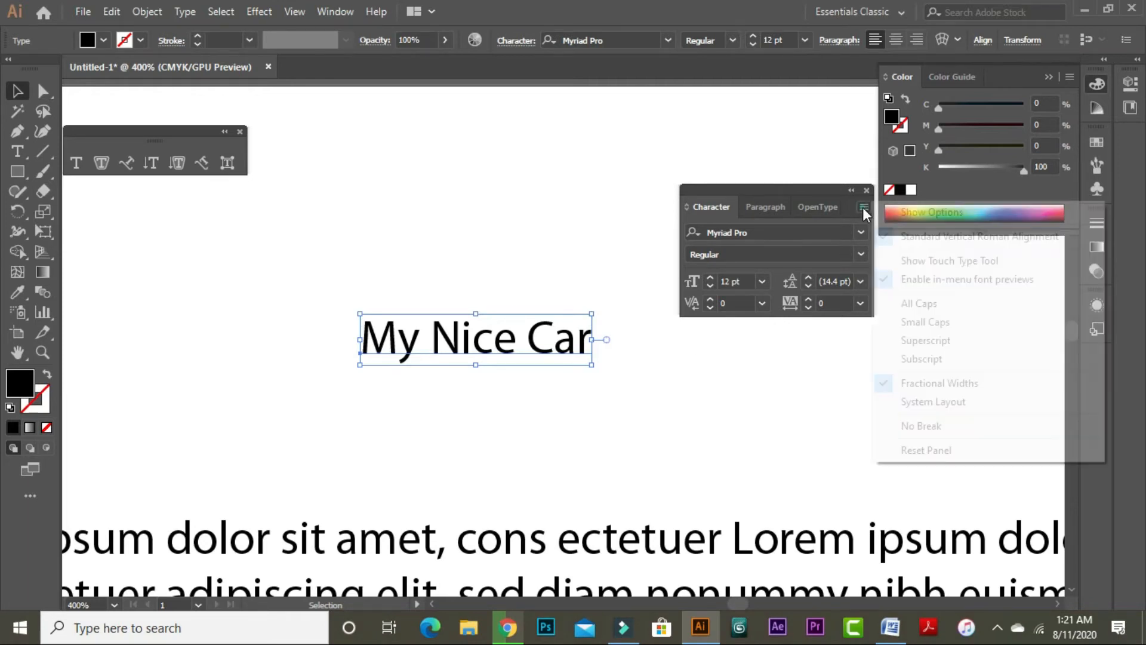
Expand the Character settings to show the full set of options.
click(950, 219)
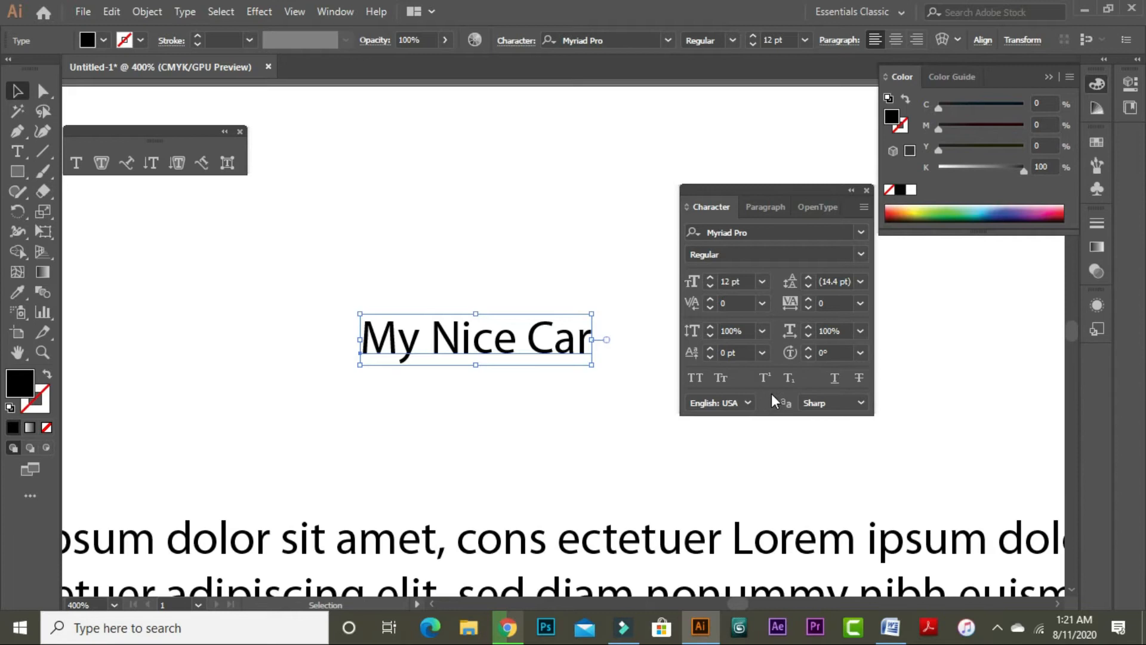
click(864, 207)
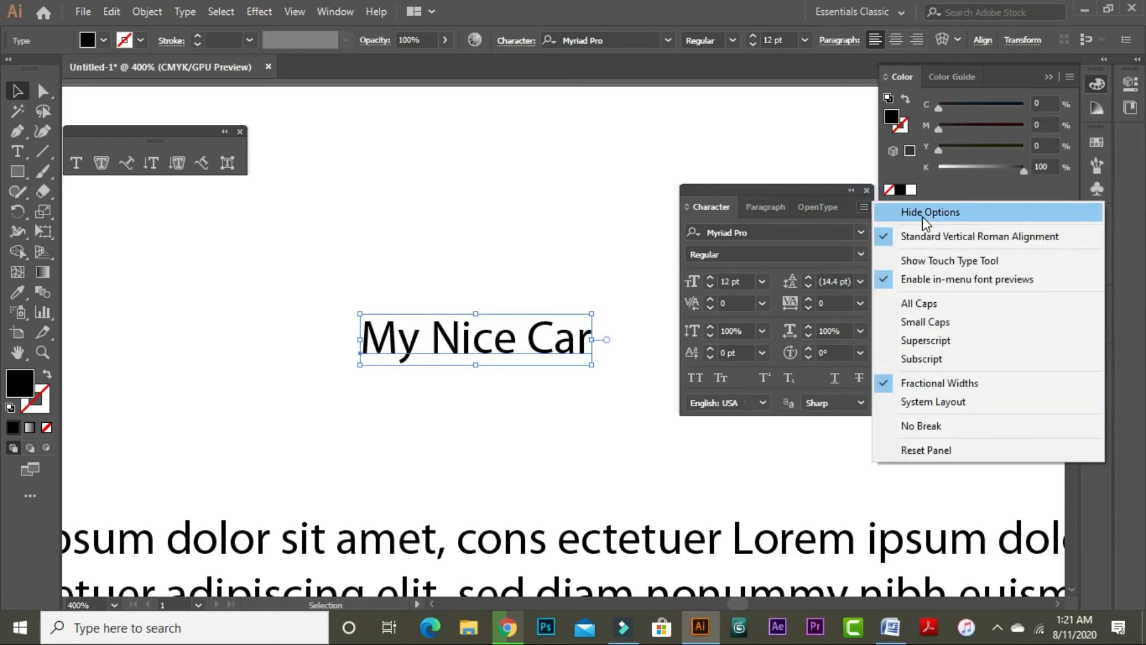
click(919, 220)
click(863, 207)
click(919, 213)
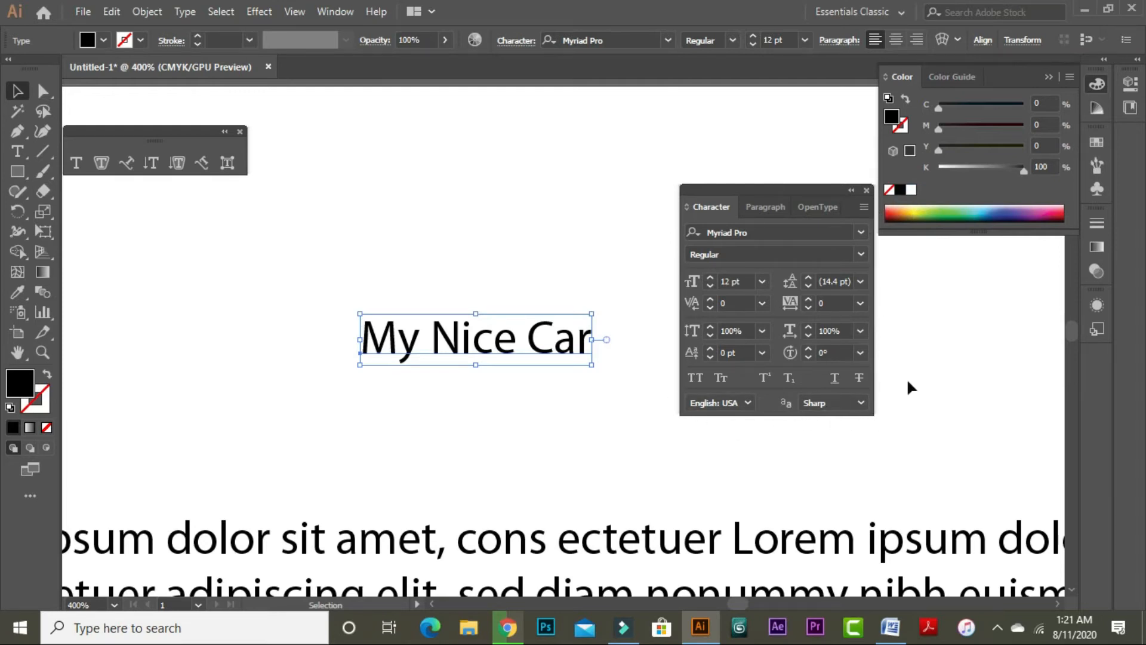
click(863, 208)
click(806, 447)
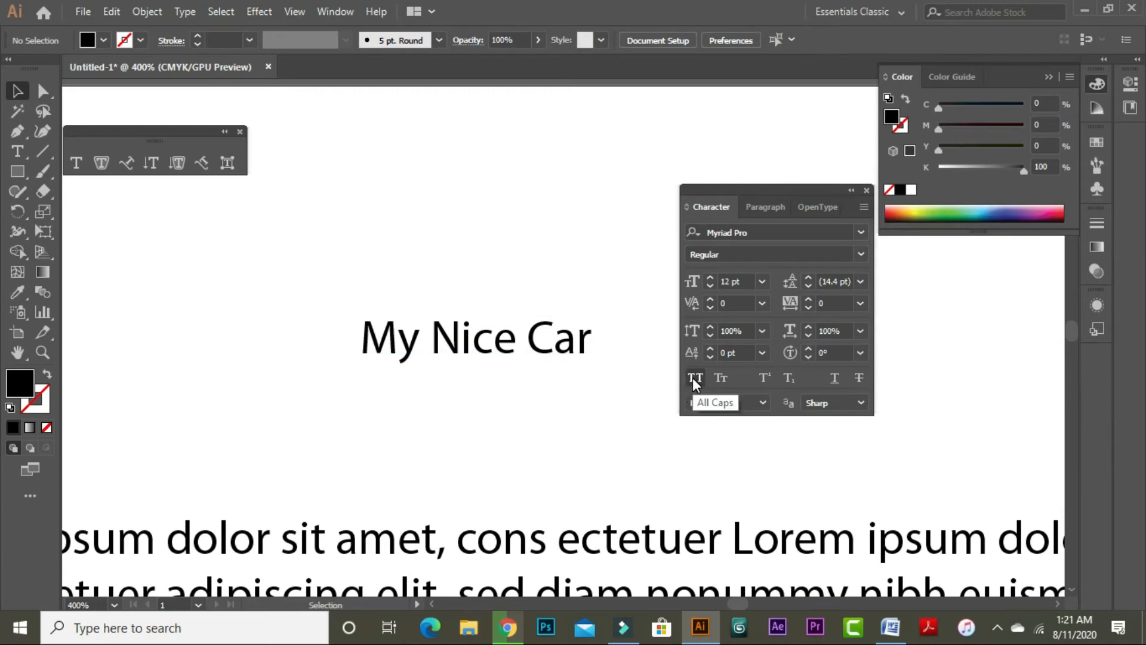
Try All Caps and Small Caps on the "My Nice Car" text, turning each one off again.
click(456, 357)
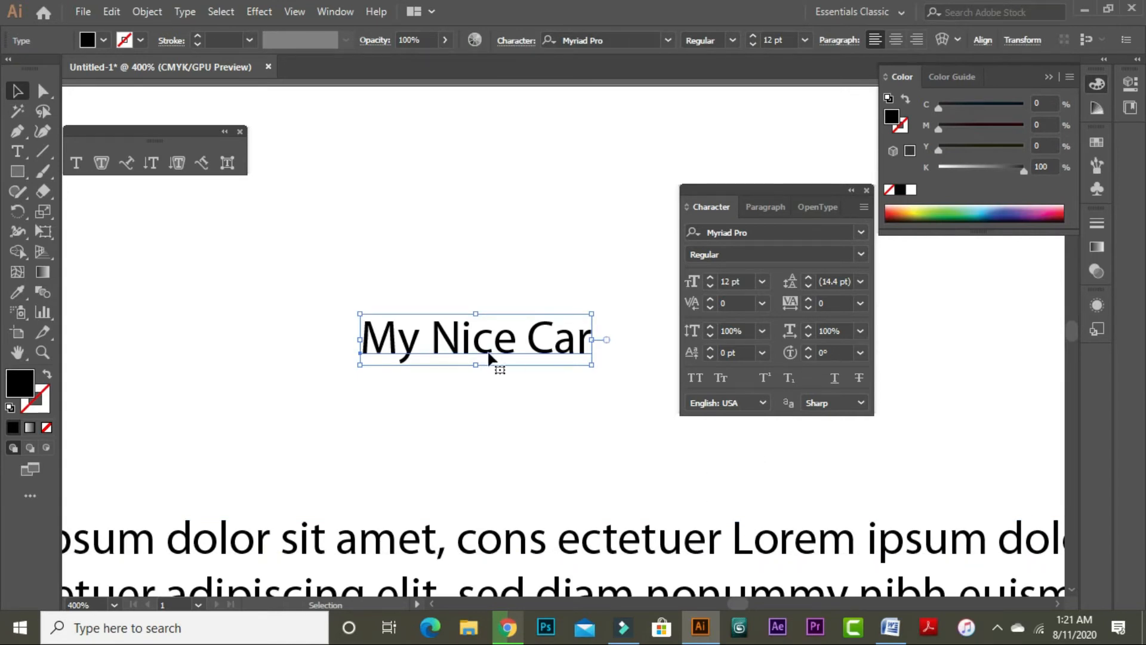
click(696, 377)
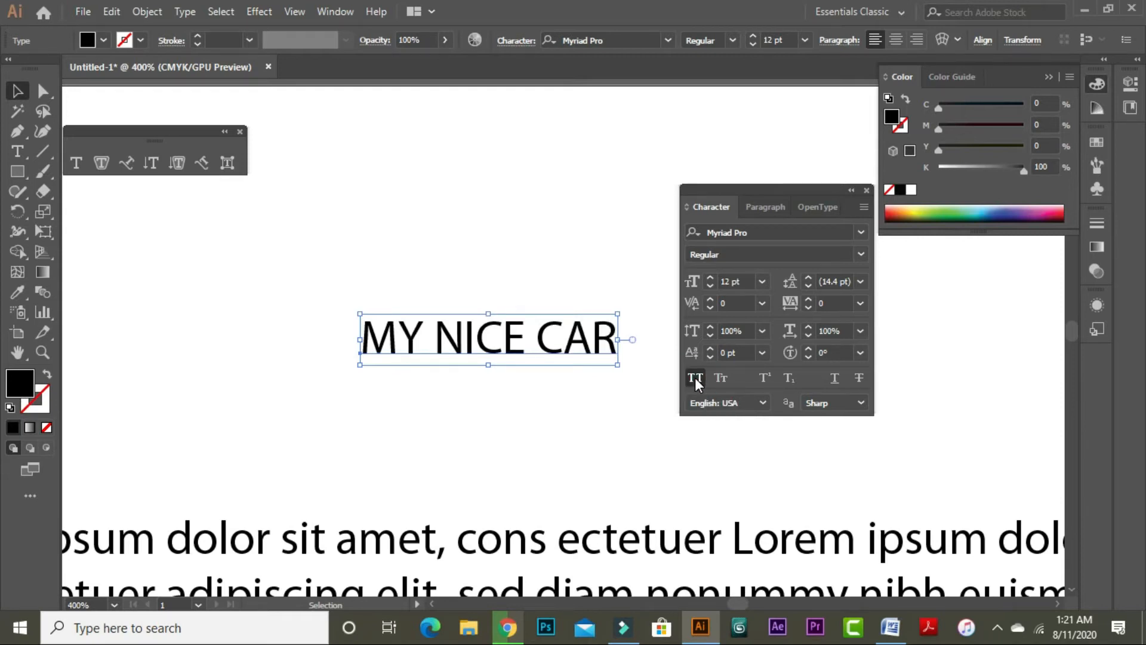
click(694, 379)
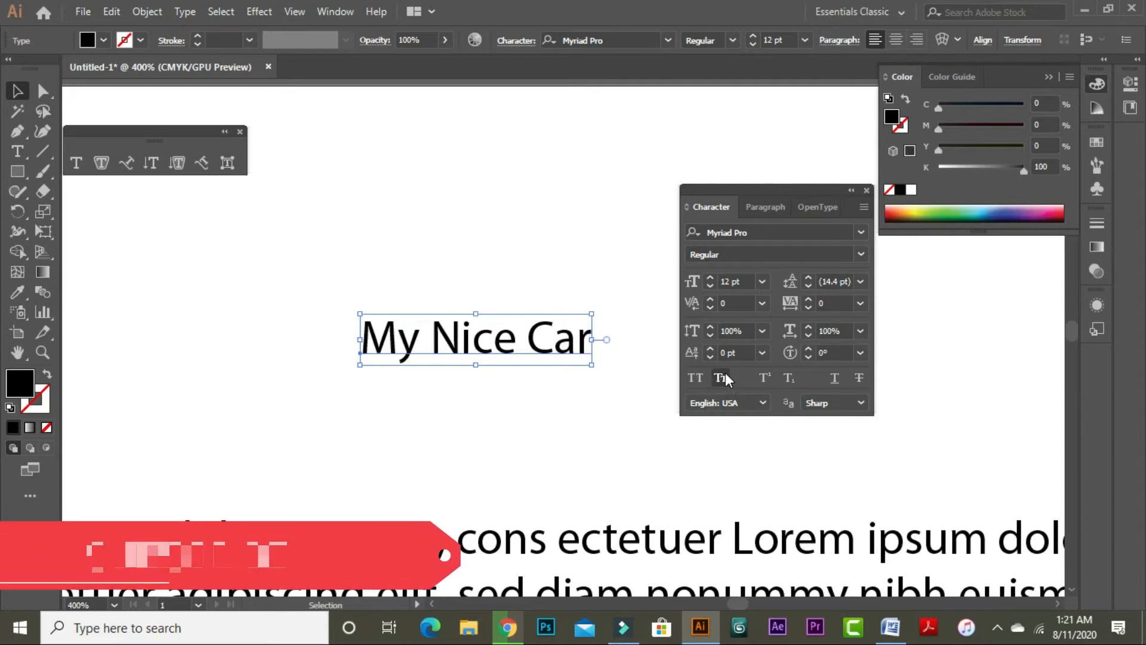
click(723, 377)
click(724, 377)
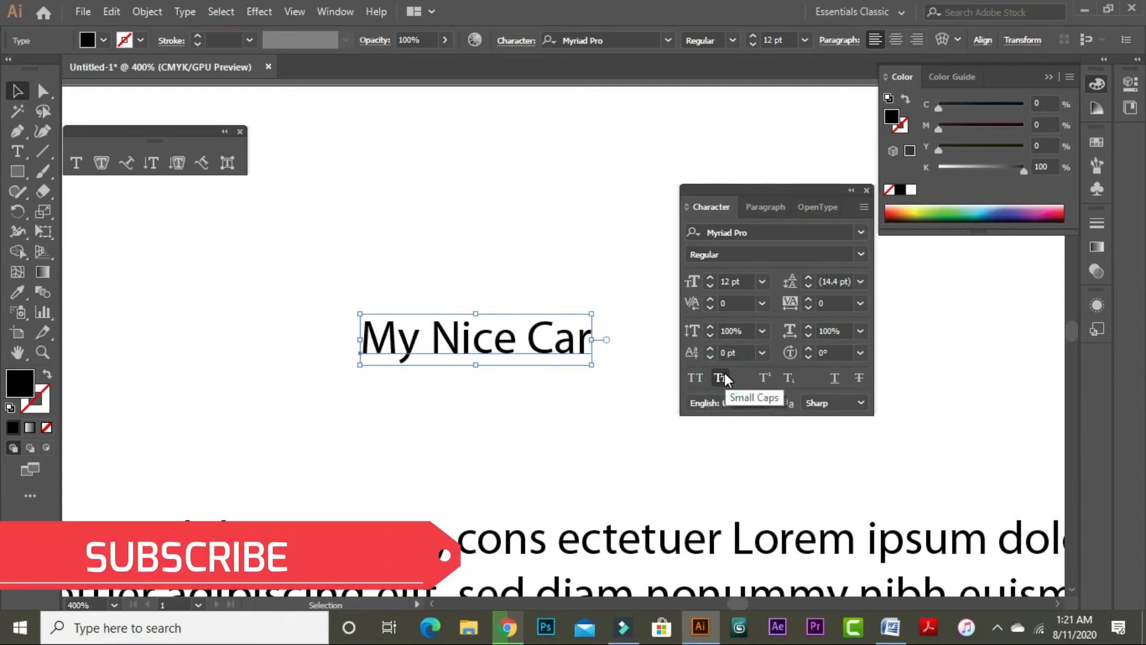
click(506, 420)
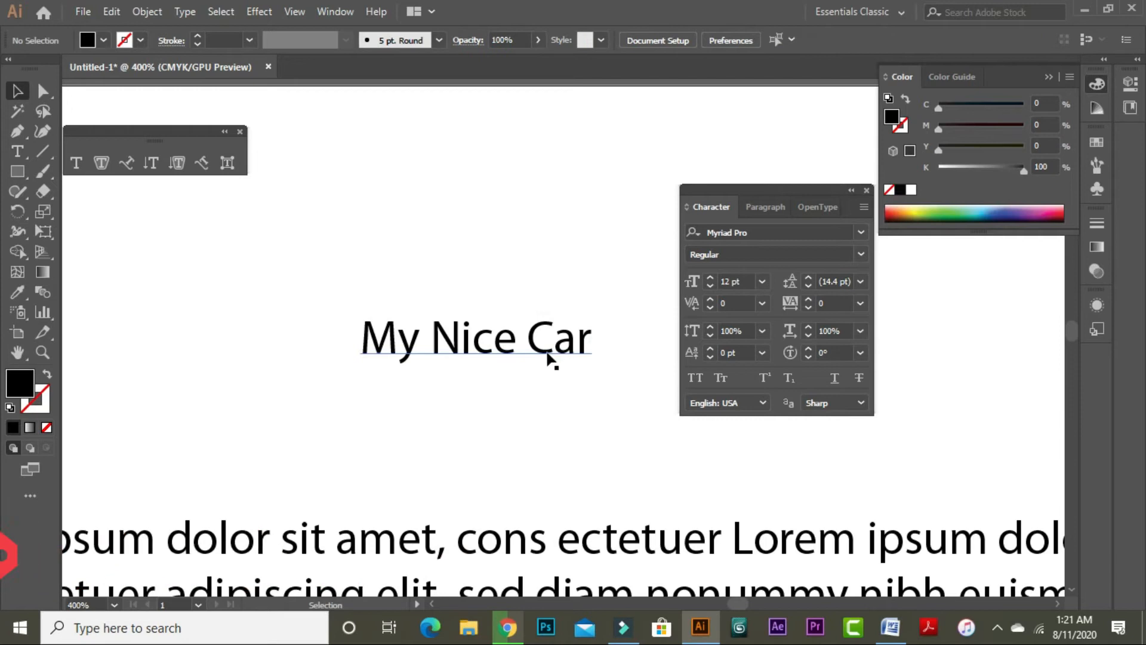
Append a space and "TM" to the end of the "My Nice Car" text.
click(529, 356)
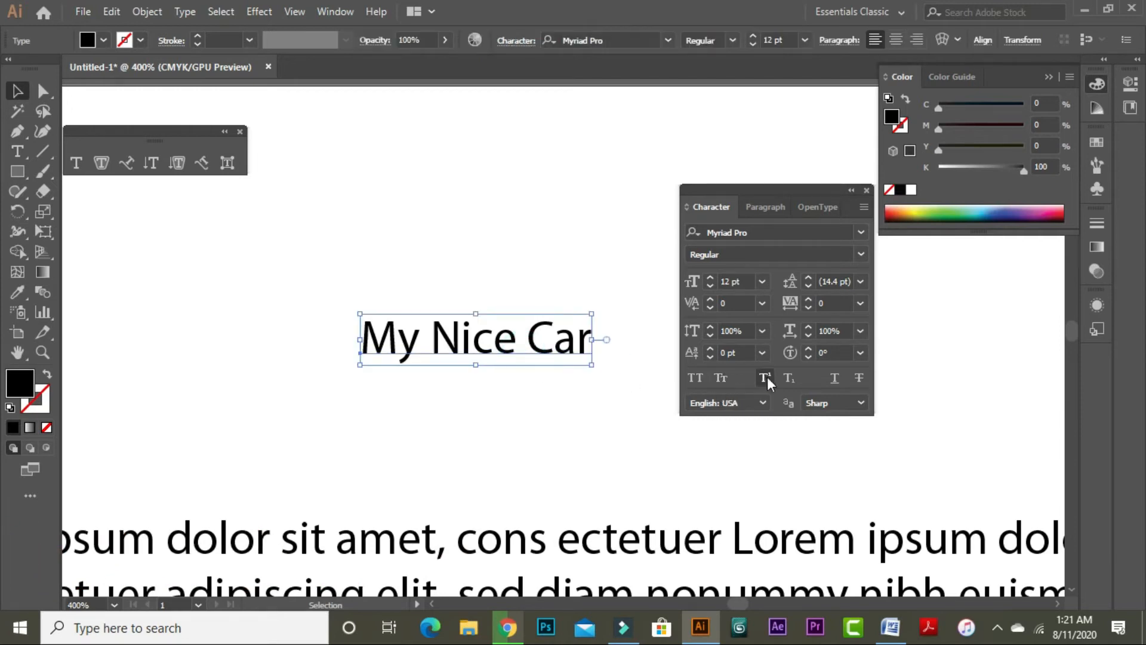
drag(545, 384, 610, 438)
drag(607, 385, 522, 385)
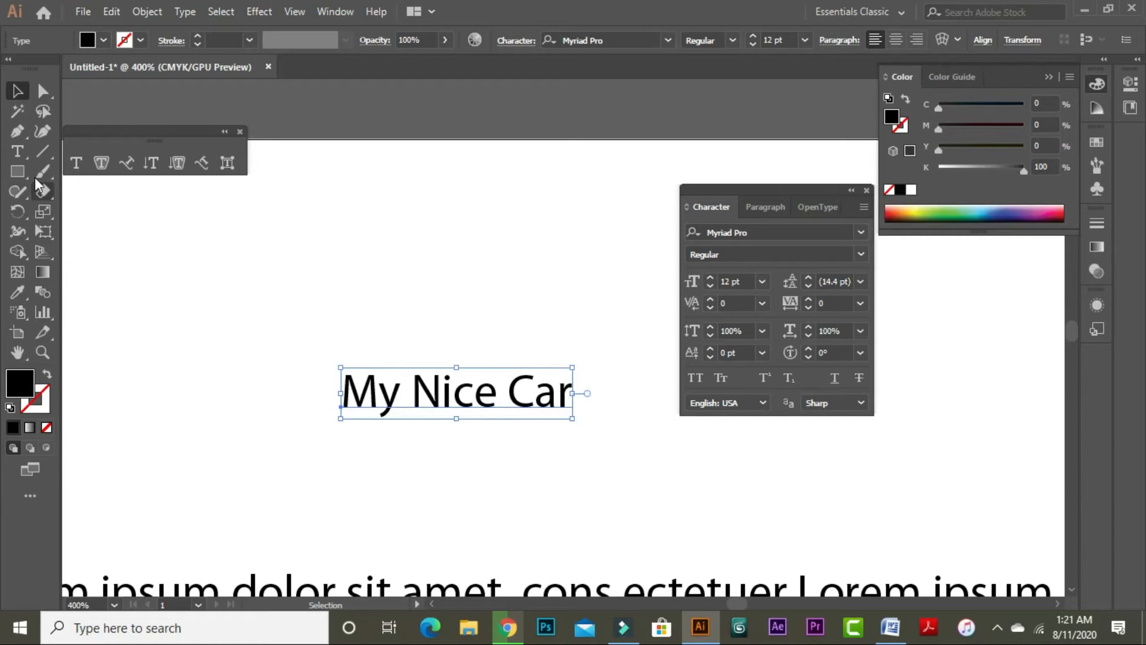
click(18, 150)
click(570, 391)
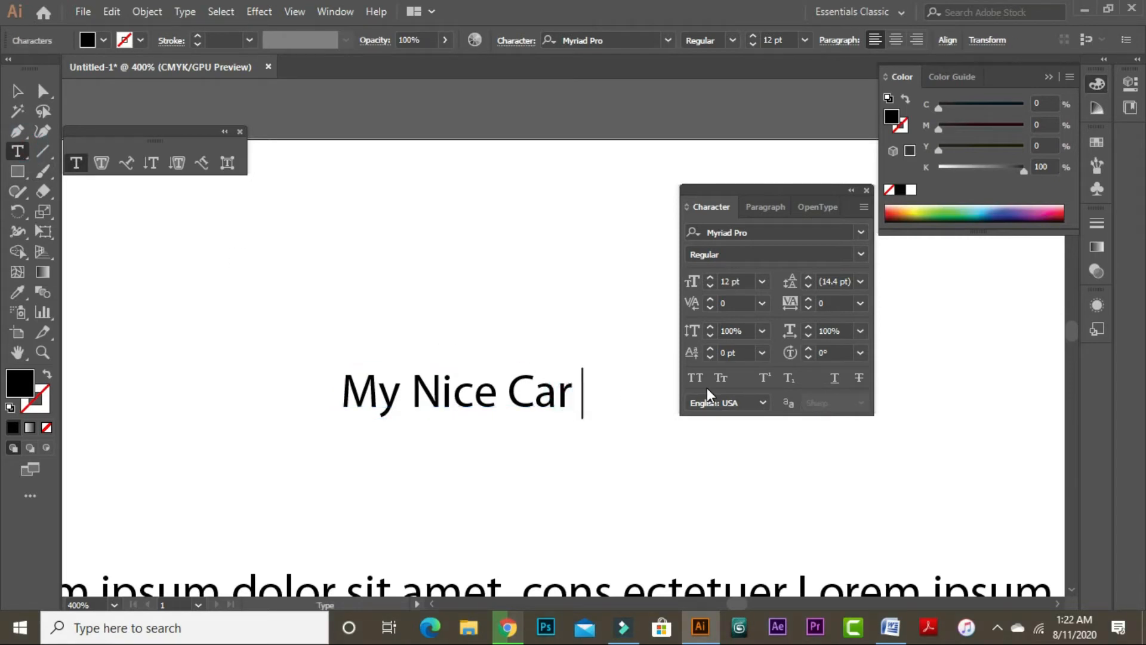
text(TM)
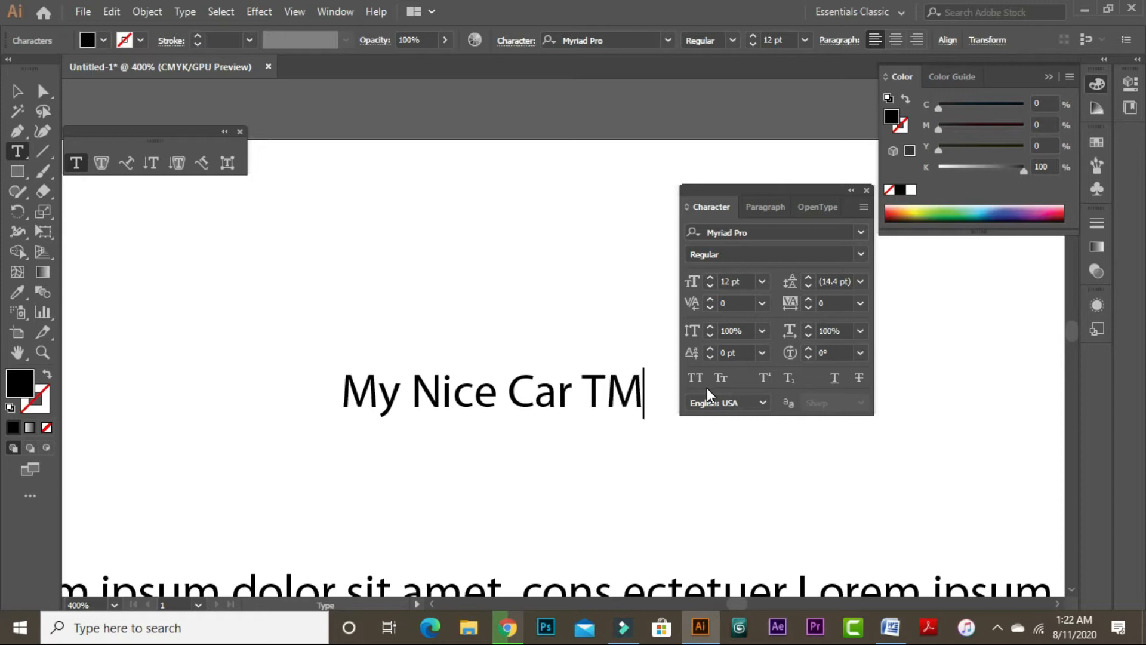
Format only the "TM" after "My Nice Car" as superscript.
drag(584, 389, 686, 397)
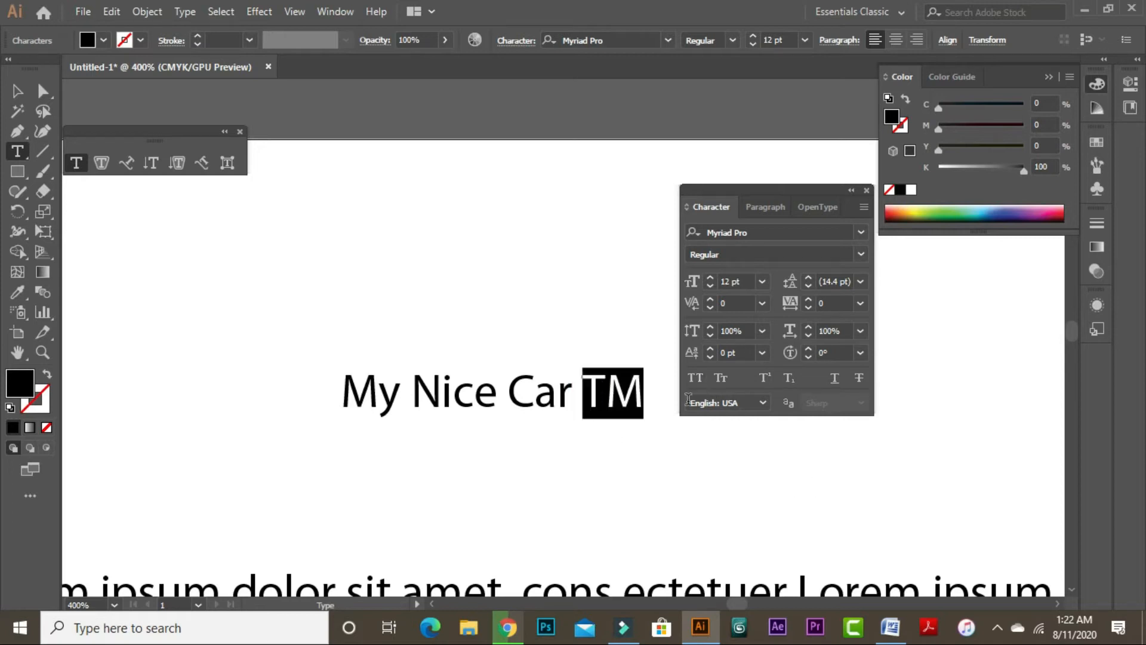
click(766, 378)
click(17, 90)
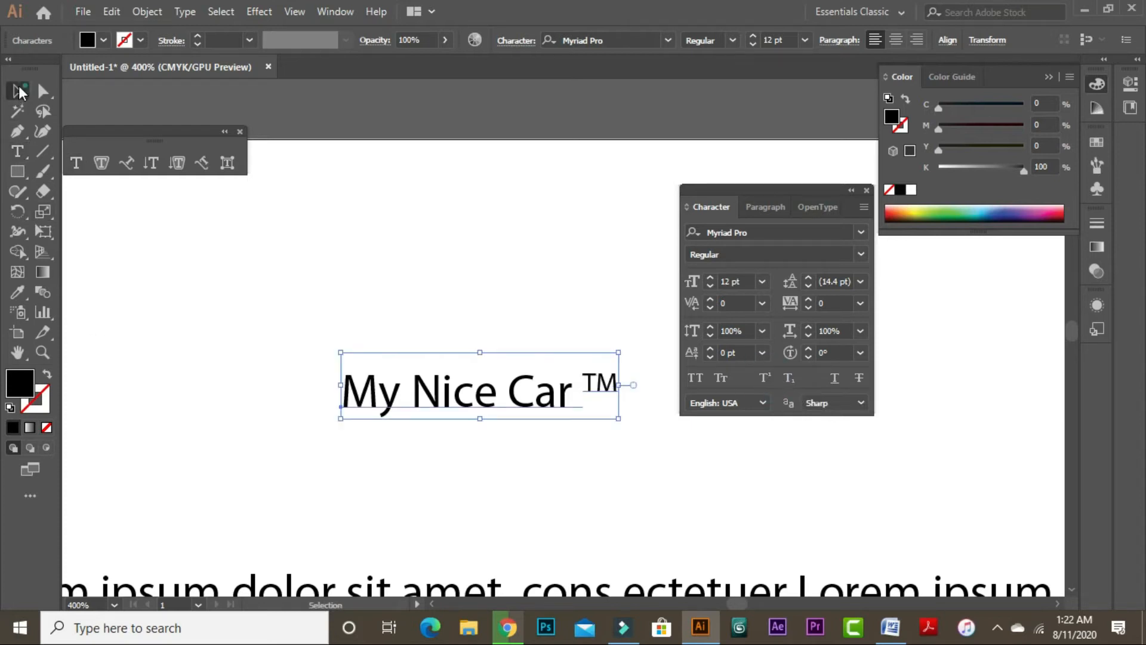
click(560, 435)
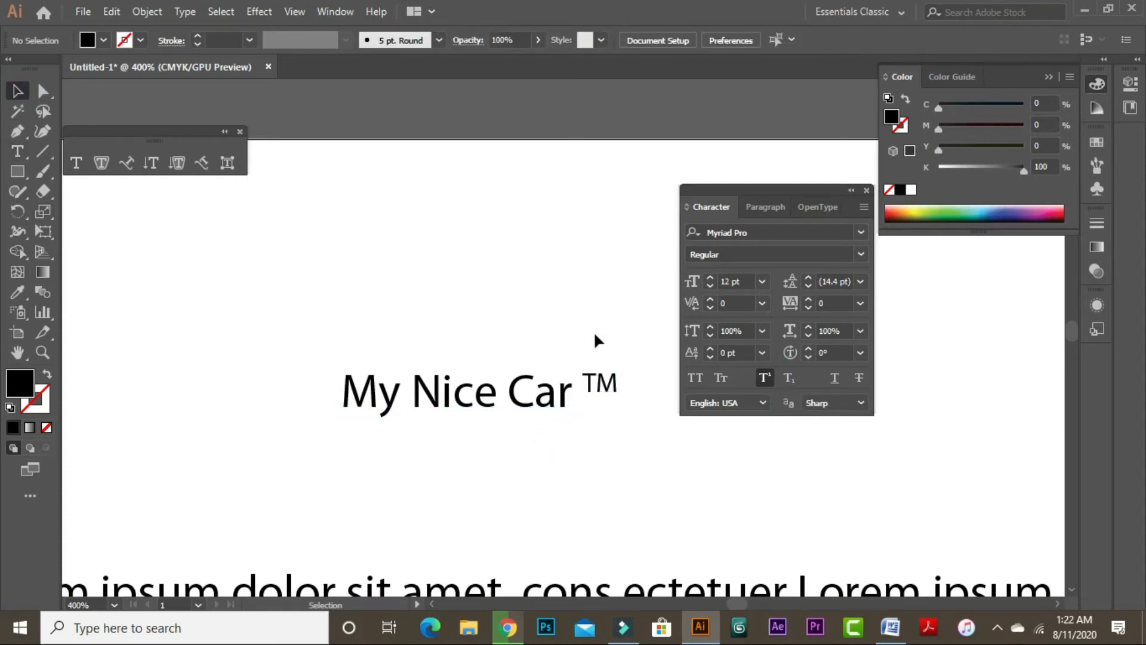
Switch the "TM" to subscript and delete it from the end of the text.
click(598, 393)
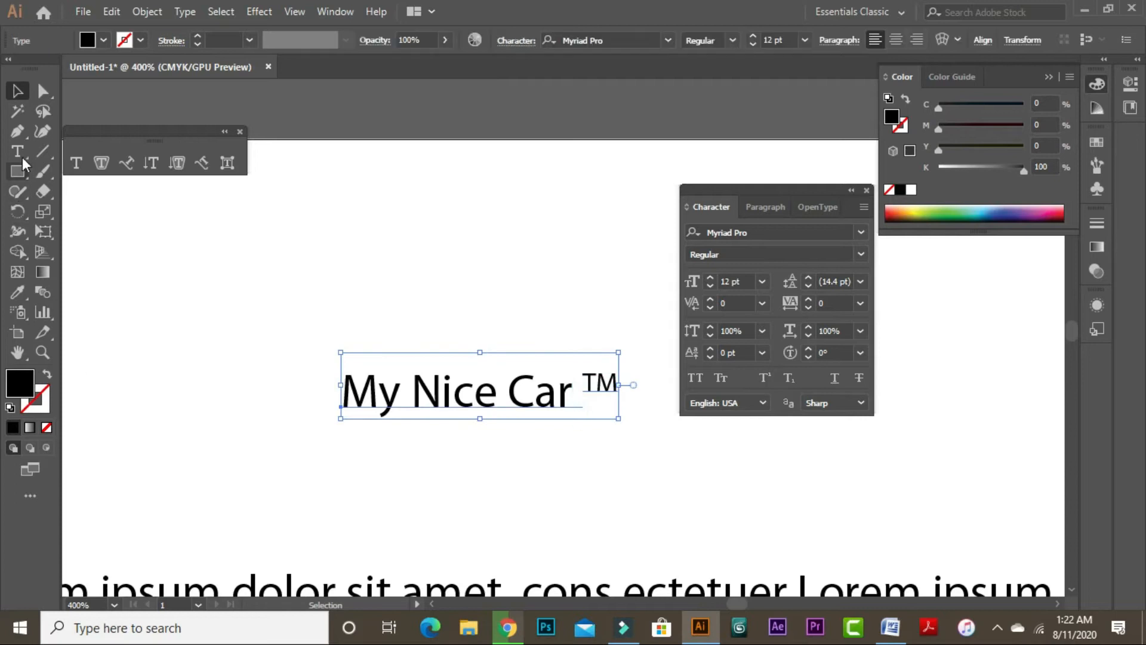
key(t)
drag(579, 375, 660, 391)
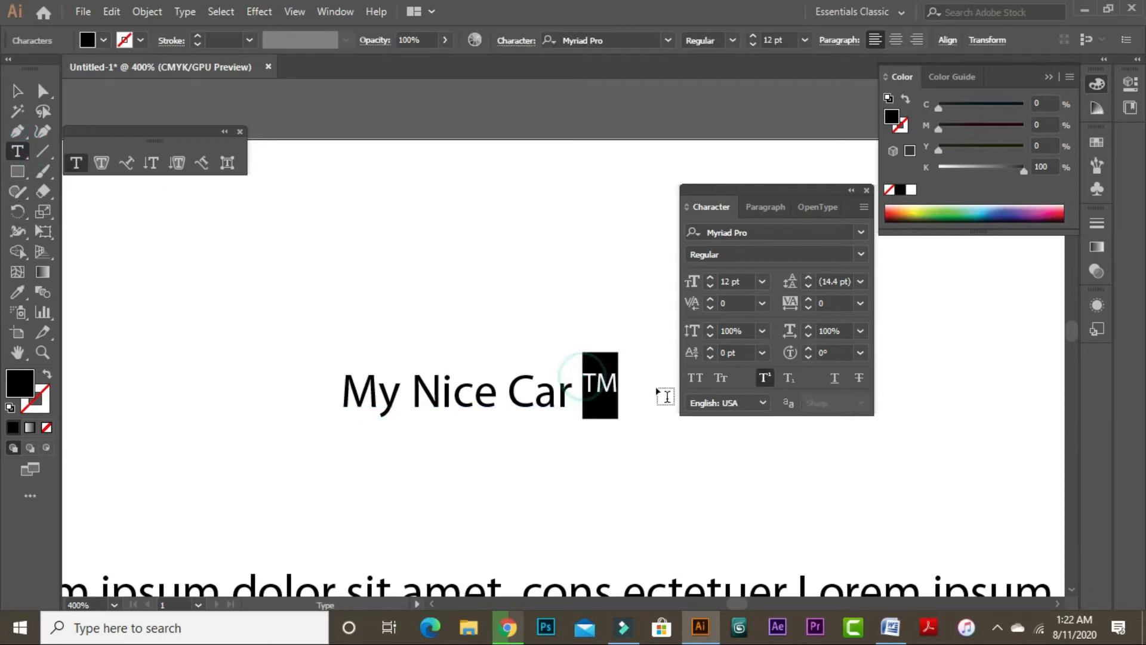
click(789, 377)
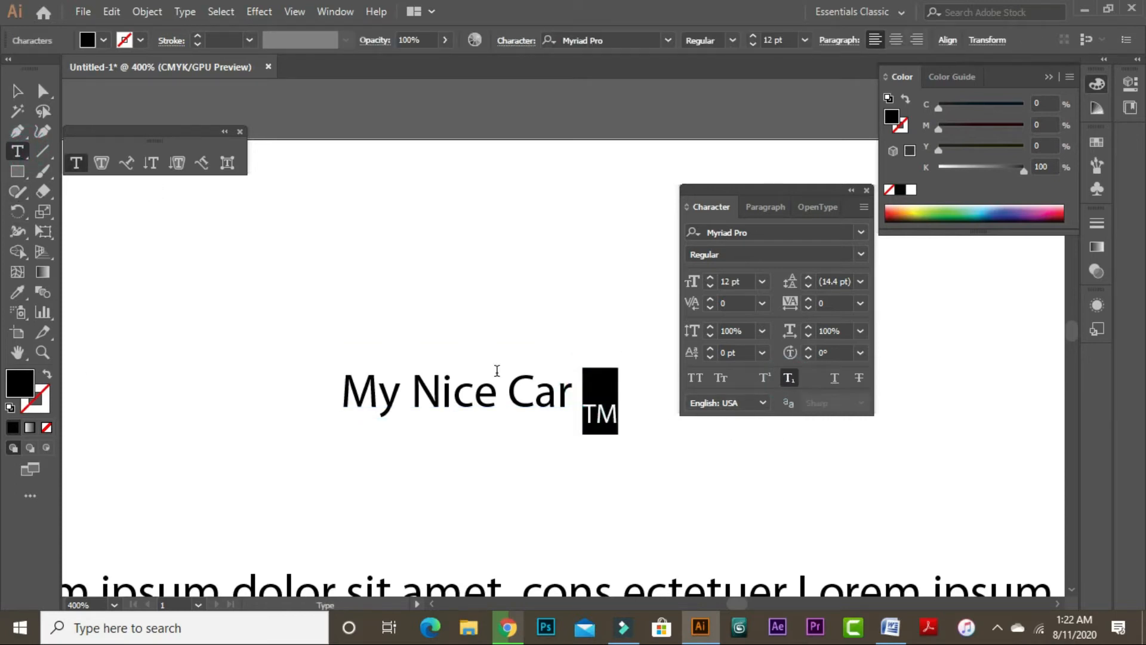
key(BackSpace)
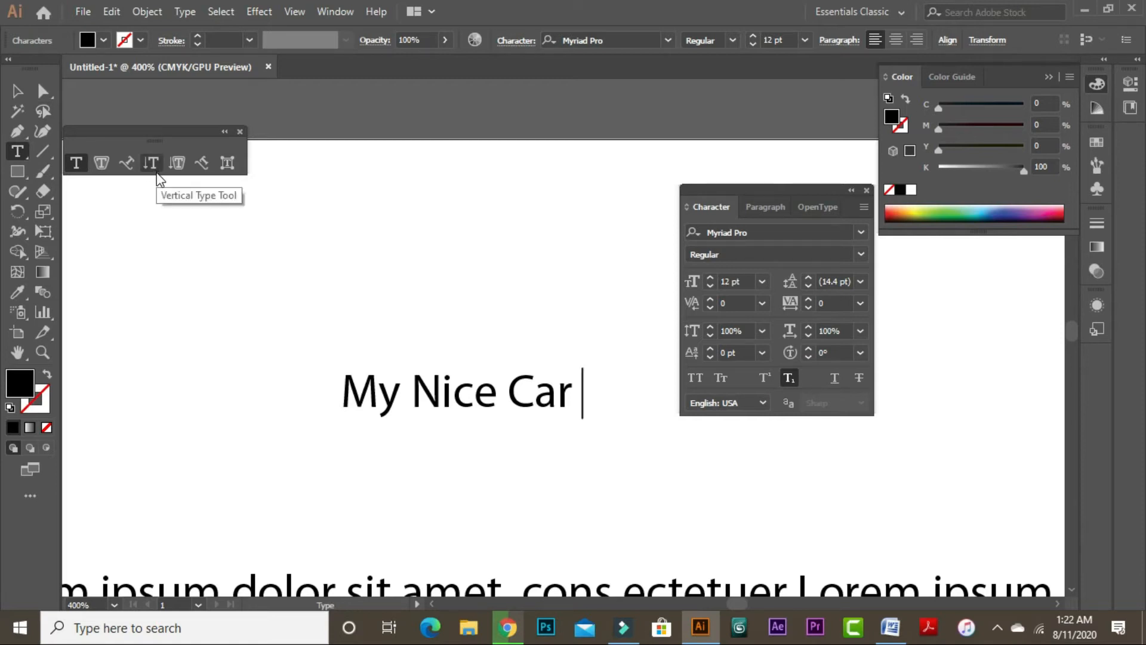
click(16, 92)
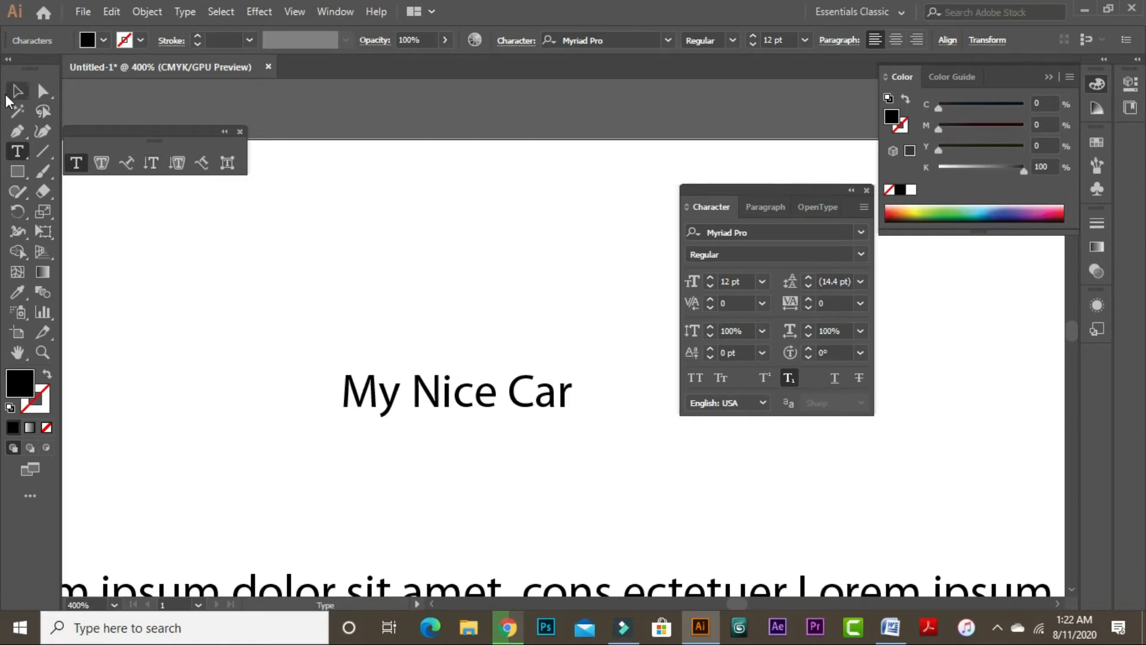
Try underlining the "My Nice Car" text and undo the underline.
click(835, 377)
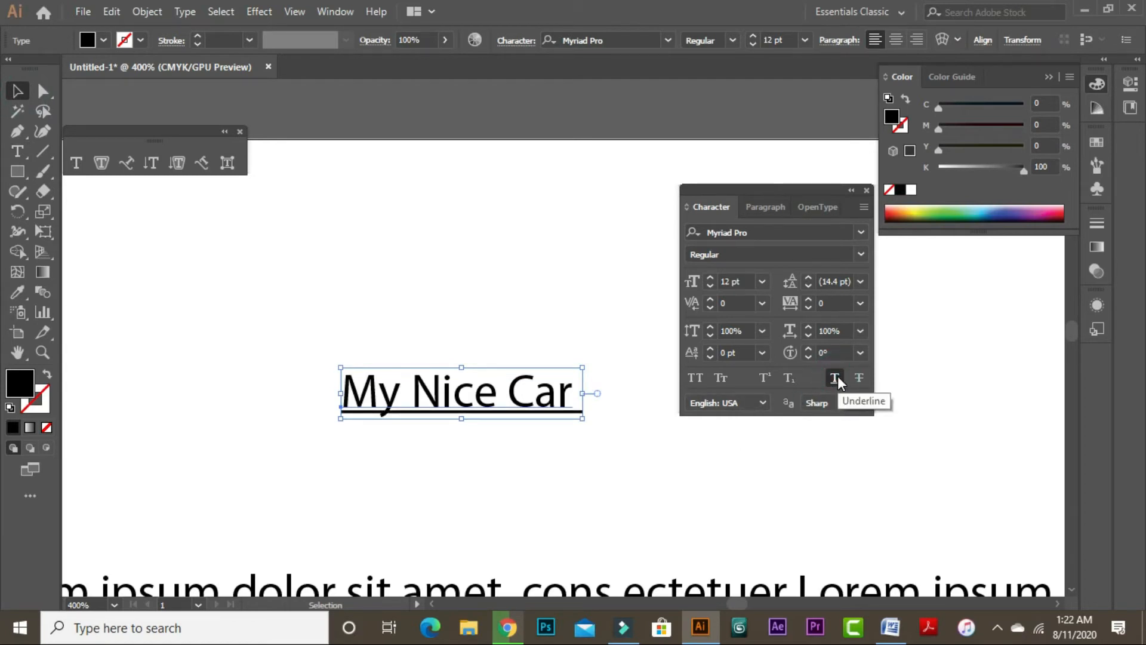
click(614, 450)
key(ctrl+z)
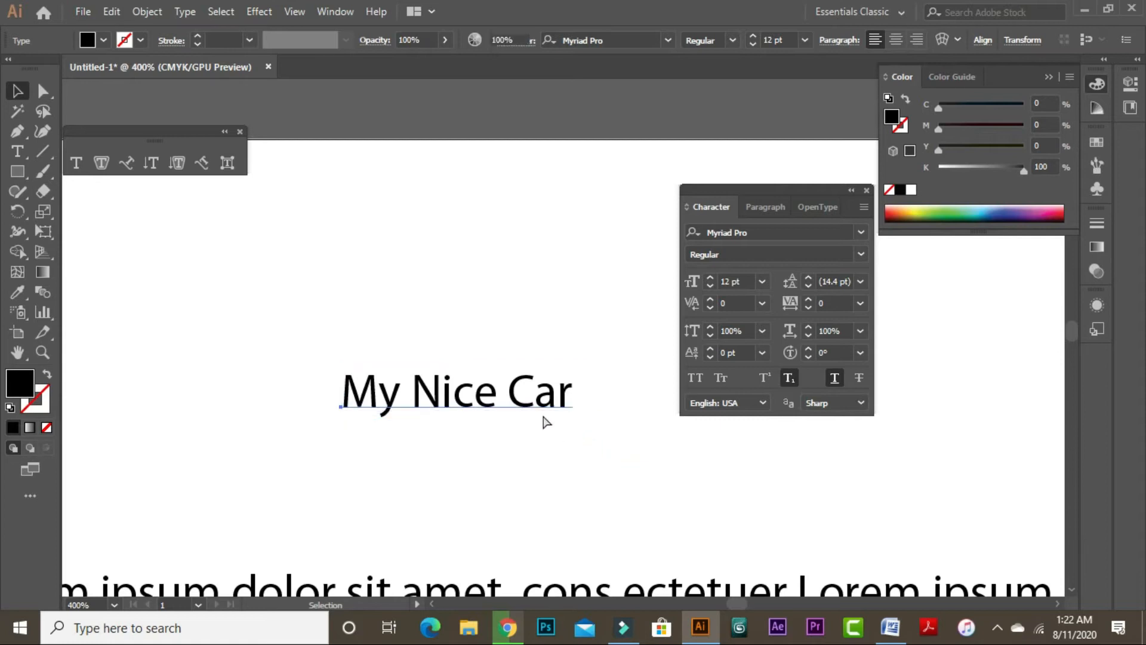
click(532, 404)
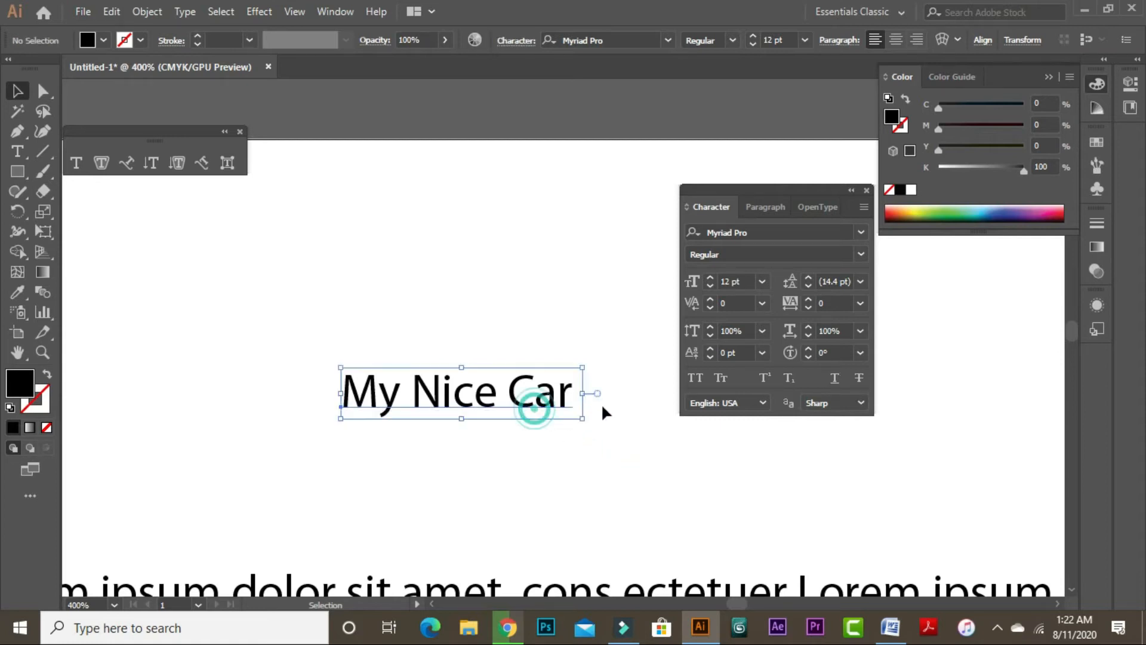
click(455, 505)
Try Strikethrough on the "My Nice Car" text and undo it.
click(447, 399)
click(858, 377)
click(515, 463)
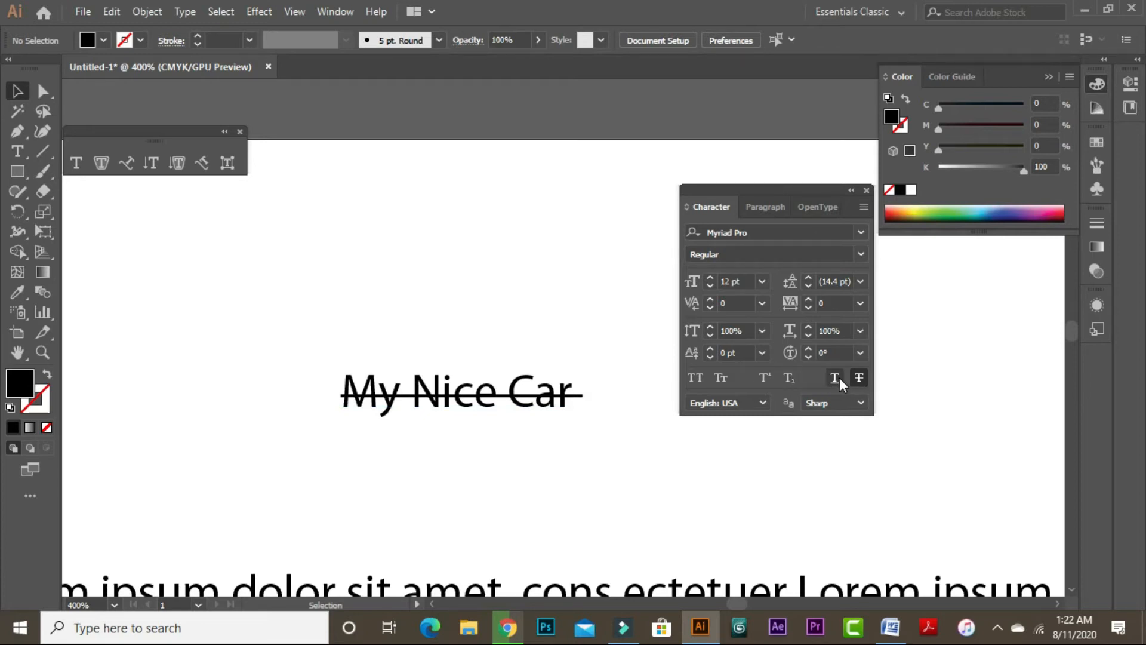
key(ctrl+z)
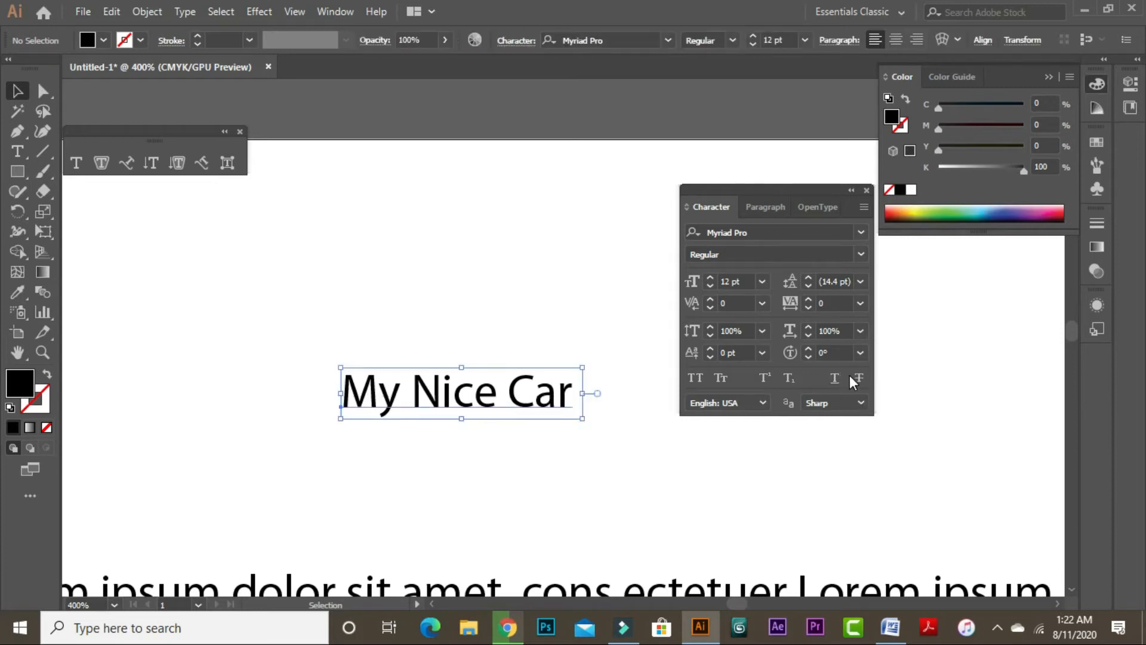
click(721, 452)
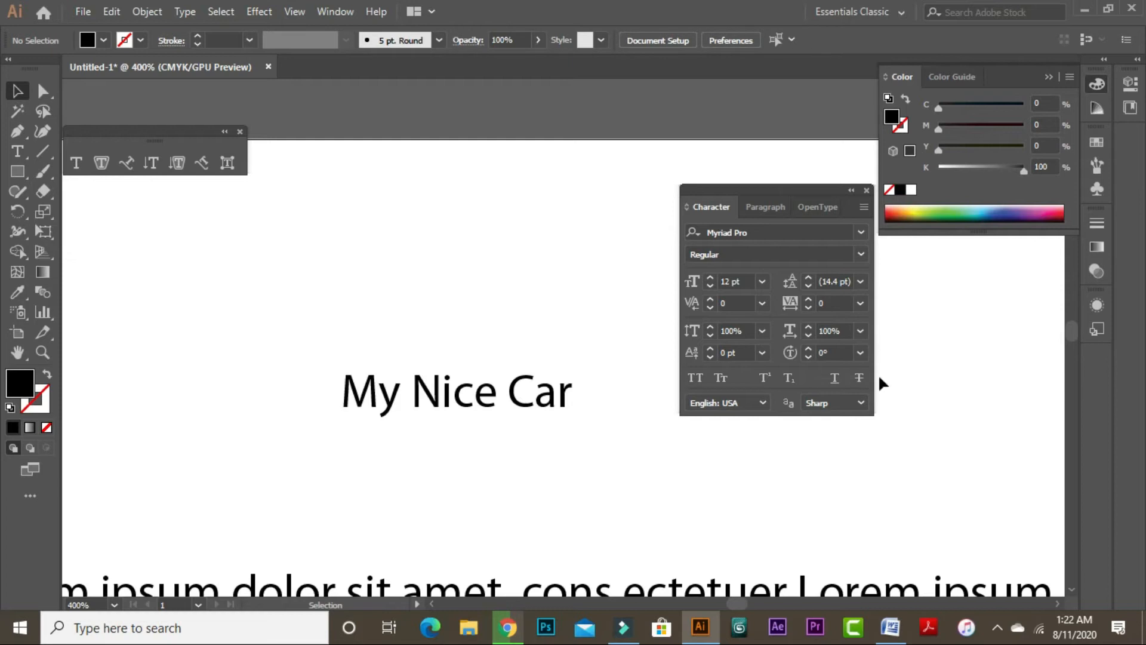
Switch from the Character settings to the Paragraph settings.
click(478, 398)
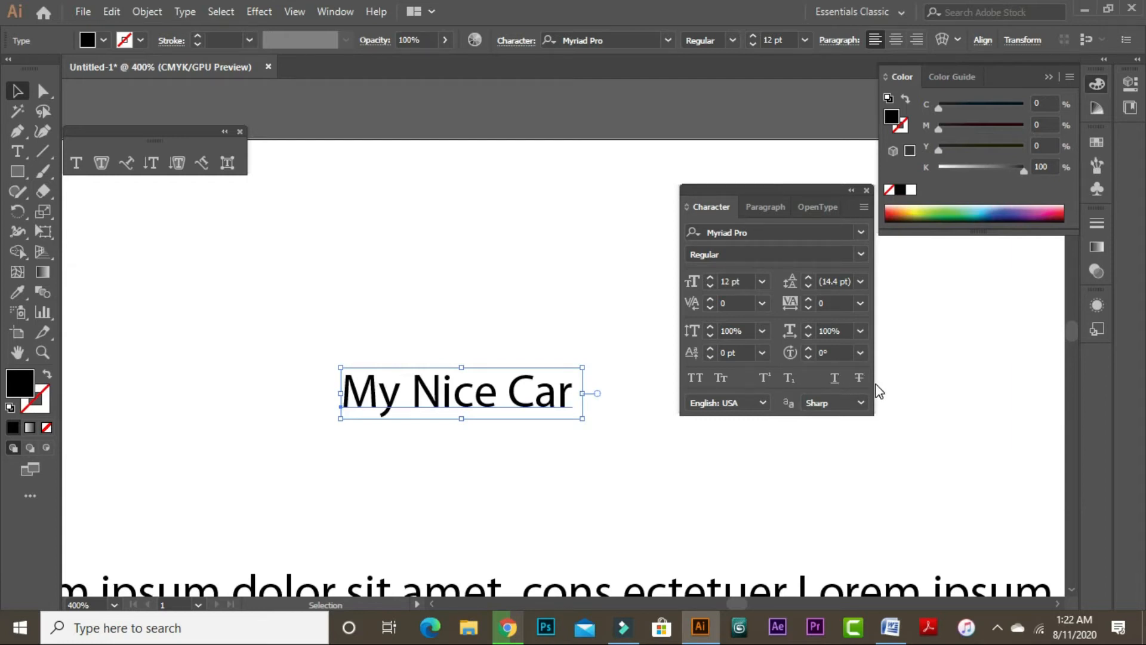
click(566, 444)
click(489, 402)
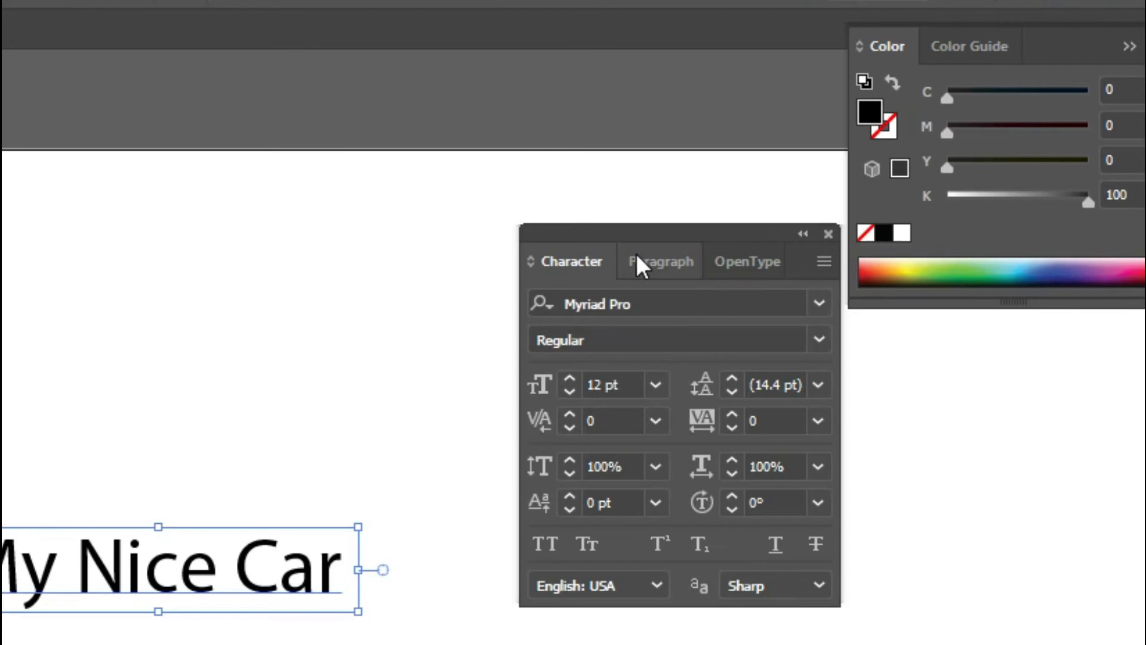
click(762, 209)
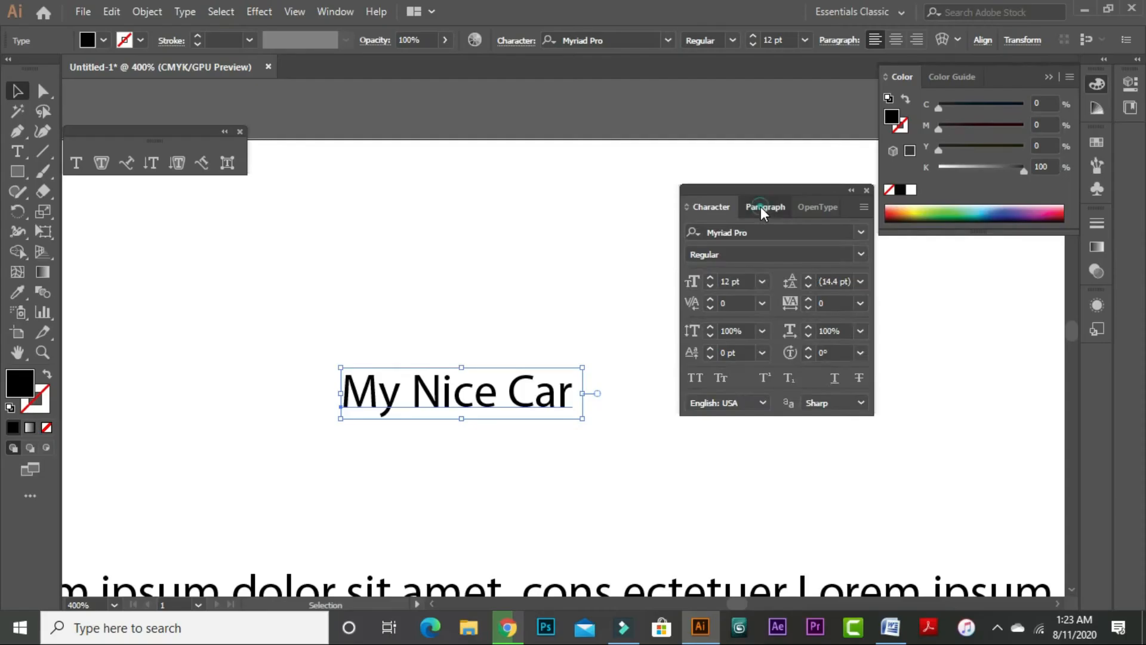
click(795, 446)
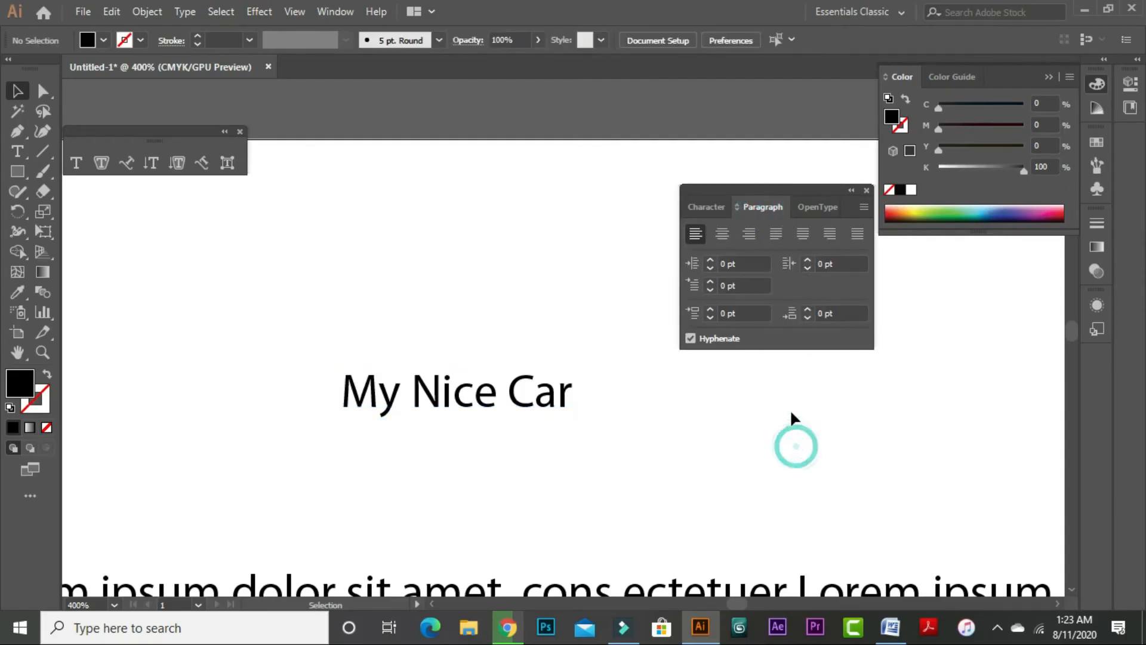
Try center alignment on the Lorem ipsum text block and change it to right alignment.
key(ctrl+minus)
key(ctrl+minus)
key(ctrl+minus)
drag(822, 444, 701, 248)
click(454, 280)
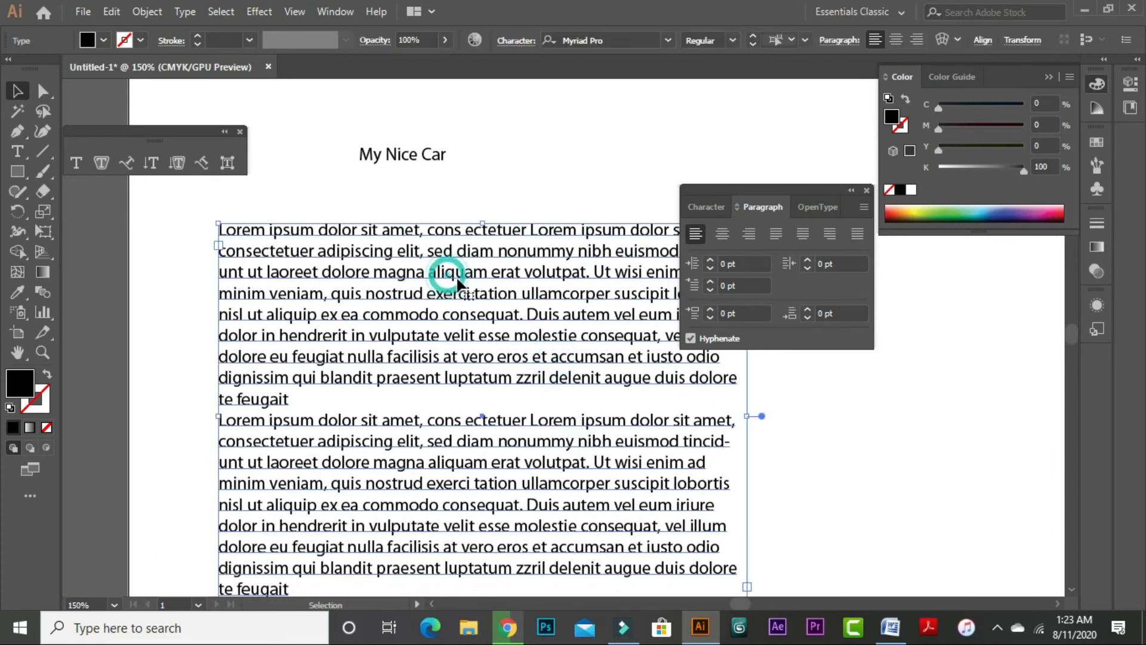
click(604, 406)
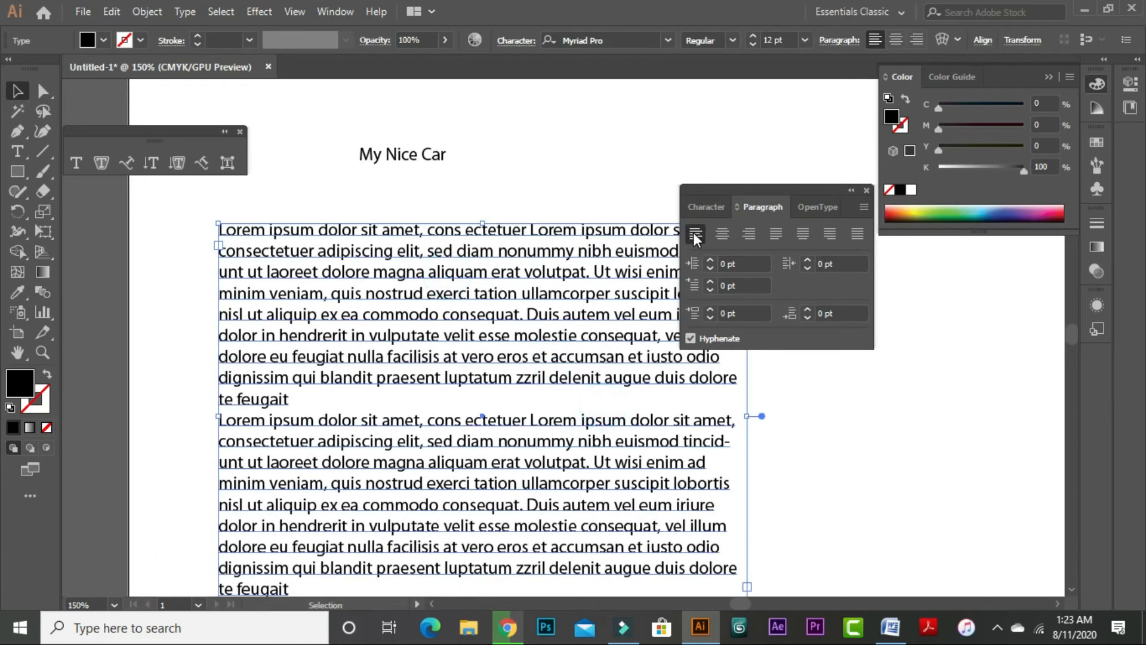
click(721, 235)
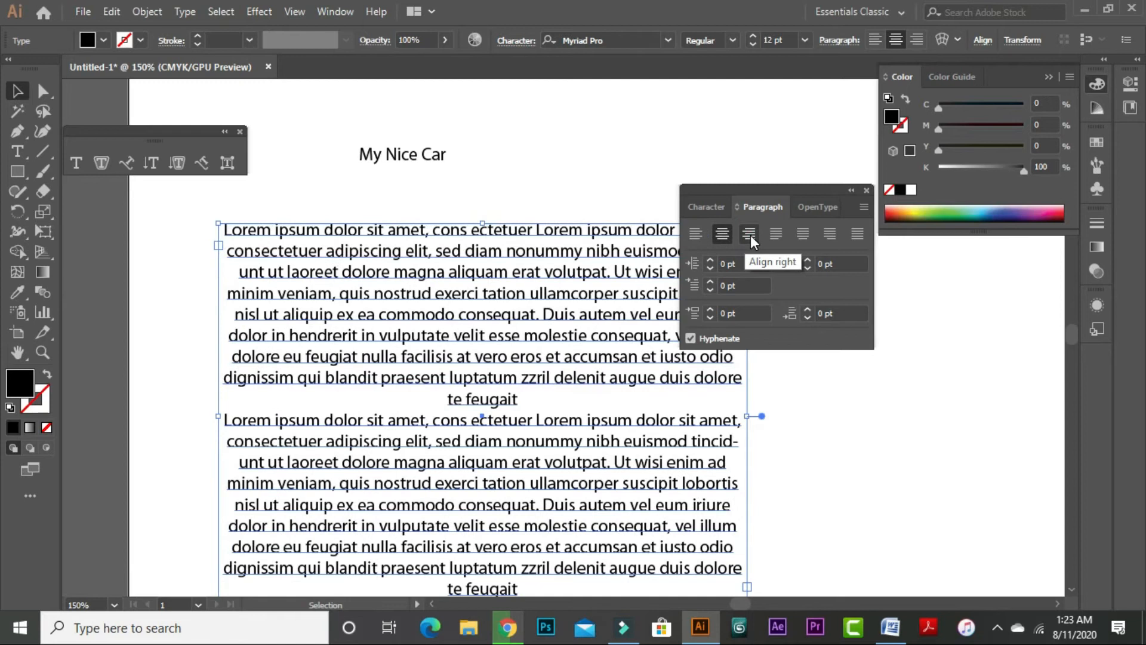
click(750, 235)
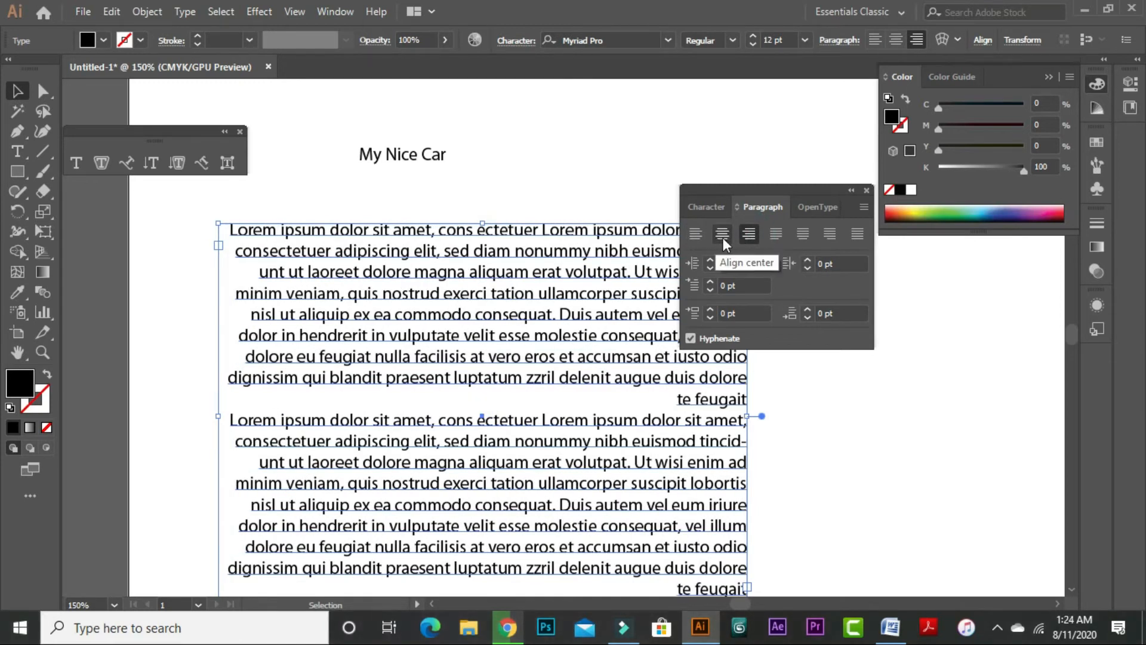
Justify the Lorem ipsum text block with its last line aligned left.
click(774, 237)
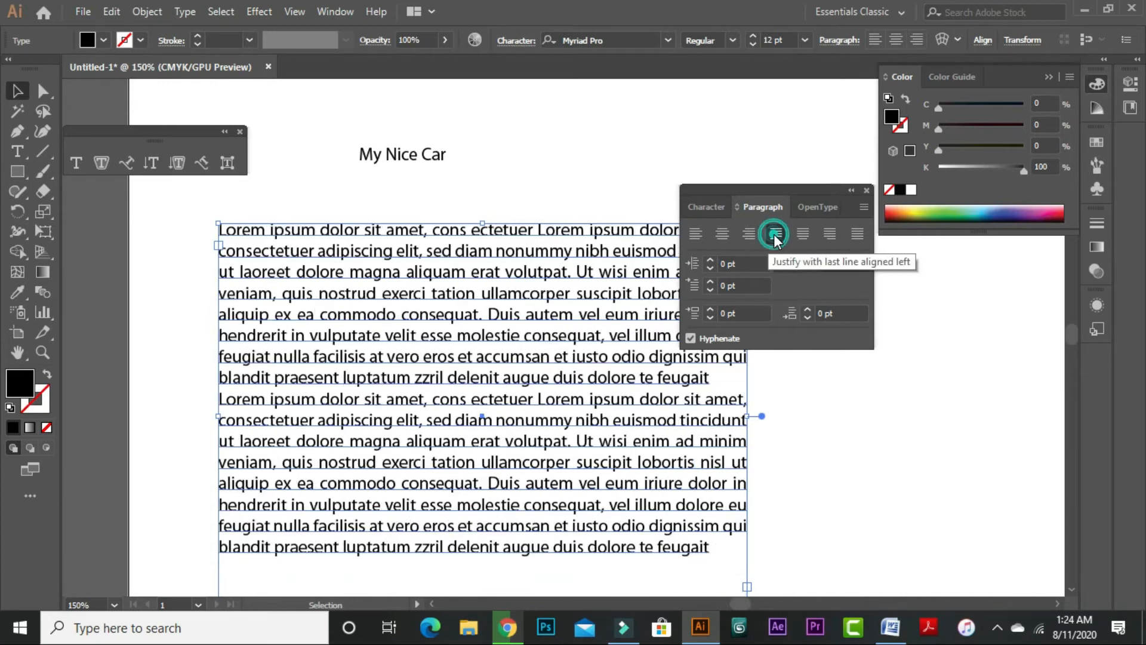
click(772, 456)
drag(774, 452, 654, 436)
click(476, 361)
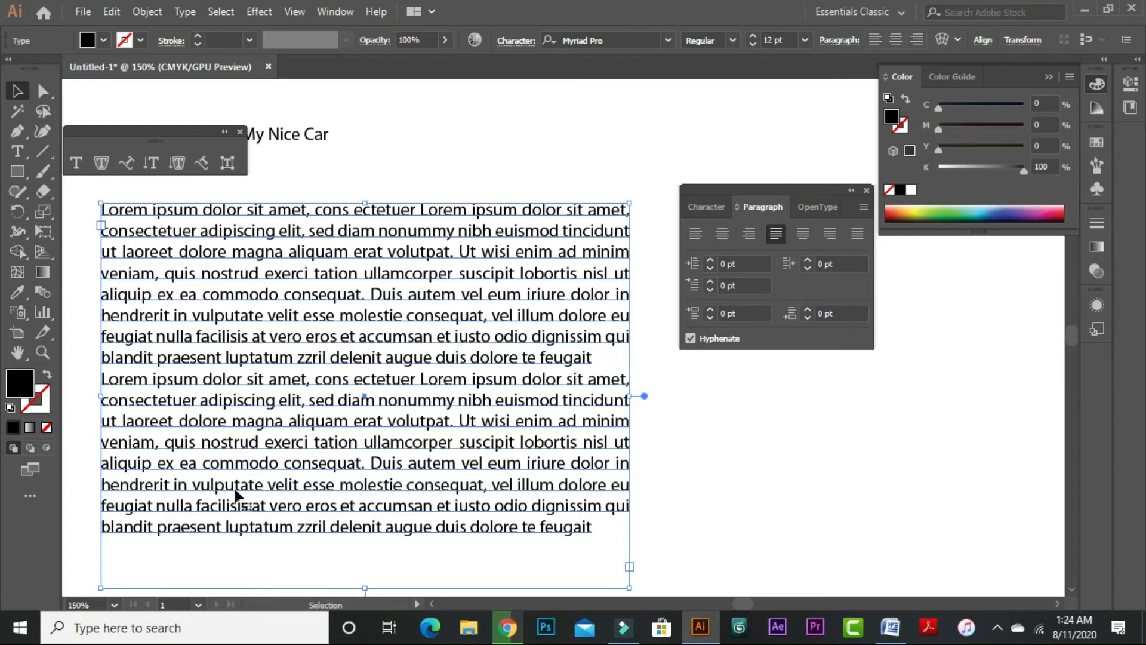
Try justifying the text block with the last line centered and aligned right, returning to last line aligned left each time.
click(802, 234)
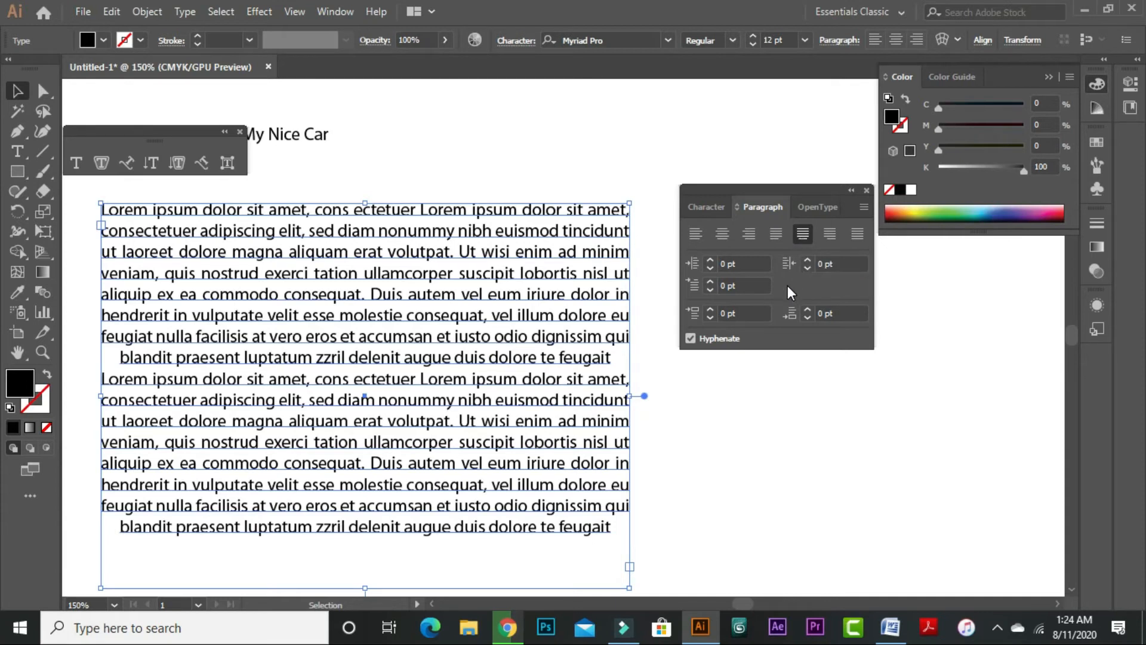
click(775, 233)
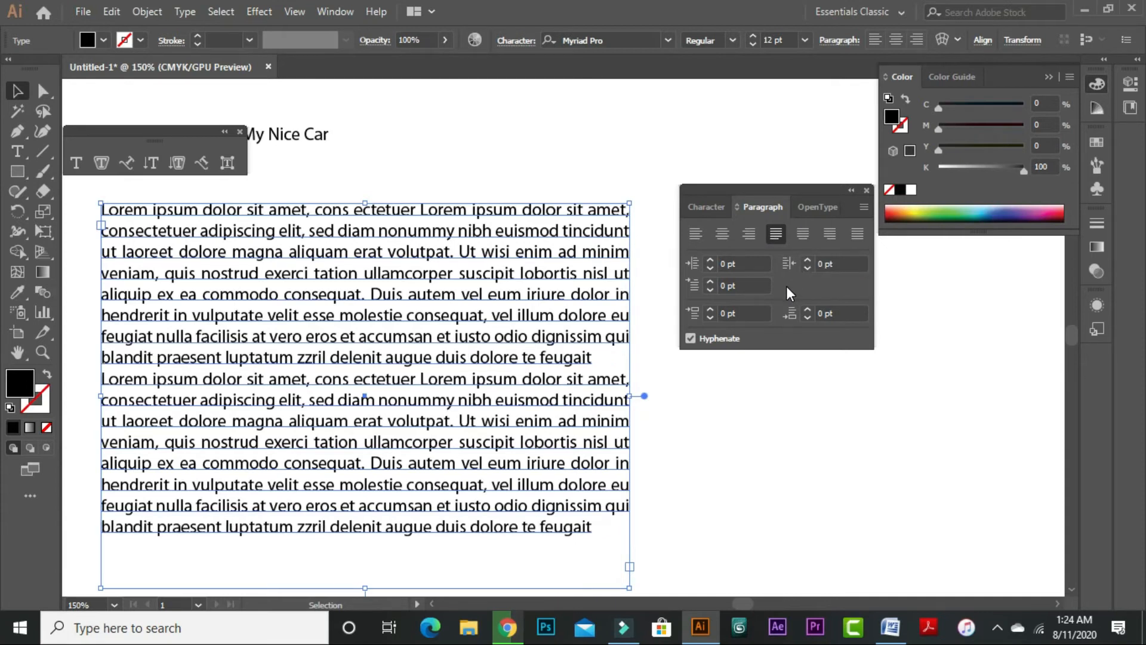
click(829, 234)
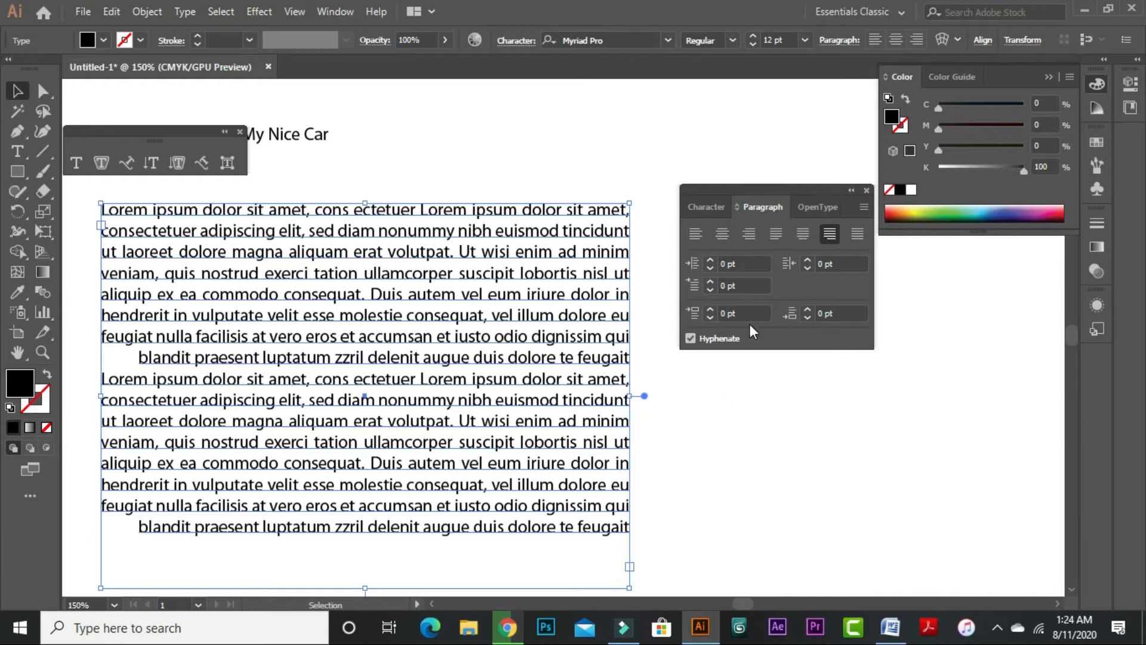
key(ctrl+shift+j)
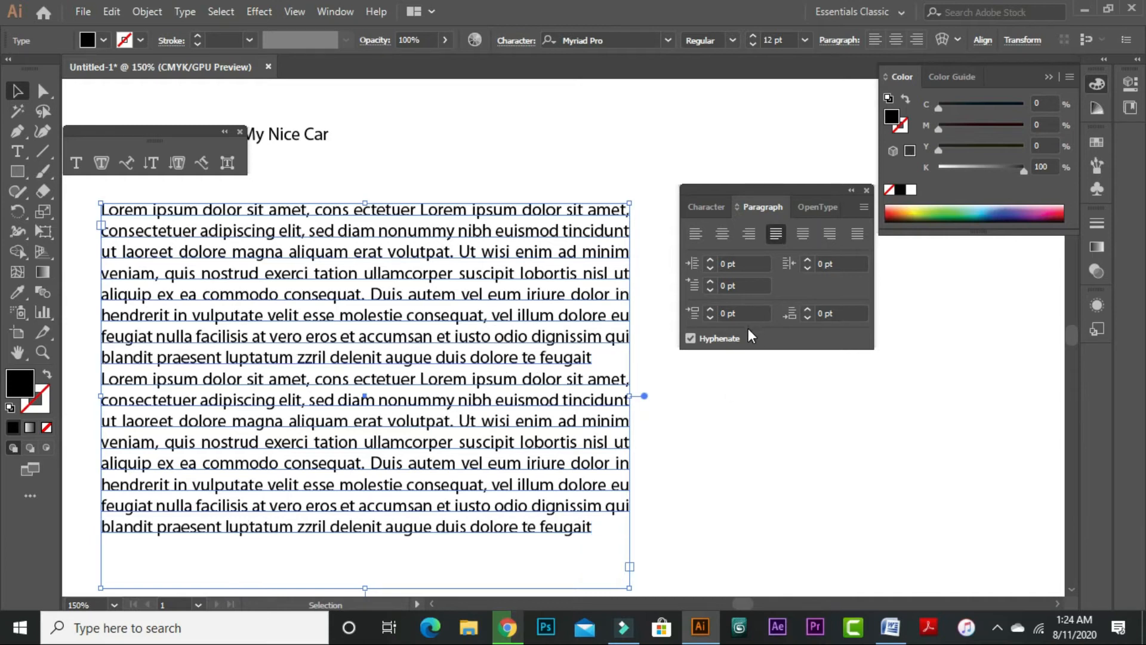
Try Justify all lines on the text block and return to justification with the last line aligned left.
click(856, 235)
click(366, 374)
click(665, 431)
click(438, 433)
click(692, 438)
click(264, 295)
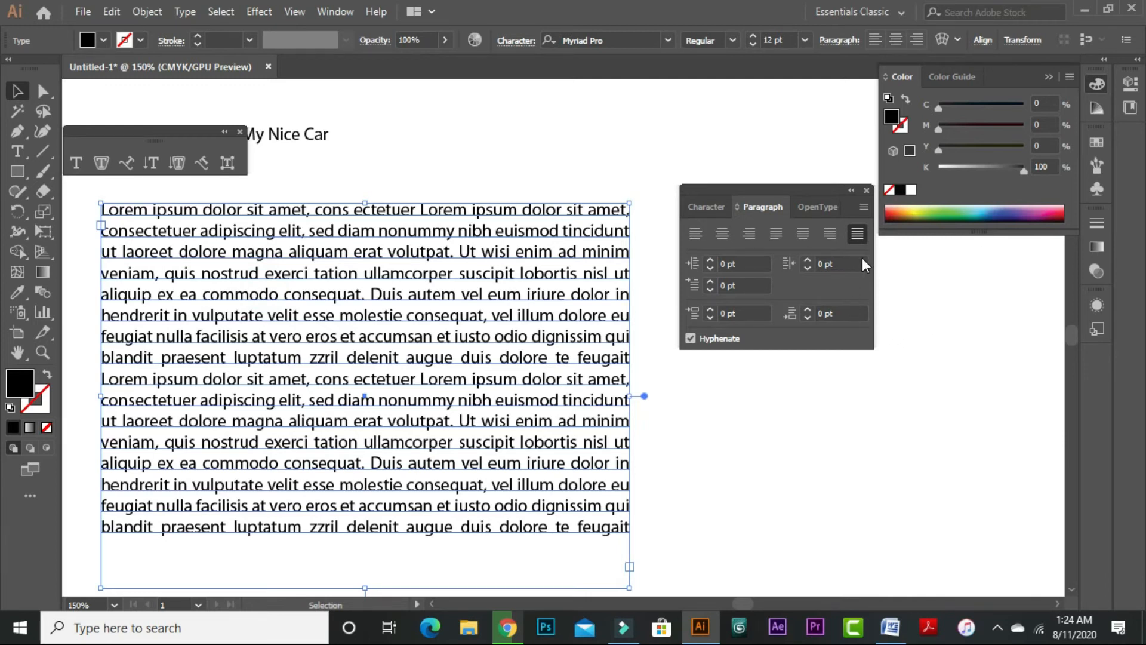
click(774, 235)
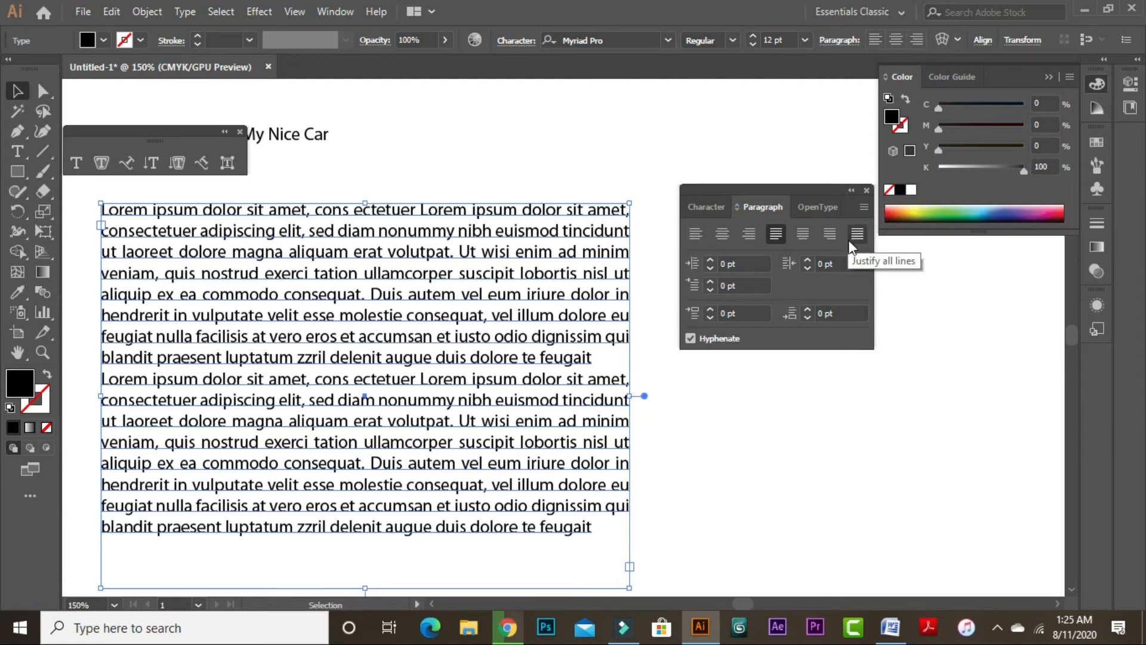
Try a left indent of about 22 pt on the Lorem ipsum text block and reset it to 0 pt.
click(706, 423)
click(628, 462)
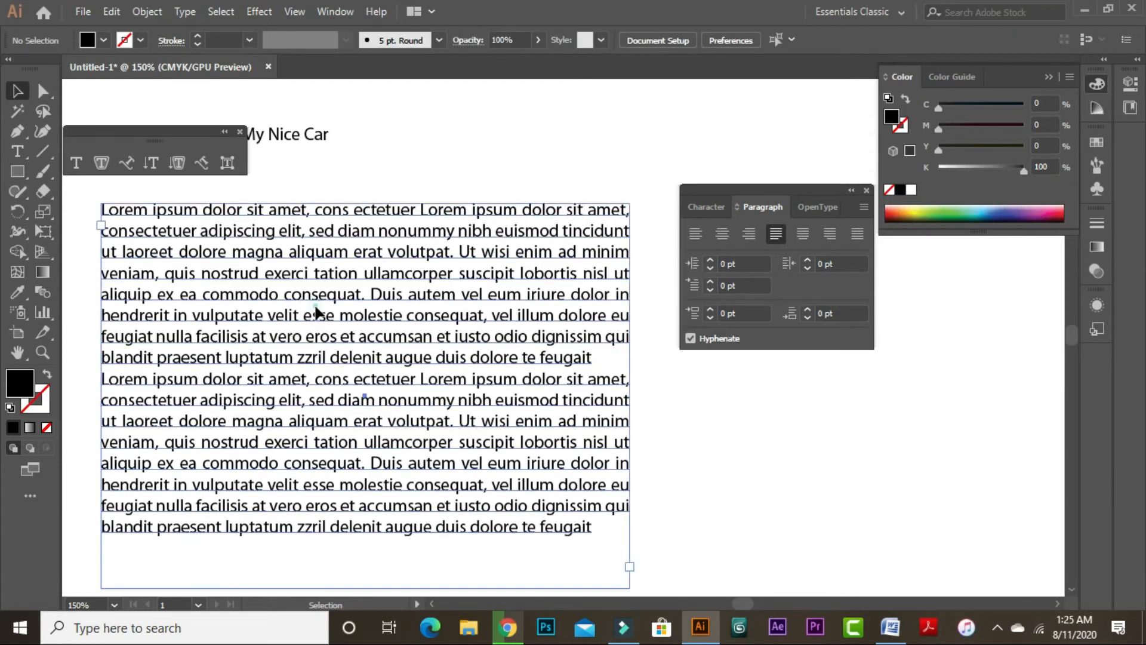
click(710, 259)
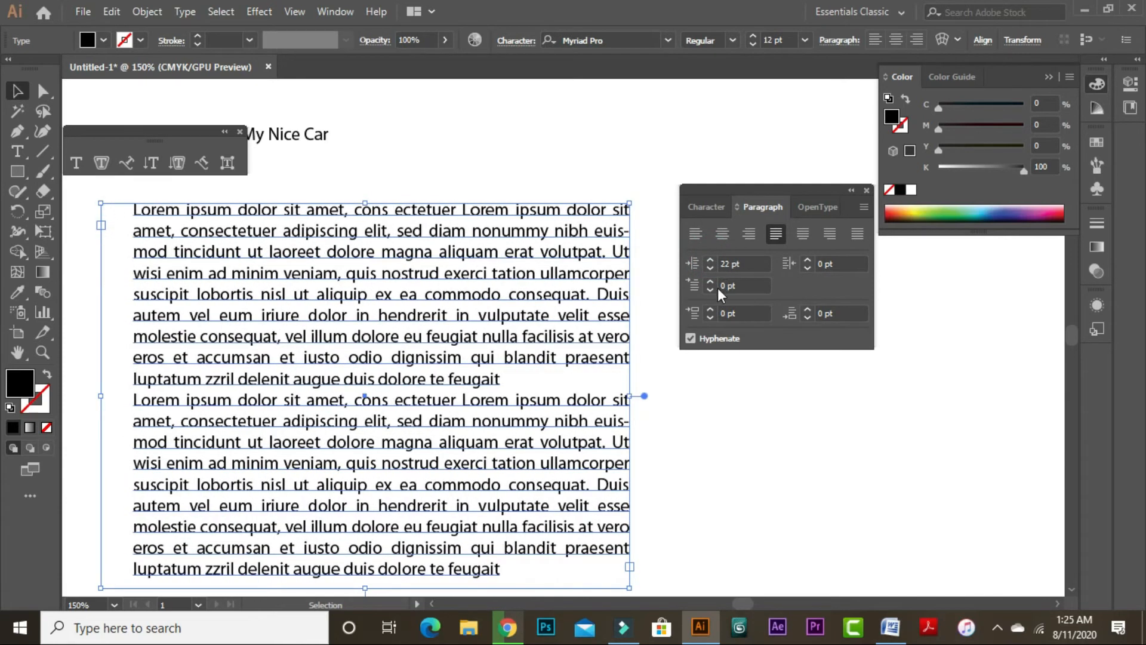
click(714, 258)
triple_click(746, 265)
text(0)
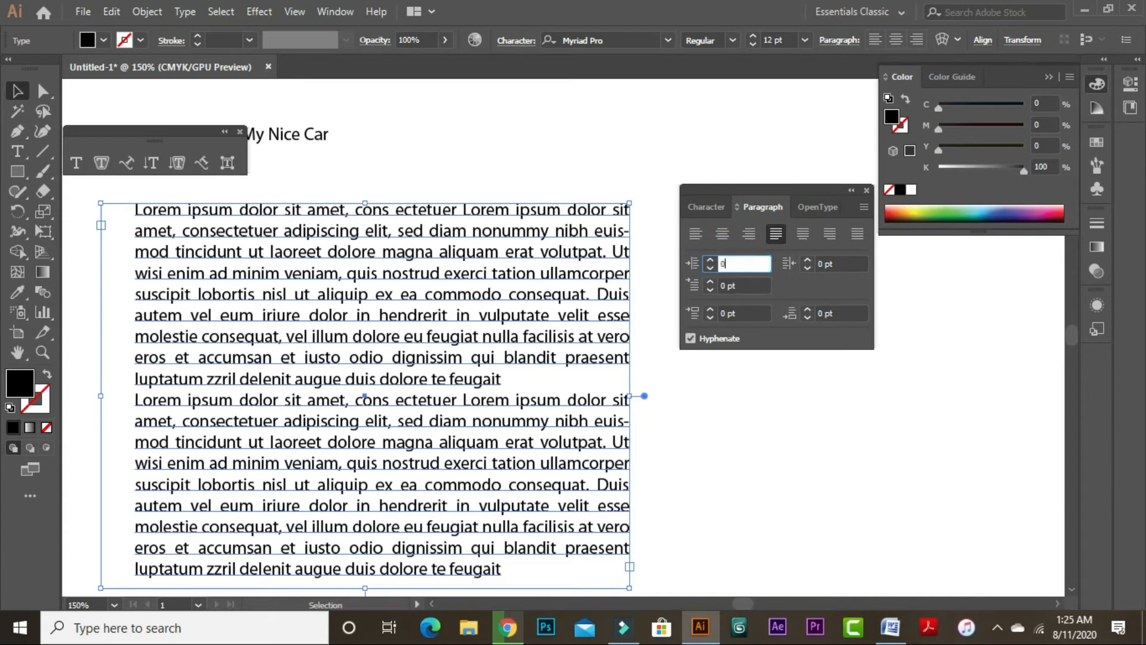
key(Return)
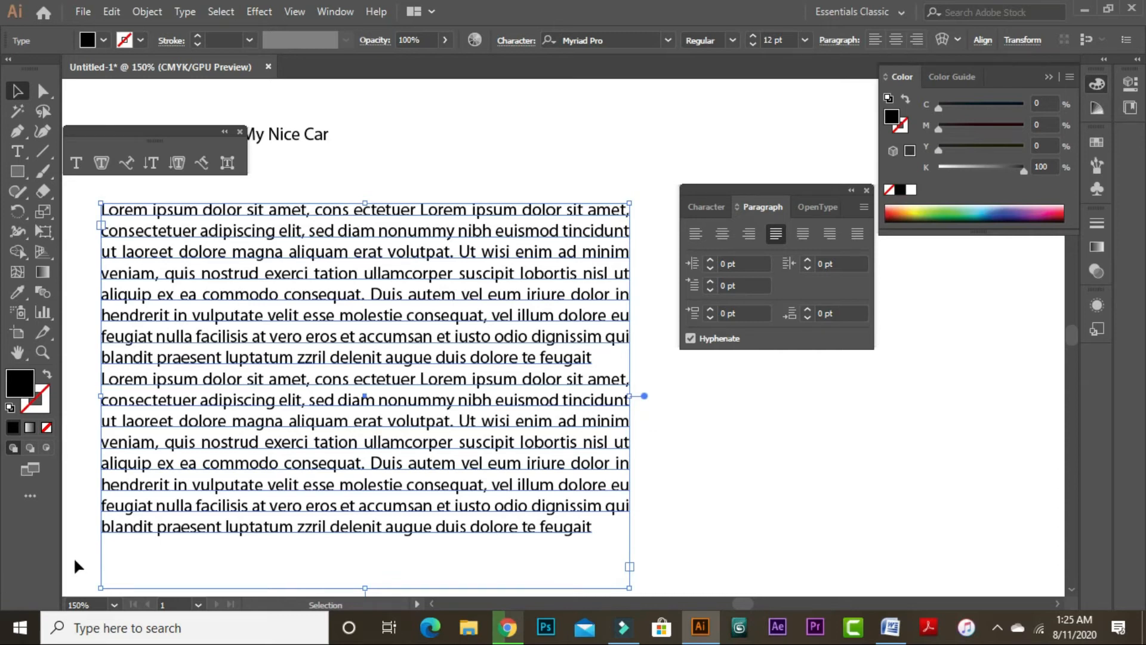
Raise the text block's right indent to 20 pt and reduce it gradually to 2 pt.
click(809, 258)
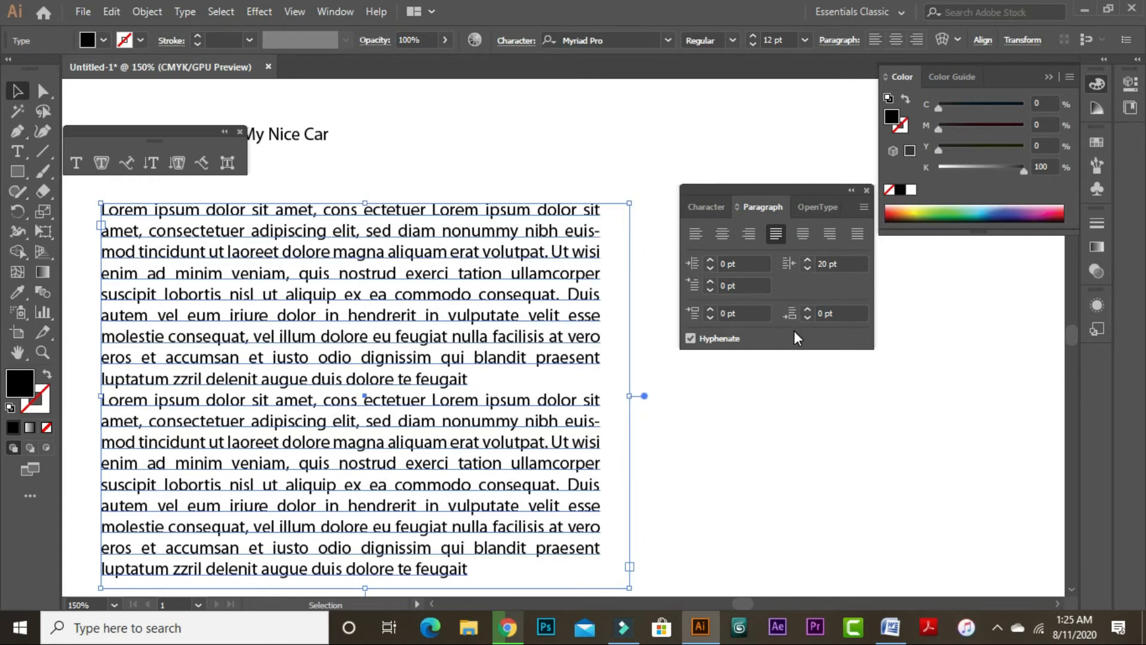
key(Down)
key(Down)
key(Down)
key(Down)
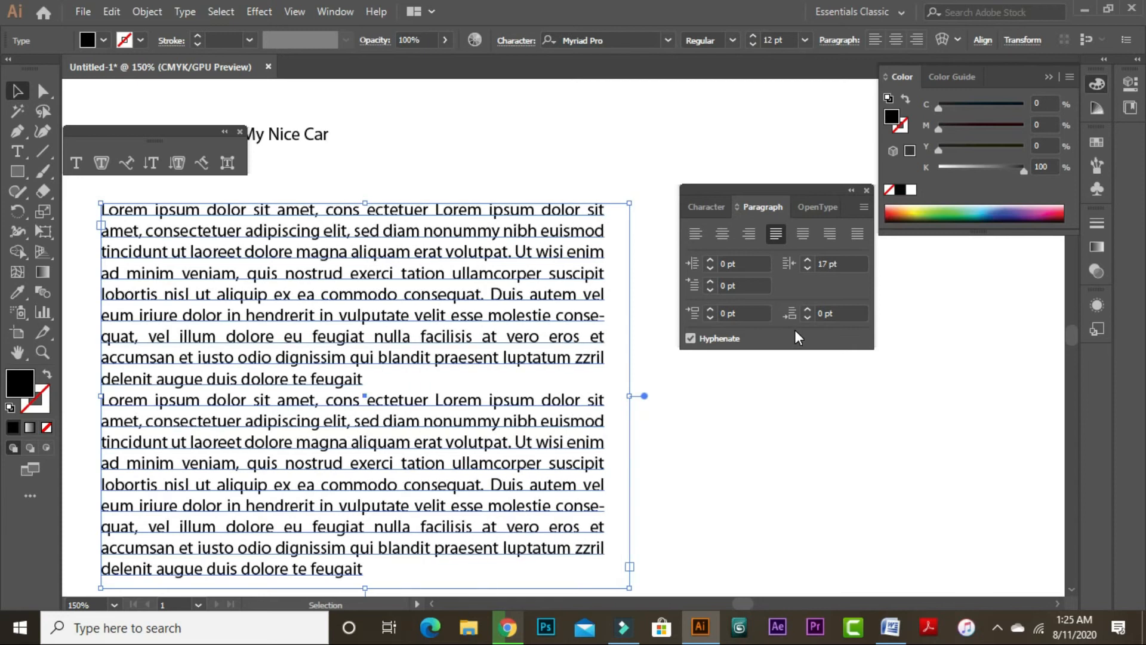
key(Down)
key(Down)
key(Down)
key(Down)
key(Down)
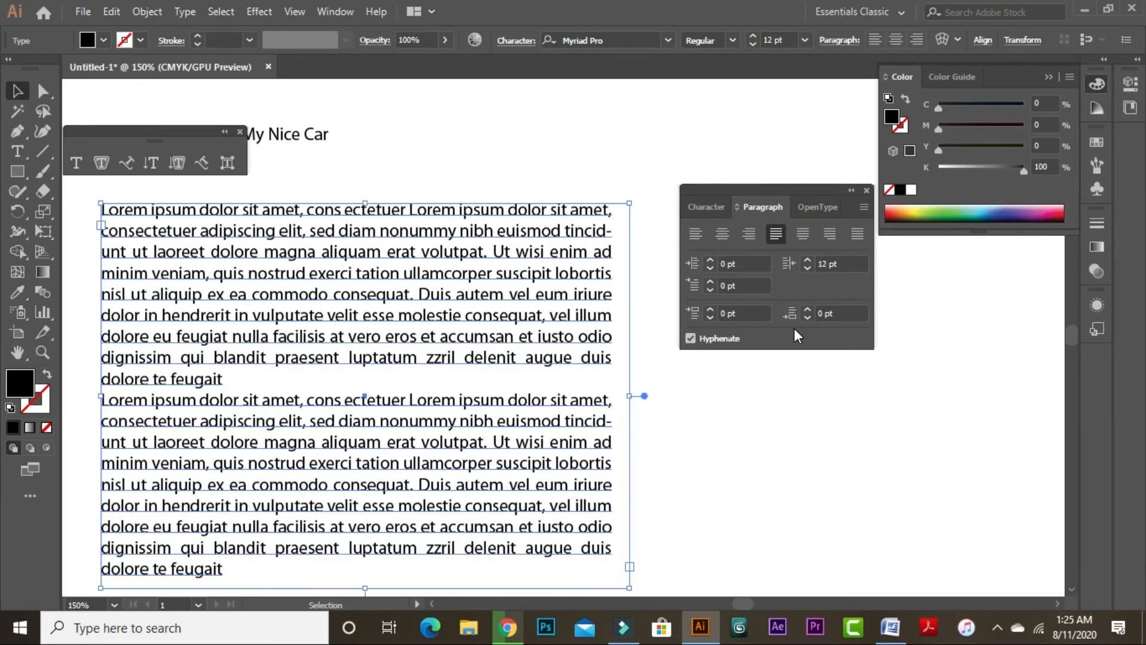
key(Down)
key(Down)
key(Down)
key(Down)
key(Down)
key(Down)
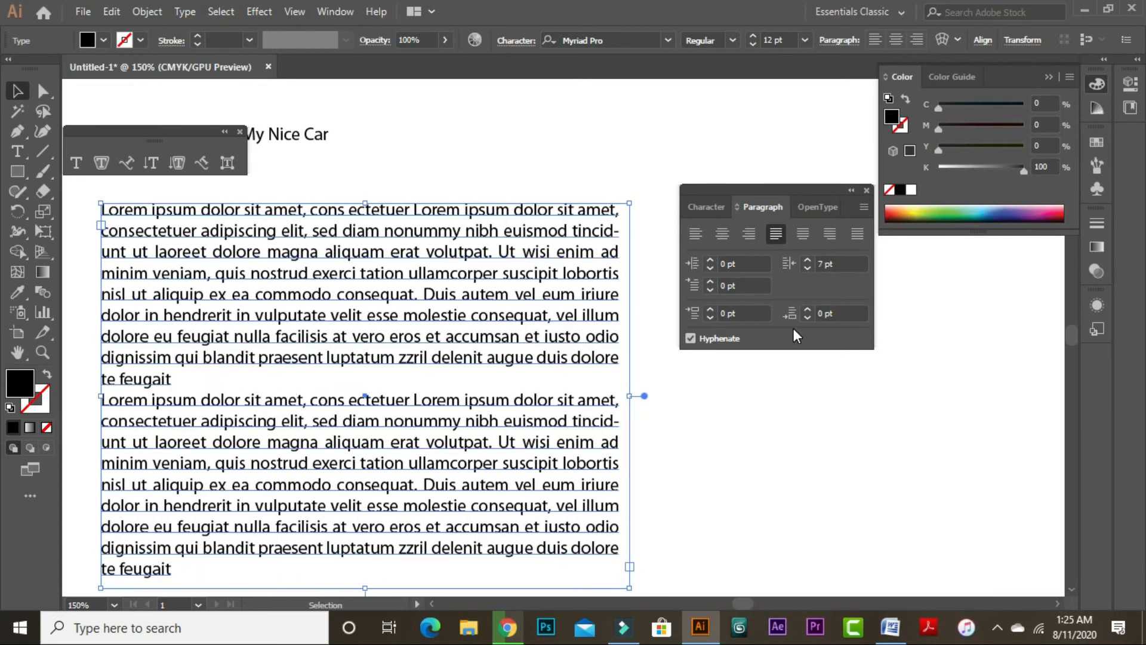
key(Down)
key(Down)
key(Down)
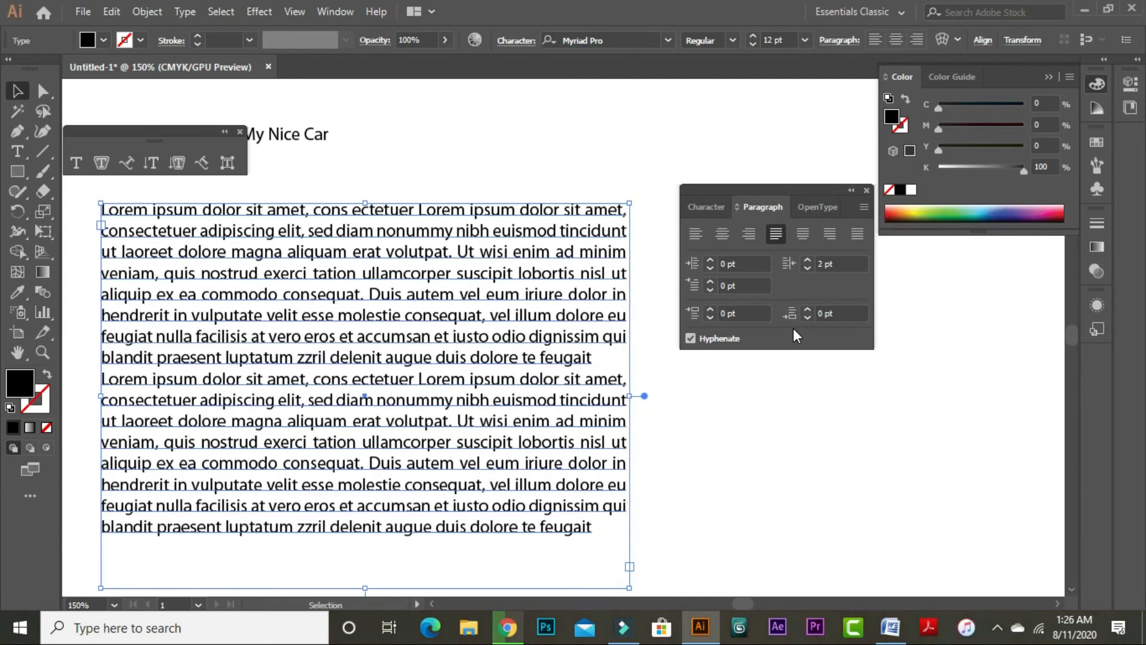
Try a first-line indent on the Lorem ipsum text block, passing through 5 pt and 8 pt, and bring it back to 0 pt.
click(712, 410)
click(480, 311)
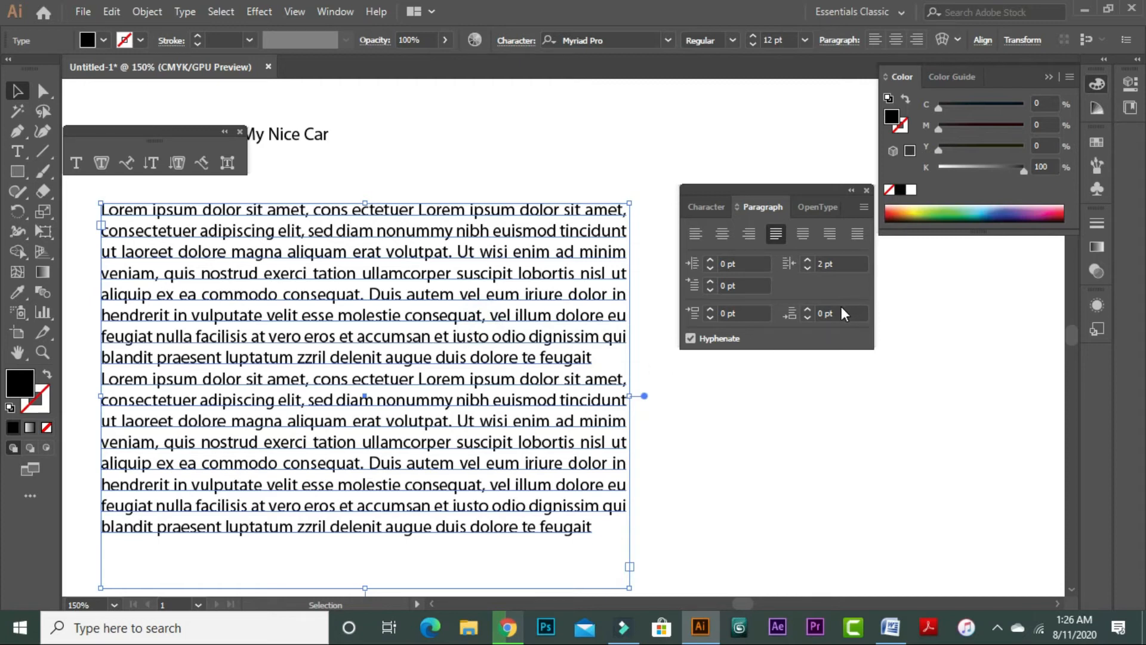
click(708, 284)
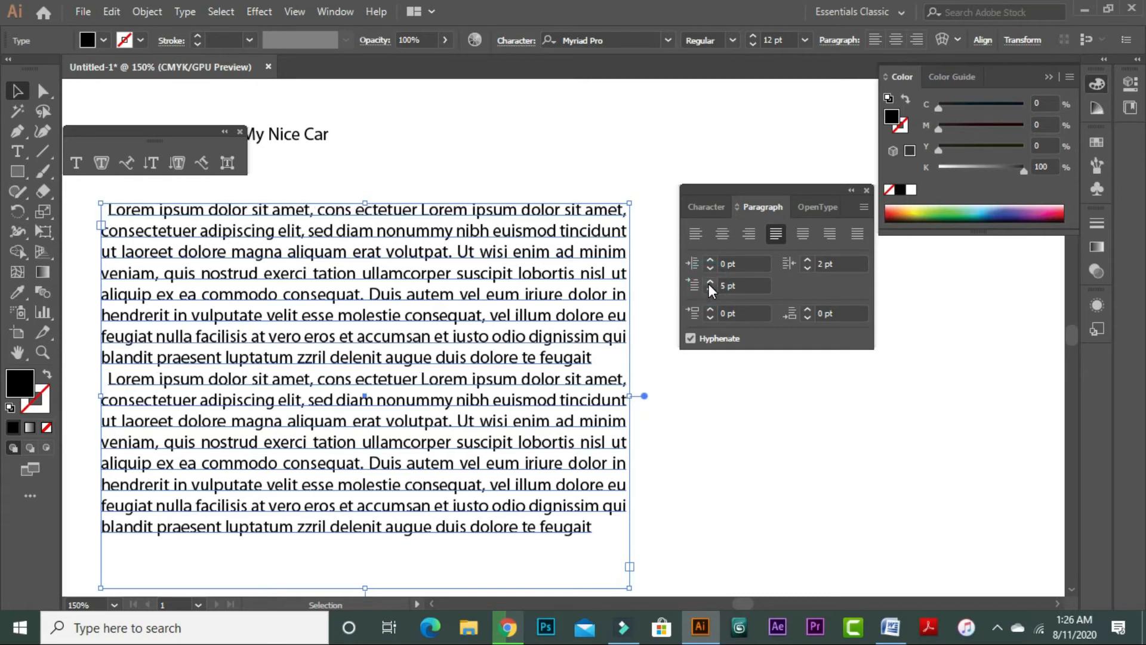
click(708, 284)
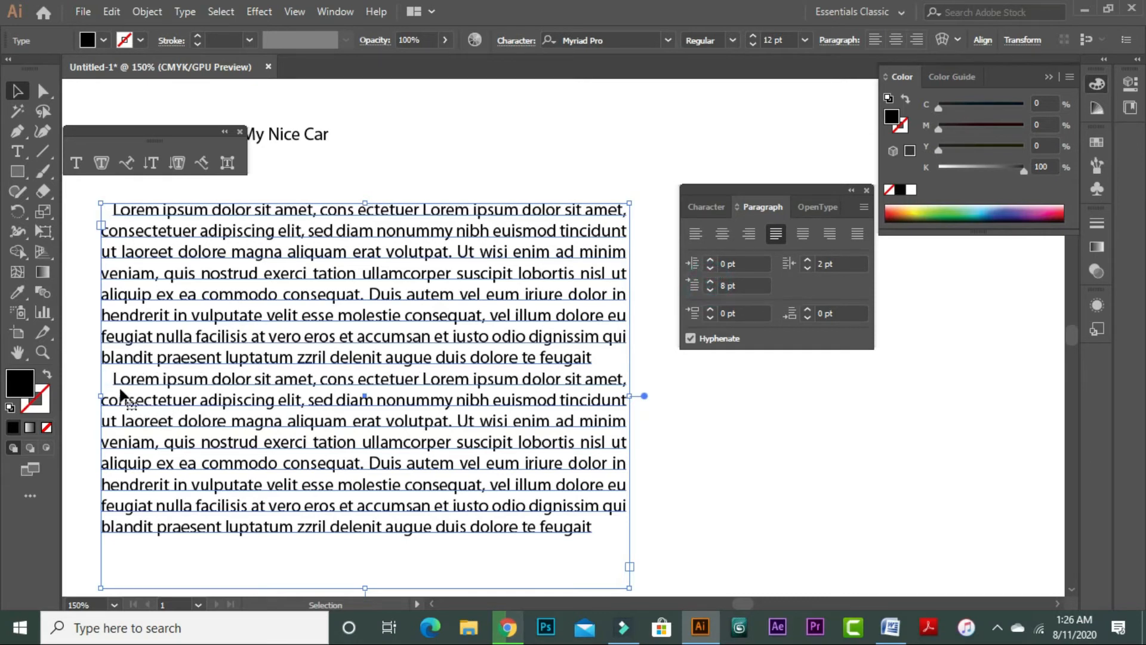
click(710, 282)
click(711, 281)
click(710, 280)
click(710, 280)
key(Down)
key(Down)
key(Down)
key(Down)
key(Down)
key(Down)
key(Down)
key(Down)
key(Down)
key(Down)
key(Down)
key(Down)
key(Down)
key(Down)
key(Down)
key(Down)
key(Down)
key(Down)
key(Down)
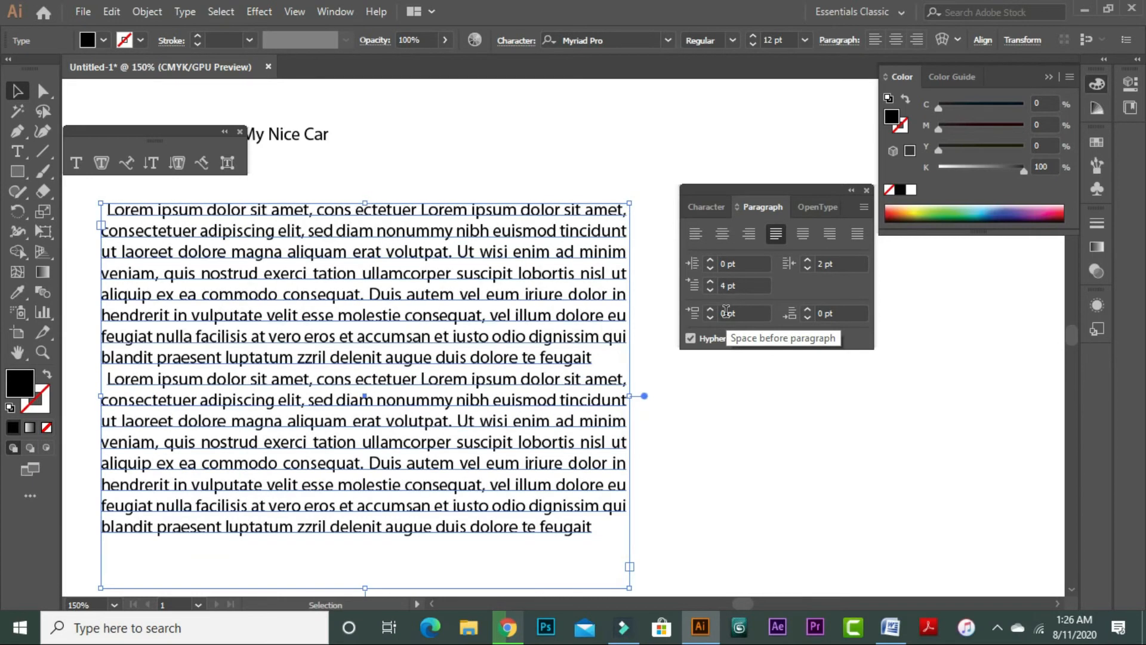
key(Down)
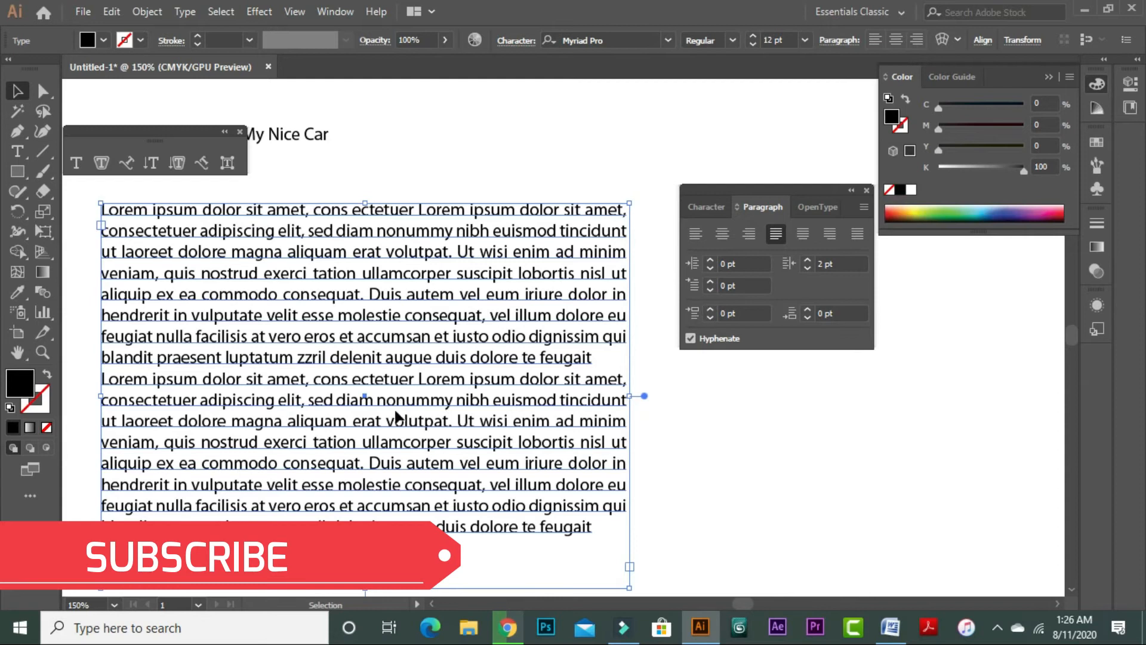
Insert an empty line between the two Lorem ipsum paragraphs and reselect the text block as an object.
click(597, 353)
key(ctrl+shift+a)
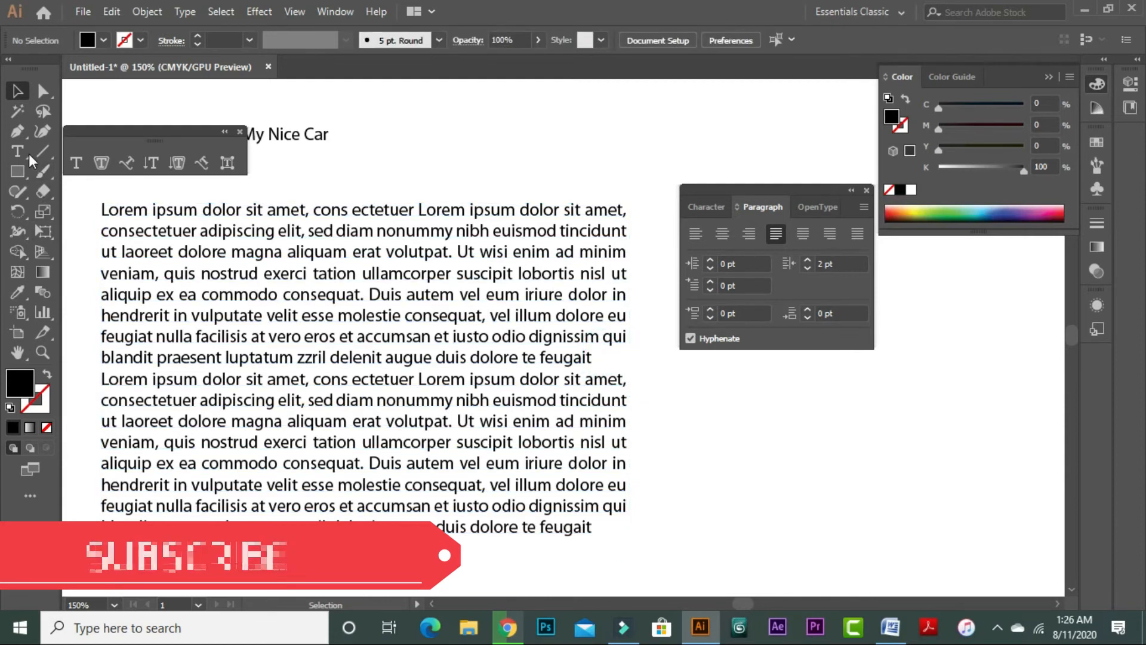
key(t)
click(591, 355)
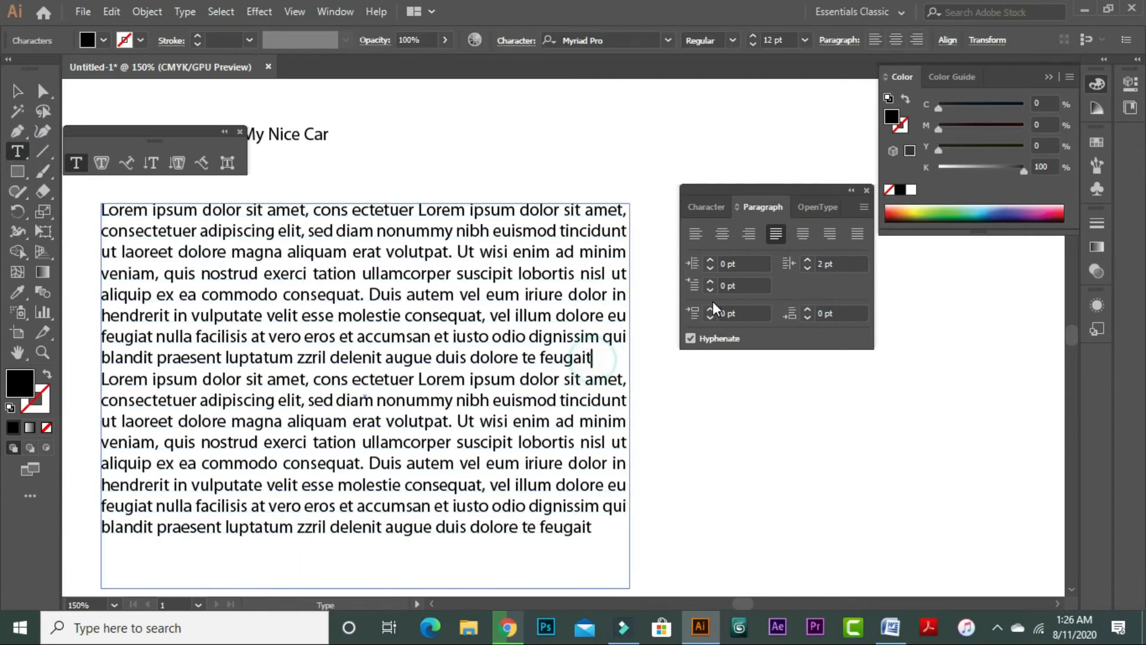
key(Return)
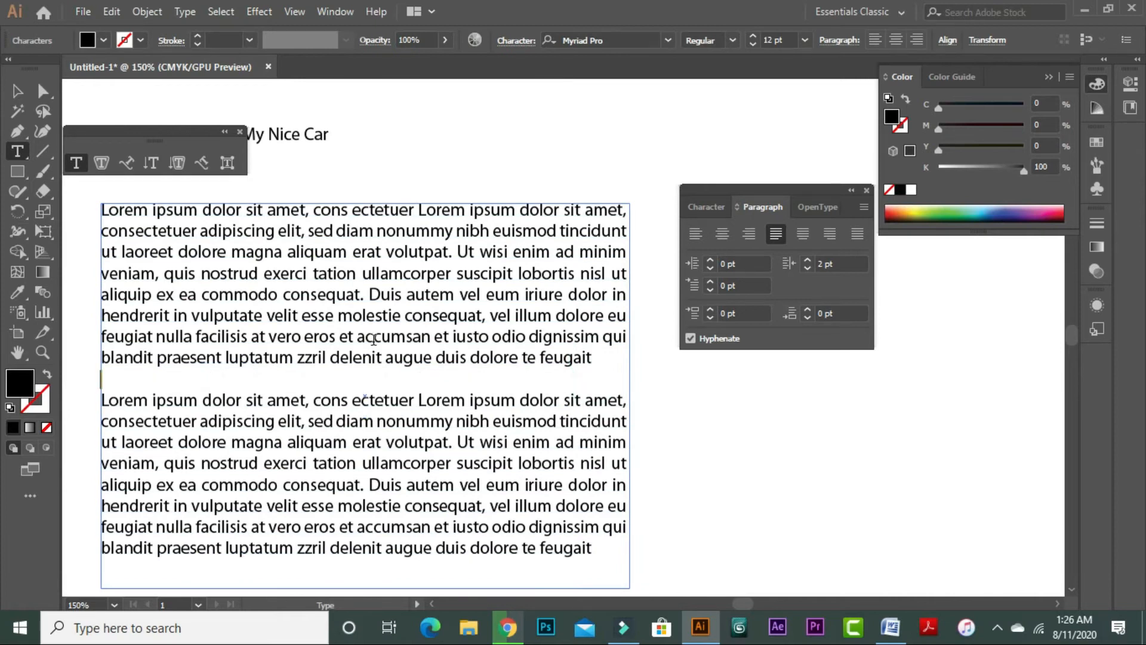
click(117, 385)
click(101, 384)
click(17, 91)
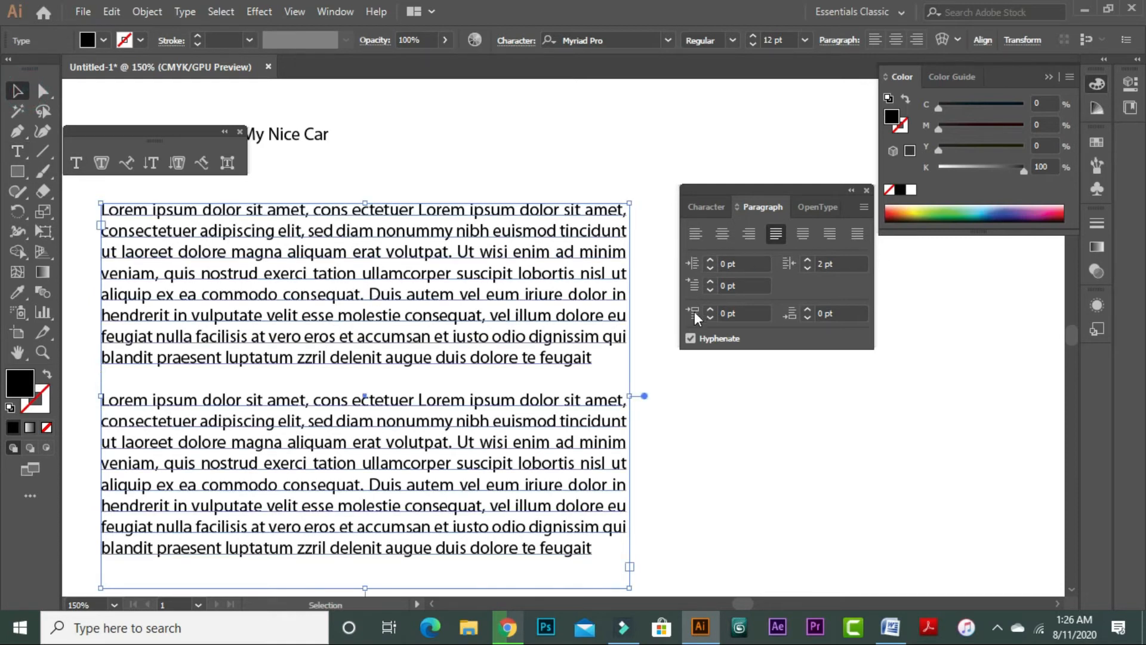
Raise and lower the space before paragraph on the text block, leaving it at -2 pt.
click(712, 307)
click(712, 307)
click(711, 307)
click(711, 306)
click(711, 307)
click(712, 306)
click(711, 307)
click(712, 307)
click(709, 318)
click(709, 318)
click(709, 318)
click(709, 317)
click(709, 317)
click(709, 318)
click(709, 318)
click(709, 317)
click(709, 318)
click(709, 317)
click(709, 318)
click(709, 317)
click(710, 306)
click(711, 307)
click(711, 307)
click(710, 307)
click(710, 307)
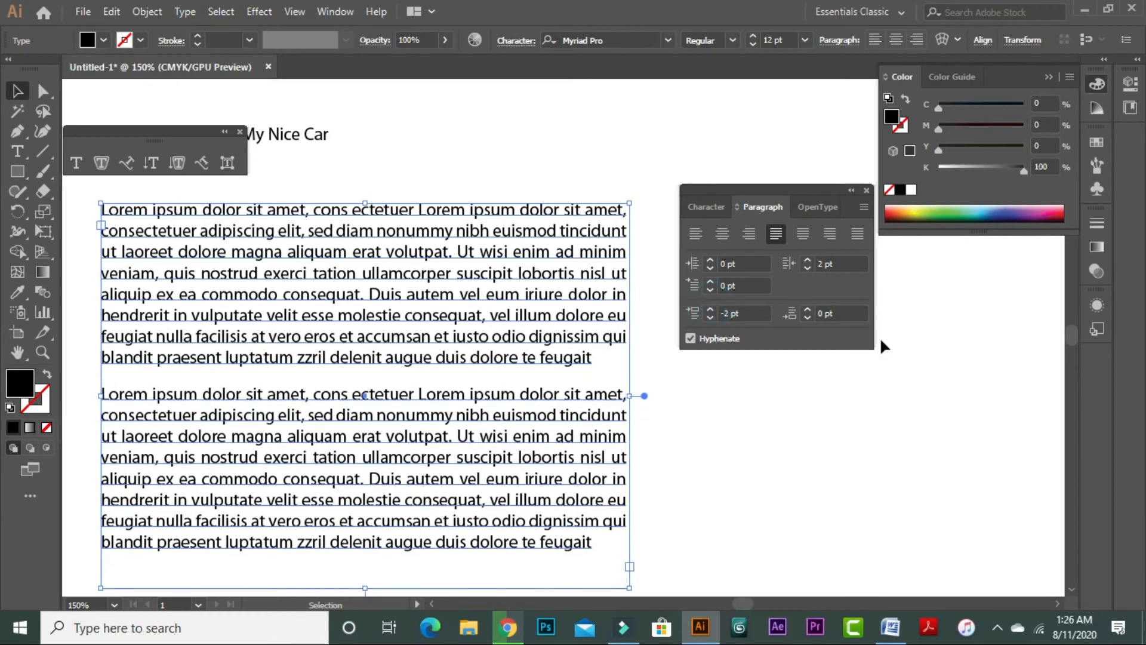
Lower the space after paragraph on the text block to -5 pt and raise it to 2 pt.
click(806, 317)
click(807, 317)
click(807, 316)
click(807, 317)
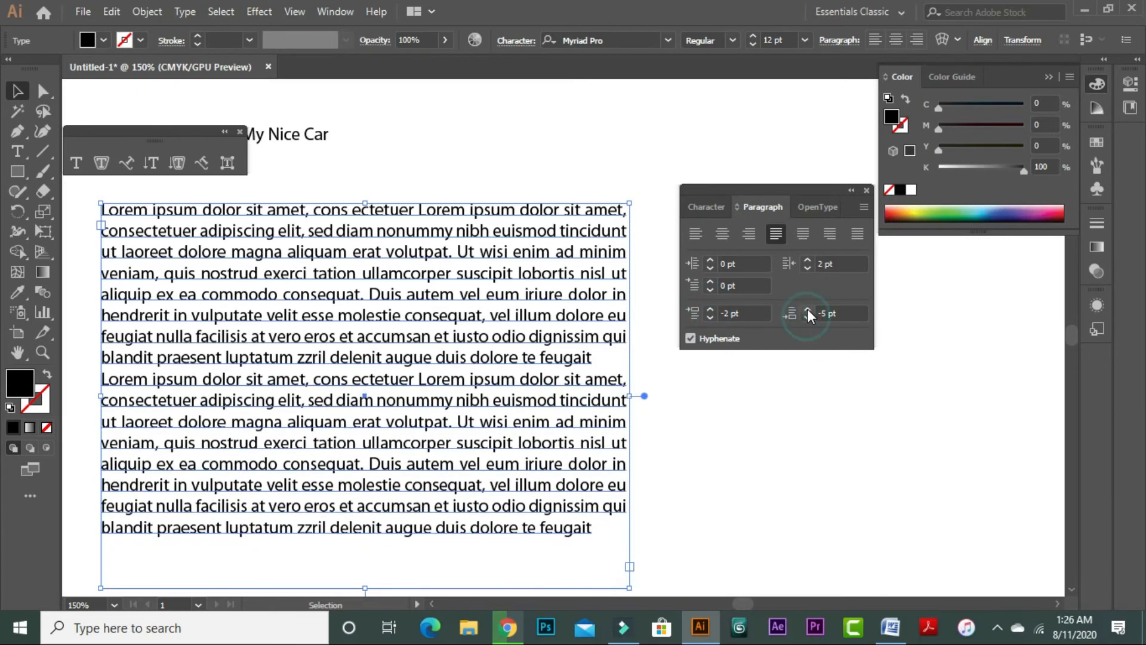
click(807, 308)
click(807, 308)
click(807, 308)
click(807, 308)
click(807, 308)
click(807, 308)
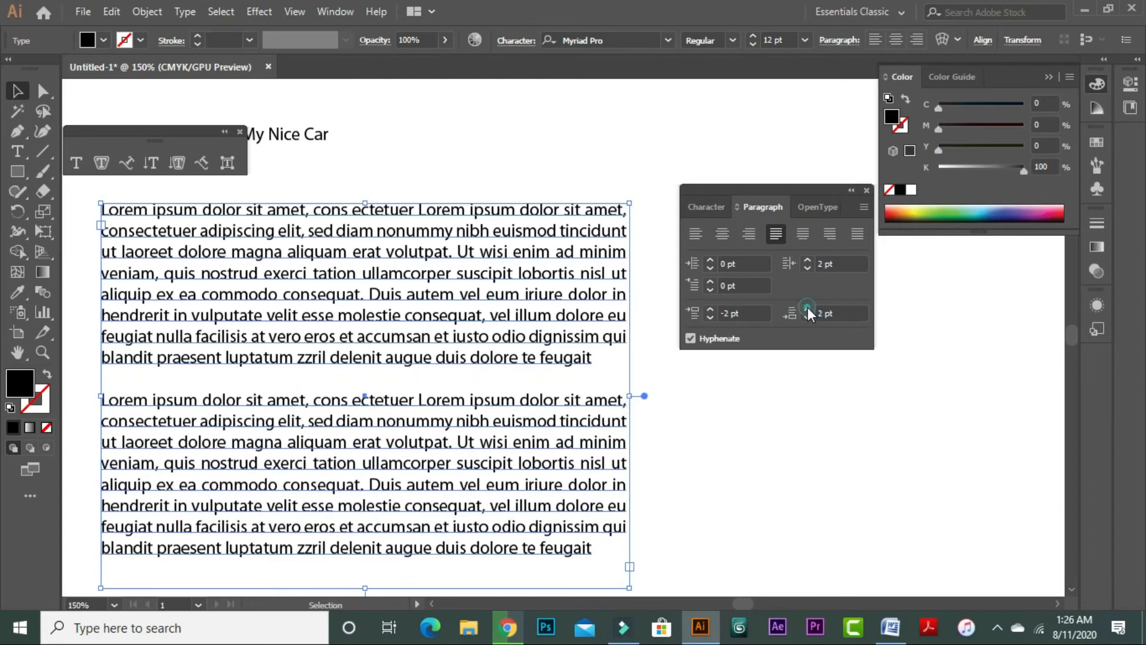
Deselect the text block and set the space before paragraph to 0 pt.
key(ctrl)
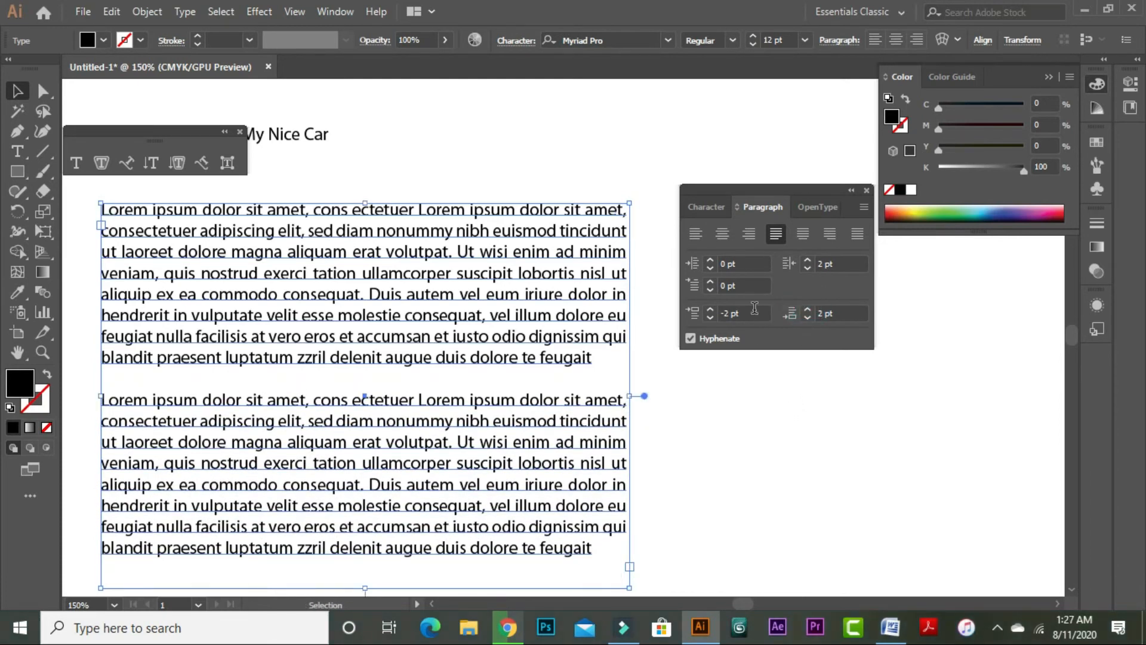
click(655, 311)
key(minus)
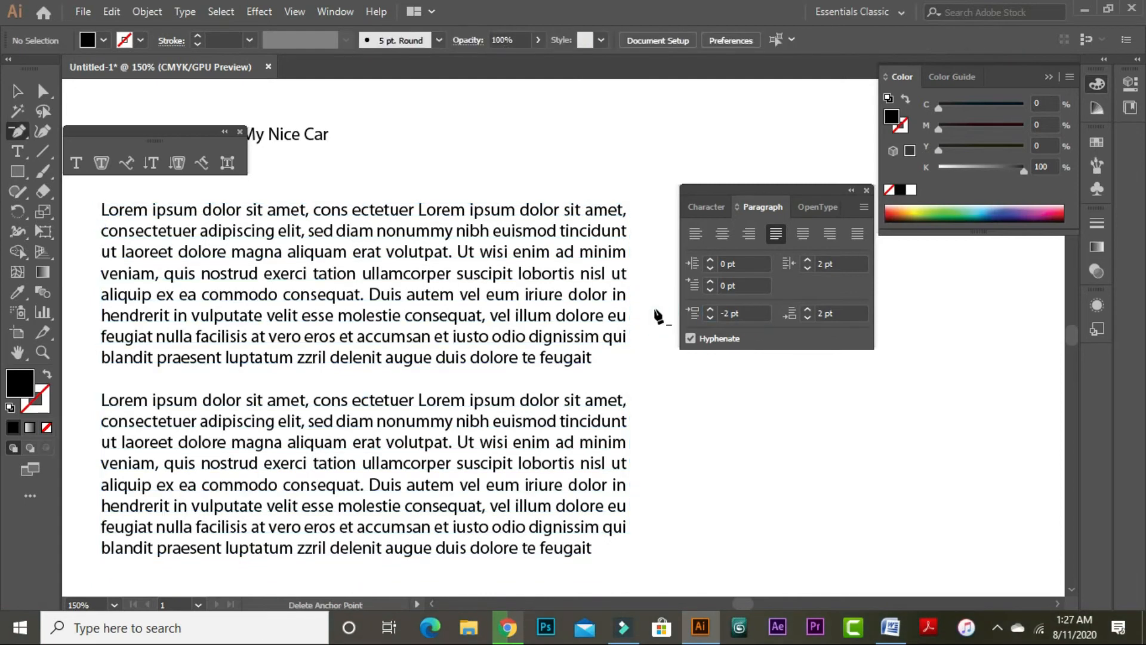
click(743, 312)
text(0)
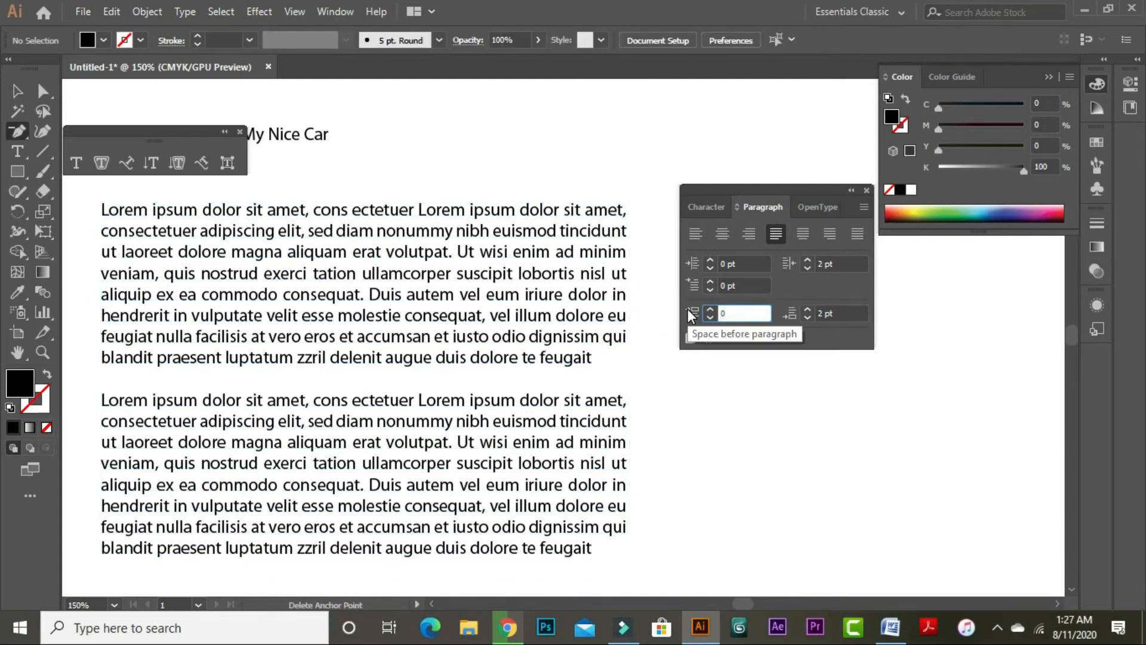
key(Return)
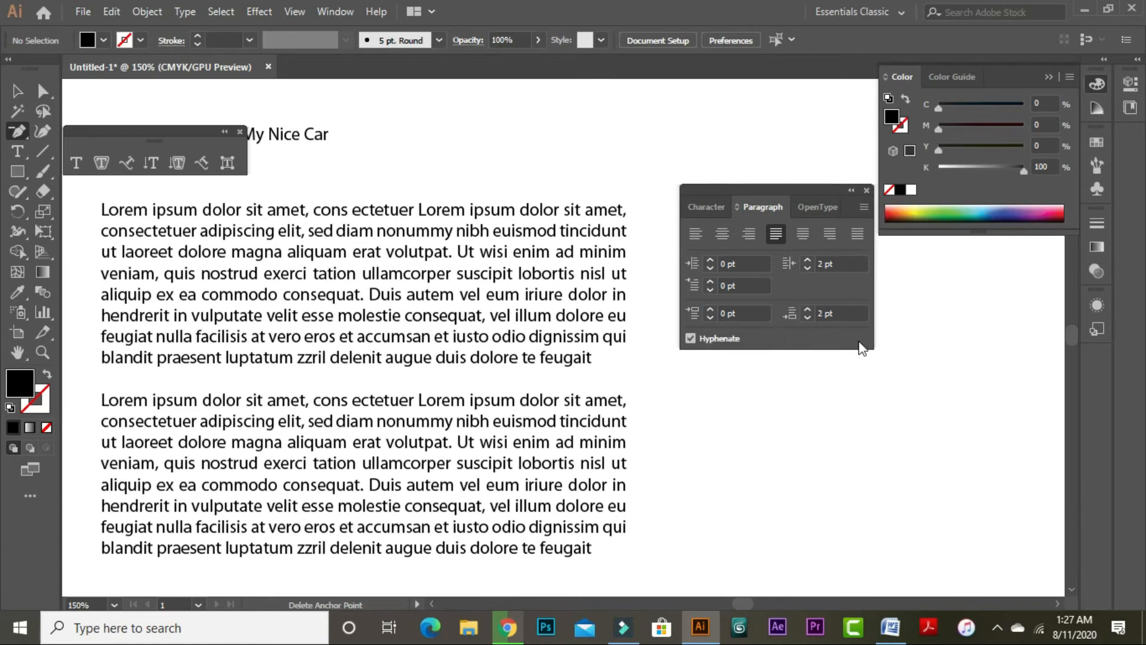
With nothing selected, set the space after paragraph and the right indent to 0 pt.
click(848, 306)
text(0)
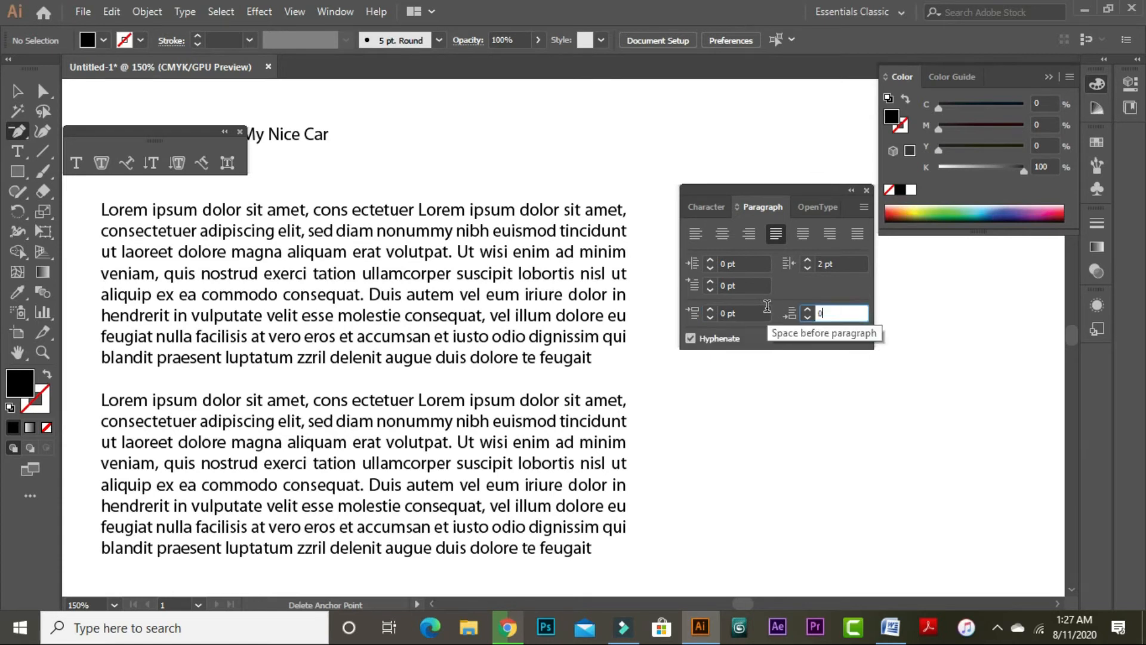
key(Return)
click(851, 264)
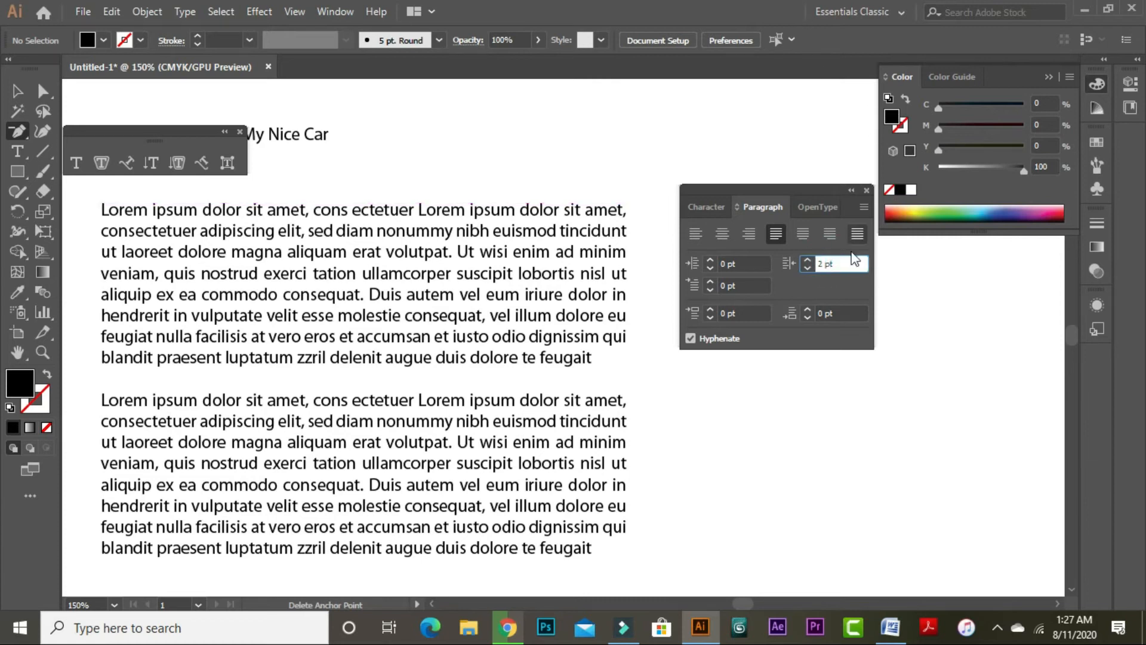
double_click(837, 262)
text(0)
key(Return)
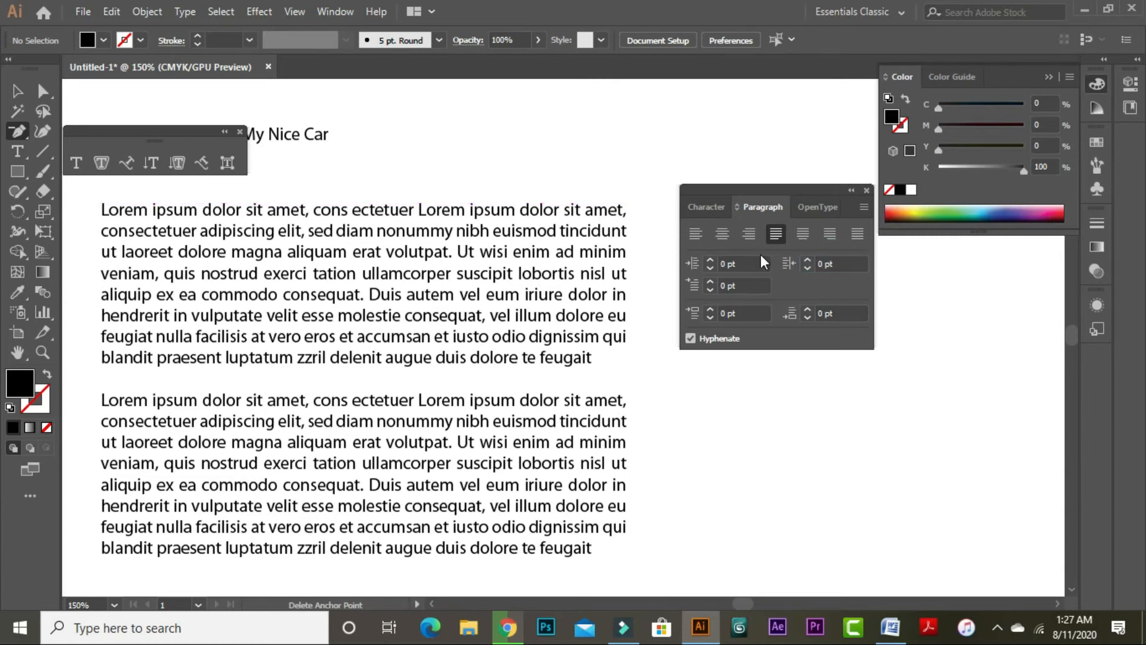
Select the Lorem ipsum text block and align its paragraphs left.
click(18, 91)
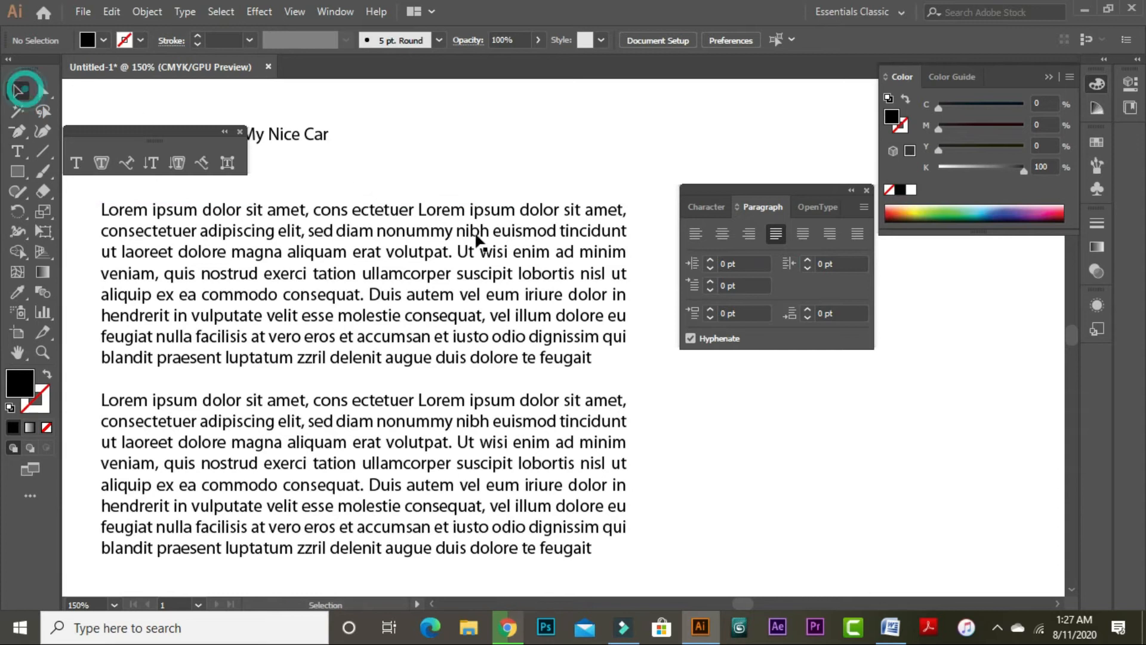
click(500, 247)
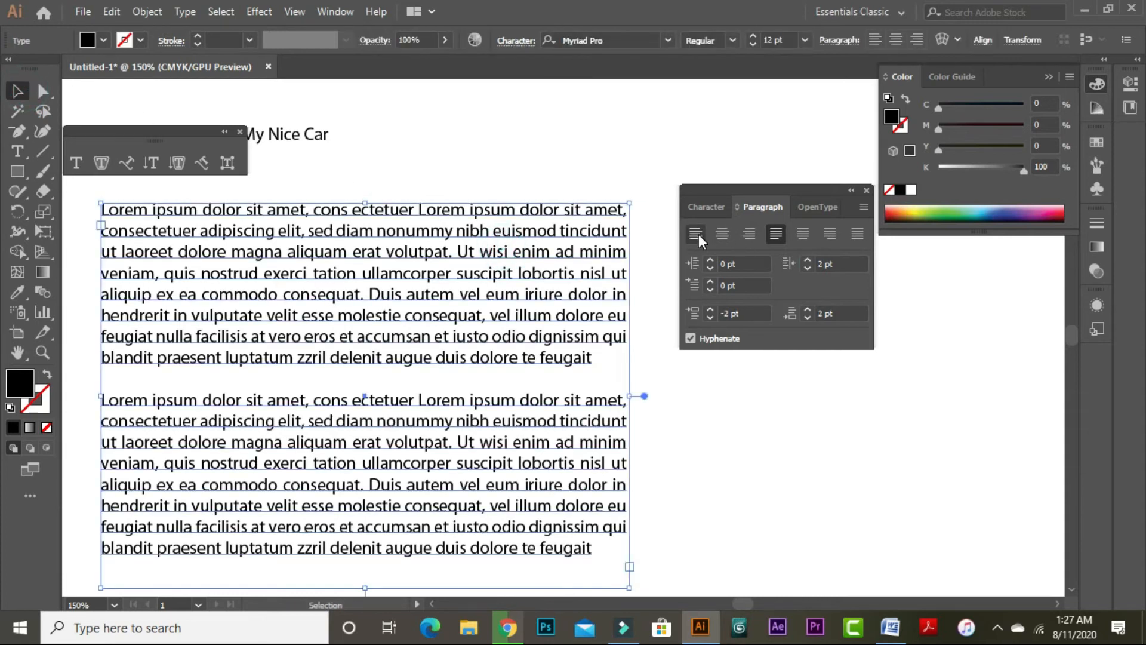
click(696, 234)
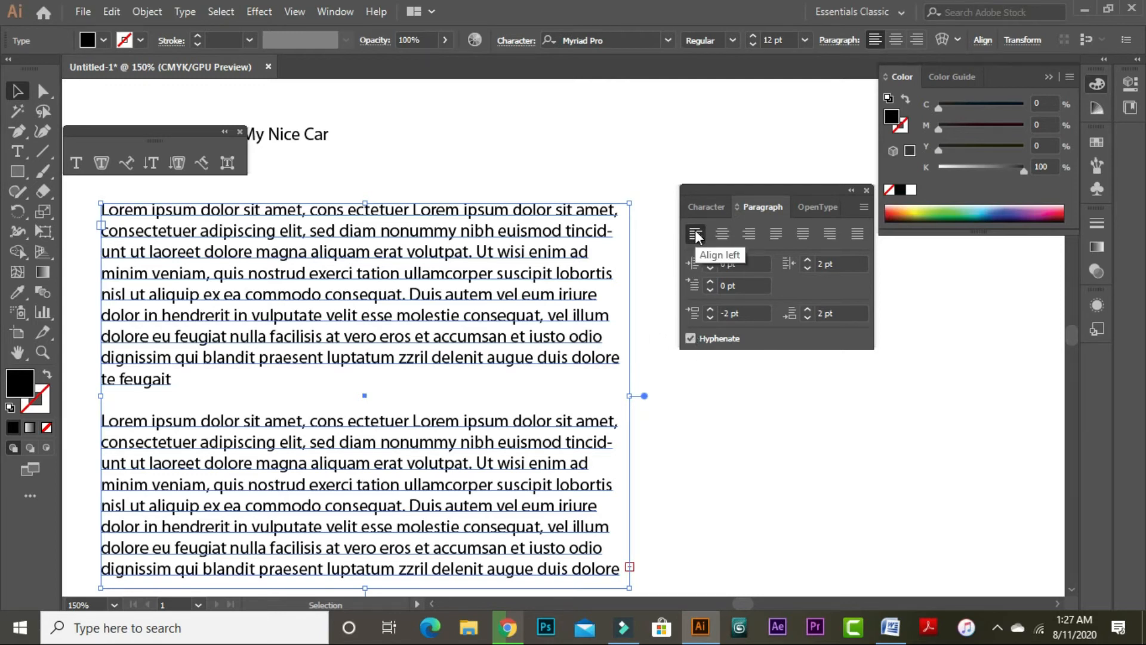
Examine up close how words break at the line ends of the left-aligned Lorem ipsum text block.
key(z)
drag(551, 178, 676, 318)
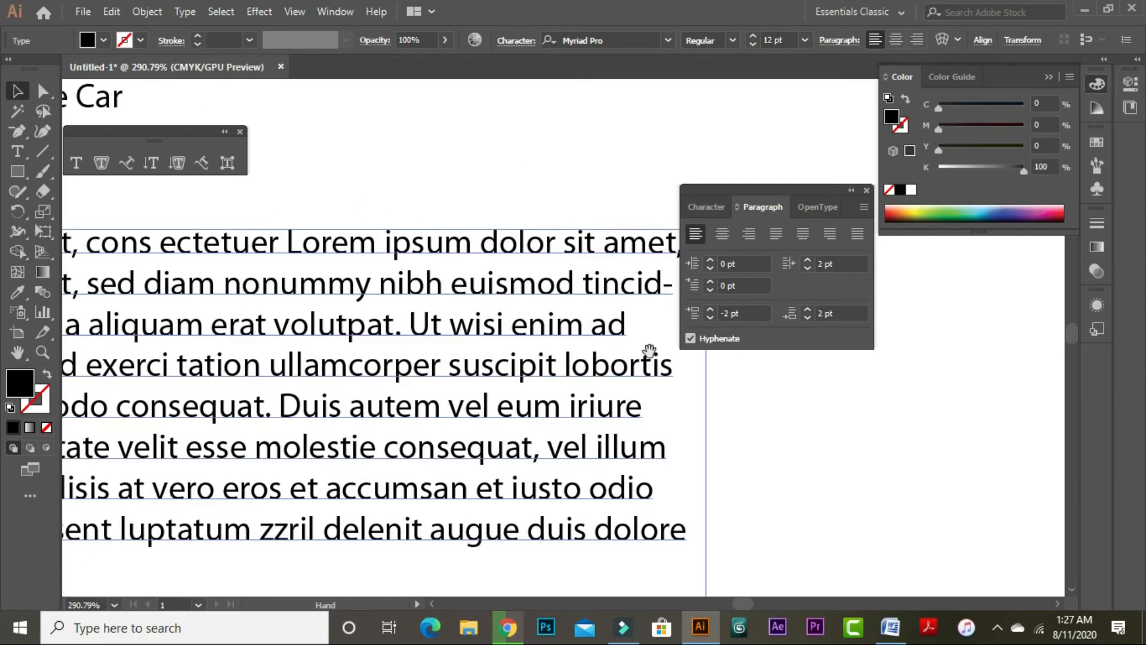
key(v)
click(566, 348)
key(Tab)
key(Tab)
drag(763, 210, 882, 295)
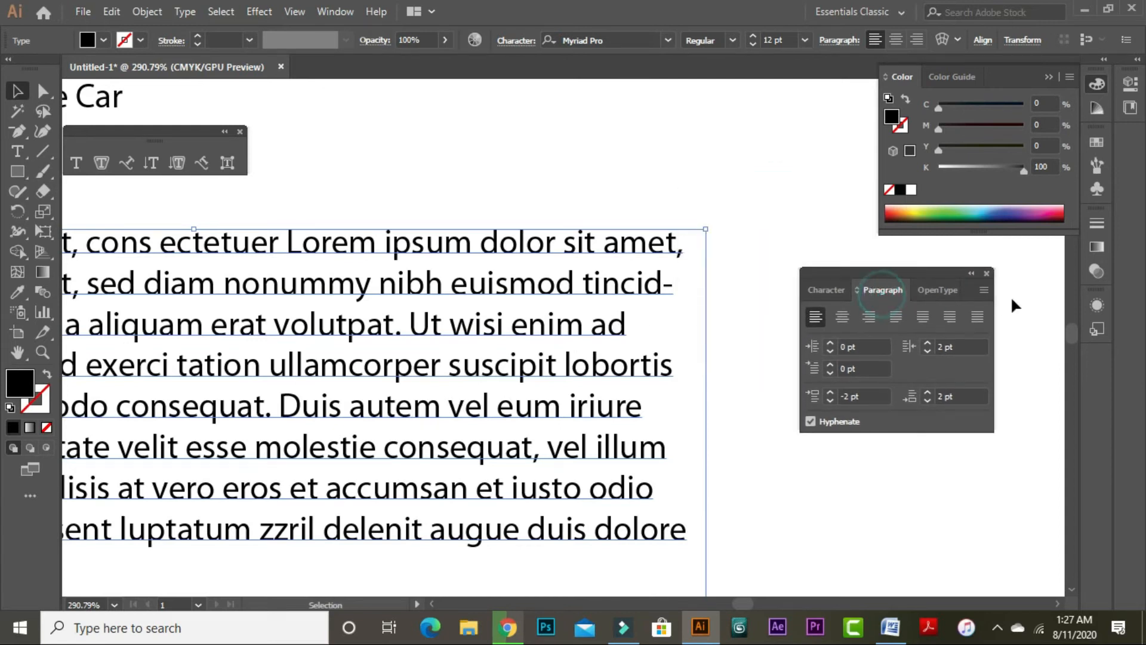
drag(638, 294, 732, 297)
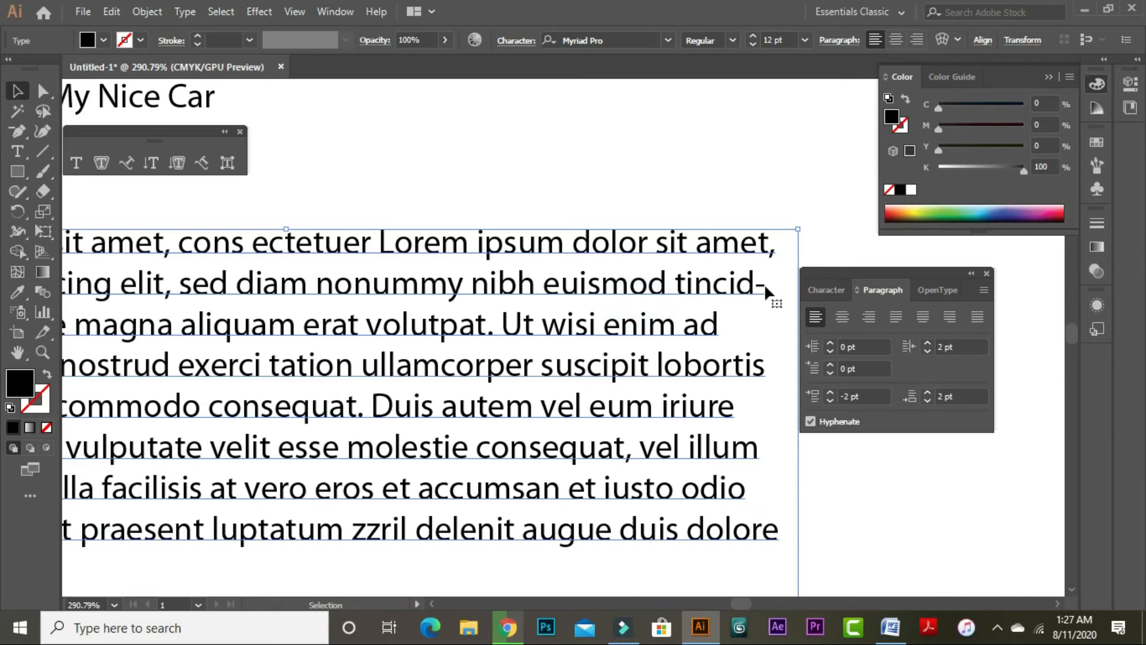
key(ctrl+minus)
drag(722, 114, 691, 184)
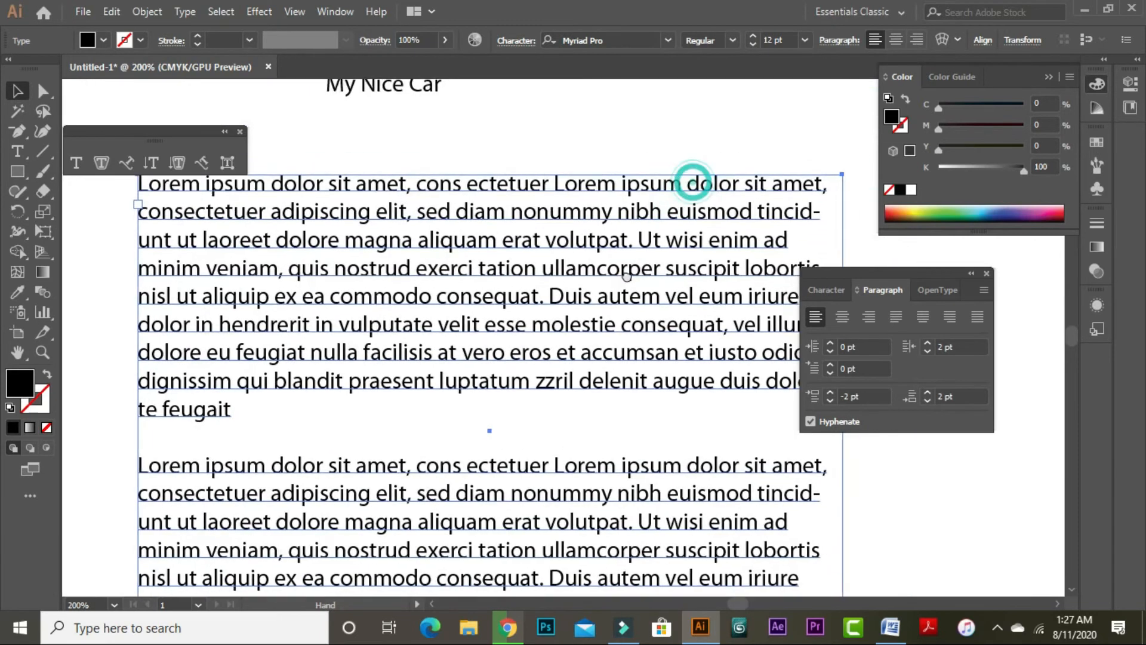
key(Tab)
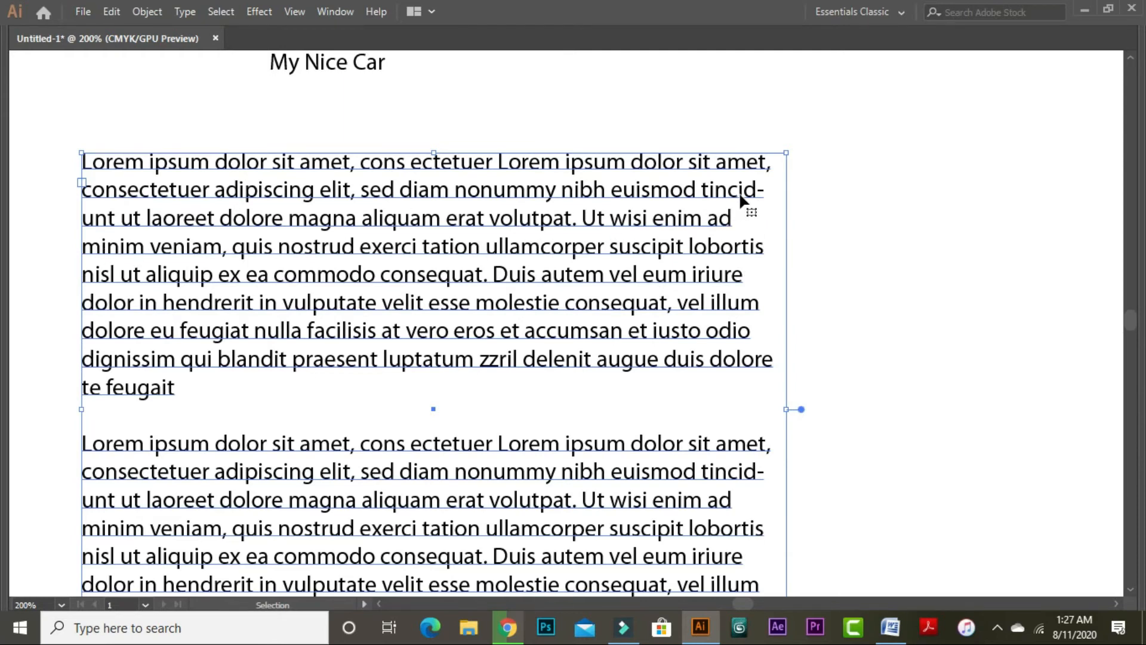
key(Tab)
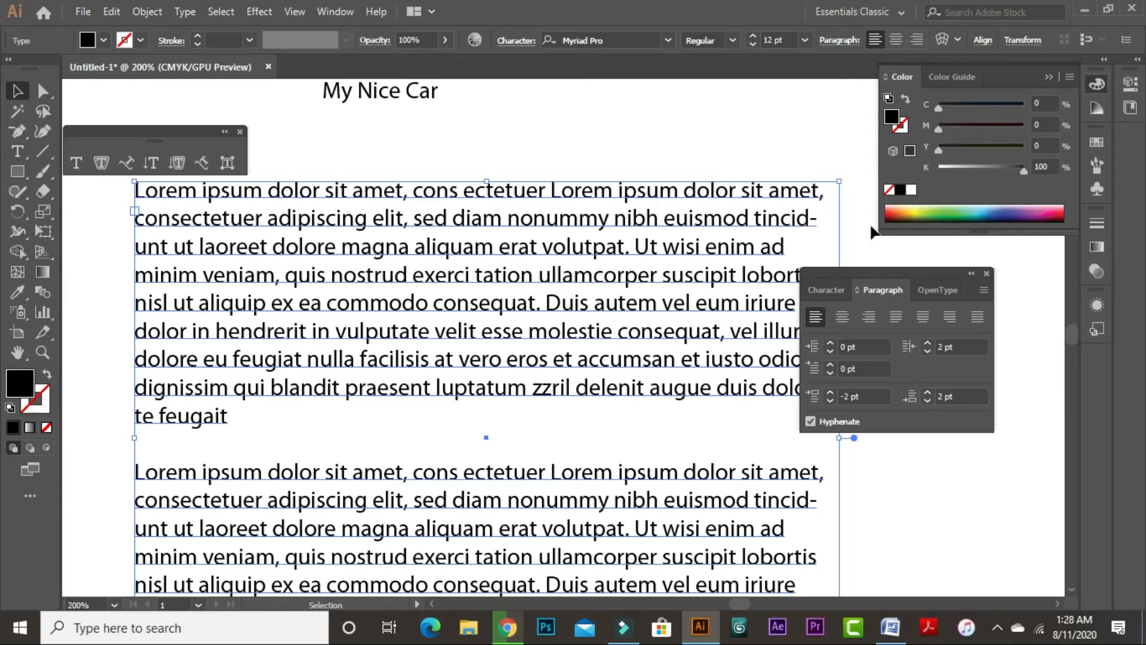
Toggle hyphenation off and on for the text block to compare line breaks, leaving it off.
click(811, 421)
click(811, 422)
click(811, 422)
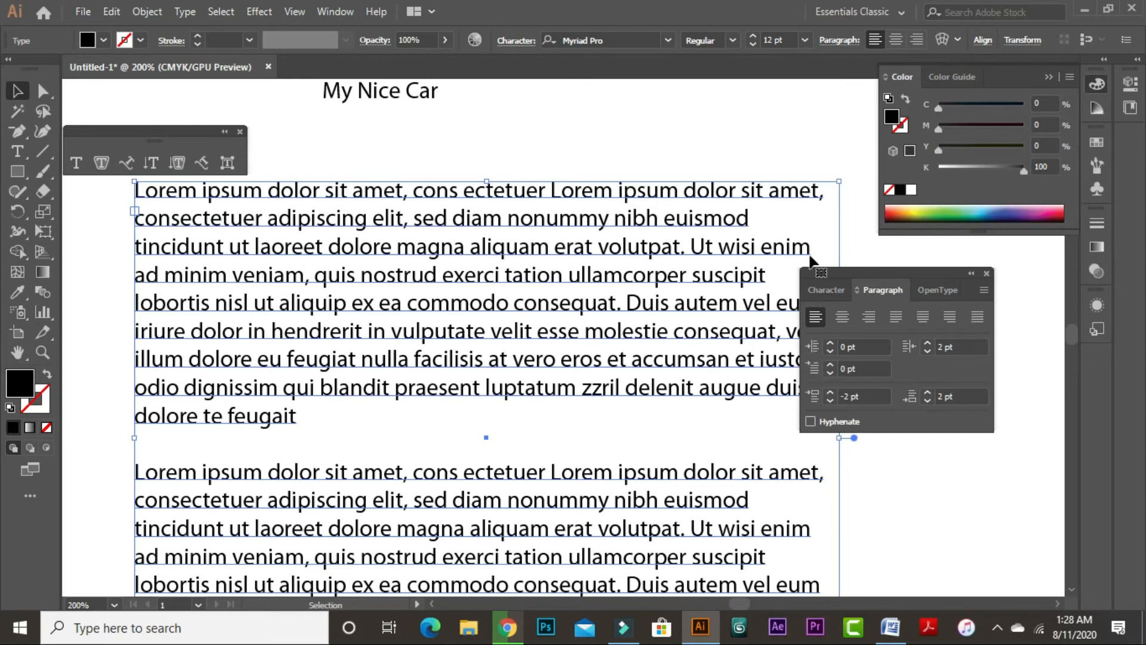
click(826, 421)
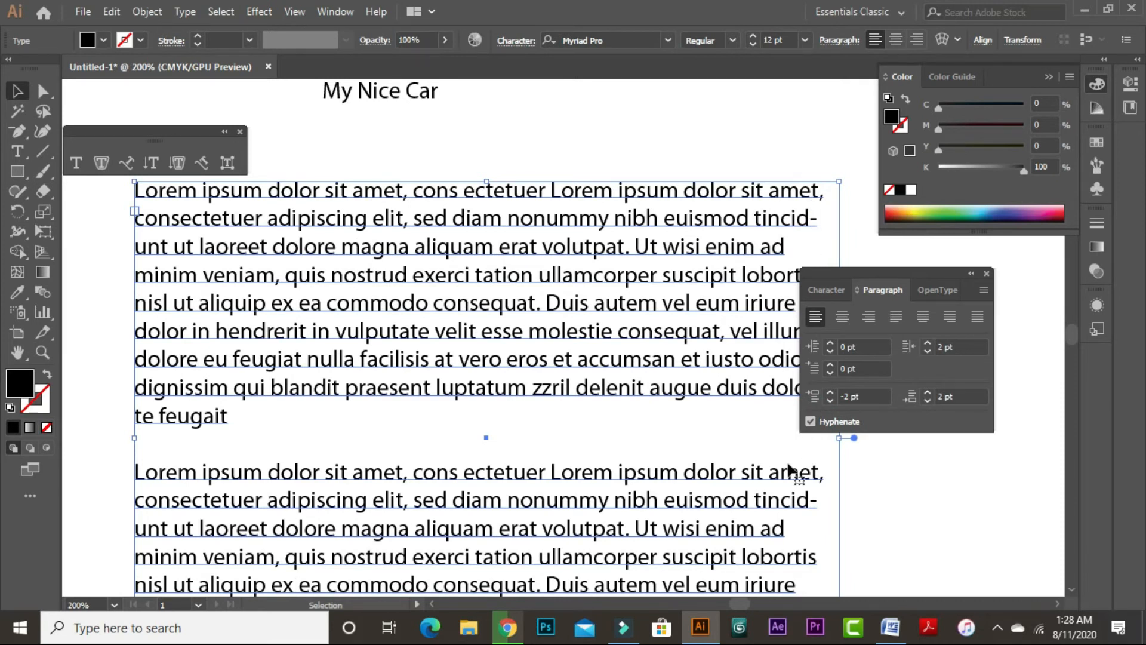
click(810, 421)
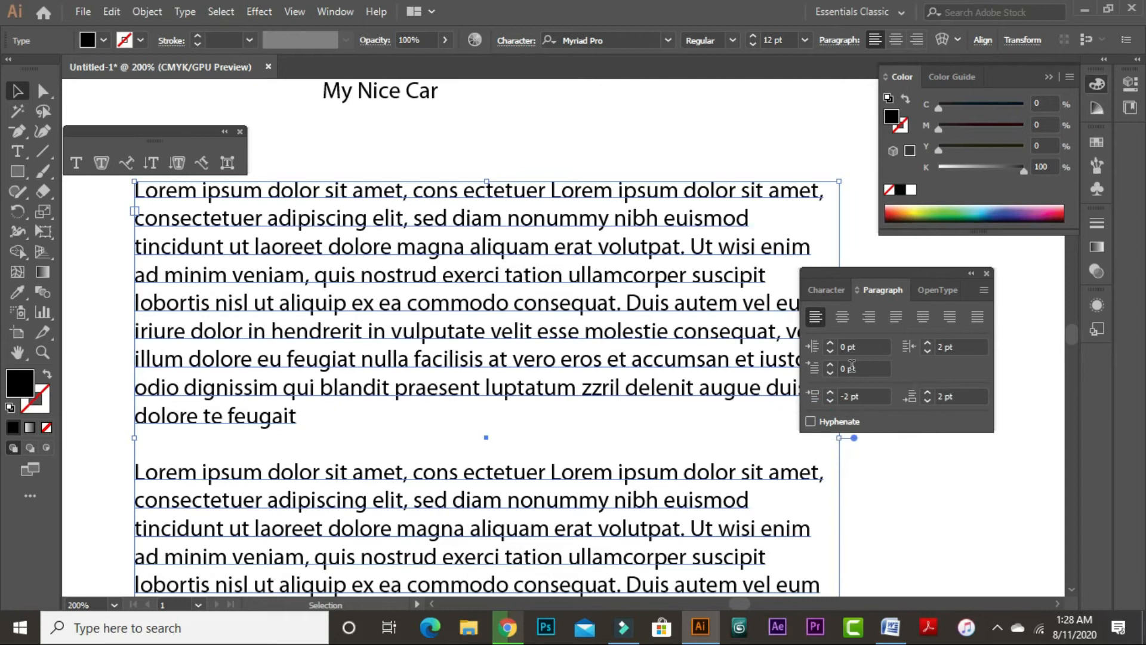
Try justifying the unhyphenated text block with the last line aligned left, and restore its left alignment and hyphenation.
click(893, 319)
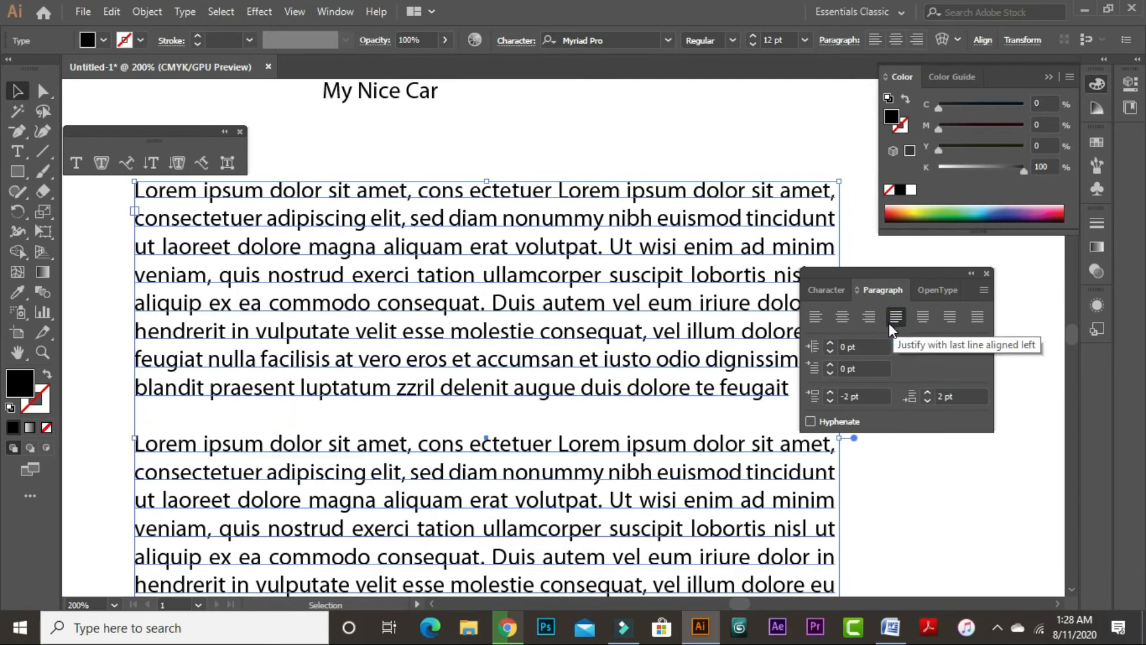
click(687, 135)
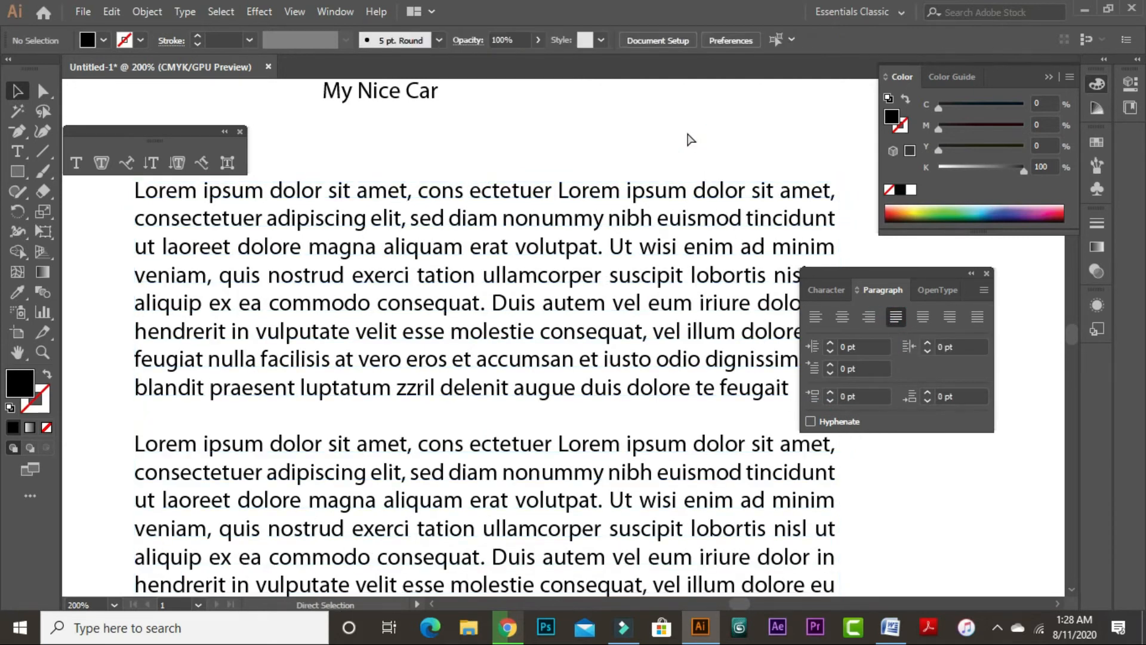
key(ctrl+1)
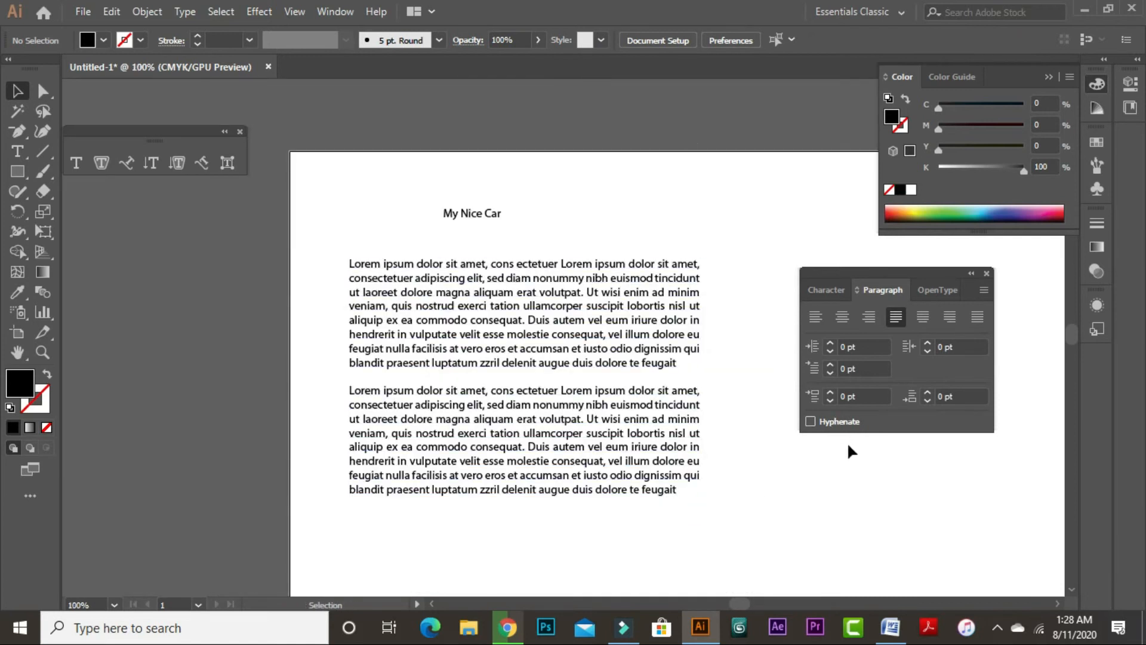
click(810, 422)
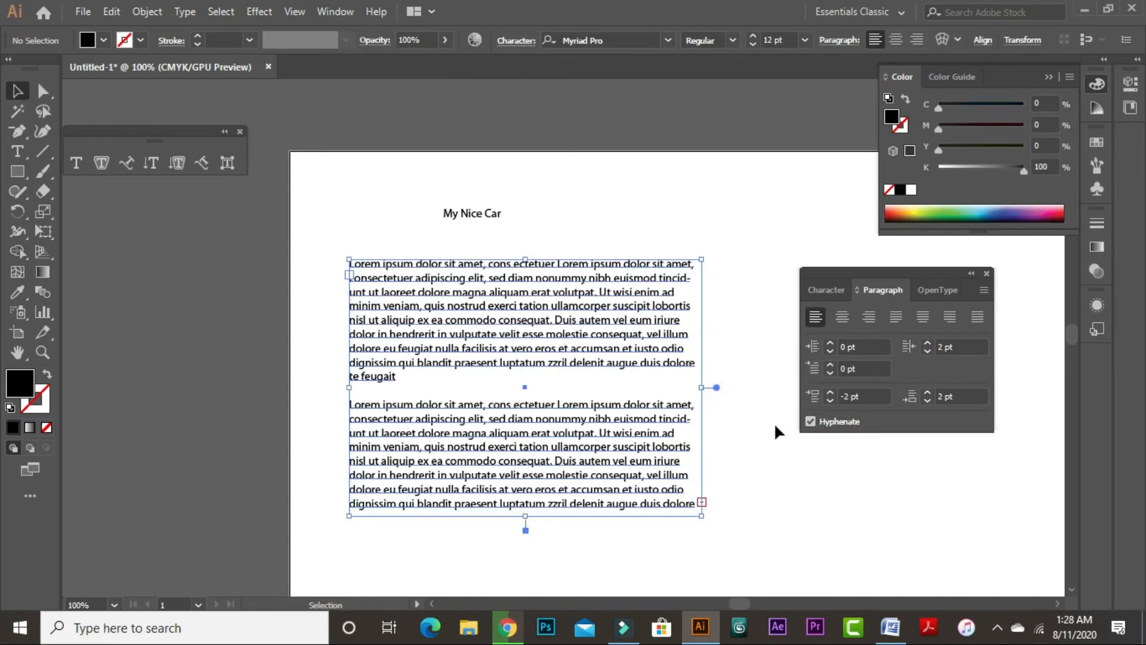
click(774, 423)
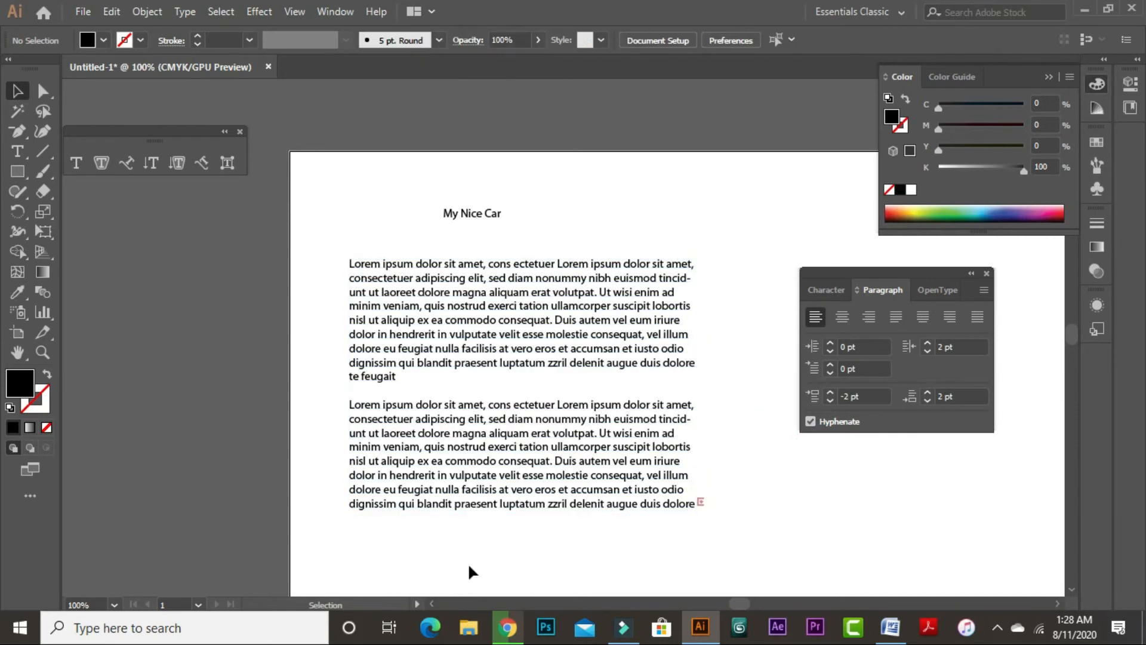
Show the Character options and switch to the OpenType options.
click(823, 290)
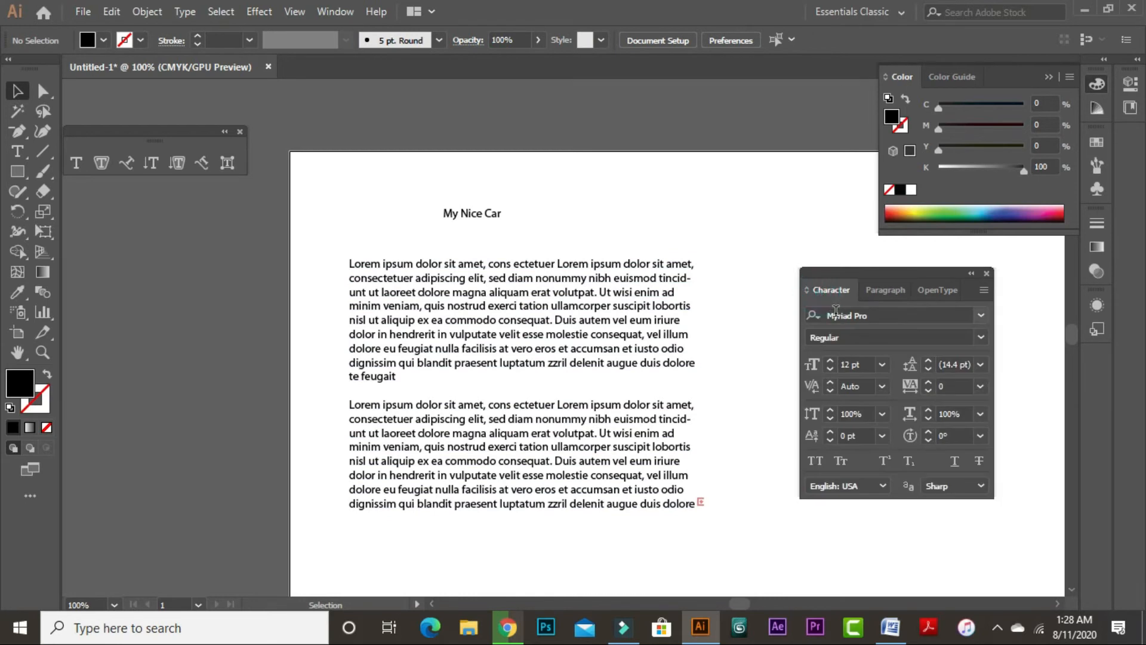
click(932, 291)
Extend the text block's frame downward to fit the overflowing text, and deselect it.
click(602, 366)
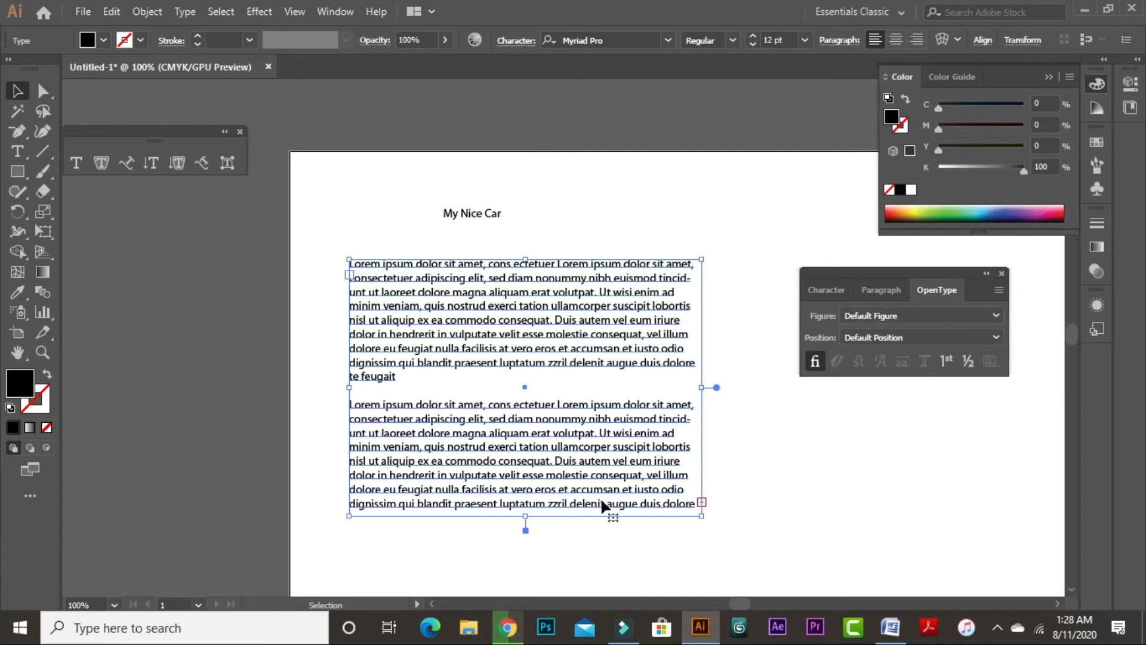
drag(528, 521, 525, 573)
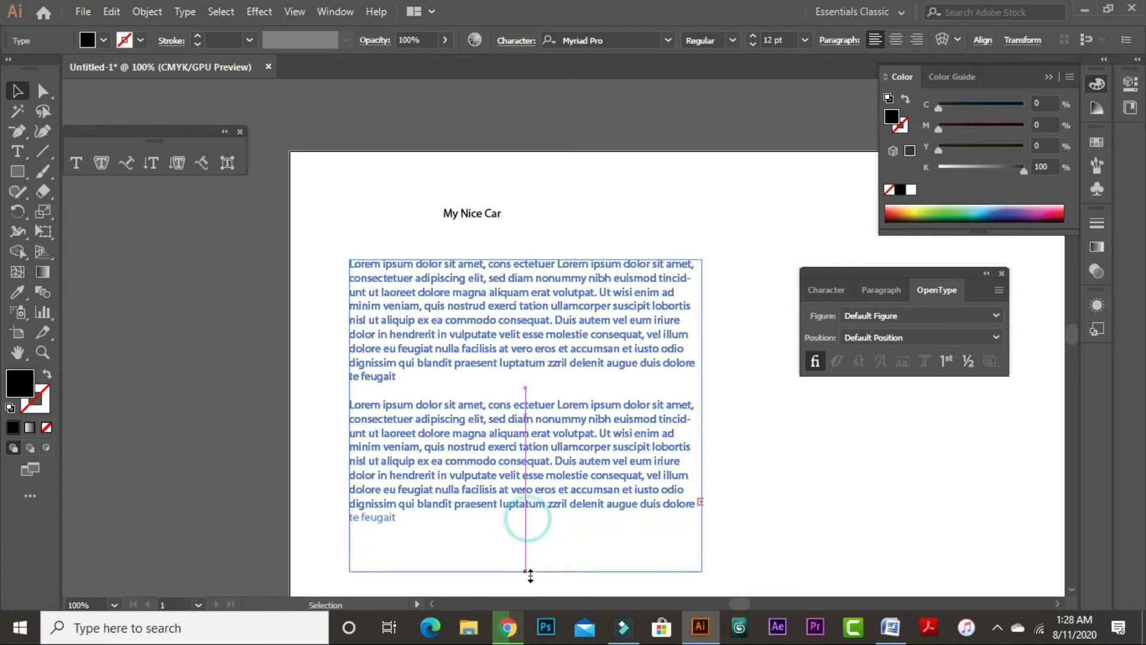
click(753, 450)
click(742, 516)
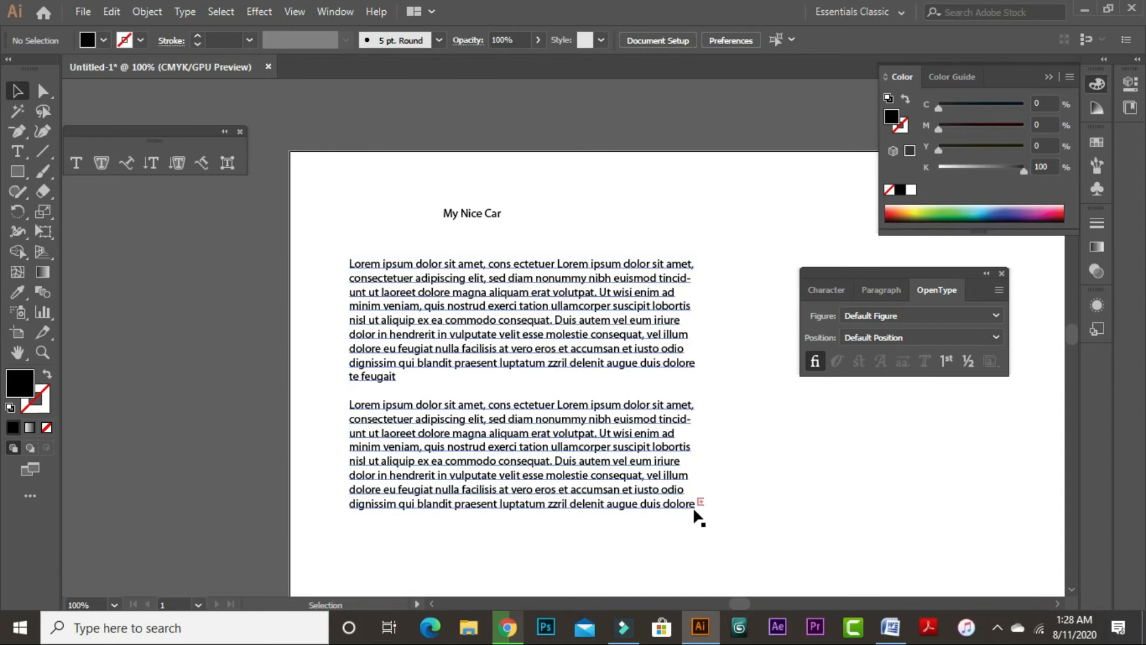
click(650, 508)
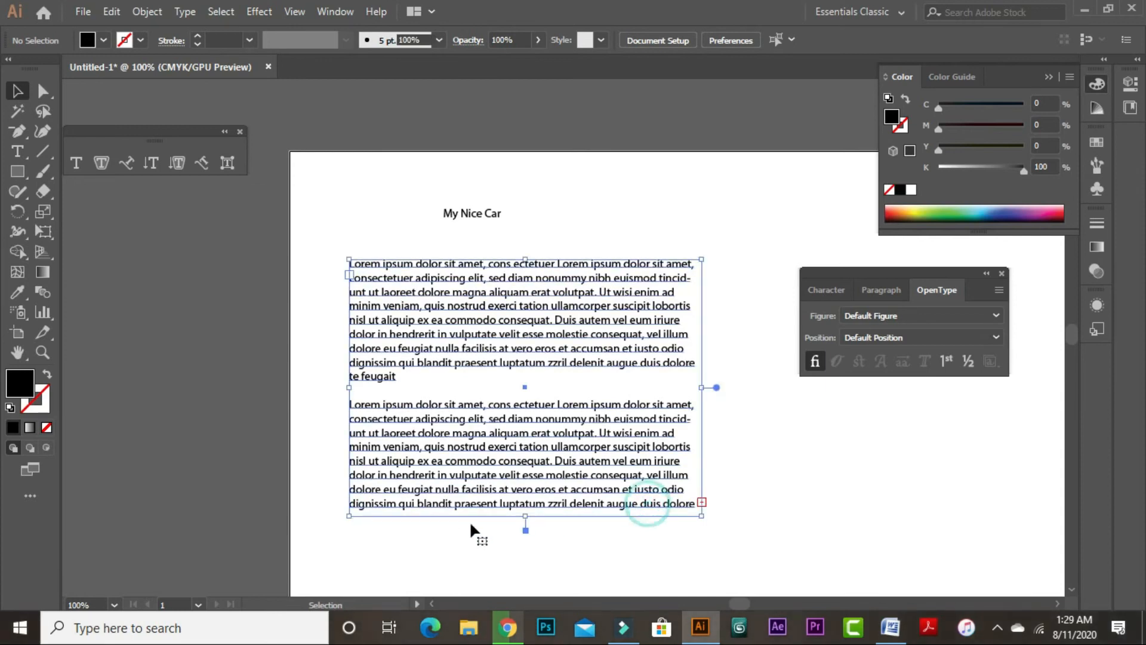
drag(525, 519, 524, 551)
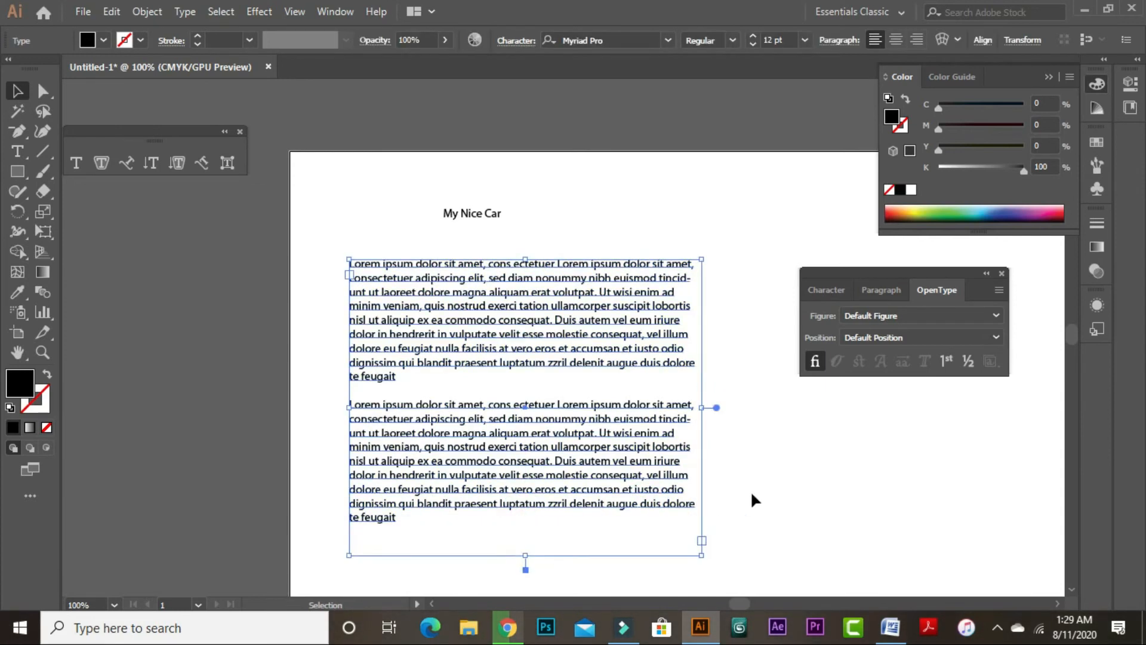
click(757, 486)
drag(611, 383, 673, 406)
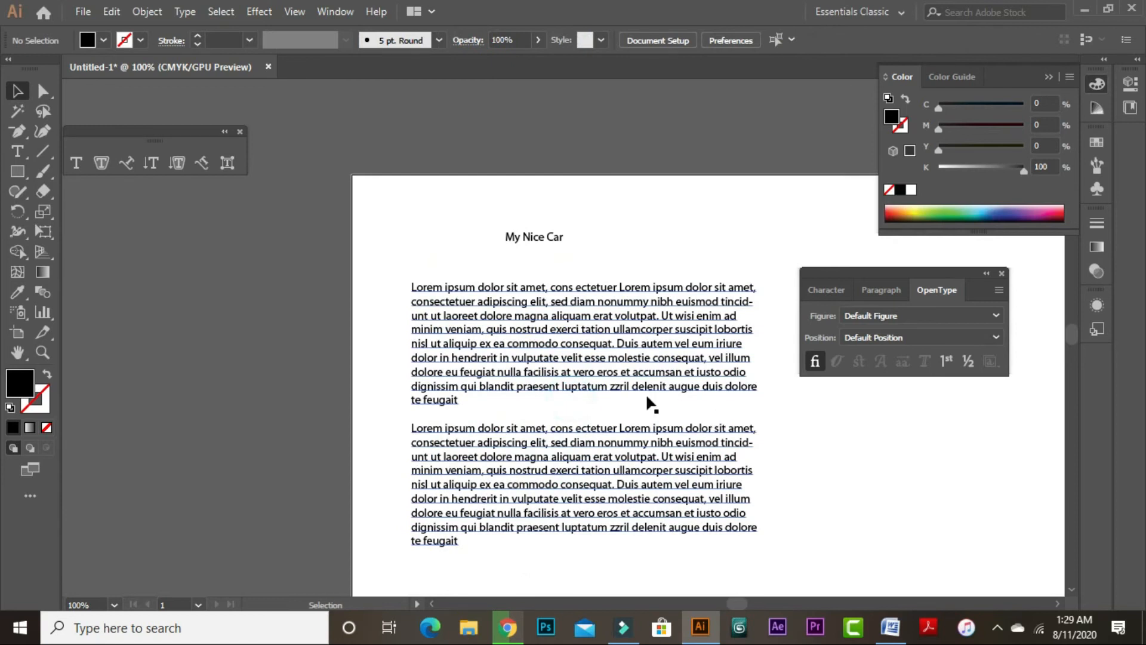
Survey the type commands available for the lorem ipsum text block, including Create Outlines, special characters, white space characters and type orientation.
click(613, 363)
click(185, 13)
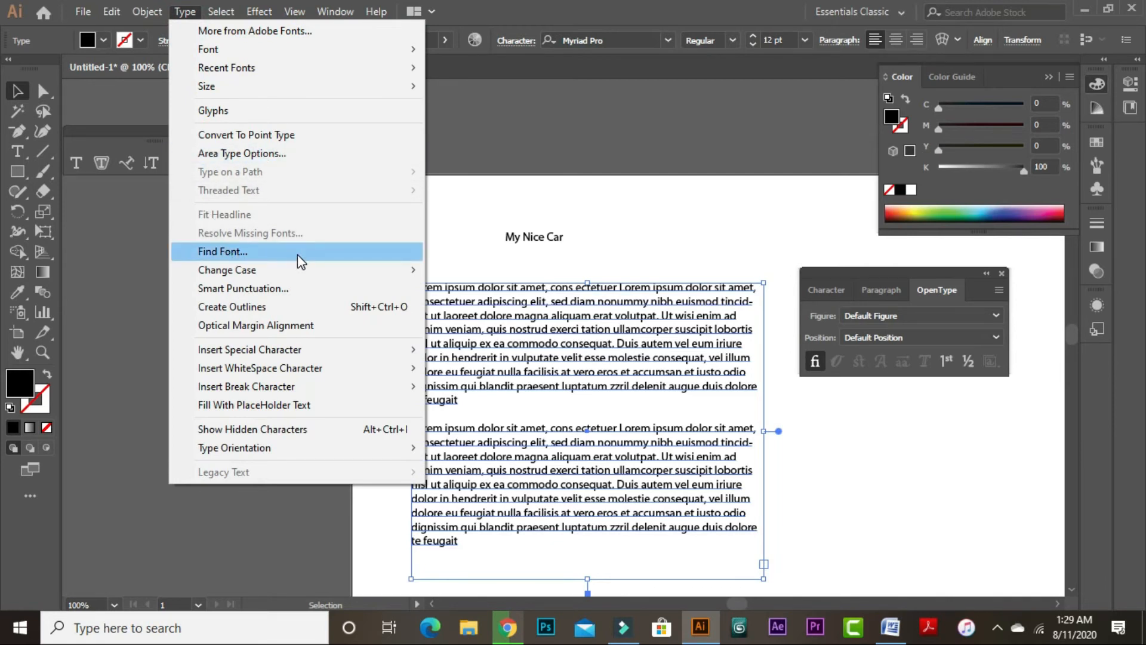
mouse_move(306, 275)
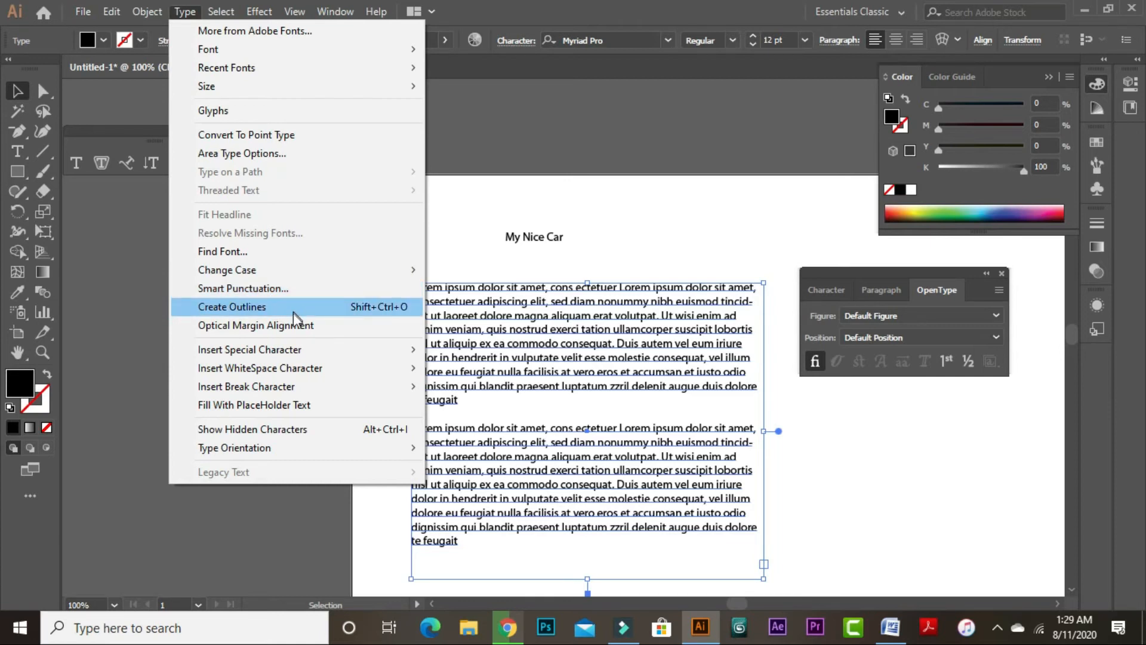
mouse_move(322, 353)
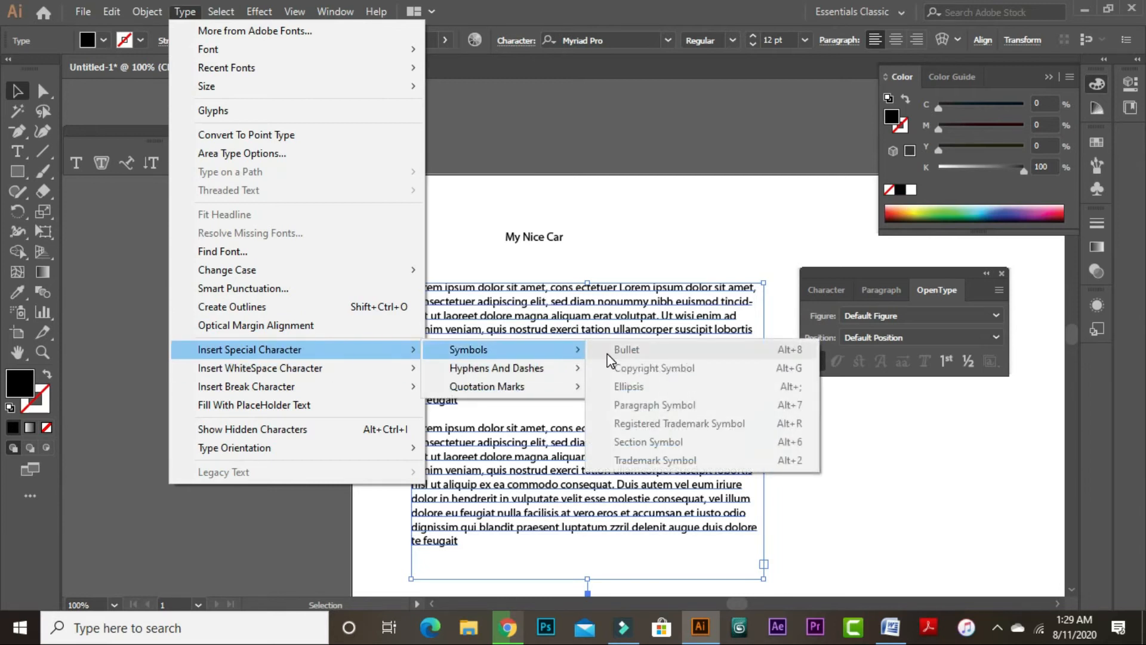
mouse_move(252, 369)
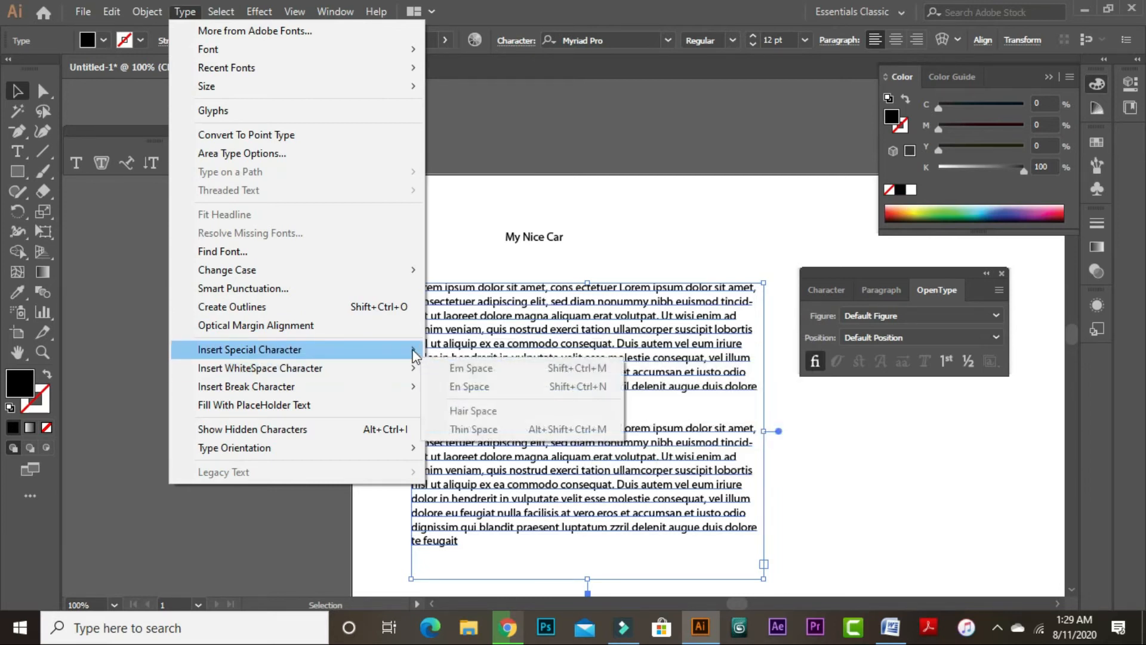
mouse_move(399, 348)
mouse_move(558, 349)
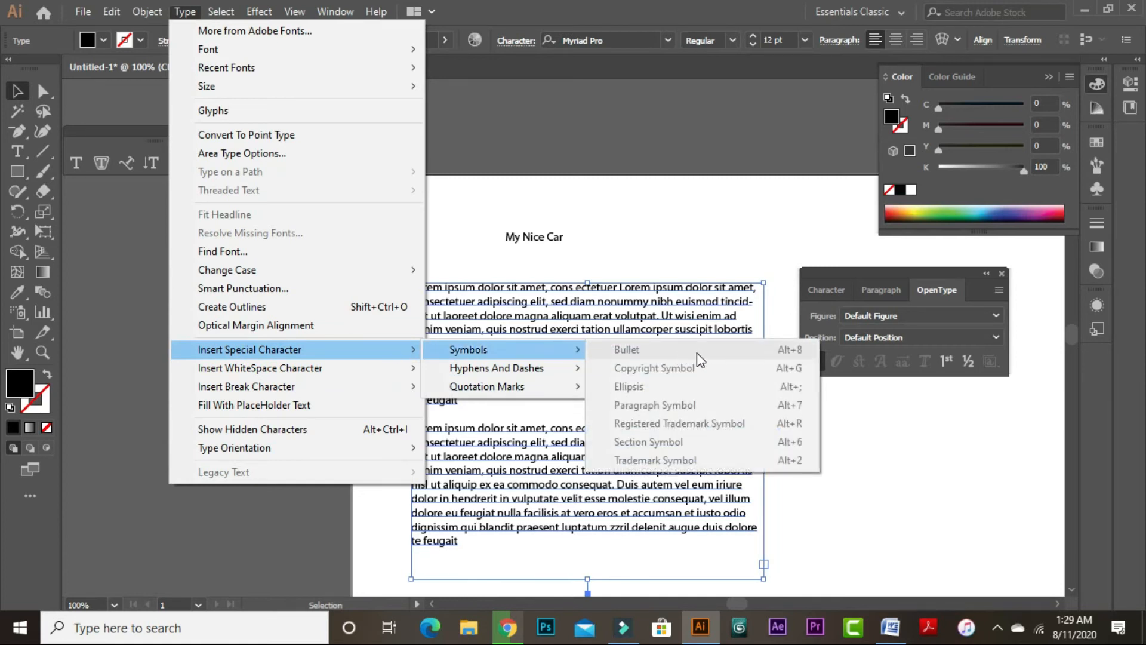
click(525, 303)
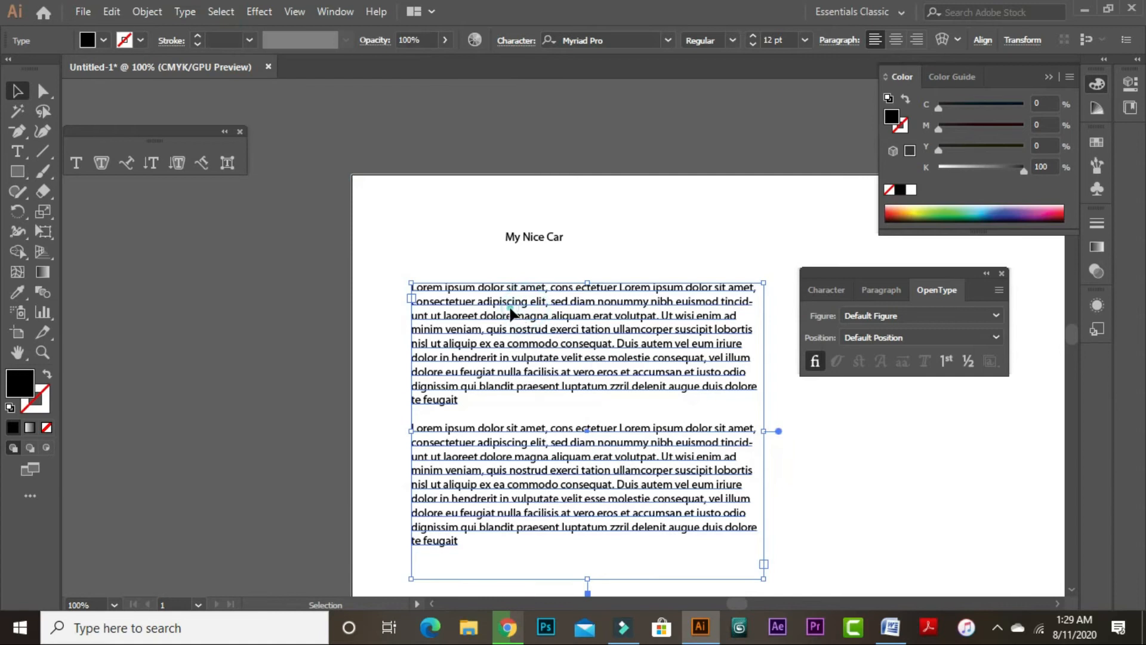
click(178, 14)
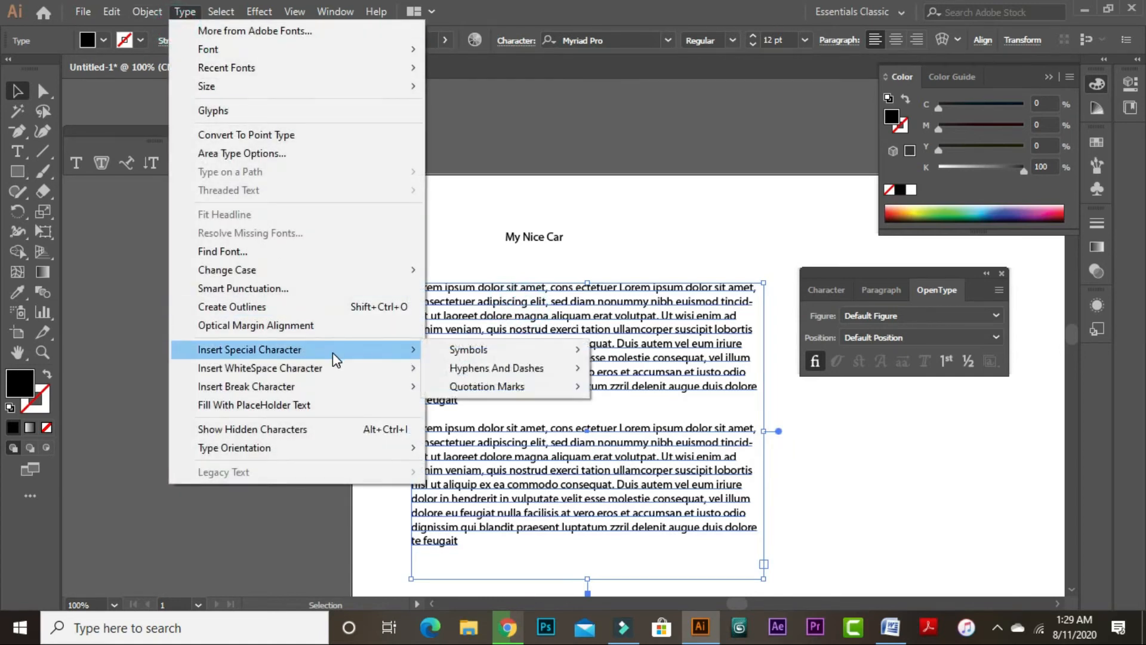
mouse_move(338, 376)
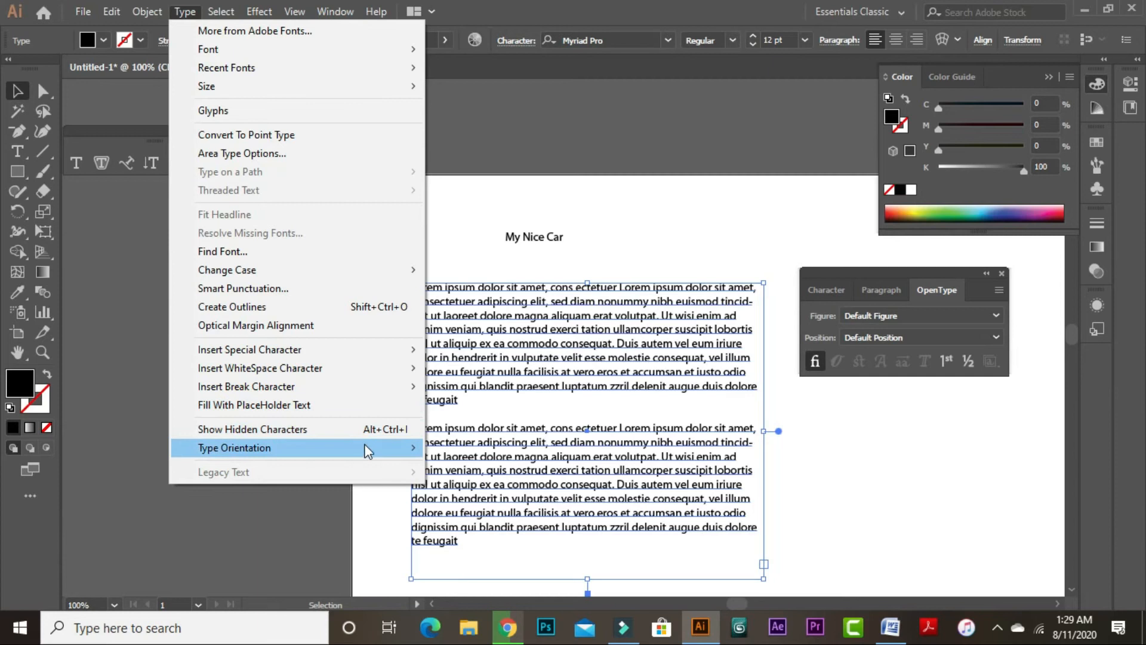
mouse_move(365, 451)
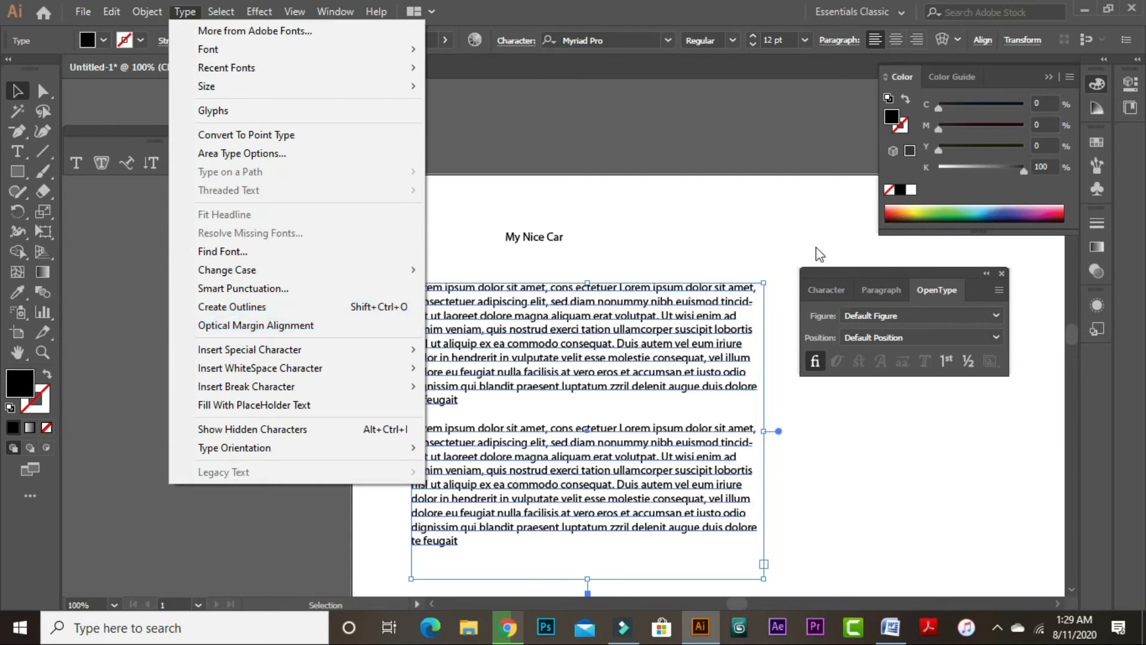
click(721, 222)
Deselect the lorem ipsum text block and show the Character options.
click(710, 281)
drag(312, 184, 494, 250)
key(ctrl+1)
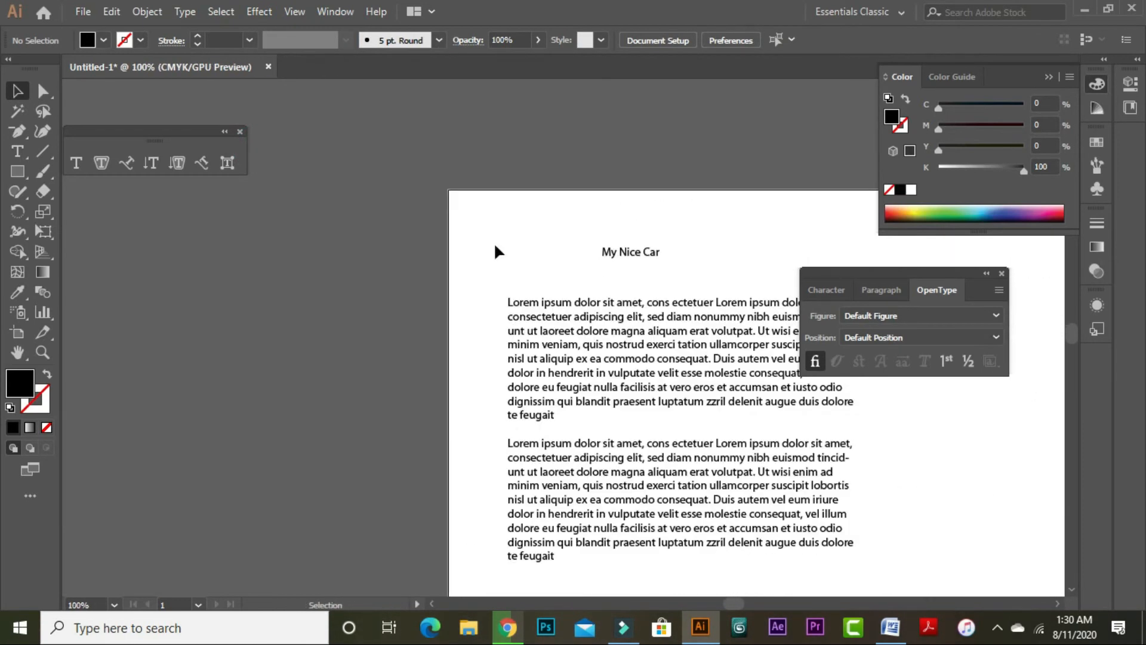
drag(746, 316, 585, 303)
click(828, 290)
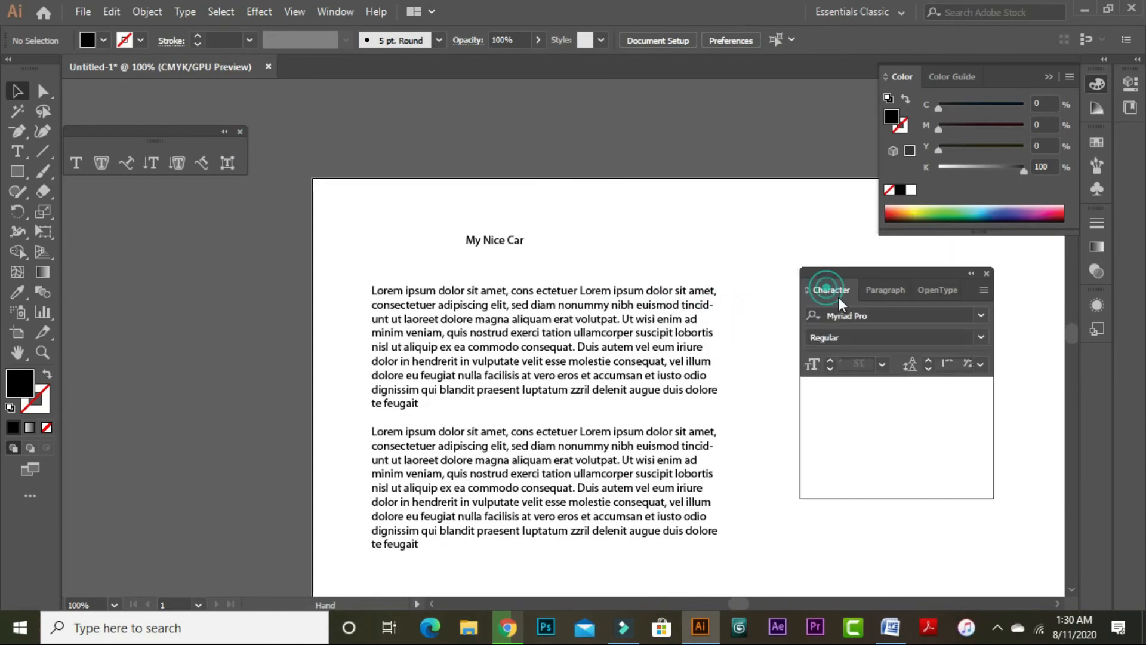
Try converting the lorem ipsum text block to outlines and inspect the resulting group up close.
click(518, 335)
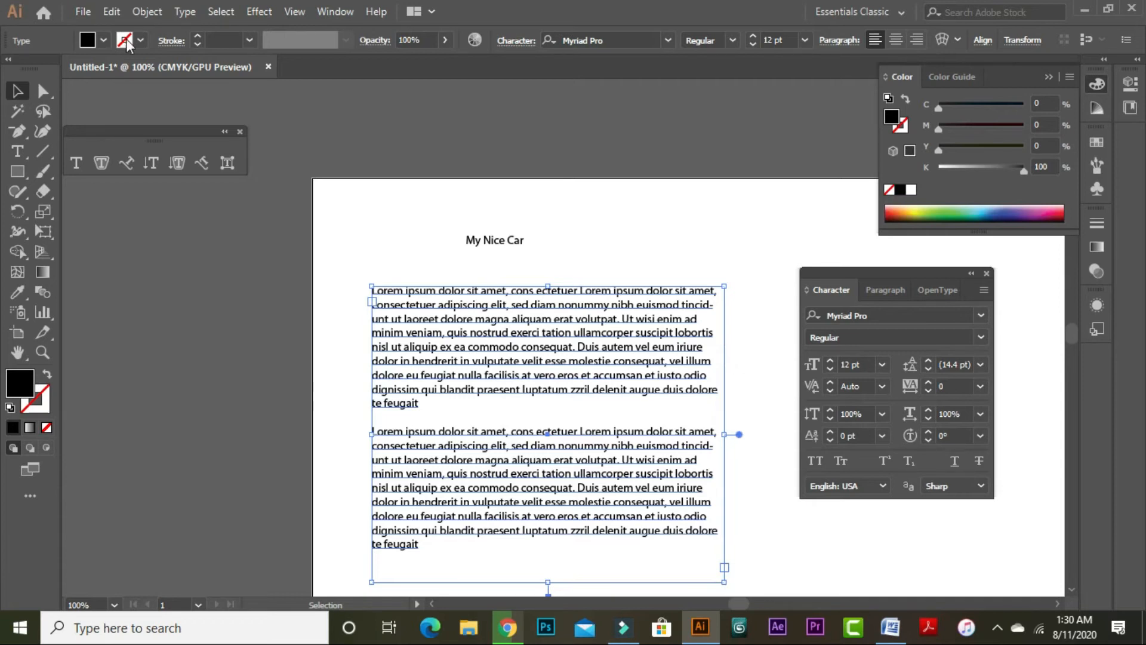
click(185, 13)
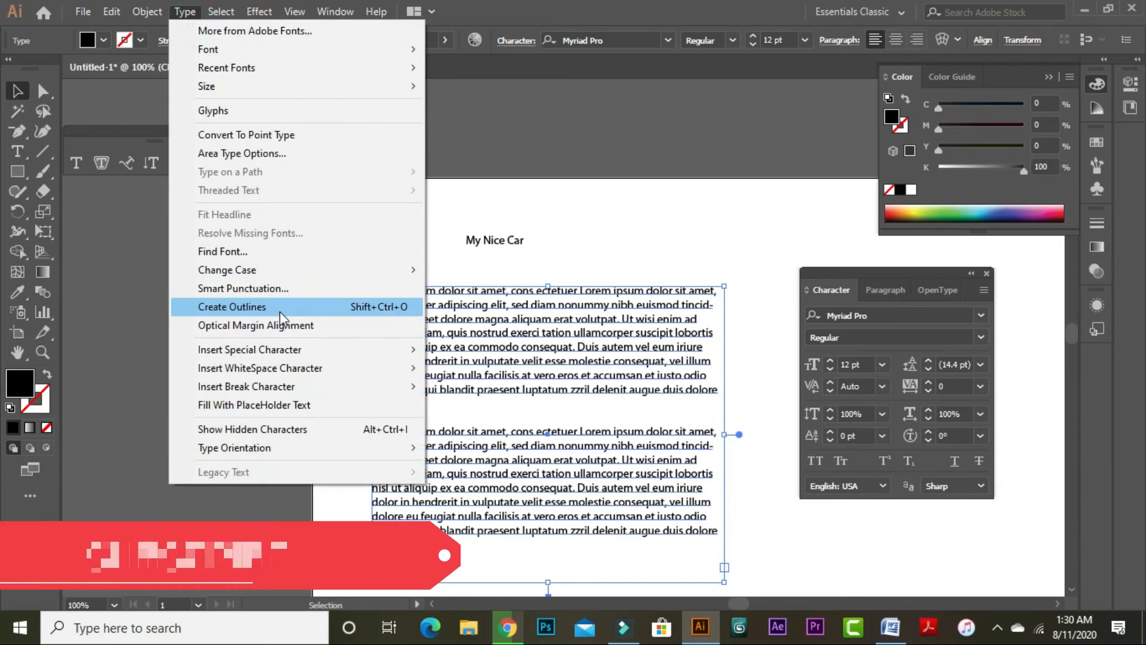
click(411, 309)
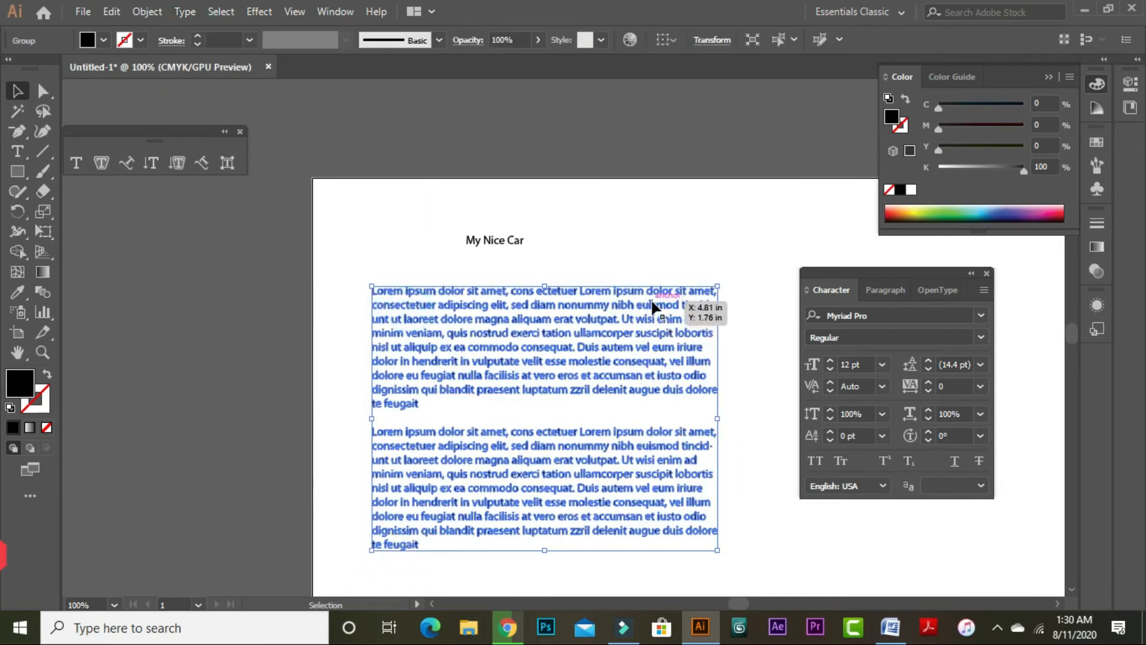
click(670, 263)
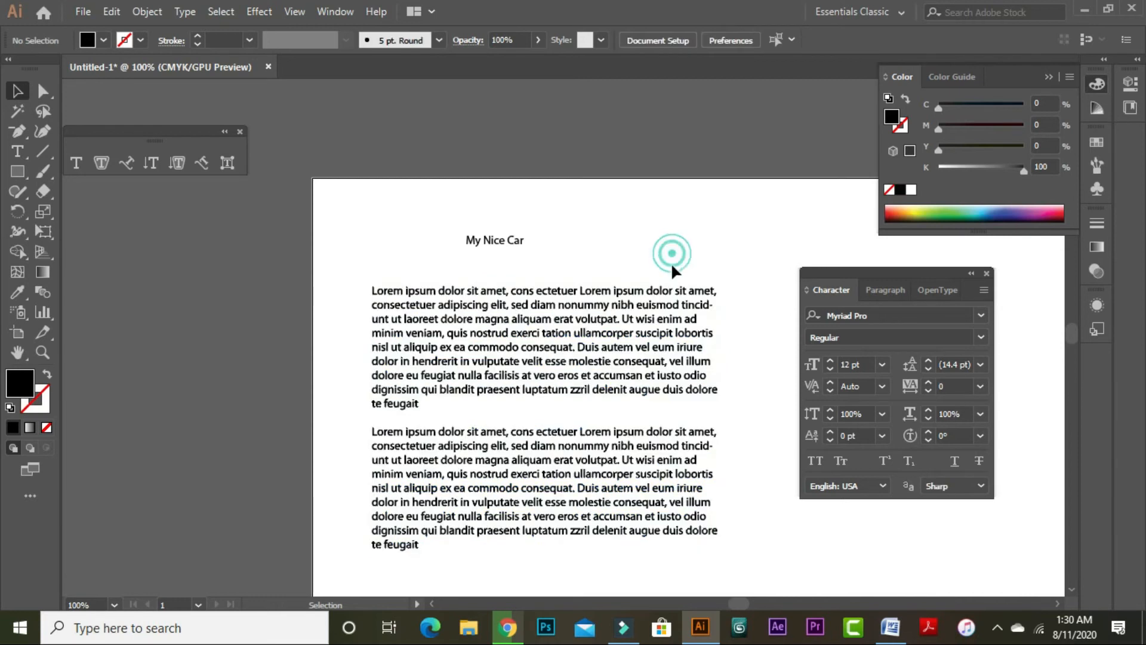
scroll(504, 259, up, 3)
drag(537, 364, 503, 280)
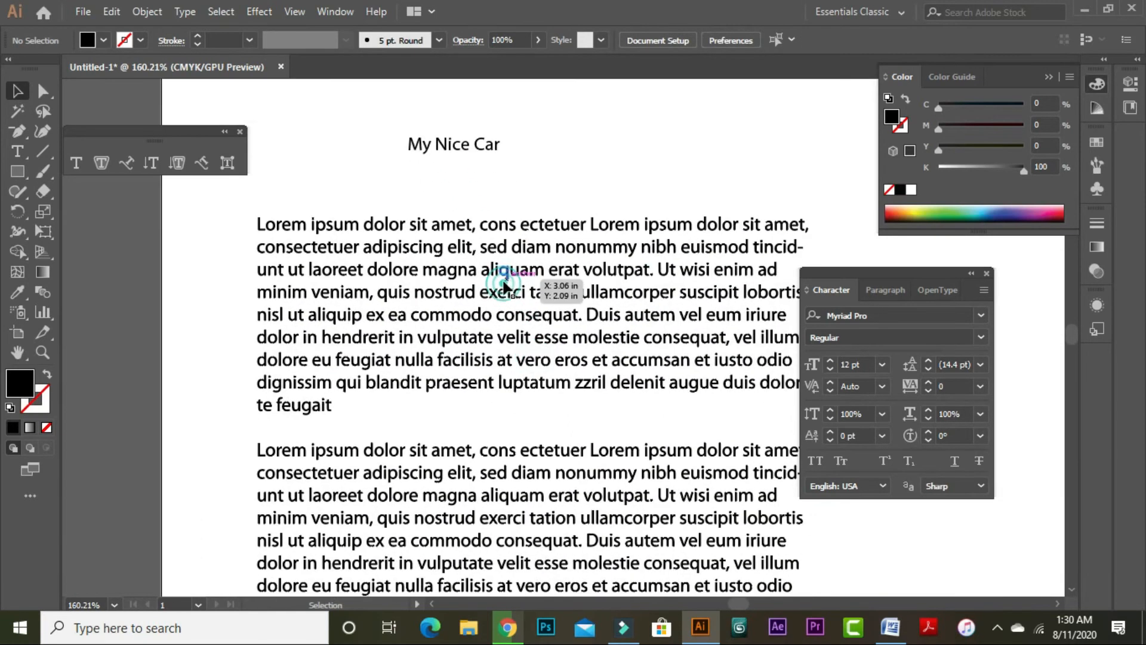
click(528, 262)
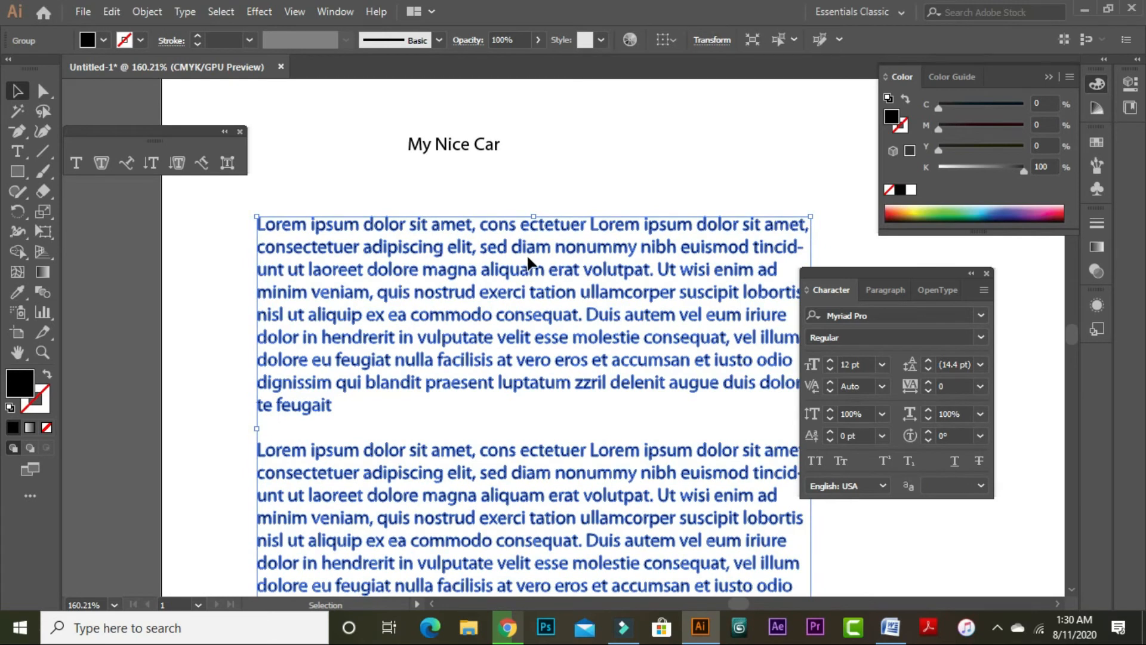
click(565, 193)
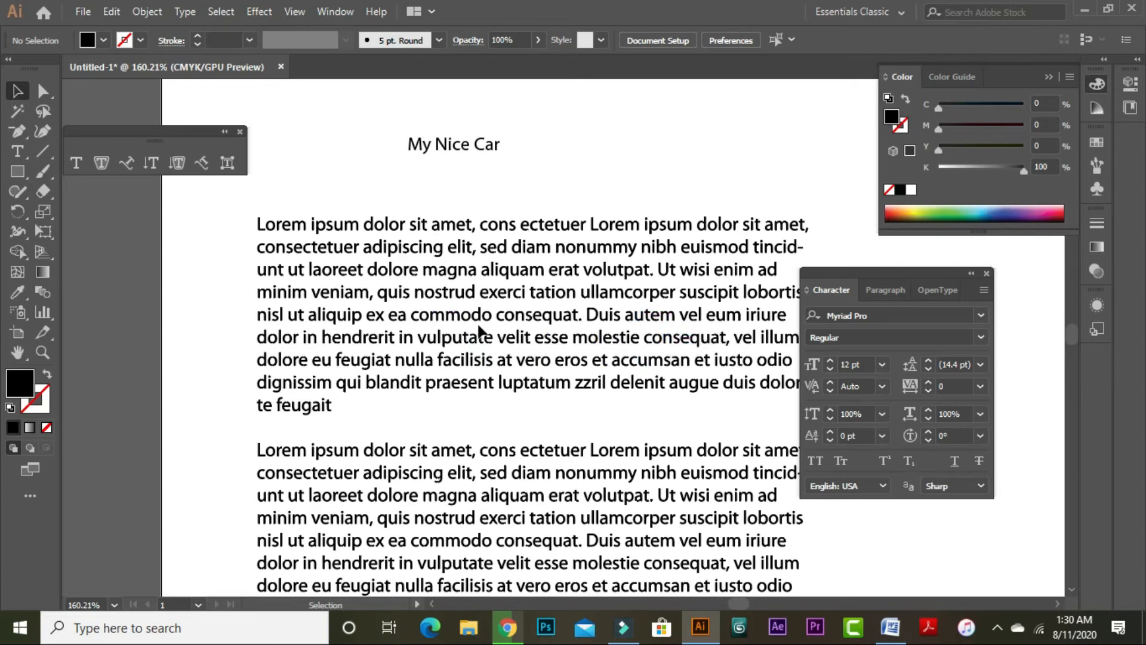
Try filling the outlined lorem ipsum text with green (C 63.53, M 27.06, Y 100, K 9.02).
click(609, 228)
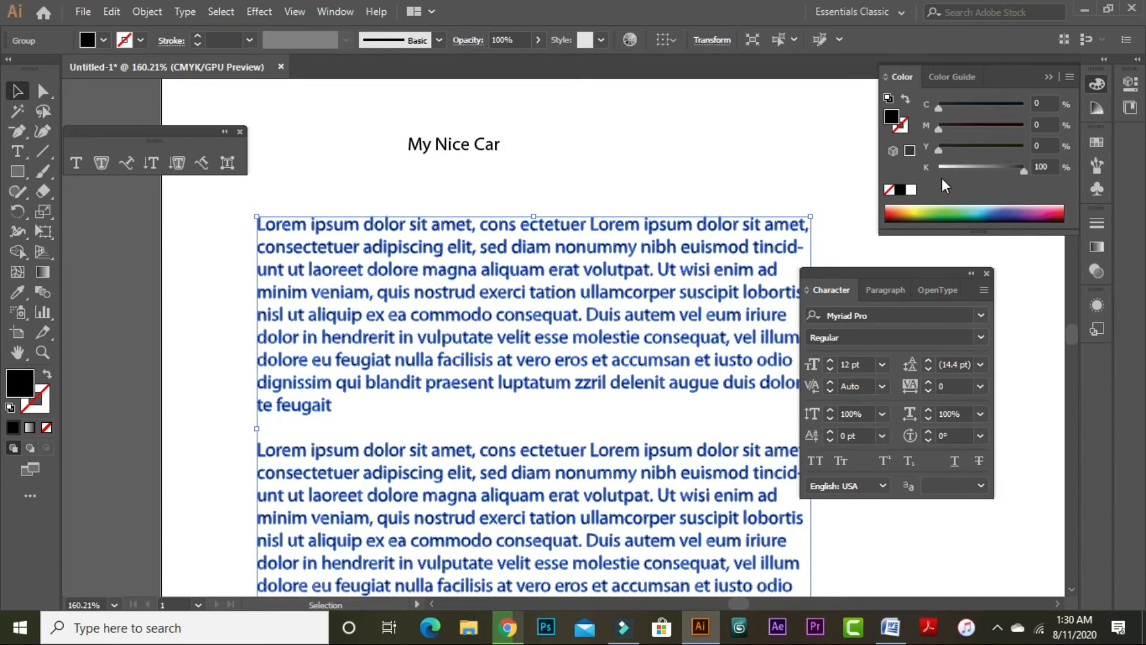
click(900, 189)
click(908, 217)
click(677, 162)
click(599, 246)
click(654, 191)
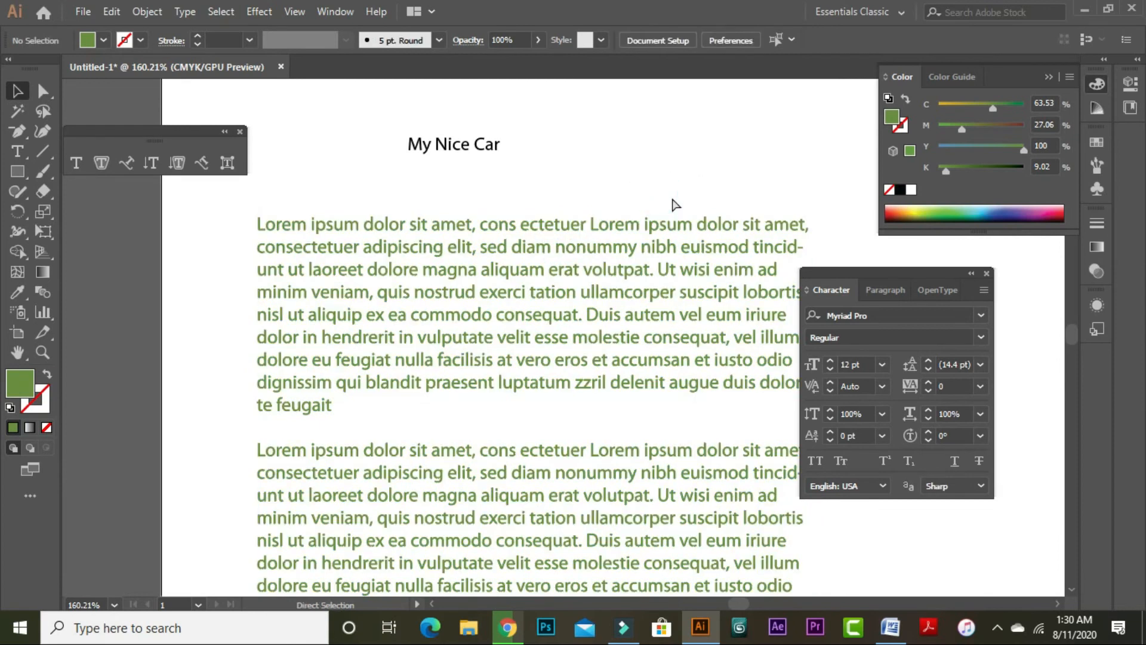
Undo the green fill and the outlining of the lorem ipsum text, and return to the Selection tool.
key(ctrl+shift+o)
key(ctrl+z)
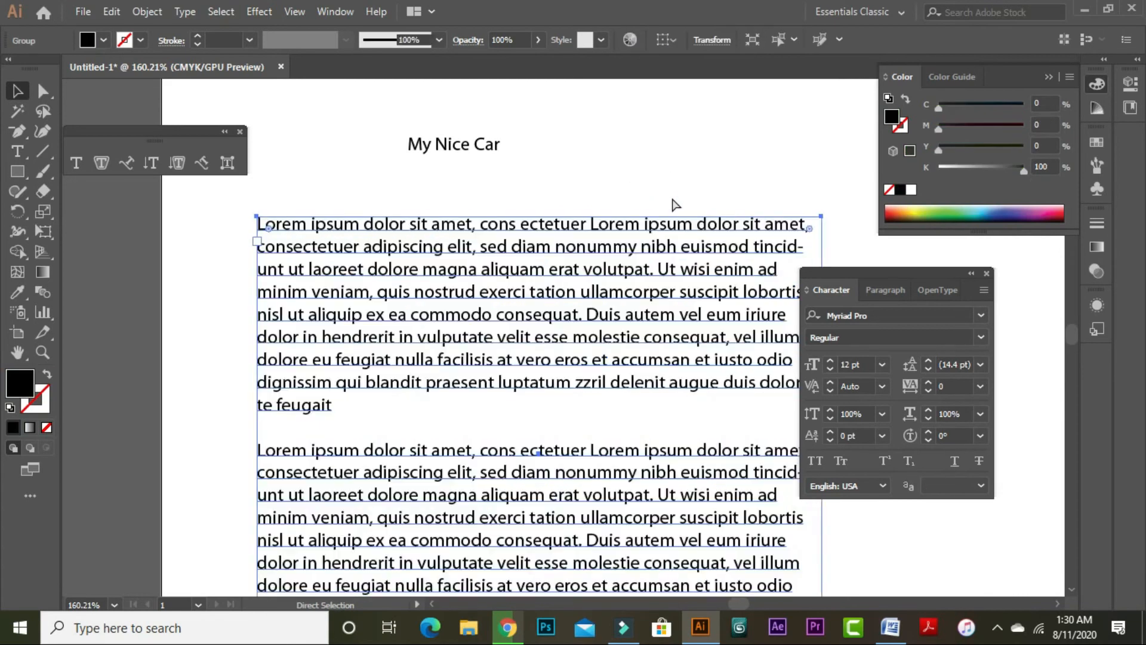
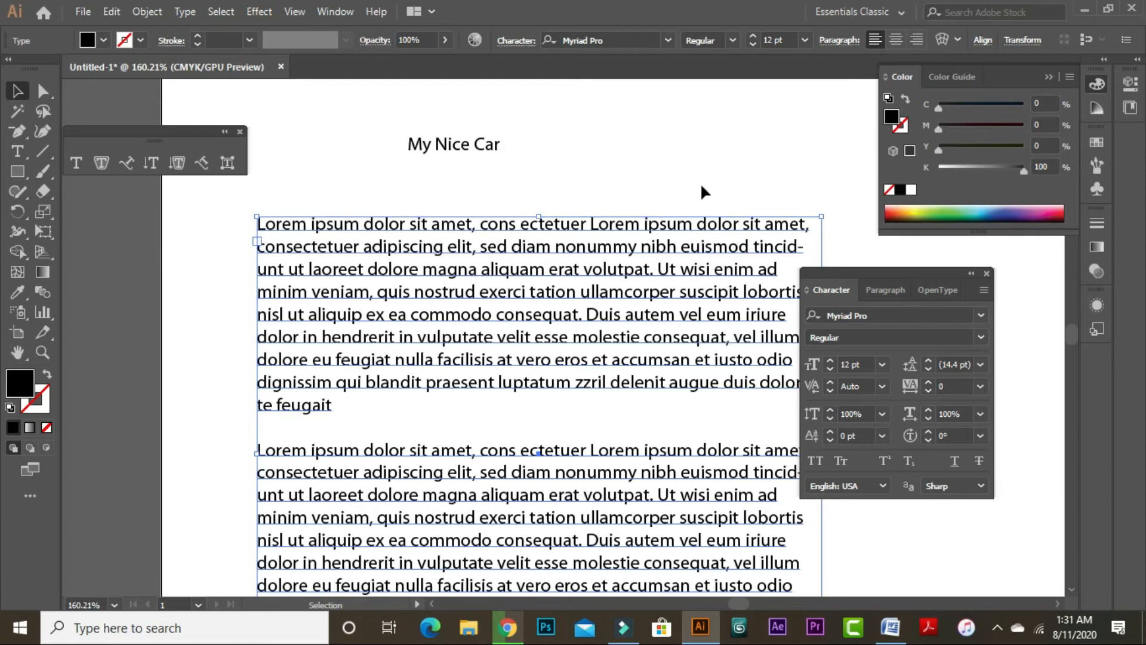
key(a)
key(v)
Try removing the lorem ipsum text block from below the title.
drag(627, 349, 636, 285)
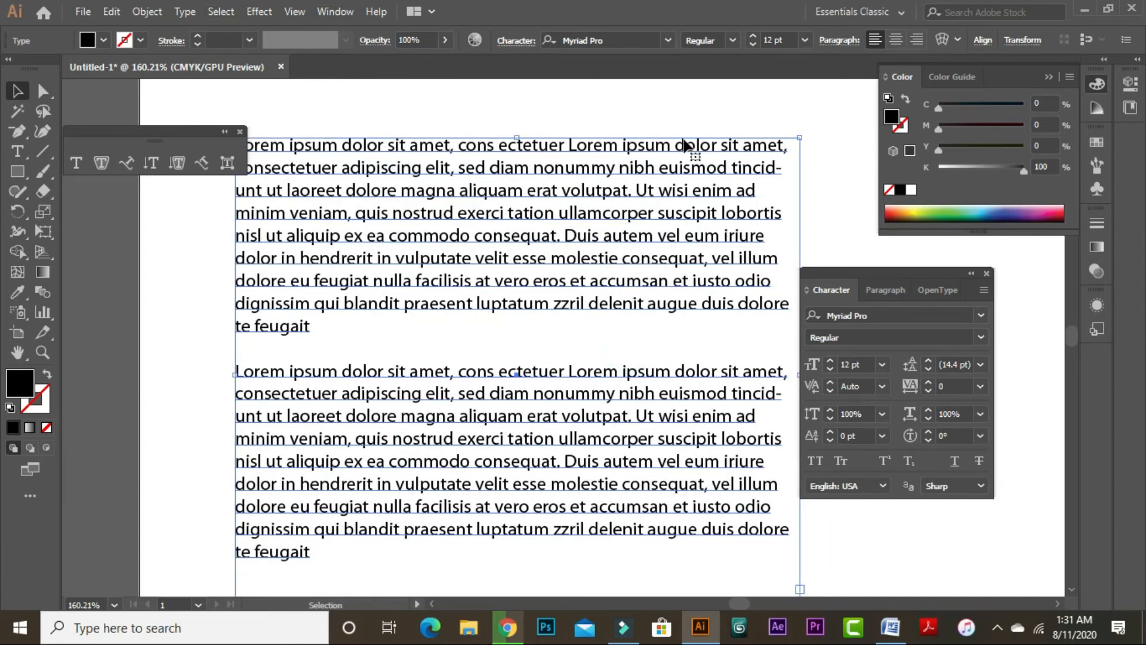
scroll(680, 124, up, 2)
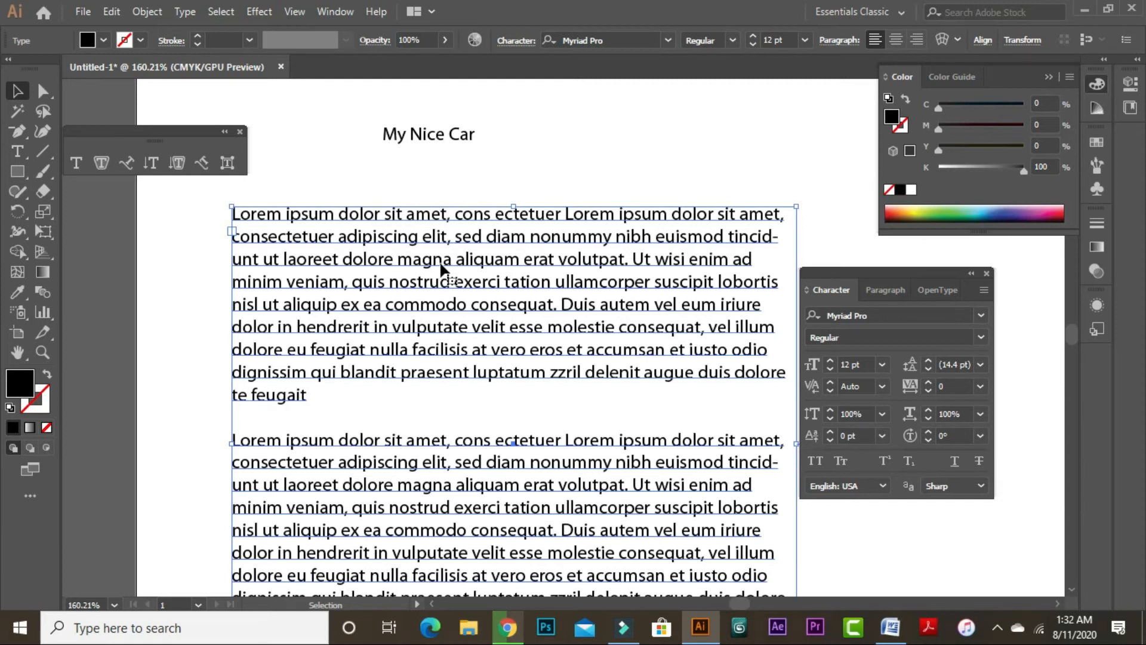
key(Delete)
Try enlarging the My Nice Car title to about 36 pt and stretching it vertically to about 43 pt.
drag(435, 191, 426, 291)
click(384, 234)
drag(477, 244, 658, 285)
drag(510, 269, 521, 248)
drag(526, 221, 526, 206)
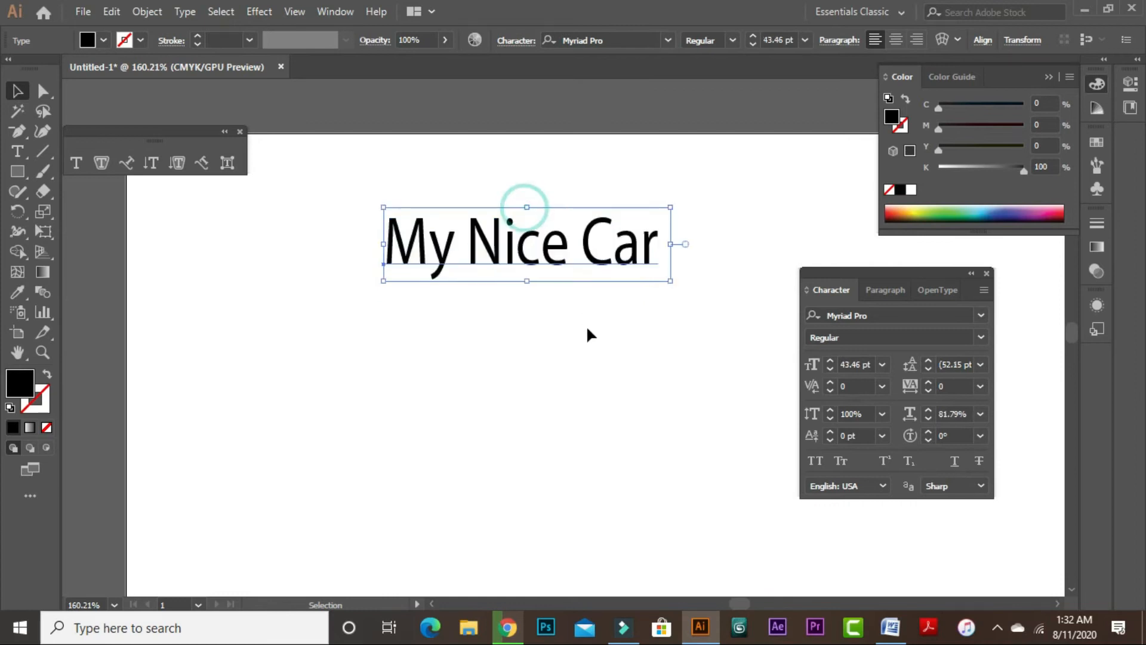
Undo the title's stretching and enlargement and the deletion of the lorem ipsum text block.
key(ctrl+z)
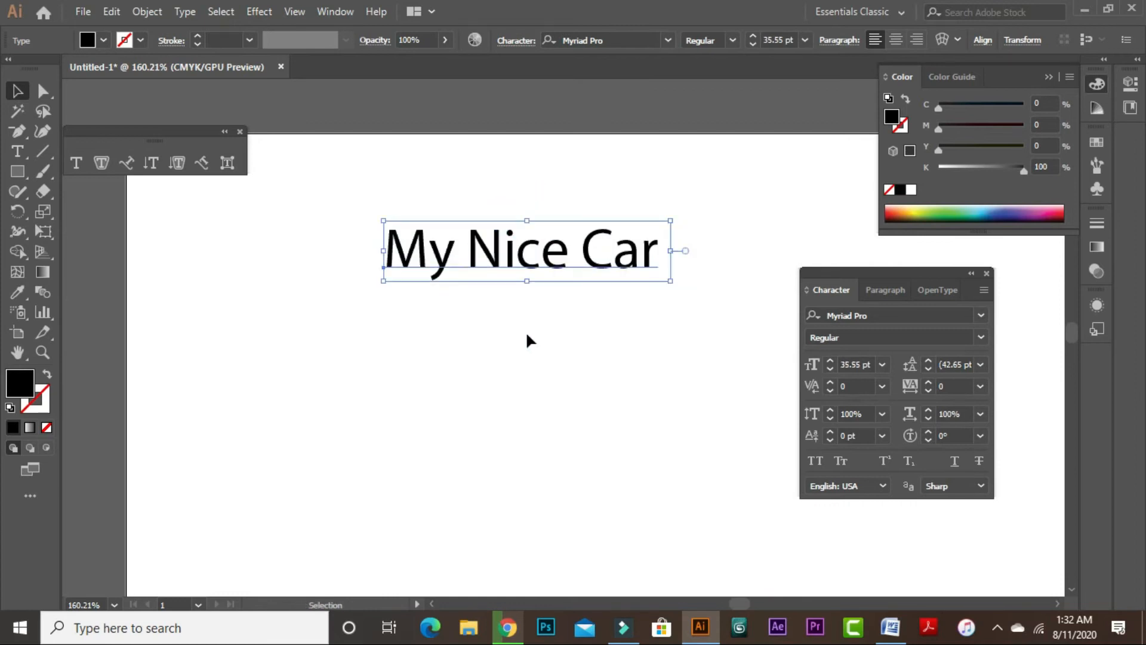
key(ctrl+z)
click(564, 297)
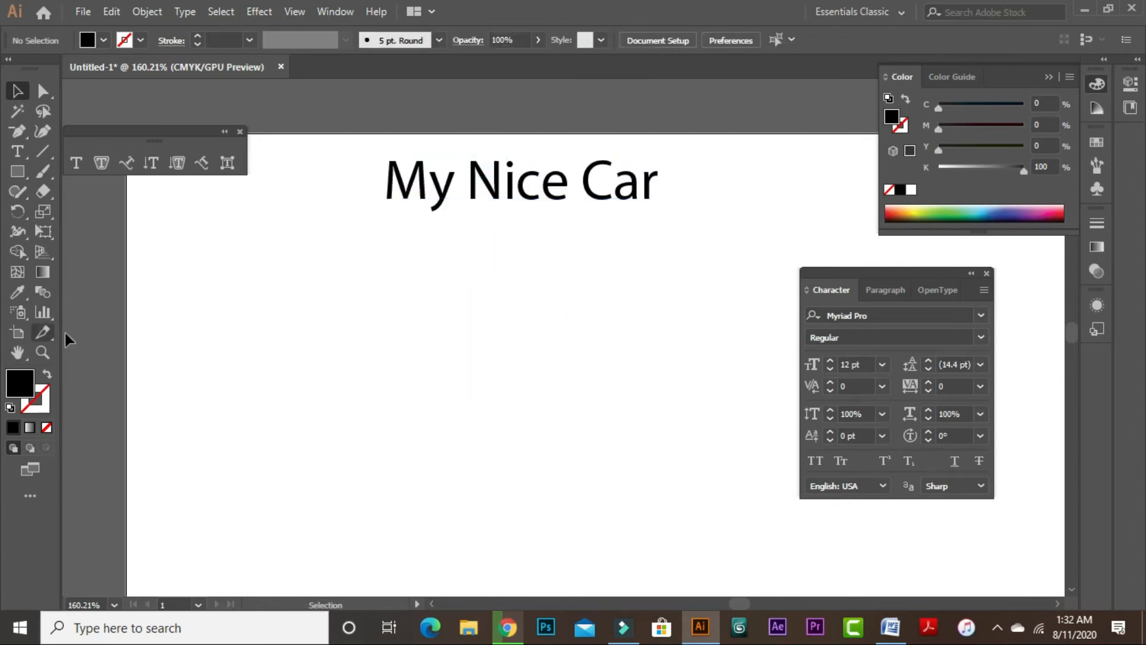
key(ctrl+shift+z)
key(ctrl+shift+z)
key(ctrl+shift+z)
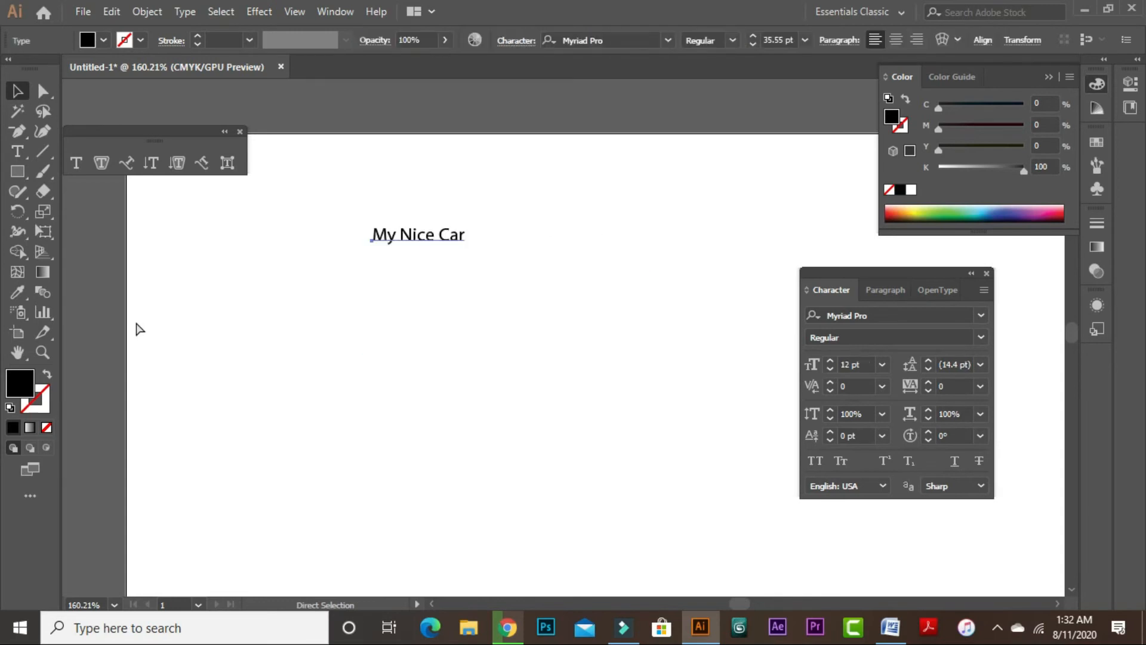
key(ctrl+shift+z)
Delete the lorem ipsum text block, keeping only the My Nice Car title on the artboard.
click(495, 233)
drag(524, 274, 551, 159)
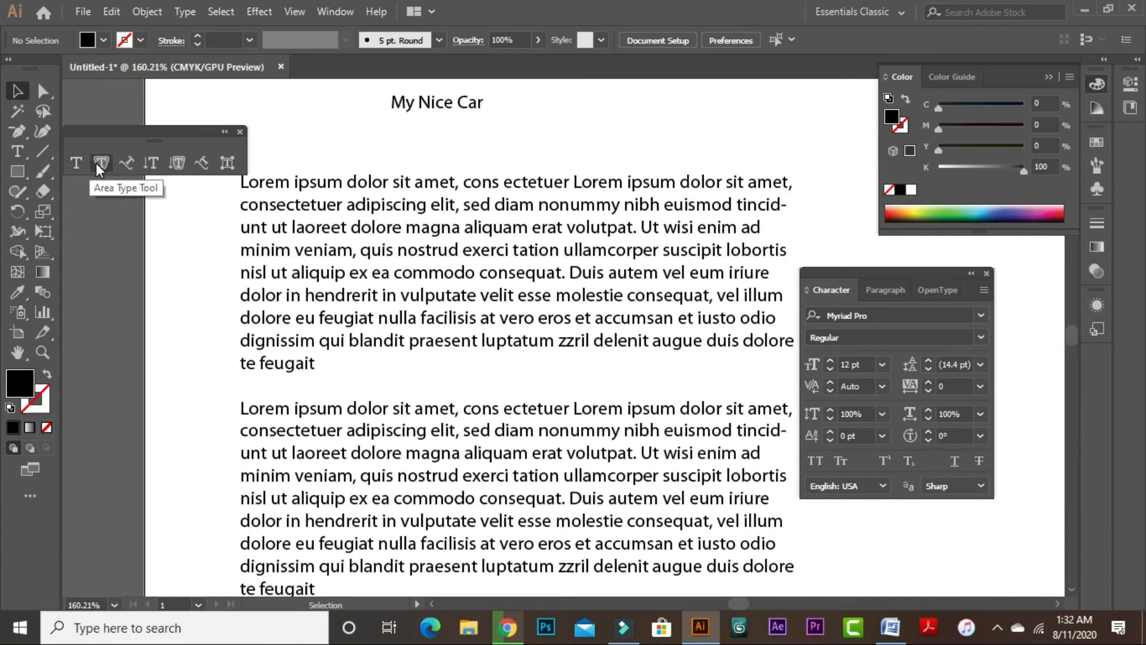
click(378, 197)
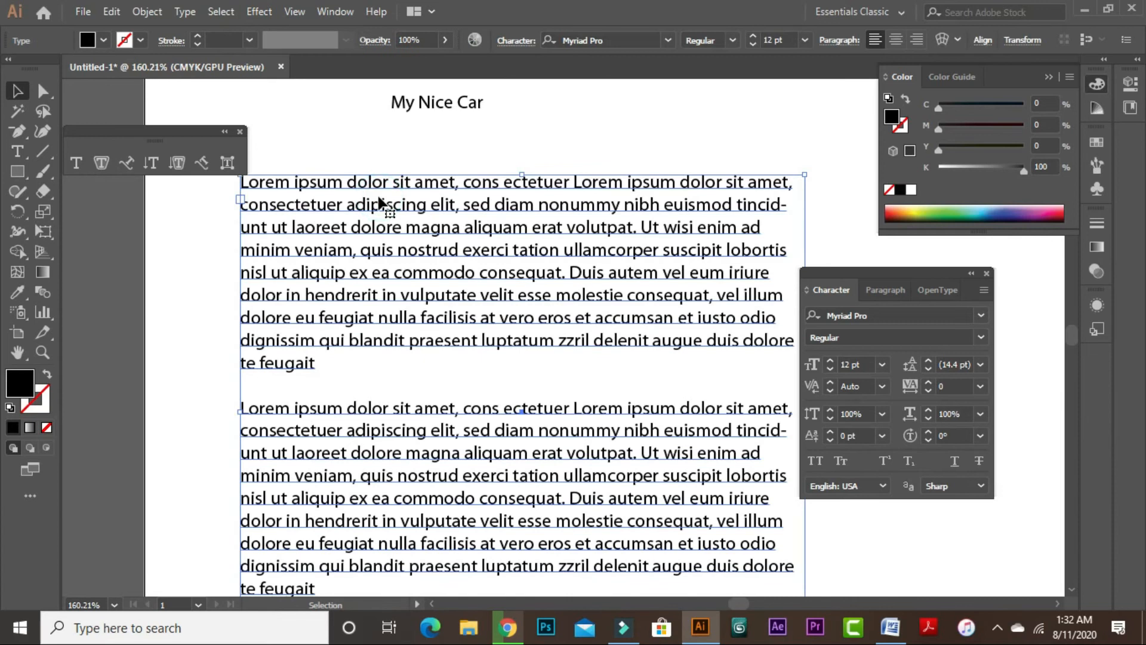
key(Delete)
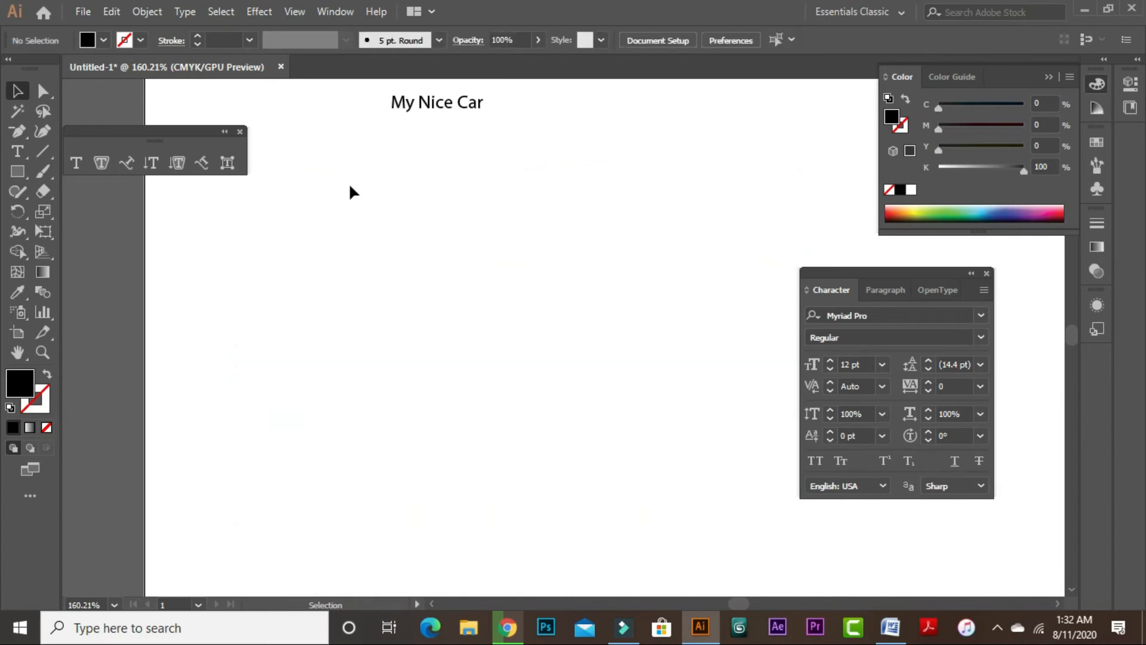
Try the Area Type tool on several empty spots of the artboard, dismissing the alert each time.
click(100, 161)
click(333, 222)
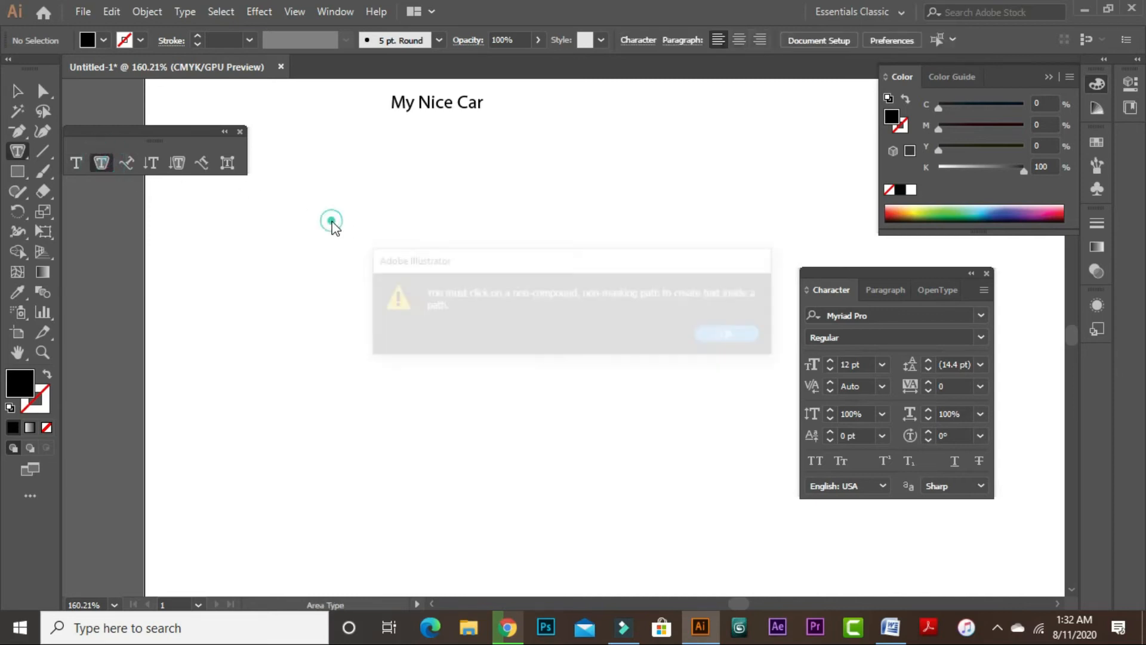
click(736, 334)
click(304, 240)
click(721, 338)
click(366, 219)
click(730, 337)
click(337, 192)
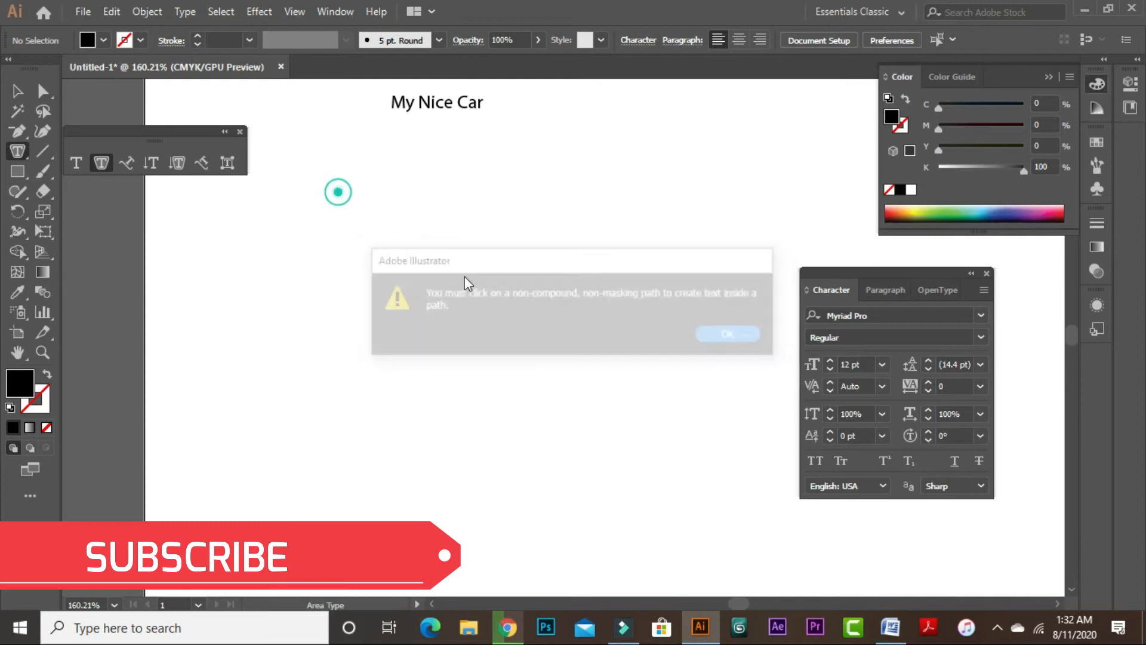
click(721, 337)
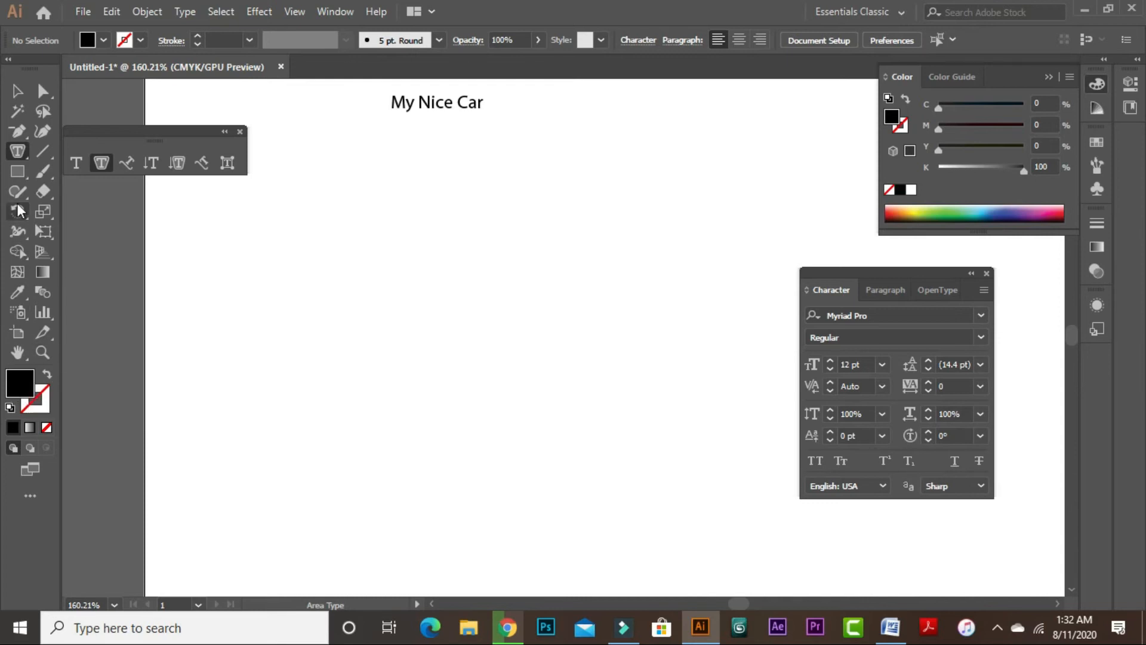
Draw a large rectangle with no fill and a black stroke below the My Nice Car title.
click(18, 172)
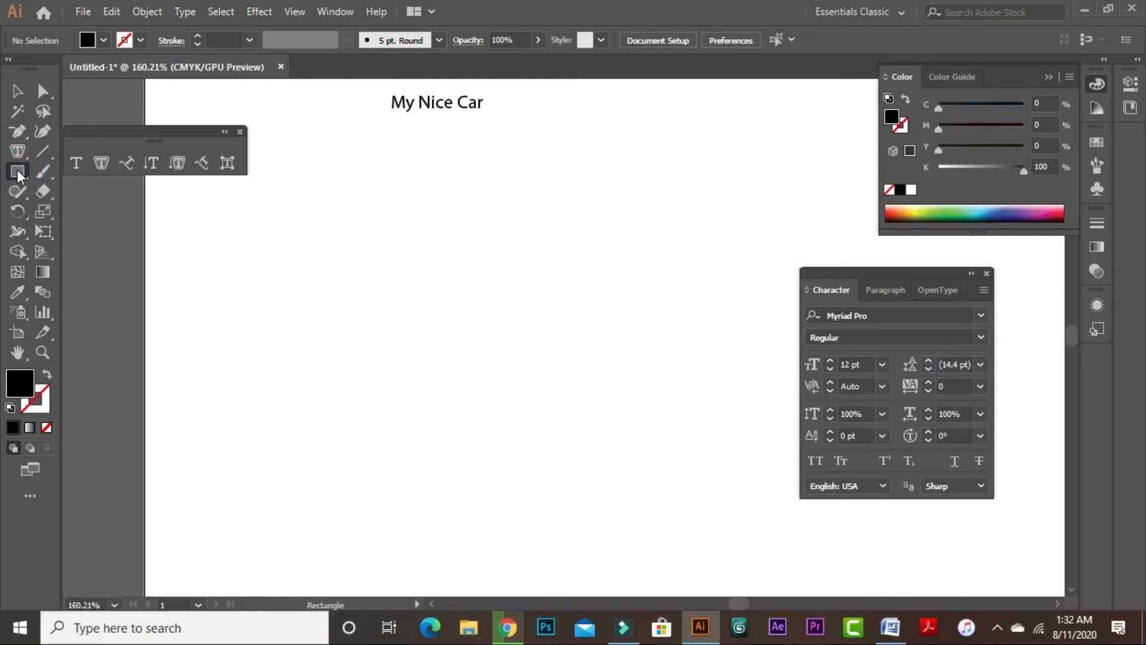
click(40, 403)
click(23, 384)
click(45, 427)
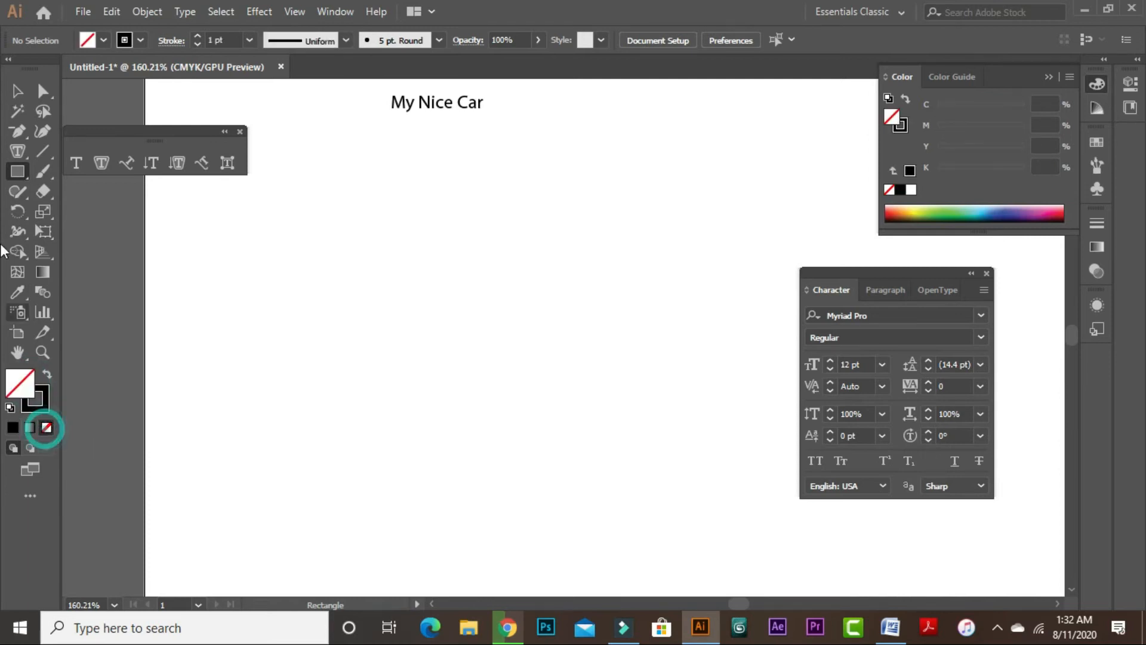
click(37, 406)
click(17, 171)
drag(369, 215, 694, 511)
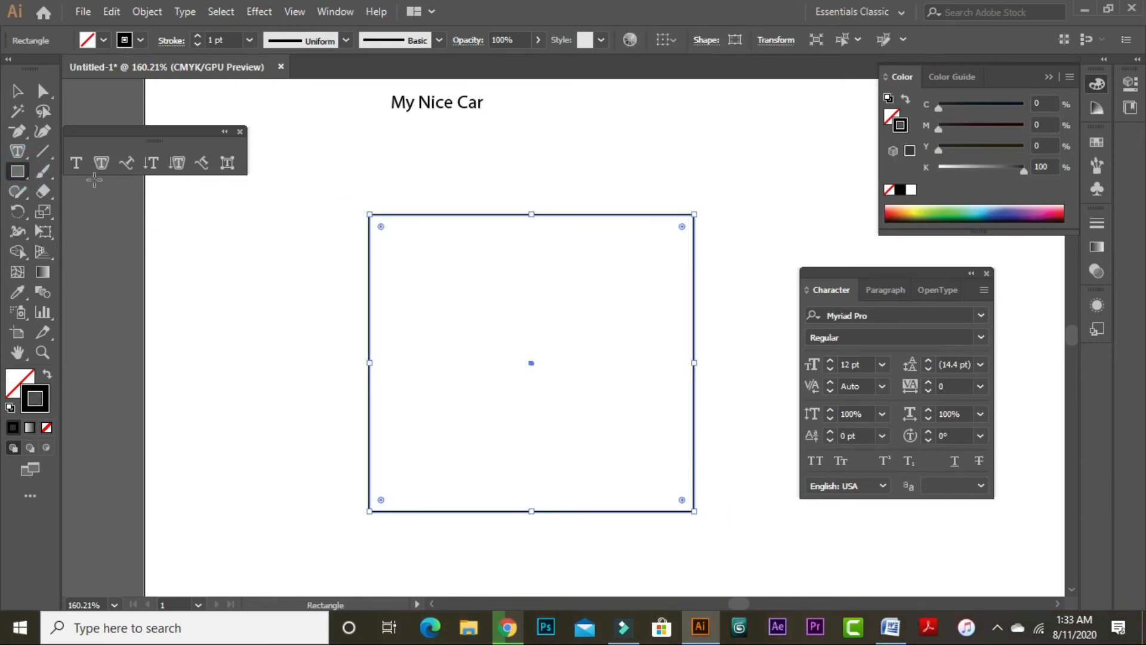
Try converting the rectangle into an area type container filled with placeholder text, and undo the conversion.
click(103, 164)
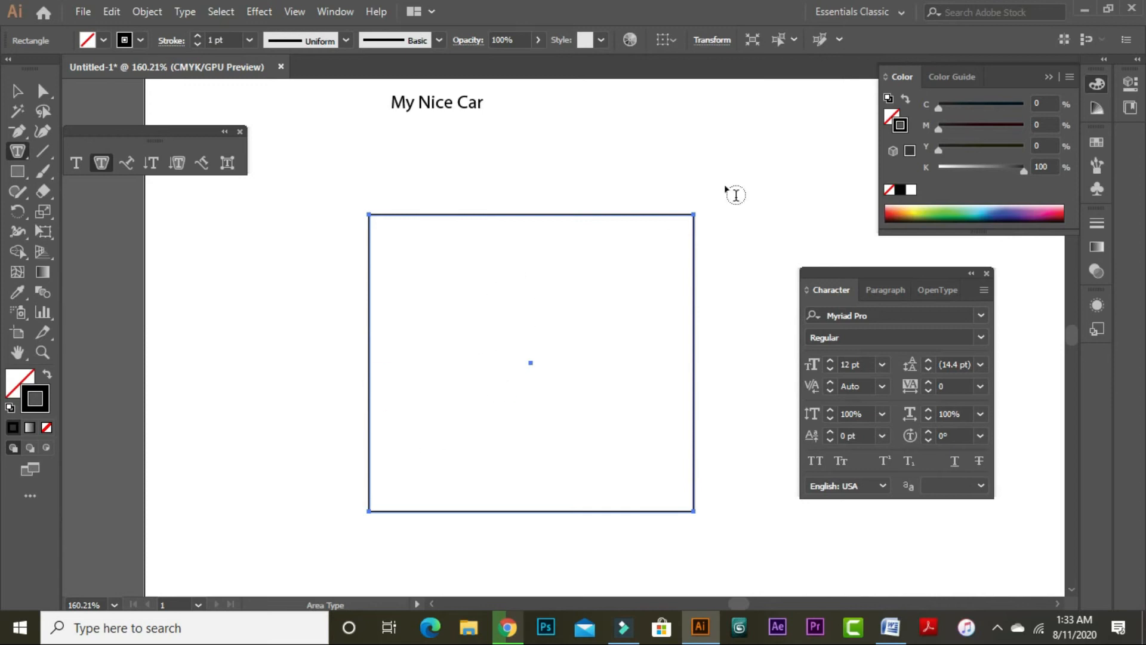
click(497, 221)
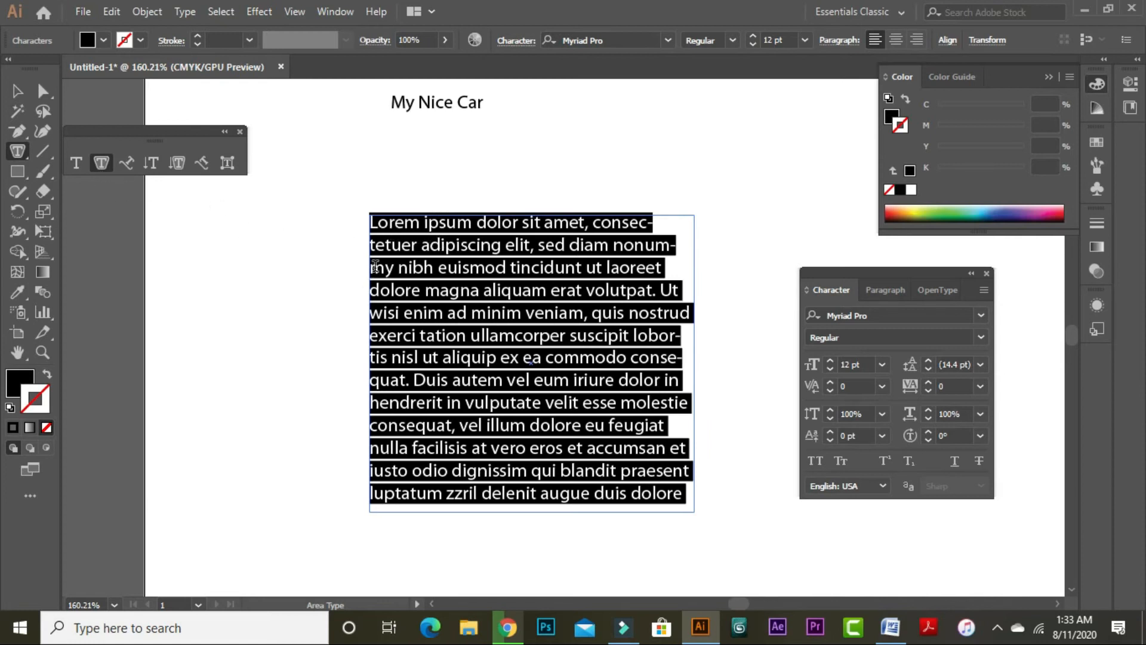
key(ctrl)
key(ctrl+x)
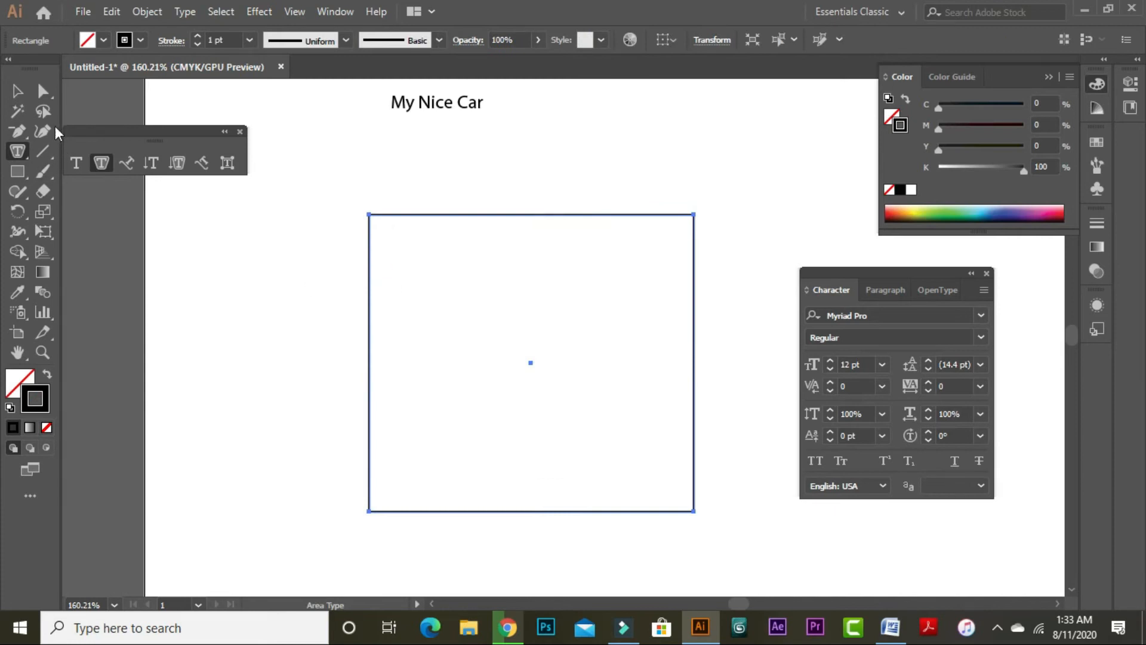
Delete the rectangle and draw a circle in its place with the Ellipse tool.
click(22, 91)
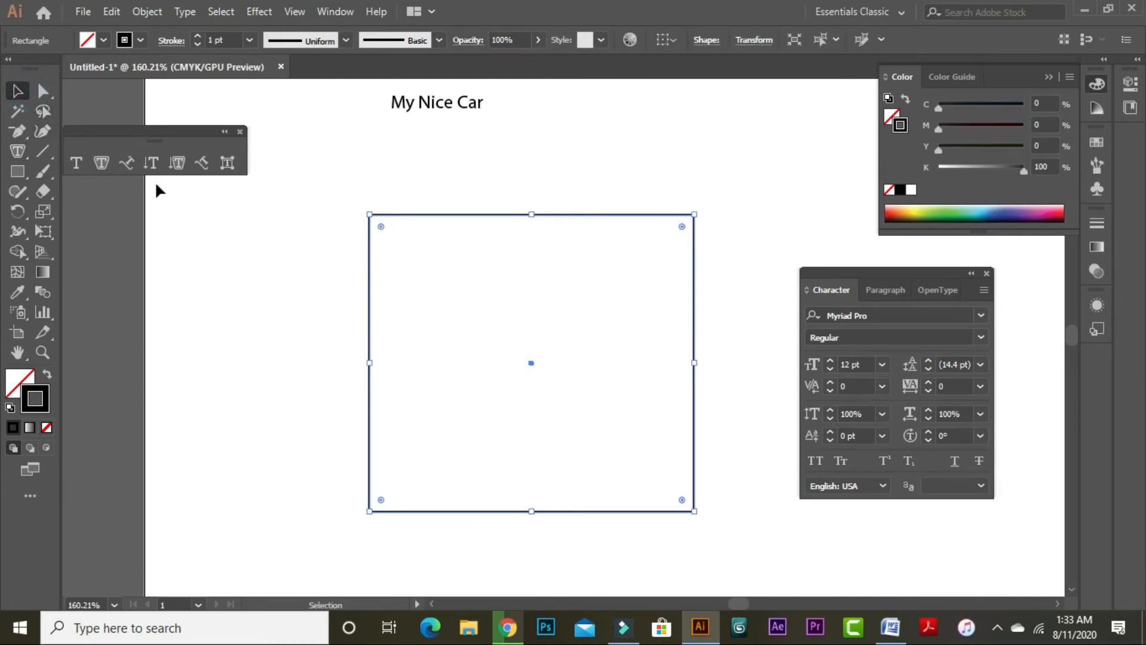
key(Delete)
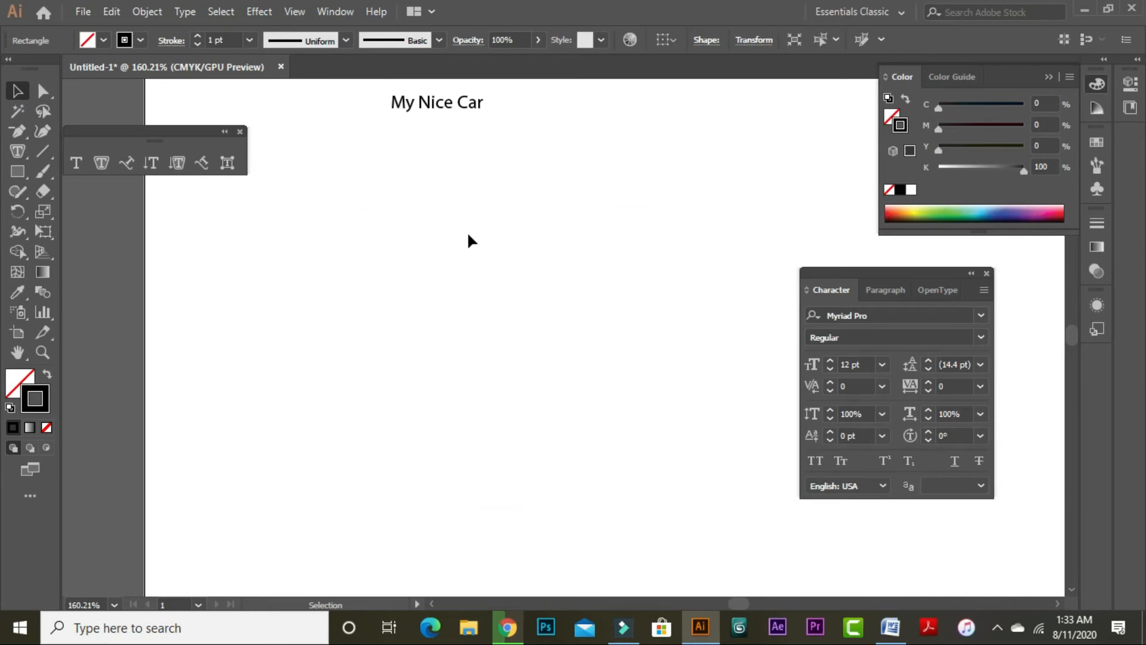
click(18, 171)
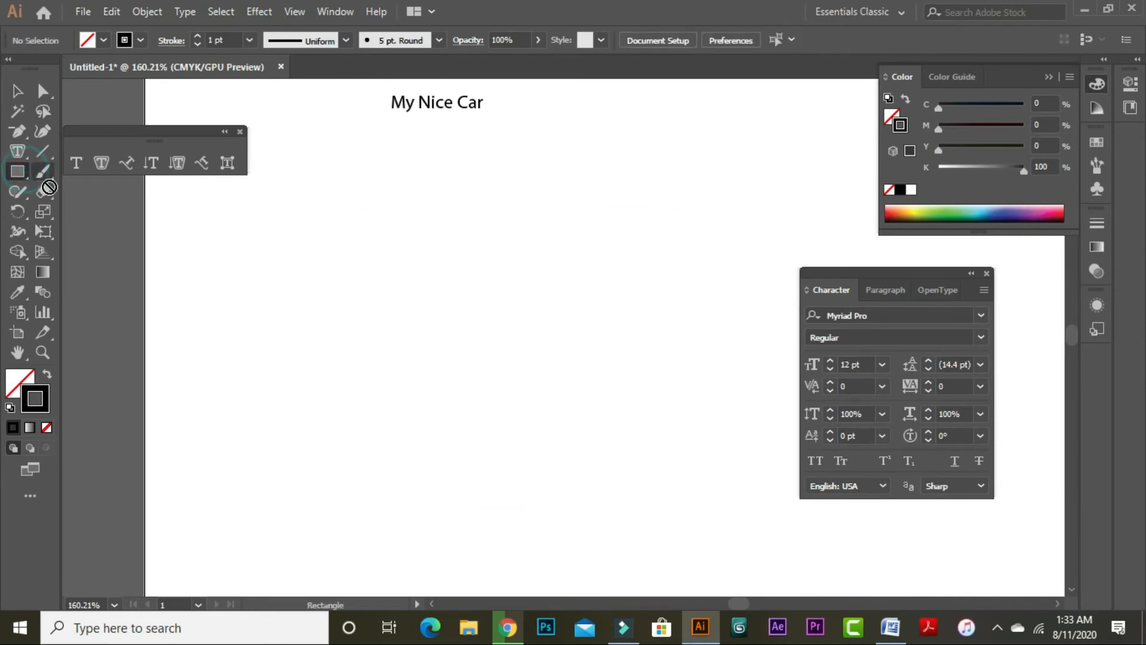
drag(17, 174, 73, 210)
drag(493, 292, 600, 356)
Fill the circle with placeholder lorem ipsum text using the Area Type tool.
click(101, 163)
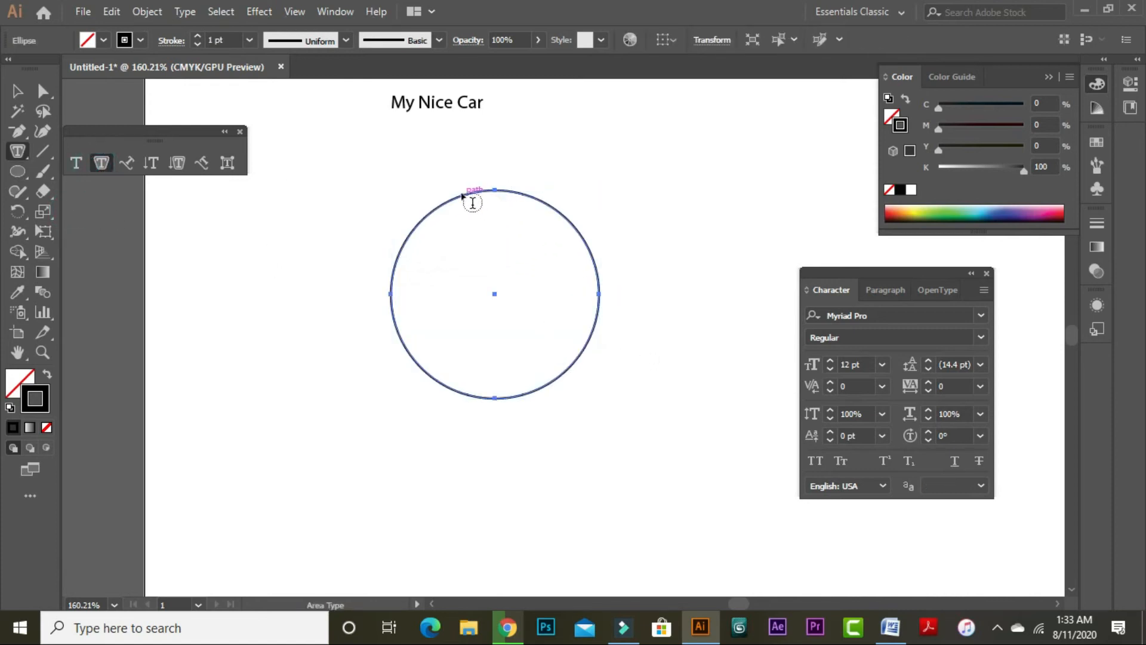
click(492, 201)
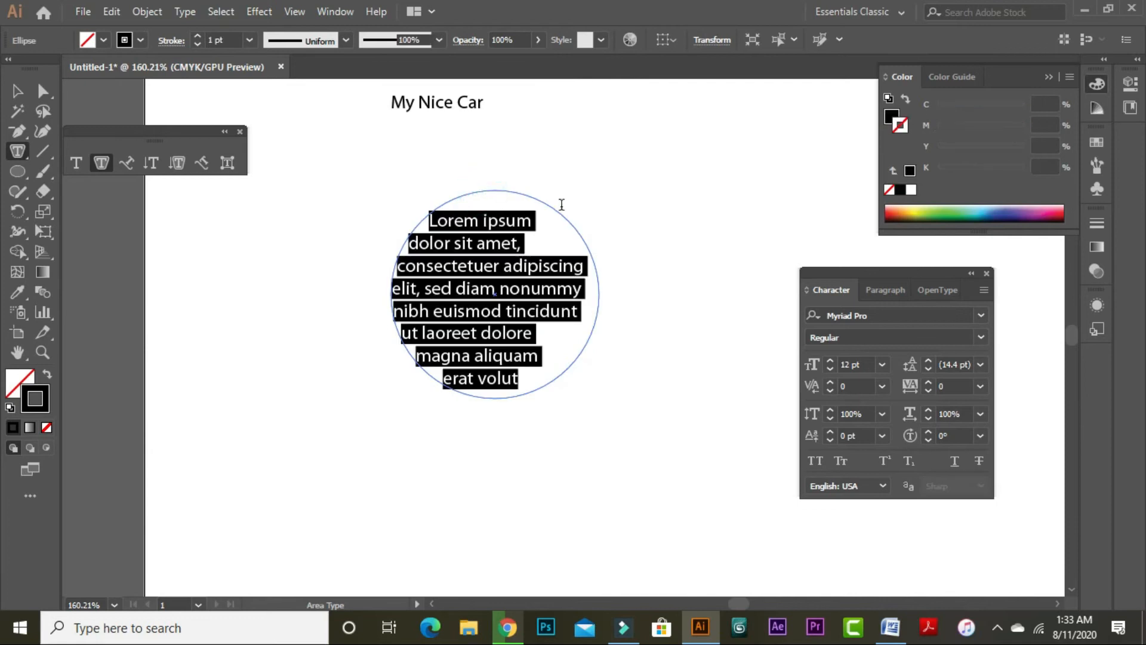
click(20, 91)
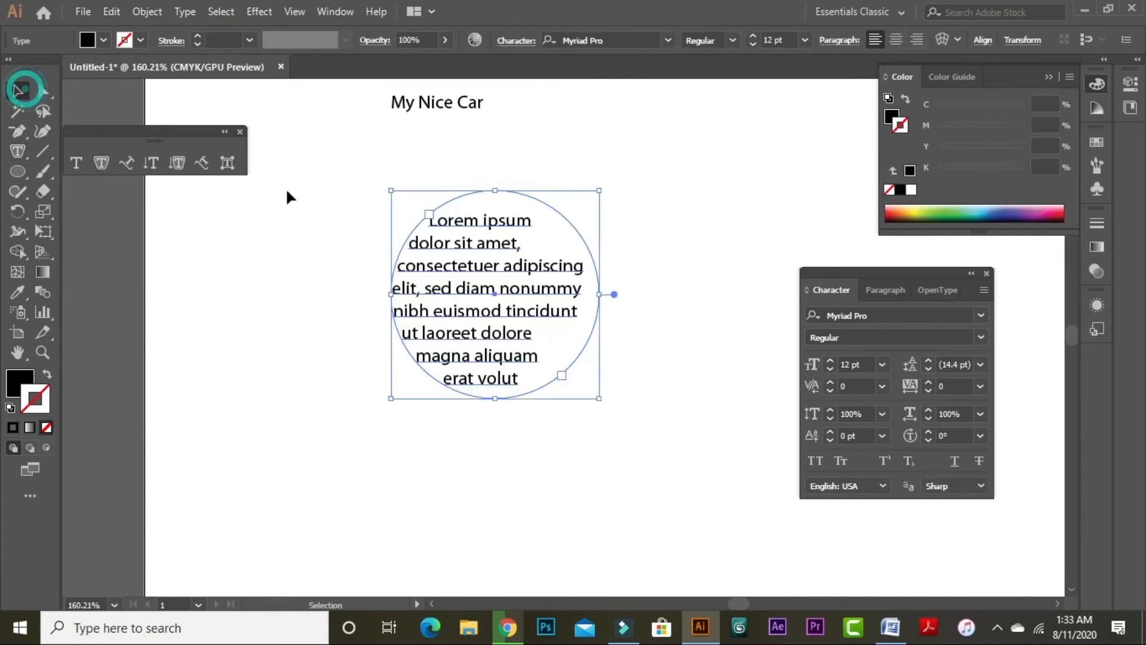
Try centre, right and left alignment on the circular text block and finish by justifying all its lines.
click(635, 297)
click(474, 289)
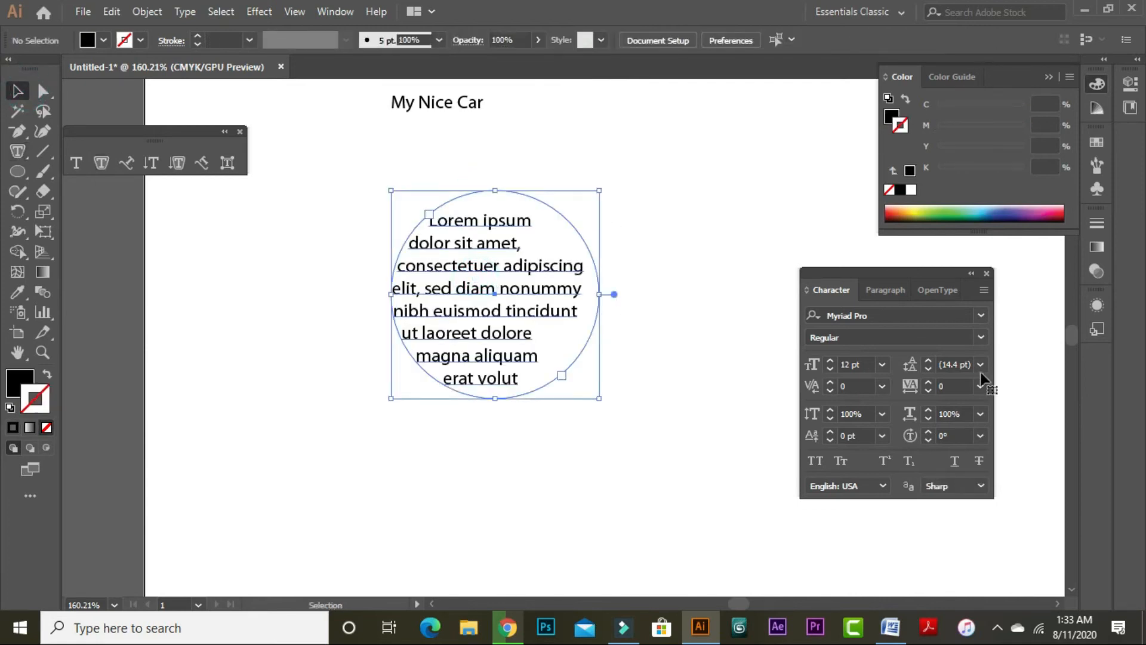
click(896, 295)
click(847, 317)
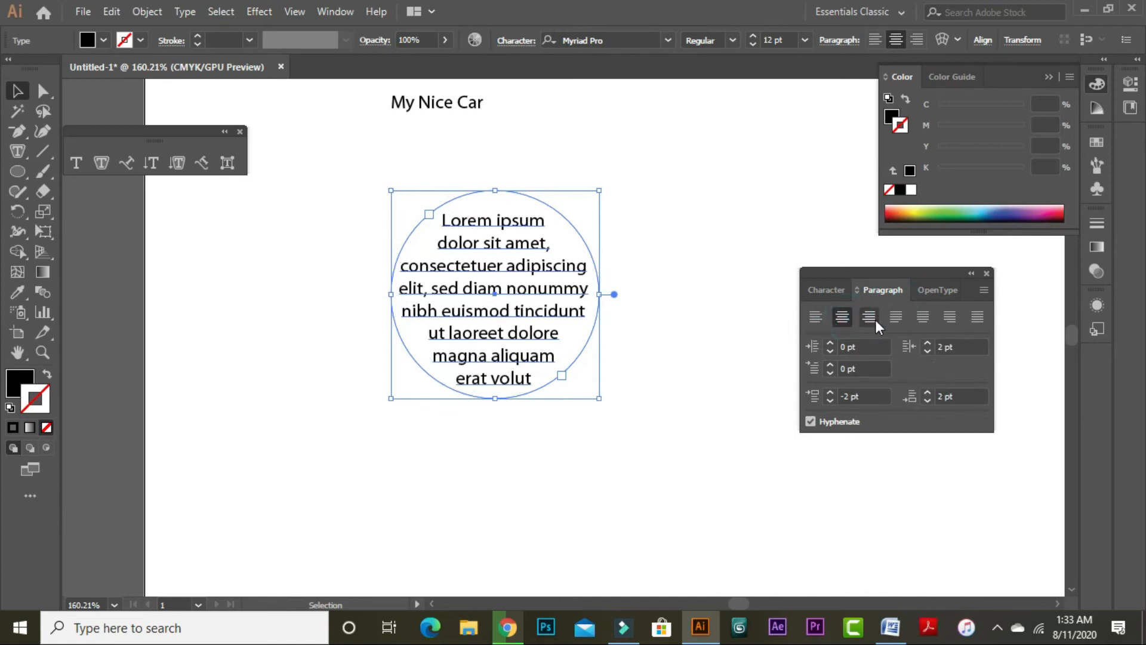
click(873, 318)
click(817, 317)
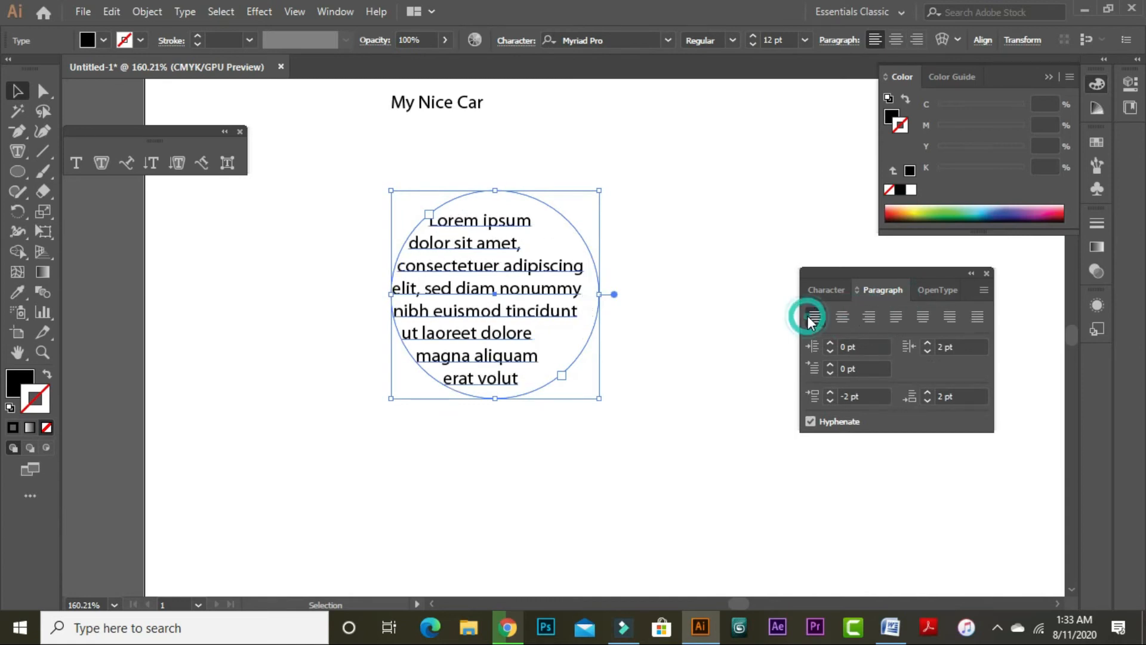
click(842, 316)
click(588, 320)
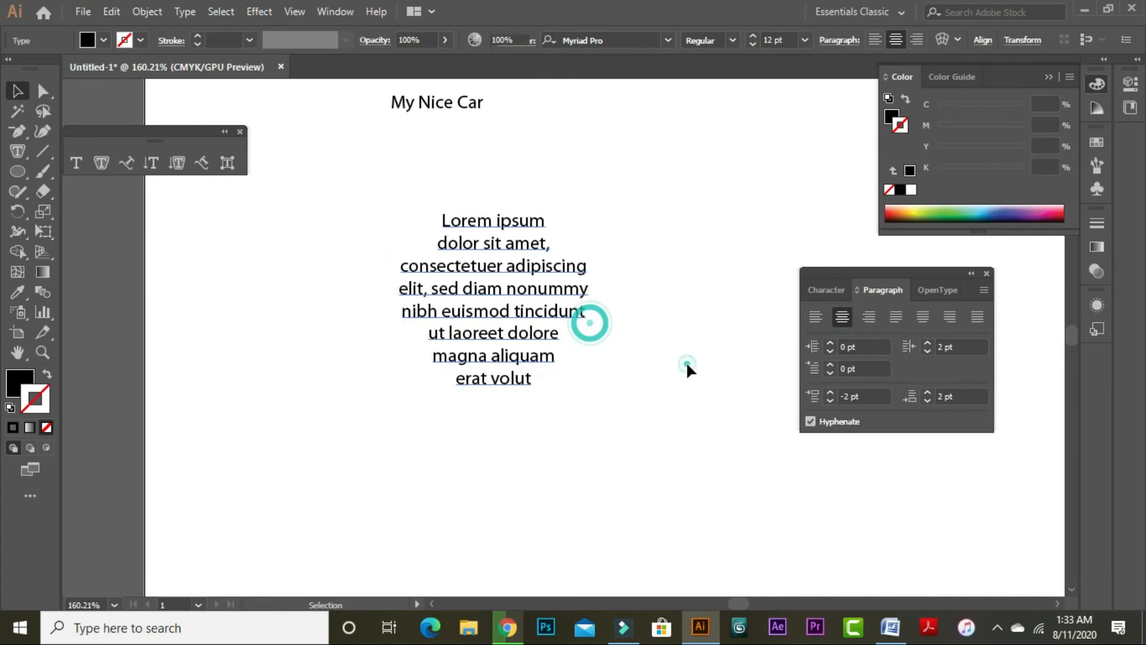
click(553, 330)
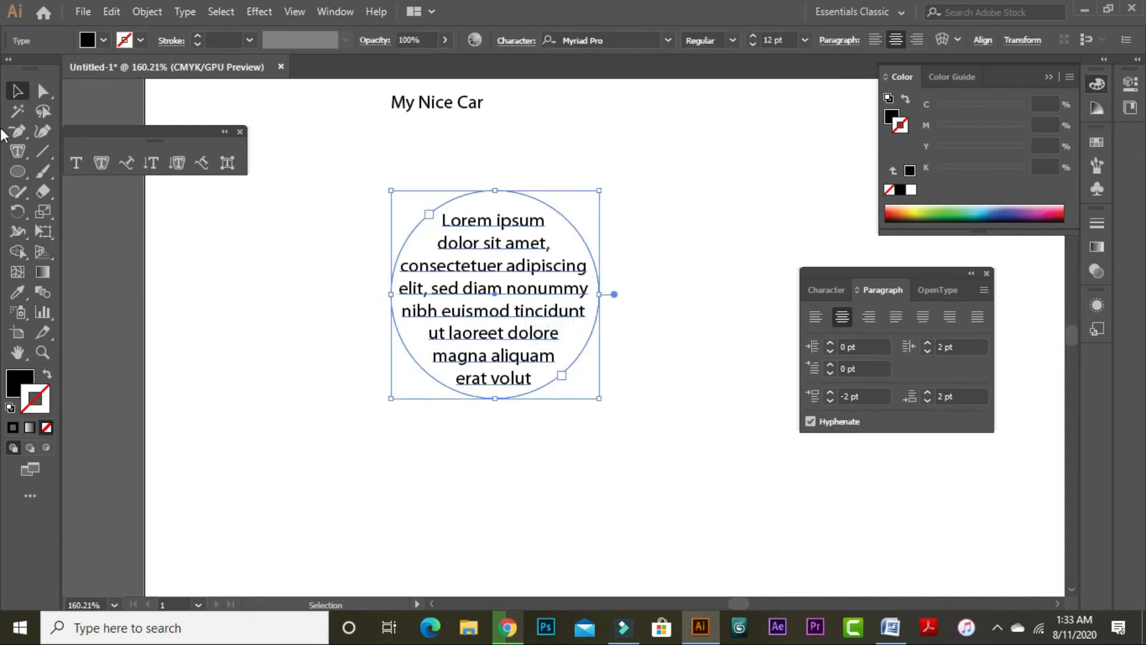
click(977, 317)
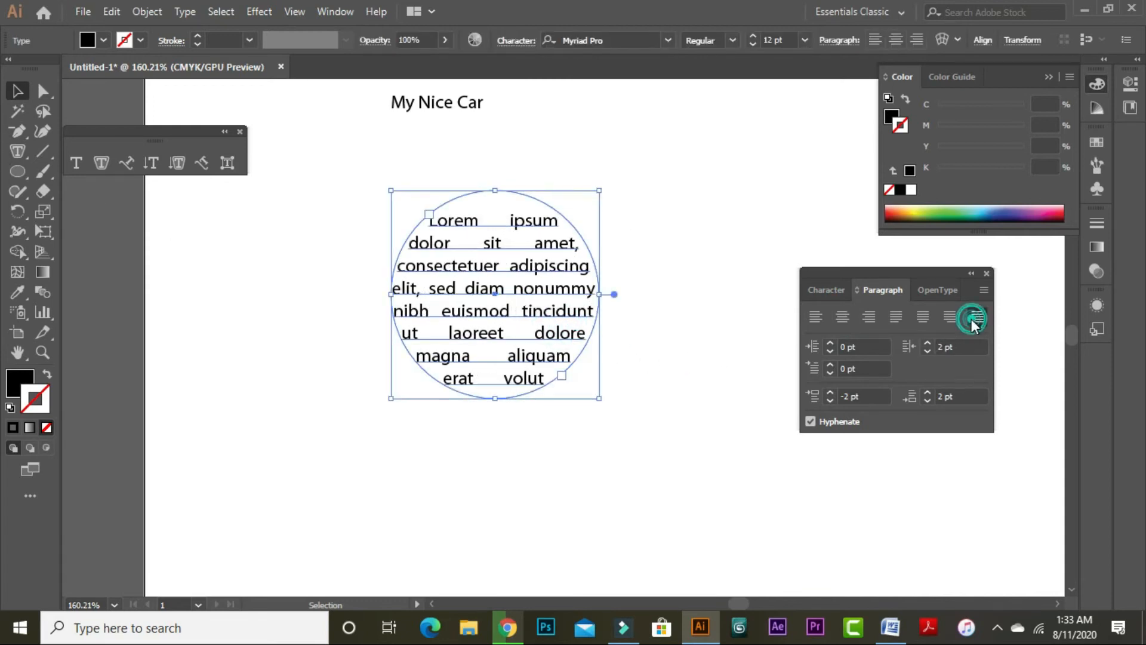
Delete the circular text block from the artboard.
click(767, 345)
click(579, 353)
click(523, 293)
key(Delete)
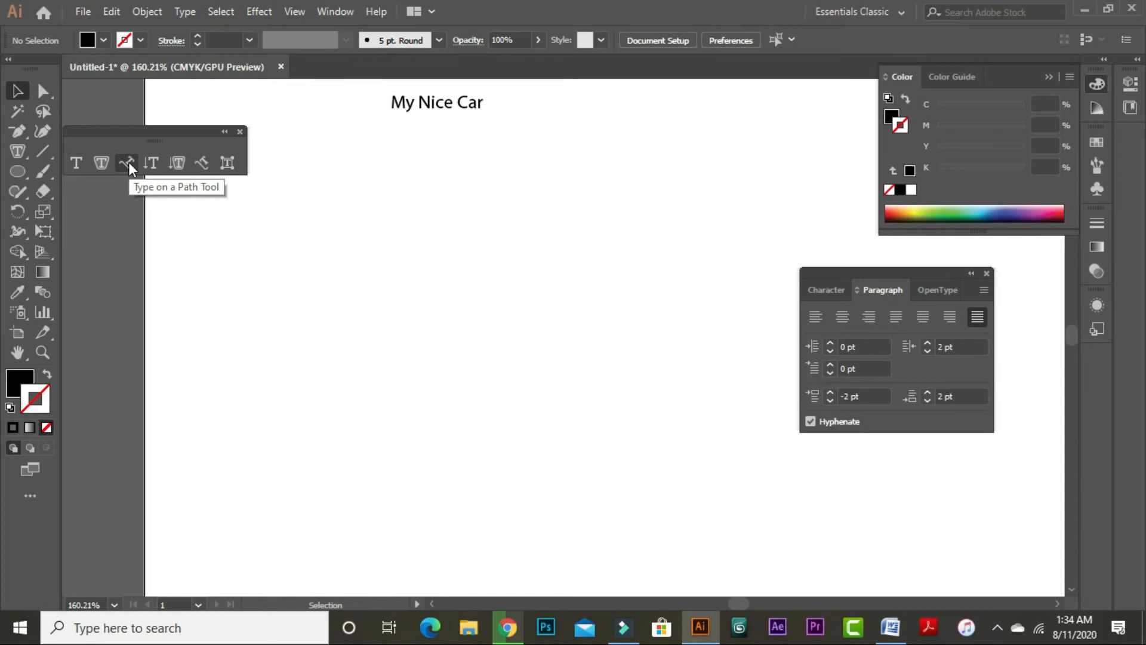
Draw an open S-shaped path with three anchor points across the artboard below the title, using the Pen tool.
click(21, 128)
drag(15, 131, 67, 130)
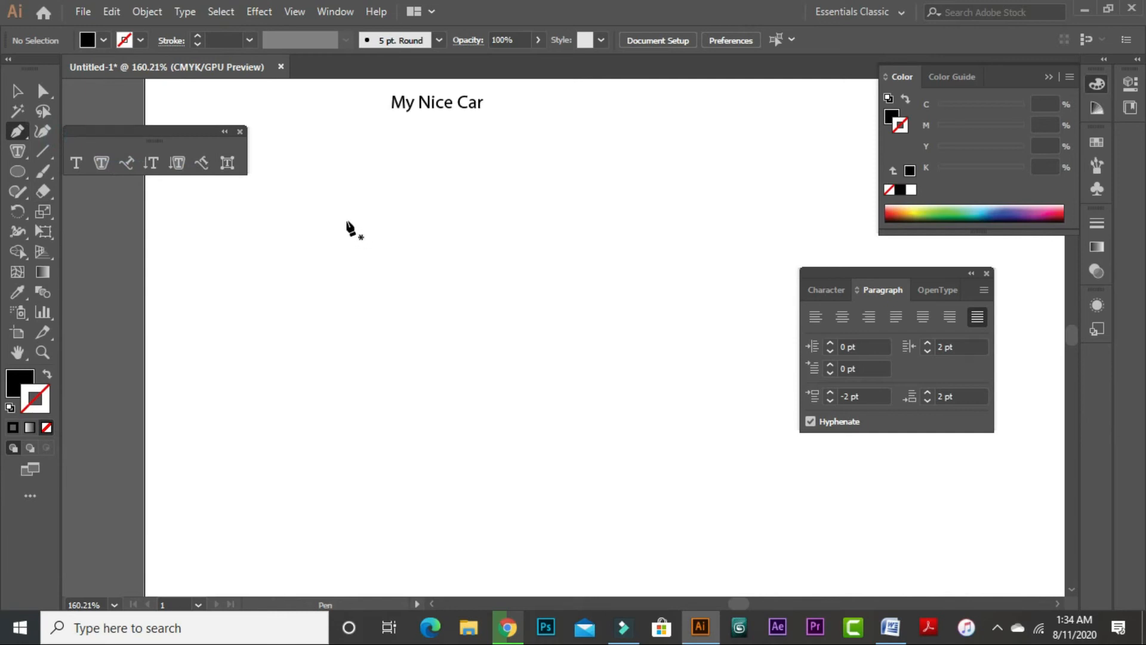
click(319, 223)
click(594, 383)
drag(593, 383, 661, 512)
drag(928, 545, 721, 445)
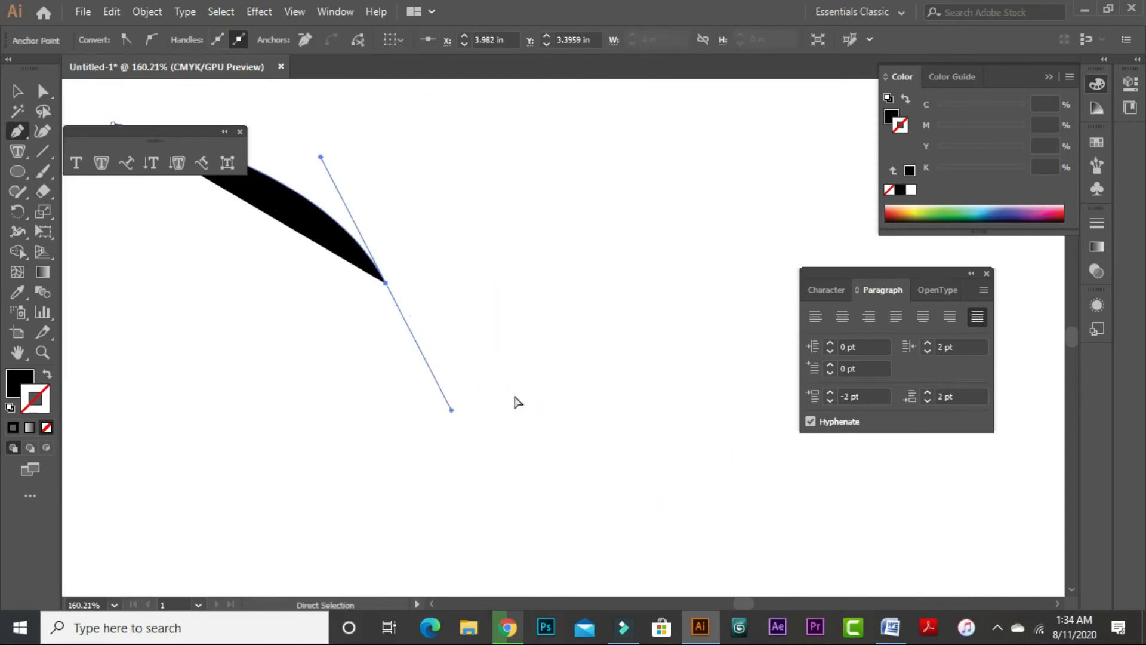
key(ctrl+z)
key(ctrl+1)
drag(655, 367, 434, 285)
drag(581, 361, 592, 418)
drag(868, 459, 956, 401)
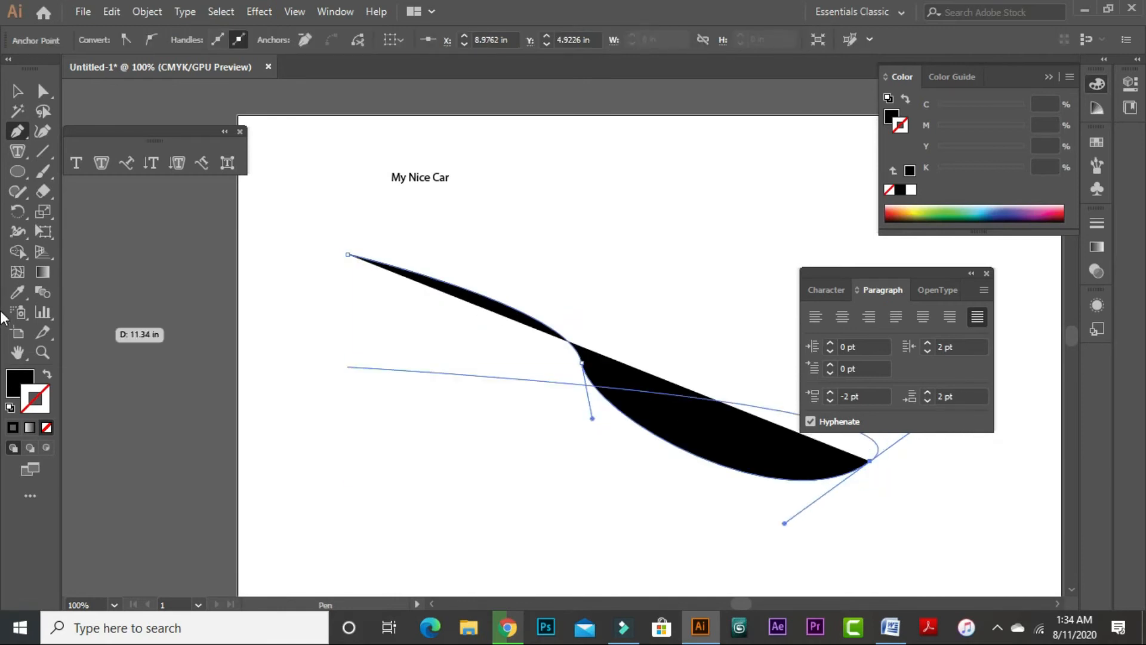
Give the curved path a black stroke and no fill.
click(23, 91)
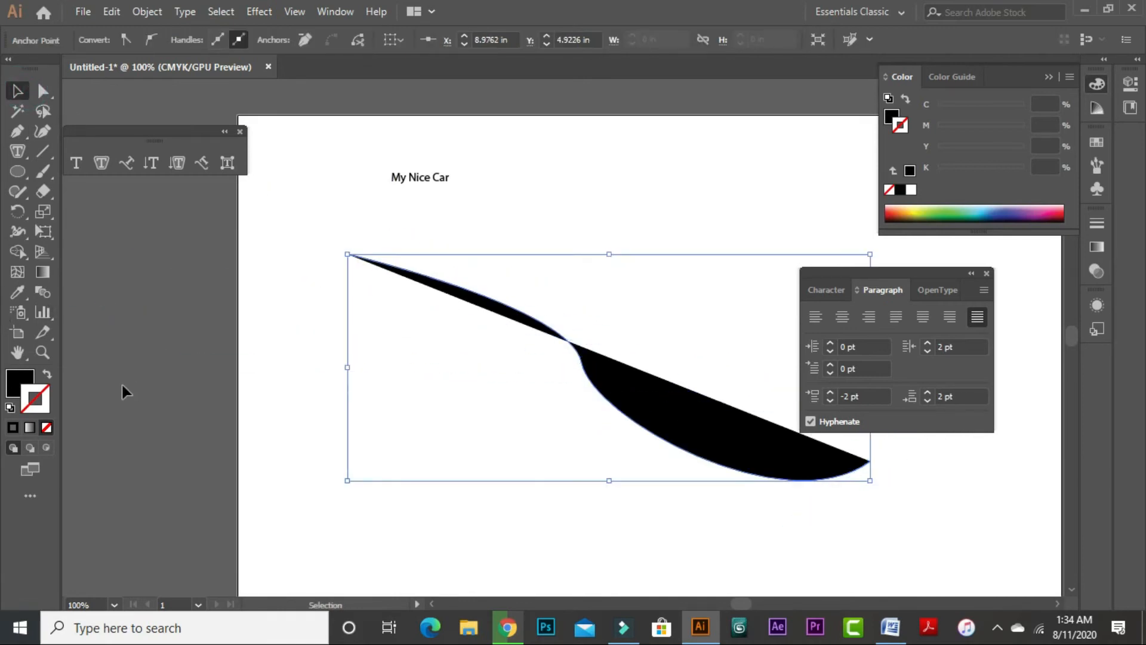
drag(13, 381, 35, 399)
click(46, 428)
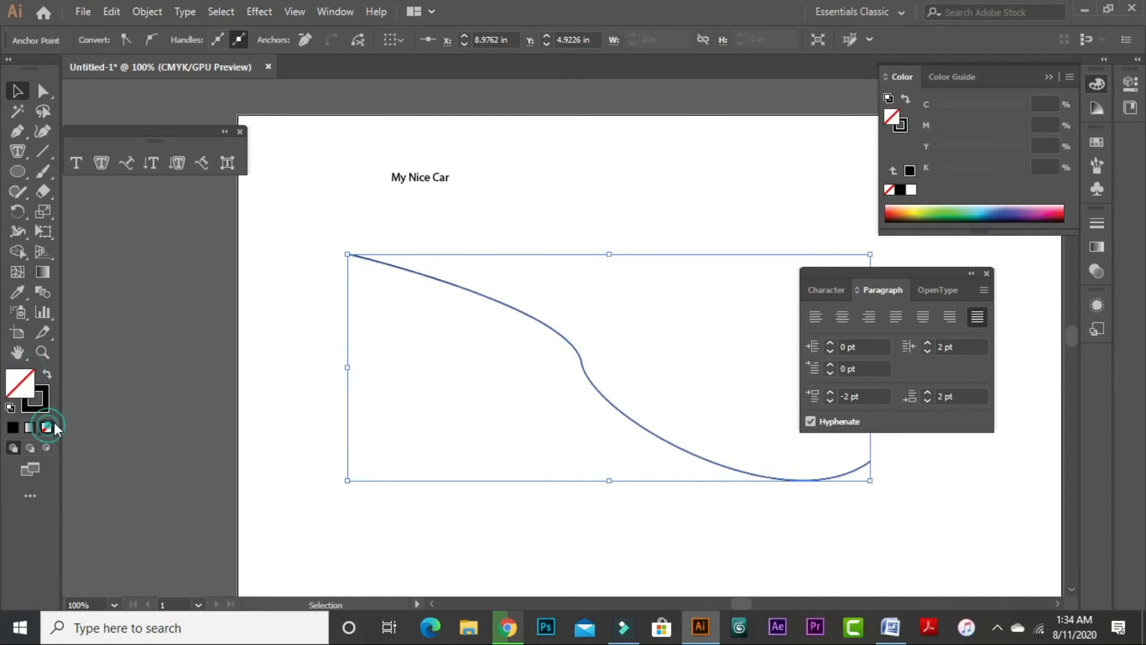
click(613, 445)
Run placeholder lorem ipsum text along the curve from its left end with the Type on a Path tool.
scroll(338, 406, right, 3)
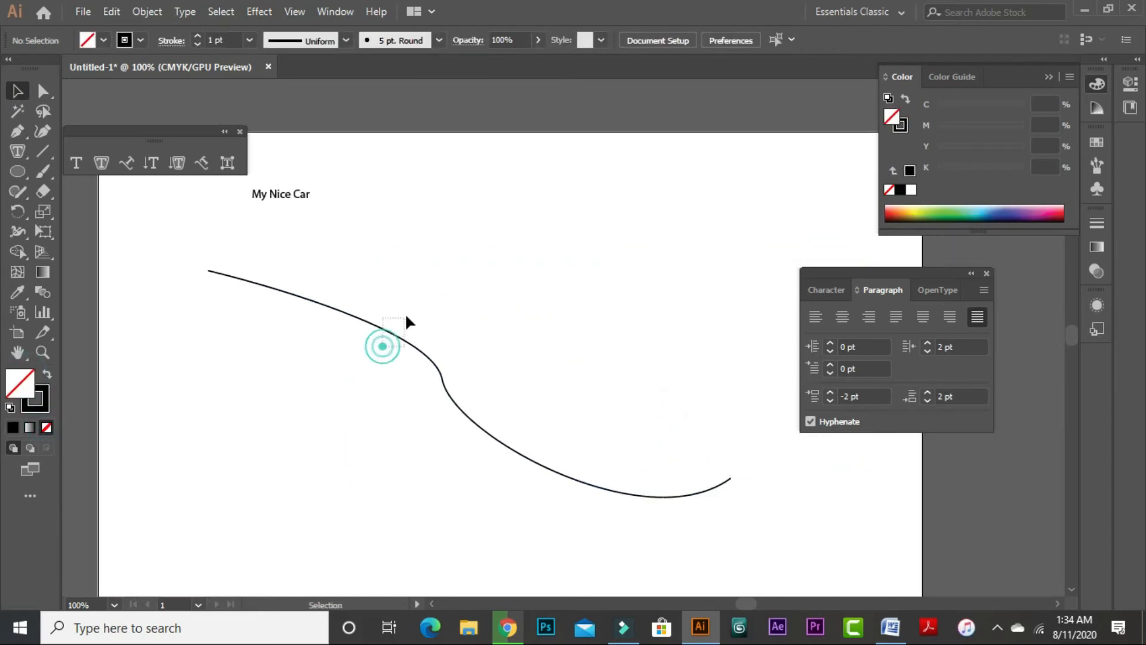
drag(382, 346, 406, 323)
scroll(453, 311, left, 2)
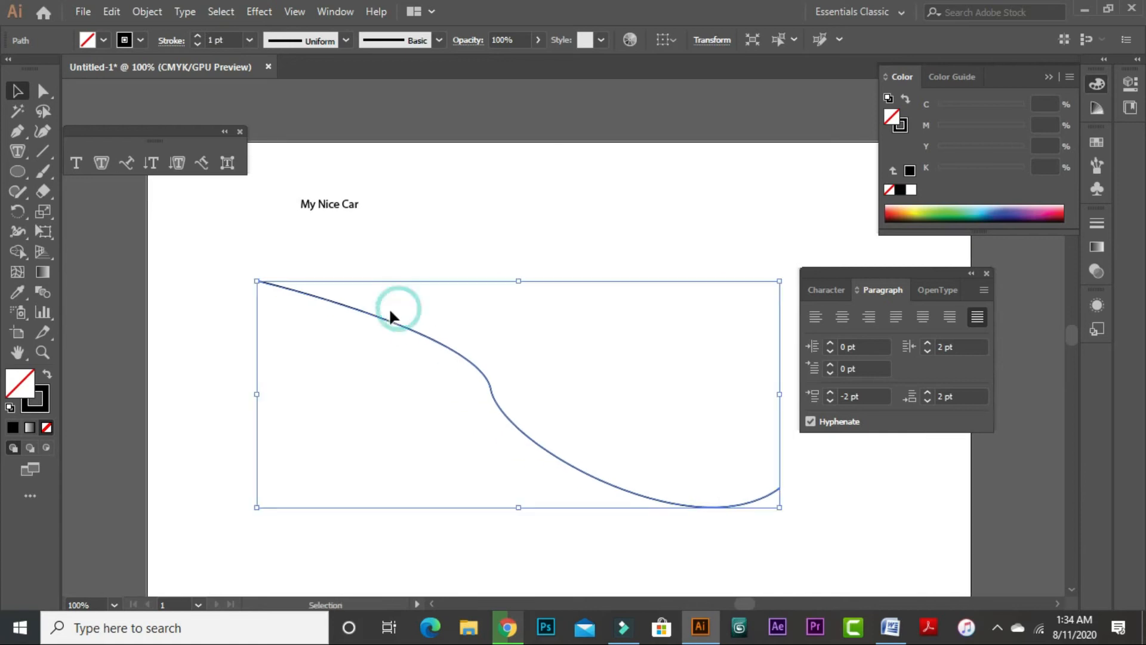
click(125, 163)
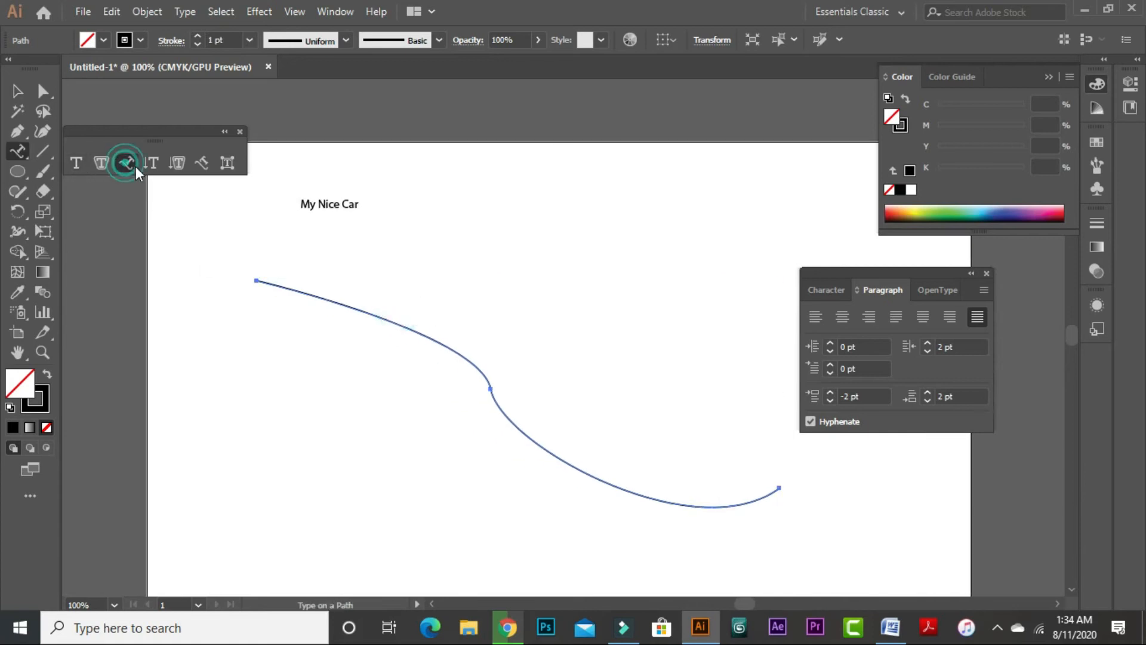
click(255, 280)
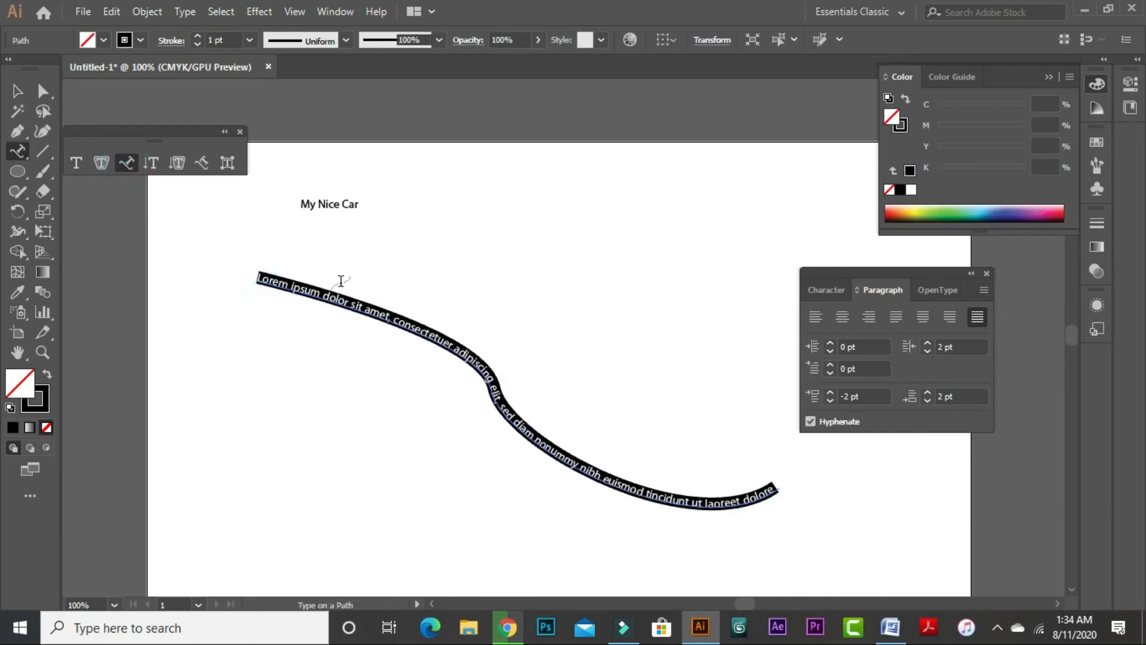
click(18, 91)
Examine how the placeholder text follows the curve and where its start, middle and end brackets sit.
ctrl+click(399, 222)
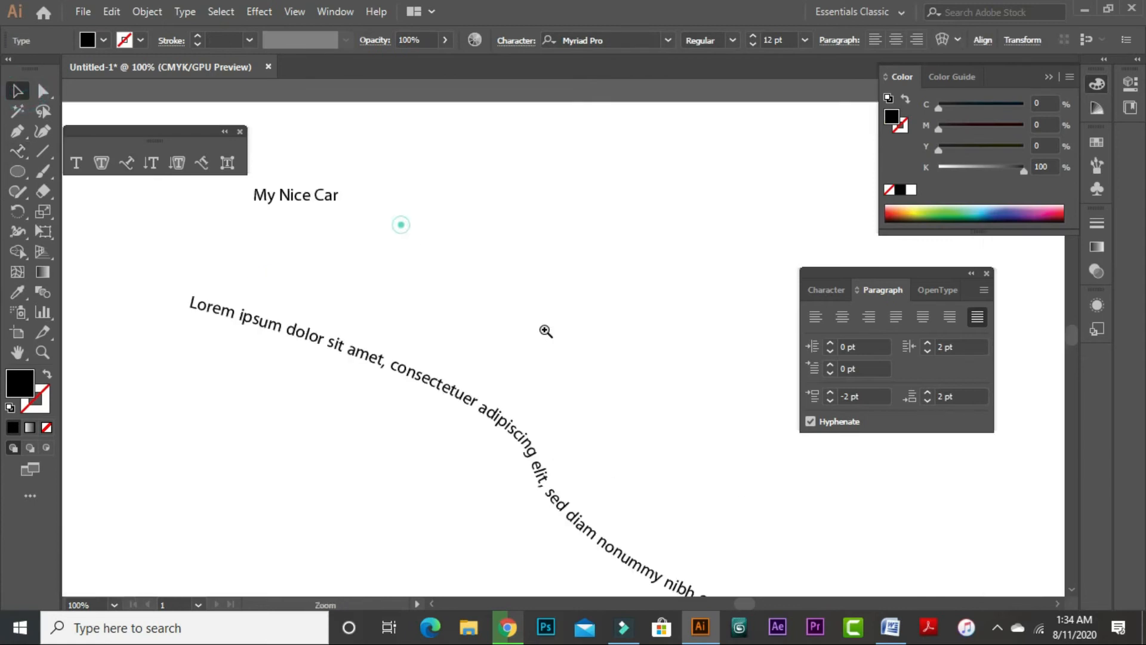
ctrl+click(604, 386)
drag(494, 422, 629, 327)
key(ctrl+minus)
key(ctrl+minus)
key(ctrl+a)
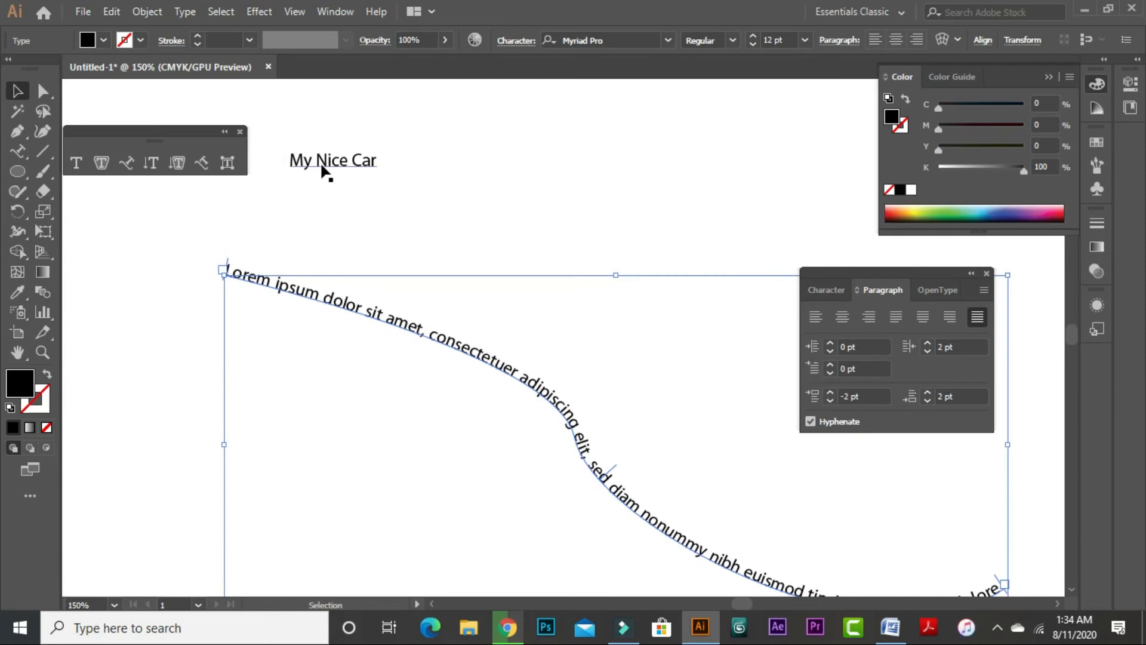
click(561, 274)
drag(644, 417, 586, 421)
click(430, 352)
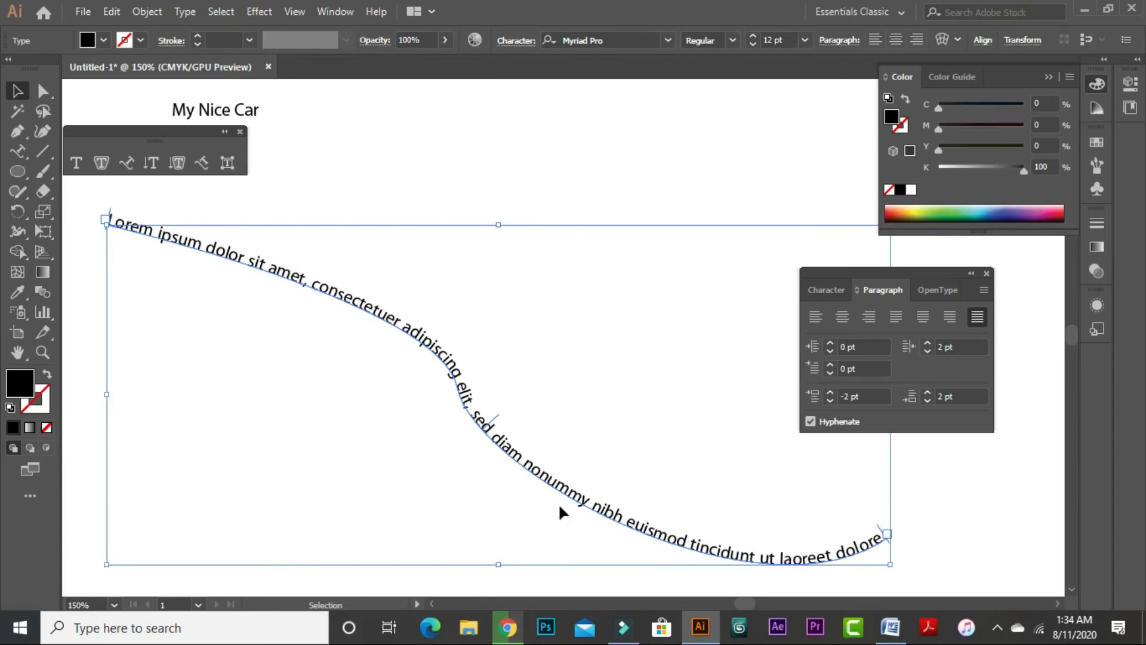
click(900, 540)
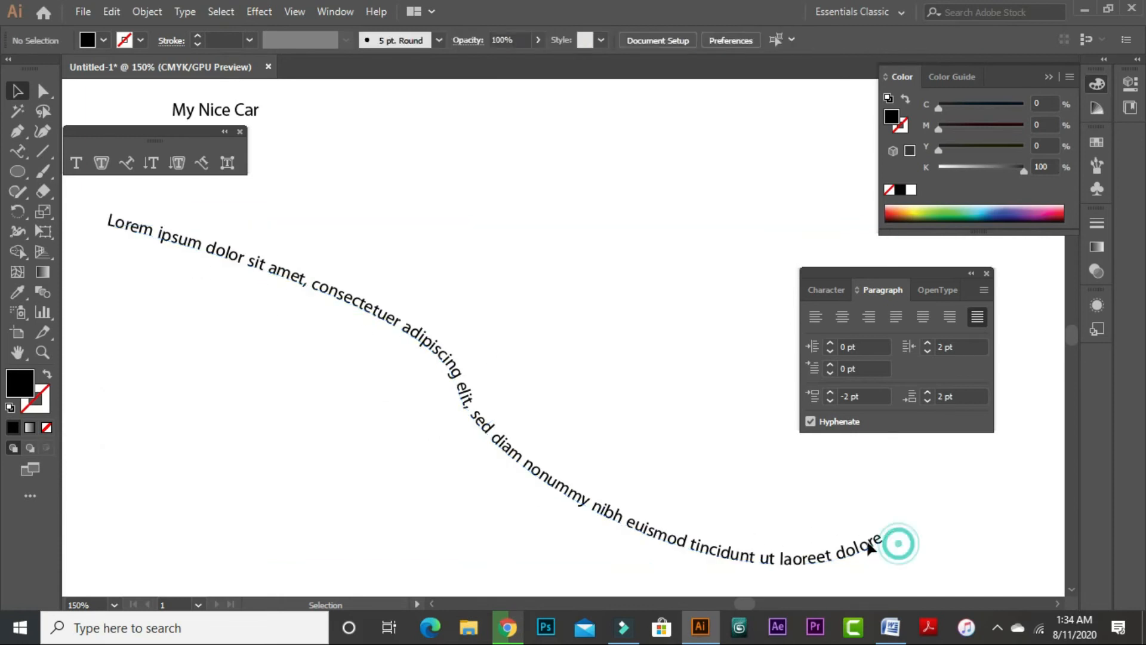
Move the path text's end bracket back to the curve's lowest point and its start bracket inward along the curve.
click(504, 427)
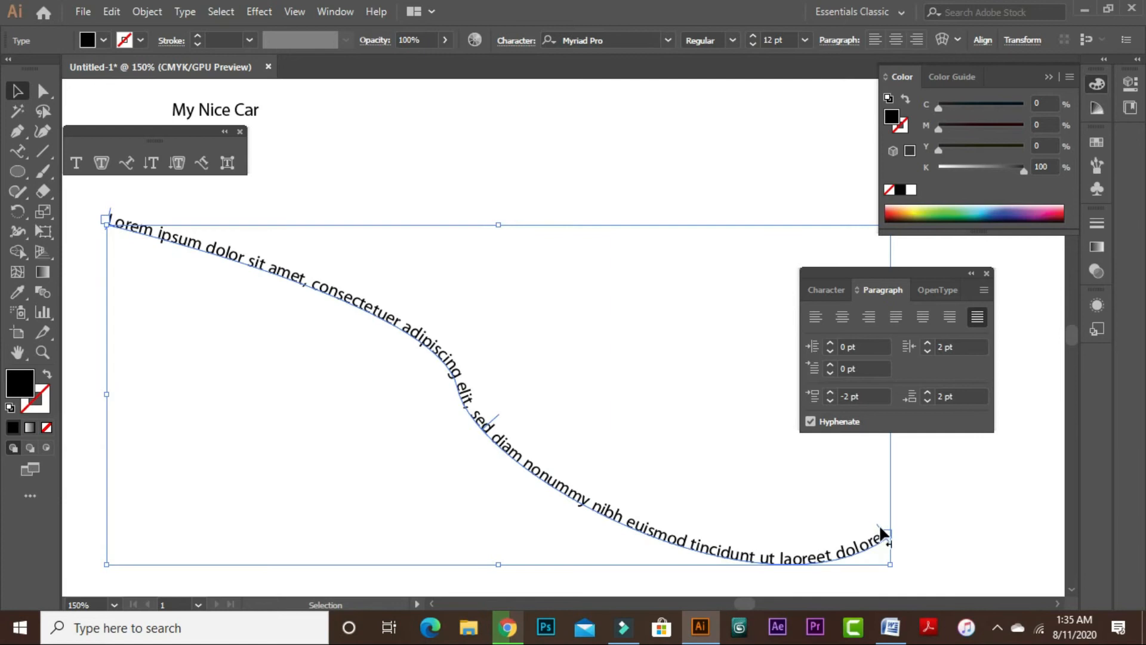
drag(878, 524, 800, 555)
drag(110, 209, 257, 261)
click(657, 409)
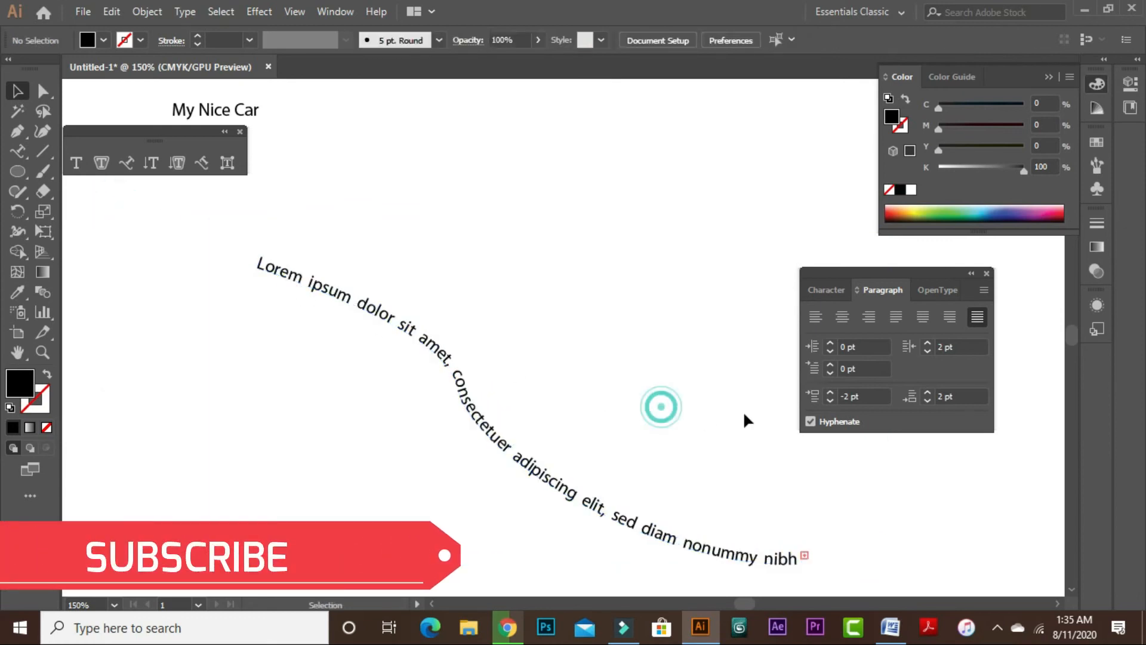
click(443, 366)
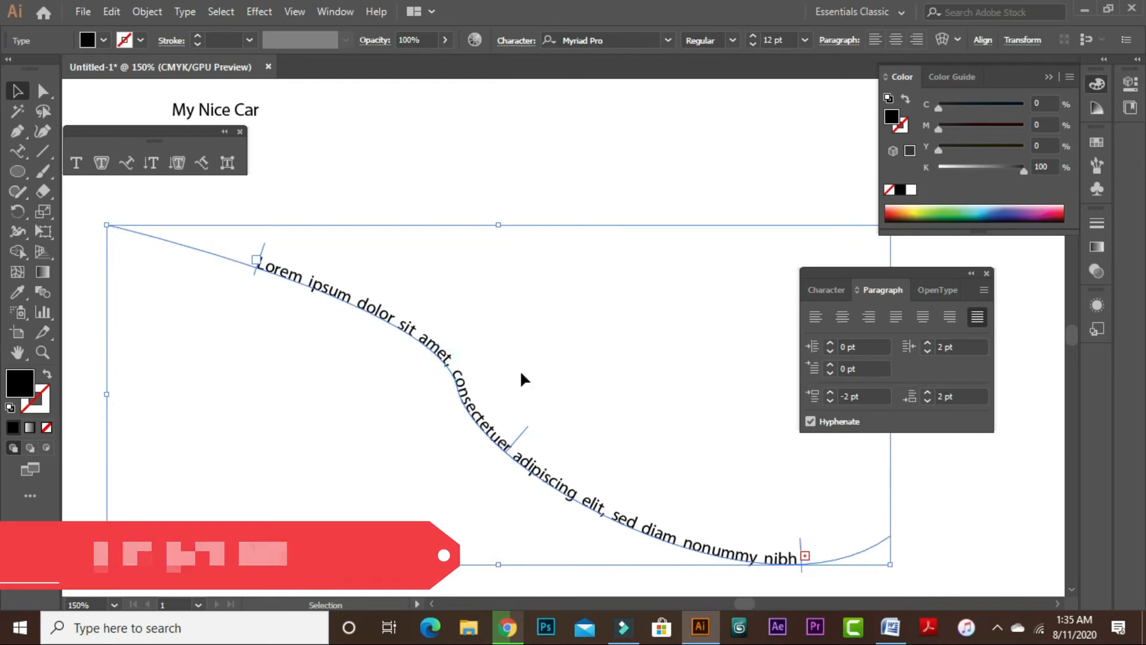
Delete the curved path text and place vertical "Lorem ipsum" placeholder text mid-artboard with the Vertical Type tool.
key(Delete)
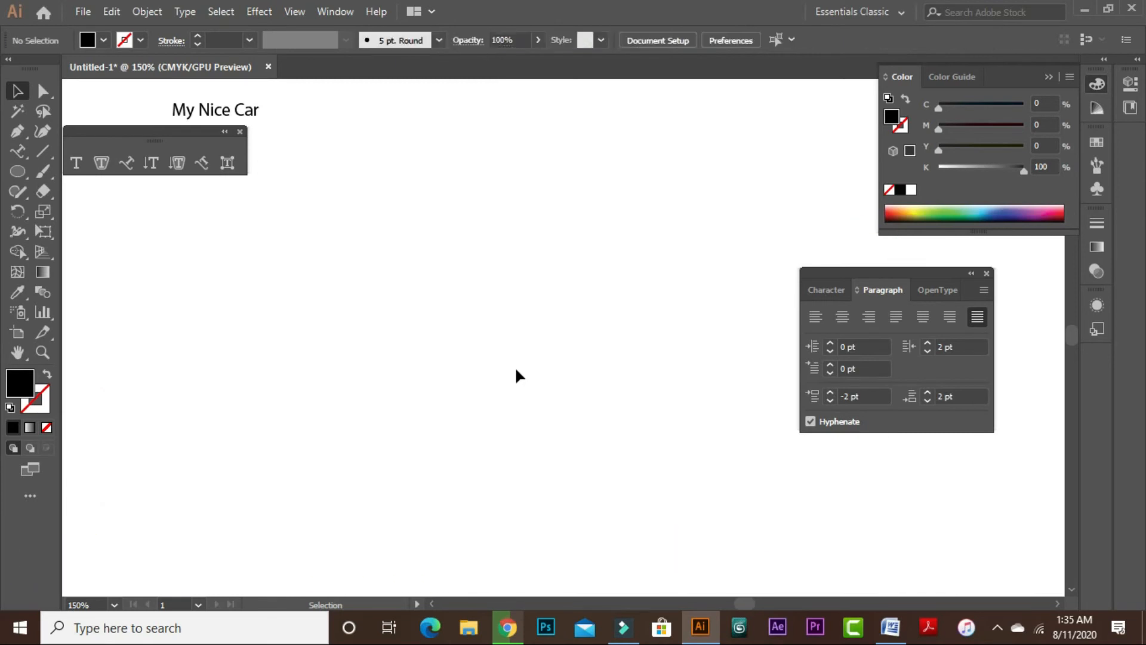
click(147, 166)
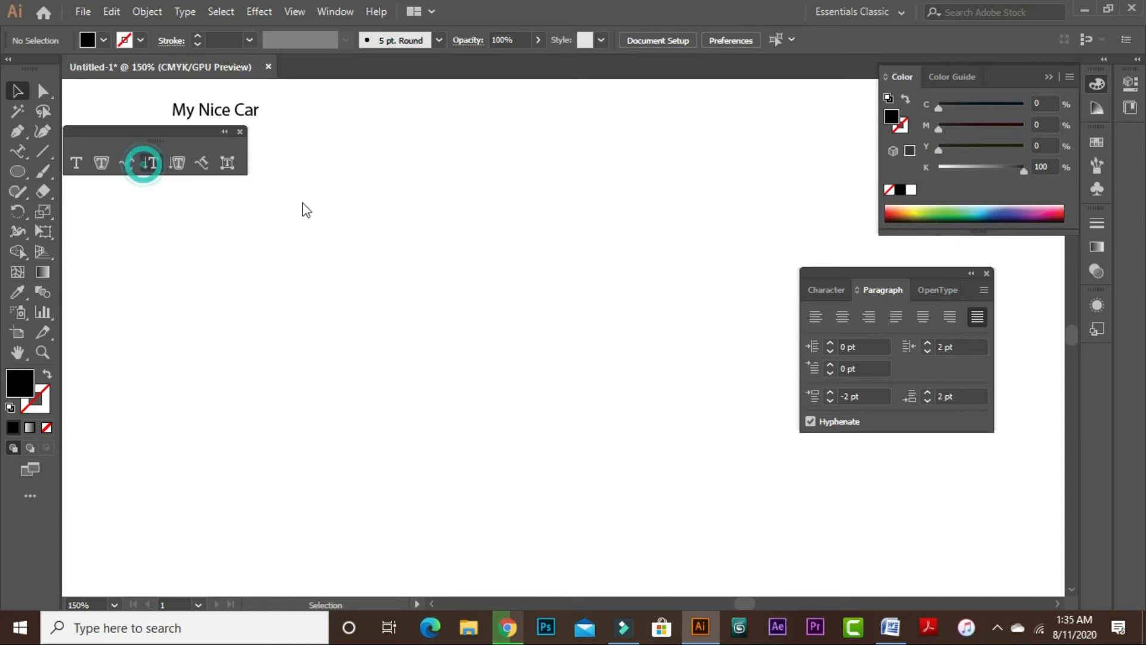
click(407, 229)
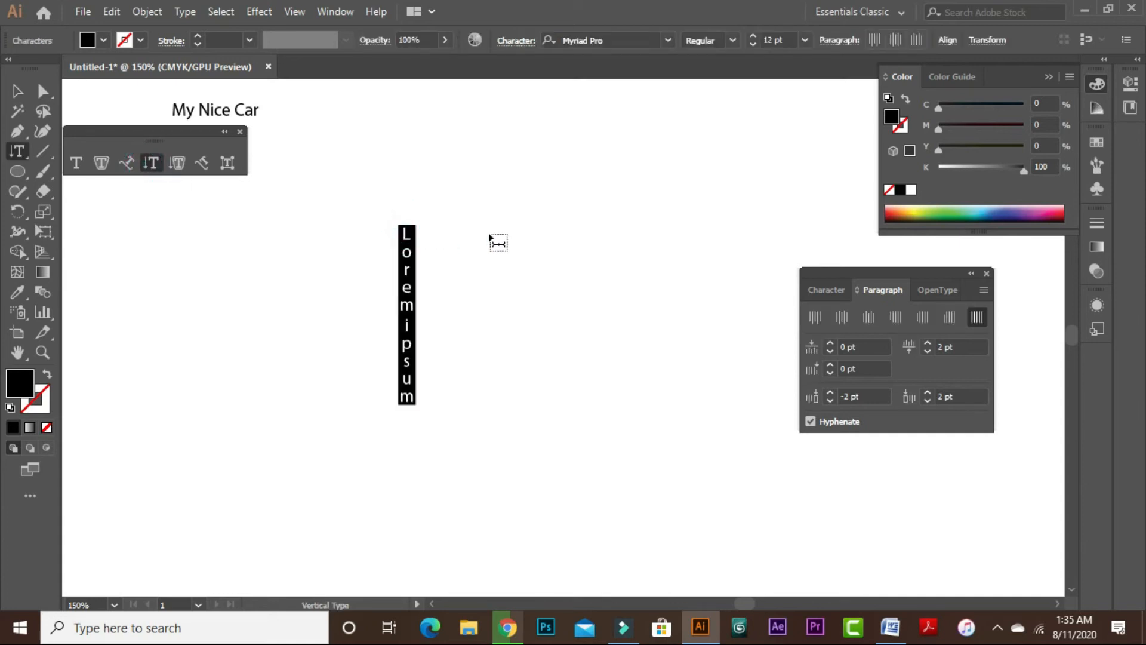
click(17, 91)
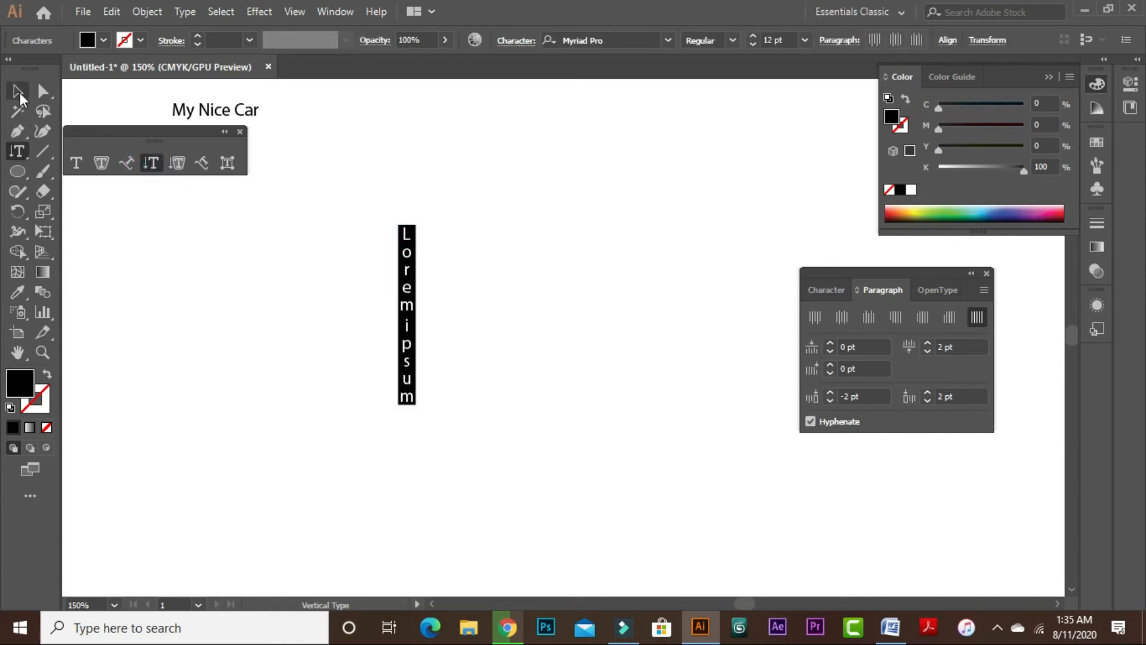
Scale the vertical placeholder text up to about 21 pt and deselect it.
drag(416, 406, 552, 519)
click(537, 414)
click(411, 352)
click(490, 358)
click(410, 270)
click(495, 326)
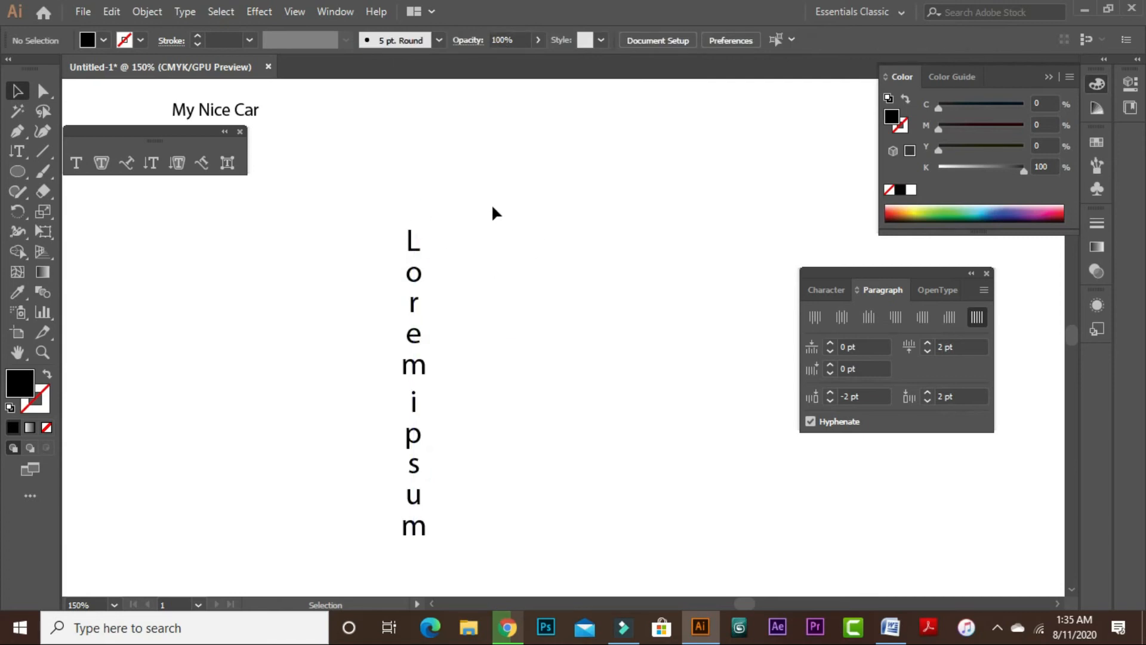
Run the vertical text through the centre, bottom and justified alignments, finishing with top alignment.
click(417, 302)
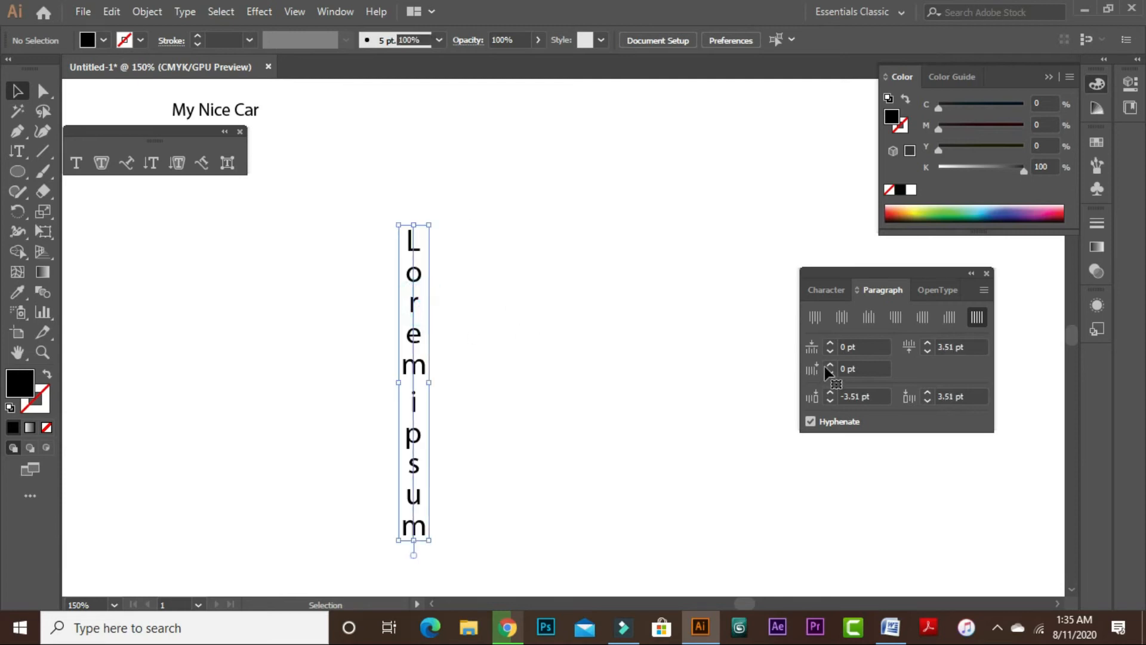
click(842, 313)
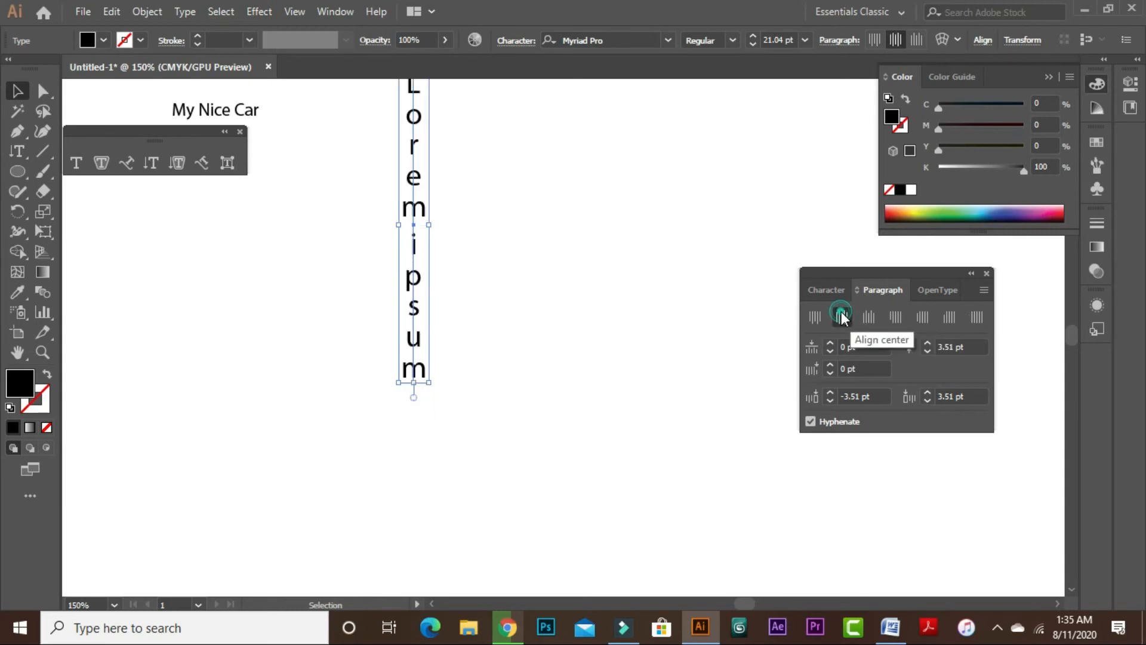
click(870, 316)
click(897, 317)
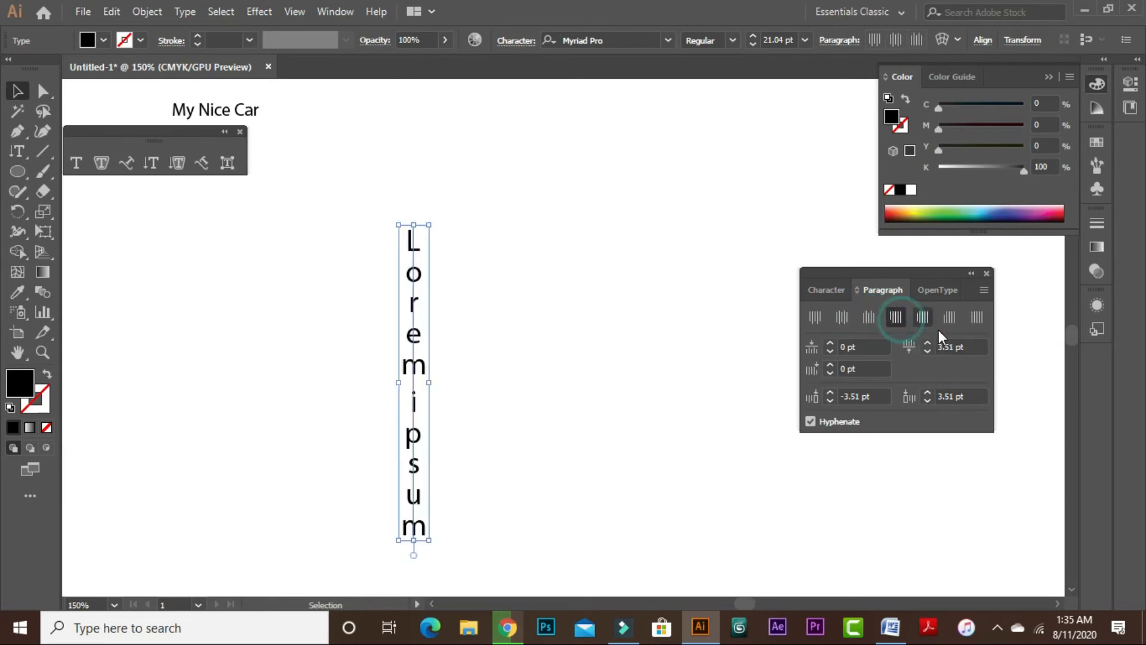
click(977, 316)
click(812, 316)
click(604, 334)
click(410, 299)
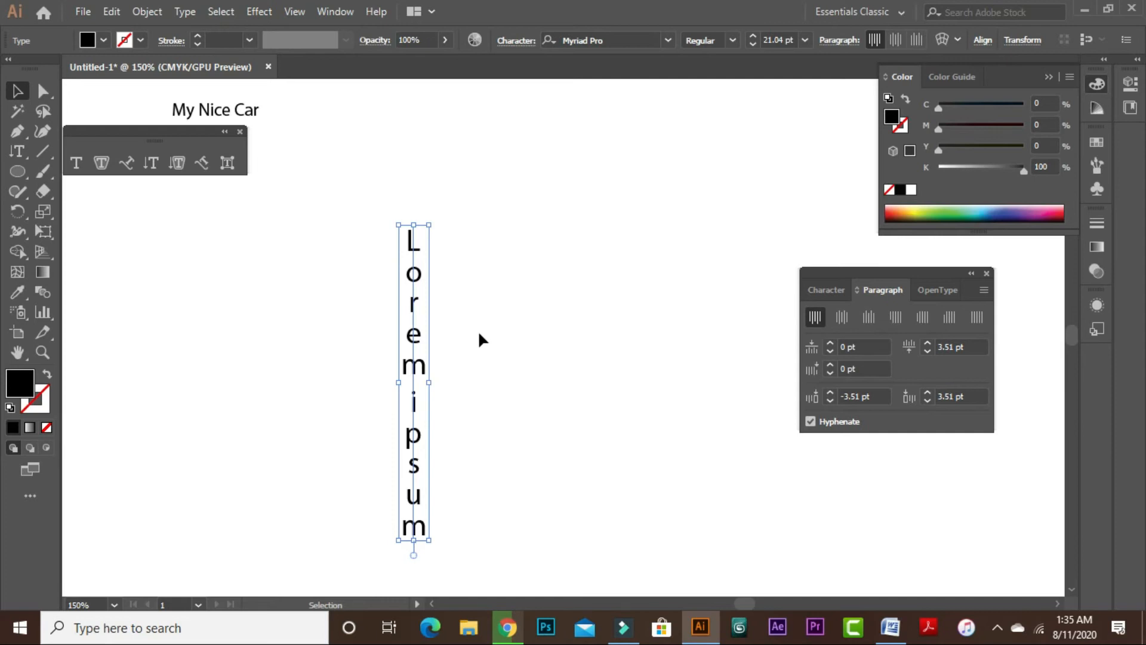
Delete the vertical text and set the drawing colours to no fill with a black stroke.
key(Delete)
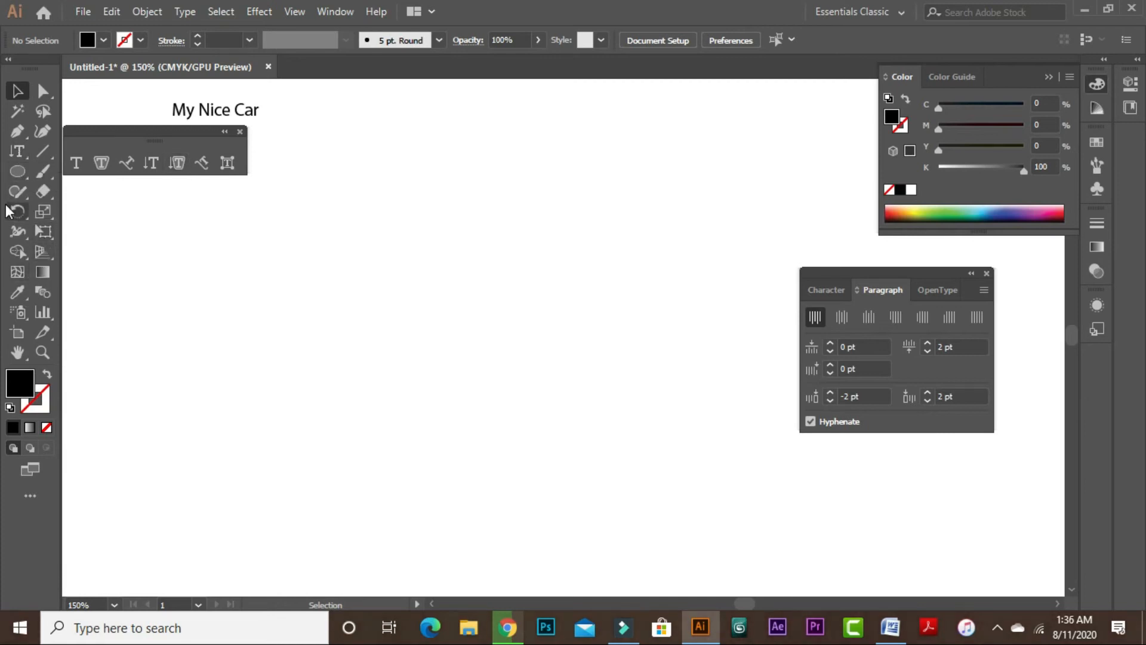
click(23, 381)
click(24, 382)
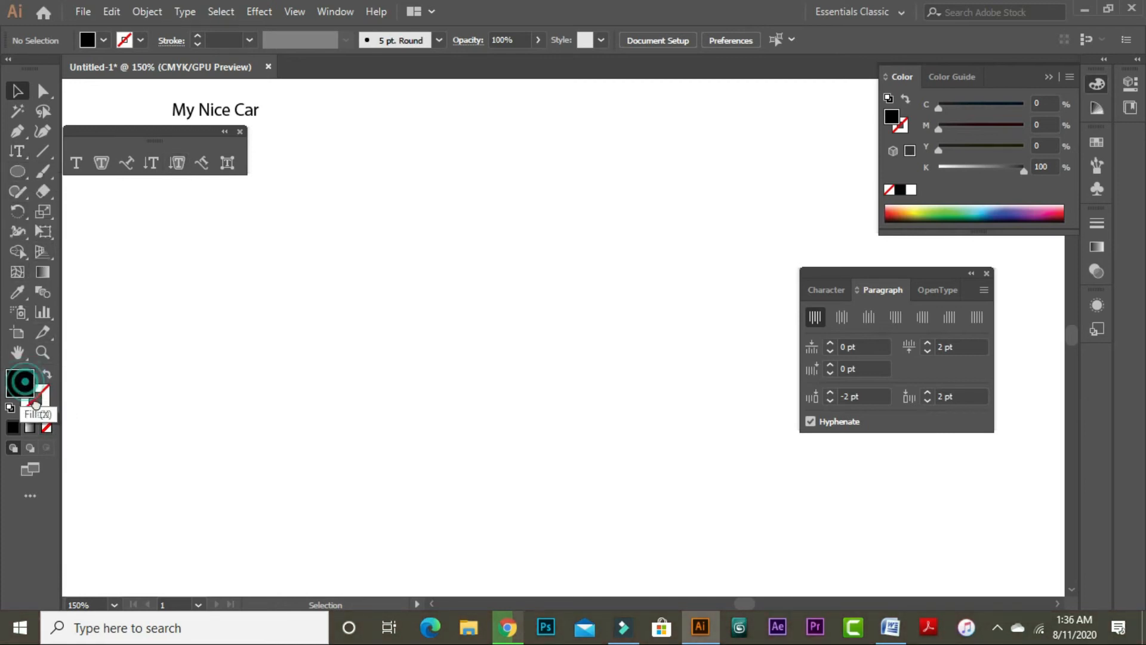
click(46, 427)
click(34, 406)
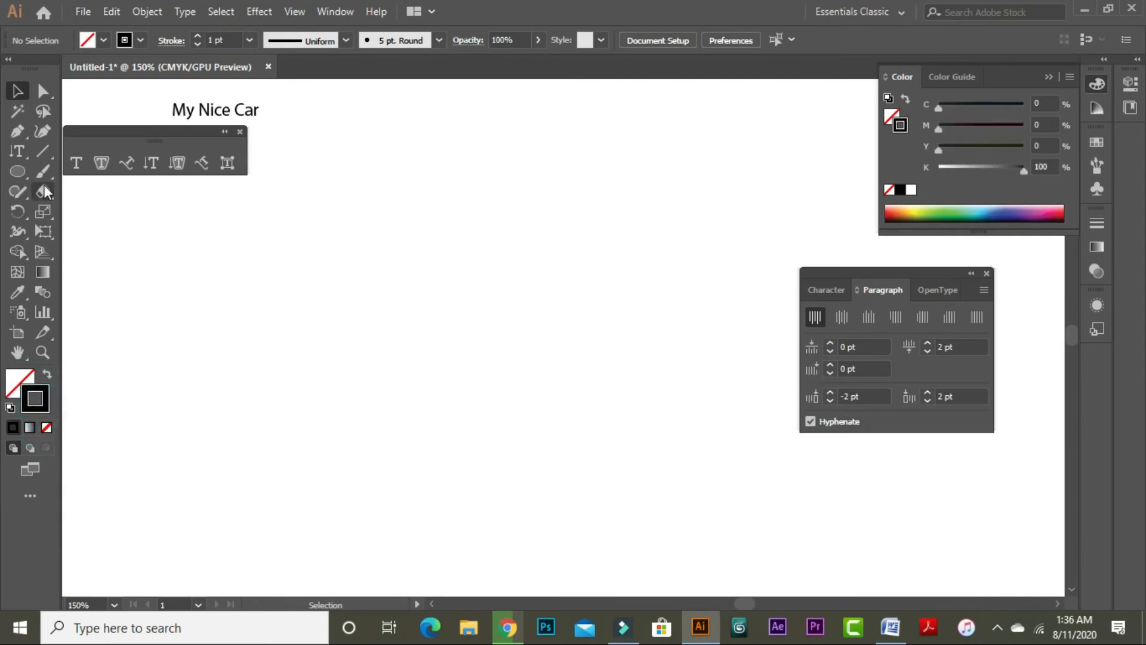
Draw a circle in the upper middle of the artboard and fill it with placeholder text using the Vertical Area Type tool.
click(18, 172)
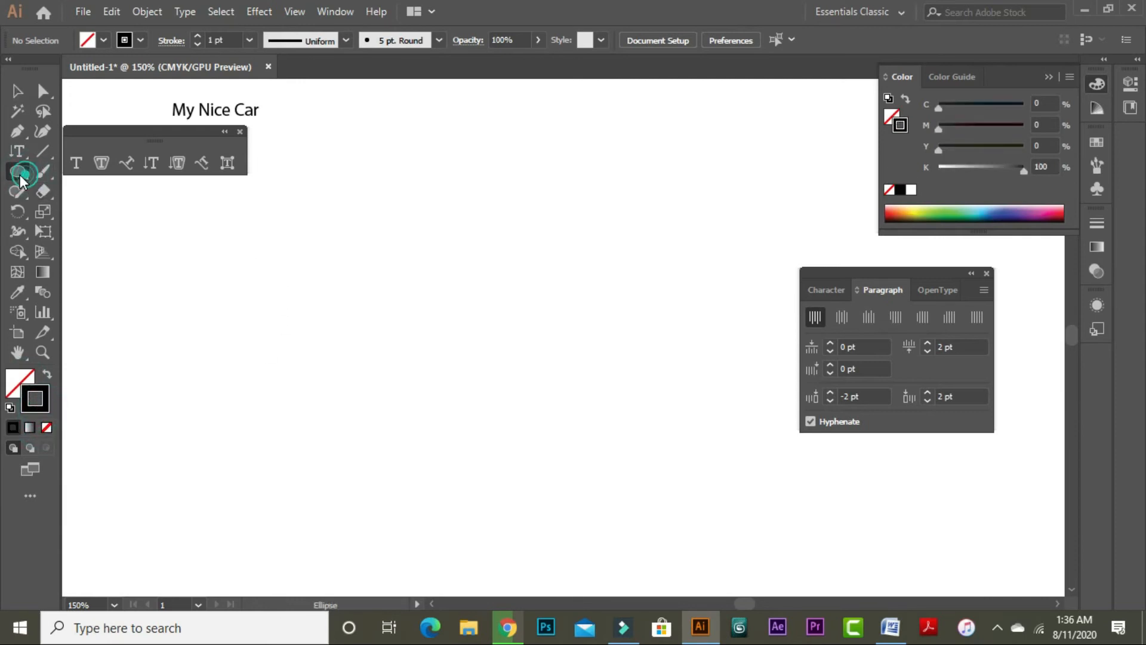
drag(422, 285, 529, 348)
click(177, 162)
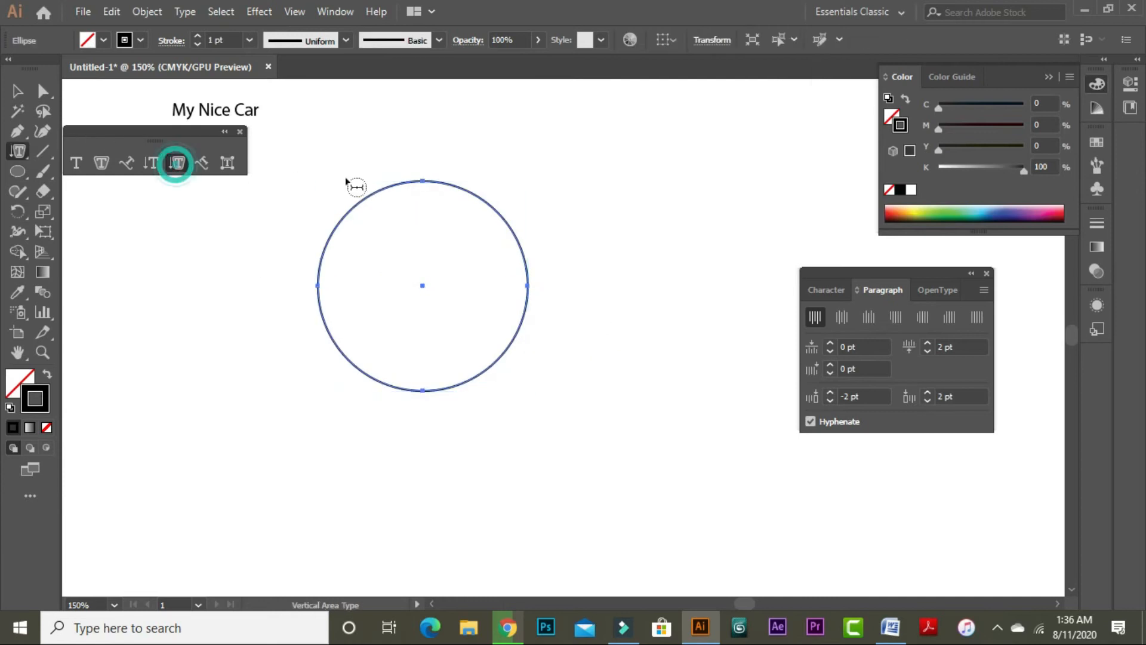
click(407, 182)
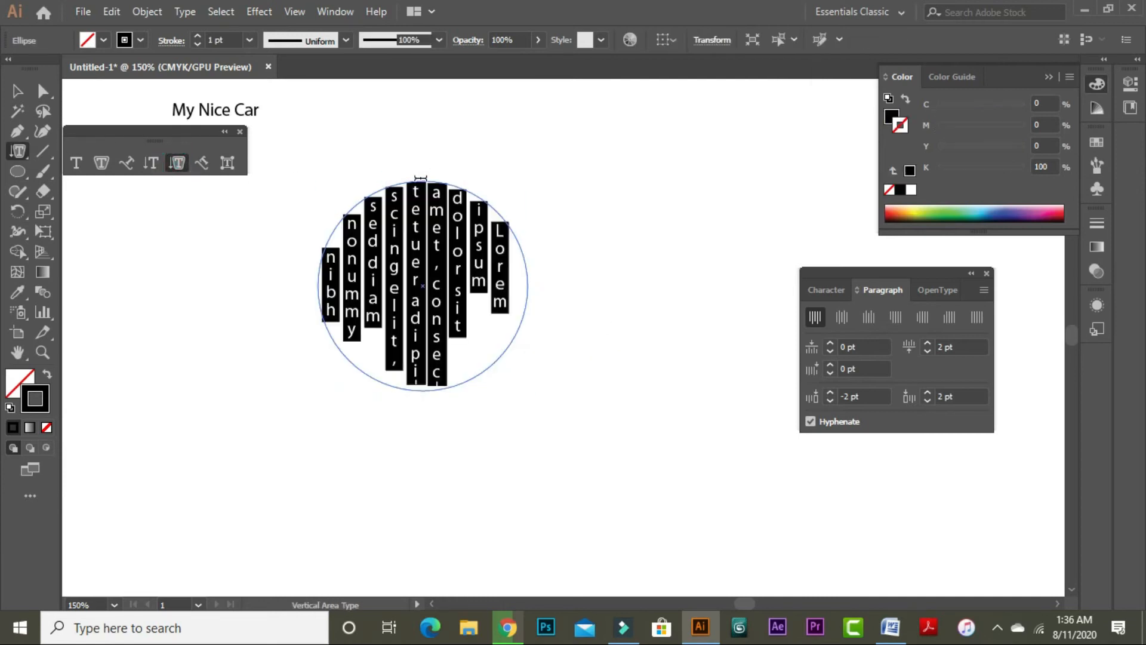
click(17, 90)
click(617, 185)
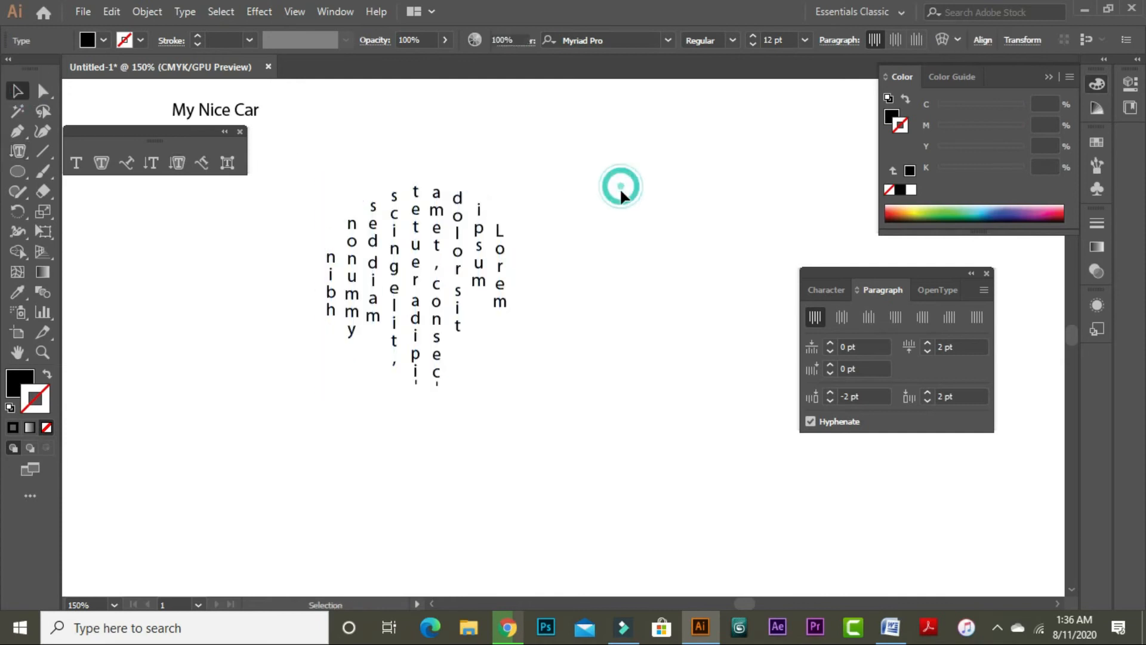
click(395, 241)
click(601, 280)
click(451, 277)
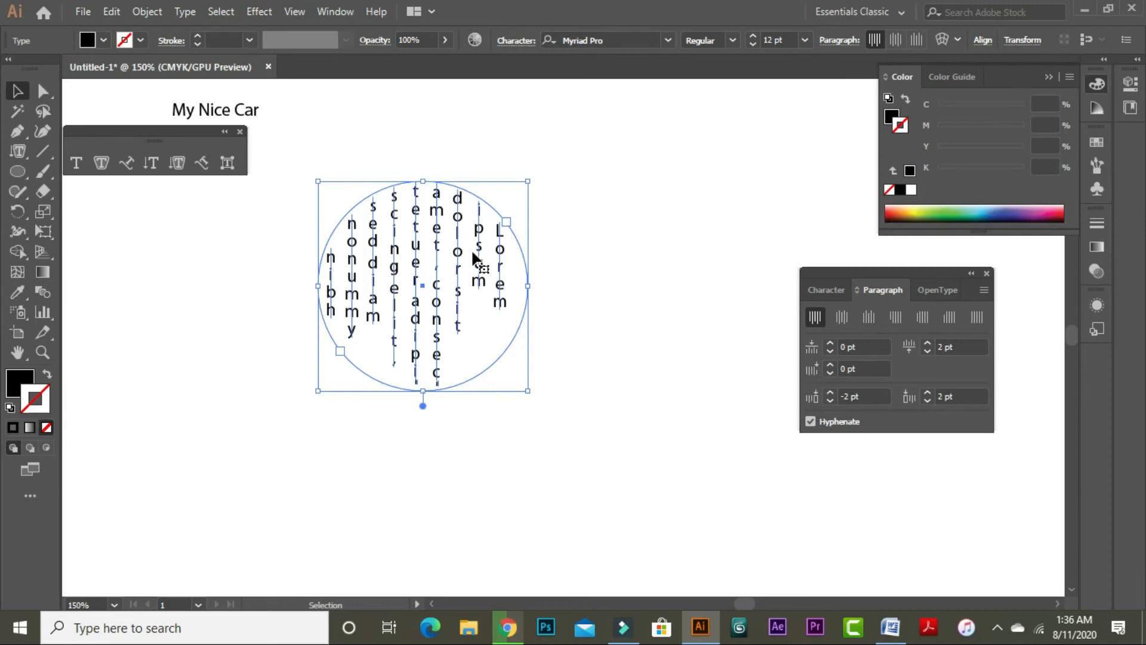
Replace the vertical area text with a new circle that has no fill and a black stroke.
key(Delete)
click(17, 171)
drag(439, 288, 532, 355)
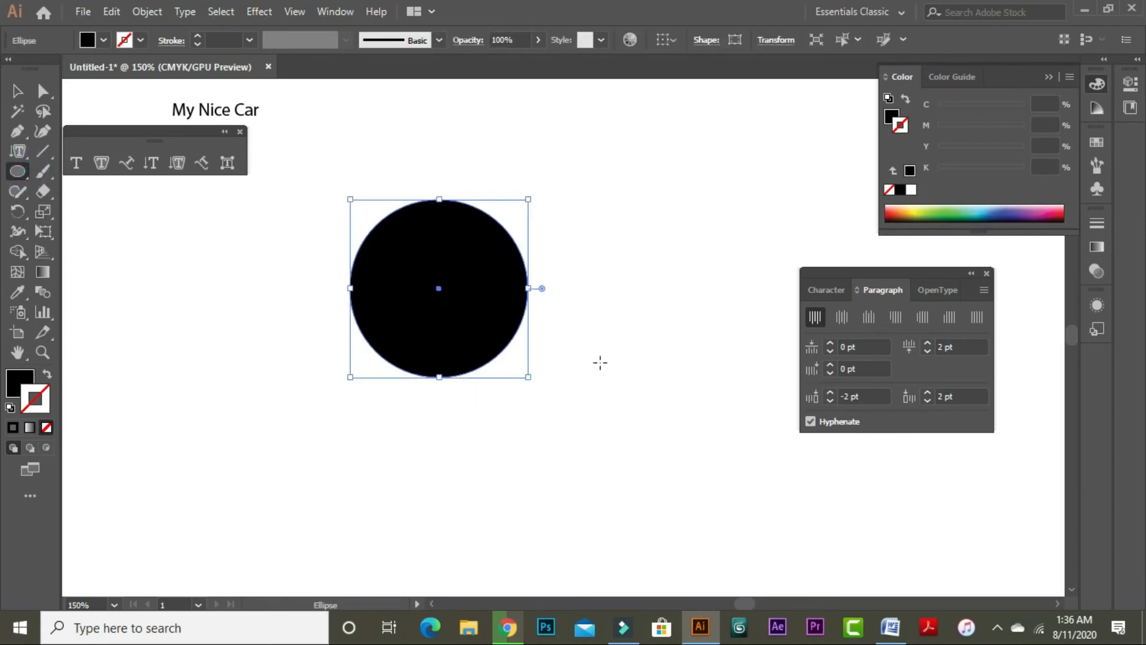
drag(19, 382, 34, 398)
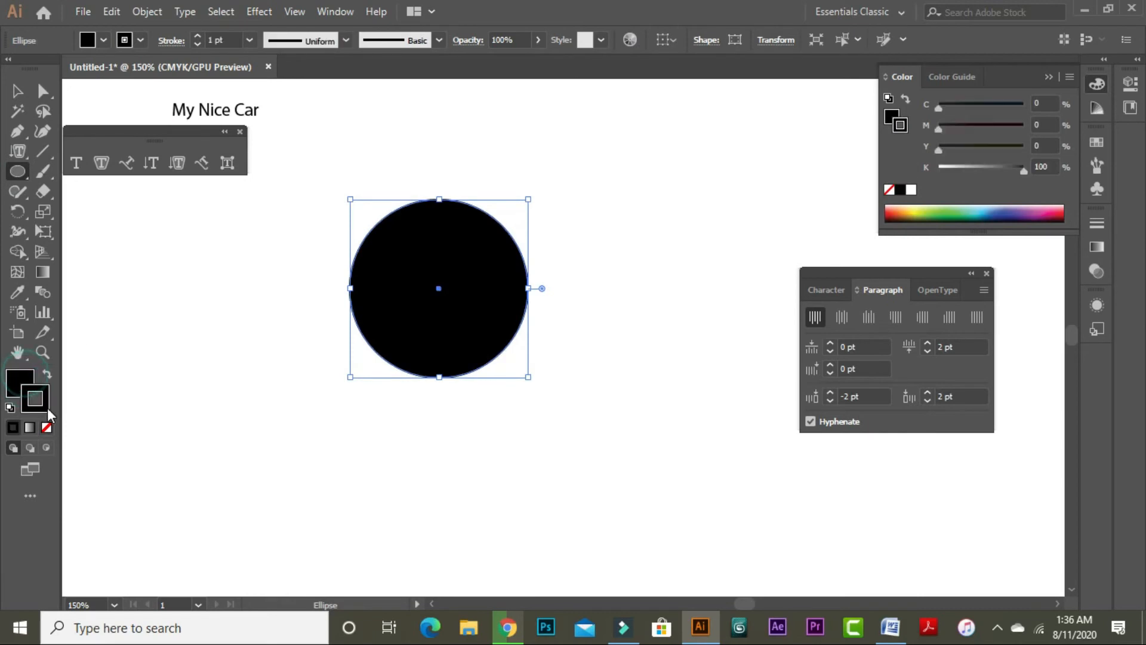
click(46, 428)
click(35, 399)
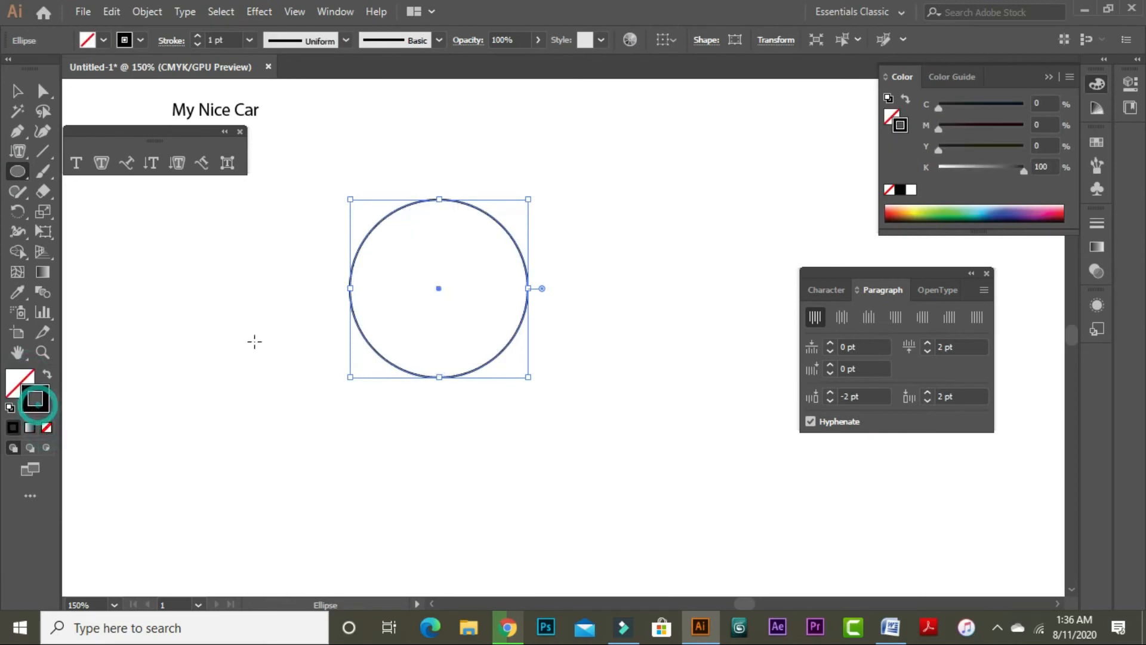
Run placeholder text around the circle from its top with the Type on a Path tool.
click(126, 163)
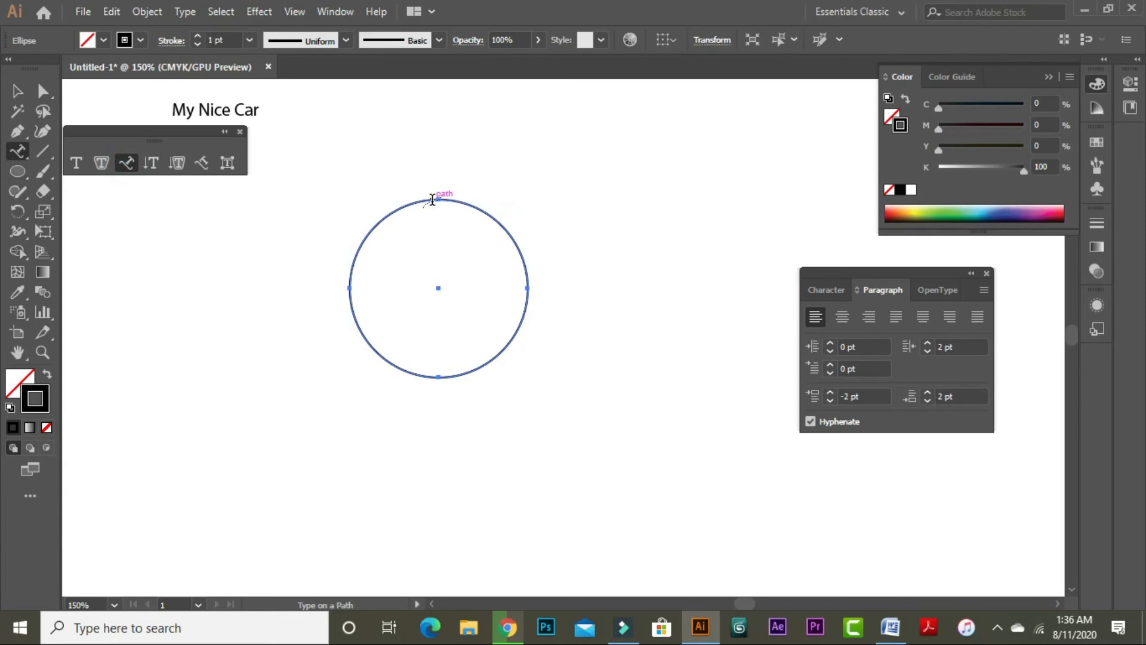
click(432, 199)
click(18, 91)
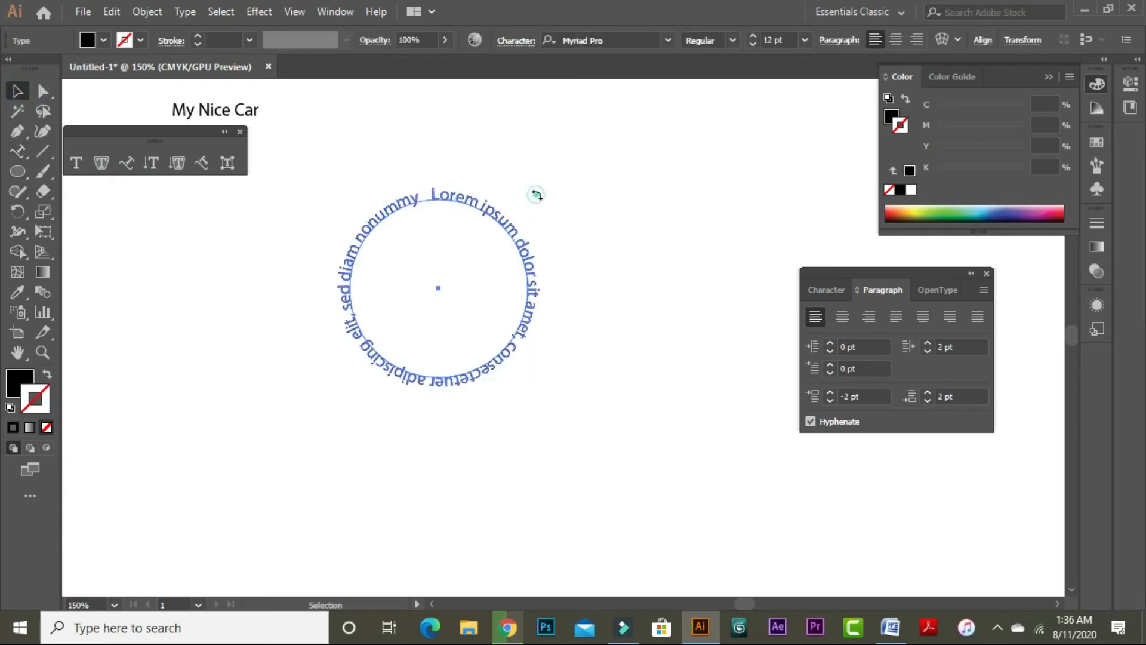
Move the circular text's end bracket just clockwise of the circle's top and set the start bracket right beside it.
scroll(426, 186, up, 4)
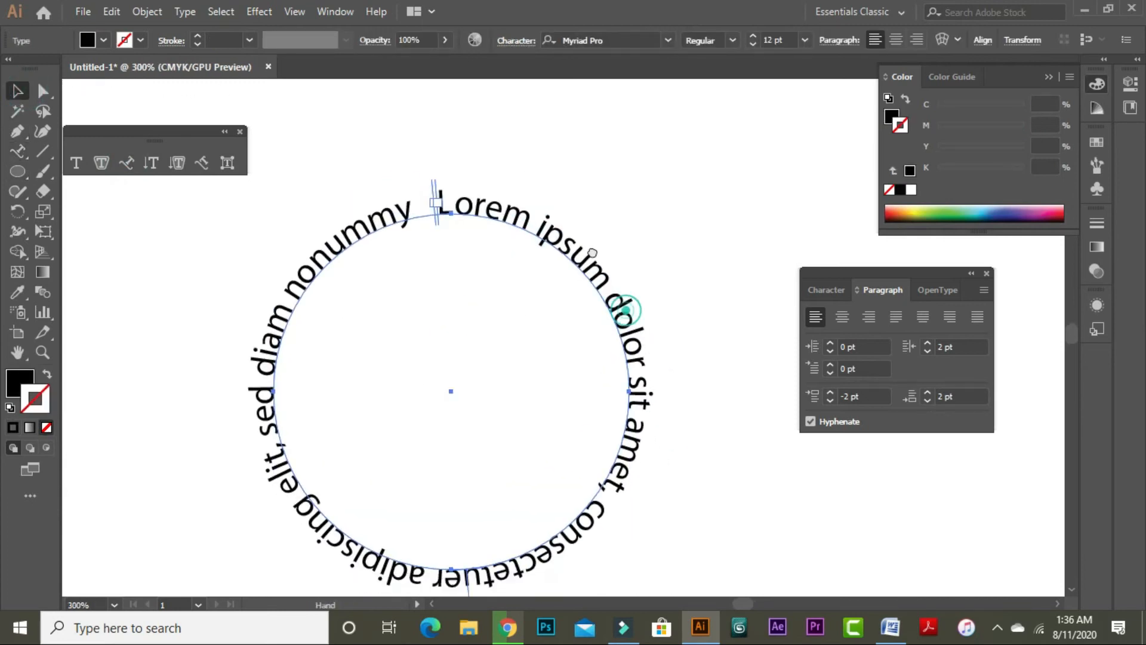
drag(424, 156, 564, 222)
drag(420, 155, 470, 174)
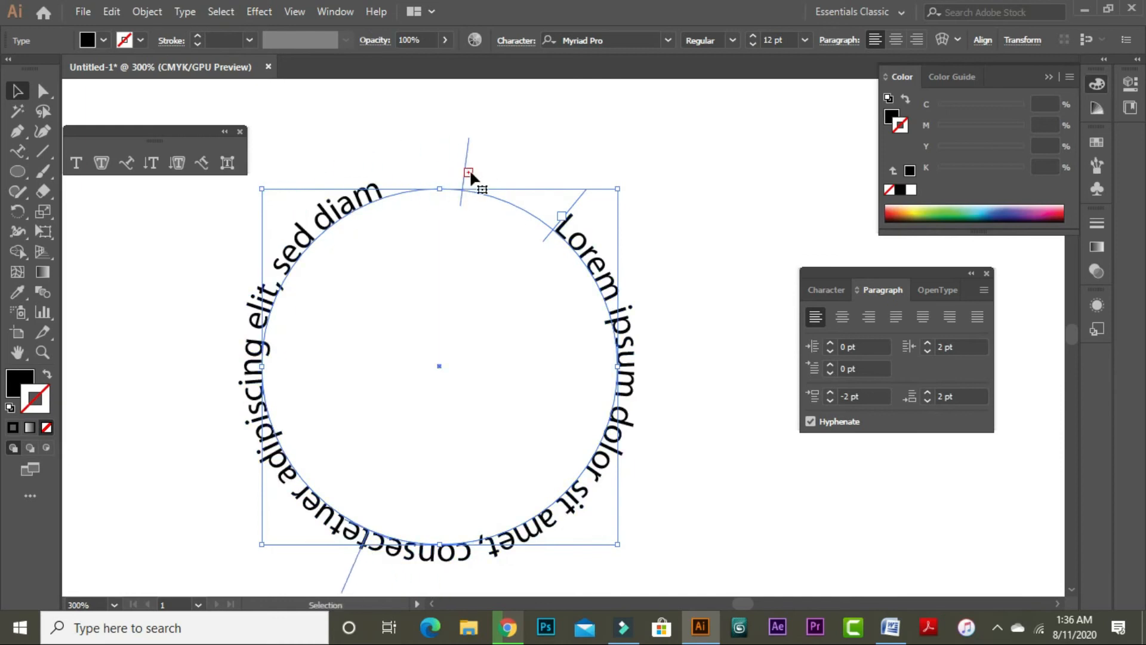
drag(577, 195, 478, 168)
click(586, 173)
click(462, 181)
click(657, 341)
click(323, 240)
click(639, 290)
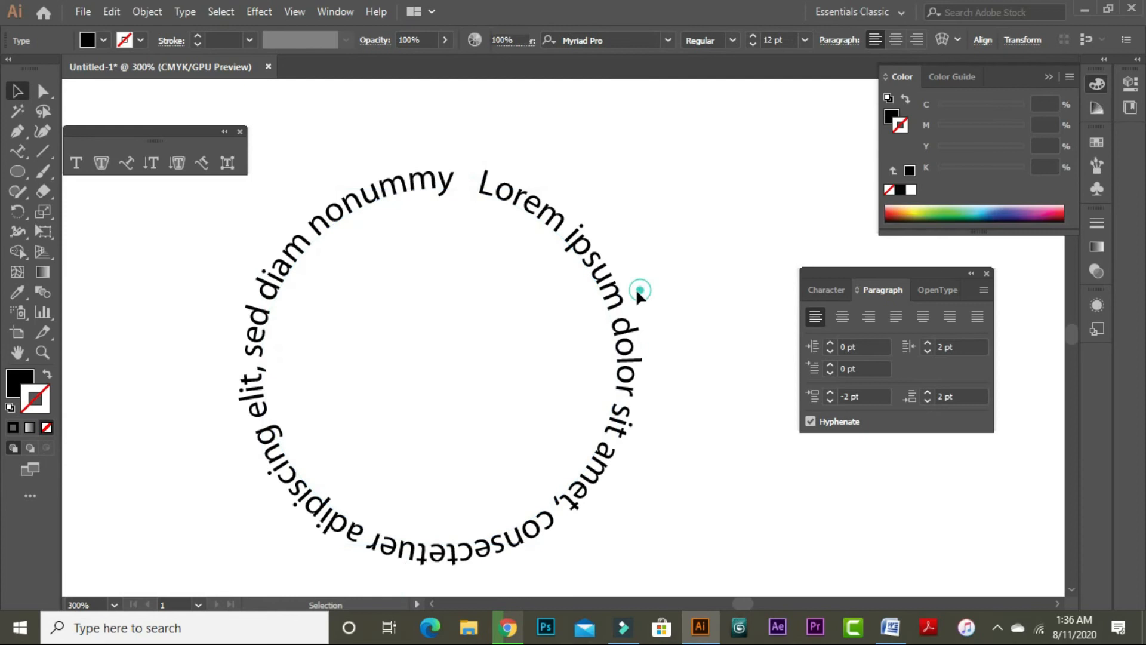
Delete the circular path text, leaving only the "My Nice Car" text on the artboard.
key(ctrl+minus)
key(ctrl+minus)
key(ctrl+minus)
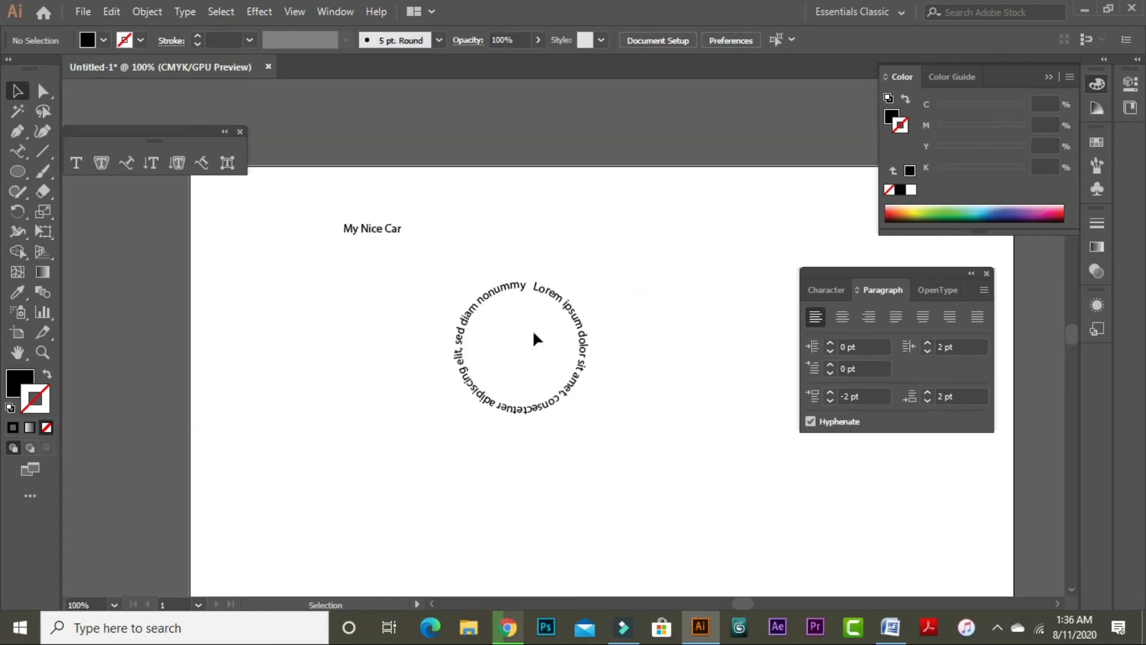
click(532, 296)
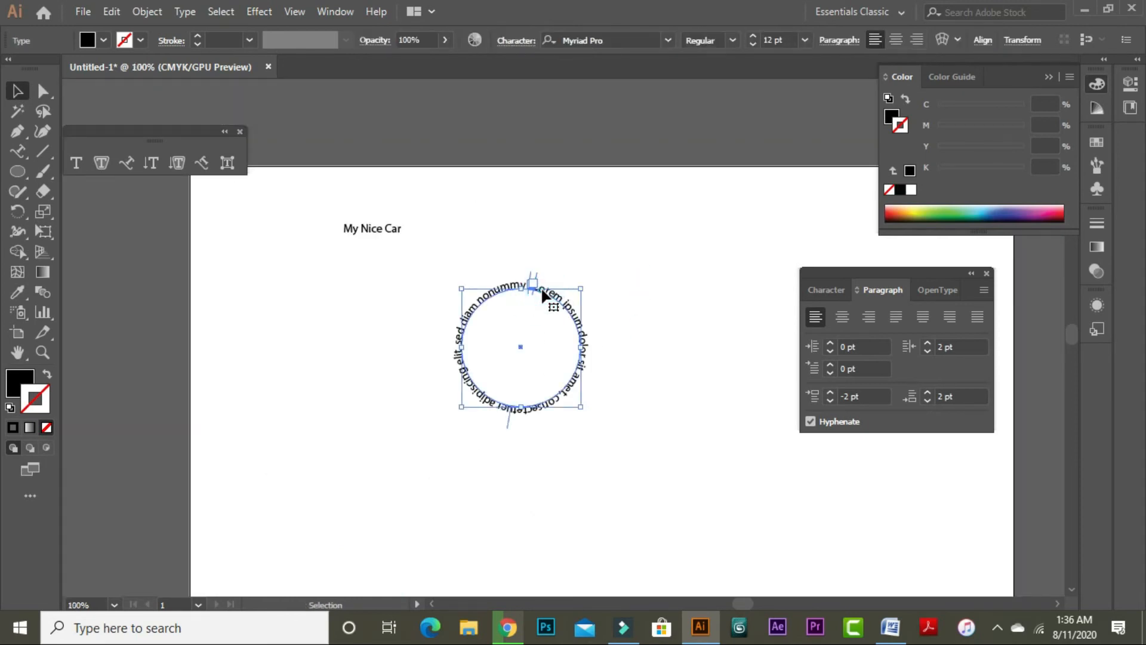
key(Delete)
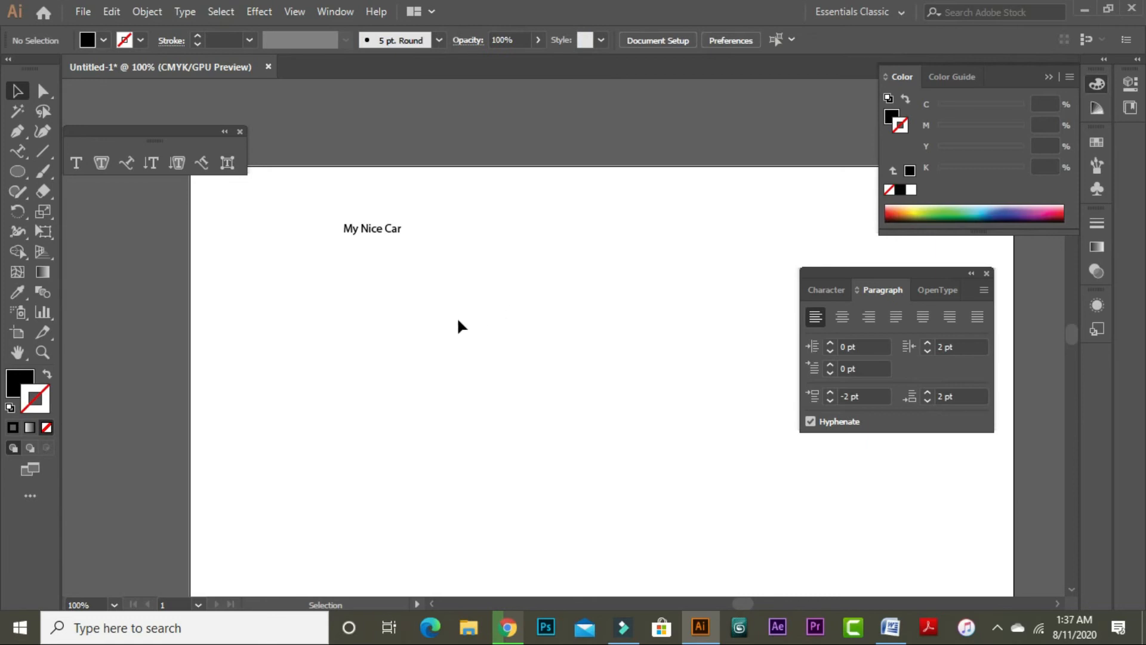
Draw an open S-shaped curve with three anchor points using the Pen tool and give it a black stroke without fill.
drag(621, 281, 524, 296)
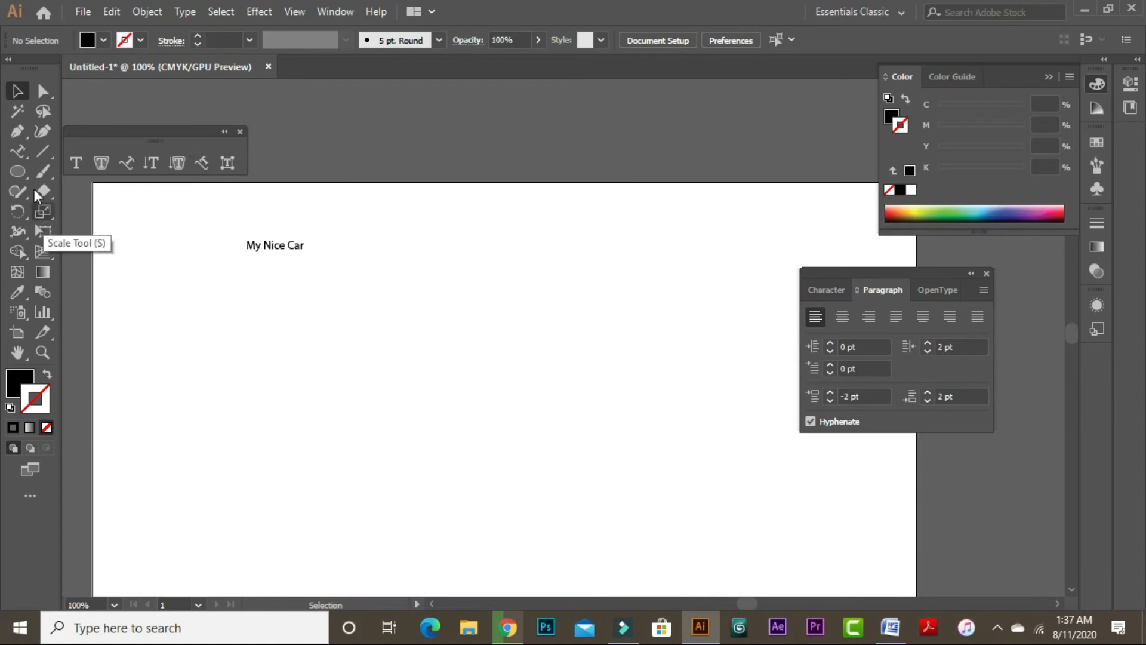
click(19, 132)
click(334, 360)
mouse_move(527, 450)
mouse_down()
mouse_move(615, 549)
mouse_move(604, 558)
mouse_up()
mouse_move(826, 521)
mouse_down()
mouse_move(856, 504)
mouse_move(862, 468)
mouse_up()
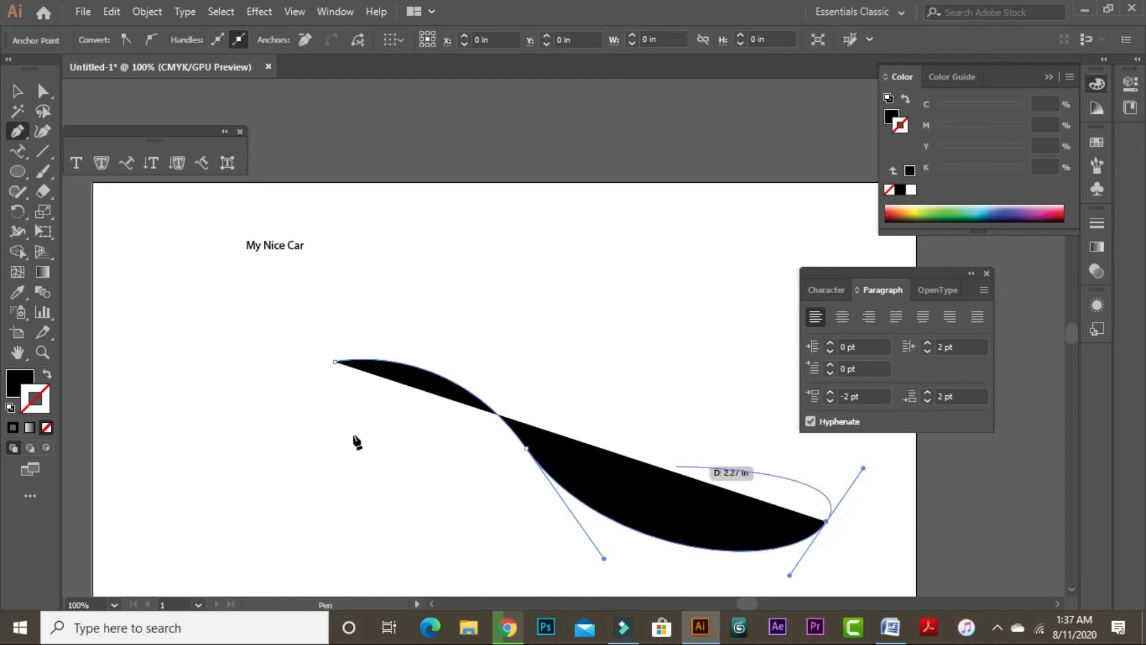
click(24, 376)
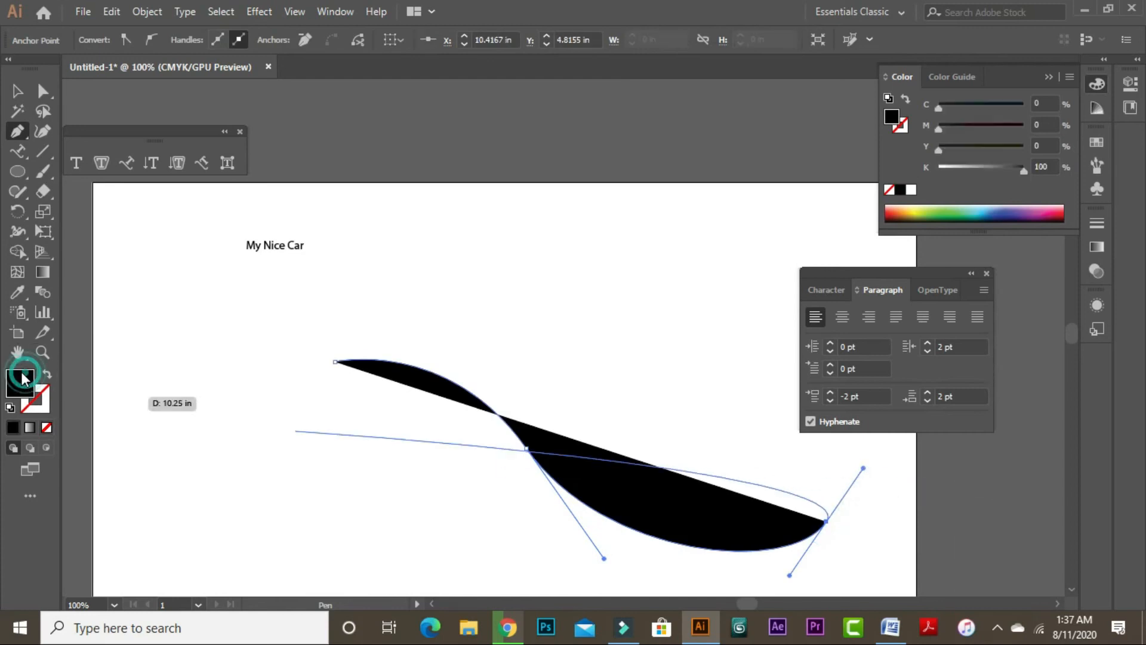
click(46, 427)
click(826, 521)
Run placeholder text along the S-shaped curve from its upper start with the Vertical Type on a Path tool.
click(23, 151)
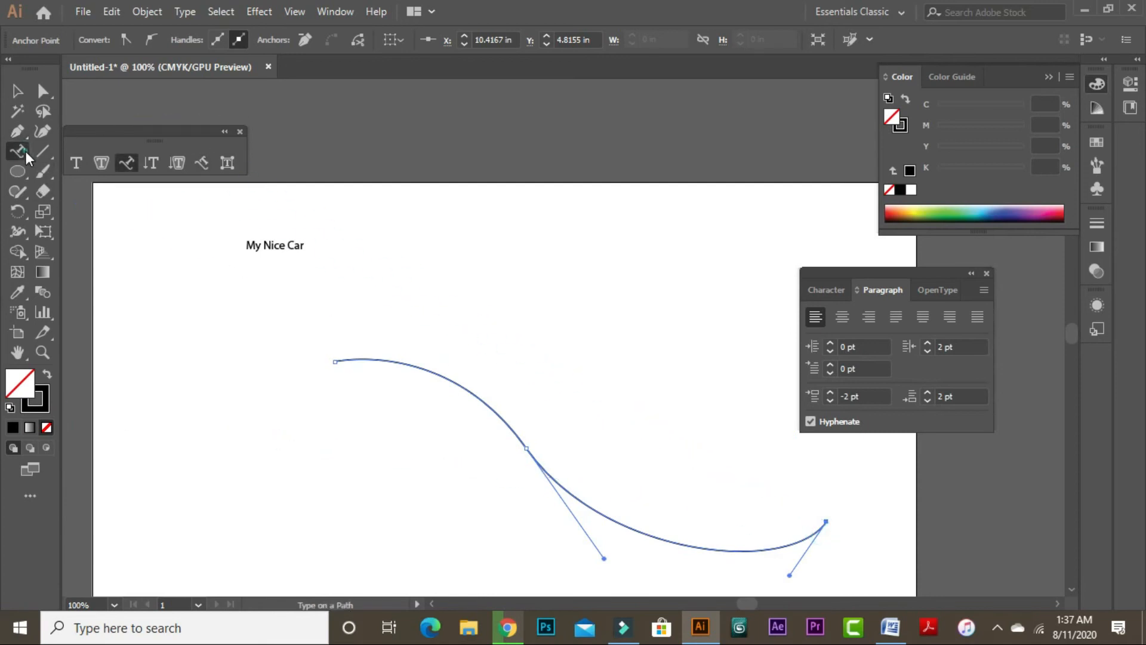
click(203, 163)
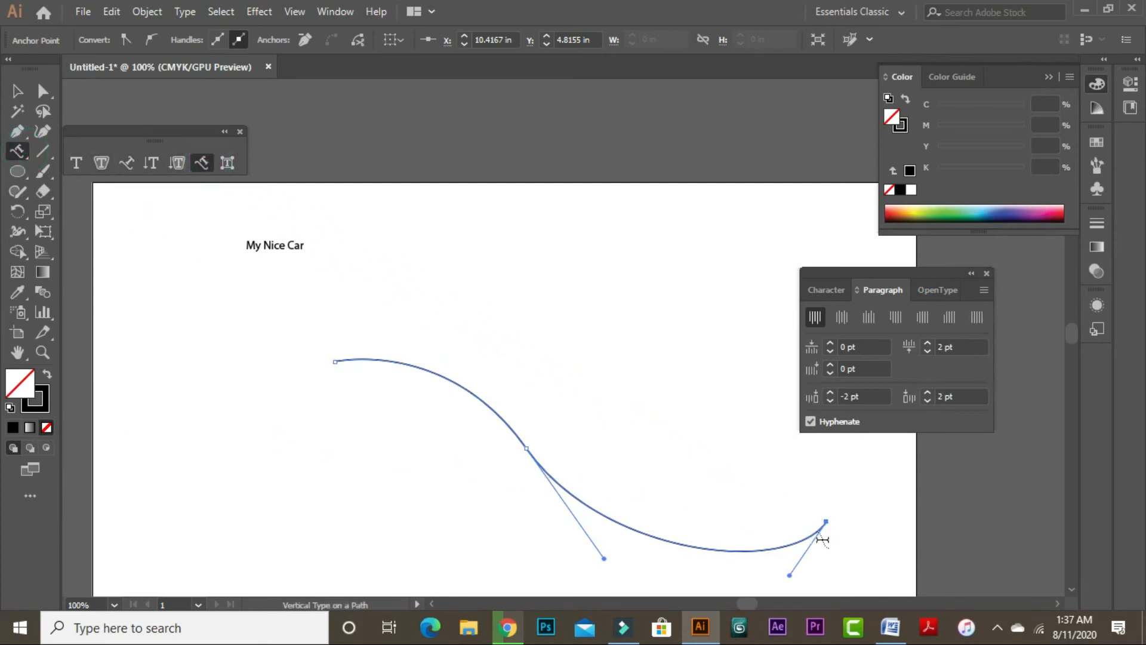
click(354, 358)
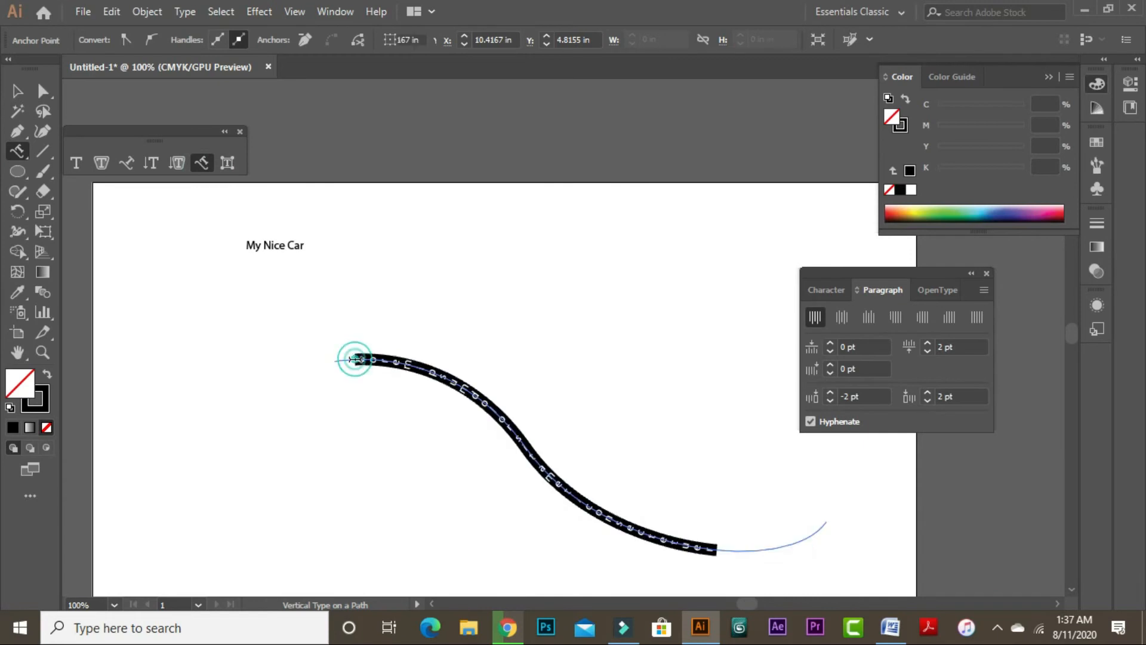
key(BackSpace)
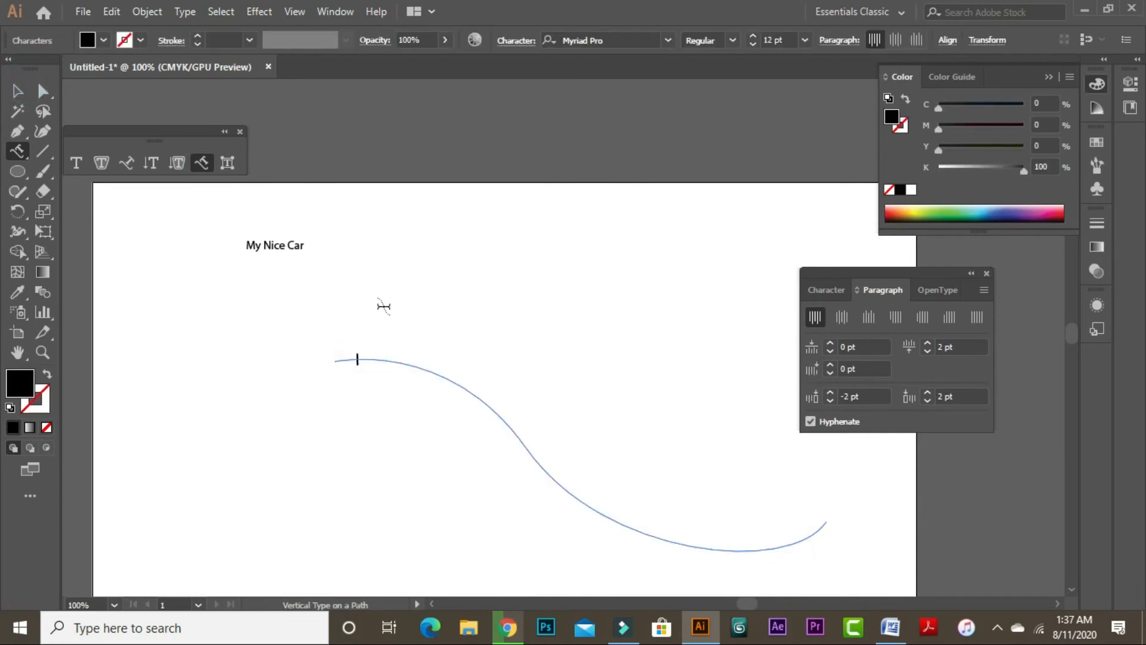
key(ctrl+z)
key(Escape)
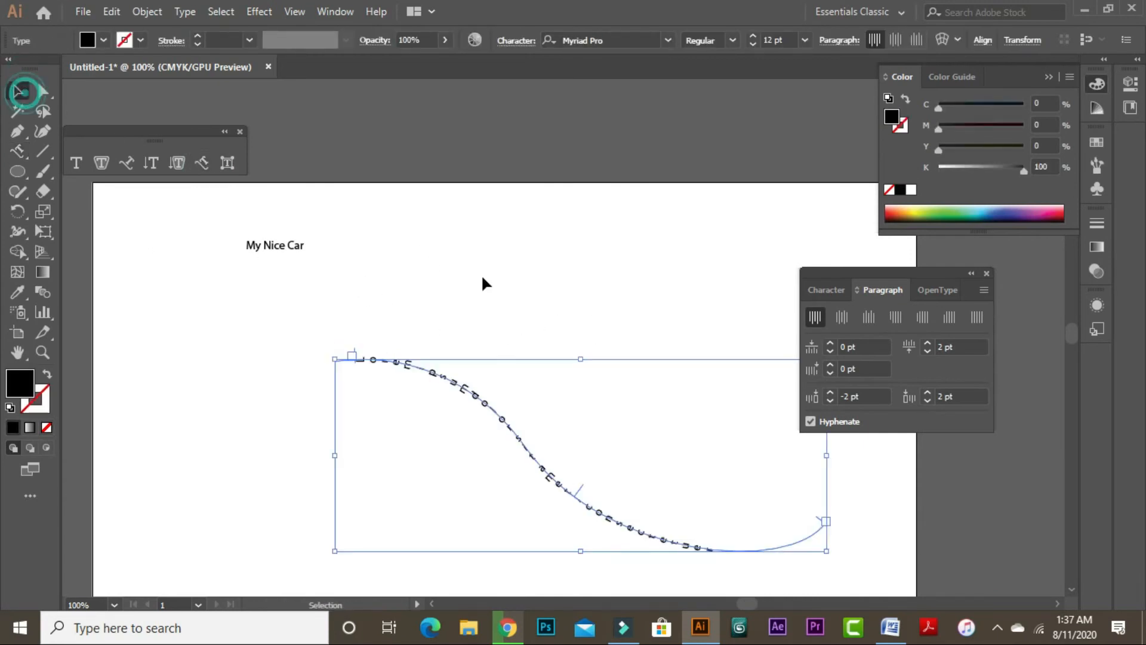
Pull the path text's end bracket slightly inward along the curve and slide its start bracket back to the curve's beginning.
click(481, 274)
drag(324, 258, 527, 417)
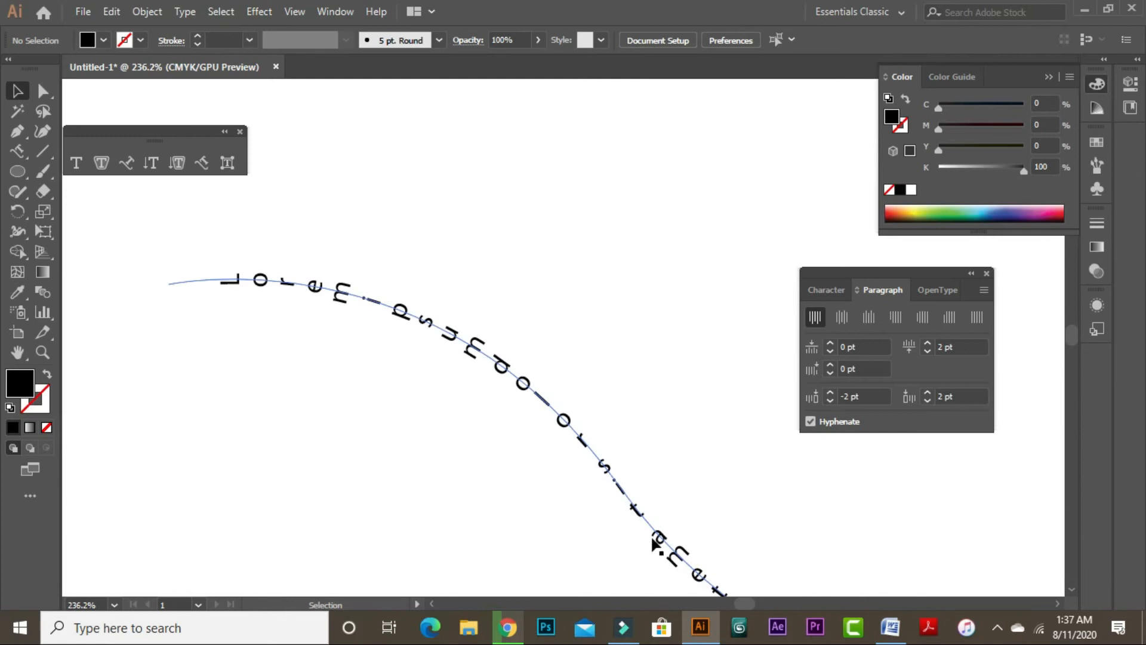
key(ctrl+minus)
key(ctrl+minus)
drag(661, 493, 629, 495)
click(499, 451)
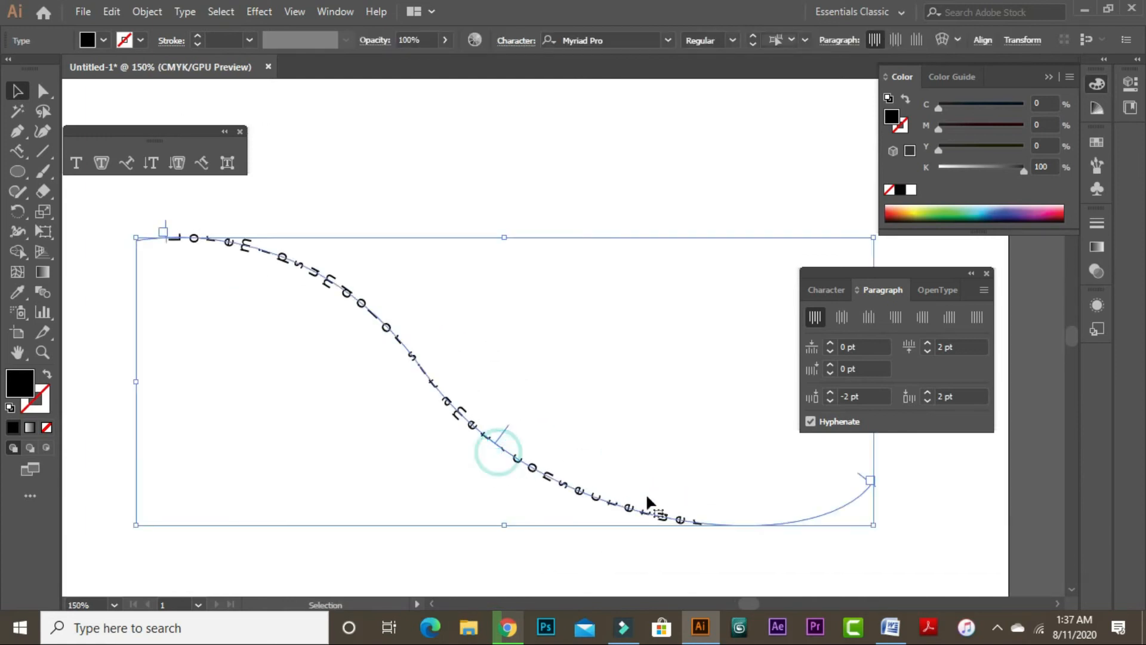
click(862, 473)
click(647, 512)
drag(858, 470, 778, 481)
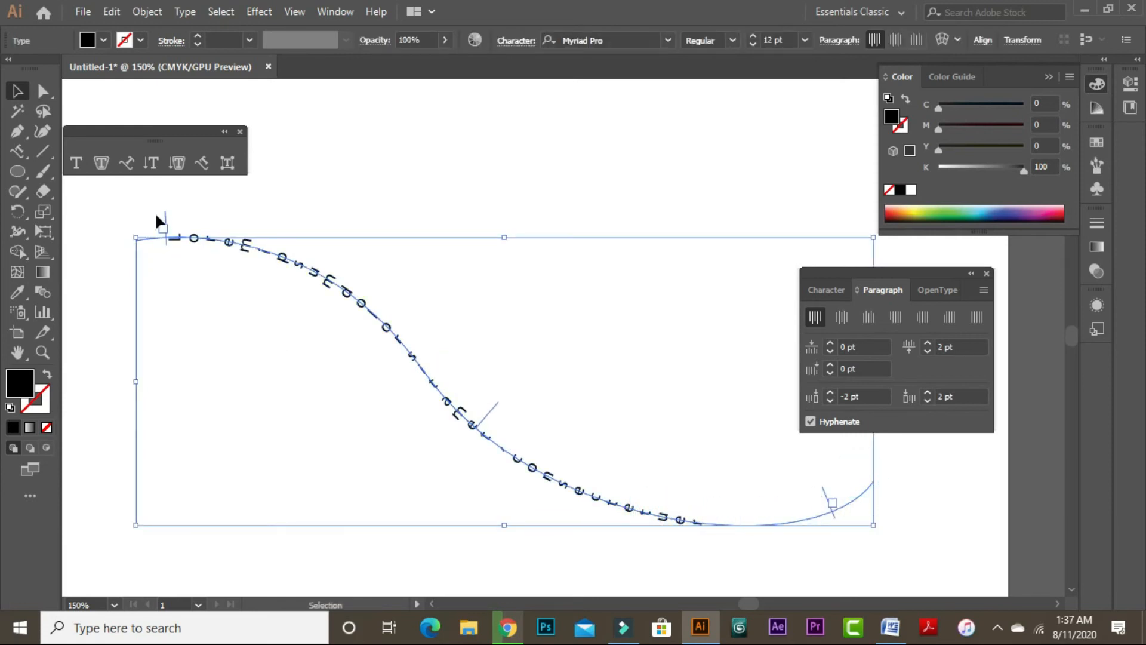
drag(175, 219, 90, 199)
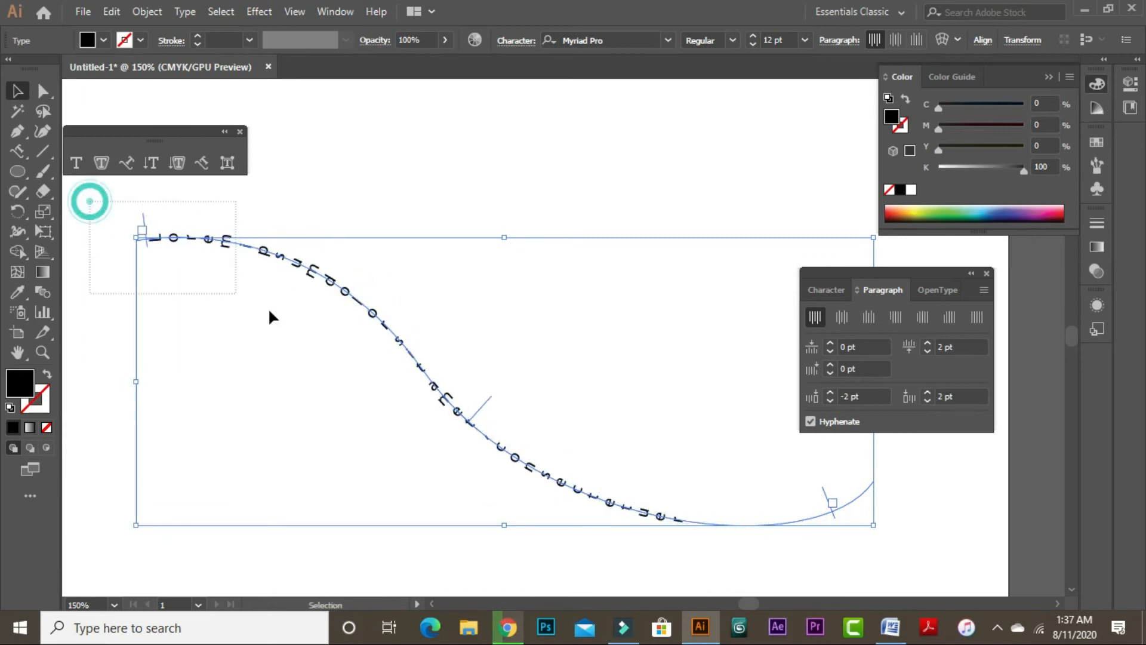
Delete the vertical placeholder text together with its S-shaped curve.
click(385, 196)
click(288, 210)
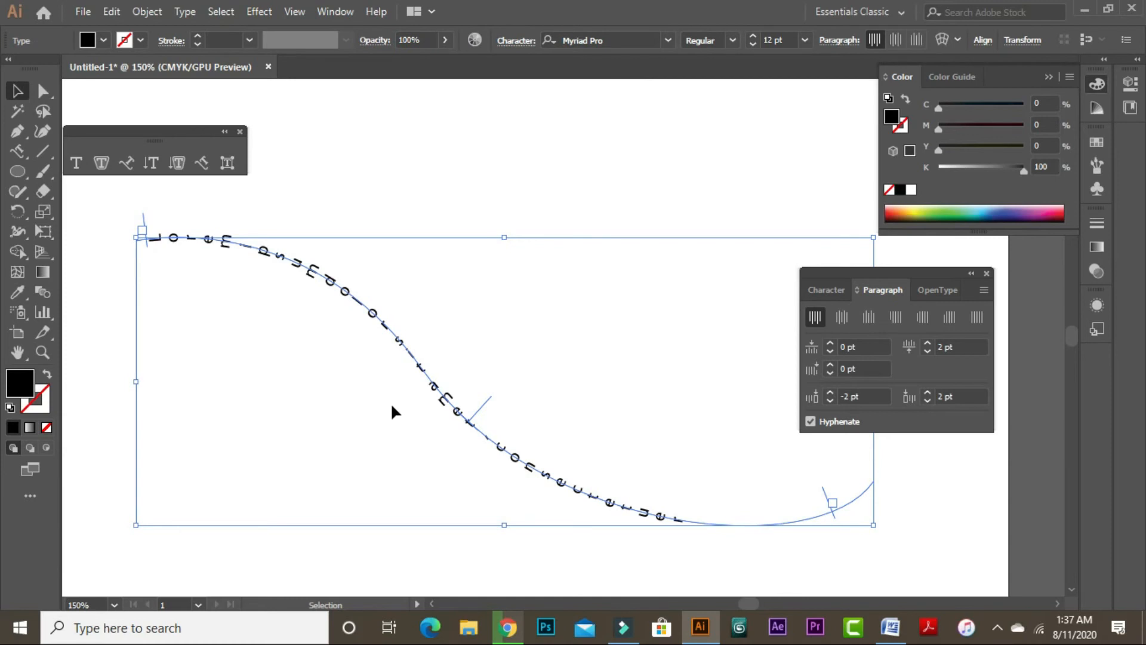
key(Delete)
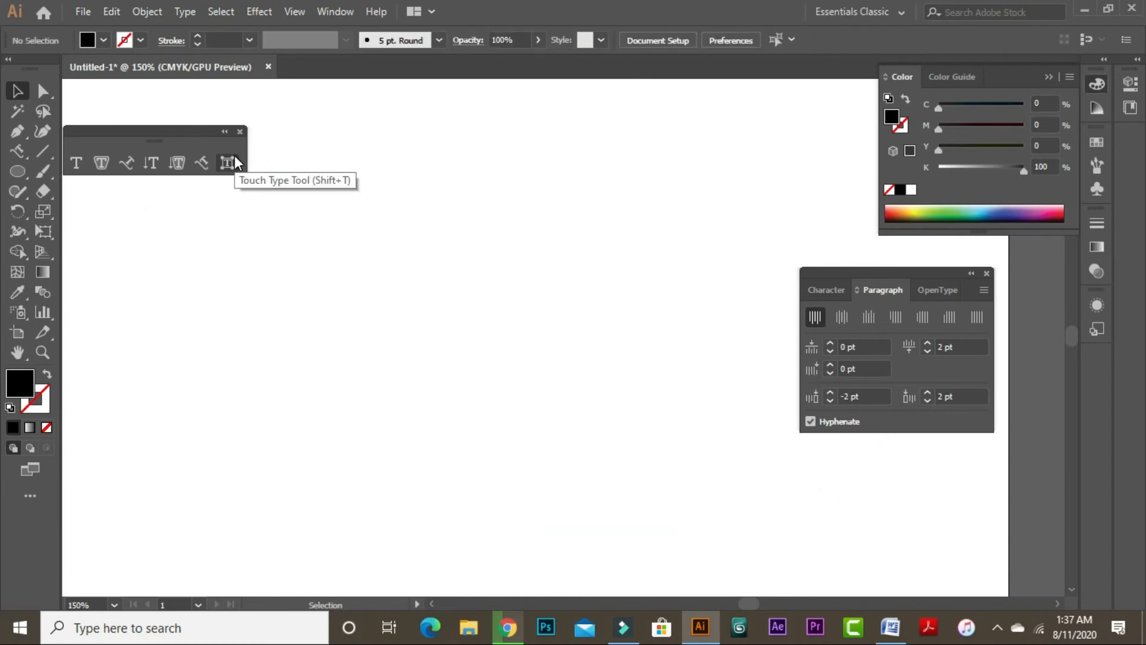
Scale the "My Nice Car" text up to about 60 pt and place it lower on the artboard.
key(space)
drag(426, 178, 511, 315)
drag(374, 340, 465, 342)
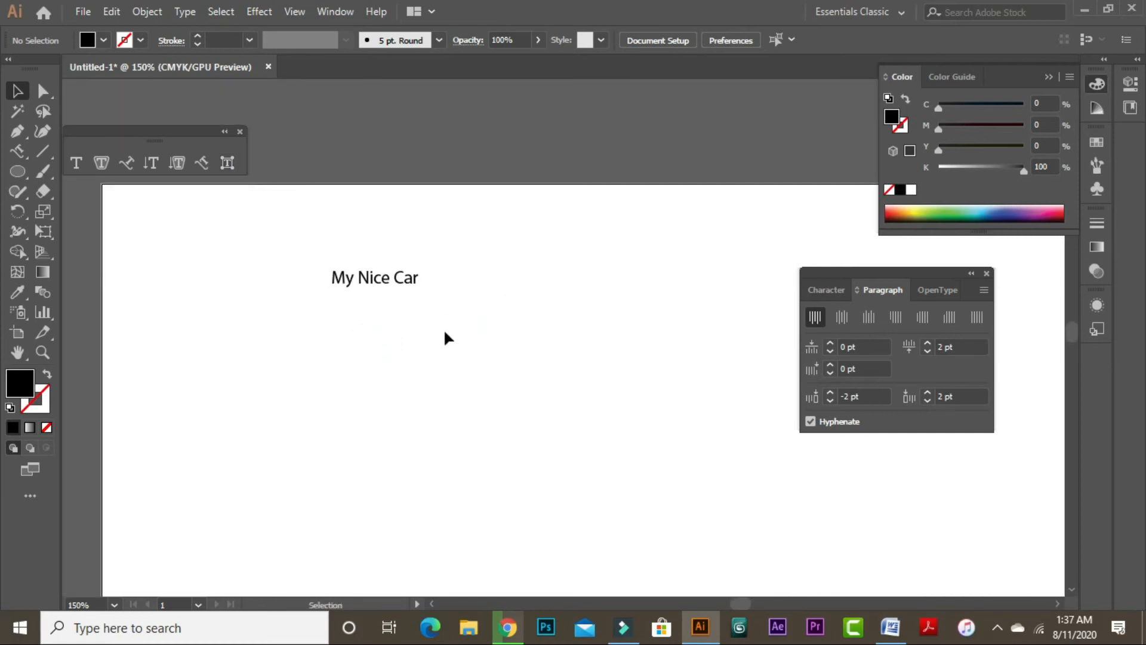
click(374, 280)
drag(422, 289, 788, 459)
key(space)
drag(655, 429, 560, 340)
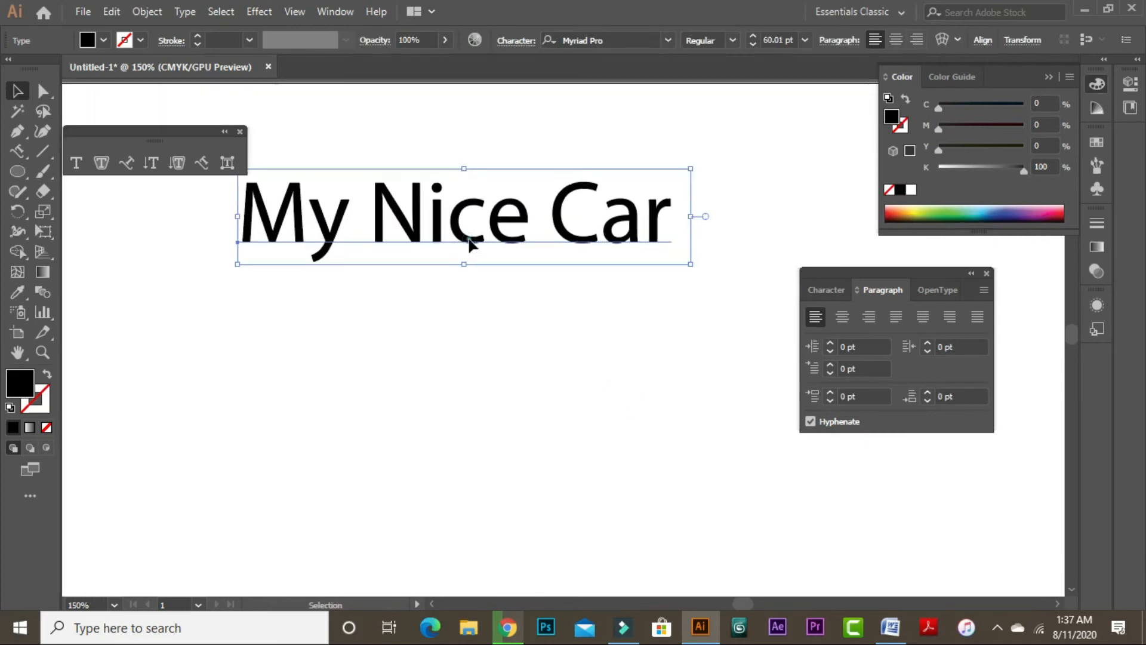
scroll(509, 401, up, 3)
click(518, 448)
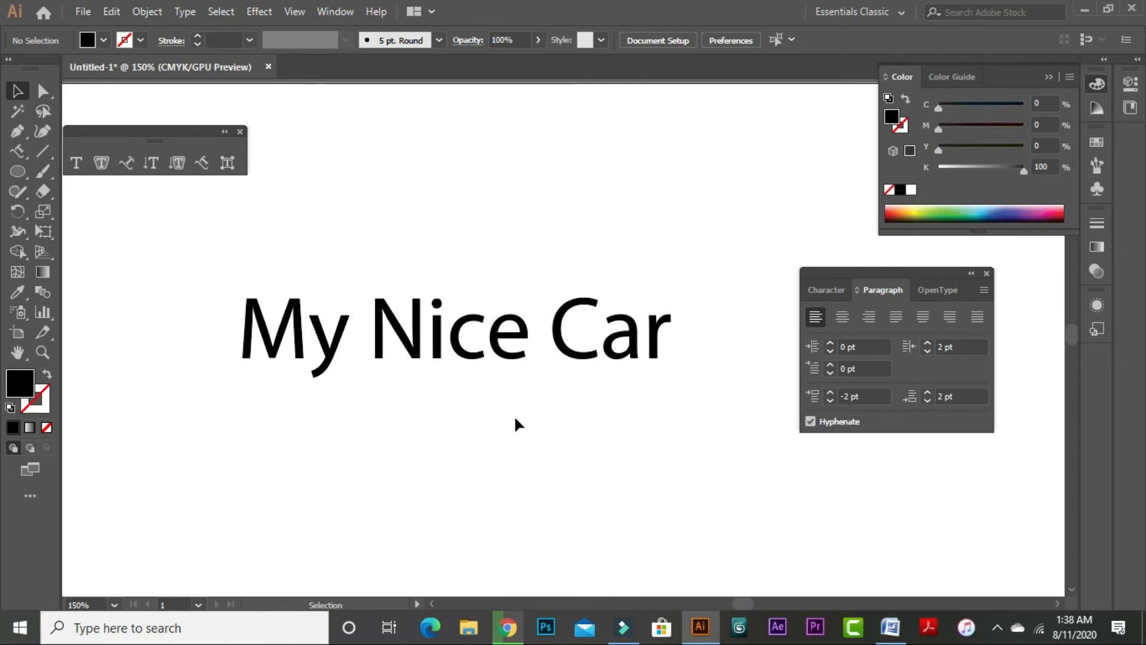
Try enlarging the final "r" of "Car" with the Touch Type tool, undo it and deselect the text.
click(227, 163)
click(656, 336)
drag(671, 309, 763, 161)
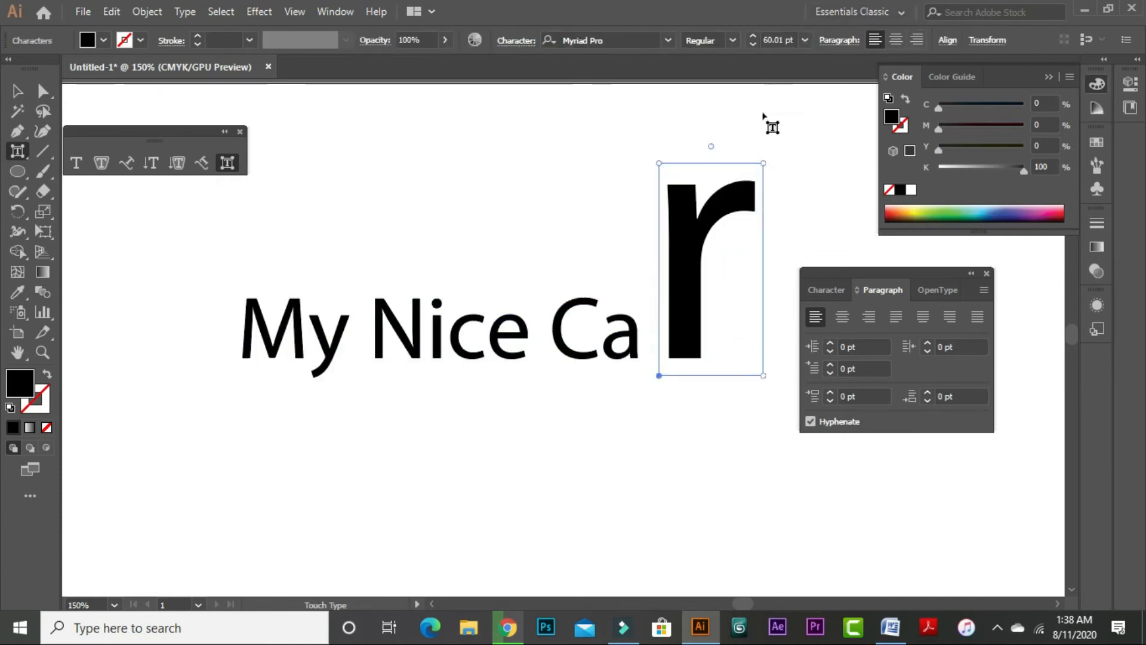
key(ctrl+z)
click(13, 91)
click(584, 190)
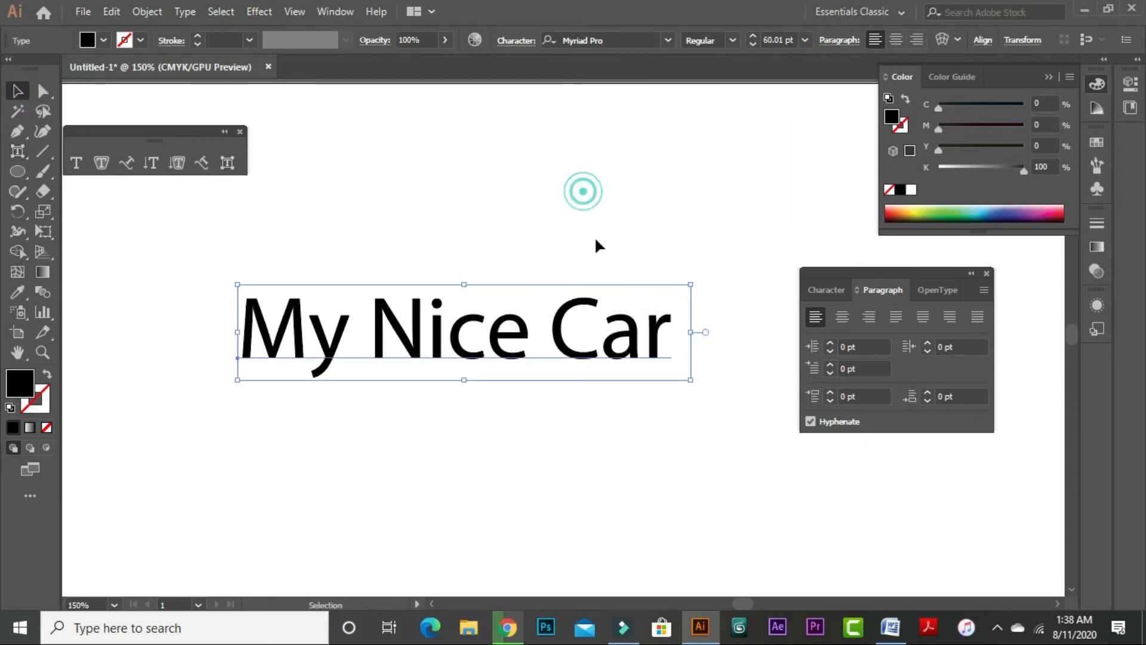
Select only the final "r" of "Car" with the Type tool and set its font size to 70 pt.
click(24, 152)
click(76, 163)
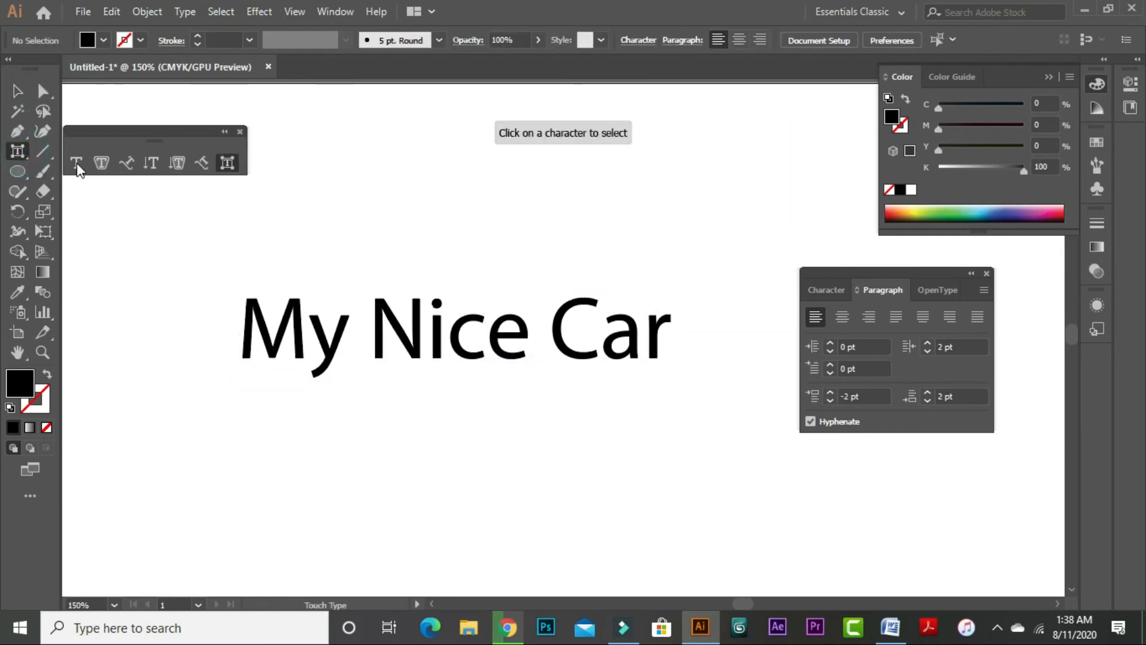
drag(657, 328, 761, 345)
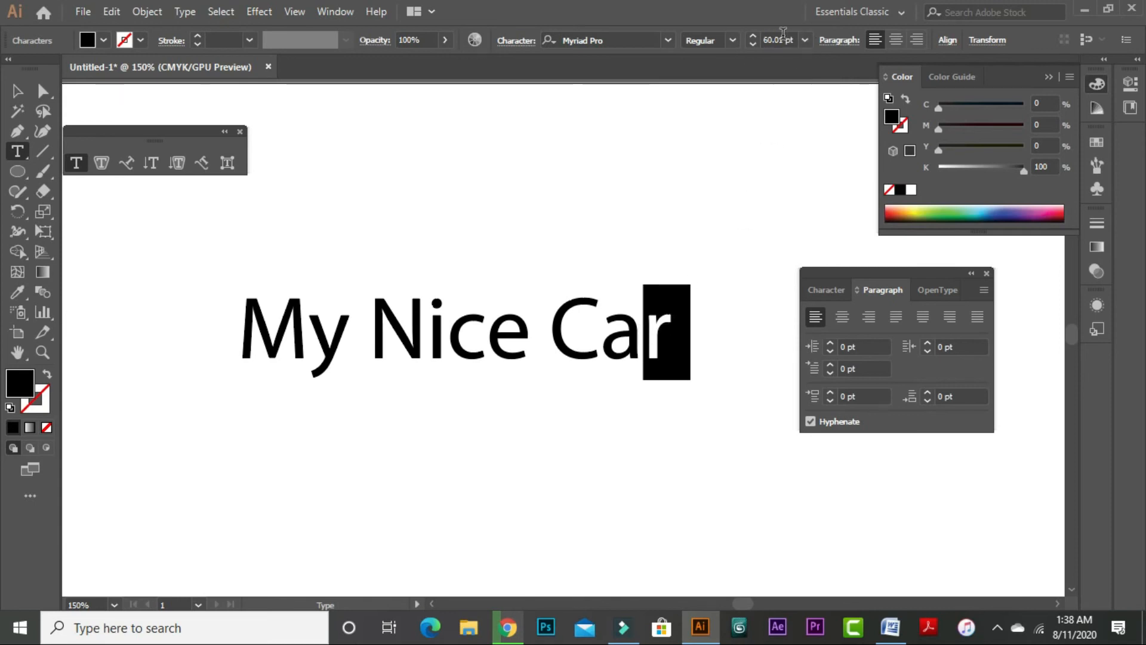
click(777, 40)
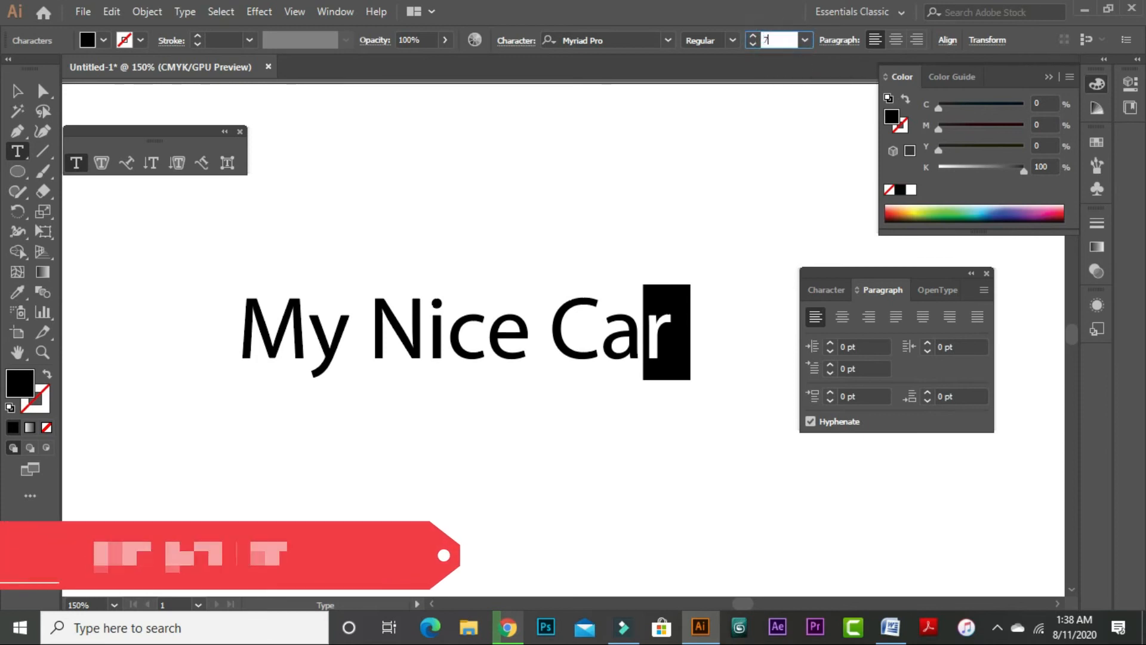
text(70)
key(Return)
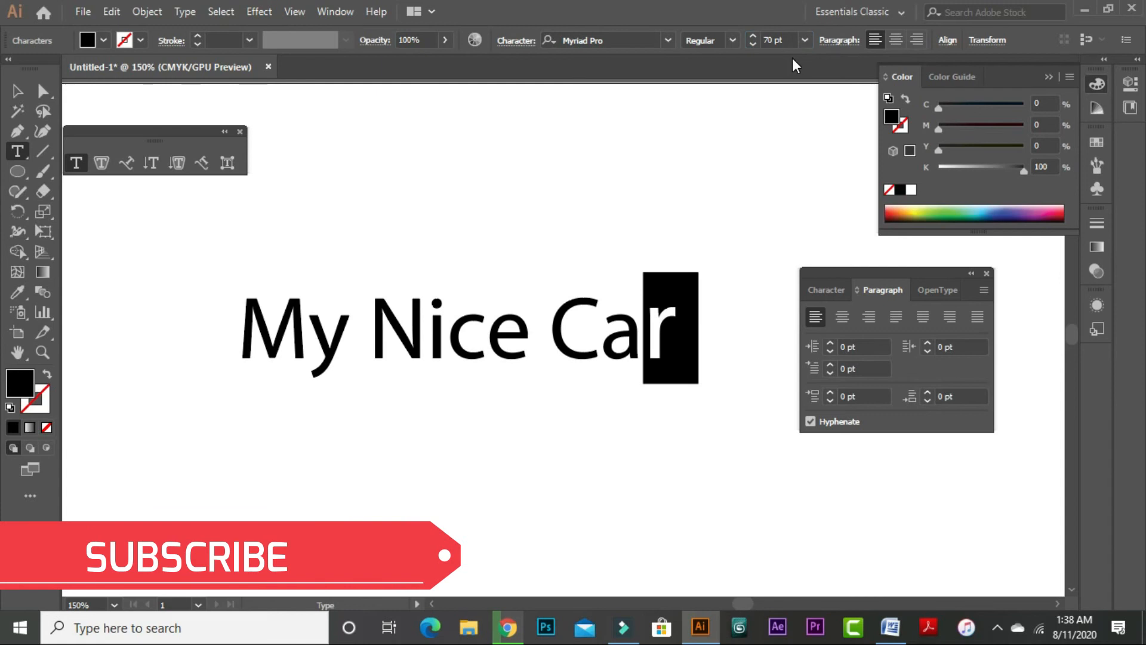
click(805, 38)
click(826, 329)
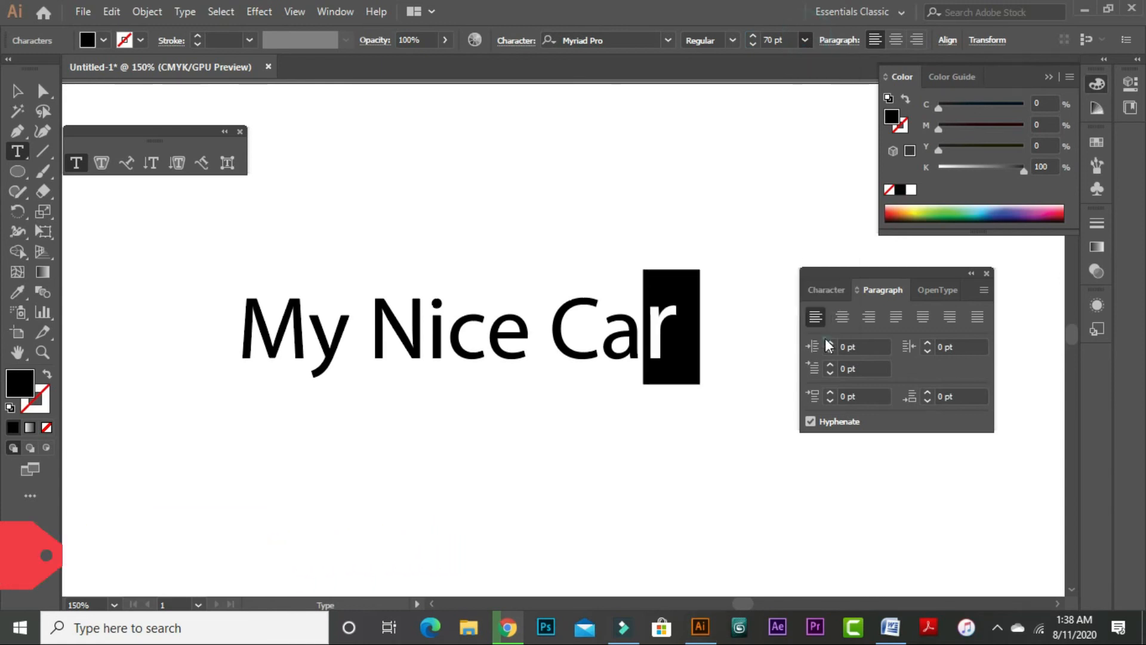
Set the selected "r" to a font size of 120 pt and deselect the text.
click(773, 38)
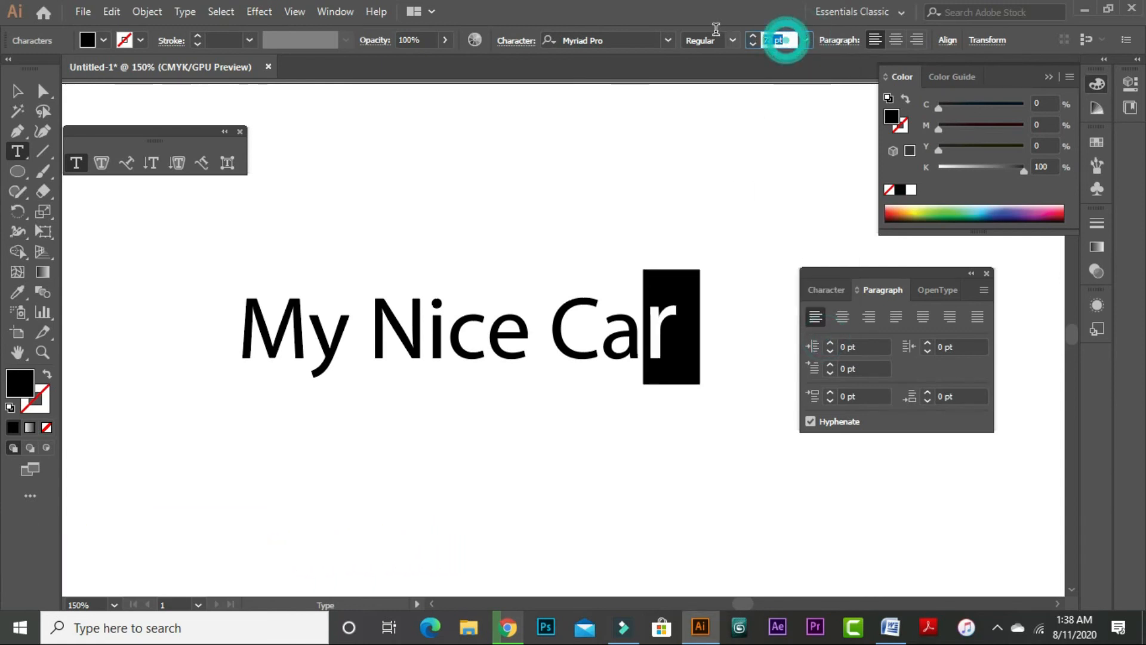
text(120)
key(Return)
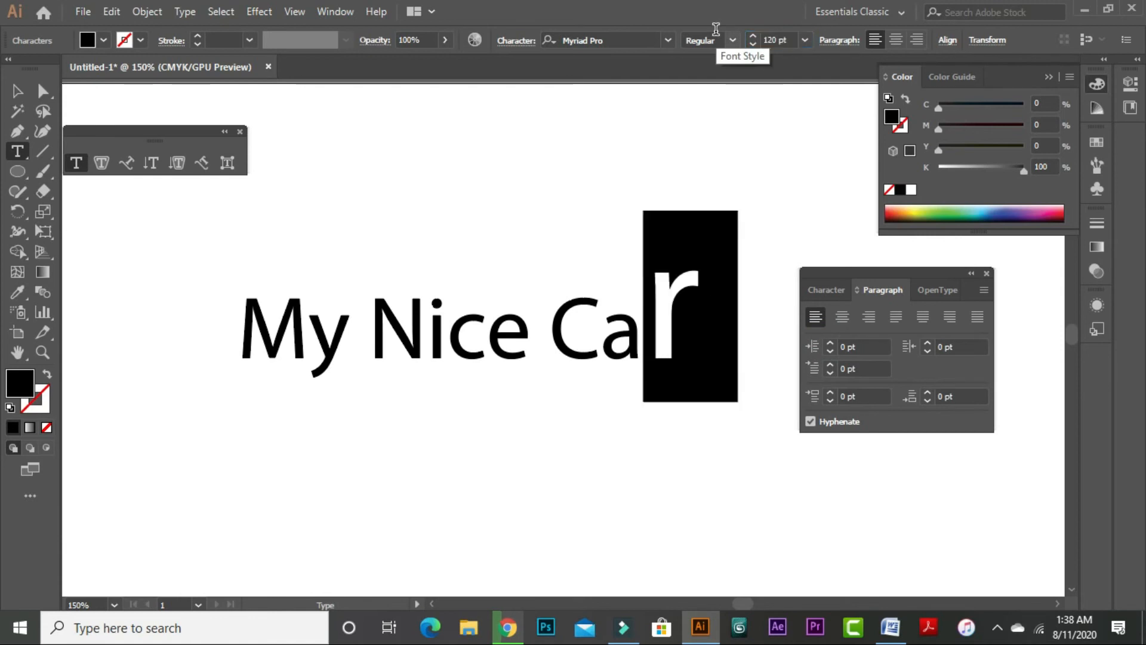
click(18, 91)
click(646, 457)
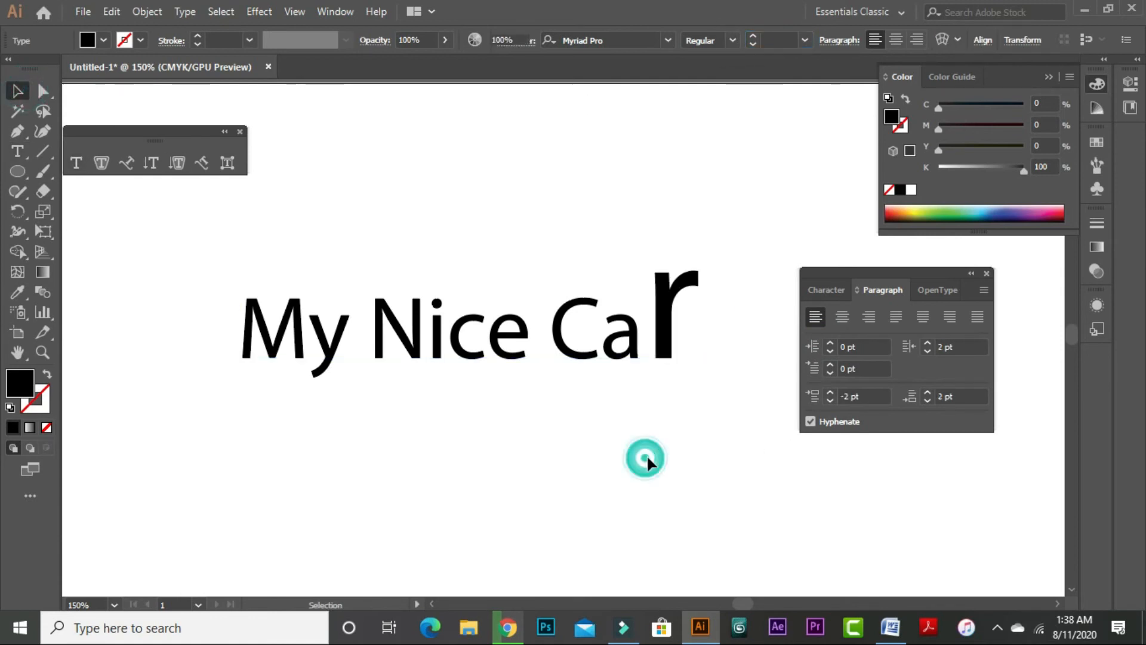
Undo the size changes on the "r" and move the whole "My Nice Car" text down to the middle of the view.
key(ctrl+z)
key(ctrl+z)
key(ctrl+z)
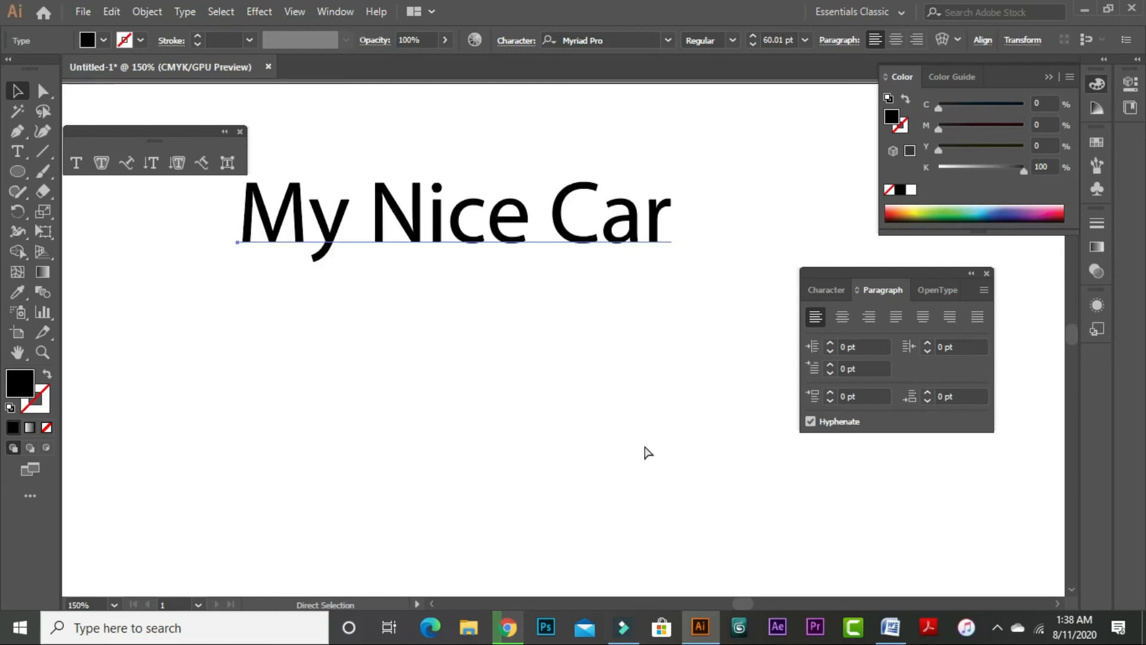
drag(457, 229, 451, 369)
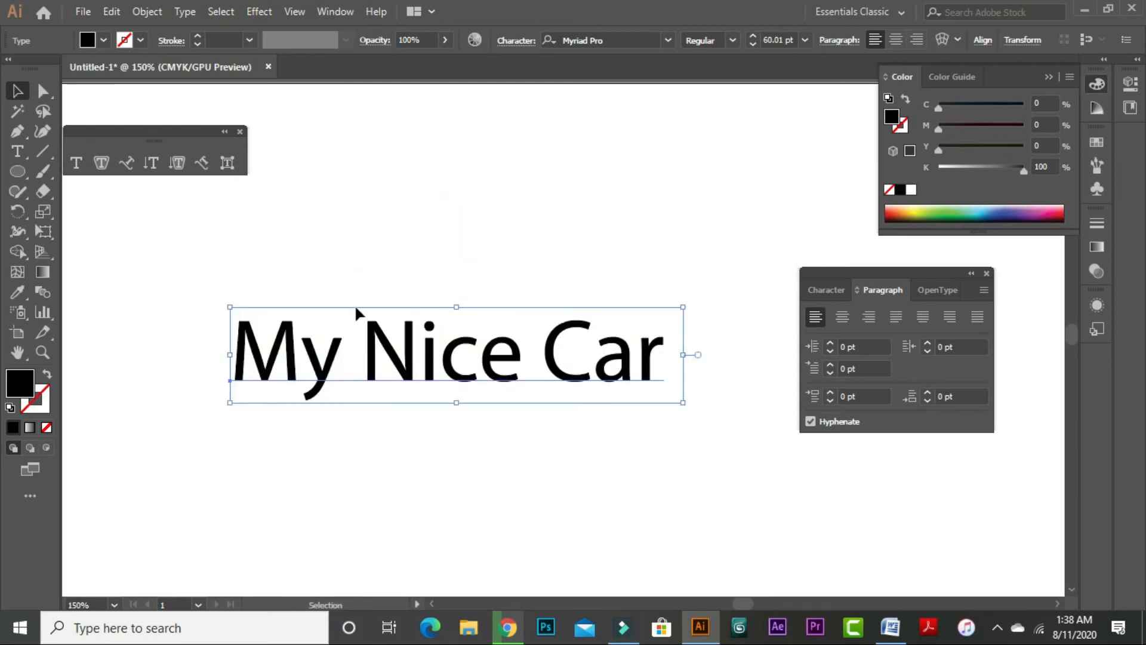
click(388, 167)
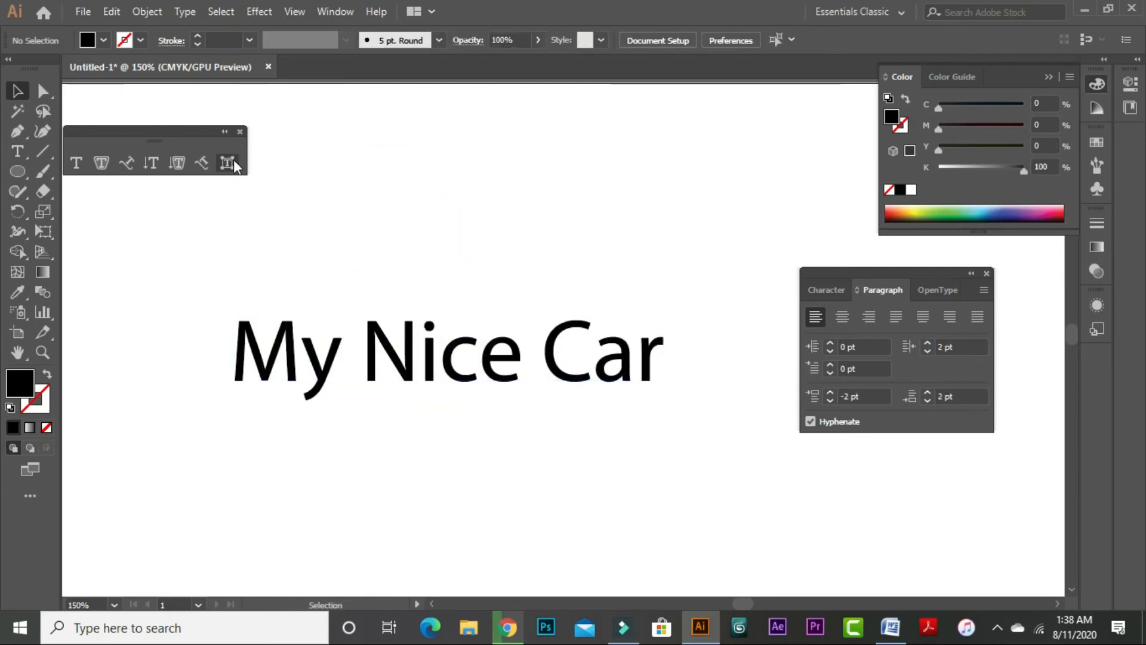
Scale up the last letter of "Car" by its corner with the Touch Type tool and undo the scaling.
click(227, 163)
click(643, 353)
drag(665, 333, 785, 169)
key(ctrl+z)
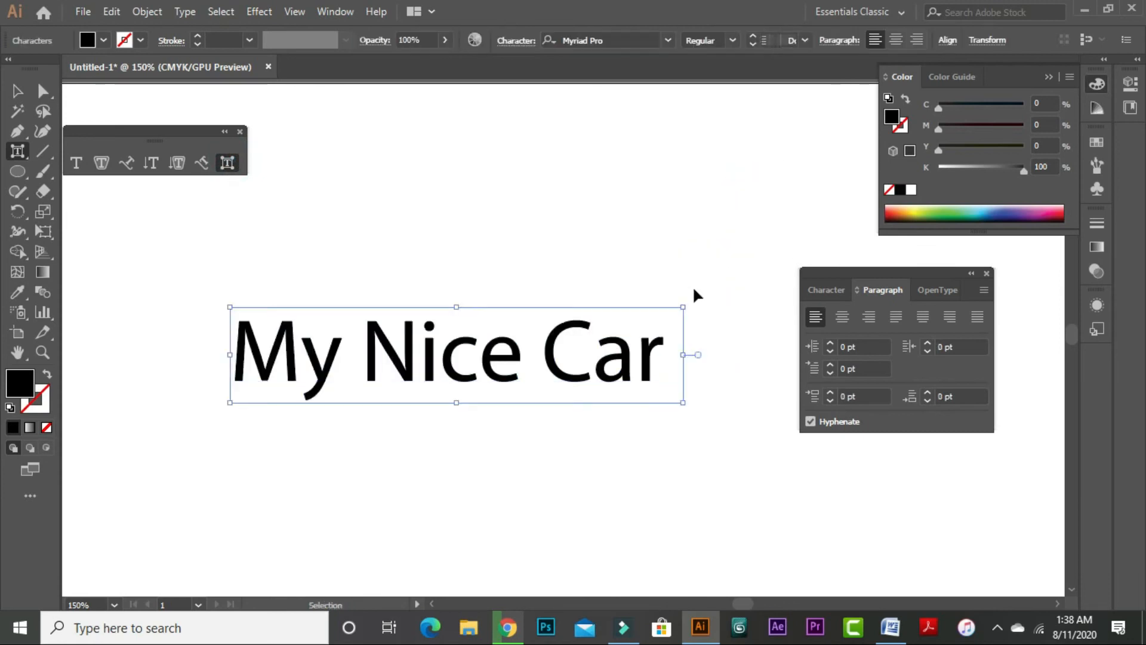
Raise the letter "C" of "Car" above the baseline with the Touch Type tool, trying and undoing a resize of it.
click(558, 350)
drag(560, 333, 418, 169)
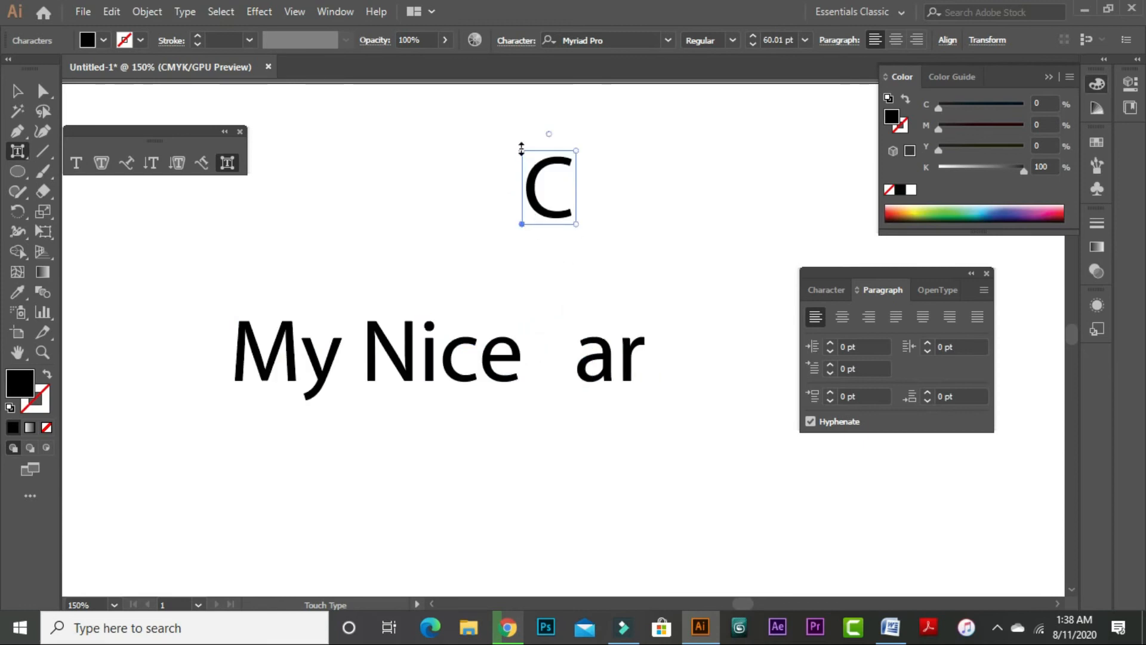
drag(520, 148, 518, 122)
drag(575, 222, 619, 251)
key(ctrl+z)
drag(549, 183, 496, 290)
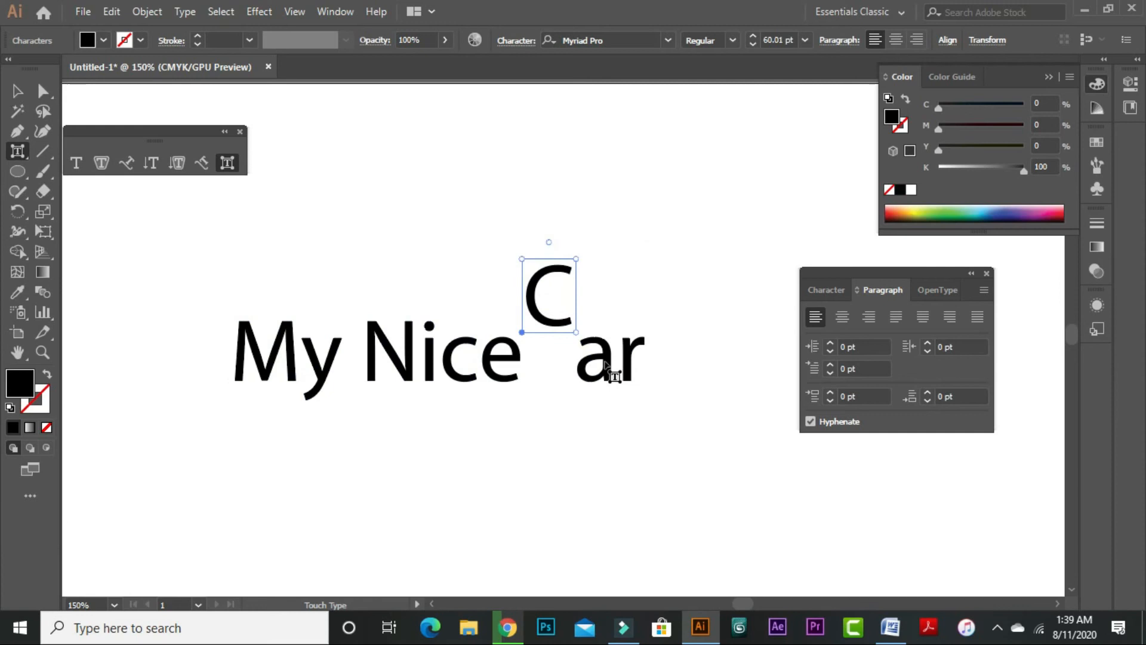
Move the "a" up against the raised "C" and shift the "r" directly beneath the "a".
drag(587, 364, 581, 307)
click(618, 352)
drag(617, 352, 585, 340)
click(631, 347)
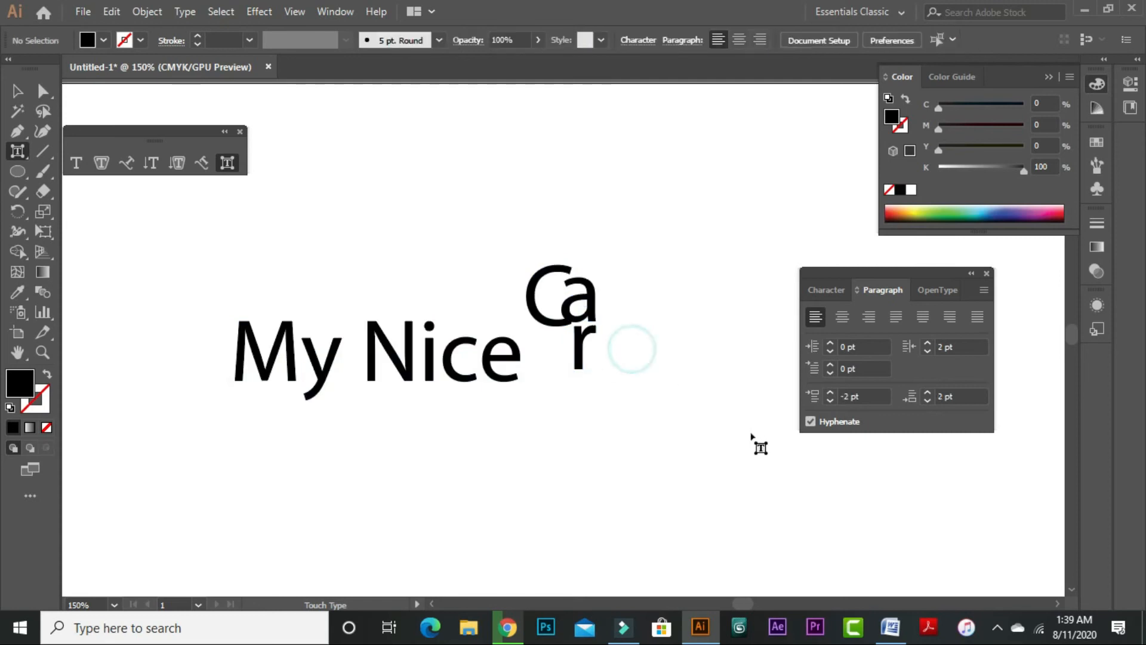
Lift the "e" of "Nice" above the baseline beside the raised "C" and shift the neighbouring "c" as well.
click(457, 379)
click(506, 373)
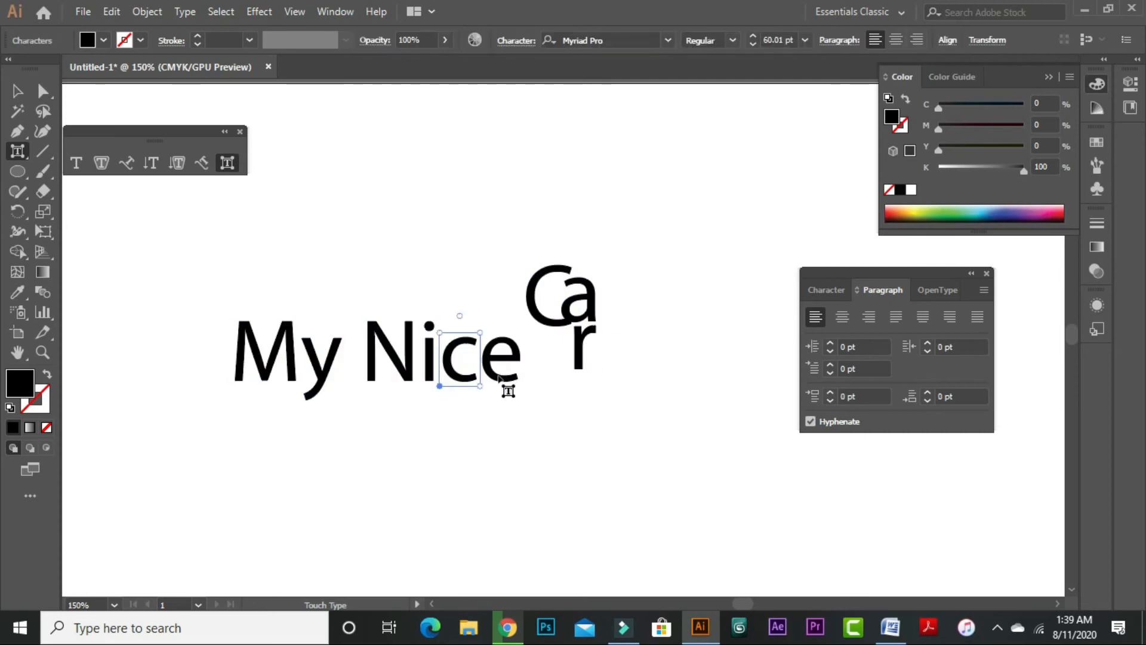
drag(507, 370, 500, 279)
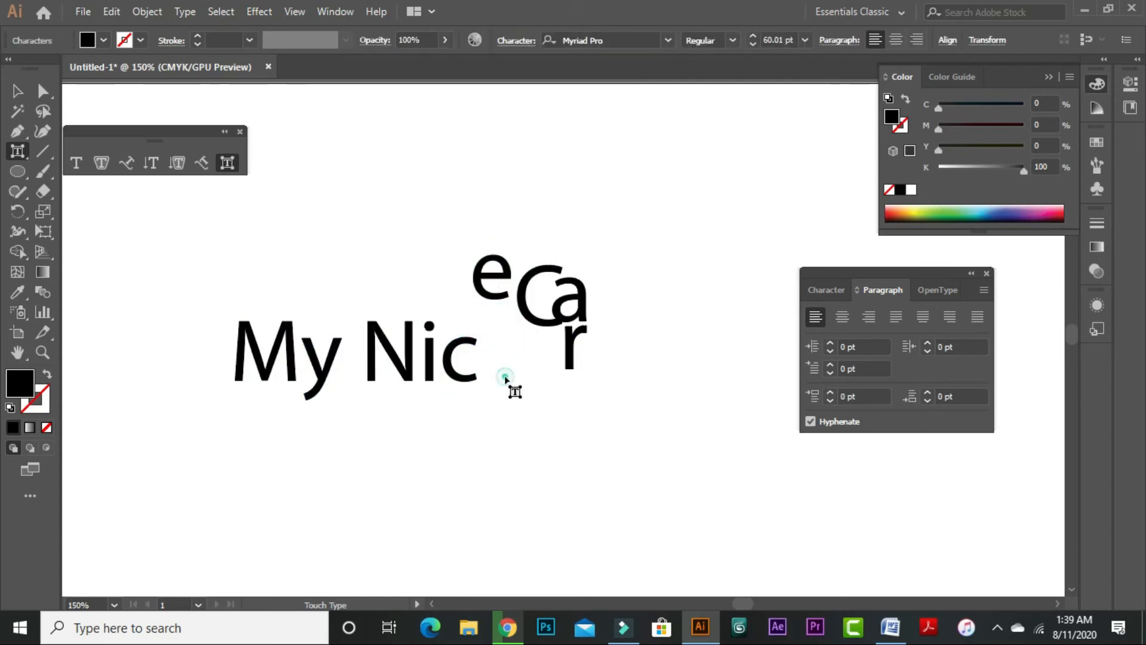
click(509, 383)
click(459, 376)
drag(475, 379, 537, 358)
Undo all the individual letter moves in "My Nice Car" and deselect the letter.
key(ctrl+z)
key(ctrl+z)
key(ctrl+z)
key(ctrl+z)
key(ctrl+z)
key(ctrl+z)
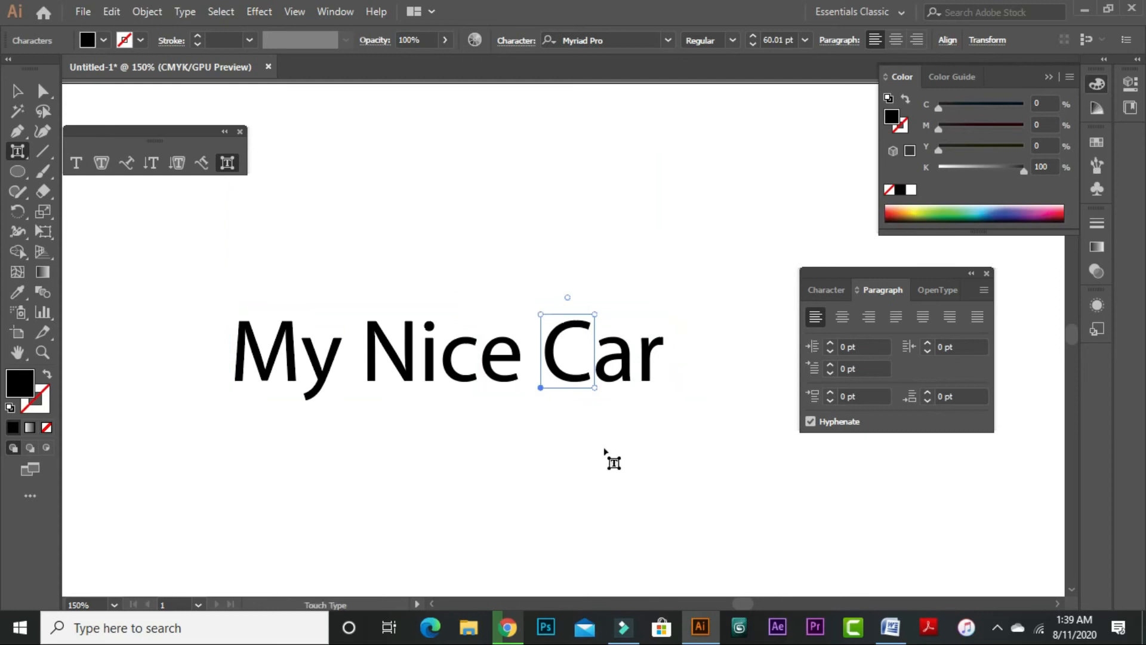
click(604, 451)
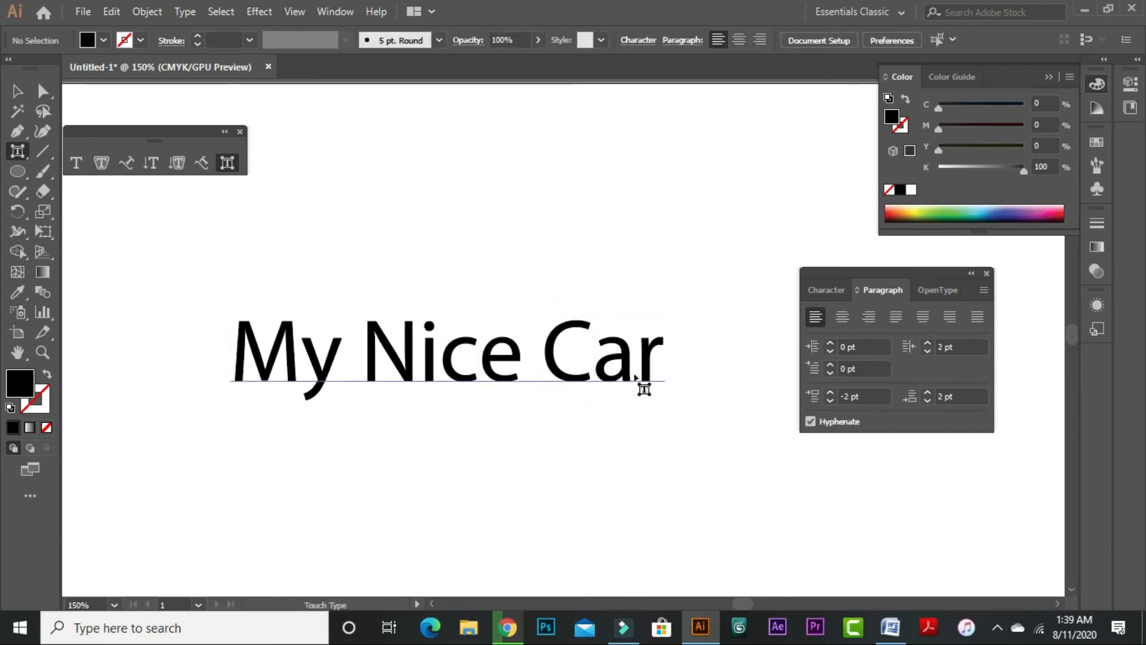
Undo the enlarged "My Nice Car" text and the wavy and circular path type samples, back to only the small text line.
key(ctrl+minus)
key(ctrl+minus)
key(ctrl+minus)
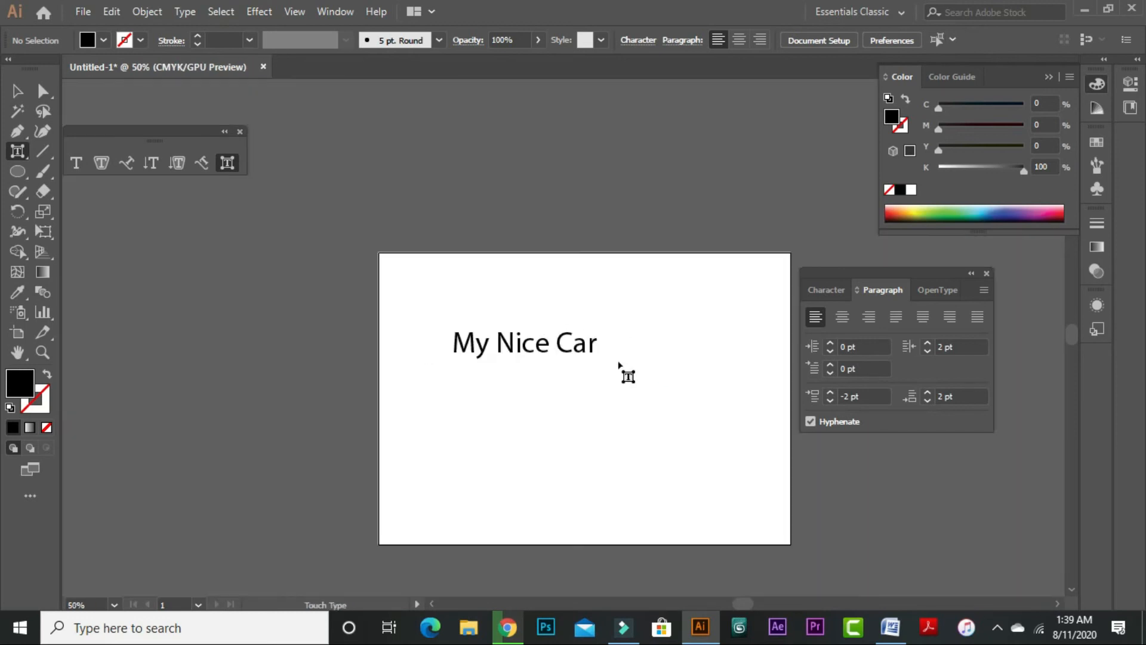
key(ctrl+z)
key(ctrl+z)
key(ctrl+z)
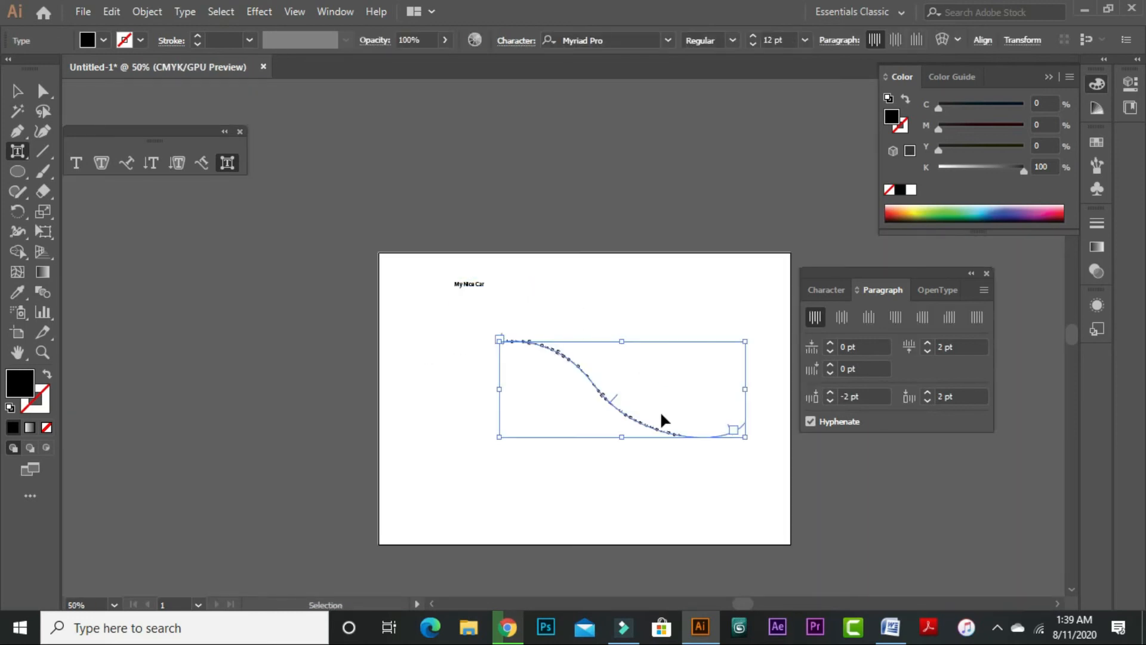
key(ctrl+z)
key(ctrl+z)
key(ctrl+z)
key(ctrl+z)
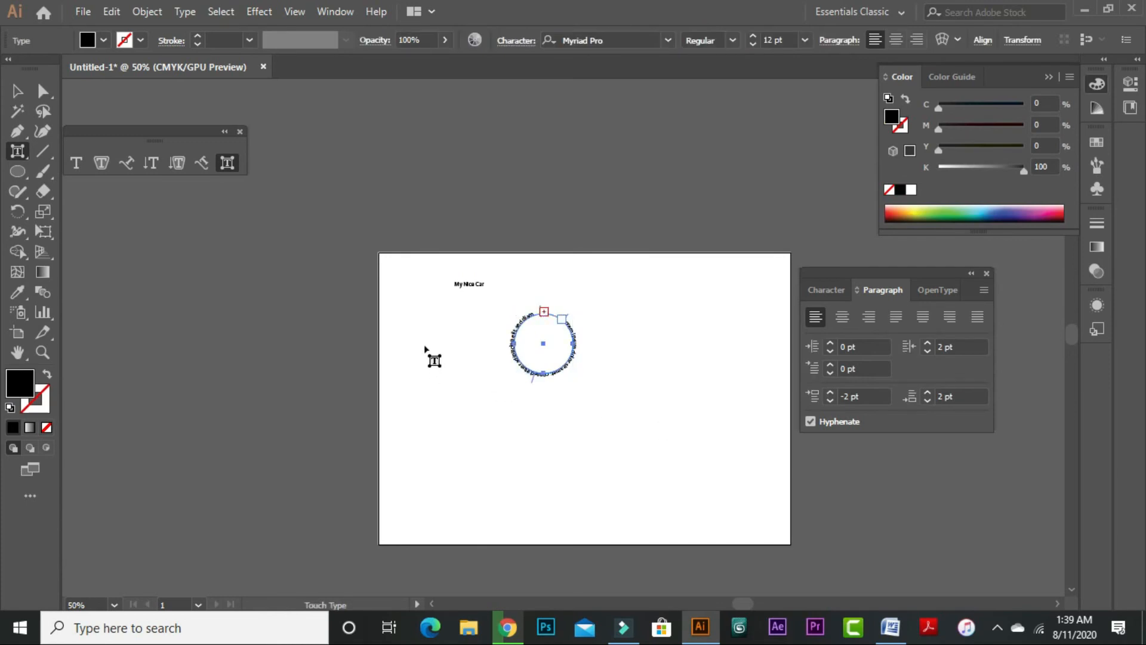
key(ctrl+z)
click(20, 89)
Show the Character settings and draw a large area type box of placeholder text below "My Nice Car".
key(ctrl+space)
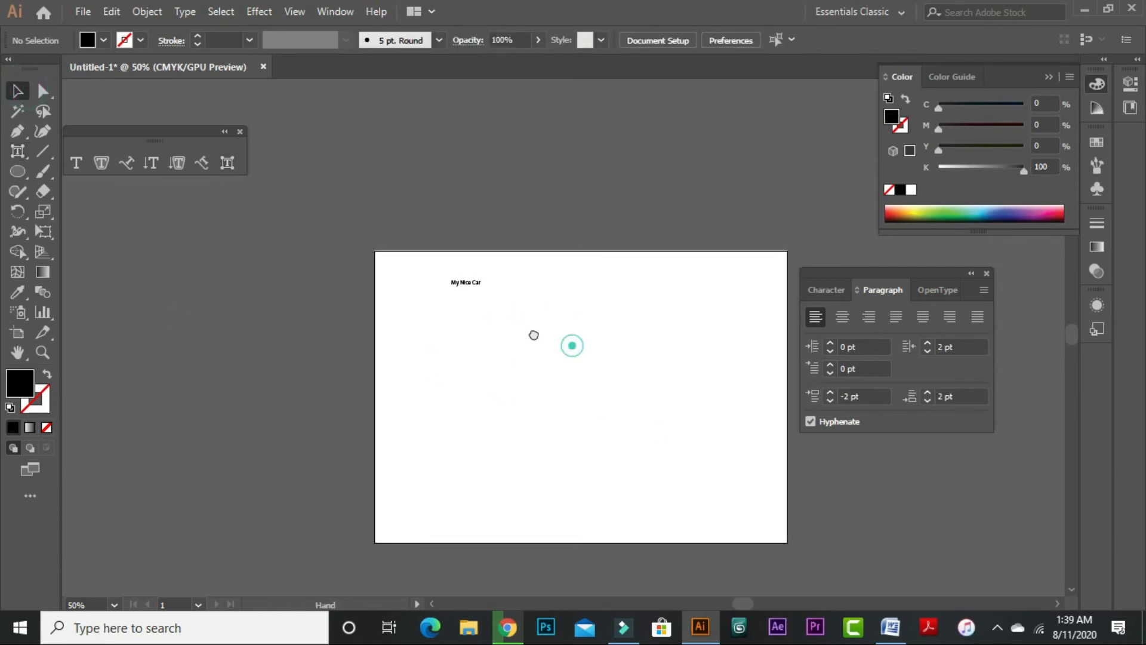
click(525, 333)
click(513, 387)
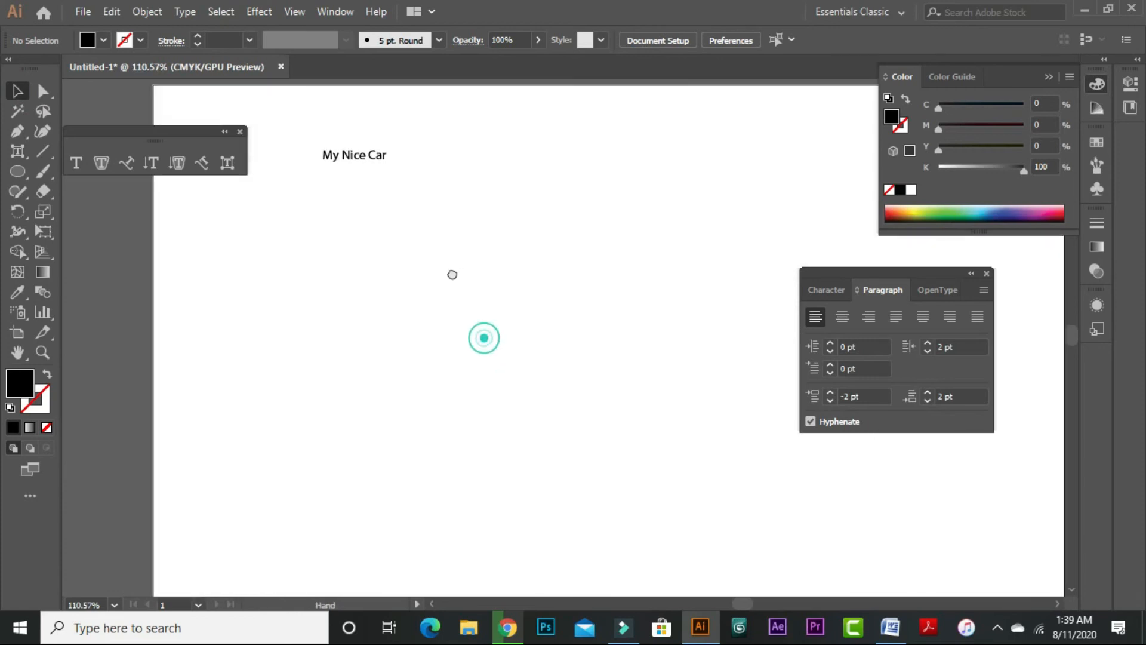
drag(448, 306, 467, 359)
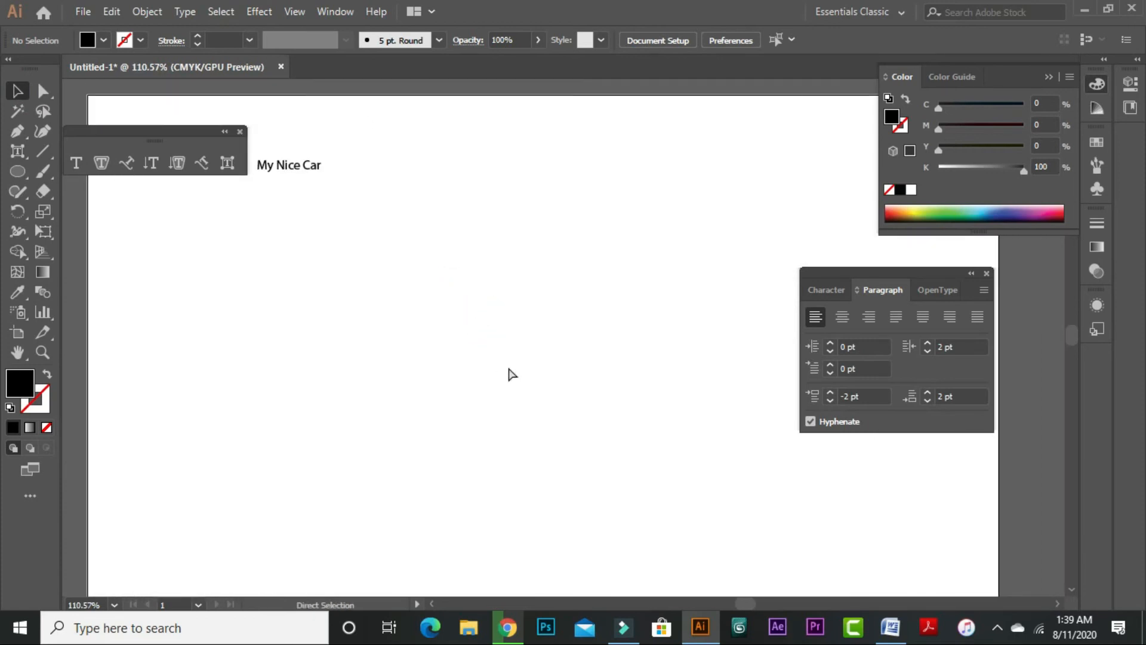
key(ctrl+minus)
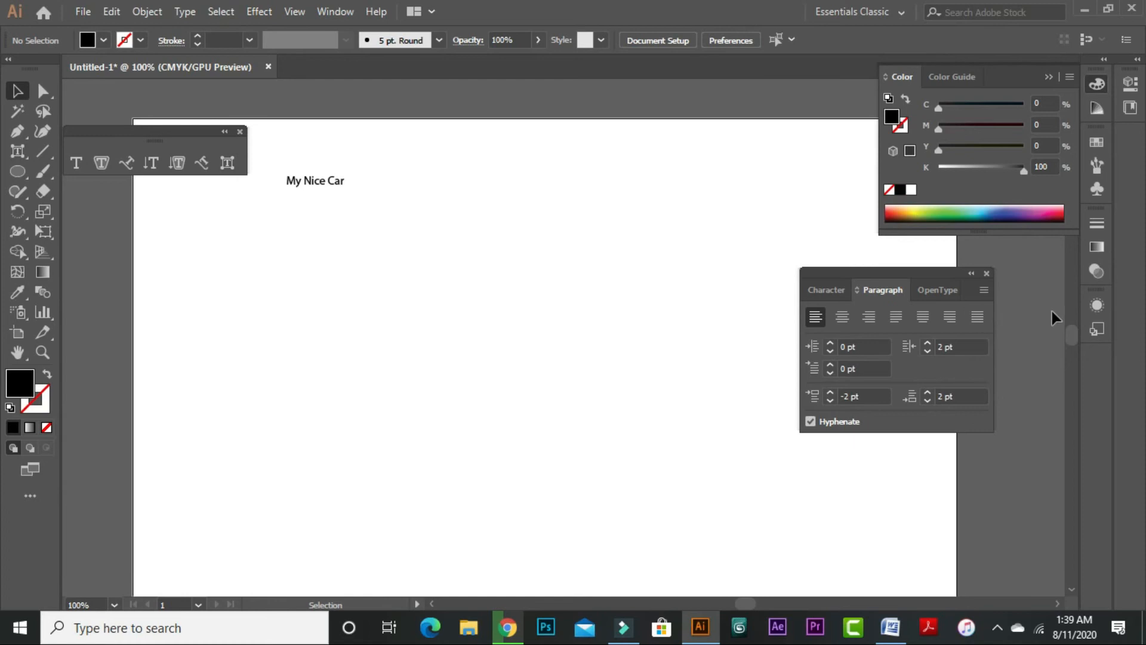
click(831, 292)
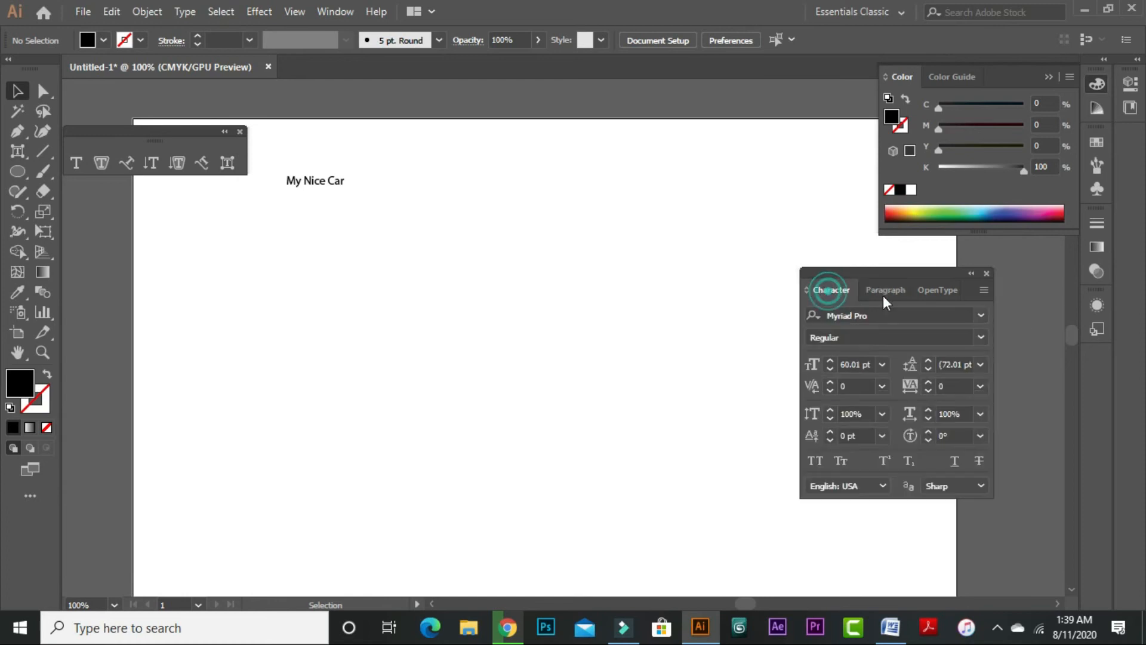
drag(469, 314, 460, 264)
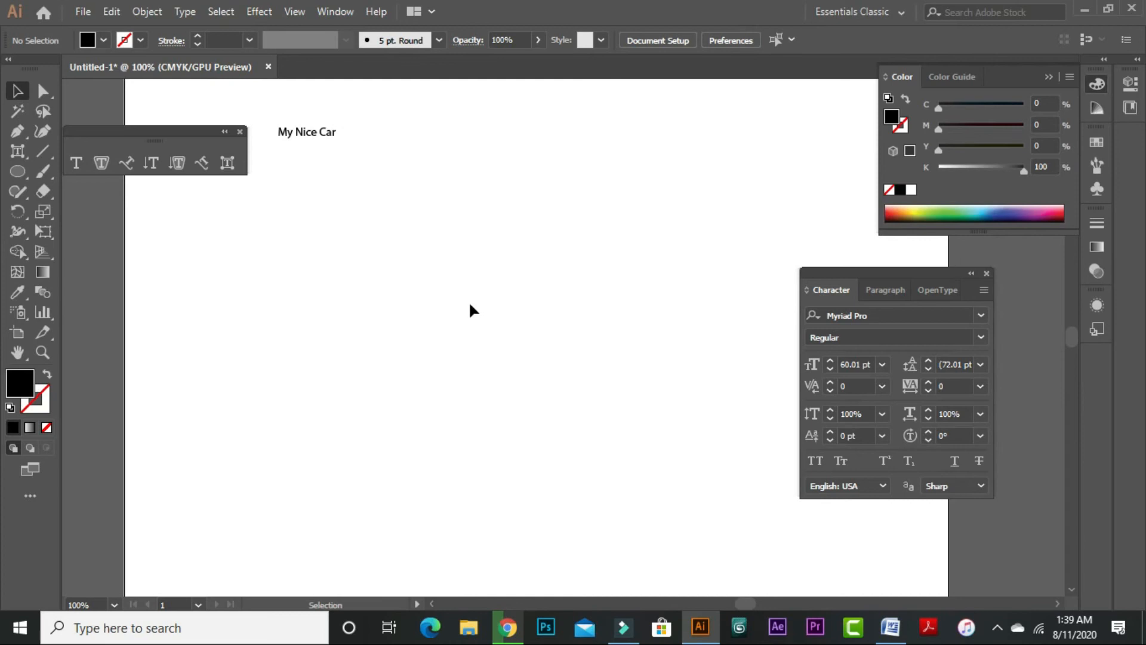
click(77, 164)
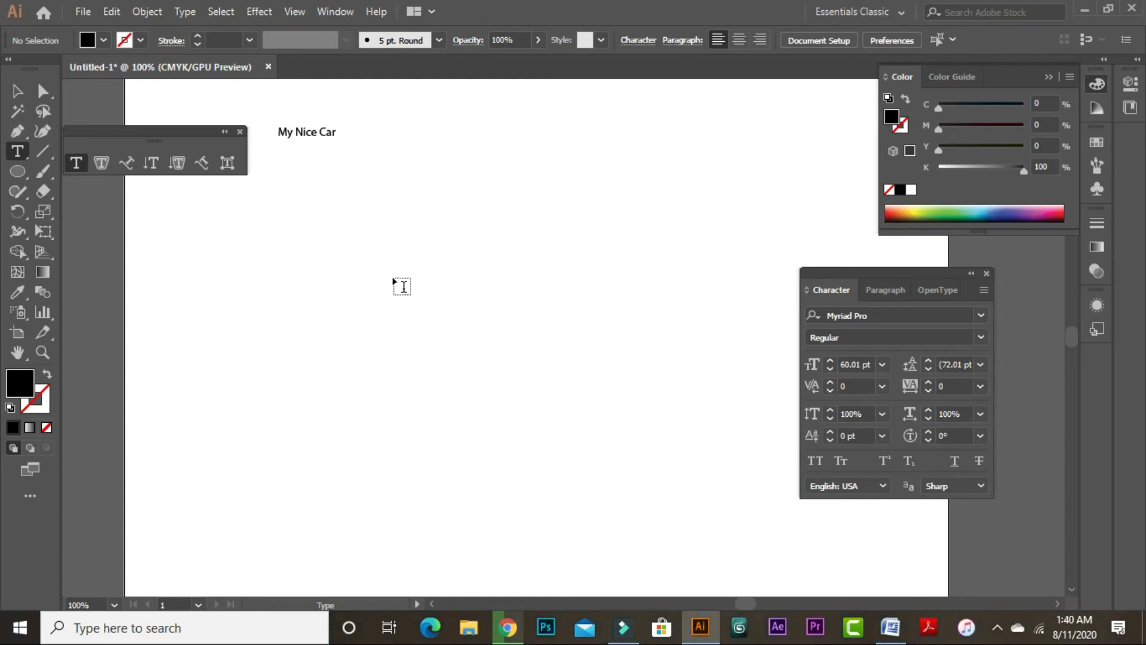
drag(322, 199, 779, 417)
scroll(628, 337, up, 2)
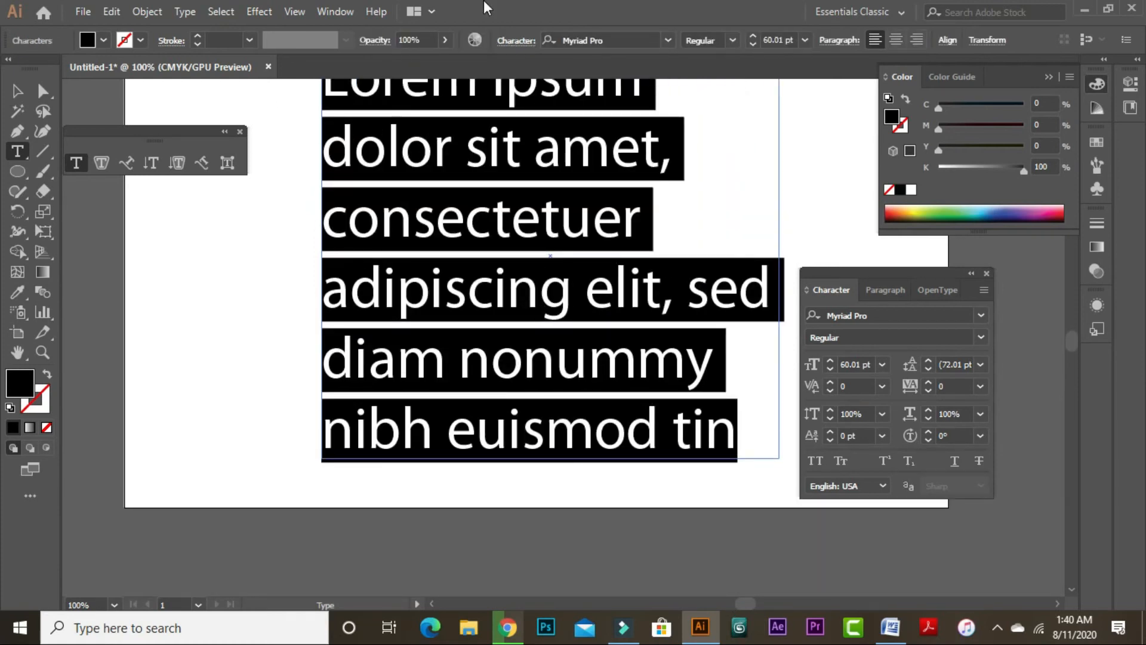
scroll(478, 494, up, 2)
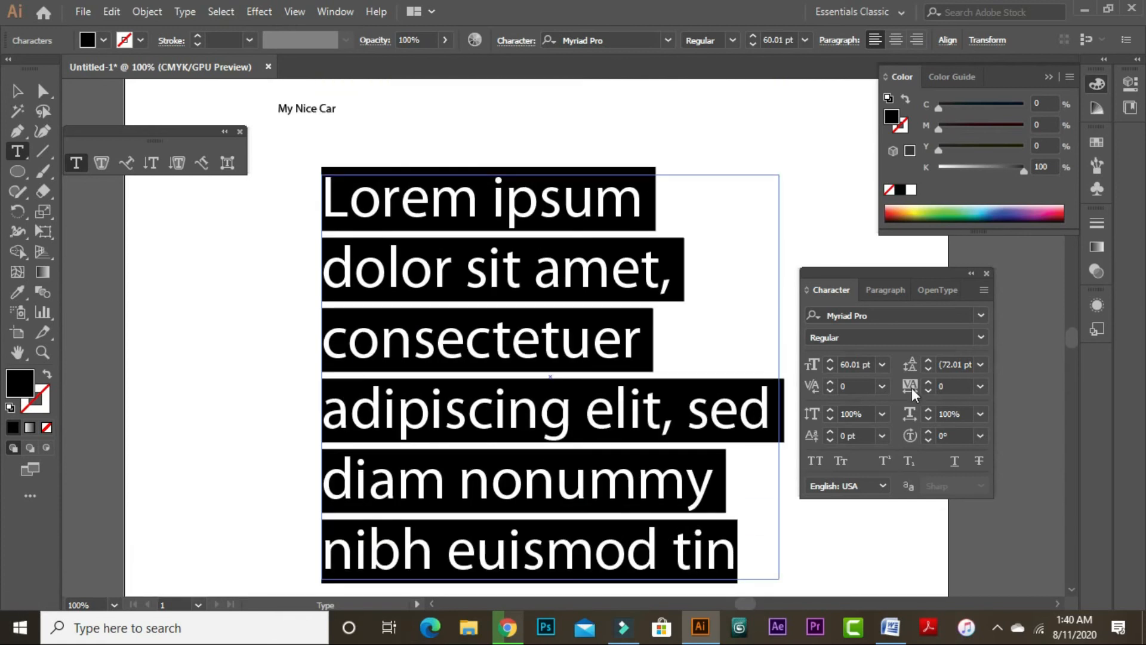
Set the placeholder text's font size to 14 pt and delete its text frame.
click(869, 365)
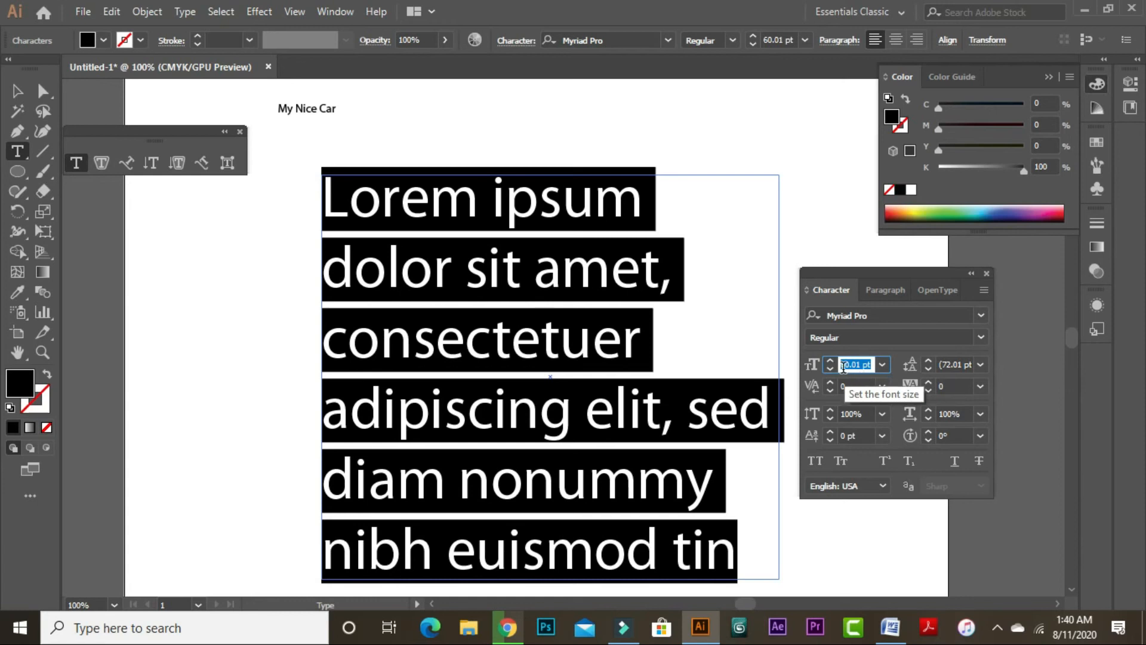
text(14)
key(Return)
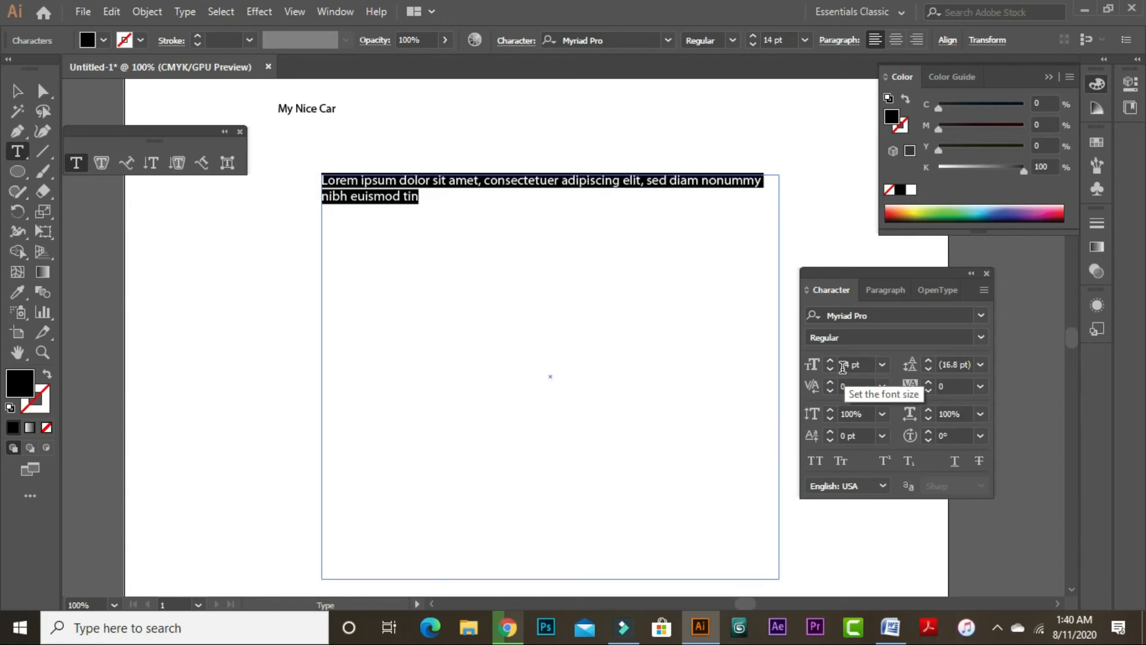
click(18, 91)
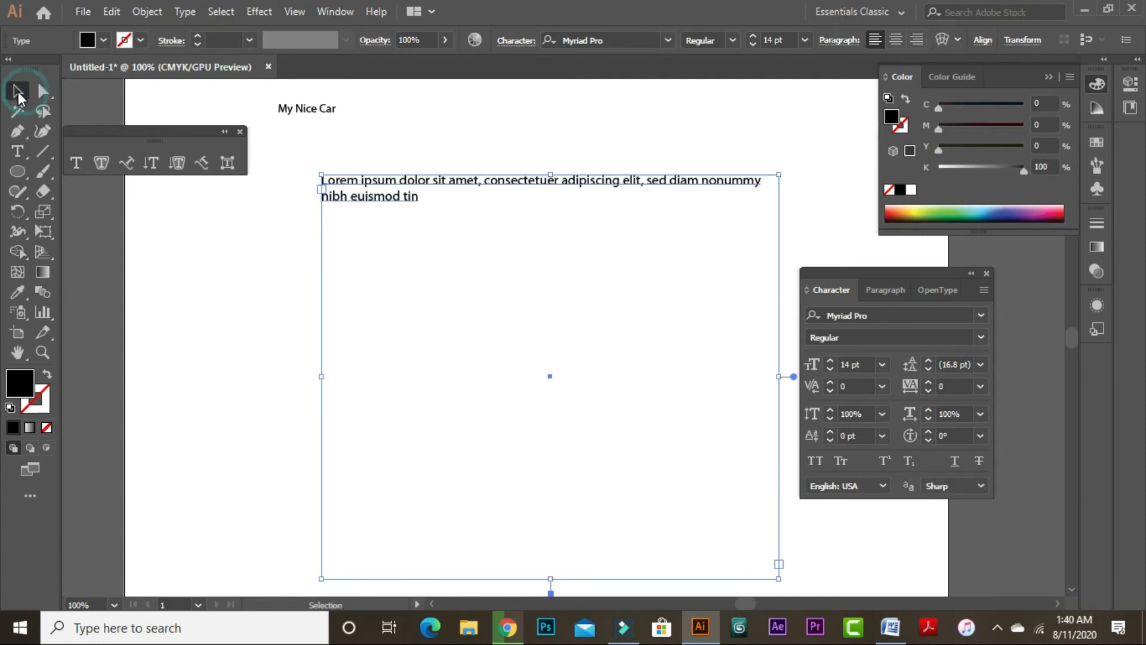
key(Delete)
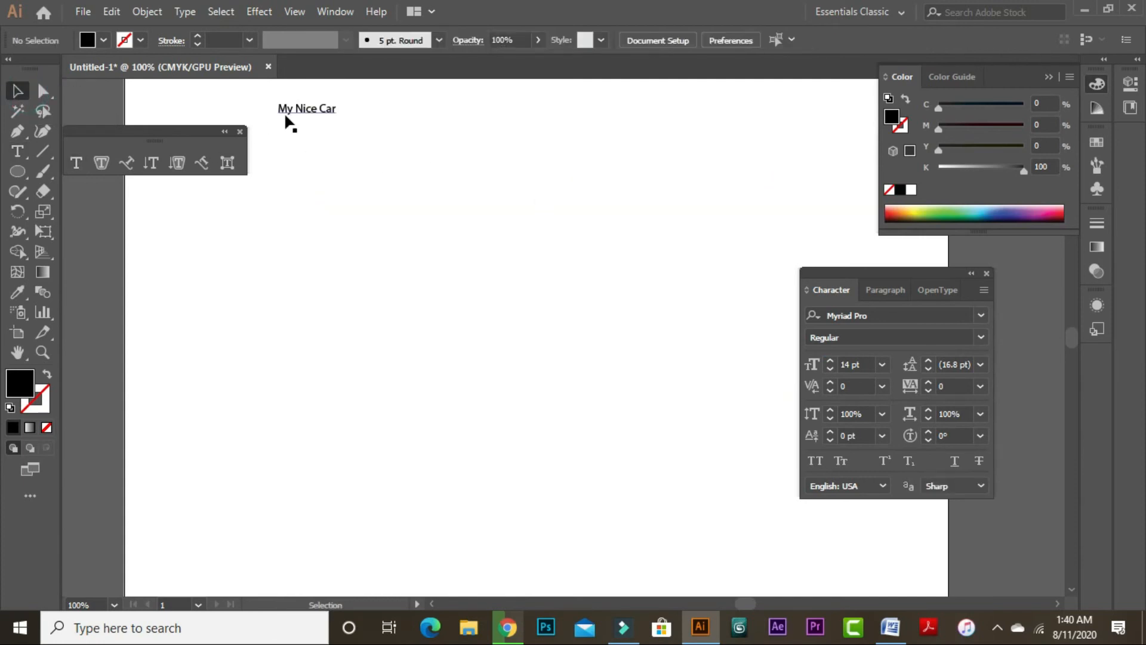
Draw a new area type box filled with placeholder text and move it up directly beneath "My Nice Car".
click(286, 113)
click(480, 303)
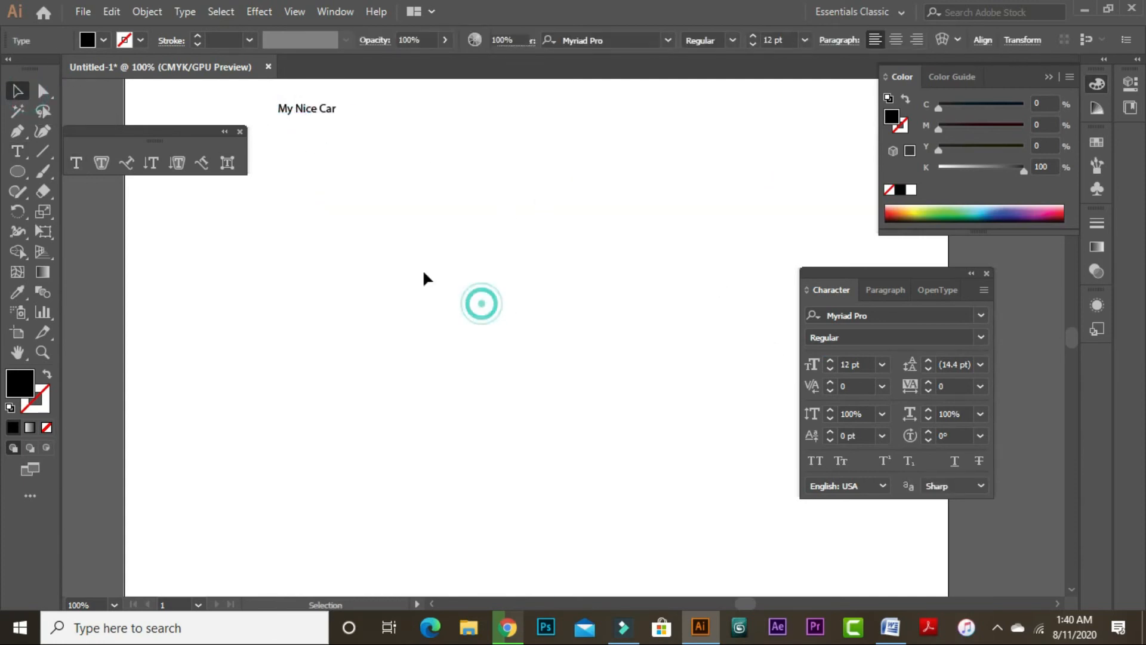
click(26, 156)
drag(311, 181, 730, 450)
scroll(656, 424, up, 5)
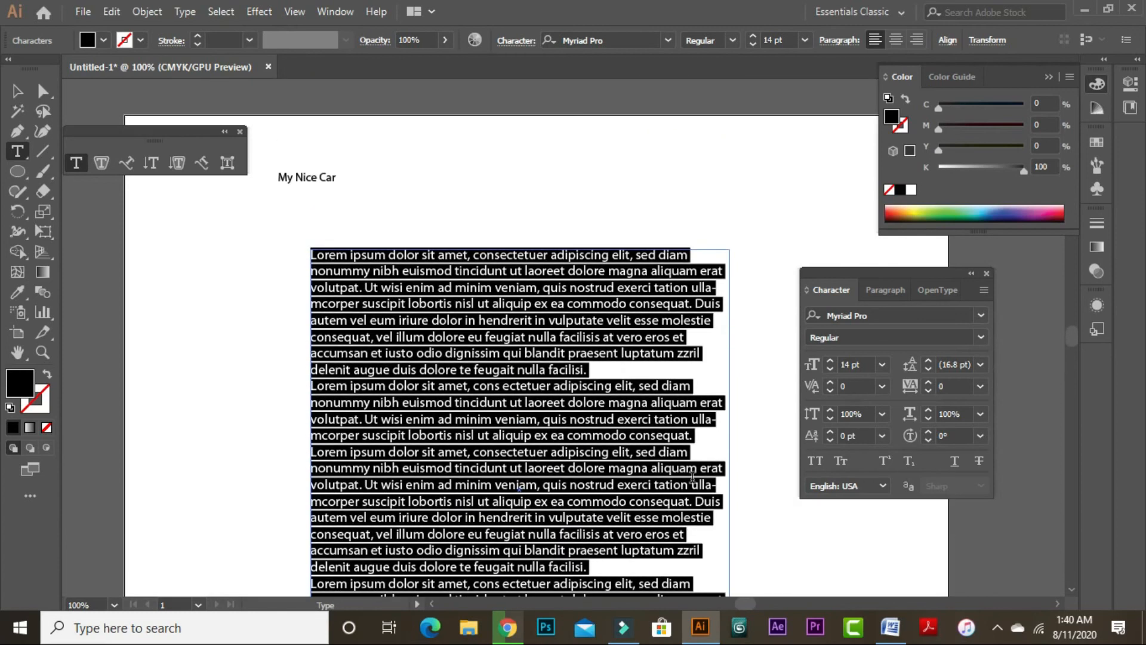
click(18, 90)
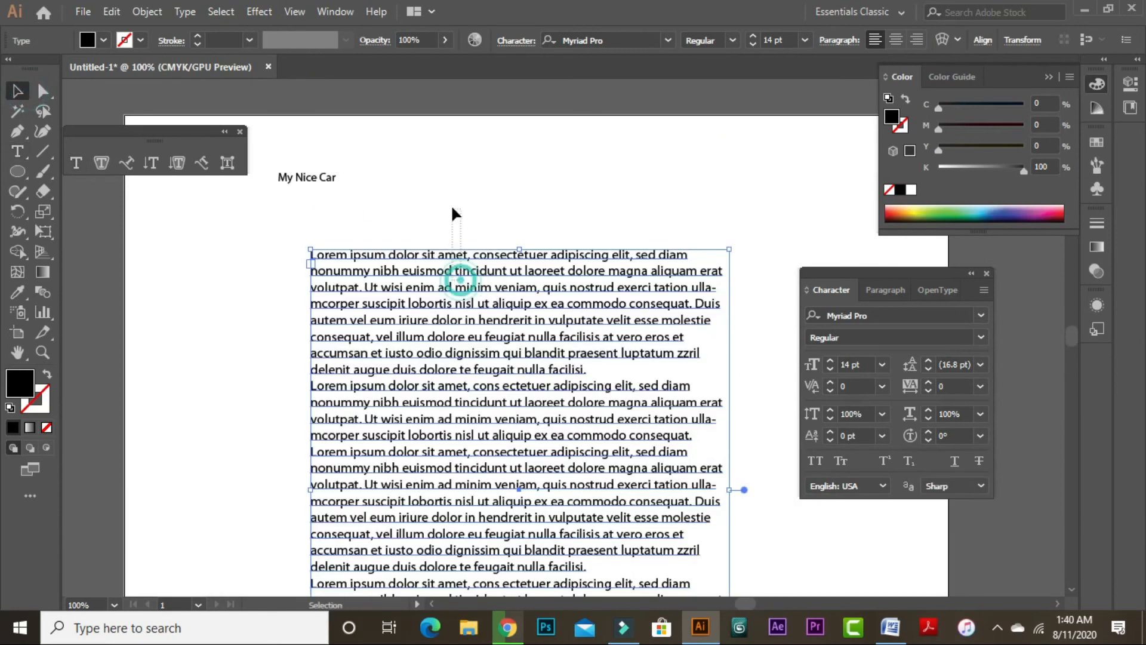
drag(469, 253, 478, 199)
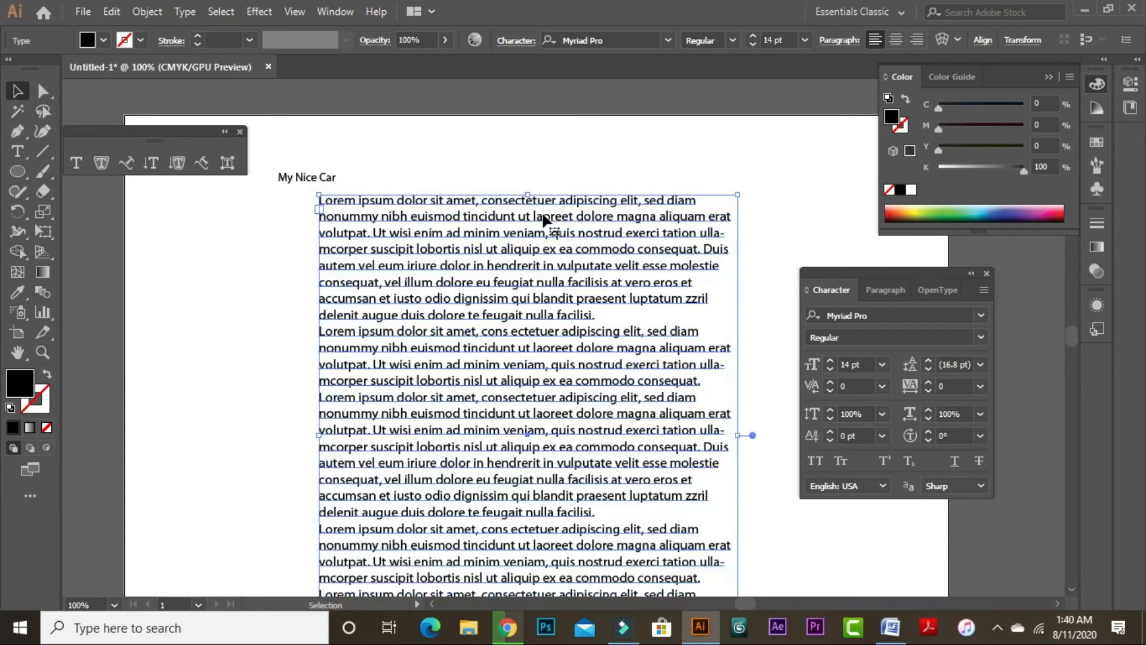
click(747, 274)
Look over the column of placeholder text down to its lower end and select its frame.
scroll(749, 281, down, 3)
scroll(740, 250, up, 2)
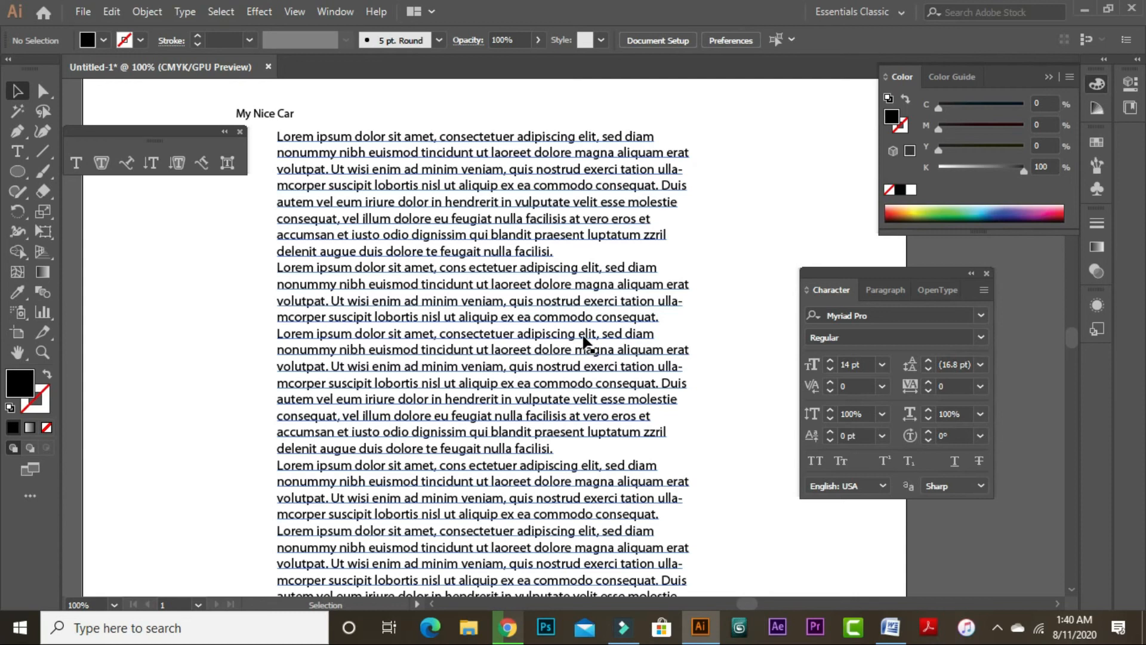
click(748, 230)
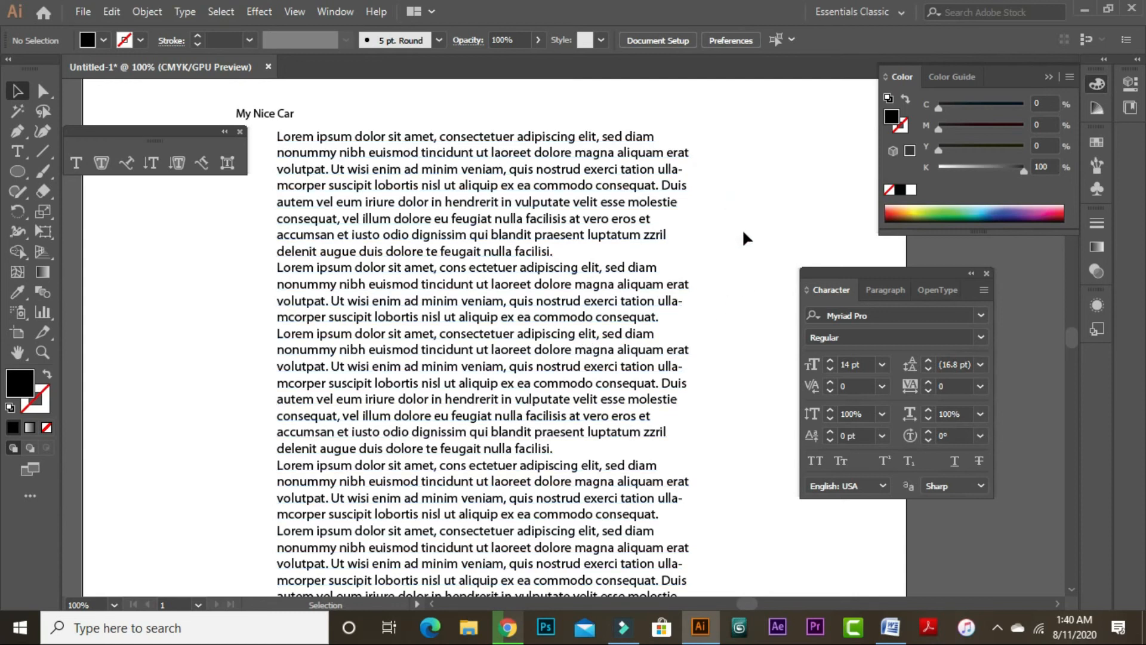
scroll(741, 229, down, 4)
scroll(669, 299, right, 1)
click(462, 206)
scroll(500, 241, up, 4)
scroll(537, 263, left, 1)
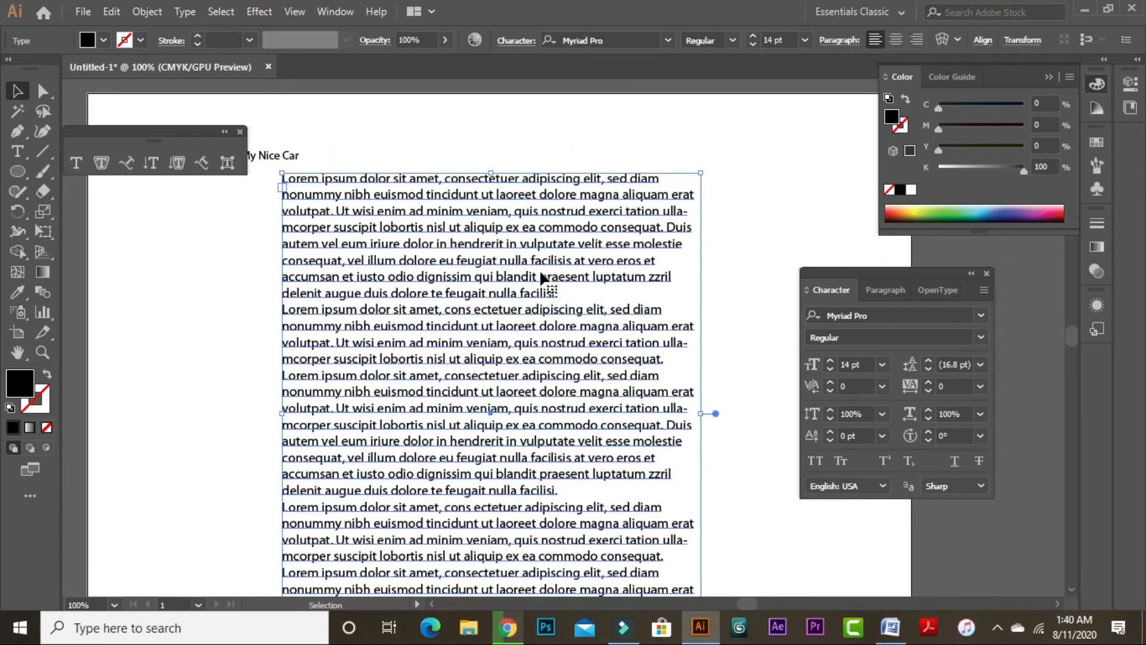
key(a)
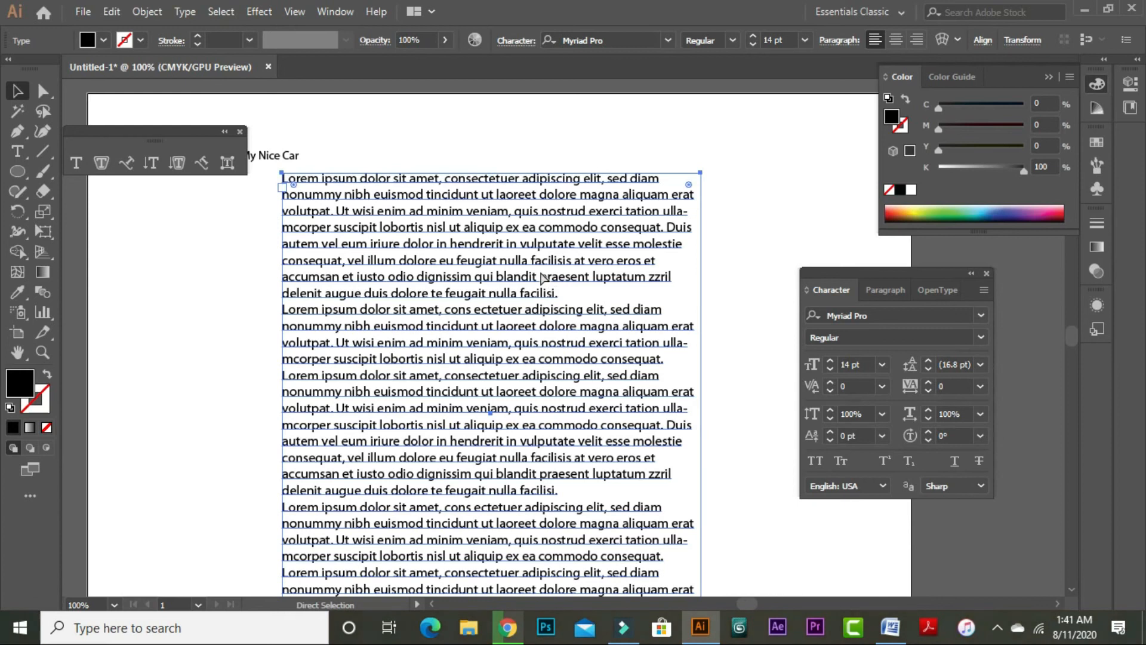
key(v)
key(a)
Open the image ferrari_PNG10680.png from the Desktop.
key(ctrl+o)
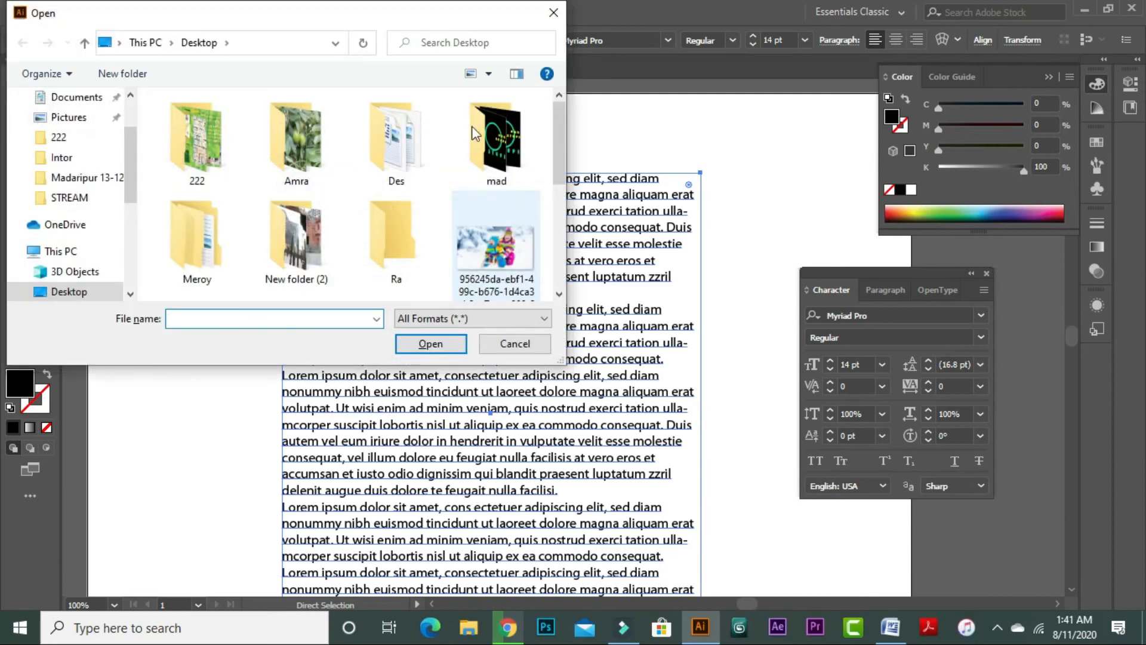
drag(560, 136, 546, 244)
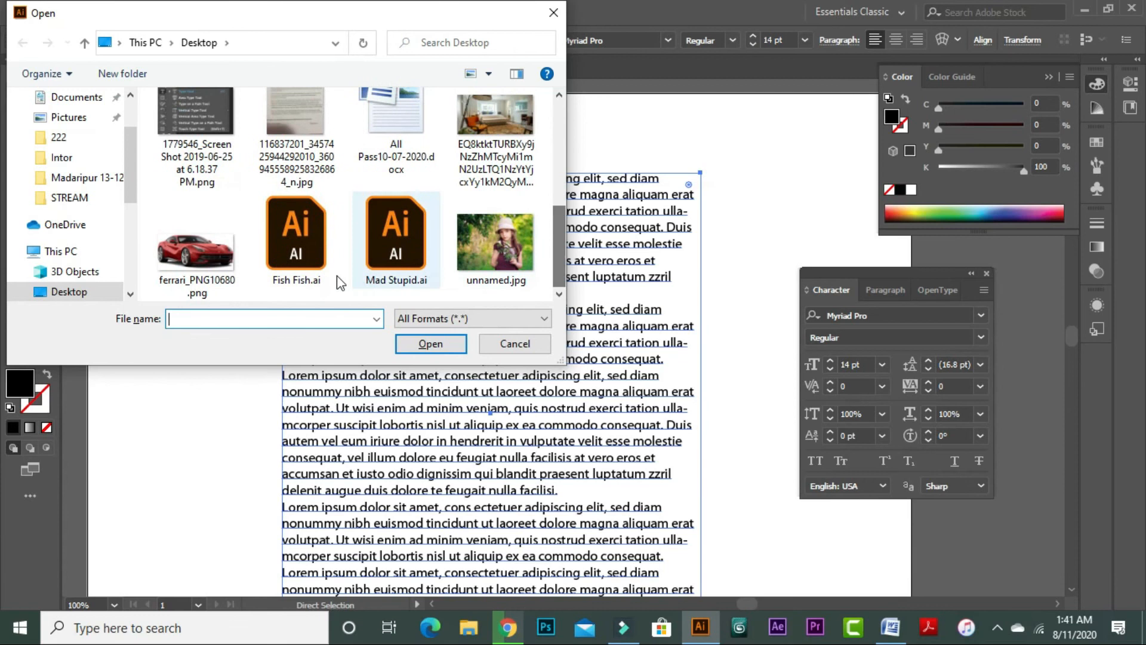
click(195, 245)
click(430, 343)
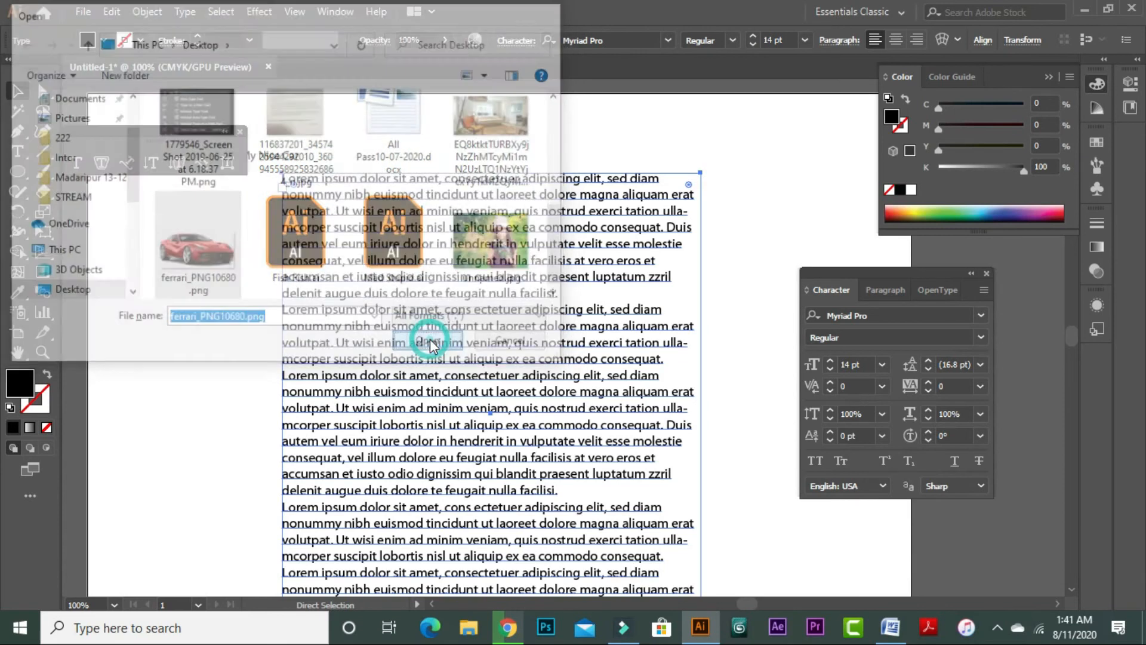
Move the car image around on and off its own artboard and back near the artboard's middle.
drag(574, 314, 553, 189)
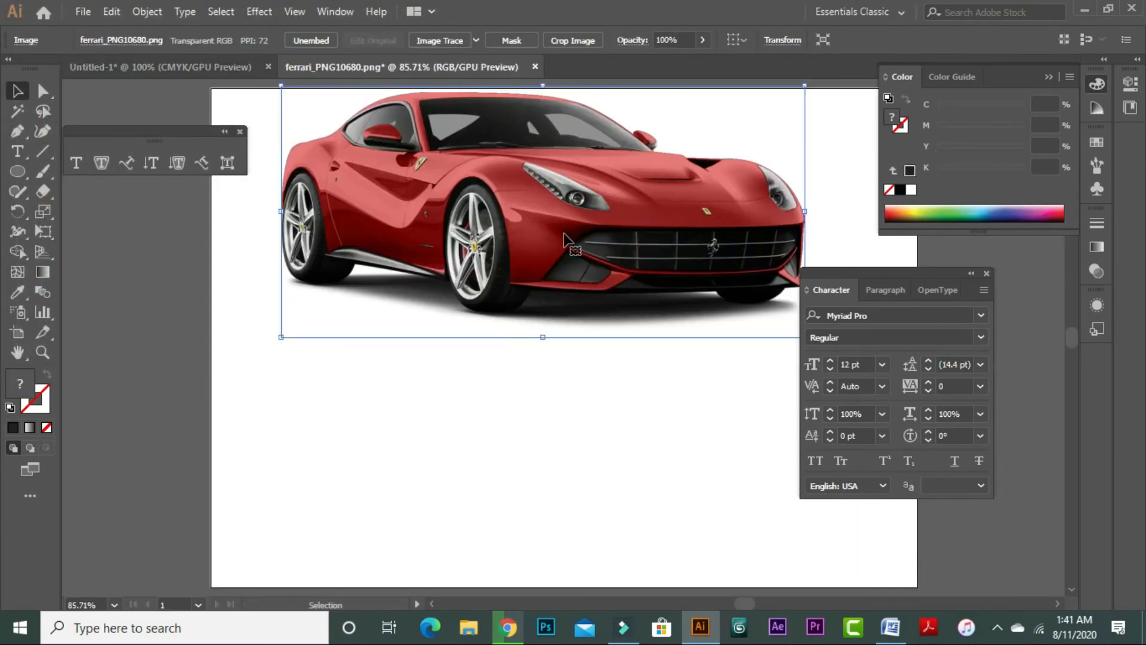
key(ctrl+minus)
key(ctrl+minus)
drag(535, 307, 179, 322)
drag(298, 381, 591, 276)
drag(512, 267, 561, 403)
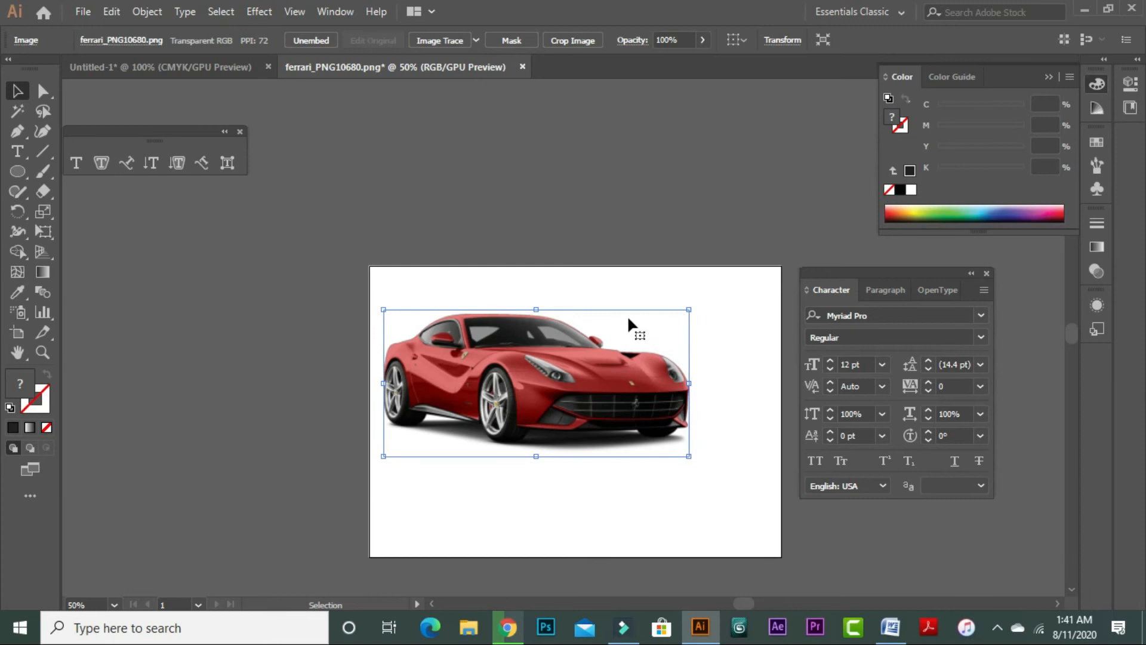
Cut the car image, close its document and paste the image over the placeholder text in Untitled-1.
key(ctrl+x)
key(ctrl+w)
click(655, 338)
drag(544, 348, 509, 195)
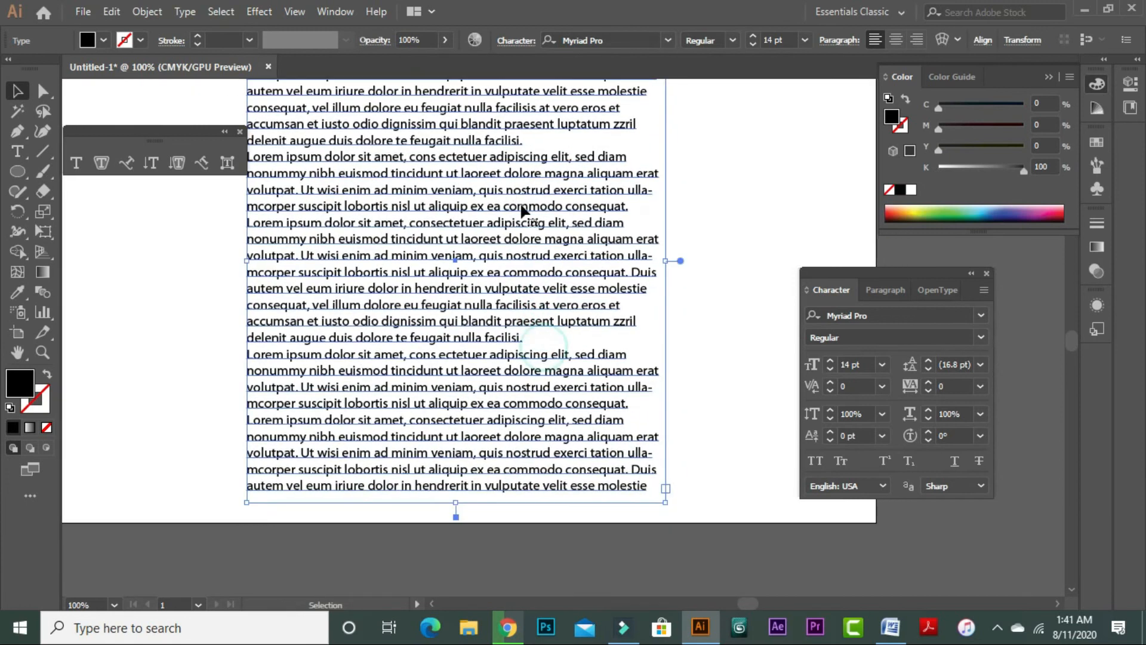
key(ctrl+v)
drag(682, 199, 567, 256)
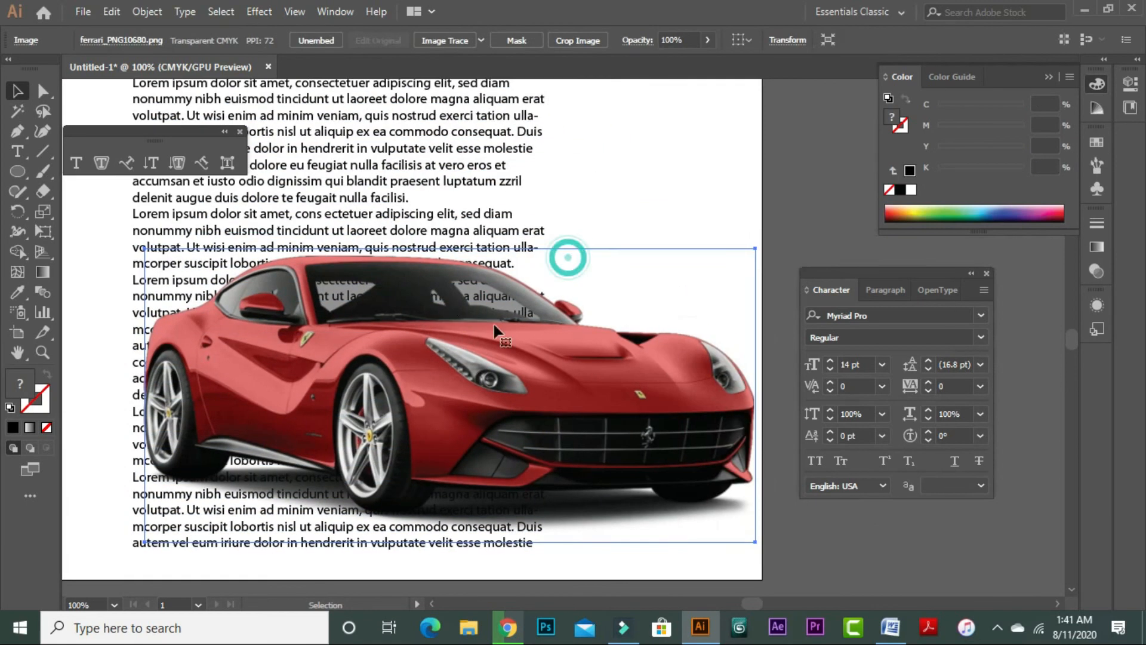
Scale the car image down to roughly the text column's width and place it over the column.
drag(751, 545, 505, 418)
drag(403, 348, 517, 349)
click(714, 394)
scroll(699, 405, down, 2)
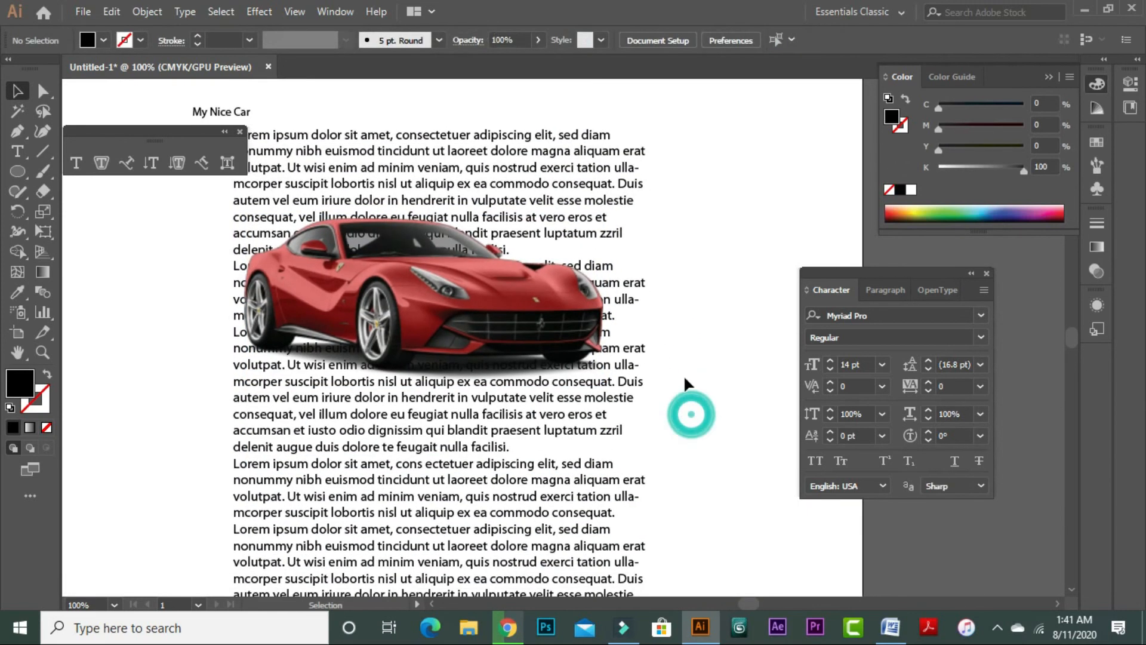
Enlarge "My Nice Car" to about 60 pt, centre it as a heading above the placeholder text and select it.
drag(639, 375, 667, 359)
drag(263, 98, 674, 113)
click(310, 191)
drag(546, 179, 577, 188)
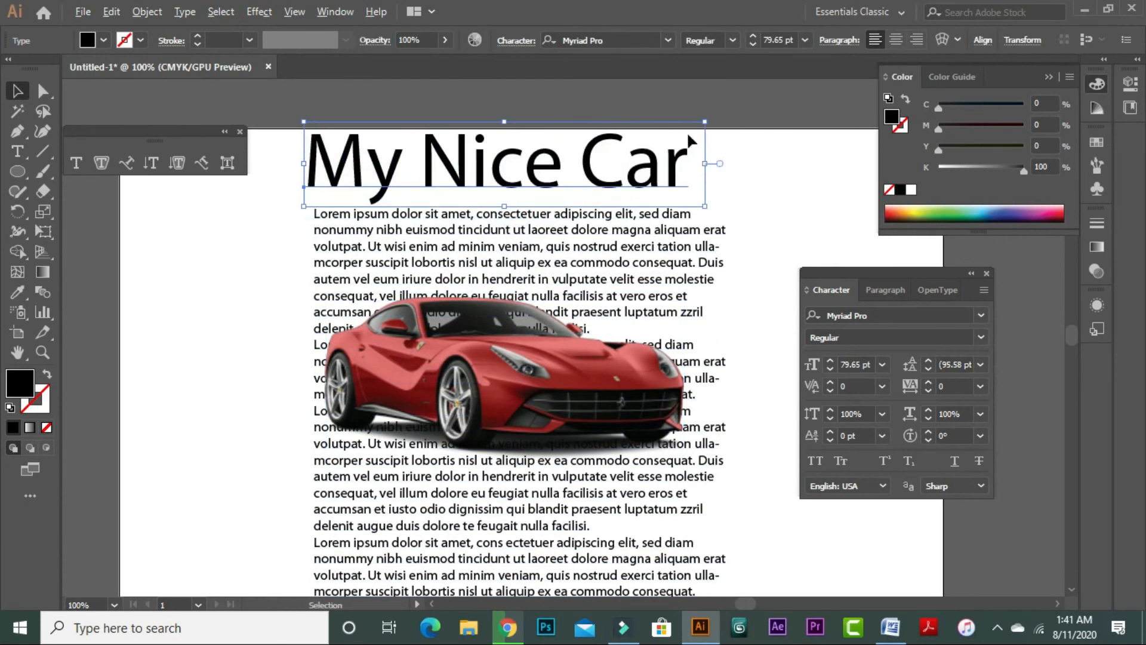
drag(708, 124, 653, 132)
click(725, 146)
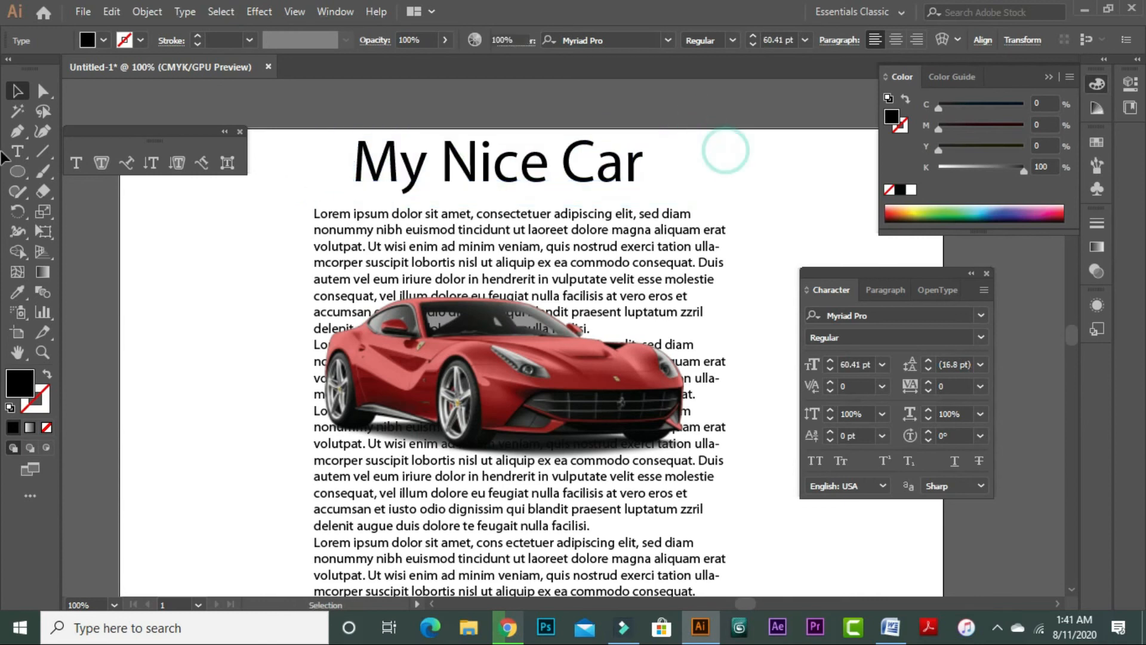
click(412, 175)
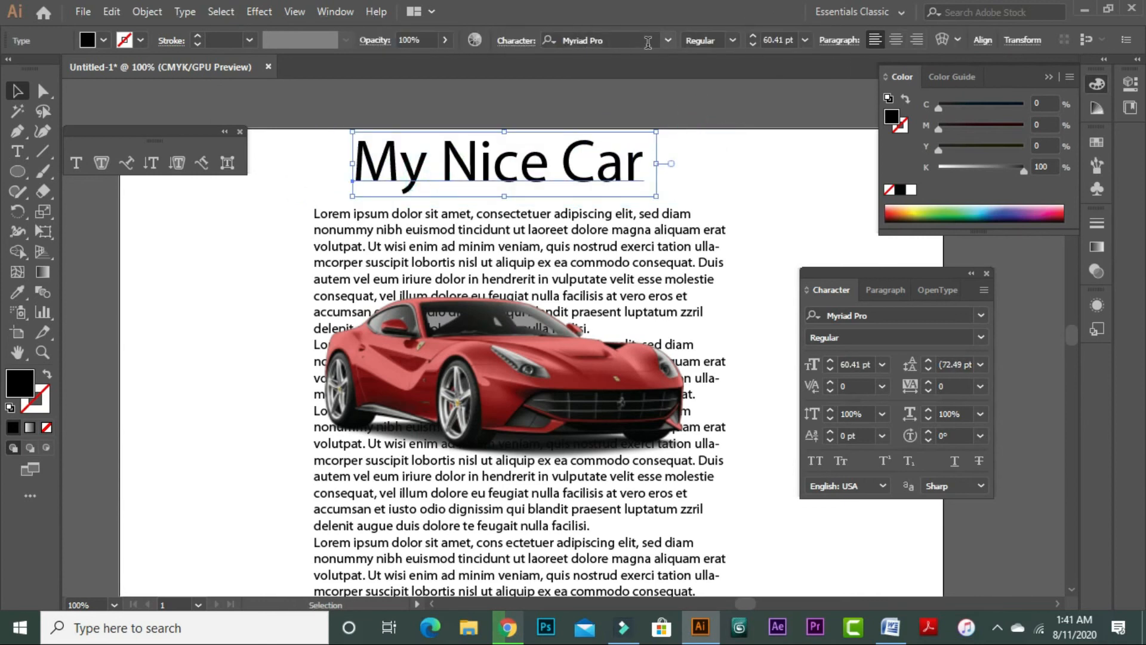
Set the "My Nice Car" heading in the HeaveneticaCond9 BlkSH font and fill it with green.
click(671, 41)
click(784, 253)
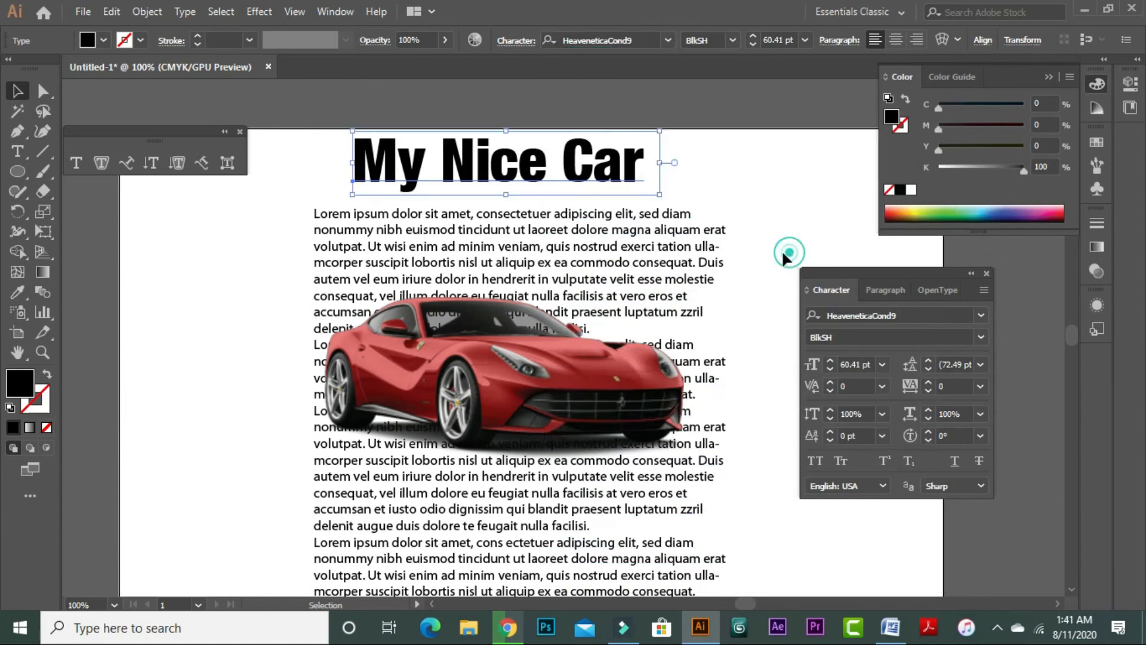
click(736, 175)
click(564, 158)
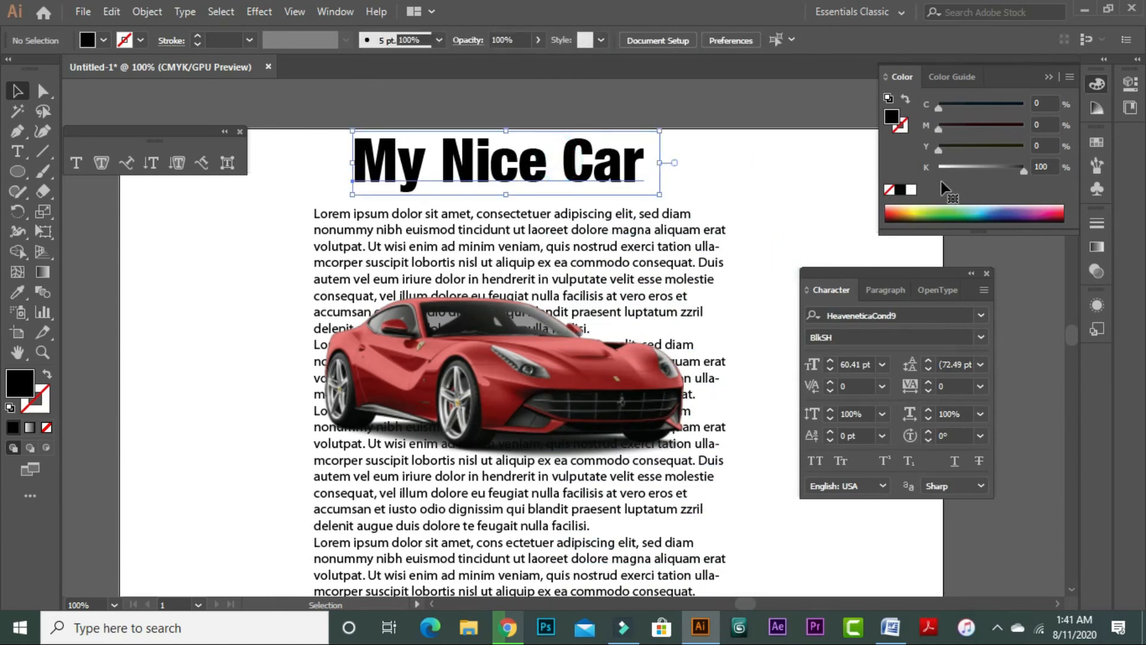
click(930, 210)
click(771, 181)
drag(708, 207, 727, 140)
Justify all lines of the placeholder text and turn off its hyphenation.
click(491, 292)
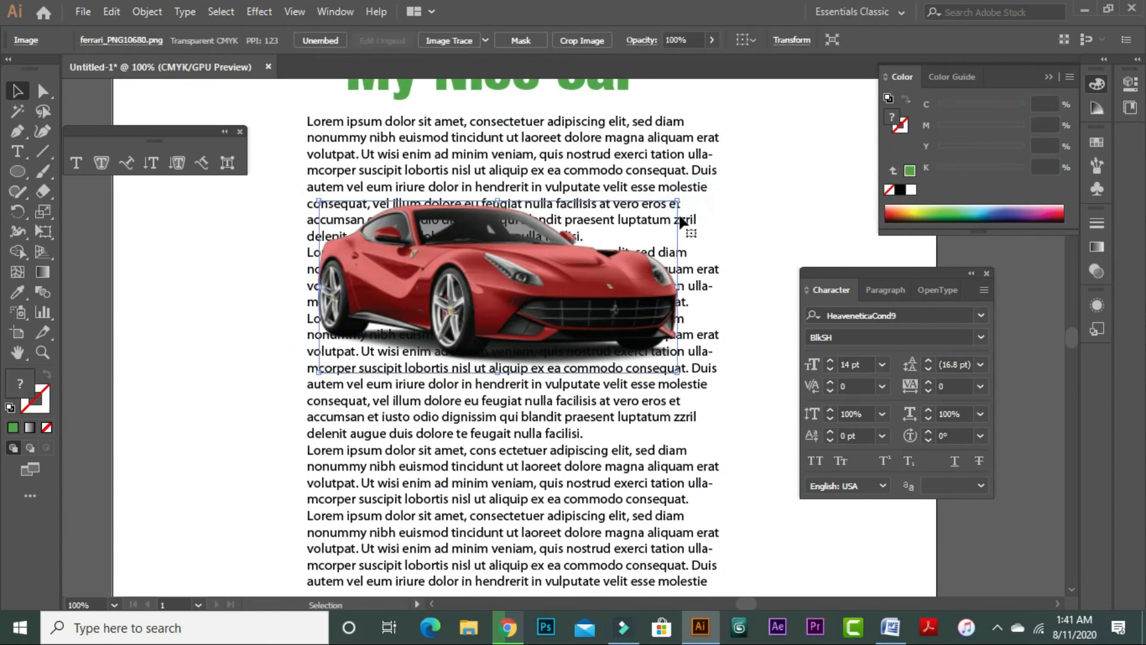
click(780, 184)
key(ctrl+z)
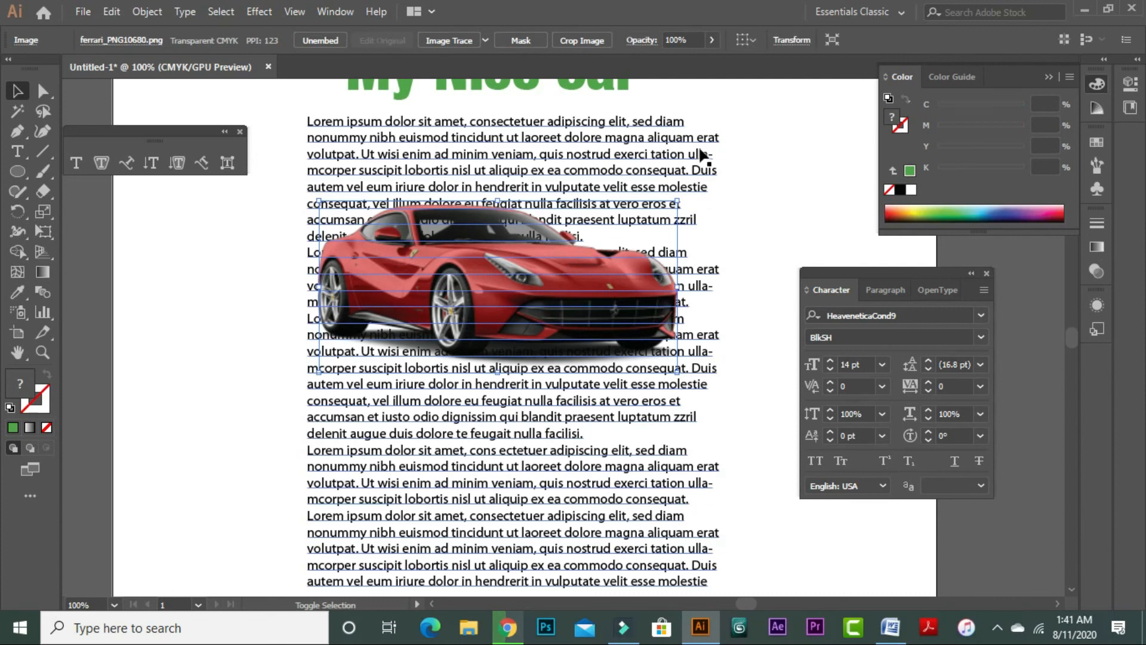
click(702, 156)
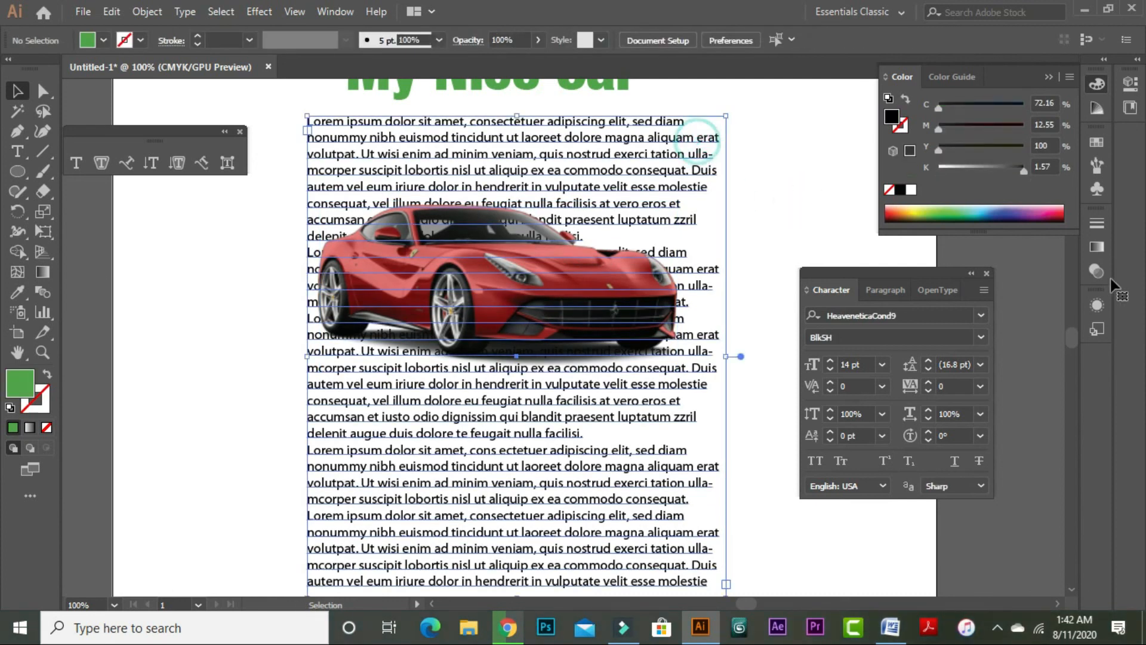
click(893, 288)
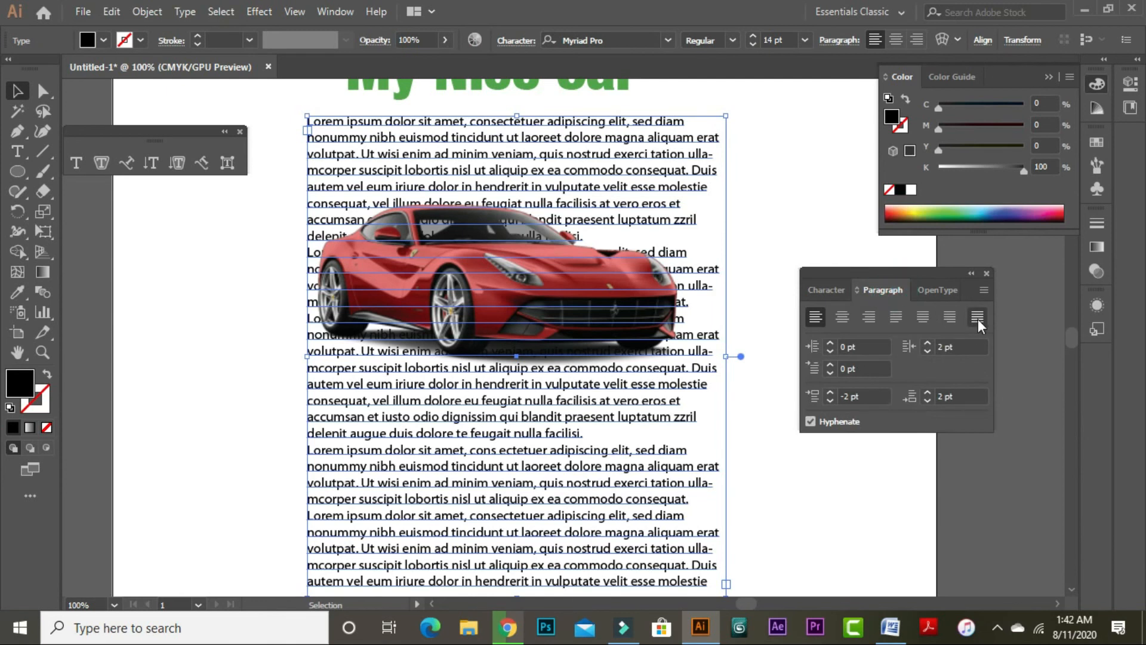
click(977, 318)
click(781, 179)
drag(804, 168, 756, 181)
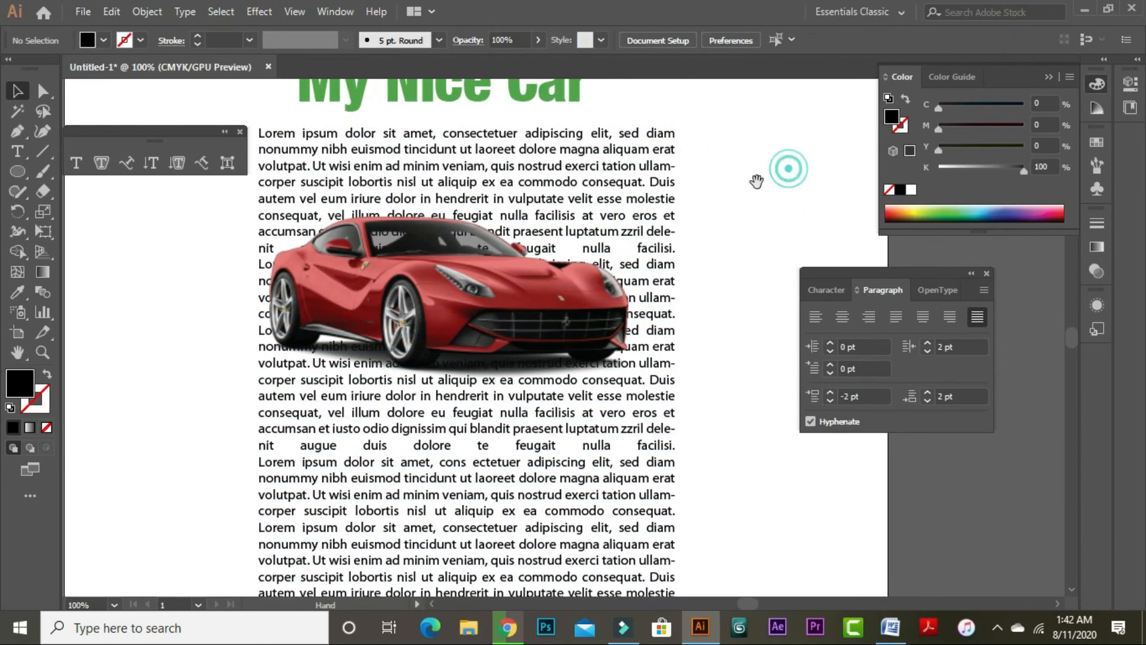
click(634, 200)
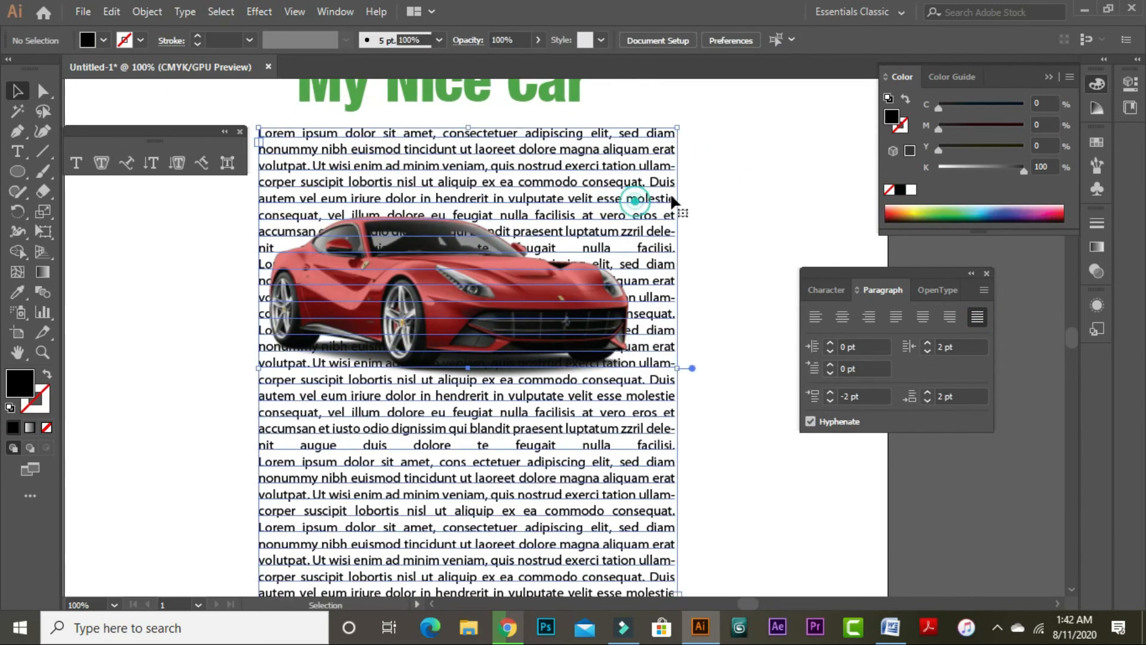
click(812, 422)
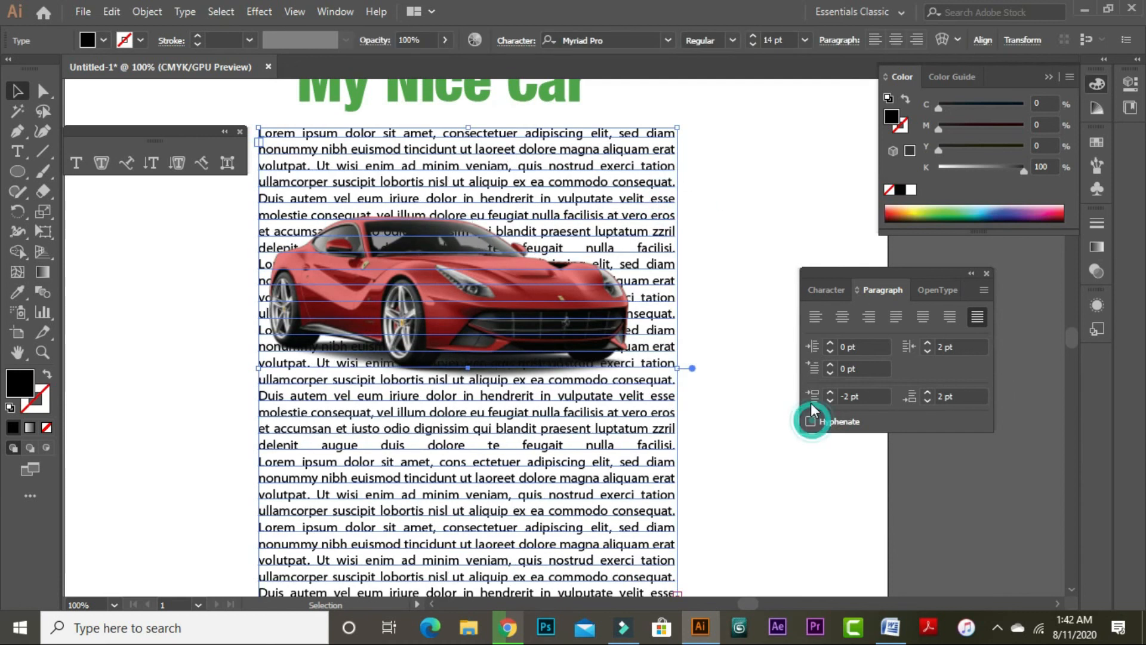
click(742, 281)
Extend the placeholder text frame slightly below the artboard's bottom edge and move the car image down a little over the text.
drag(718, 378, 735, 301)
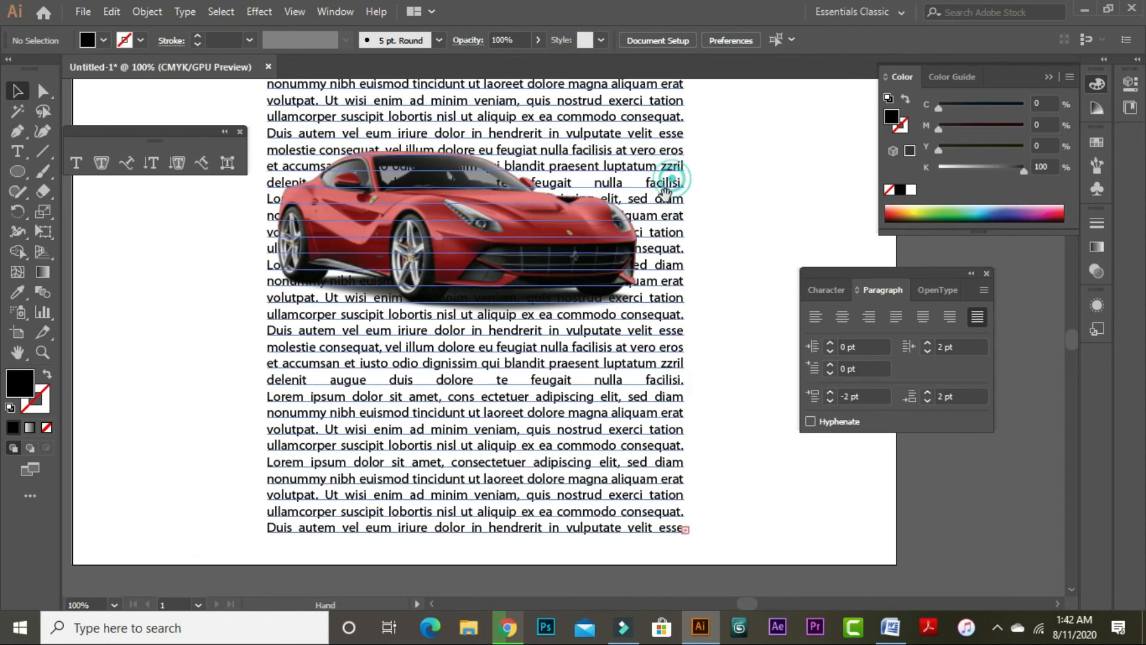
scroll(637, 443, down, 5)
click(633, 350)
drag(521, 380, 565, 429)
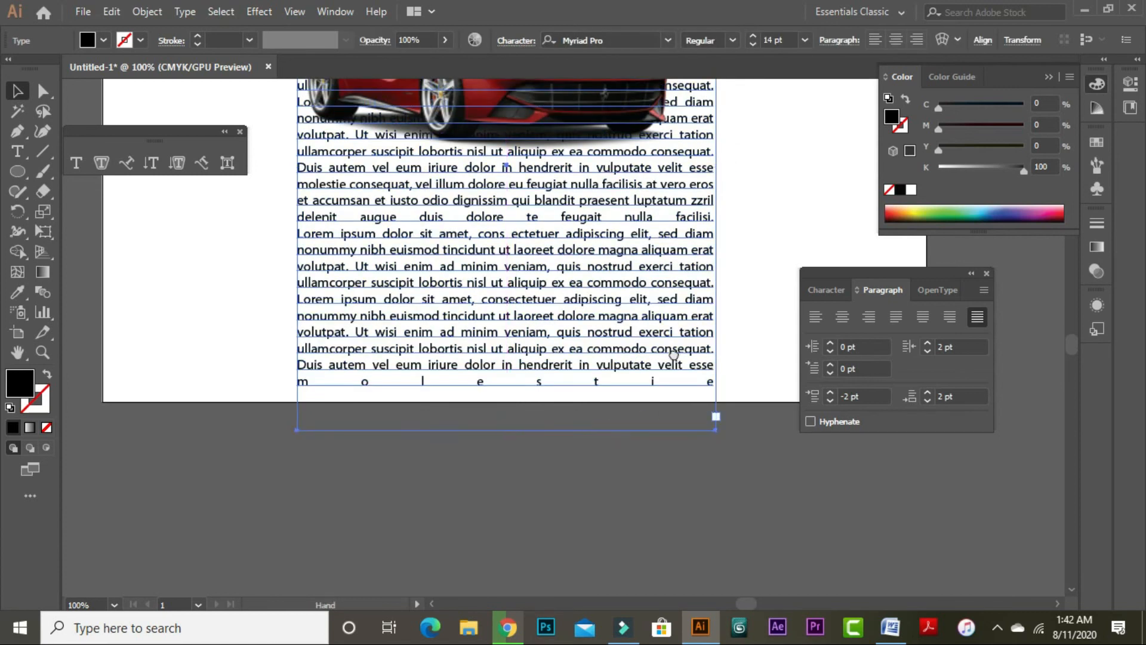
scroll(716, 242, up, 8)
click(719, 234)
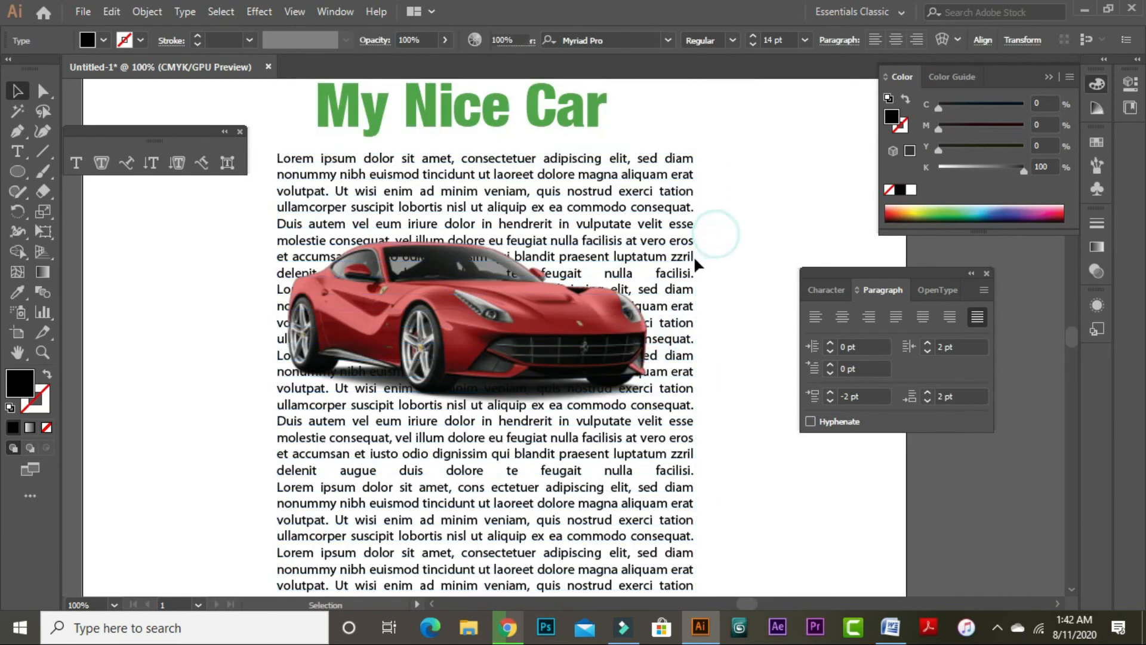
click(525, 288)
click(715, 150)
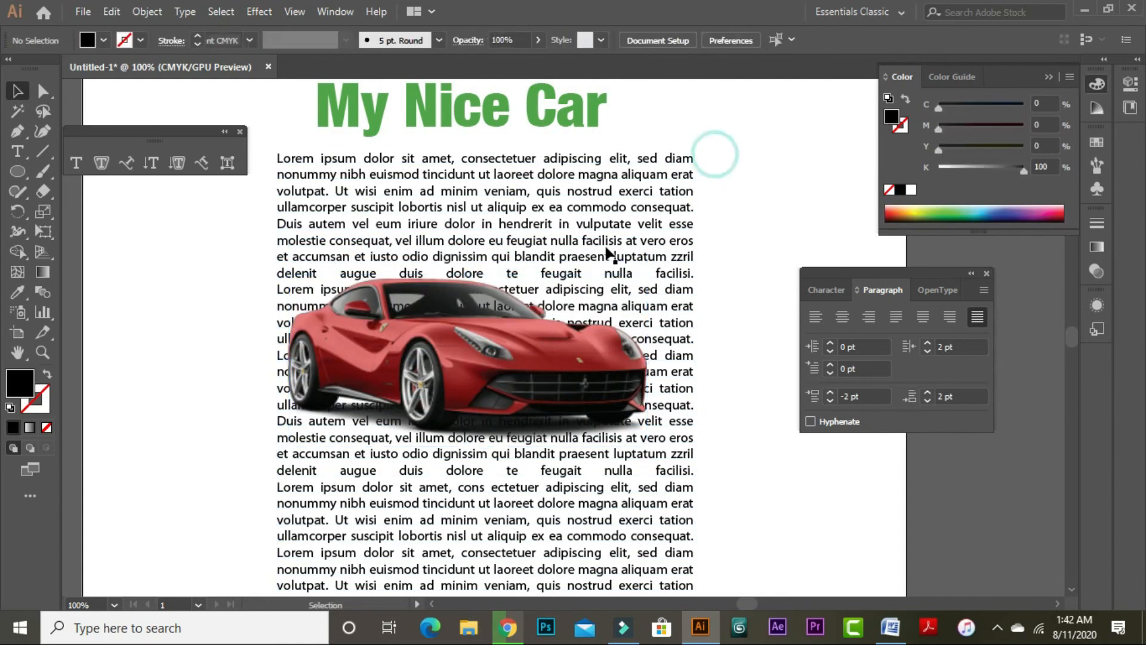
Justify the placeholder text with its last line aligned left.
click(680, 159)
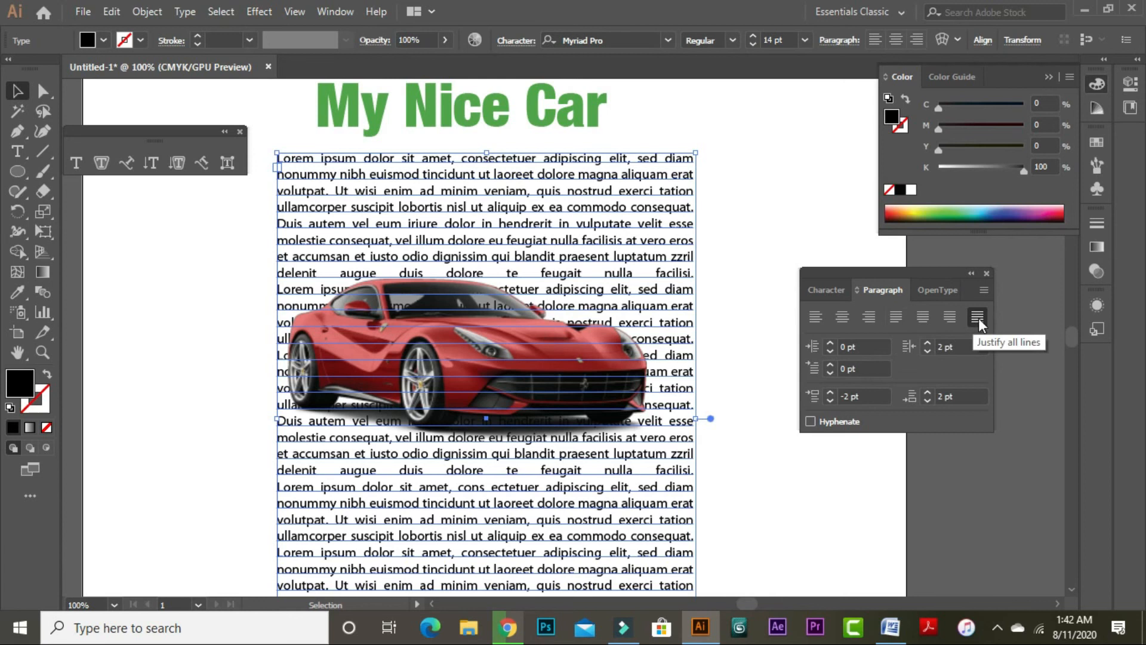
scroll(660, 437, down, 5)
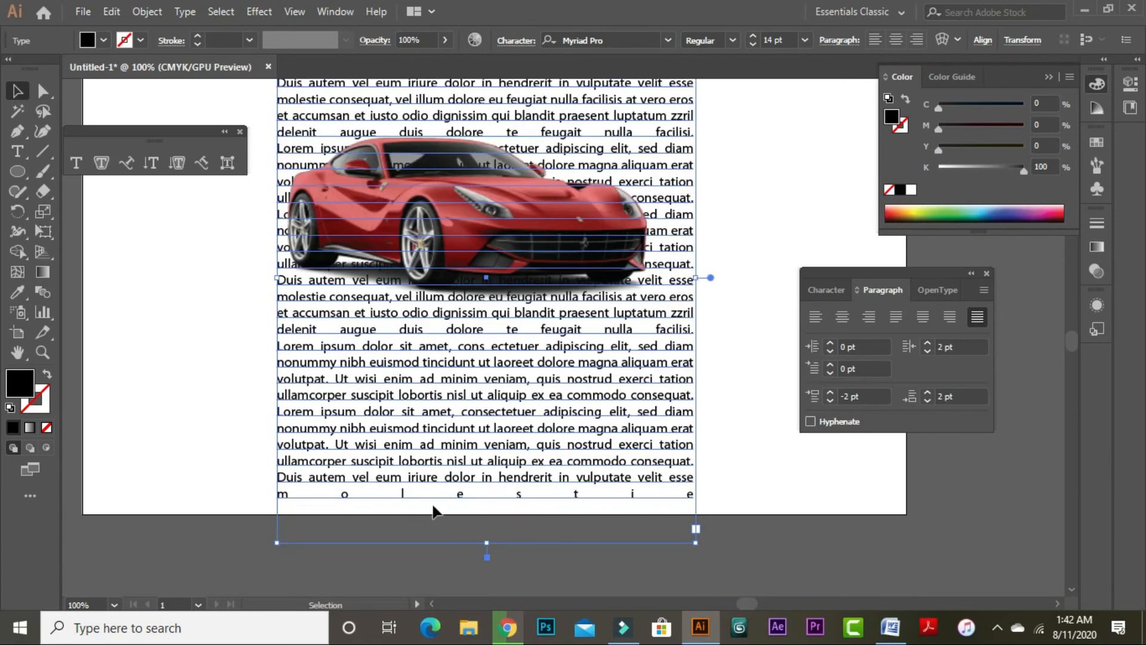
click(891, 318)
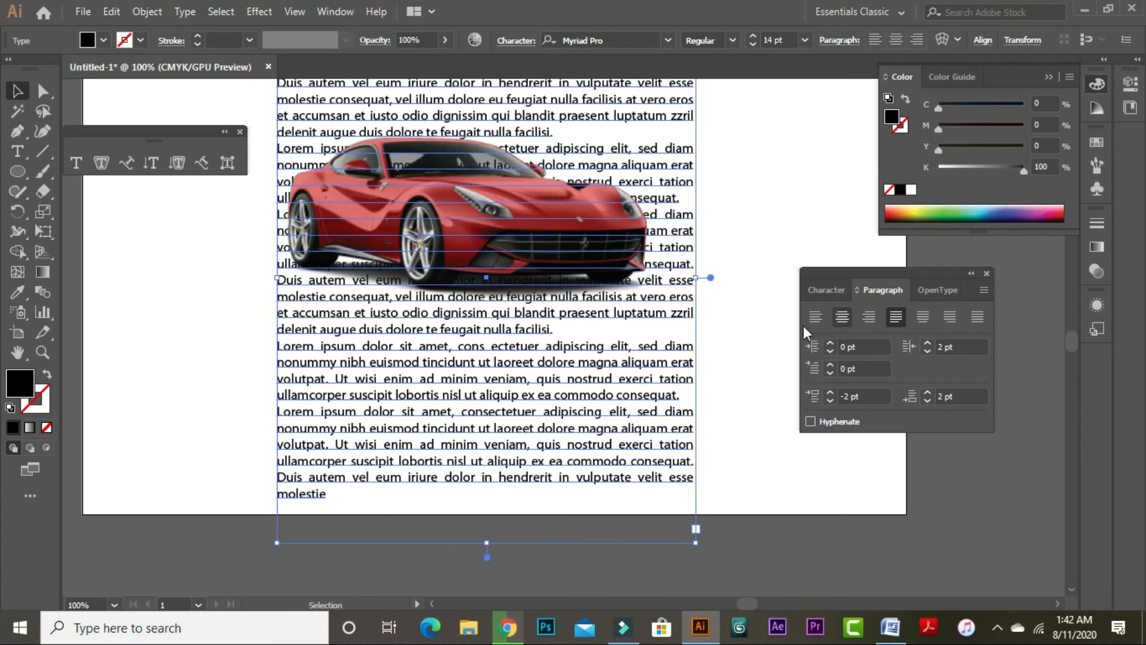
scroll(656, 366, up, 5)
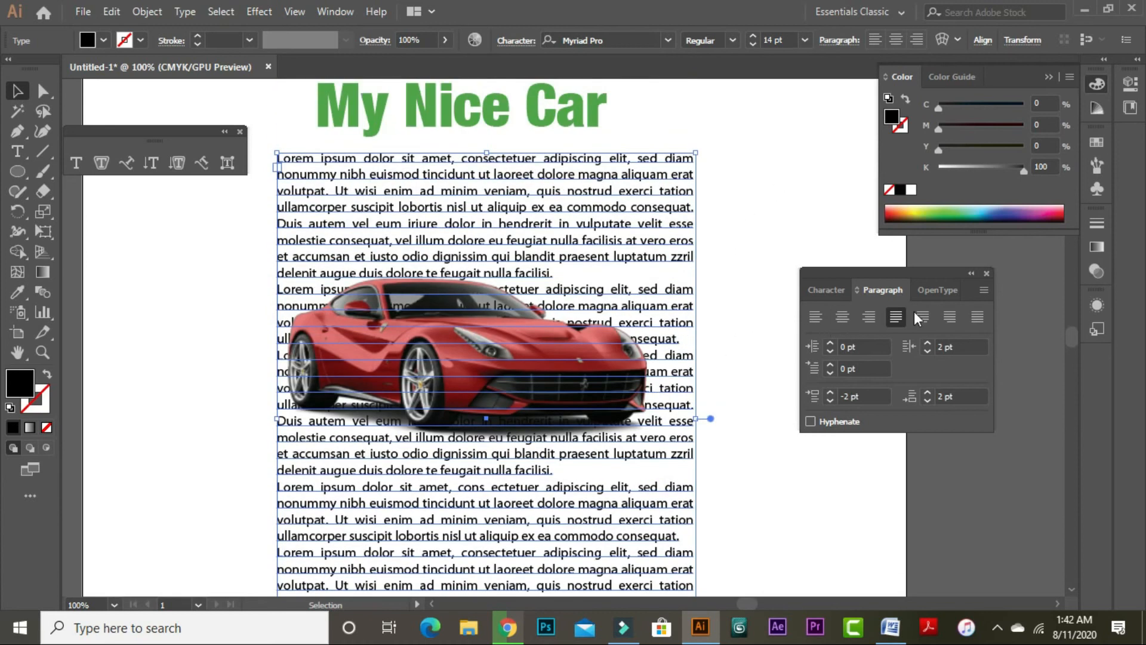
click(793, 208)
scroll(337, 437, down, 8)
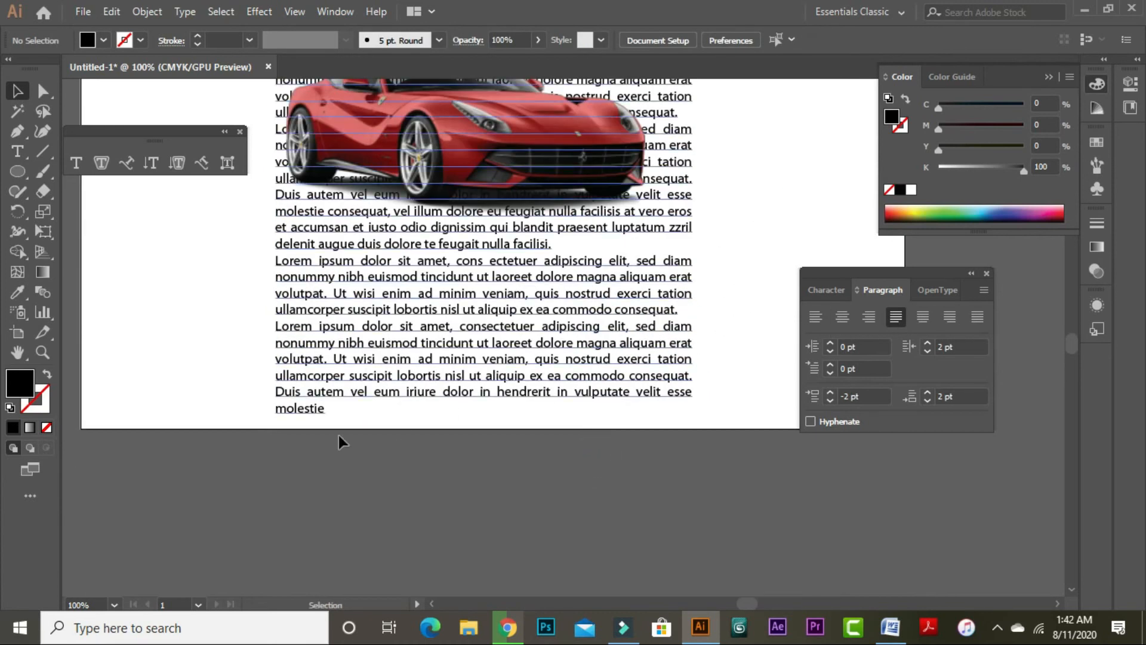
Move the car image slightly down and right so it sits centred across the text column.
drag(683, 235, 675, 469)
drag(444, 353, 474, 391)
click(724, 199)
drag(672, 284, 665, 185)
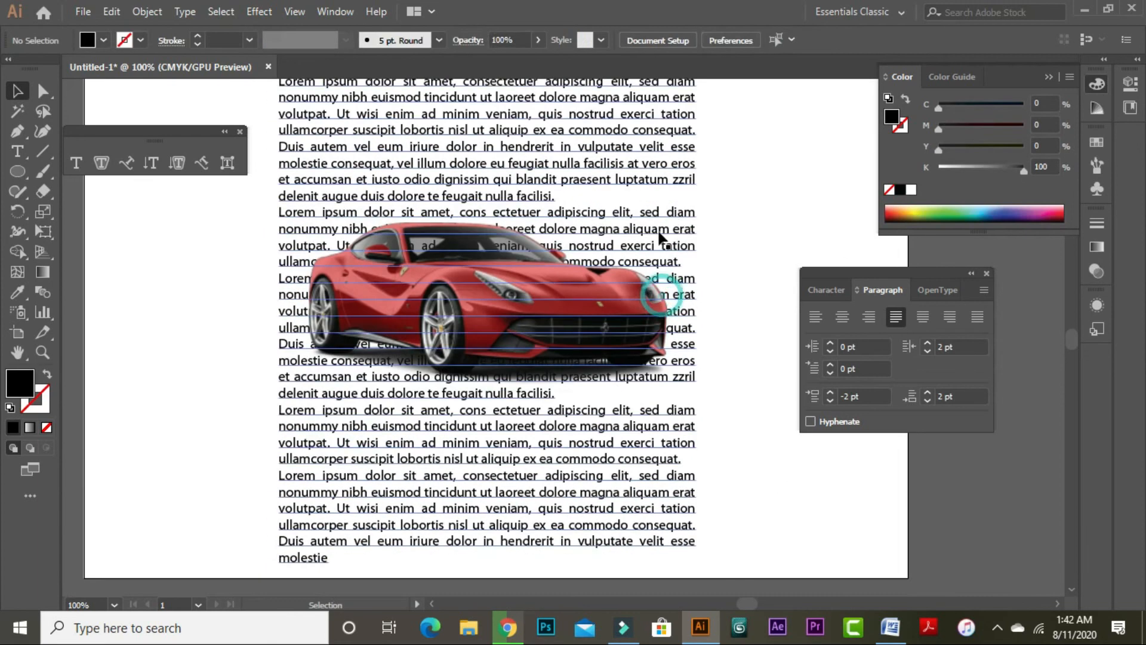
click(477, 289)
shift+click(553, 177)
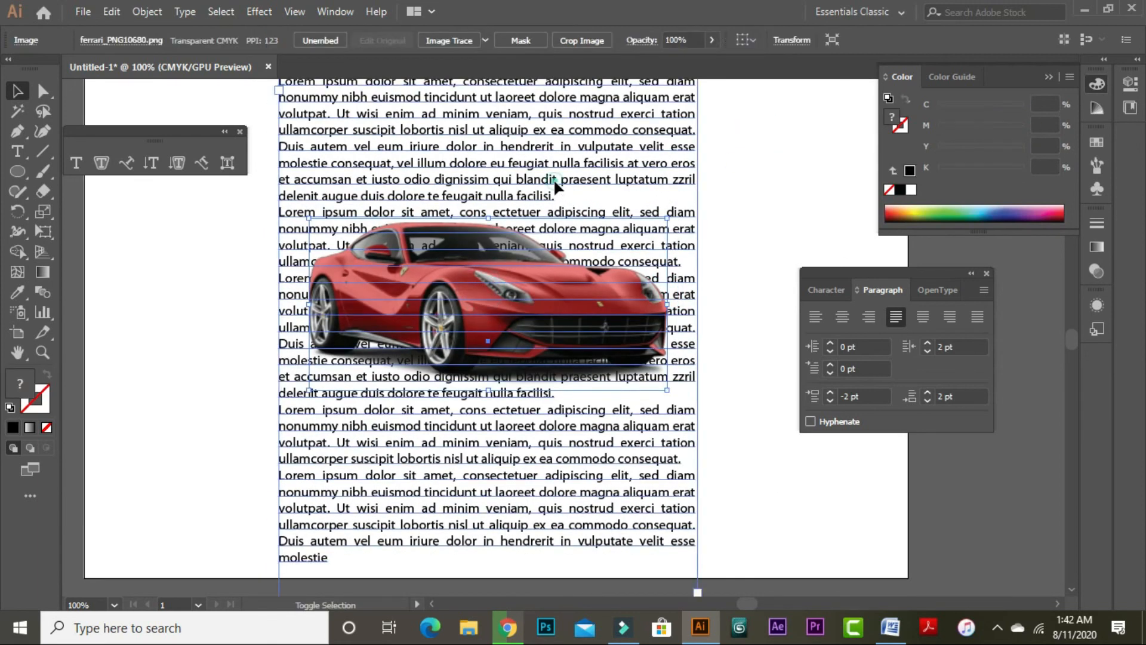
click(791, 186)
drag(716, 118, 703, 172)
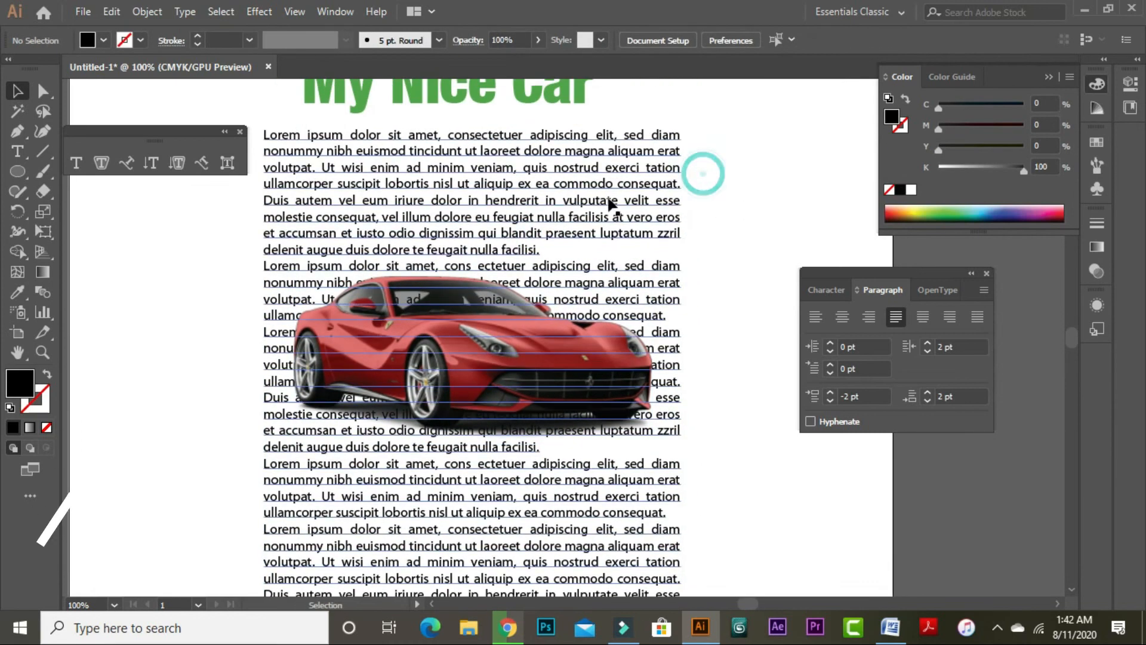
shift+click(597, 179)
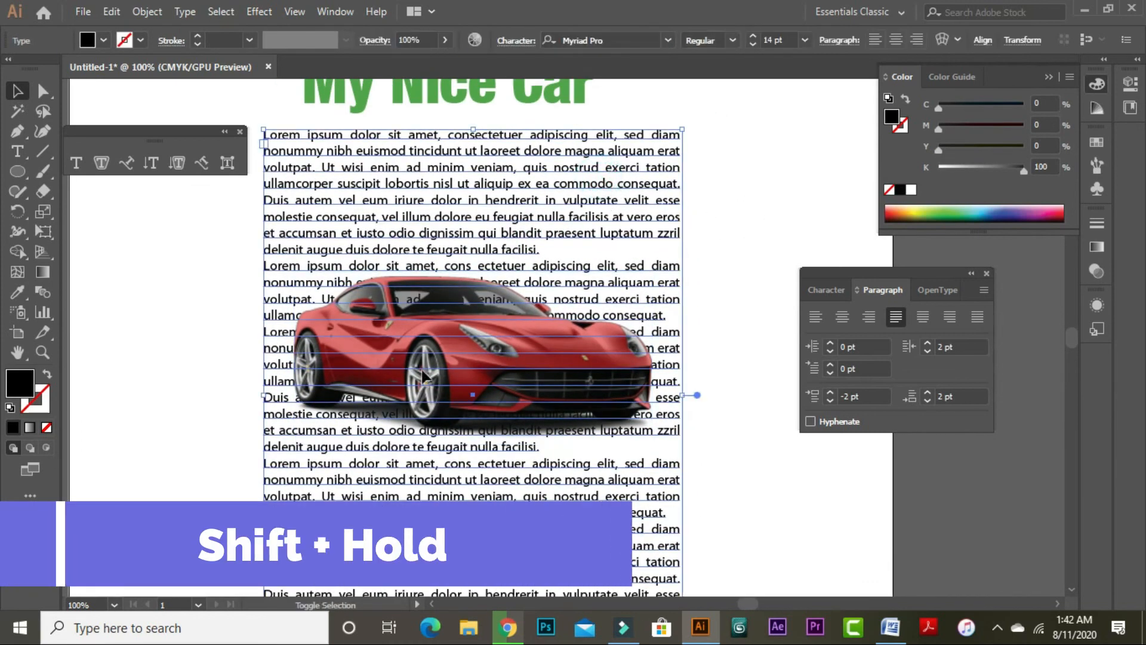
shift+click(441, 364)
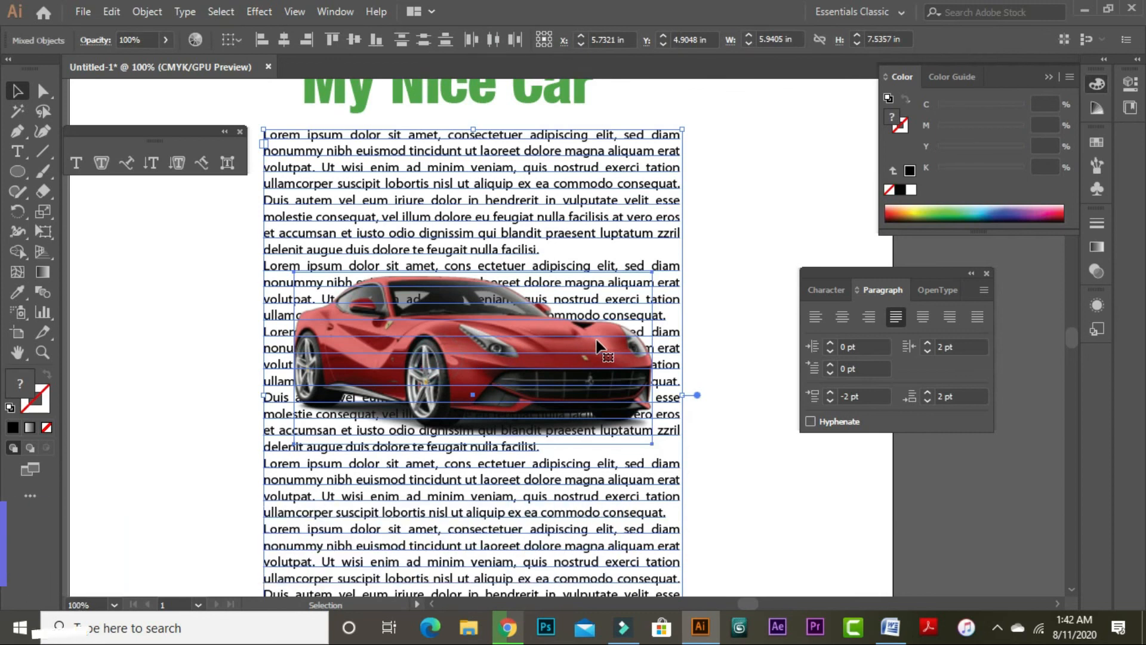
click(736, 248)
Select the placeholder text together with the car image and apply Text Wrap to the selection, accepting the warning.
click(673, 201)
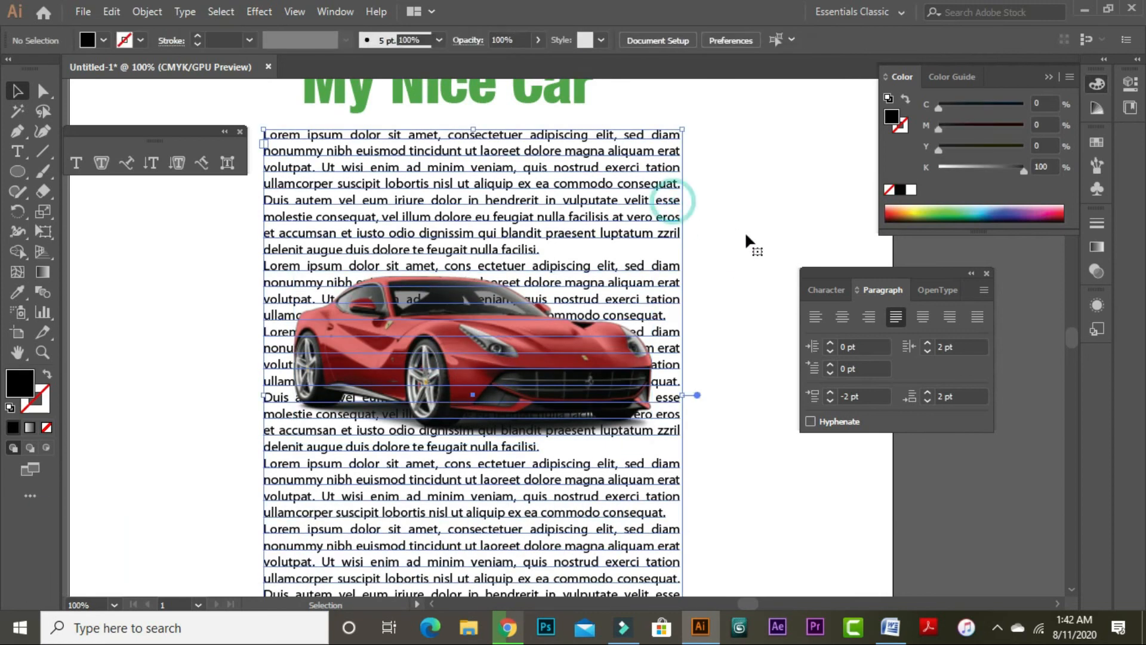
shift+click(499, 350)
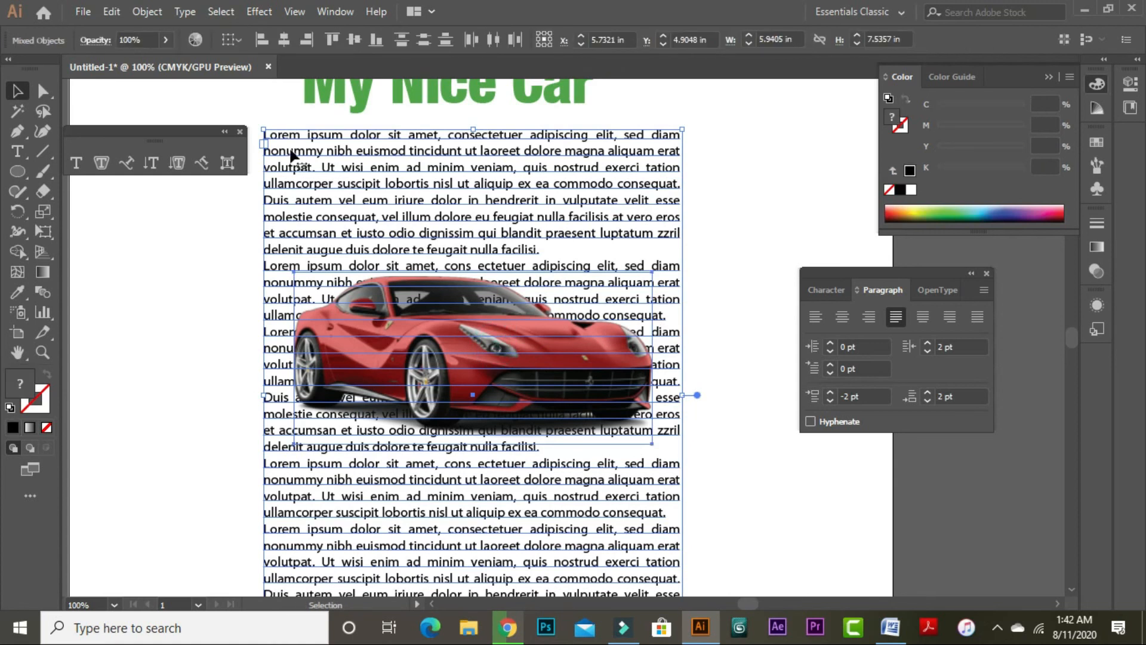
click(185, 11)
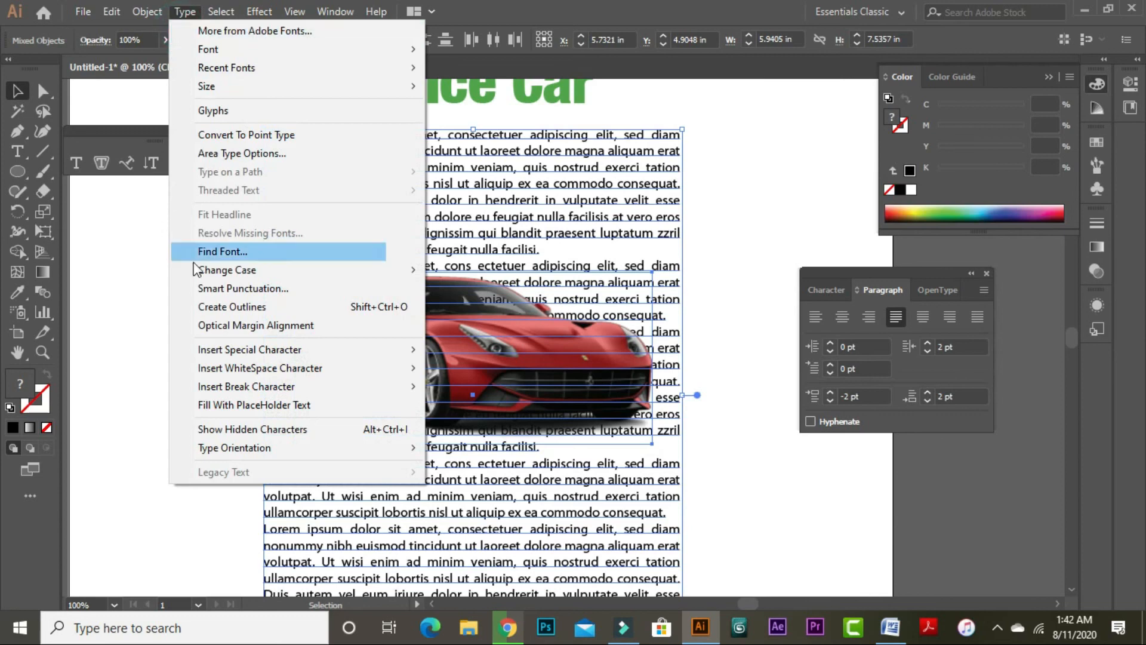
click(138, 12)
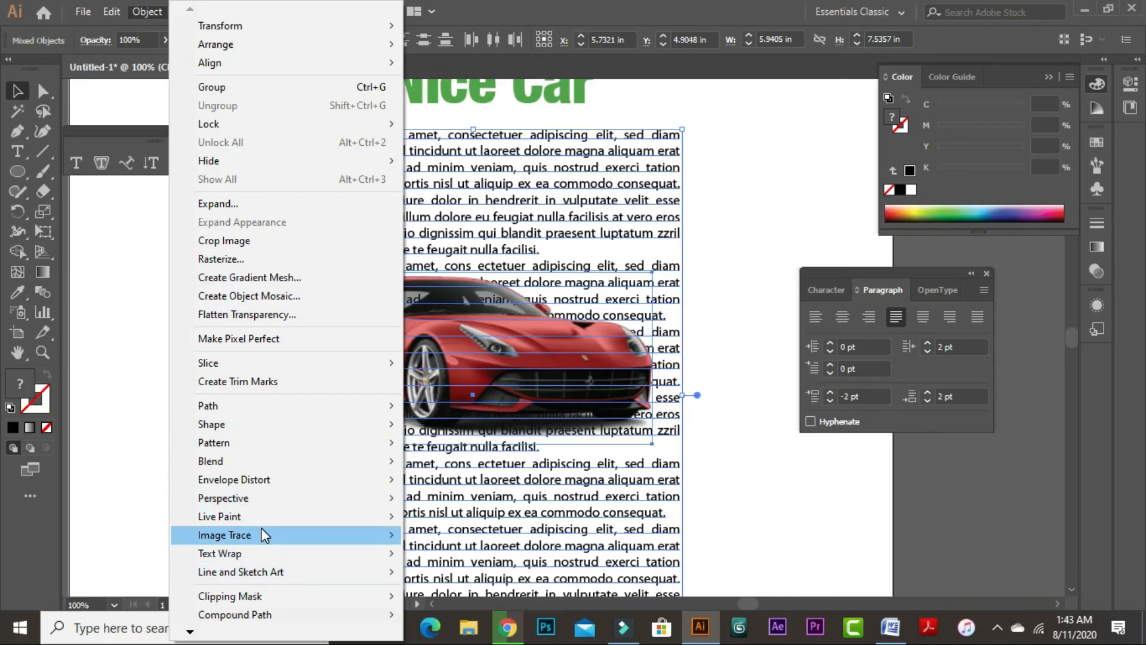
mouse_move(276, 554)
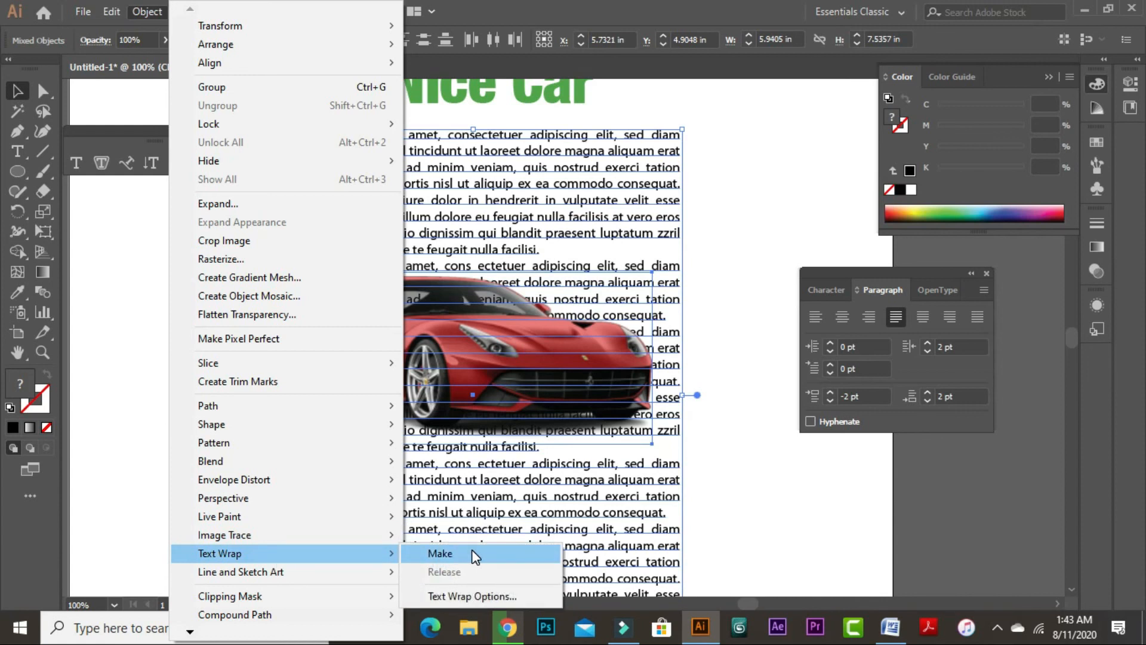
click(471, 554)
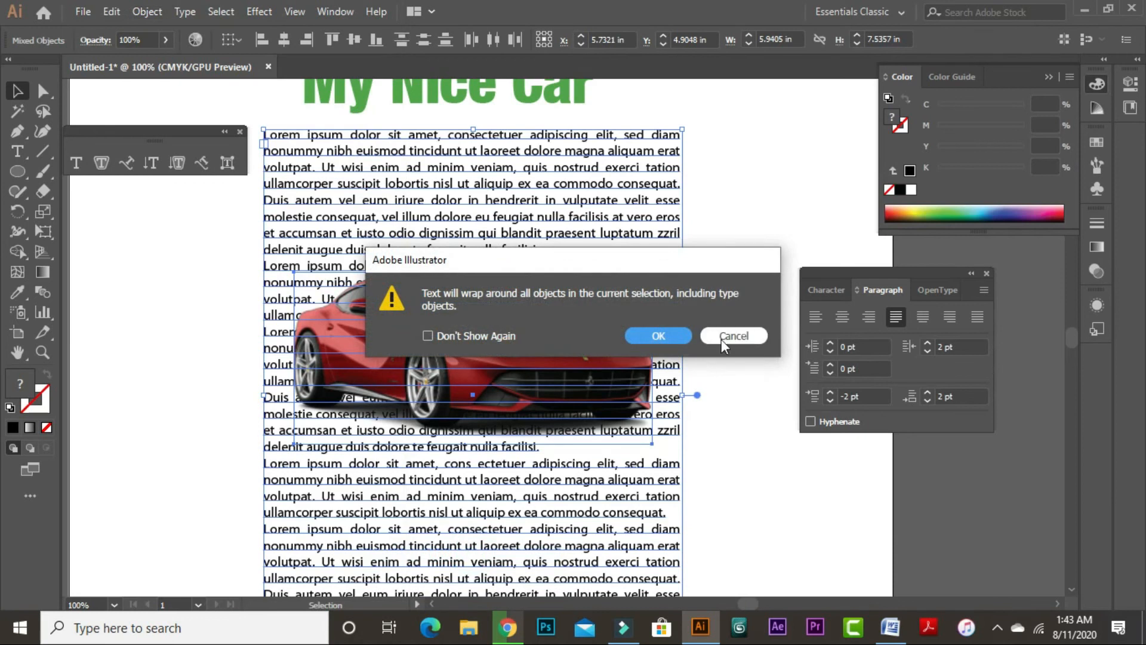
click(658, 335)
click(751, 330)
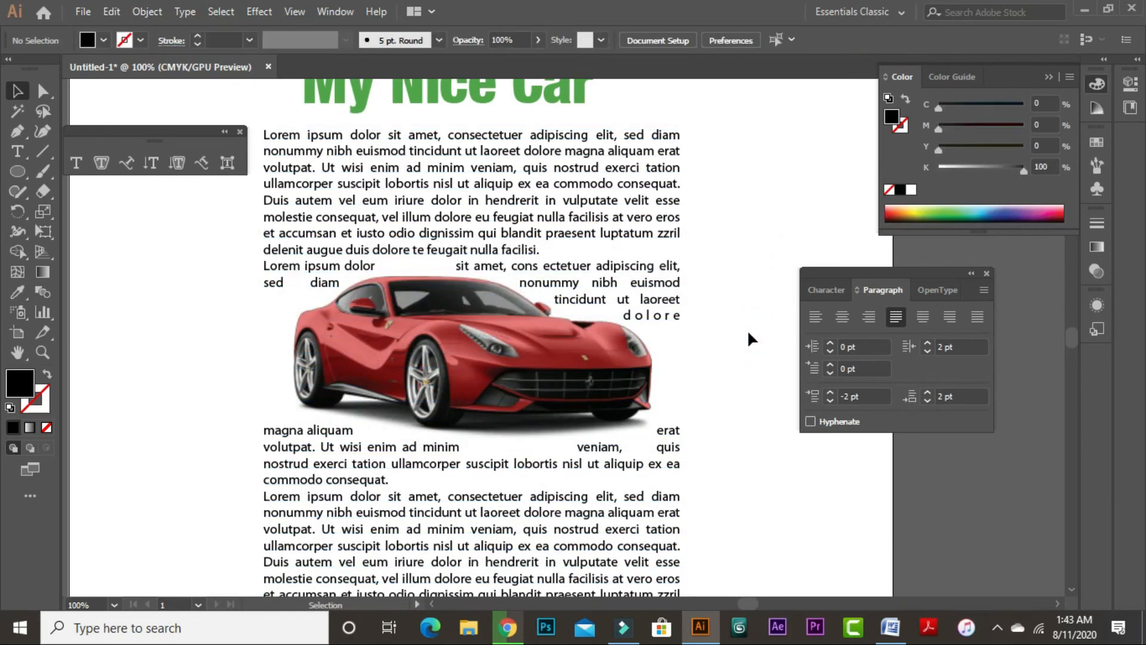
Try centred, left and last-line justified alignments on the wrapped placeholder text and settle on justifying all lines.
click(585, 234)
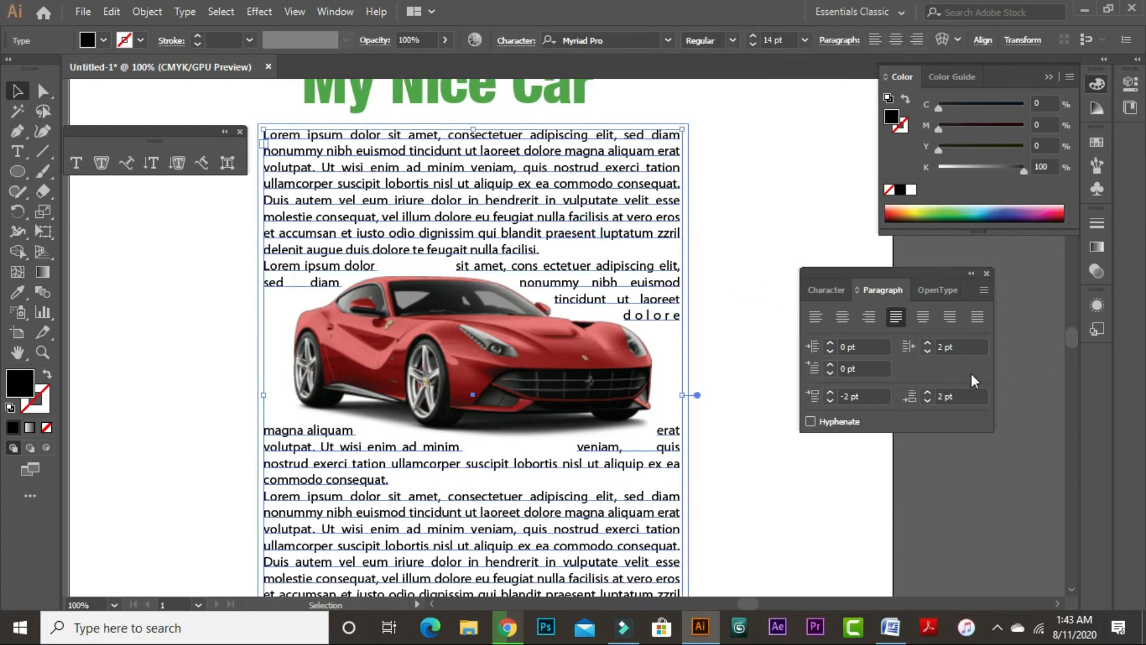
click(842, 317)
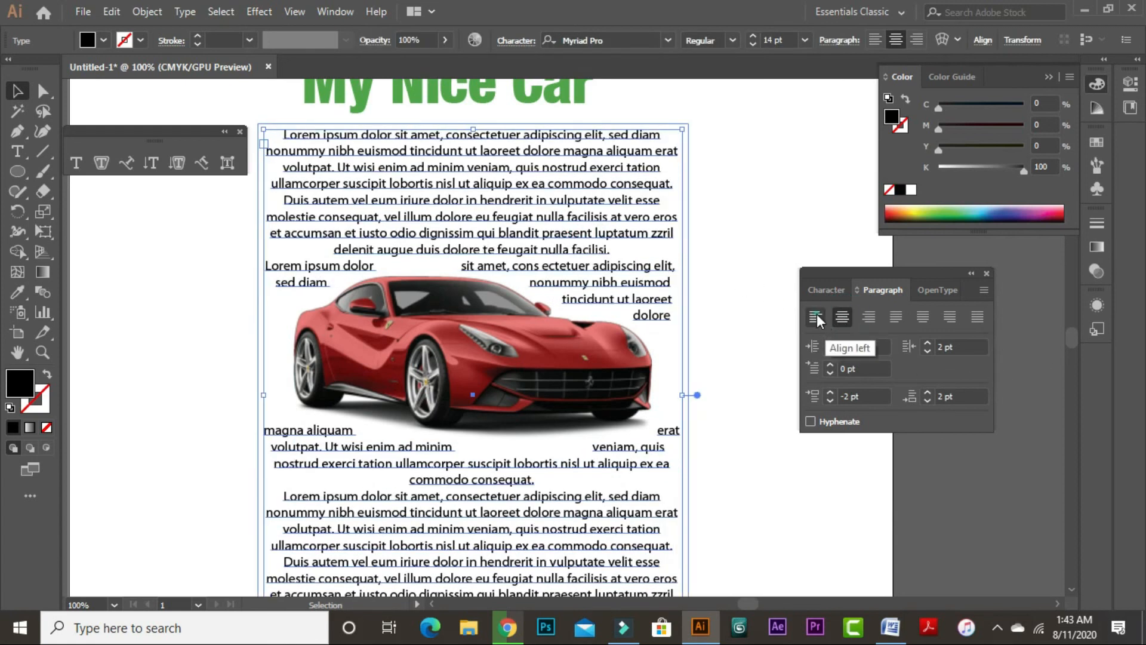
click(816, 315)
click(896, 317)
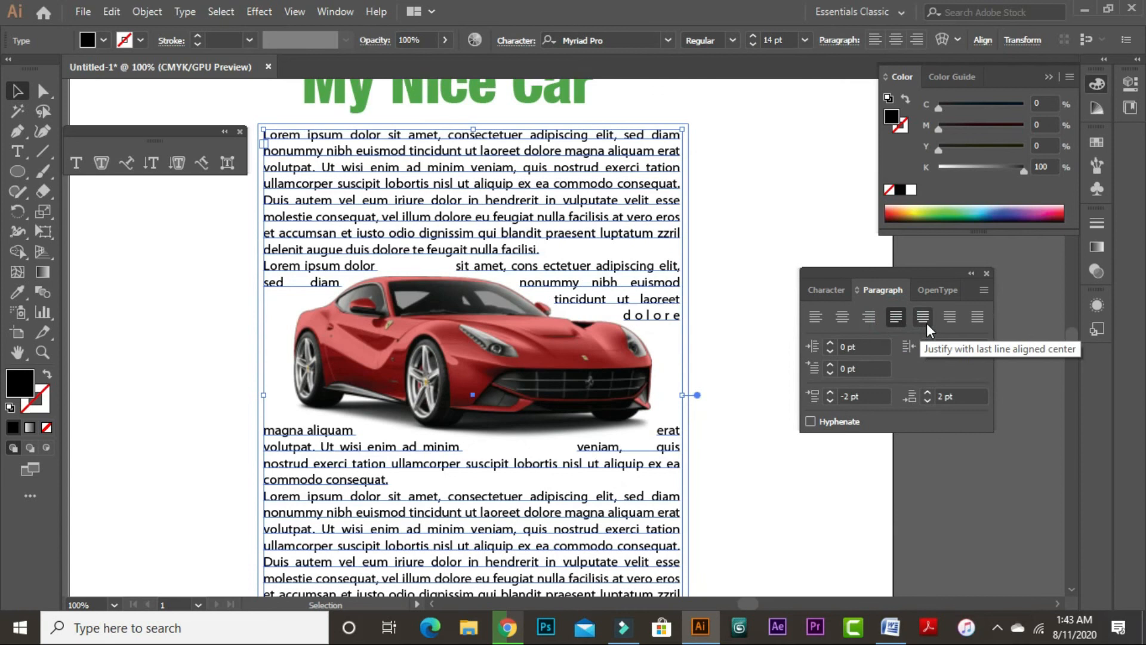
click(924, 318)
click(977, 316)
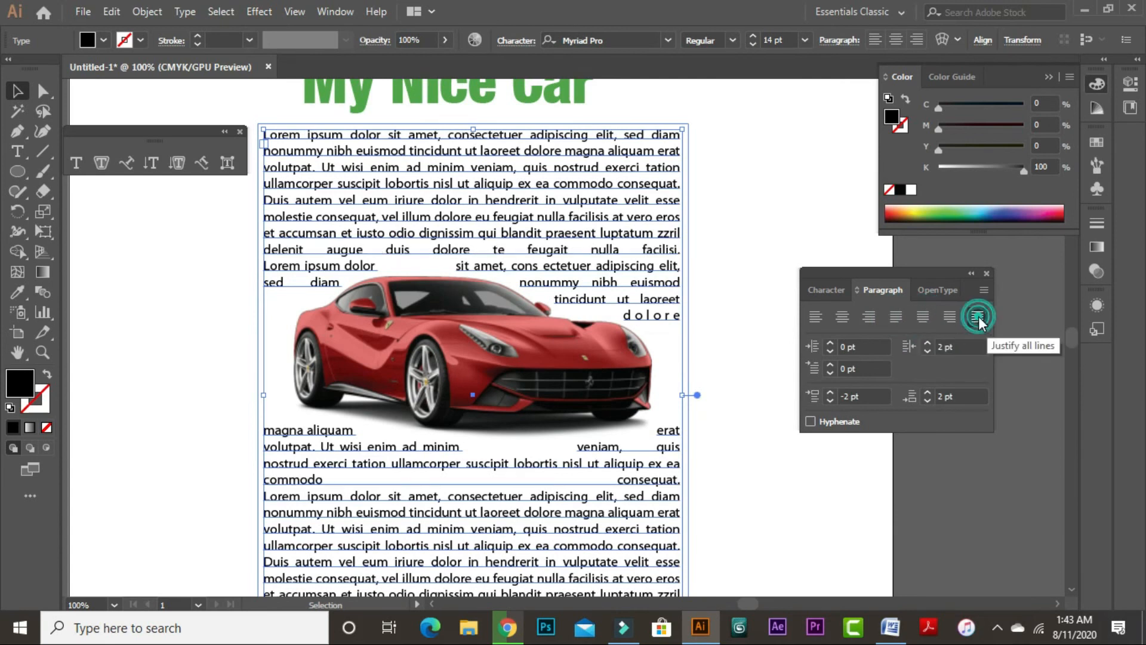
click(784, 290)
click(735, 255)
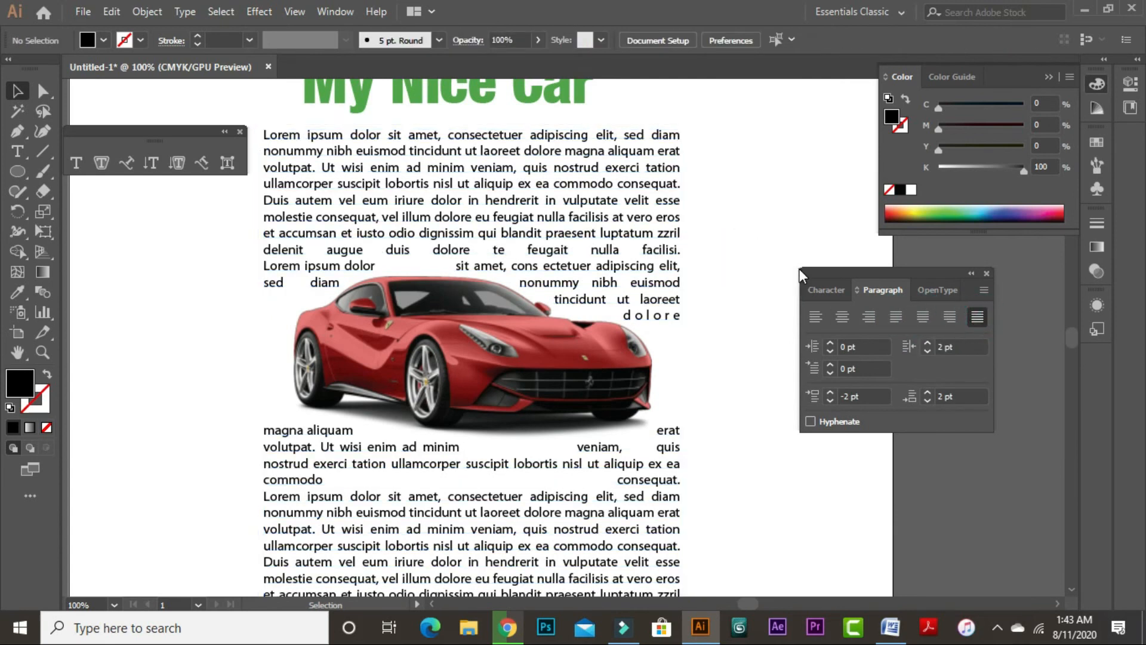
Open the car image's Text Wrap Options with preview on and try raising the offset in 1 pt steps to at least 23 pt.
click(640, 286)
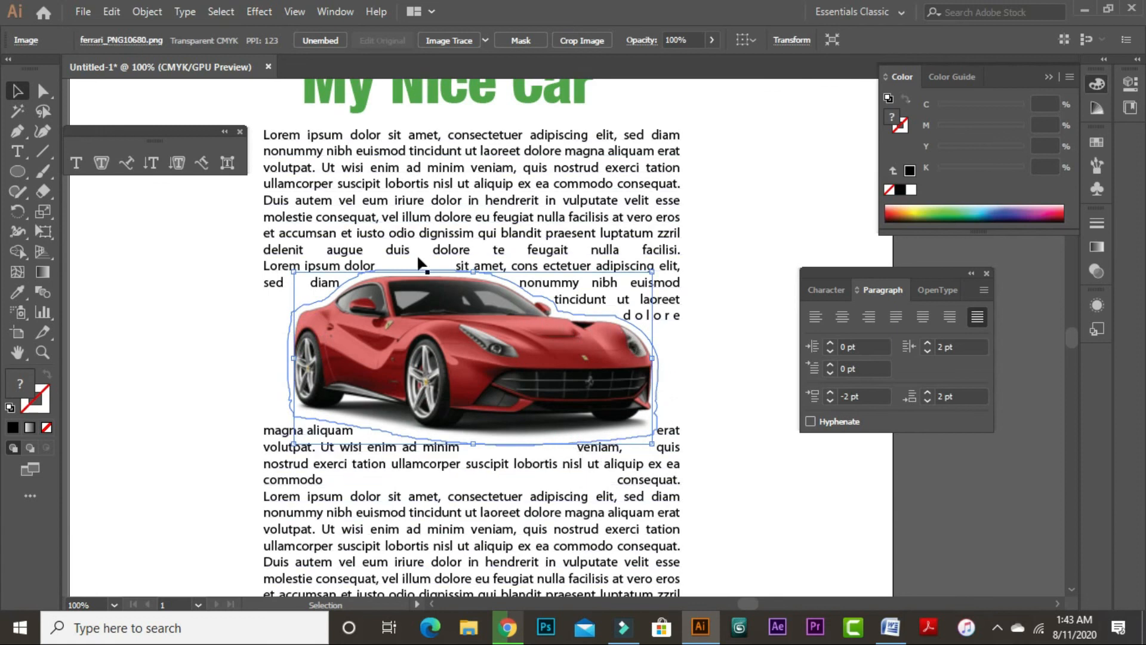
click(136, 10)
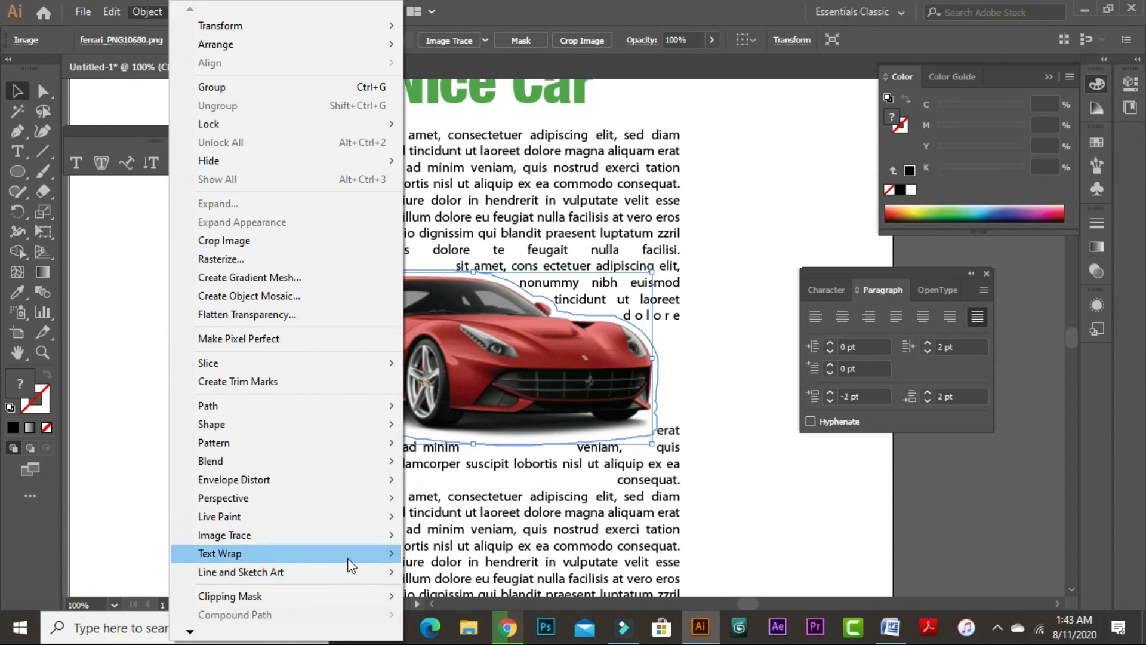
mouse_move(345, 555)
click(474, 594)
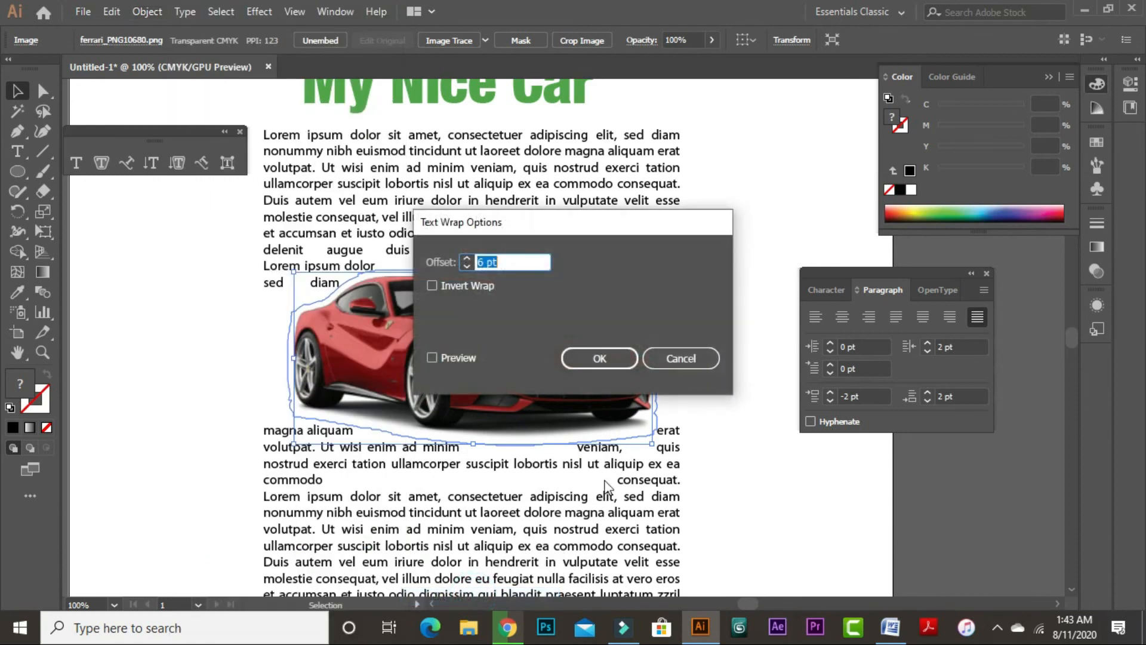
drag(674, 216, 893, 224)
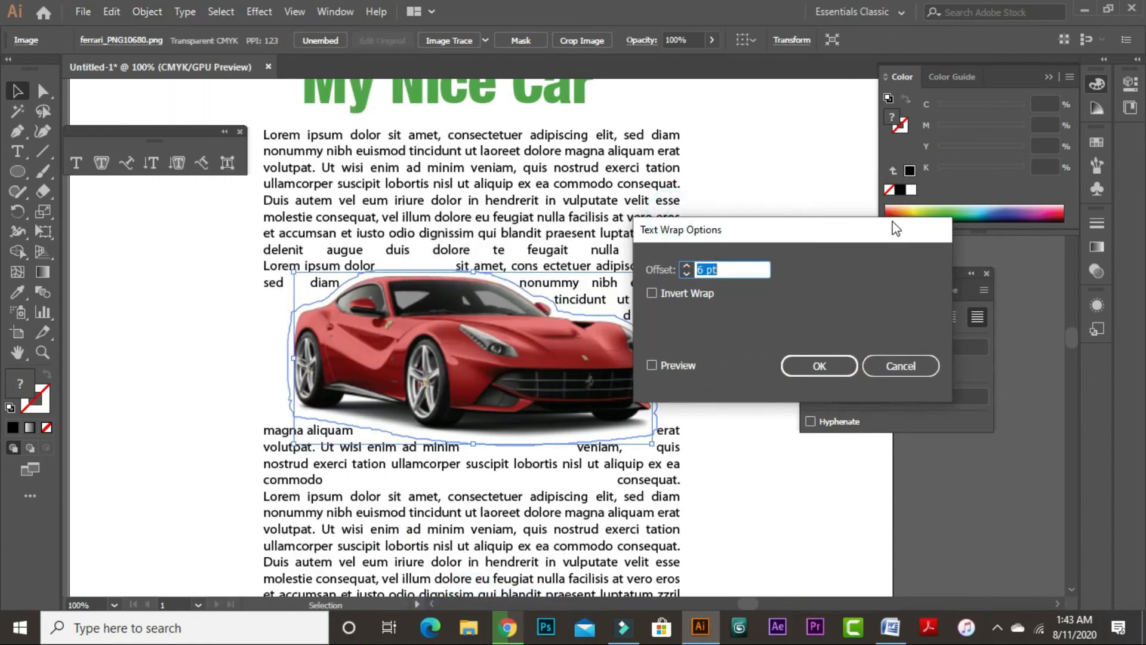
click(651, 365)
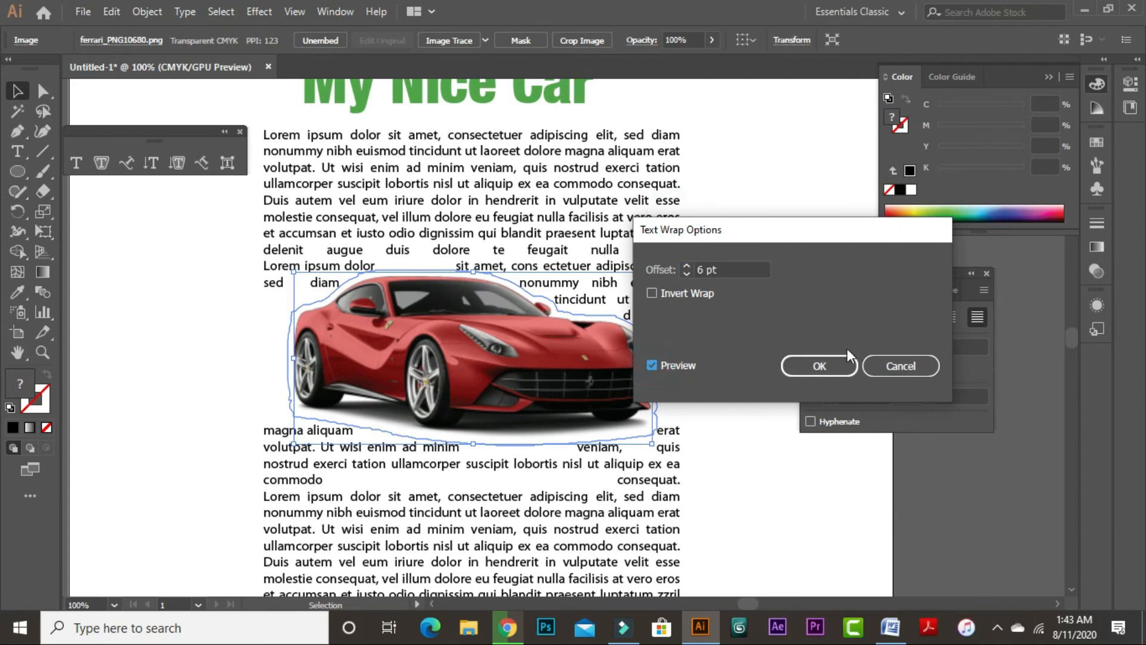
click(688, 267)
click(689, 267)
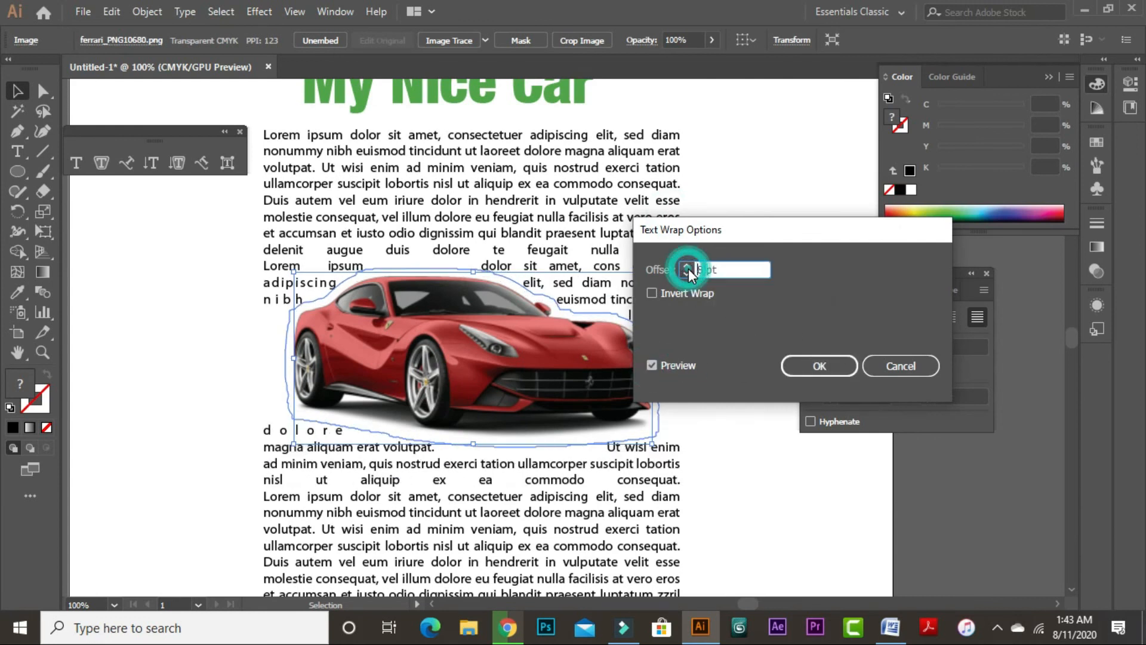
click(689, 267)
click(689, 268)
click(688, 268)
click(689, 268)
click(689, 268)
click(689, 268)
click(689, 268)
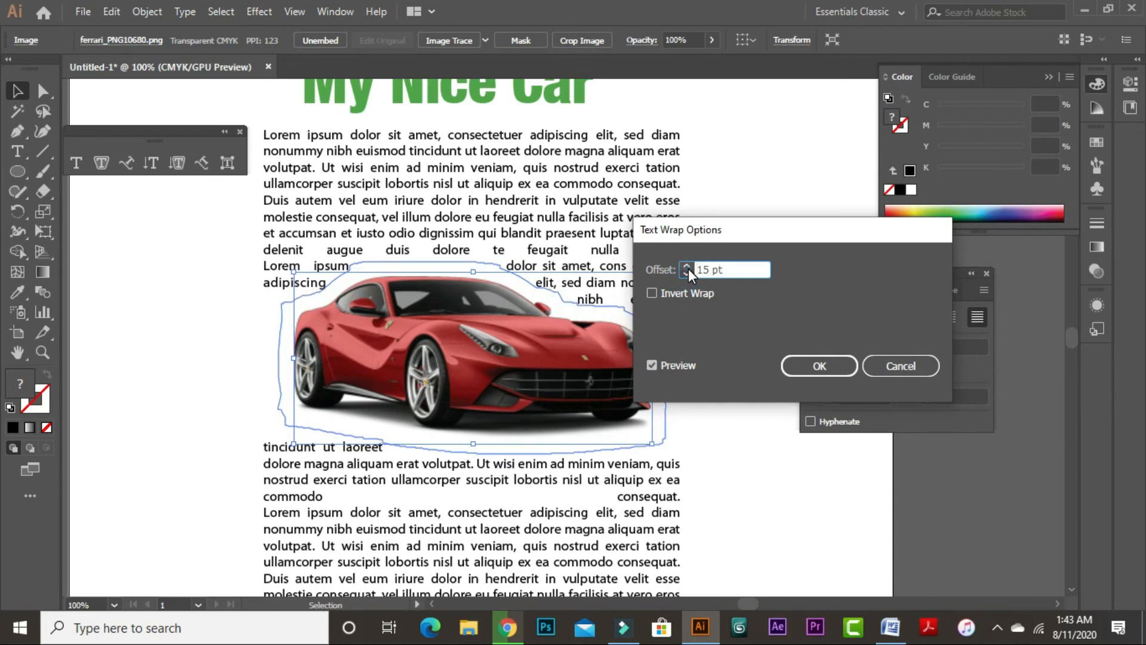
click(688, 268)
click(688, 268)
click(689, 269)
click(689, 268)
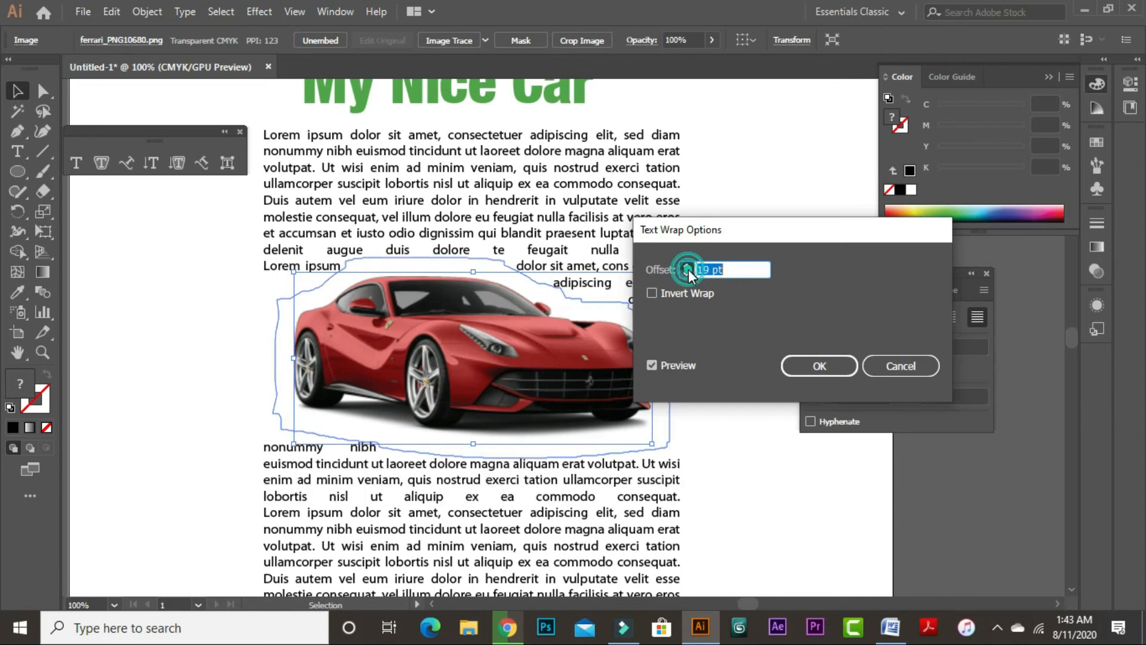
click(688, 268)
click(689, 269)
click(686, 266)
click(687, 266)
click(686, 267)
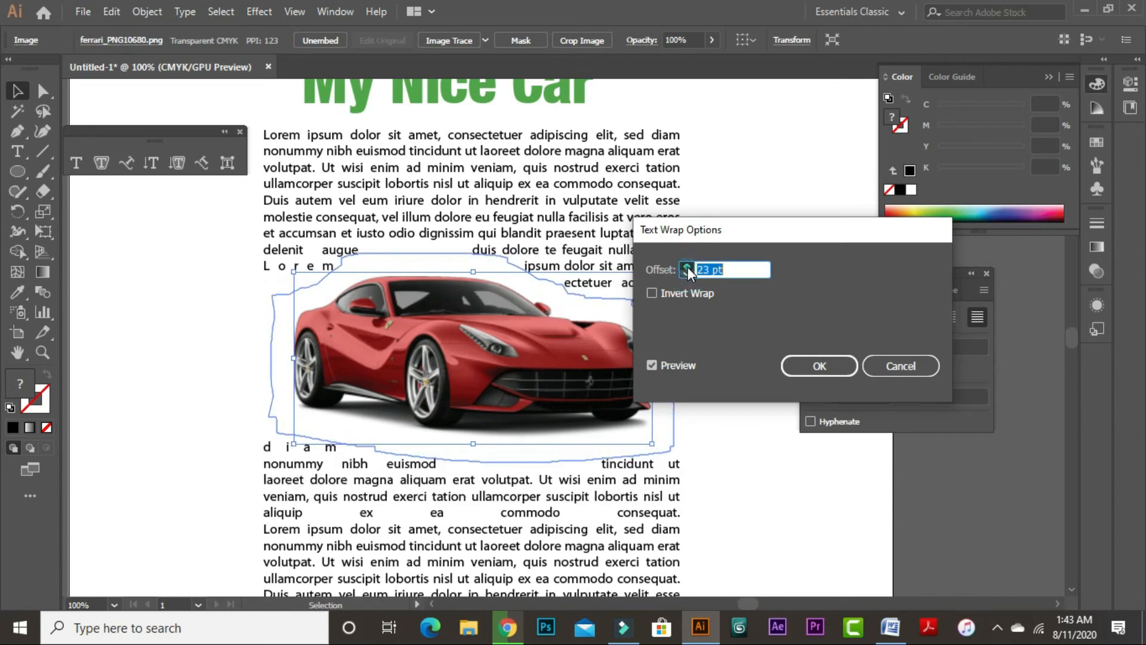
click(686, 267)
Try lowering the text wrap offset to 2 pt, raise it to 6 pt, try 5 pt, and cancel the options.
click(686, 274)
click(686, 274)
click(686, 274)
click(687, 274)
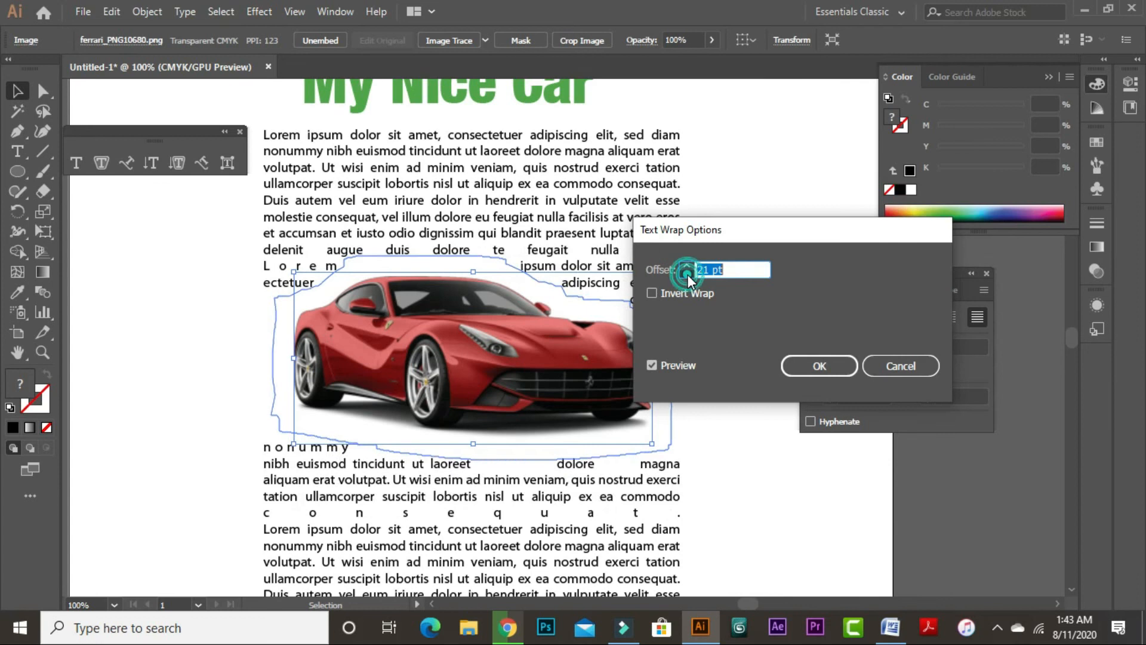
click(686, 274)
click(687, 274)
click(687, 274)
click(687, 274)
double_click(687, 274)
click(686, 273)
double_click(686, 274)
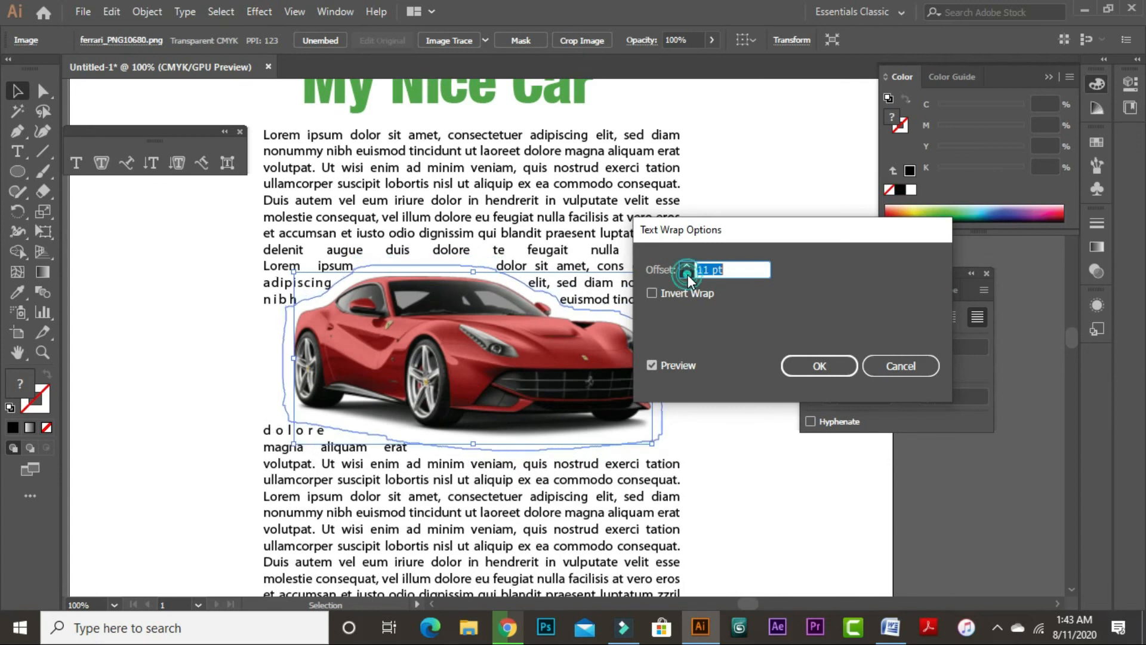
double_click(687, 274)
double_click(686, 274)
click(686, 274)
click(686, 274)
click(687, 274)
click(687, 274)
click(686, 274)
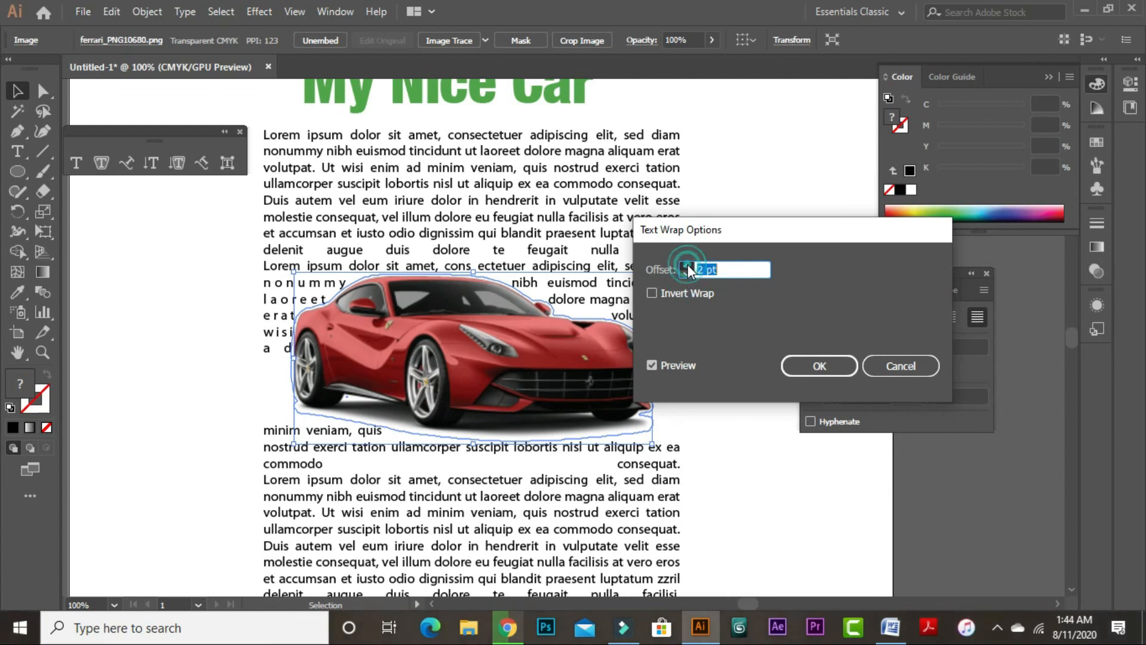
click(686, 264)
click(686, 263)
click(686, 264)
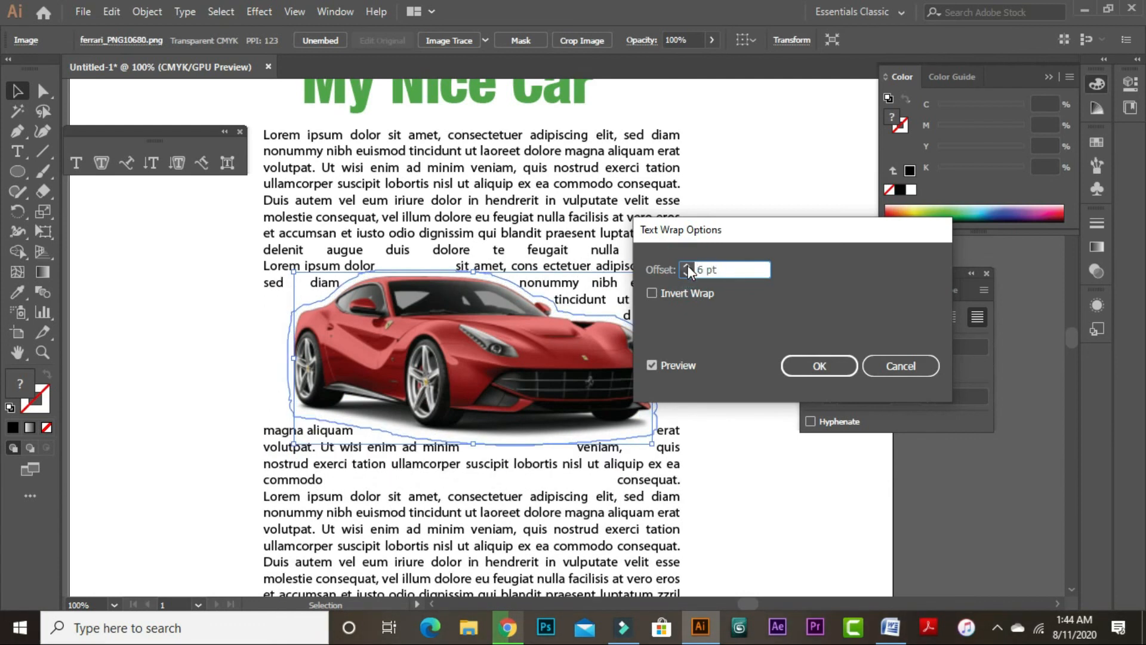
click(686, 273)
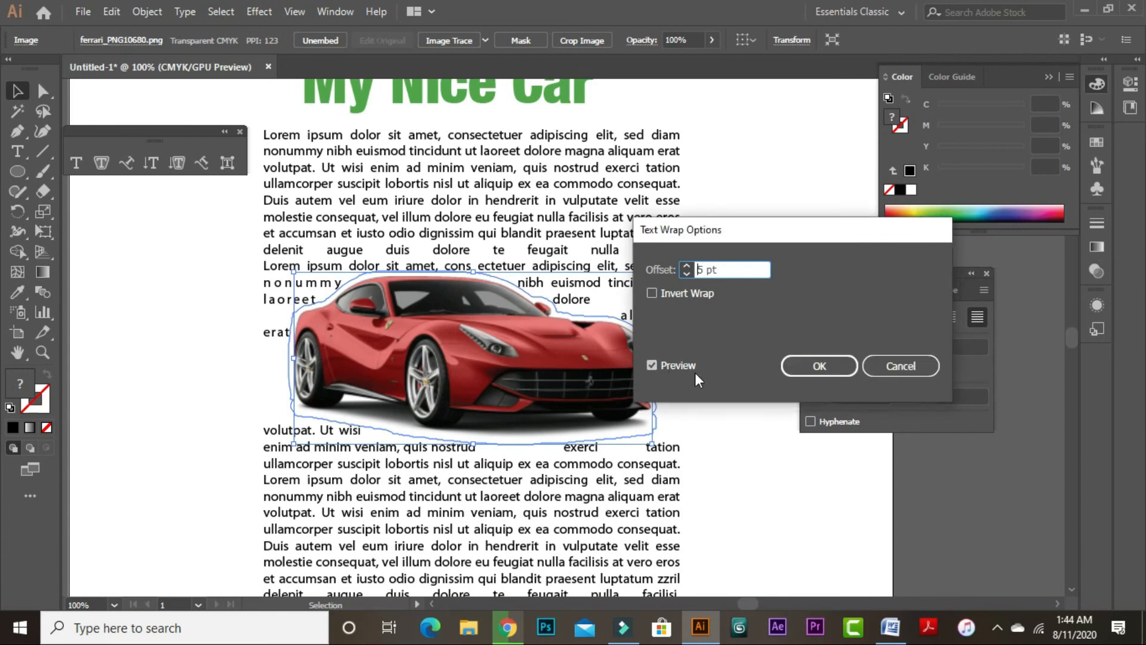
click(898, 365)
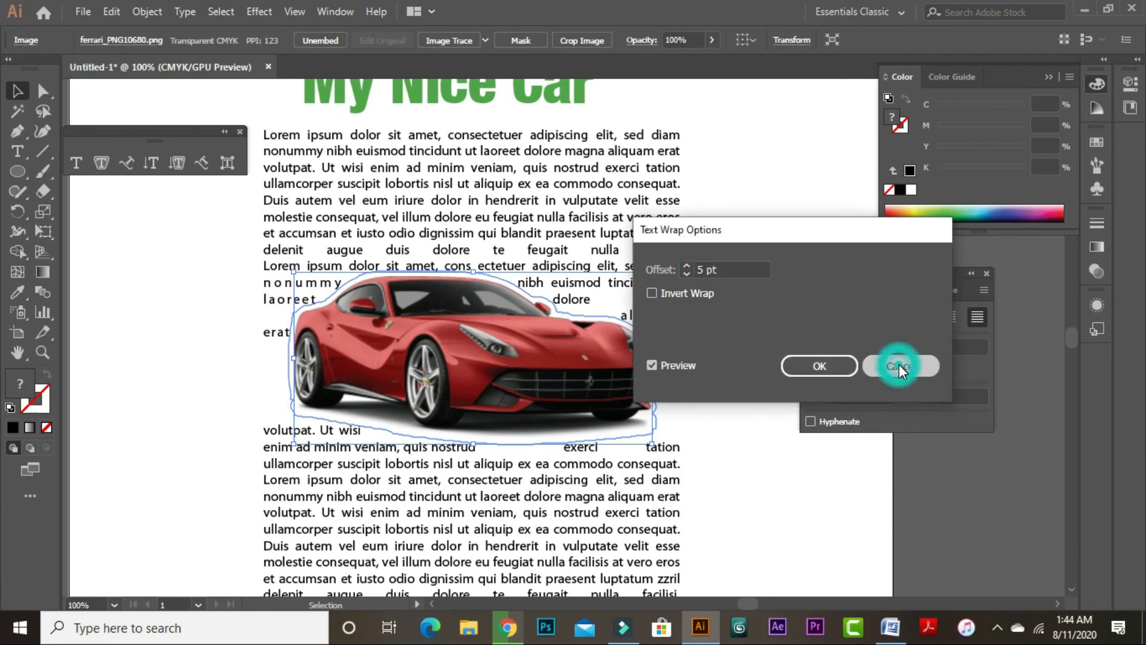
click(735, 399)
click(572, 239)
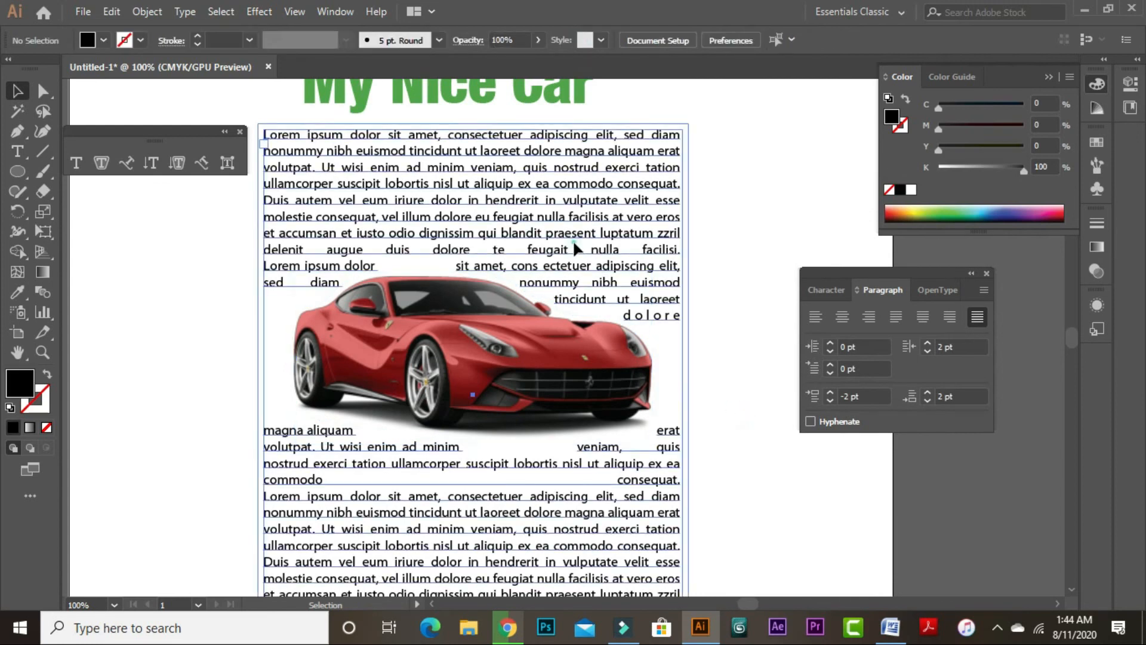
click(738, 424)
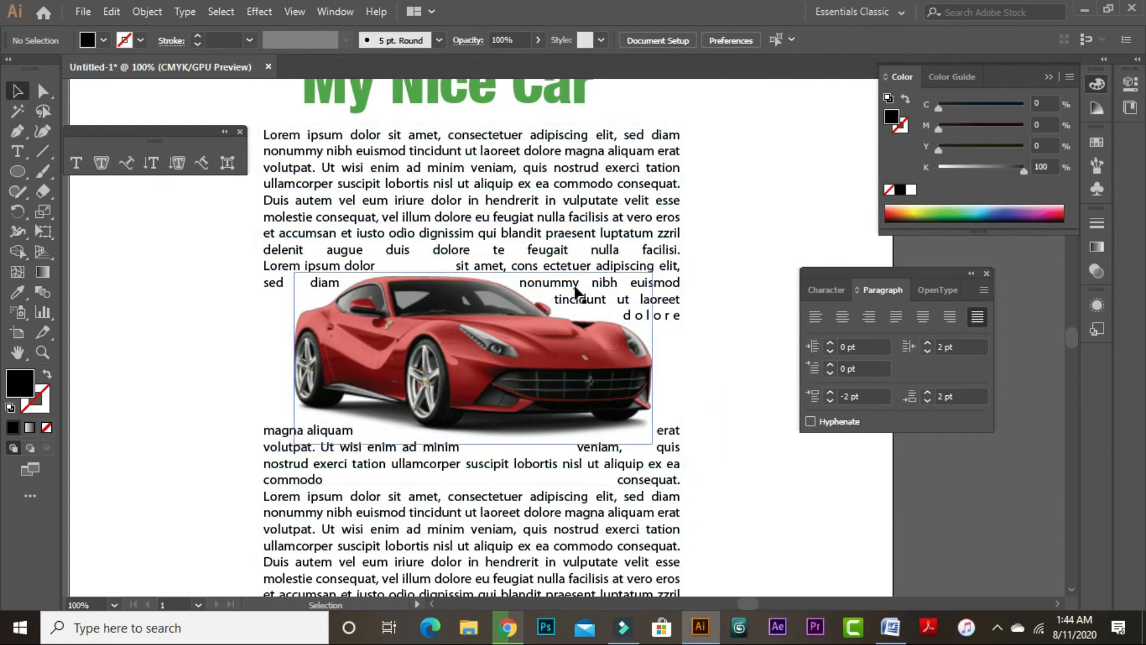
click(596, 260)
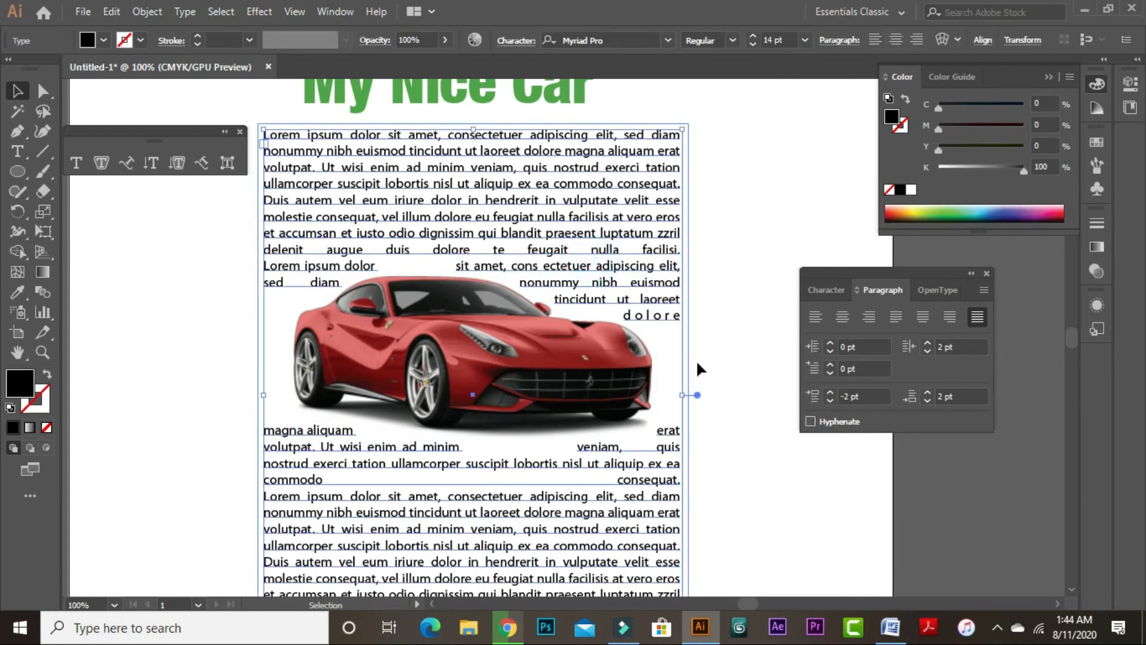
click(743, 411)
click(746, 405)
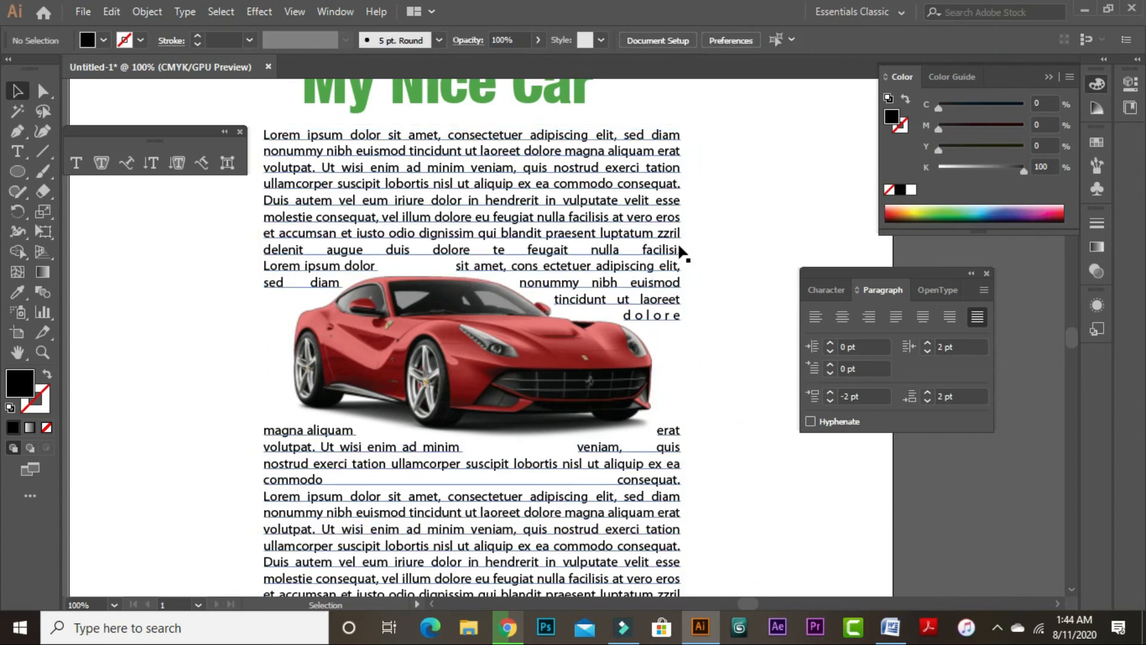
click(568, 358)
click(690, 445)
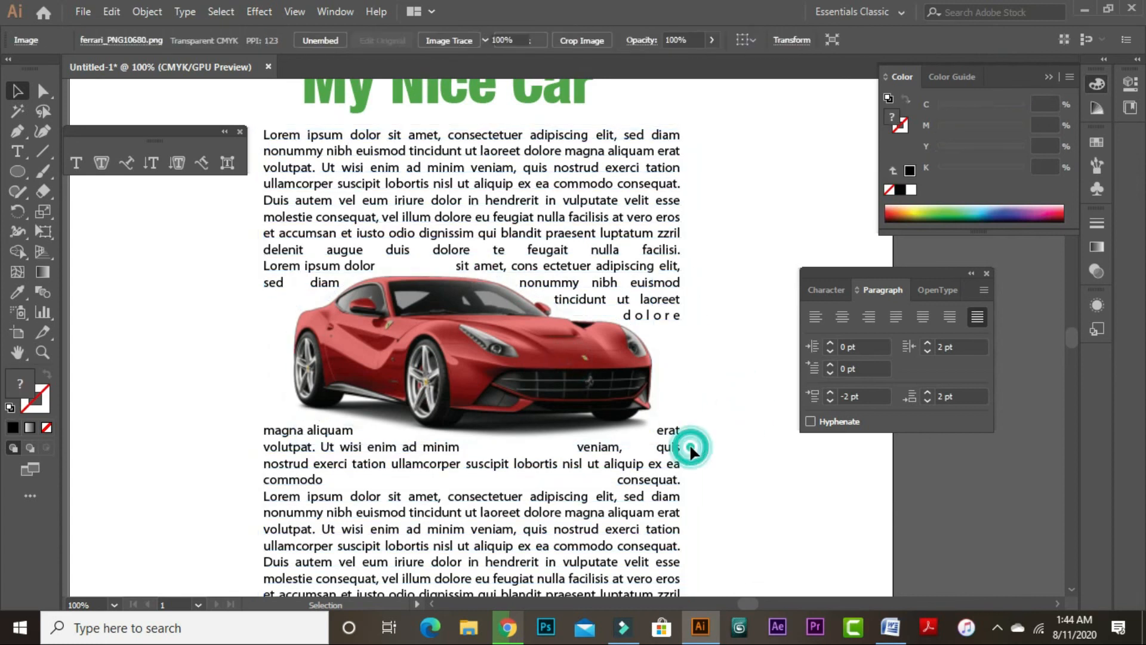
Extend the placeholder text frame downward past the artboard's lower edge to make room for more text.
scroll(325, 440, down, 5)
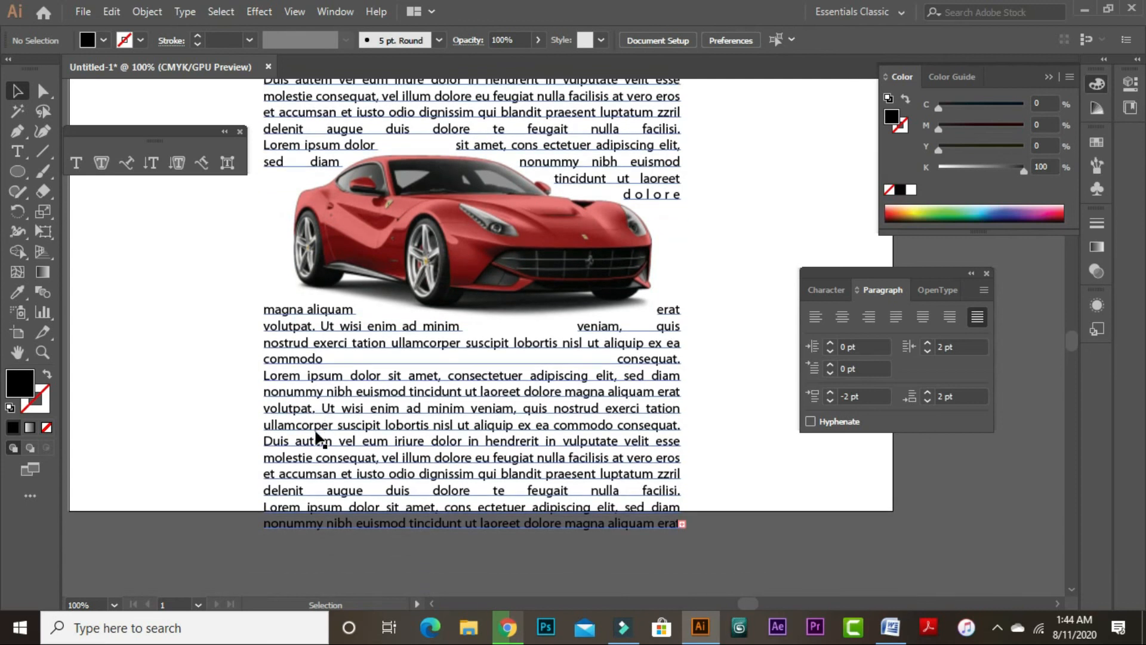
click(425, 475)
drag(475, 542, 475, 594)
scroll(577, 493, down, 2)
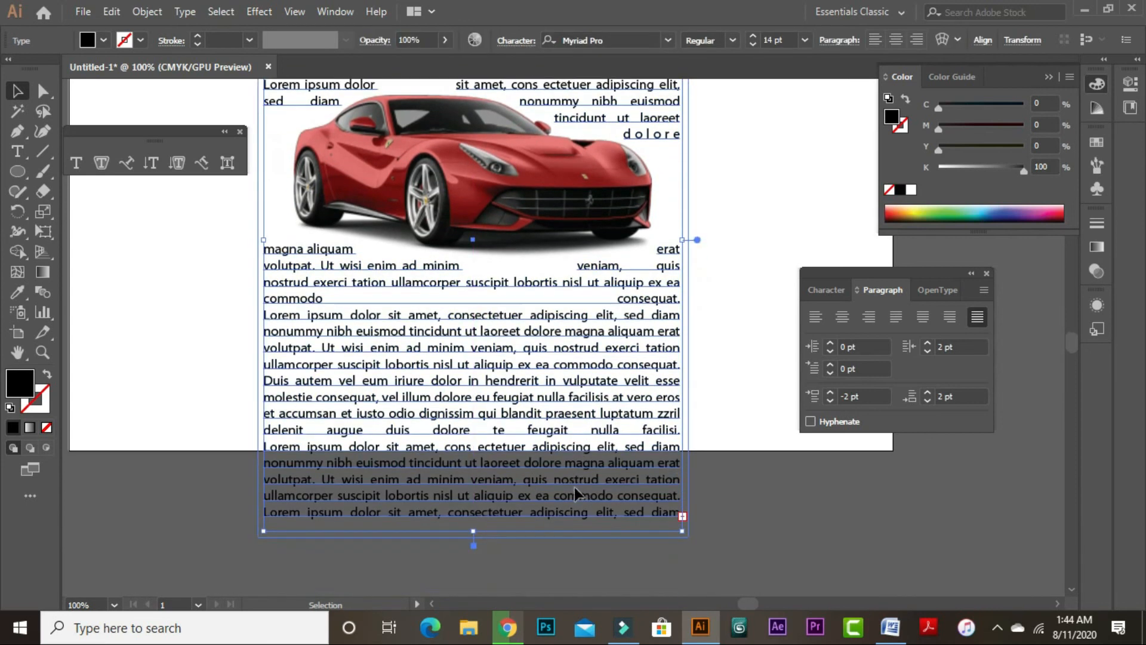
drag(476, 537, 477, 597)
scroll(558, 463, down, 2)
click(704, 435)
Justify the placeholder text with its last line aligned left.
click(513, 392)
click(896, 317)
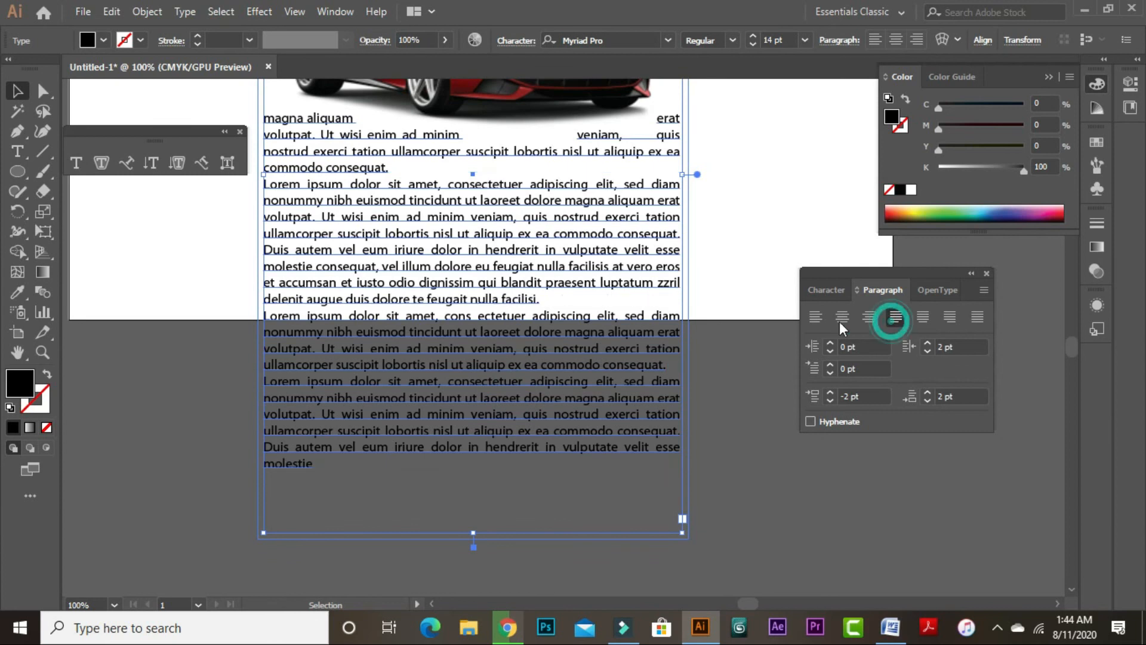
scroll(514, 442, up, 5)
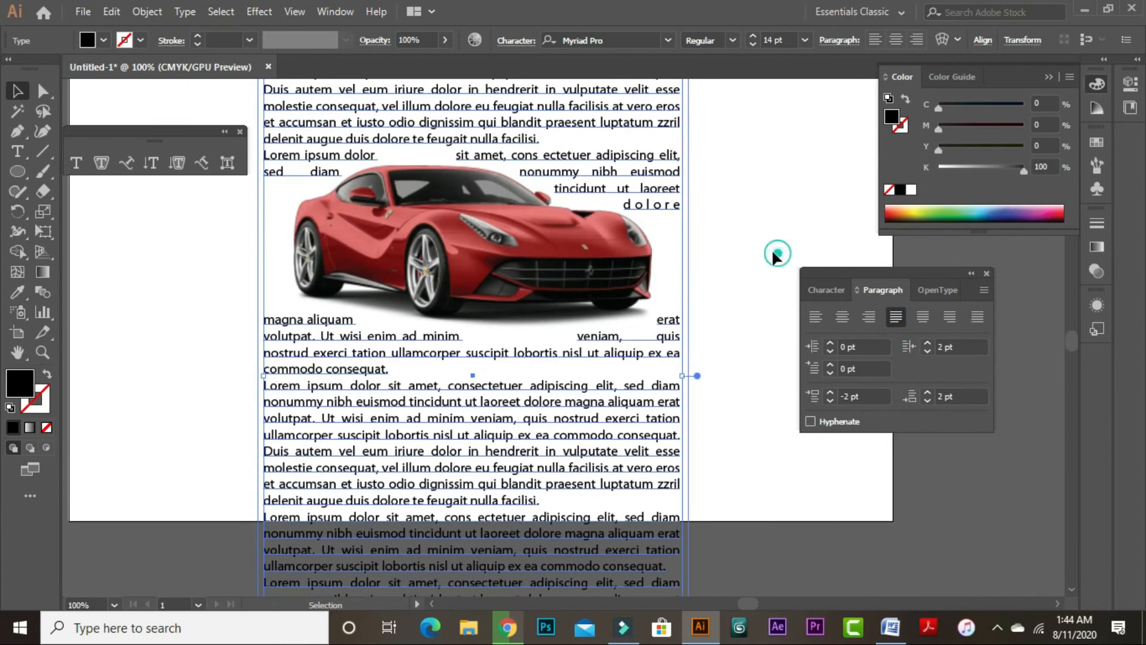
click(774, 255)
Look at the OpenType settings and the Character settings with the car image selected.
click(533, 239)
scroll(531, 317, up, 1)
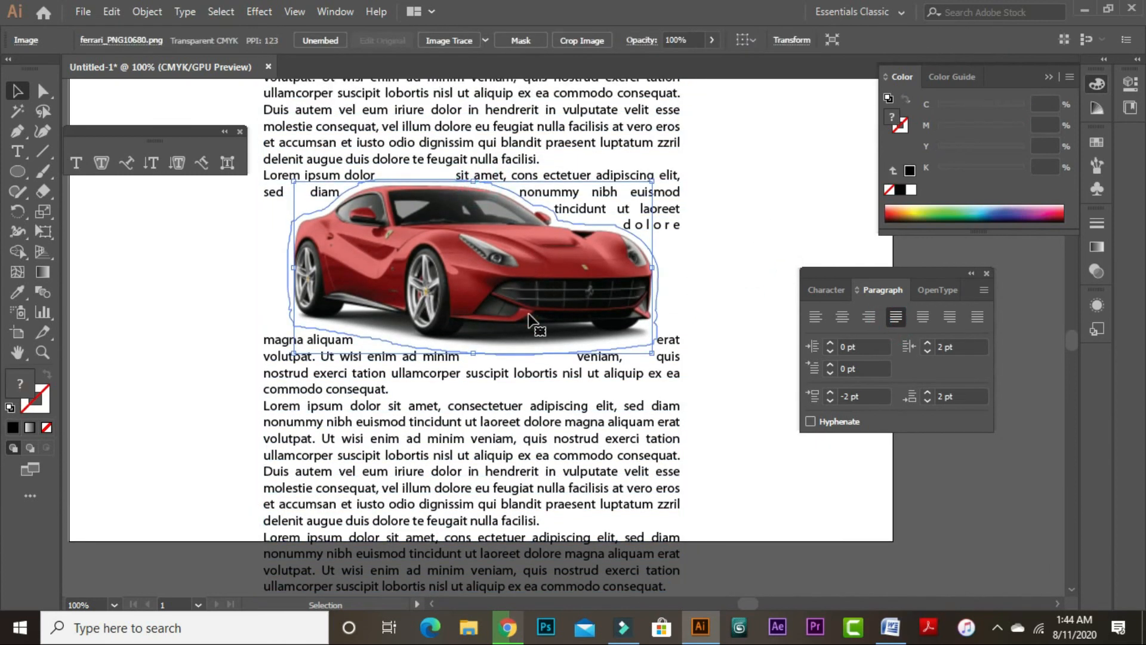
scroll(528, 319, up, 2)
click(929, 289)
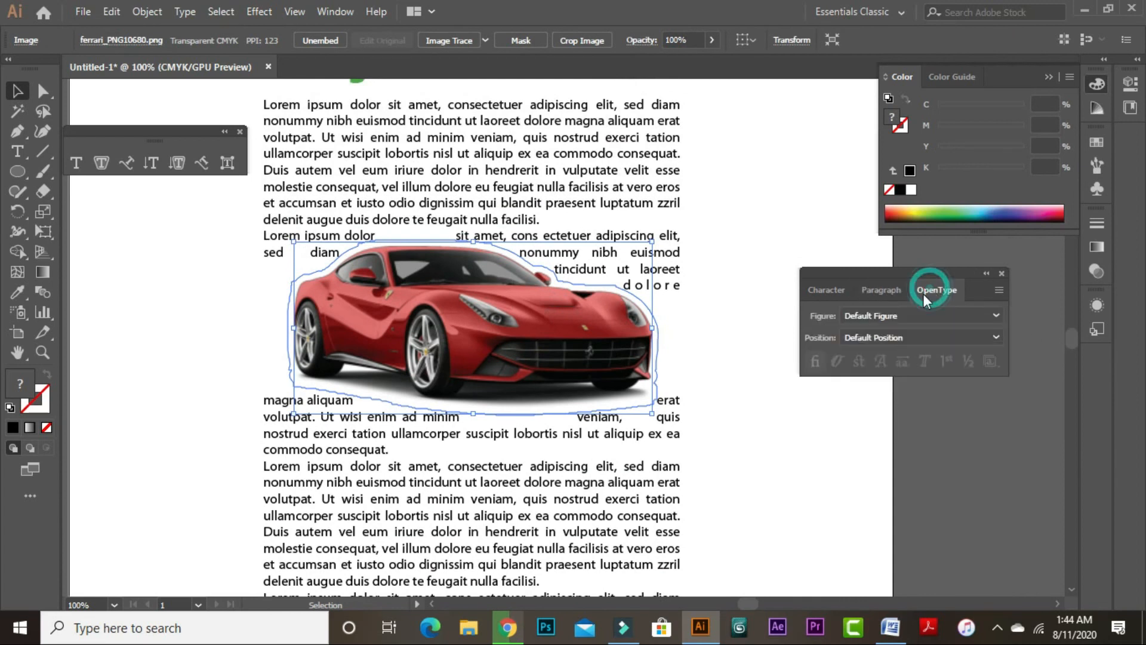
click(832, 288)
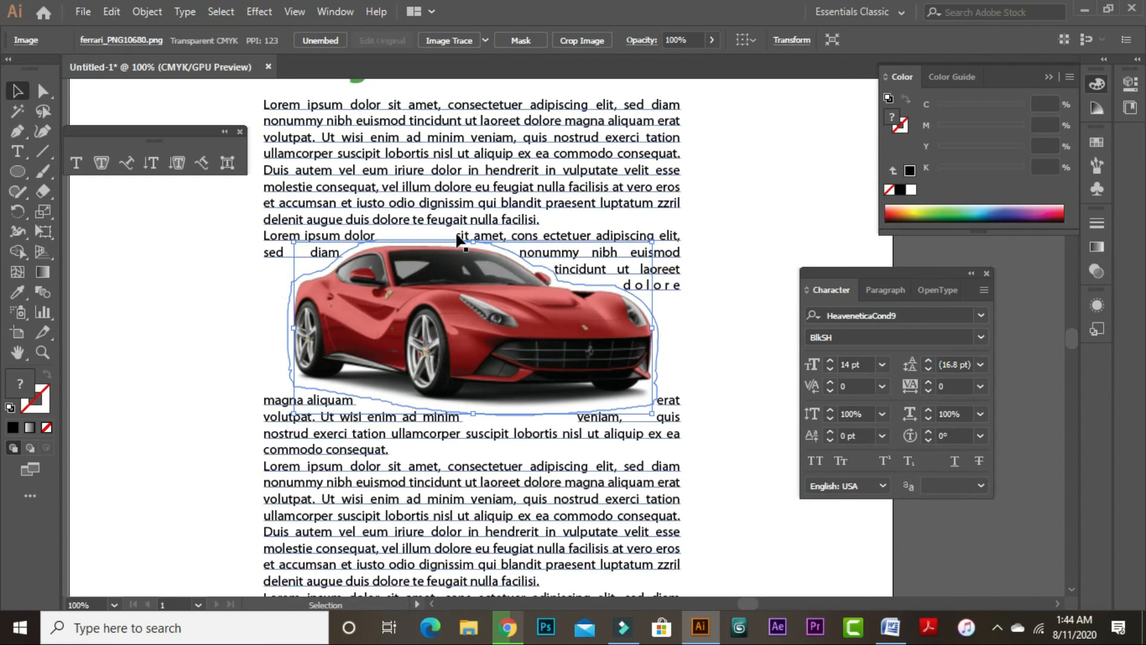
Try releasing the text wrap with only the placeholder text selected.
click(773, 299)
click(544, 319)
click(447, 185)
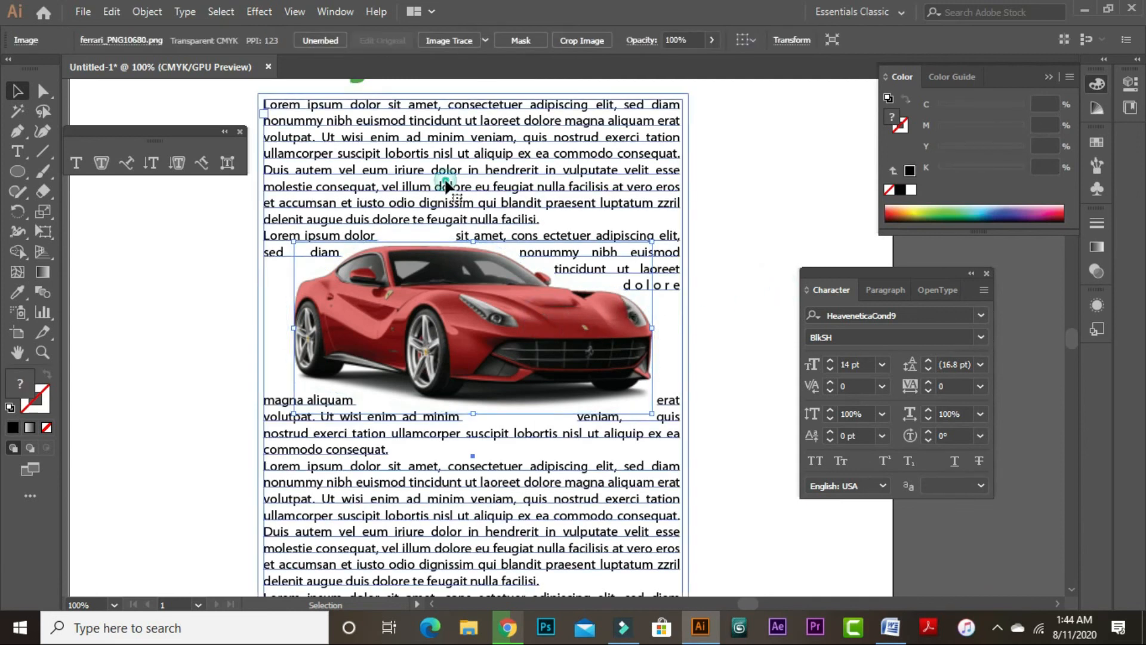
click(147, 12)
mouse_move(282, 411)
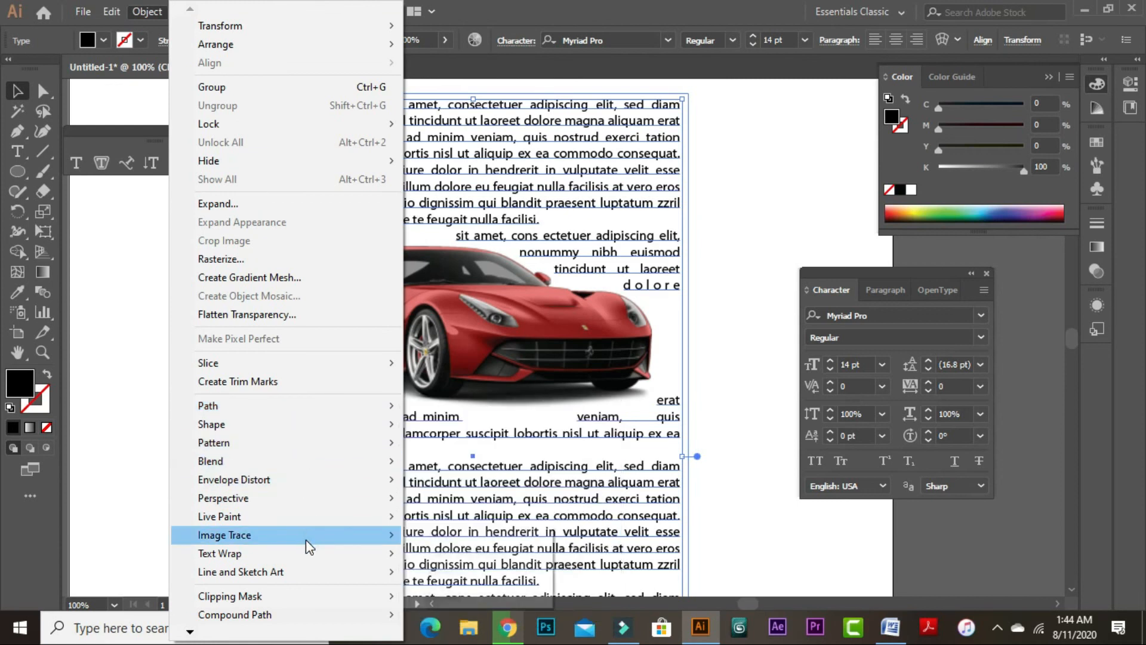
mouse_move(390, 553)
click(454, 572)
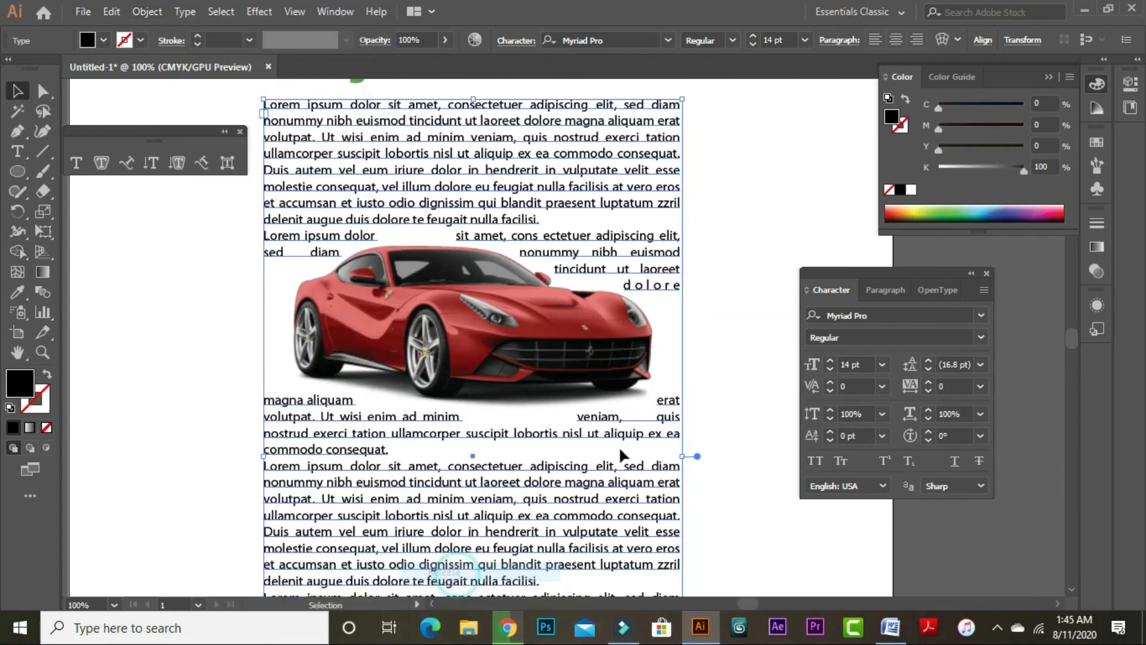
click(696, 317)
click(558, 341)
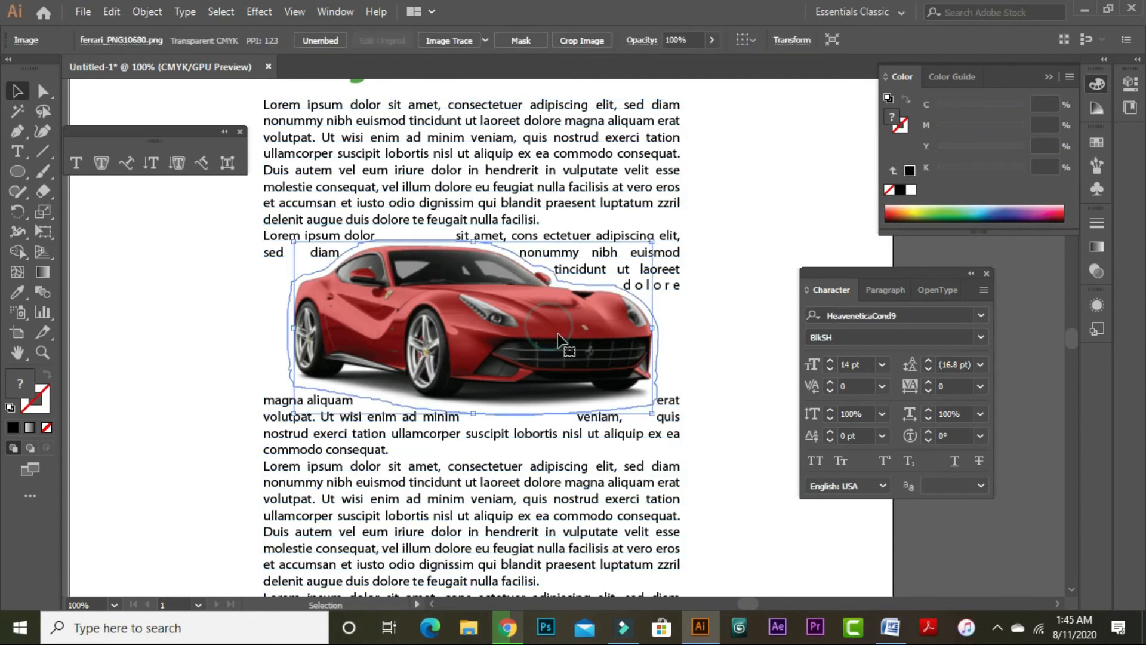
shift+click(384, 199)
shift+click(393, 222)
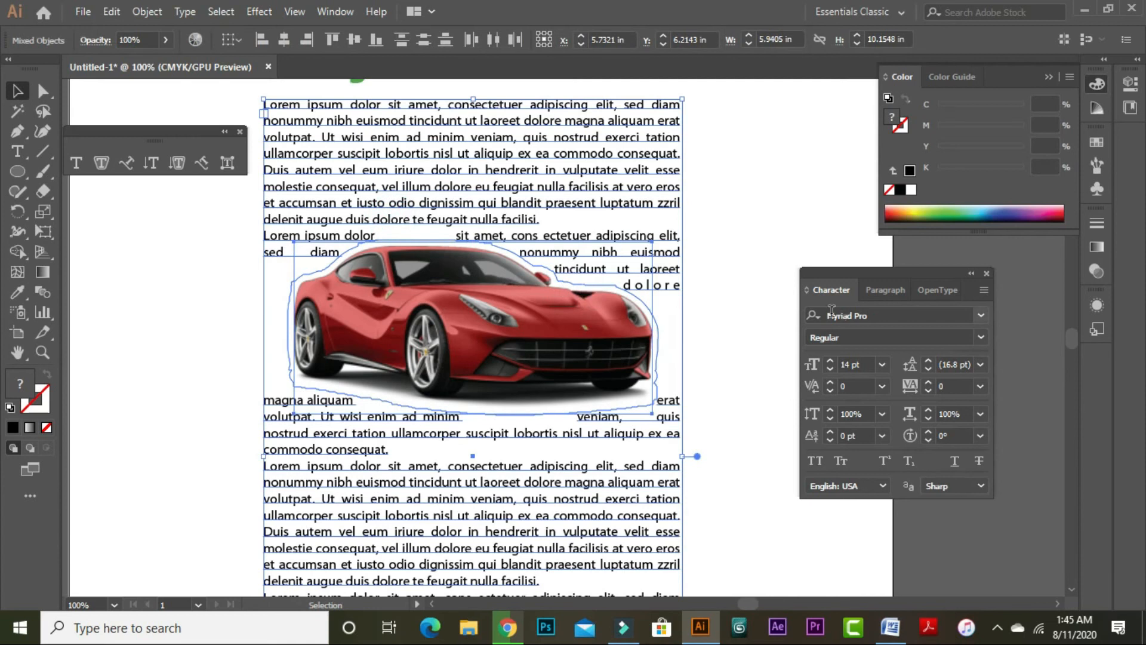
click(744, 306)
click(666, 233)
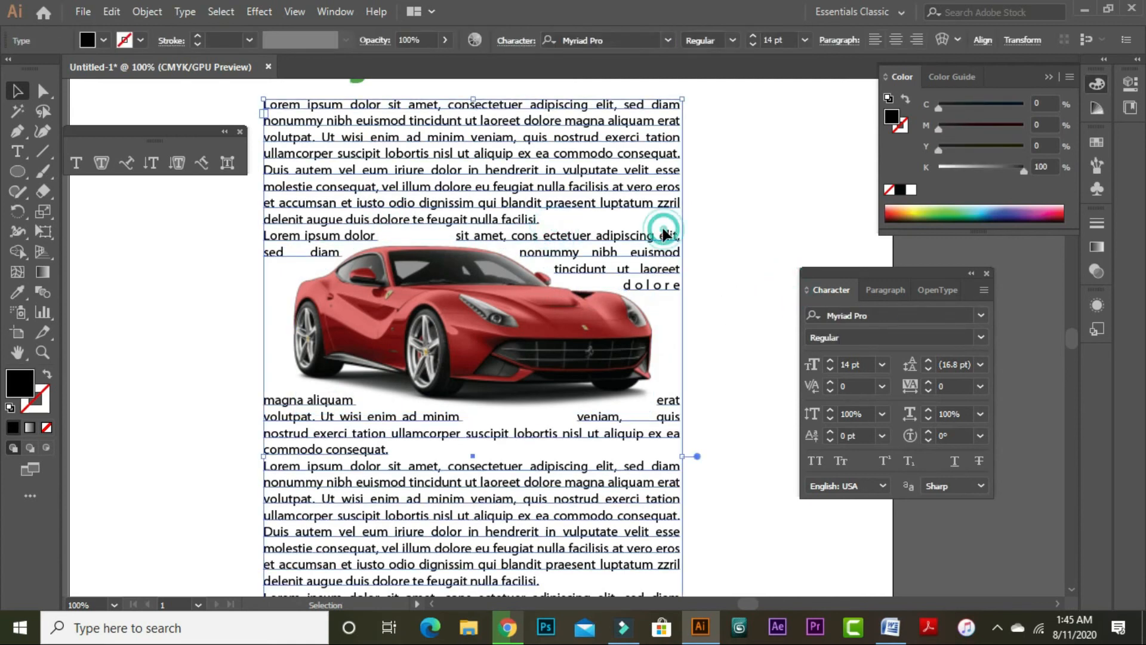
Move the car image right and slightly up so it overlaps the text column's right edge and extends beyond it.
drag(526, 323, 733, 269)
click(724, 465)
key(ctrl+minus)
key(ctrl+minus)
key(ctrl+minus)
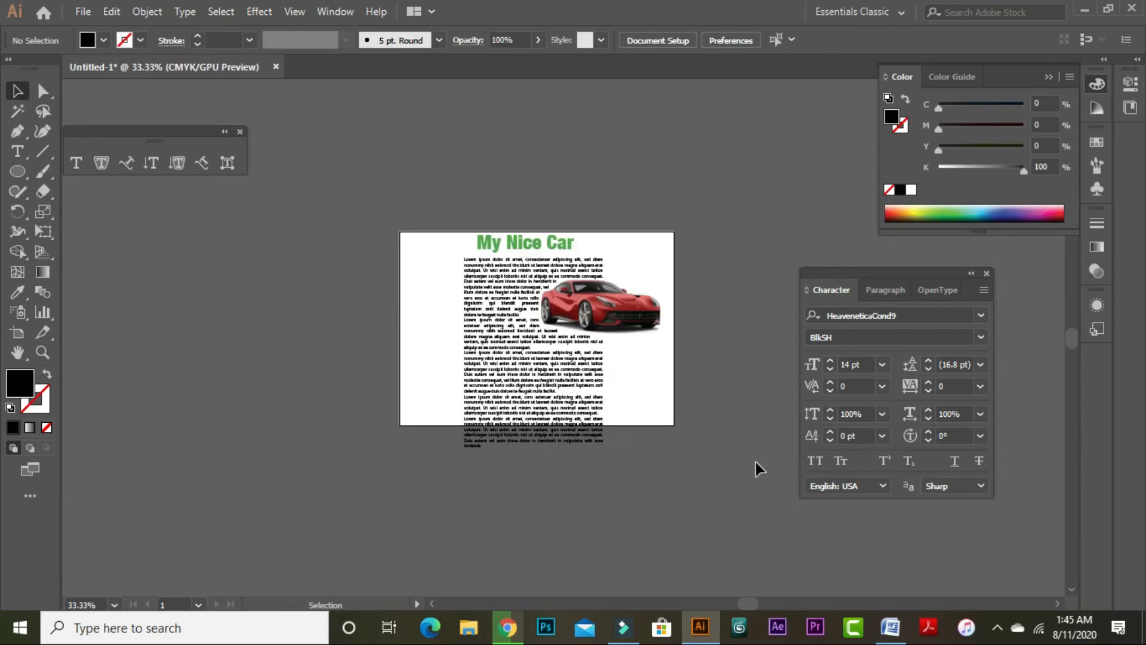
drag(434, 195, 454, 195)
drag(525, 423, 443, 89)
drag(625, 402, 624, 36)
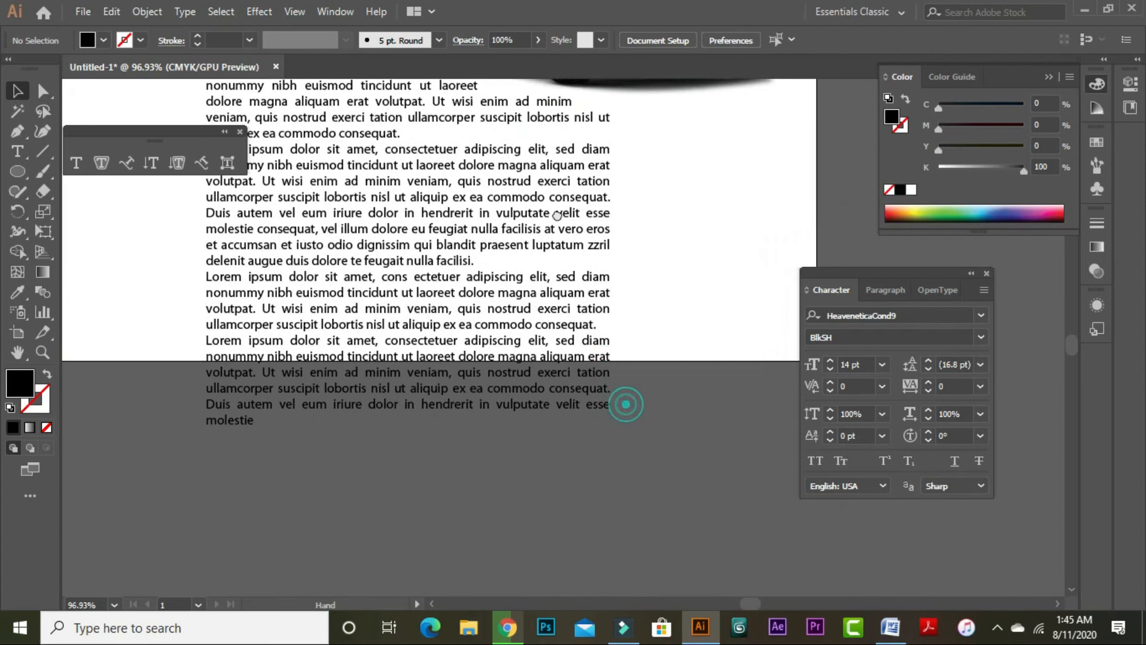
Review how the justified placeholder text wraps around the car image.
drag(588, 220, 621, 338)
drag(525, 257, 569, 427)
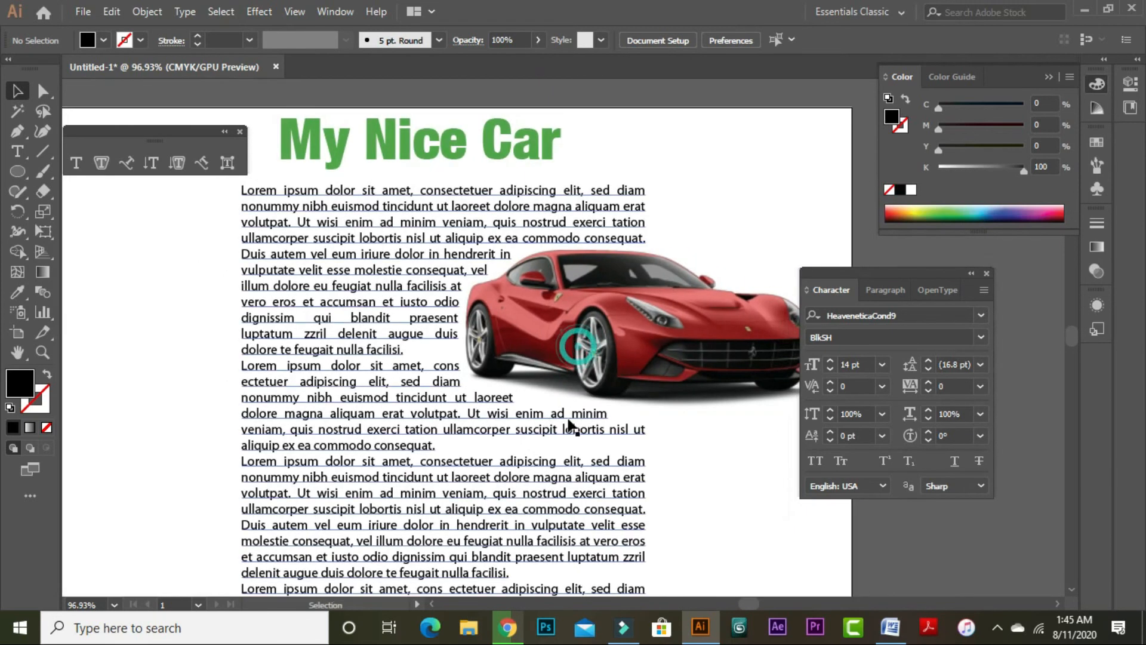
drag(675, 412, 621, 367)
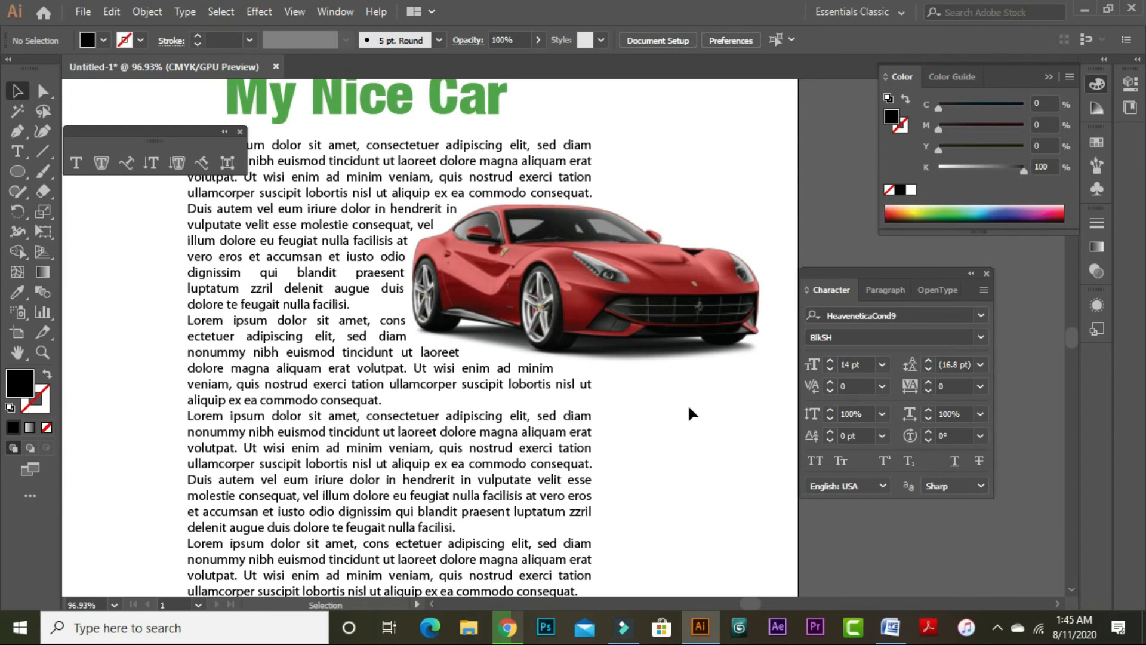
drag(628, 318, 648, 402)
click(421, 179)
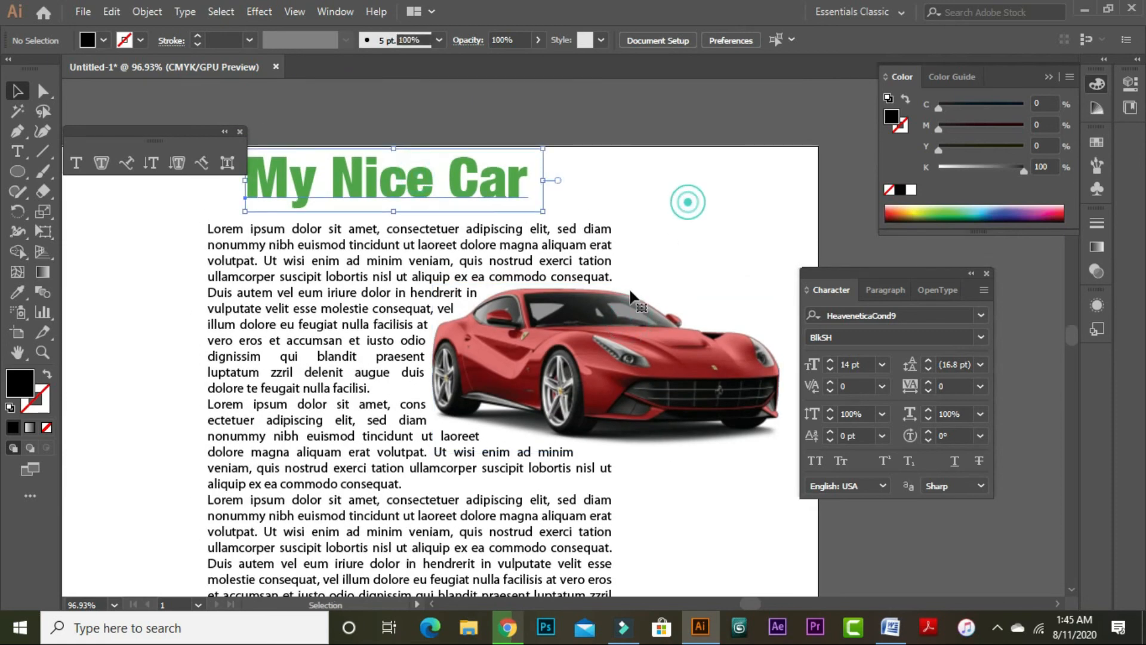
drag(586, 330, 564, 204)
drag(674, 206, 665, 216)
Try the car image at other positions, including the text column's left edge, to compare how the text wraps around it.
drag(458, 383, 278, 373)
key(ctrl+z)
key(ctrl+z)
drag(665, 258, 291, 382)
click(696, 336)
drag(544, 335, 711, 338)
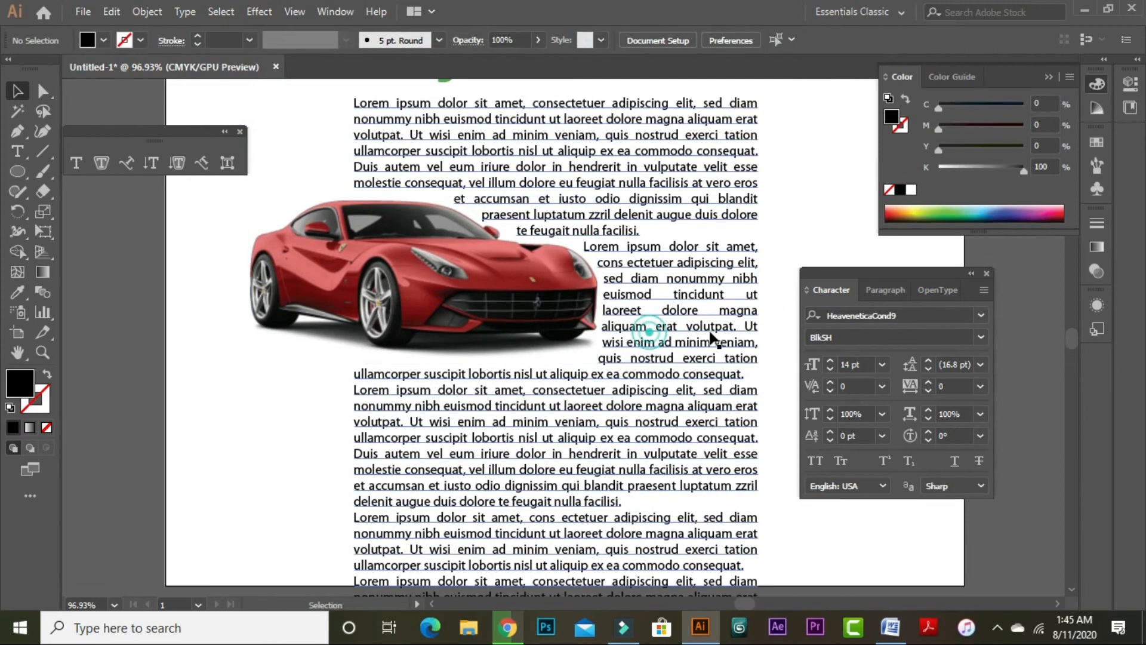
drag(777, 232, 693, 293)
click(366, 338)
drag(365, 337, 651, 224)
Undo the recent moves of the car image.
key(ctrl+z)
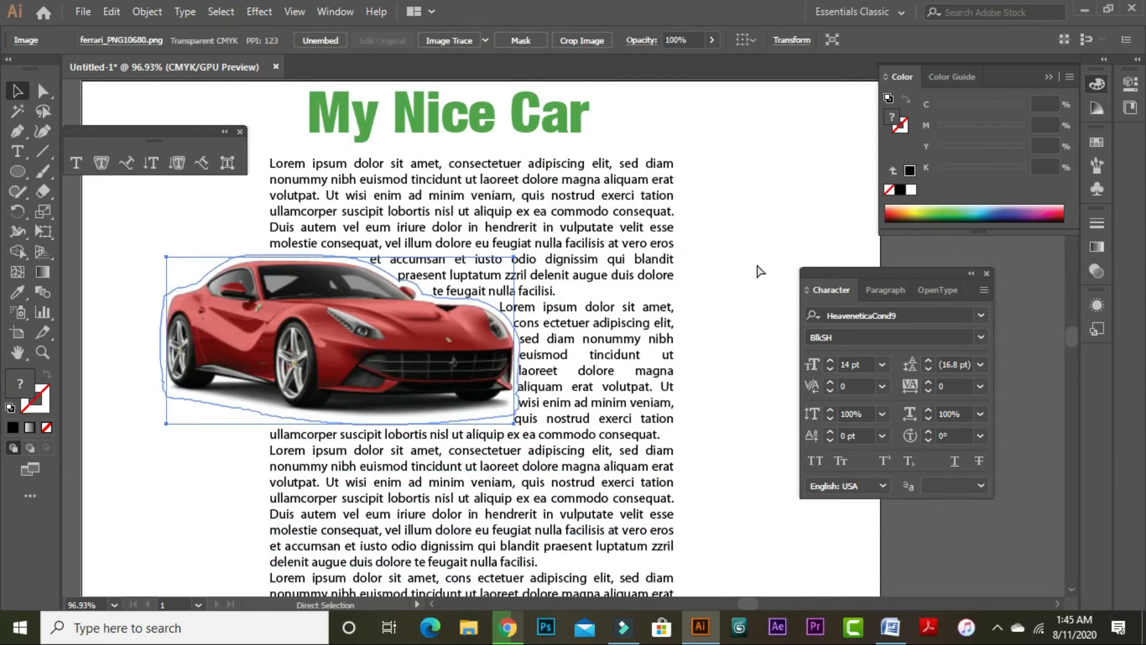
key(ctrl+z)
key(ctrl+z)
key(ctrl+z)
key(ctrl+z)
key(ctrl+z)
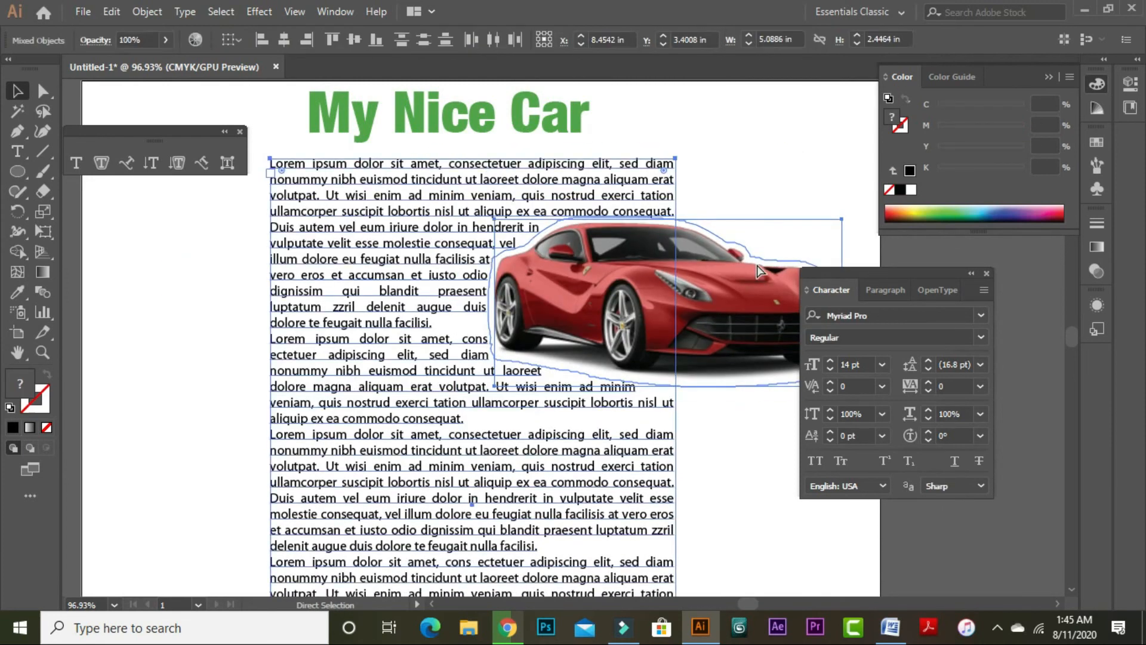
Release the text wrap from the car image.
click(690, 340)
drag(716, 392, 702, 244)
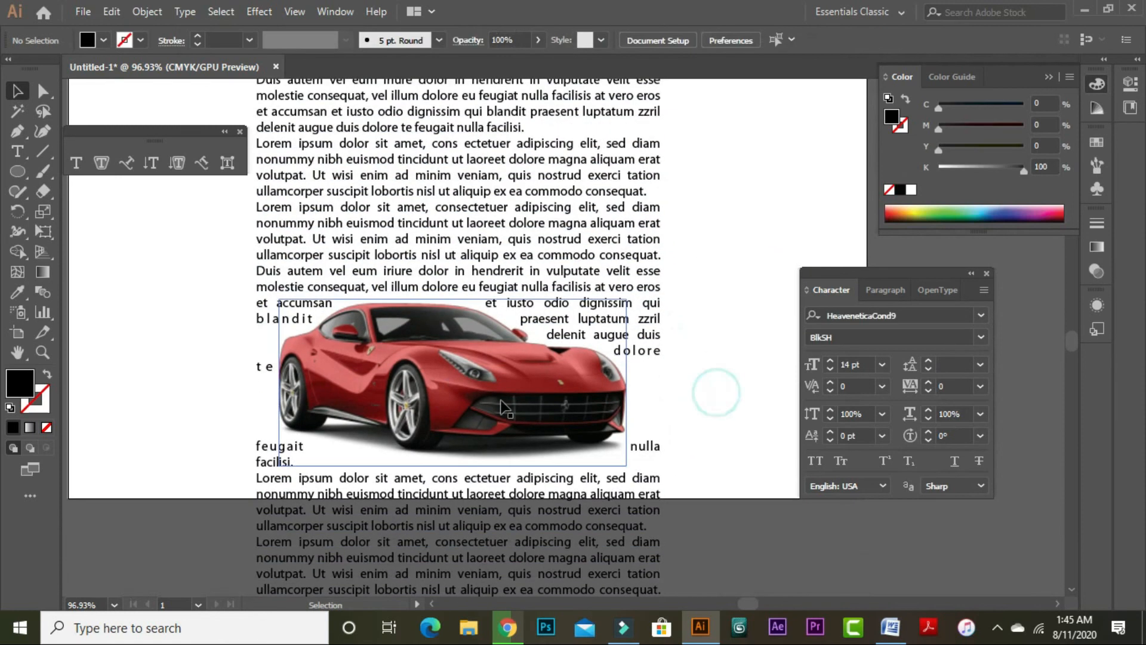
click(477, 388)
click(136, 13)
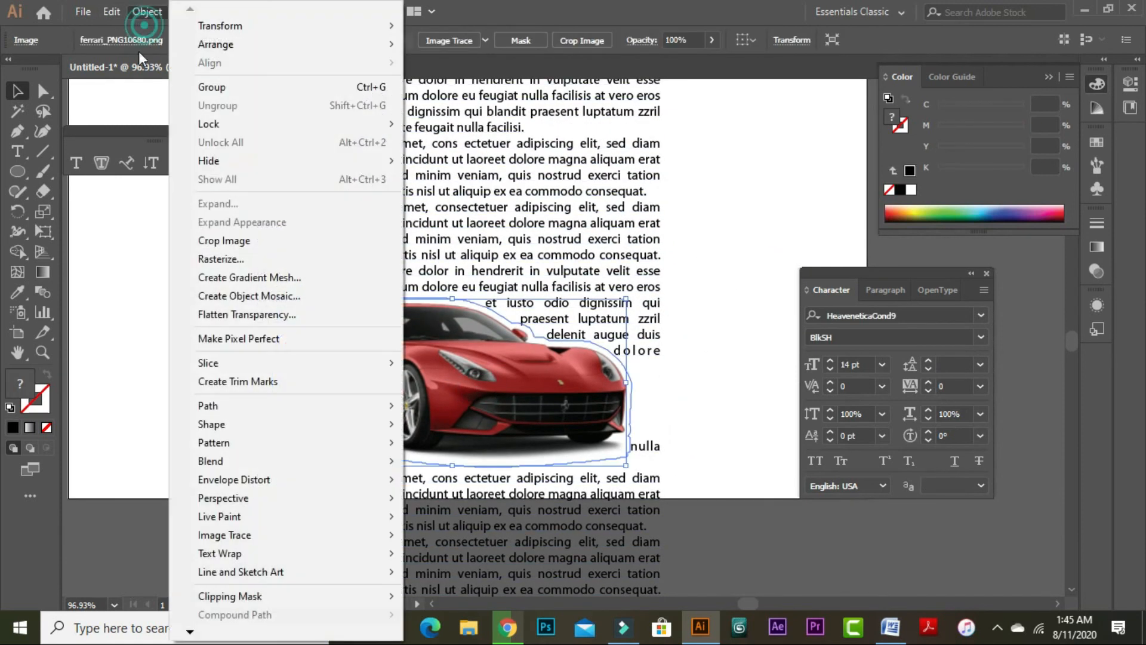
mouse_move(242, 406)
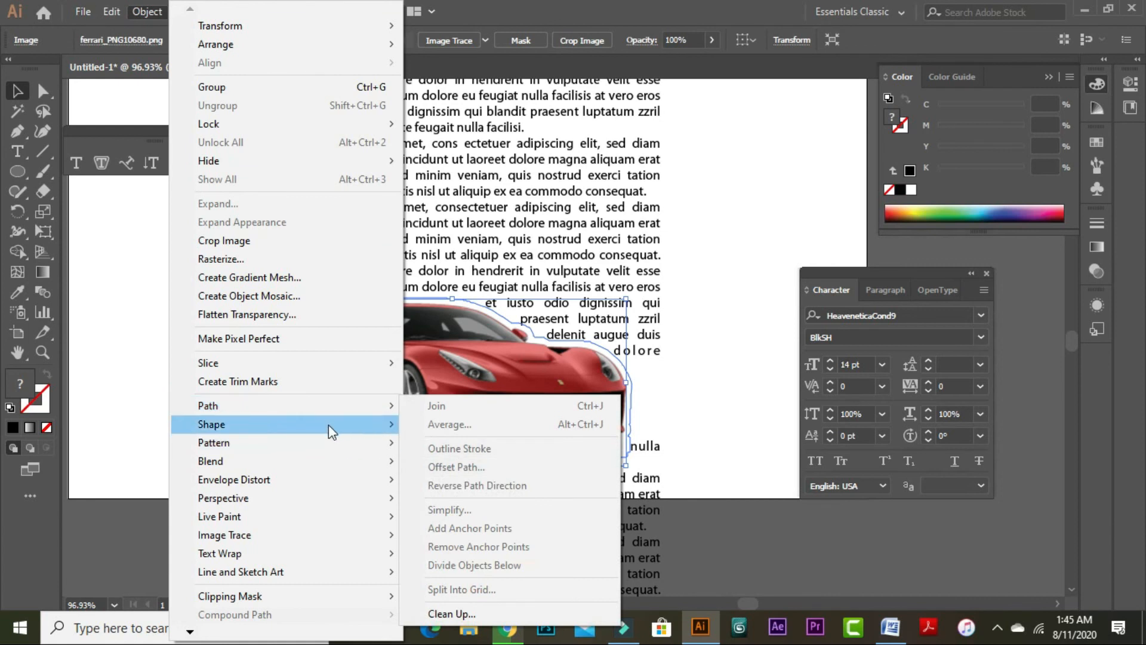
mouse_move(334, 553)
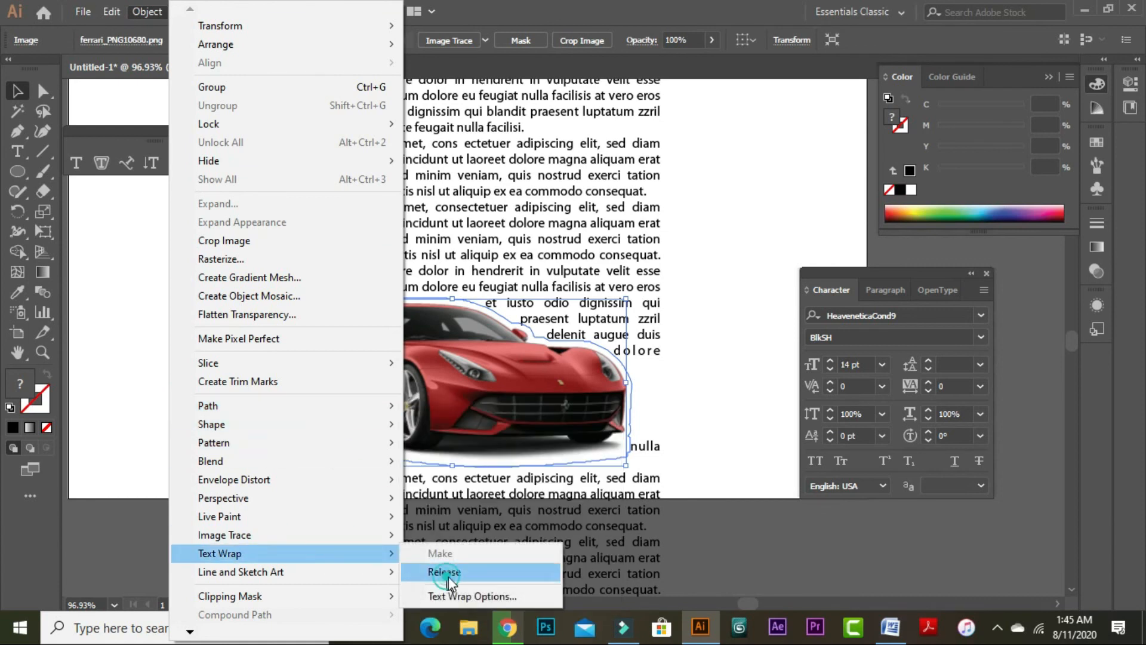
click(435, 572)
Move the car image around the text column to check how it overlaps the unwrapped text.
click(696, 379)
mouse_move(555, 379)
mouse_down()
mouse_move(614, 173)
mouse_move(573, 374)
mouse_up()
drag(561, 389, 570, 330)
click(683, 171)
drag(668, 349, 667, 278)
drag(564, 310, 320, 460)
drag(426, 399, 537, 321)
drag(544, 355, 672, 357)
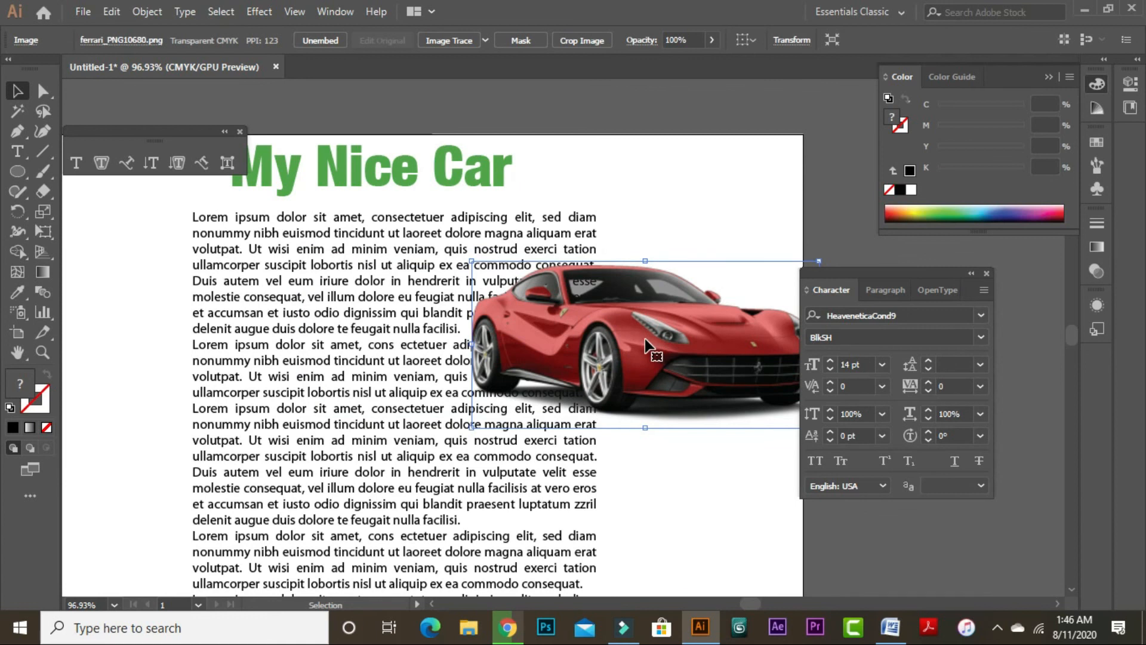
Delete the car image from the layout.
key(Delete)
drag(462, 416, 545, 269)
click(557, 167)
click(711, 227)
click(479, 429)
scroll(640, 334, down, 4)
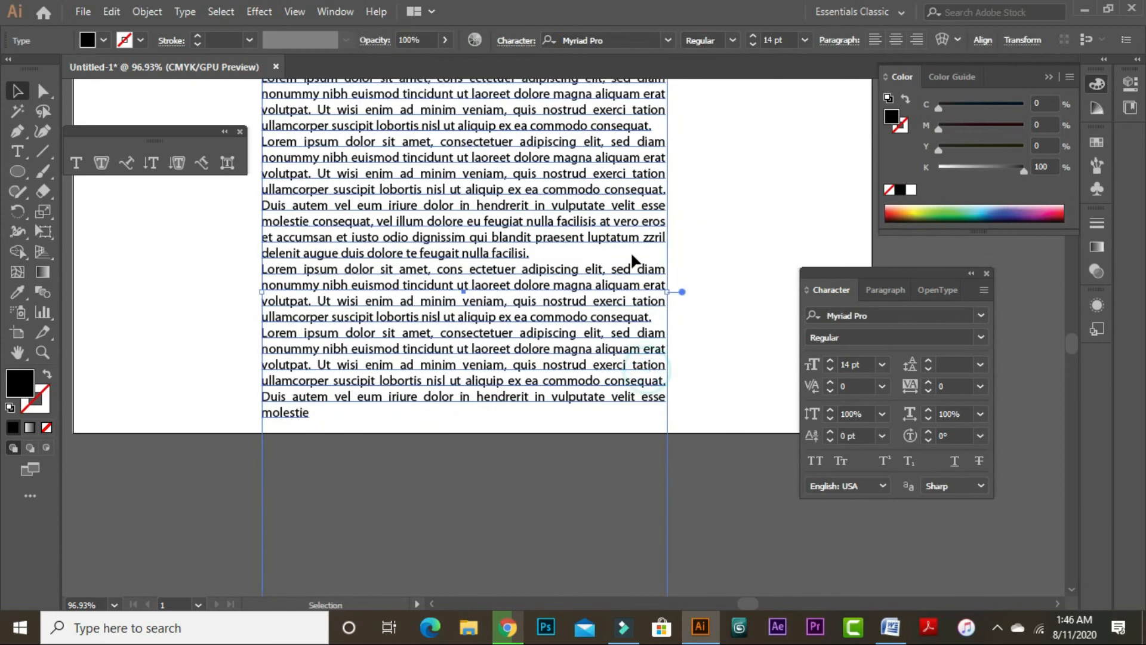
Open the photo unnamed.jpg from the Desktop folder.
key(ctrl+o)
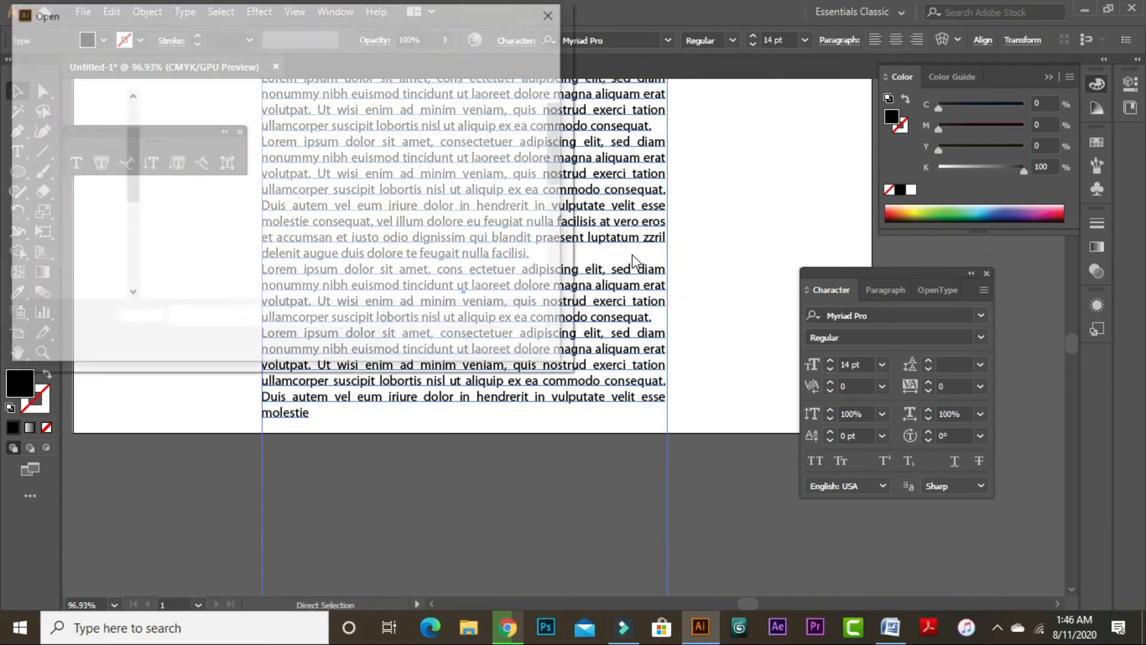
scroll(406, 251, down, 5)
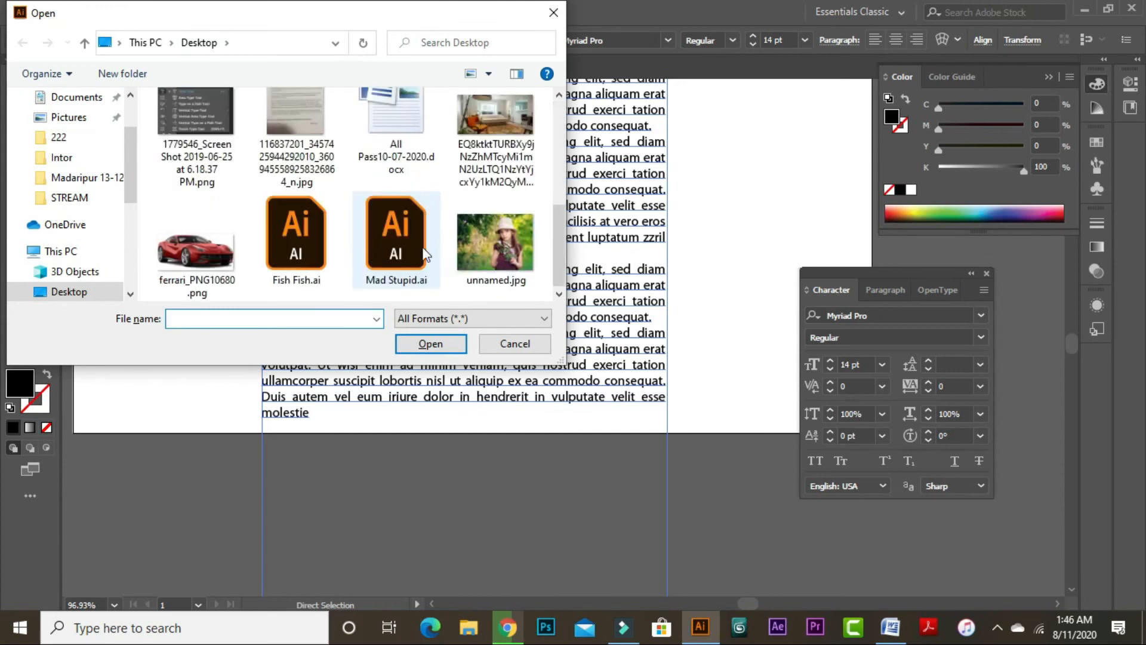
click(502, 233)
click(442, 346)
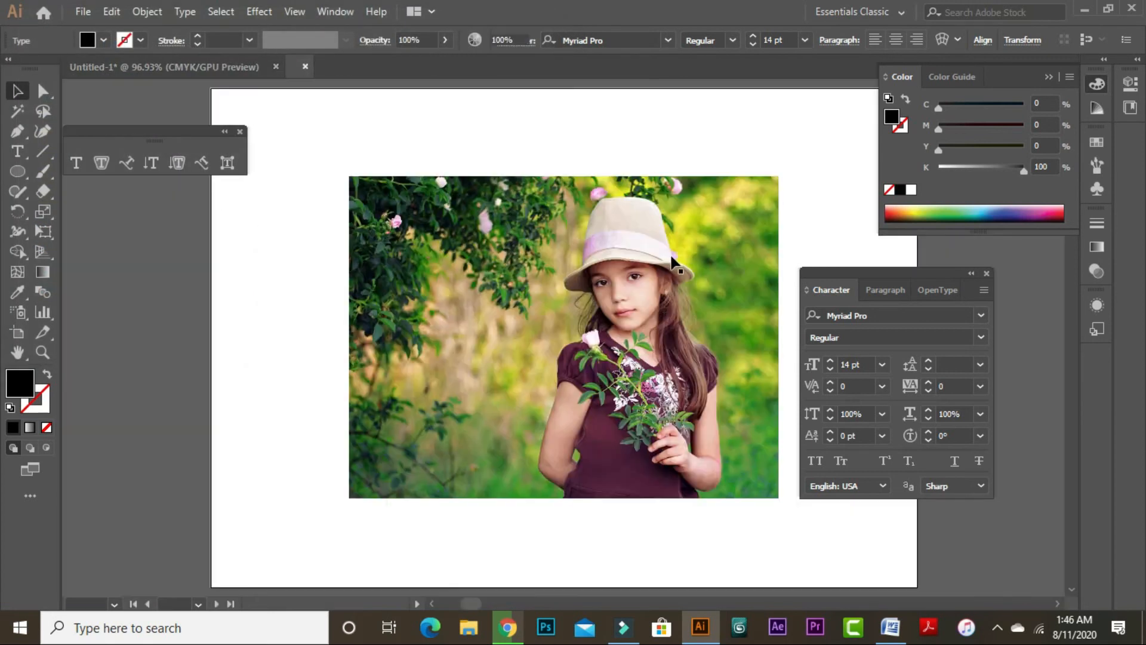
Cut the girl's photo from unnamed.jpg, closing that document, and paste it over the text in the Untitled-1 layout.
key(Delete)
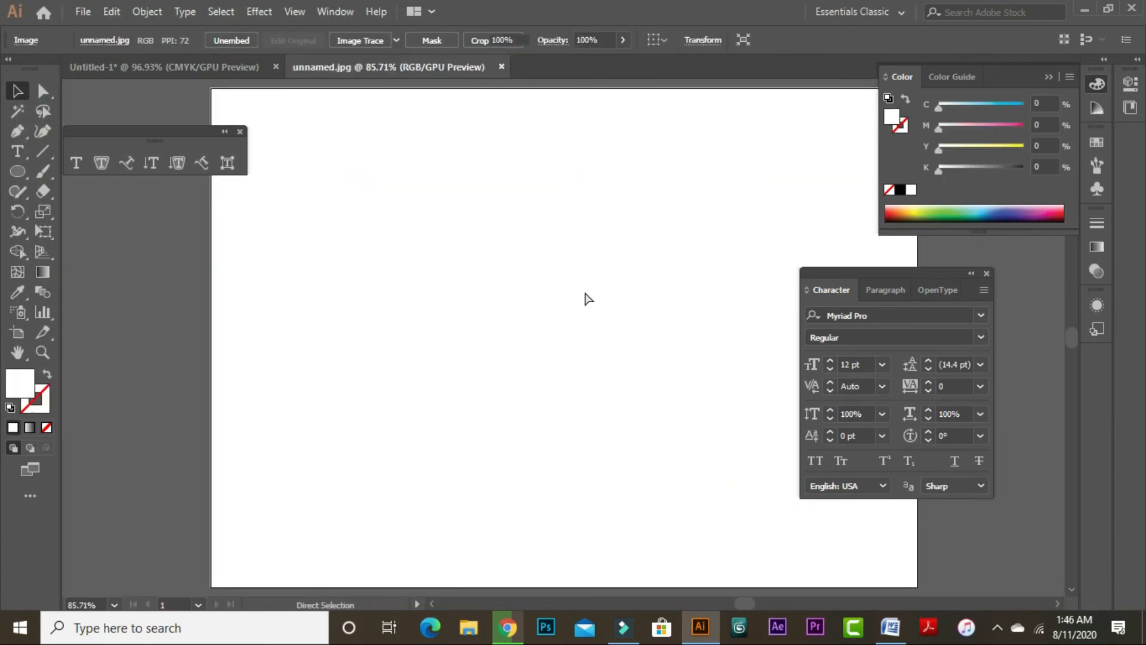
key(ctrl+w)
click(657, 334)
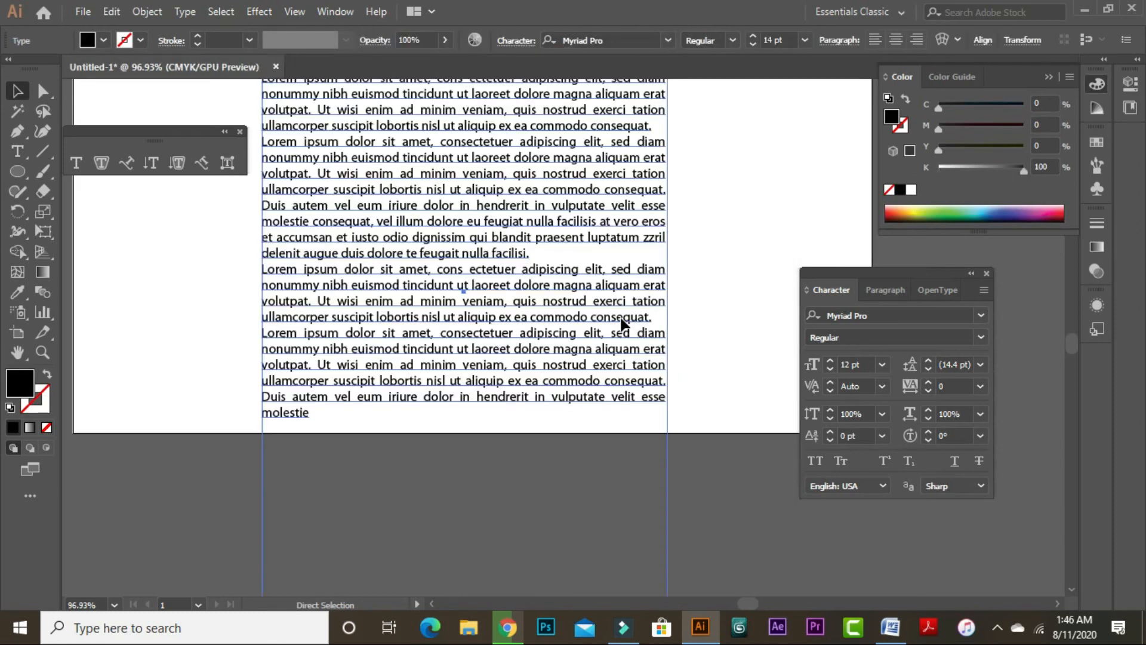
key(ctrl+v)
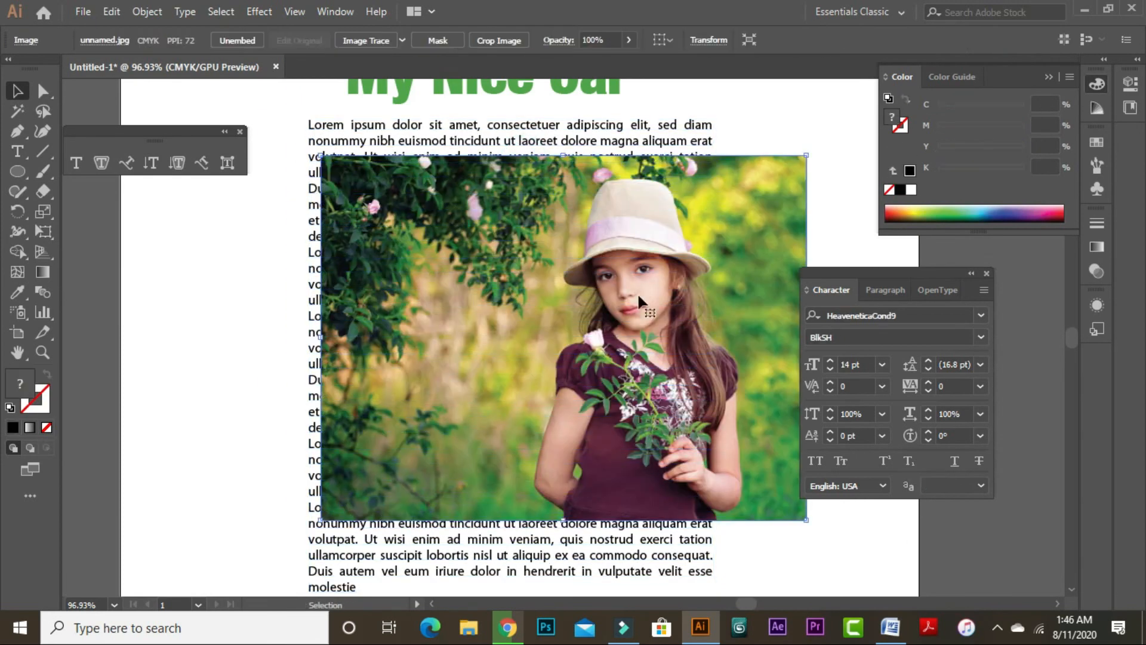
click(785, 138)
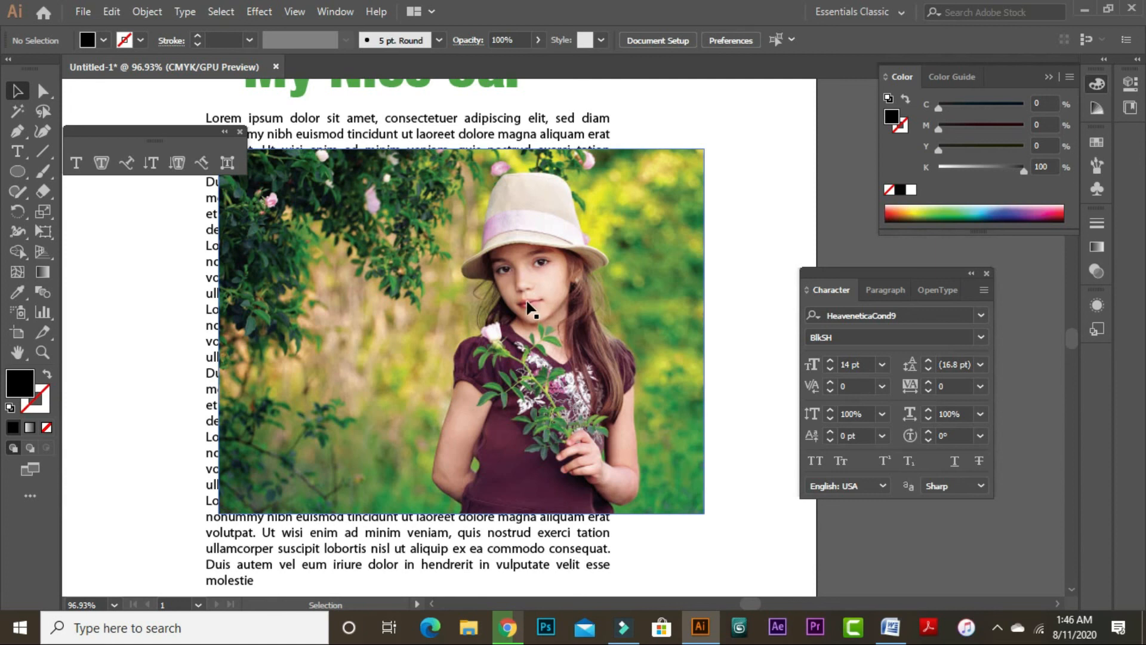
Start a Pen path at the photo's lower edge beside the girl's waist, with no fill and a 1 pt black stroke.
scroll(569, 335, down, 1)
click(17, 130)
scroll(373, 344, up, 3)
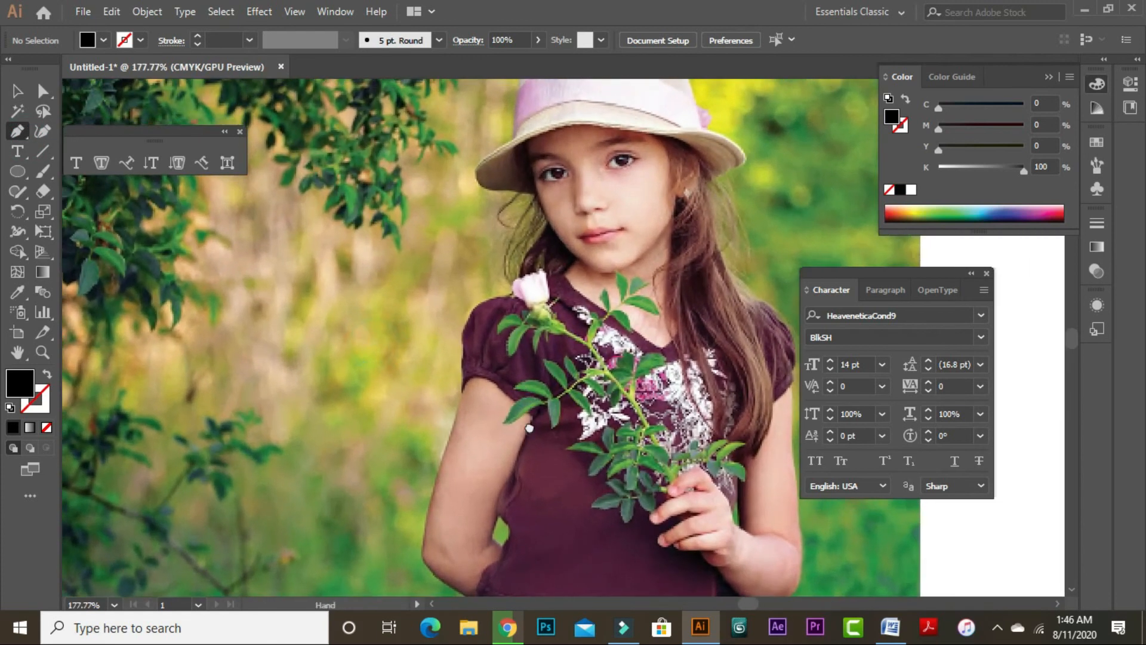
scroll(529, 428, down, 5)
drag(443, 456, 30, 391)
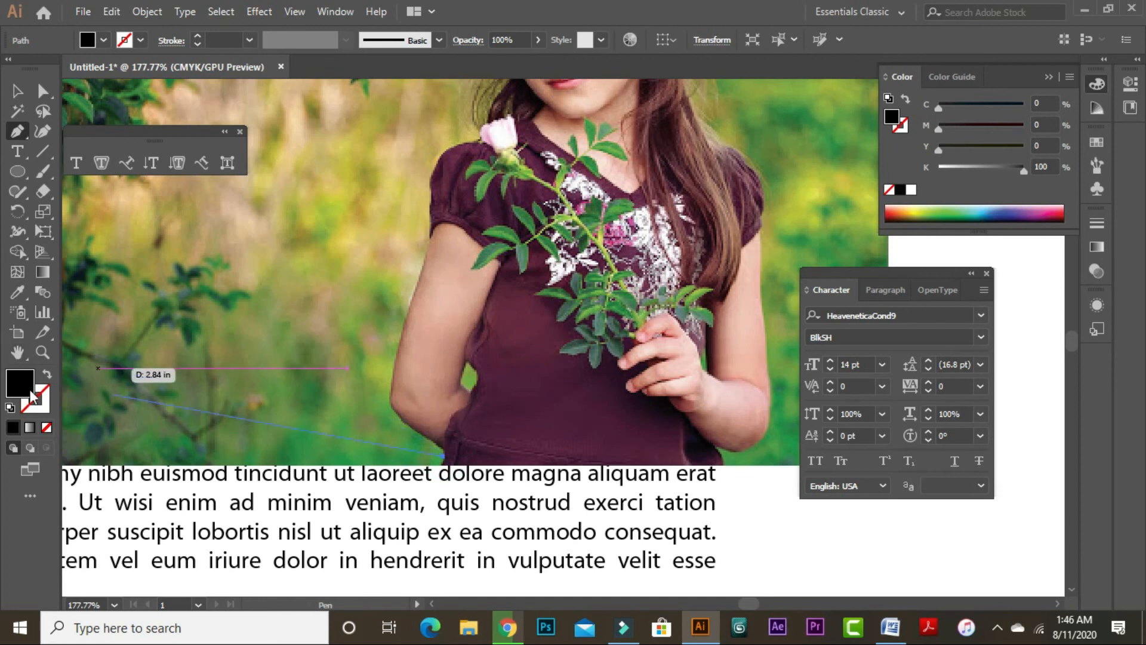
click(47, 427)
Trace the girl's silhouette up one arm, around the hat and down the other side, closing the path along the photo's lower edge.
drag(394, 423, 392, 410)
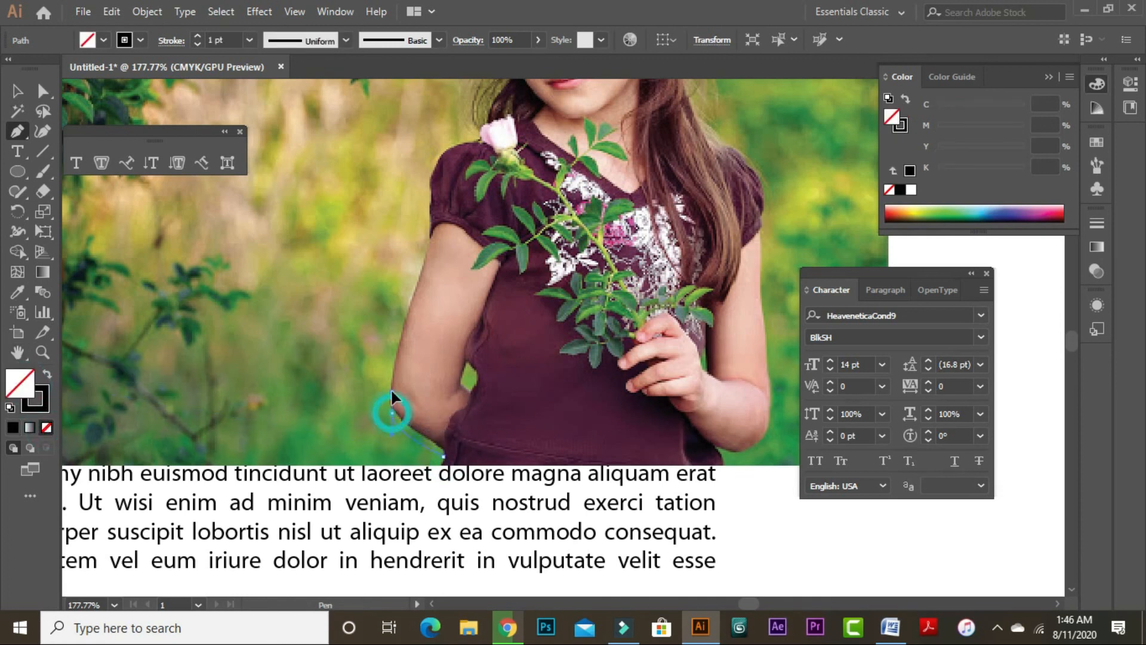
drag(415, 286, 469, 227)
scroll(420, 239, up, 3)
click(427, 257)
drag(453, 175, 476, 224)
click(465, 218)
click(430, 221)
drag(414, 199, 447, 161)
scroll(454, 238, up, 3)
drag(453, 239, 480, 136)
key(ctrl+z)
drag(570, 99, 628, 124)
drag(639, 205, 646, 233)
drag(672, 248, 662, 305)
drag(667, 330, 670, 373)
drag(669, 396, 664, 448)
drag(665, 461, 638, 307)
drag(649, 352, 648, 376)
drag(642, 428, 639, 448)
click(622, 442)
click(600, 443)
click(306, 434)
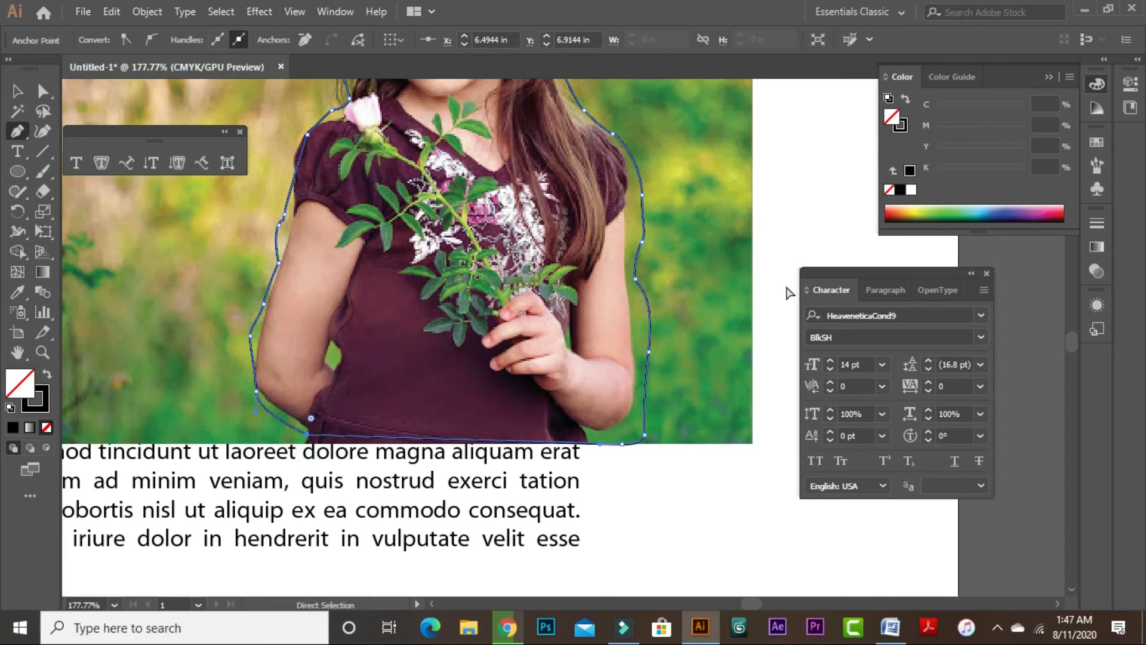
key(ctrl+minus)
key(ctrl+minus)
key(ctrl+minus)
drag(710, 196, 583, 266)
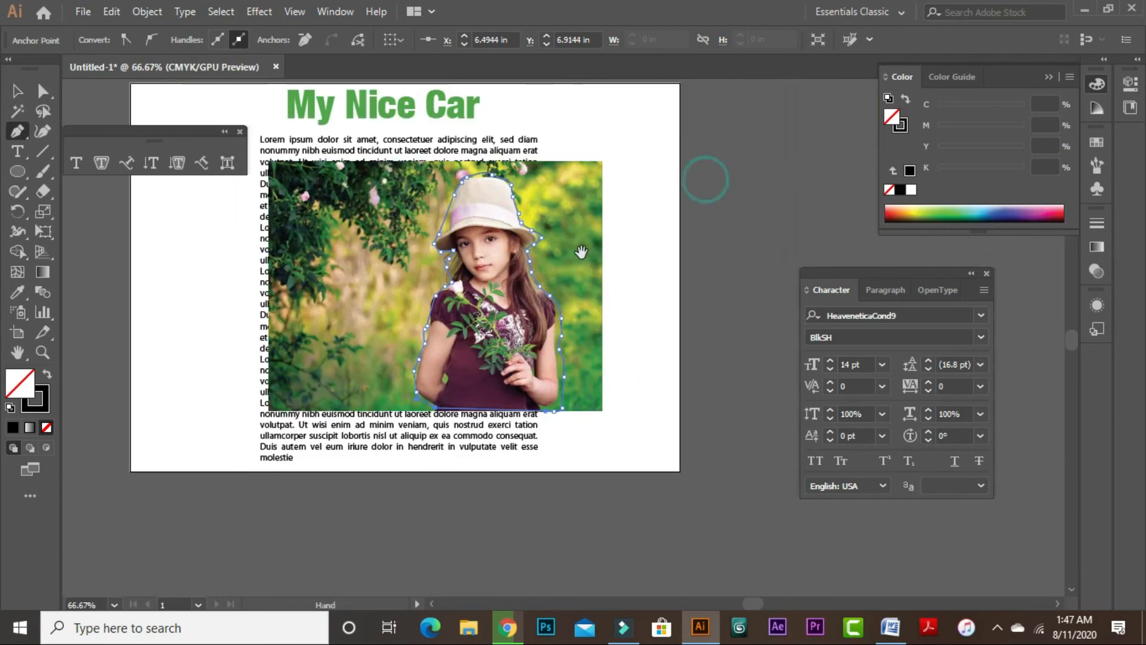
key(v)
click(670, 222)
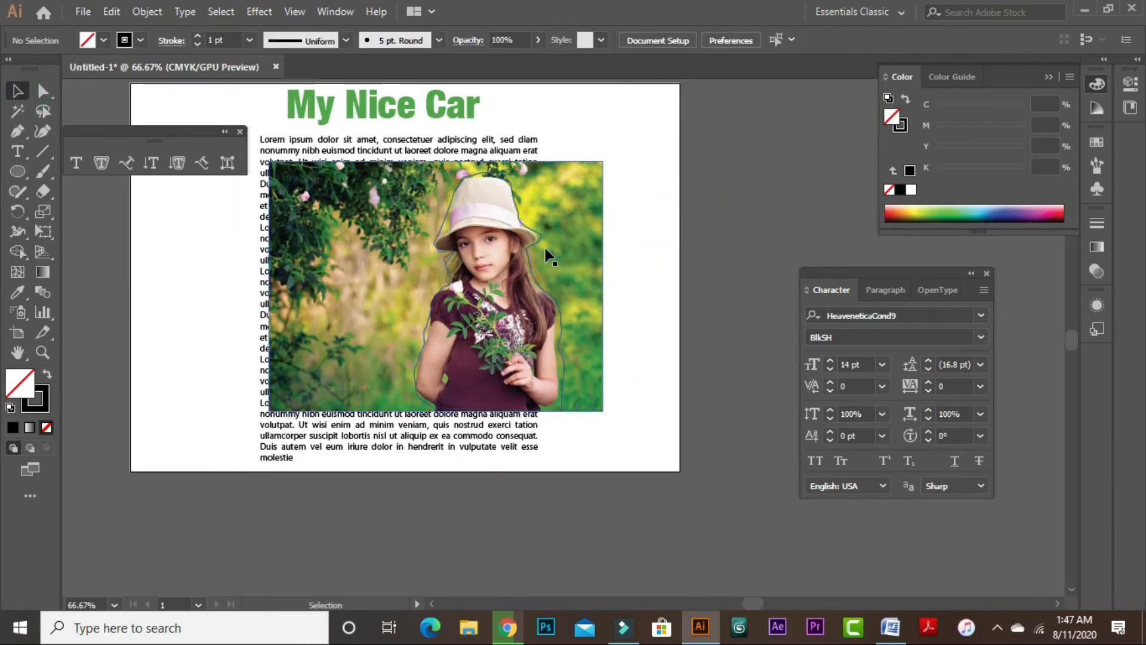
Move the silhouette path and the photo together slightly up and right, and make a clipping mask from them.
click(553, 248)
key(ctrl+space)
click(455, 165)
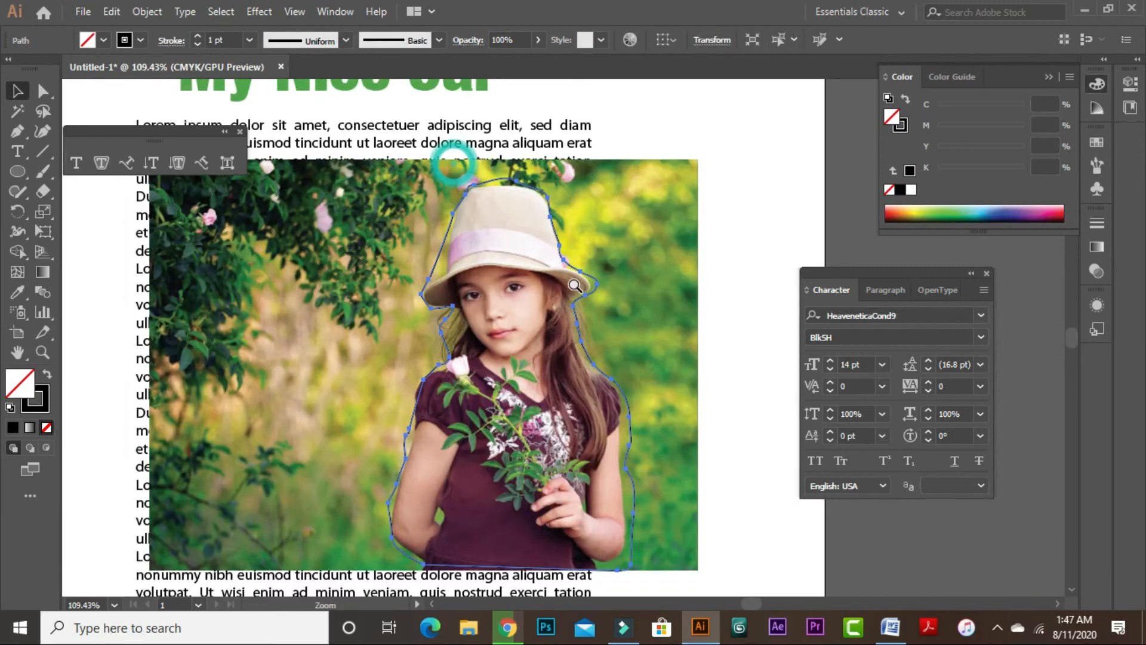
shift+click(670, 271)
drag(644, 272, 679, 233)
key(ctrl)
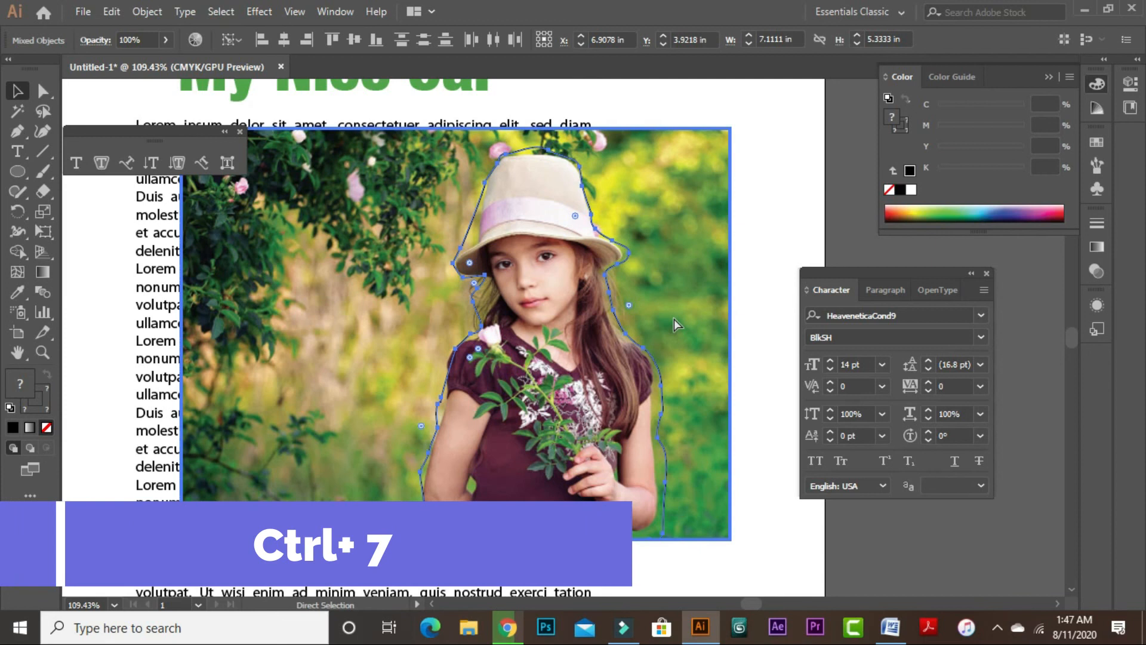
key(ctrl+7)
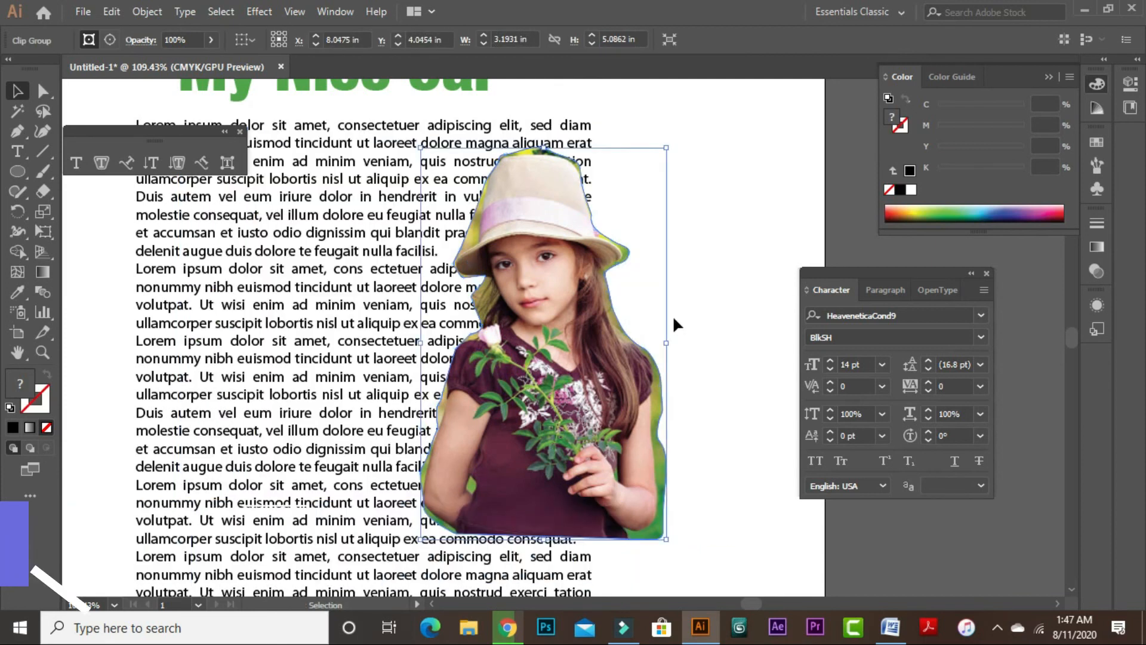
Move the clipped girl image left so it sits over the middle of the text column.
key(ctrl+1)
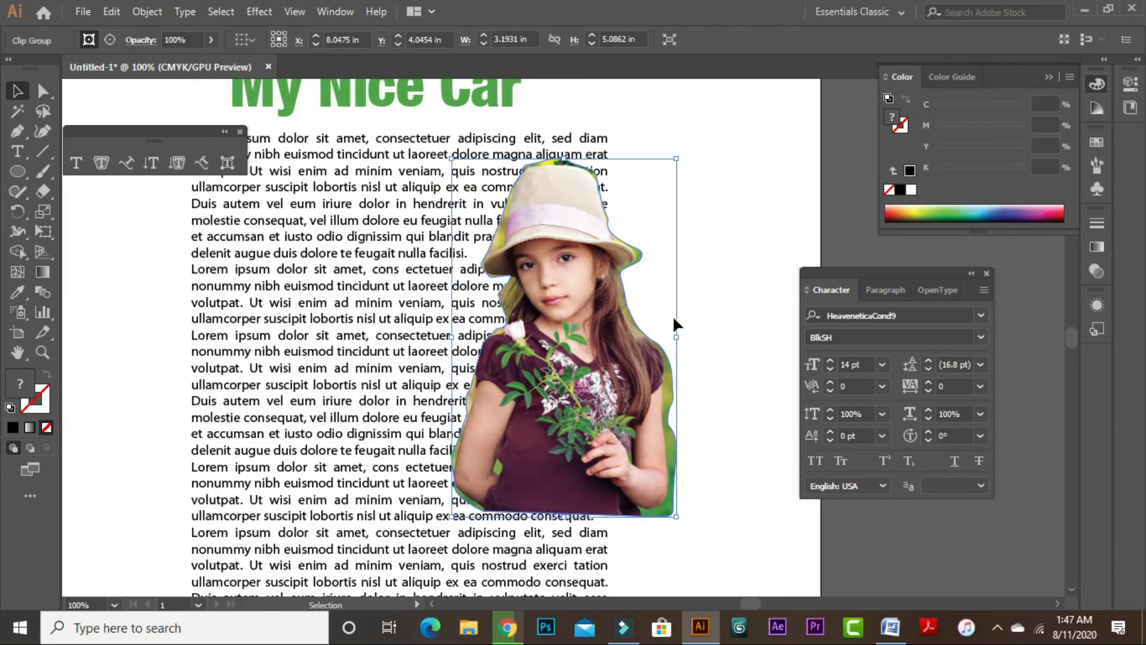
key(ctrl+minus)
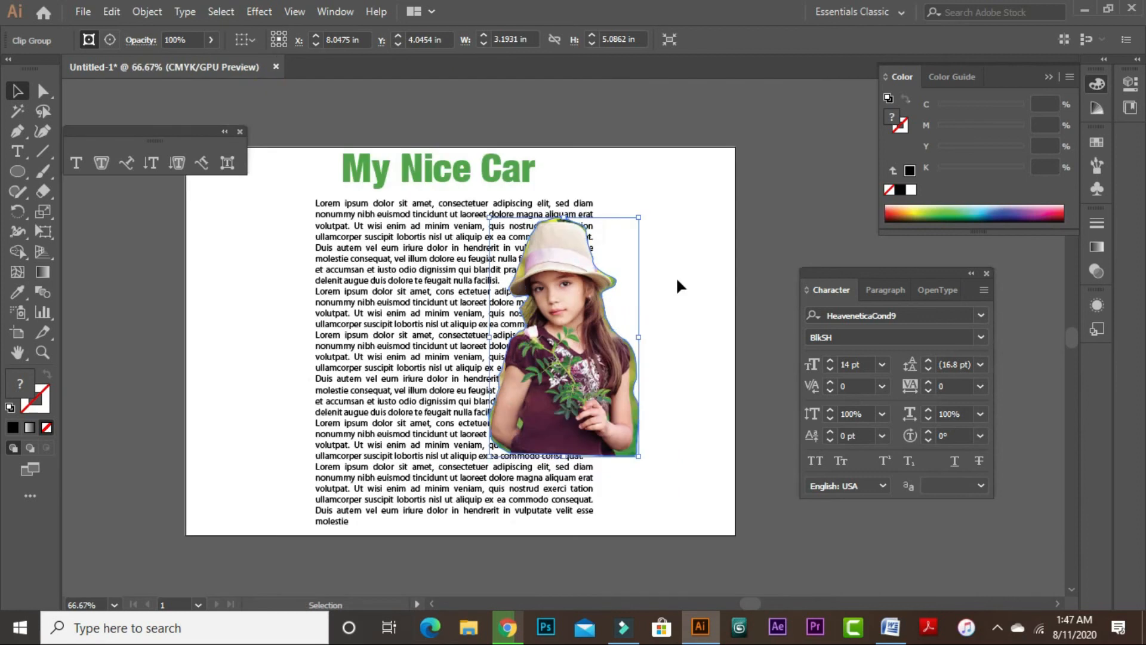
scroll(655, 234, up, 5)
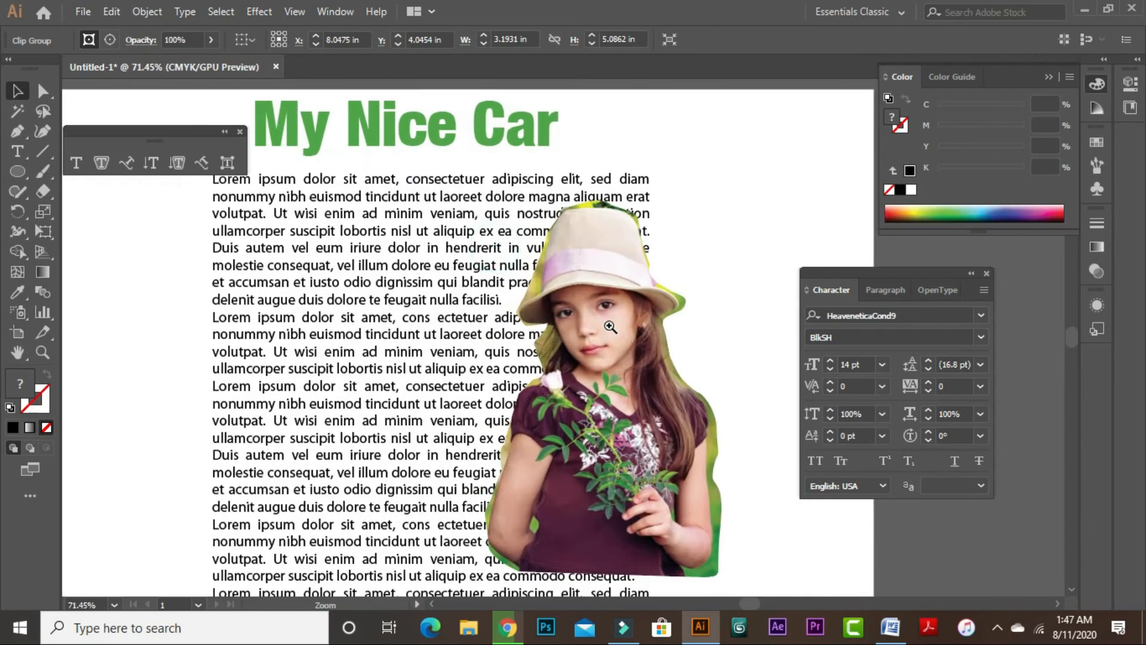
key(ctrl+1)
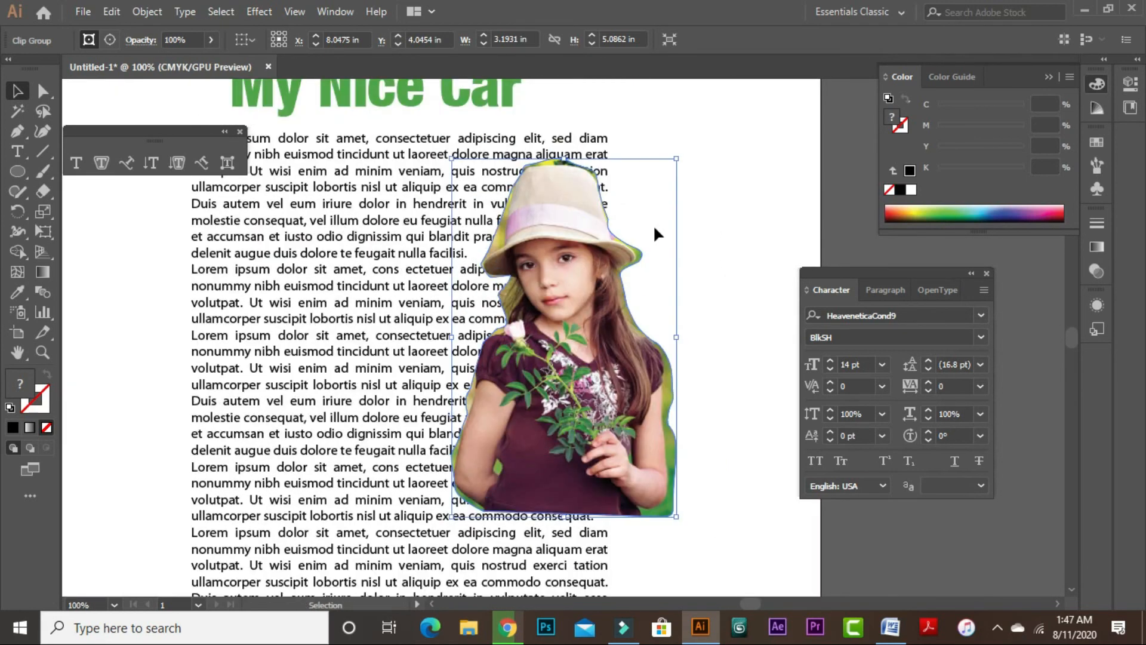
key(ctrl+minus)
drag(546, 293, 451, 298)
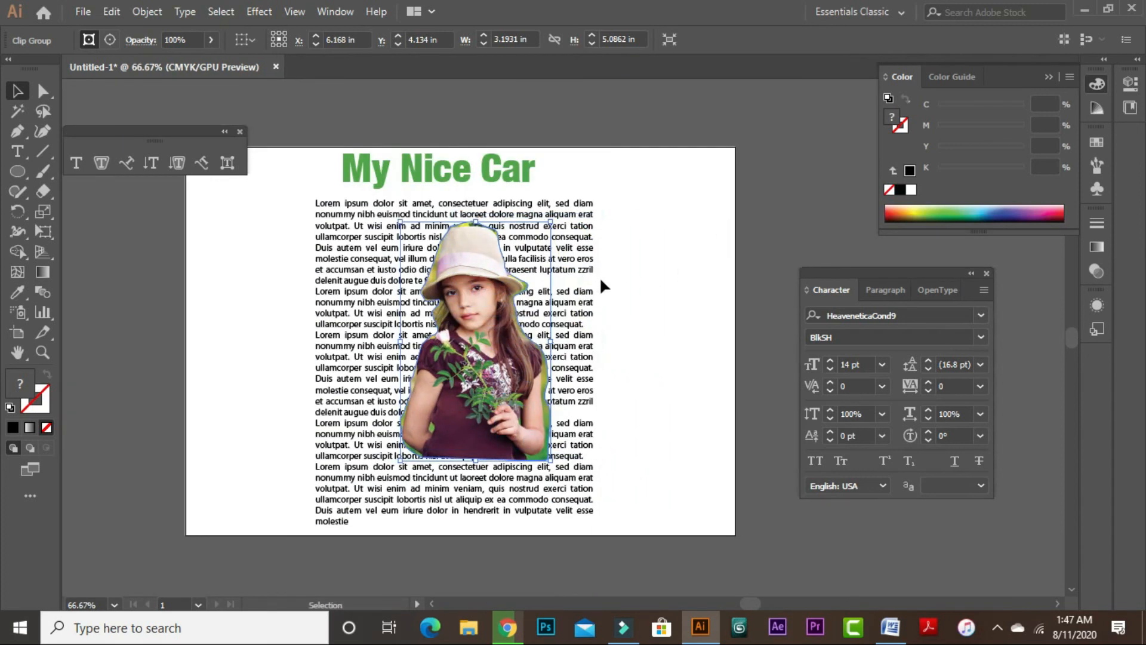
Select the clipped girl image together with the justified text block and make a text wrap from them, accepting the wrap for all selected objects.
click(649, 291)
click(509, 319)
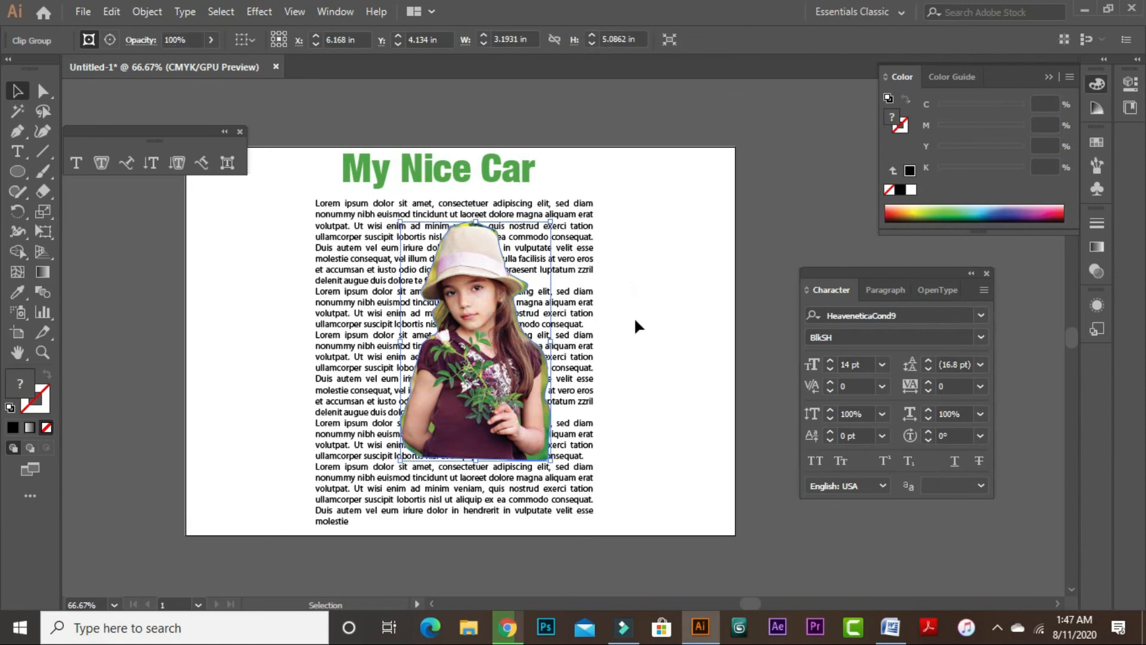
shift+click(567, 299)
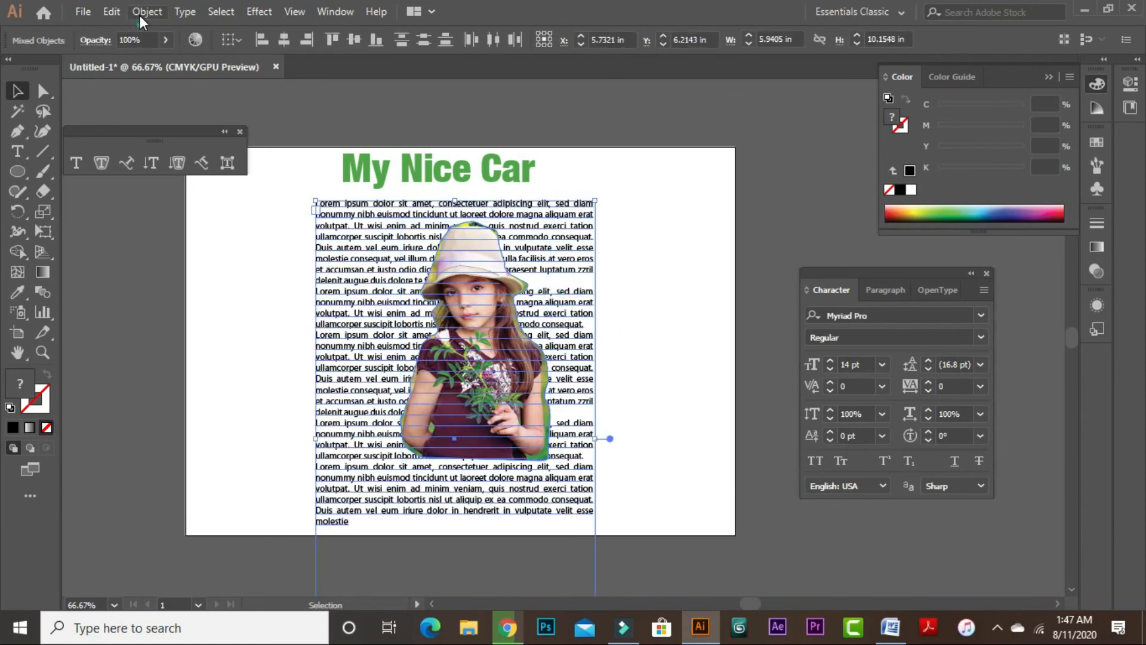
click(139, 16)
mouse_move(234, 405)
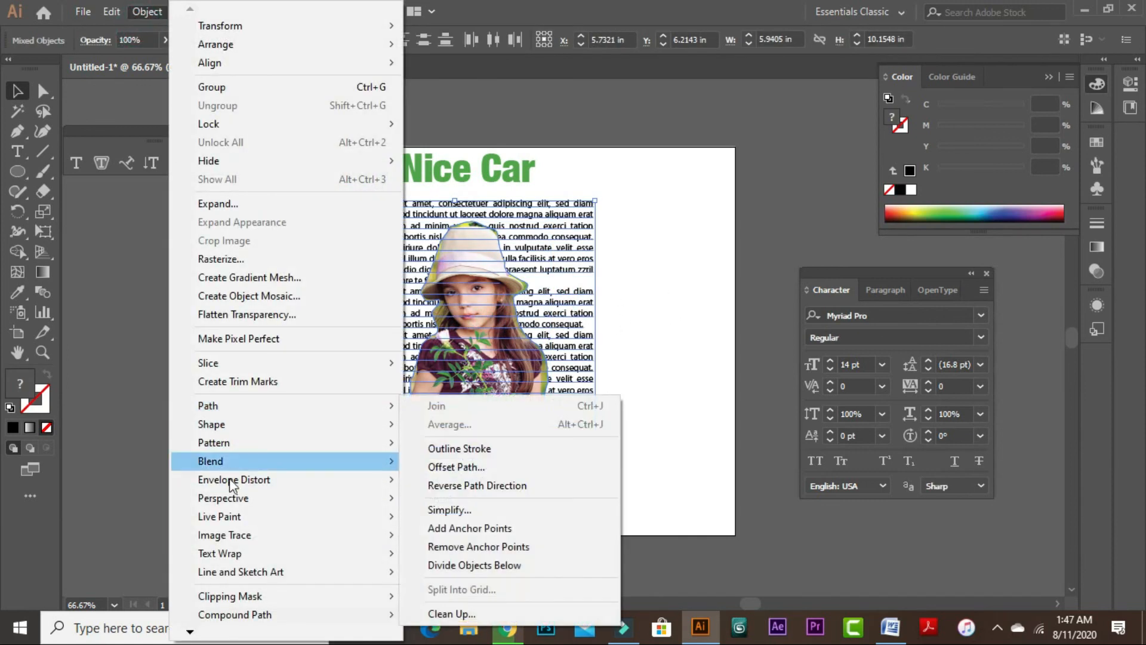
mouse_move(268, 552)
click(450, 559)
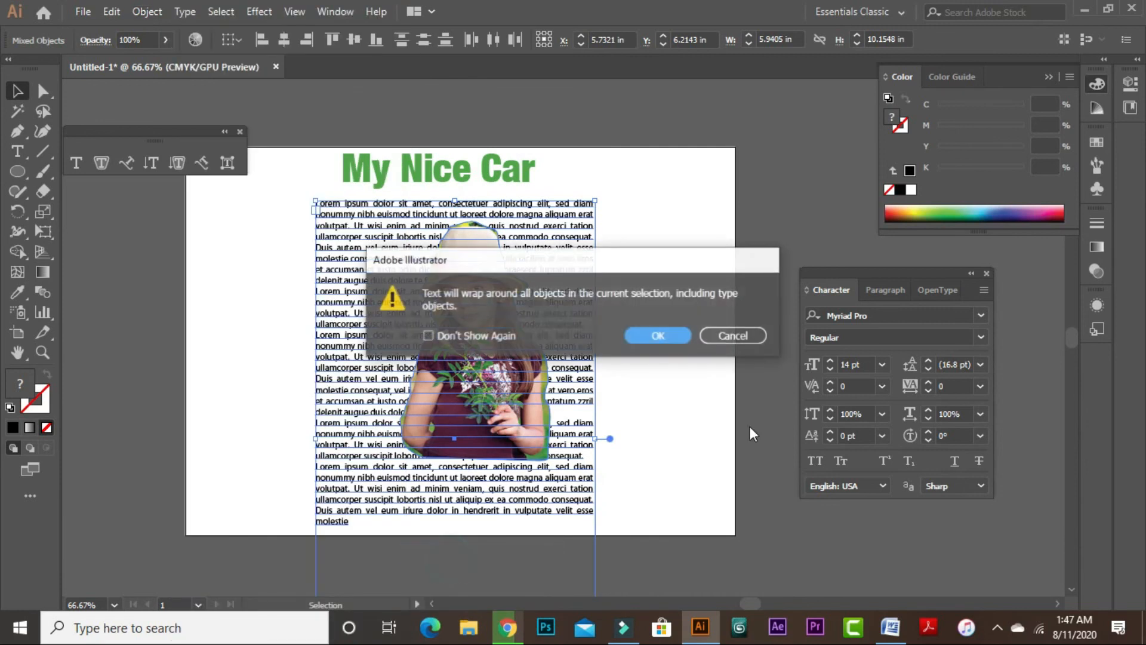
click(660, 335)
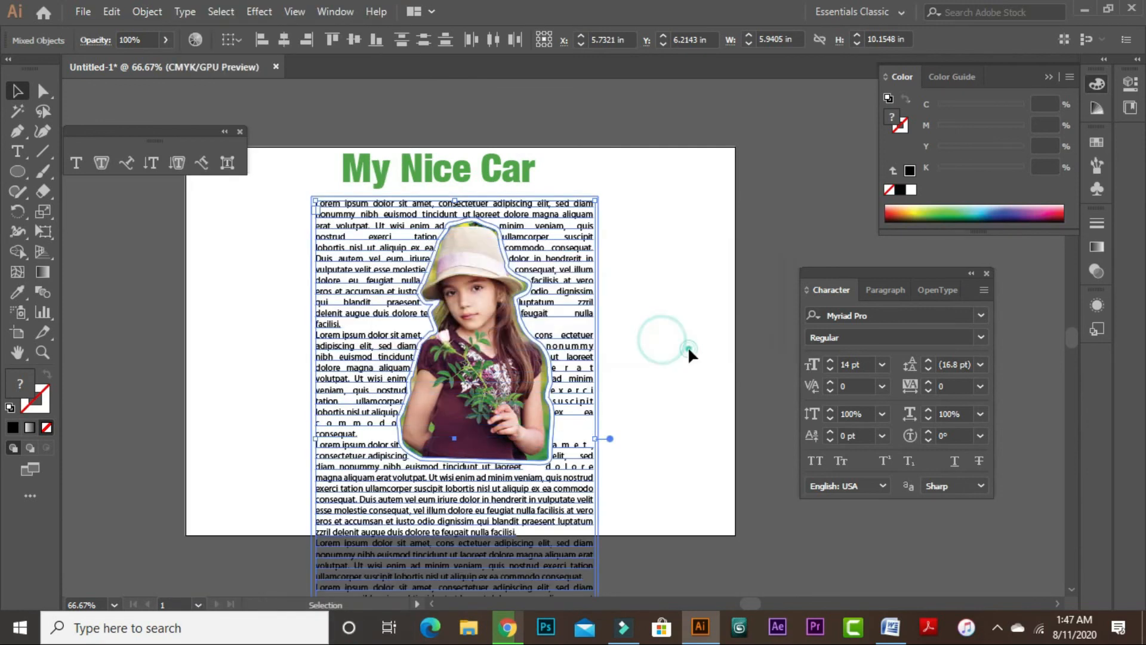
click(689, 350)
Move the clipped girl image slightly down and left within the text column so the lines reflow around it.
key(space)
scroll(454, 337, up, 4)
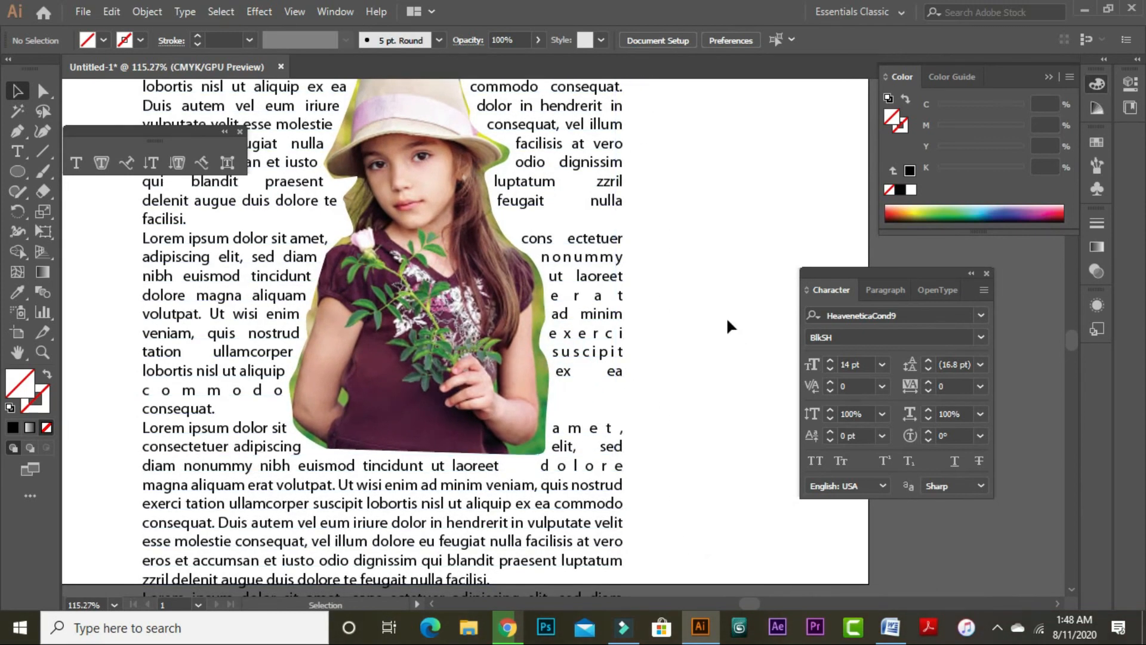
scroll(727, 326, down, 4)
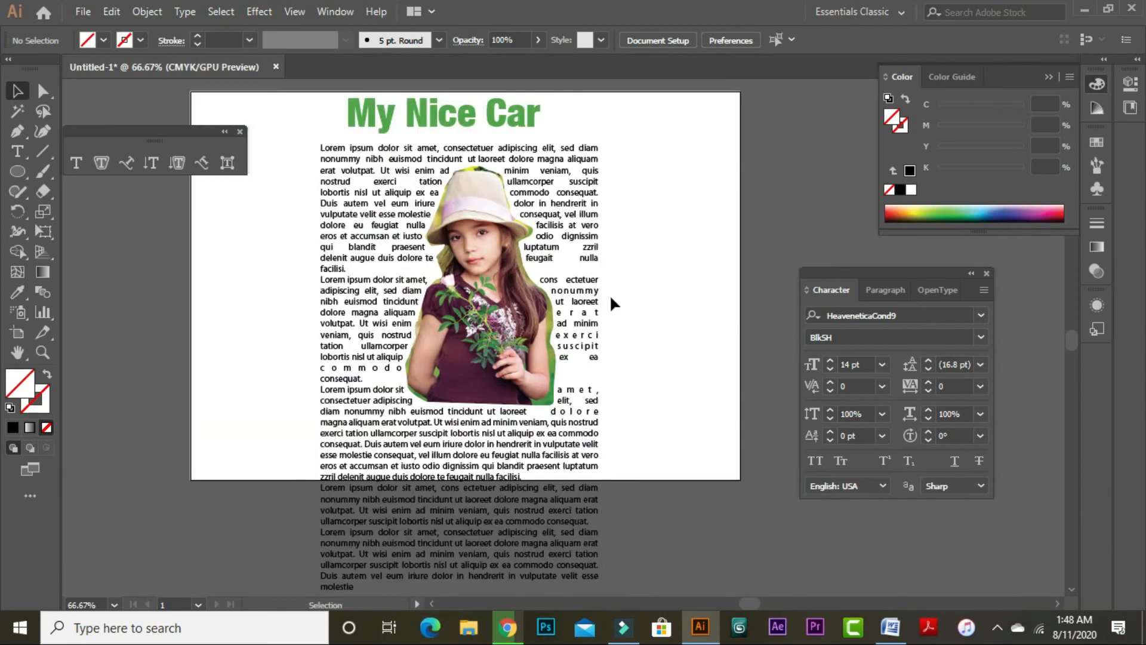
drag(484, 284, 446, 322)
drag(481, 372, 502, 358)
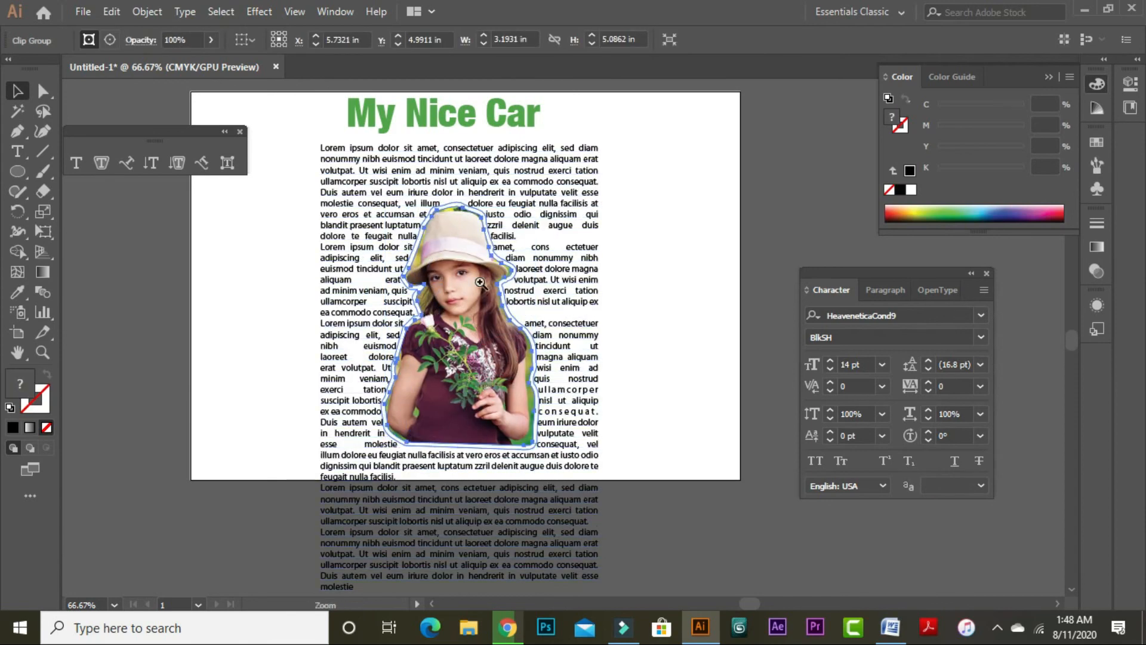
Try a text wrap offset of 11 pt around the girl image, with the preview turned on.
click(480, 282)
click(480, 282)
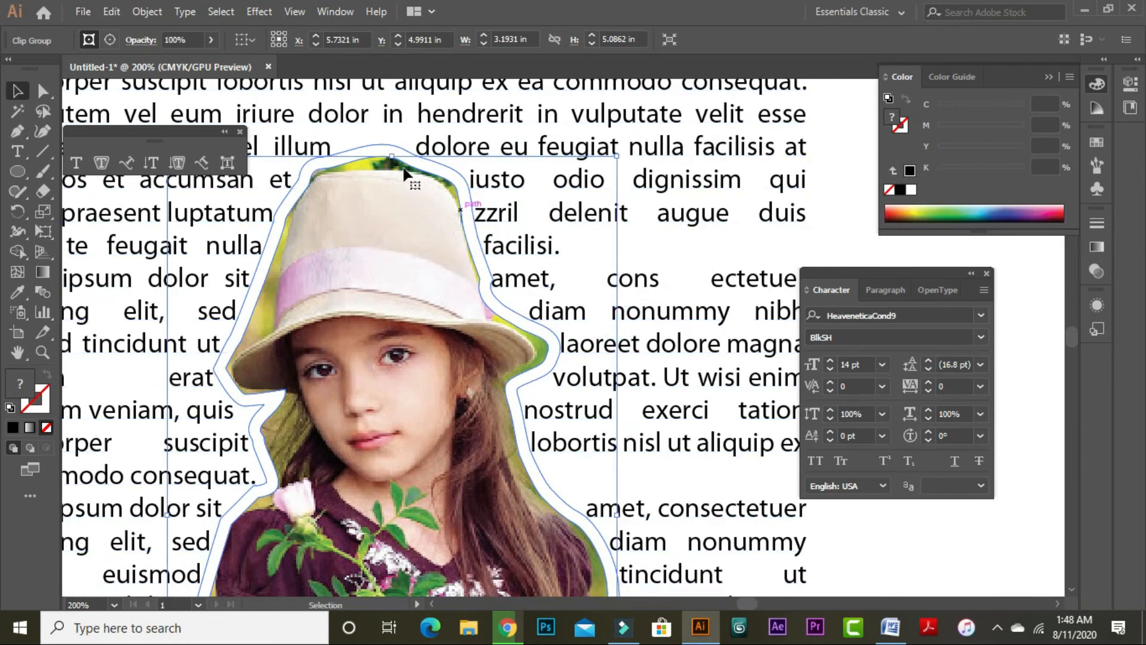
click(147, 11)
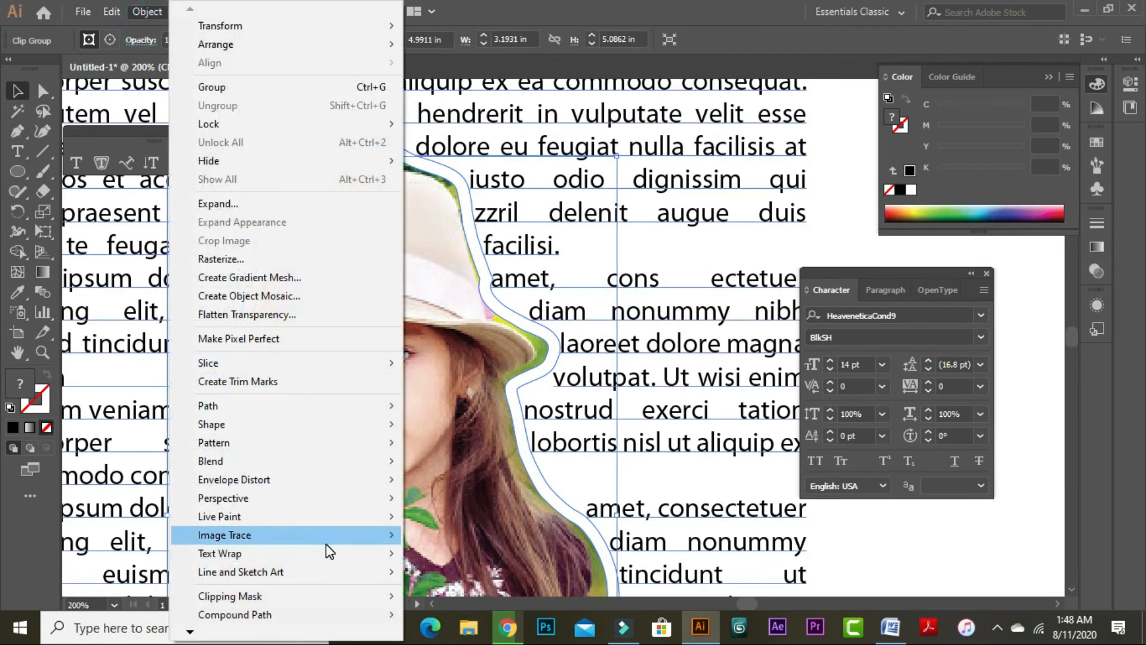
mouse_move(334, 552)
click(468, 594)
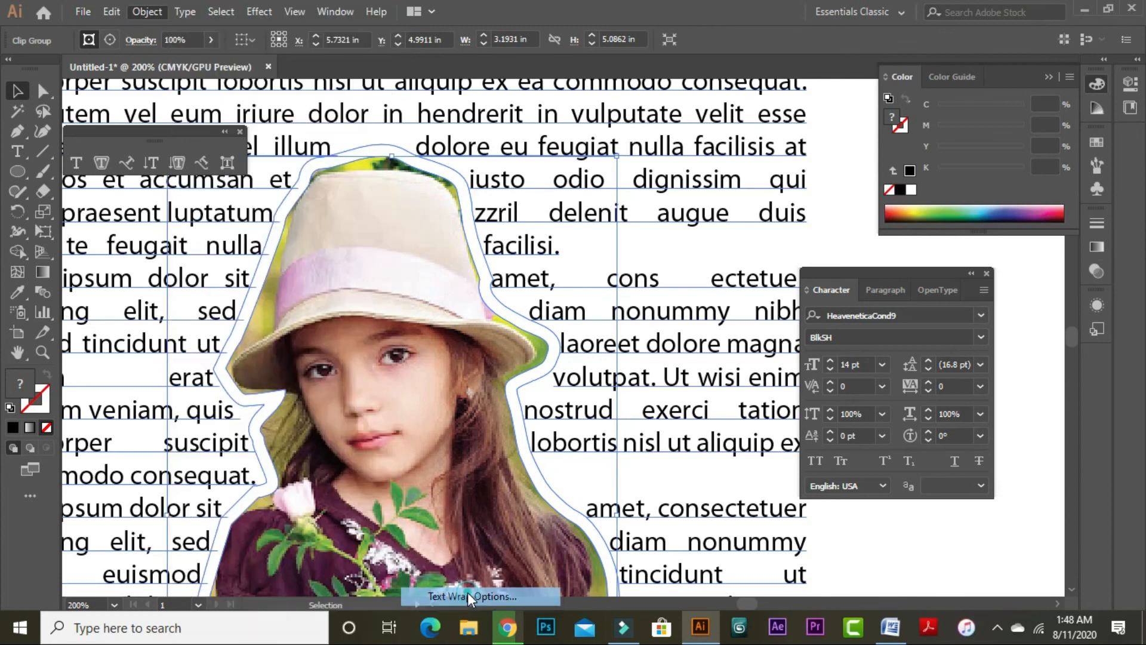
click(686, 266)
click(686, 266)
click(686, 266)
click(686, 266)
click(687, 267)
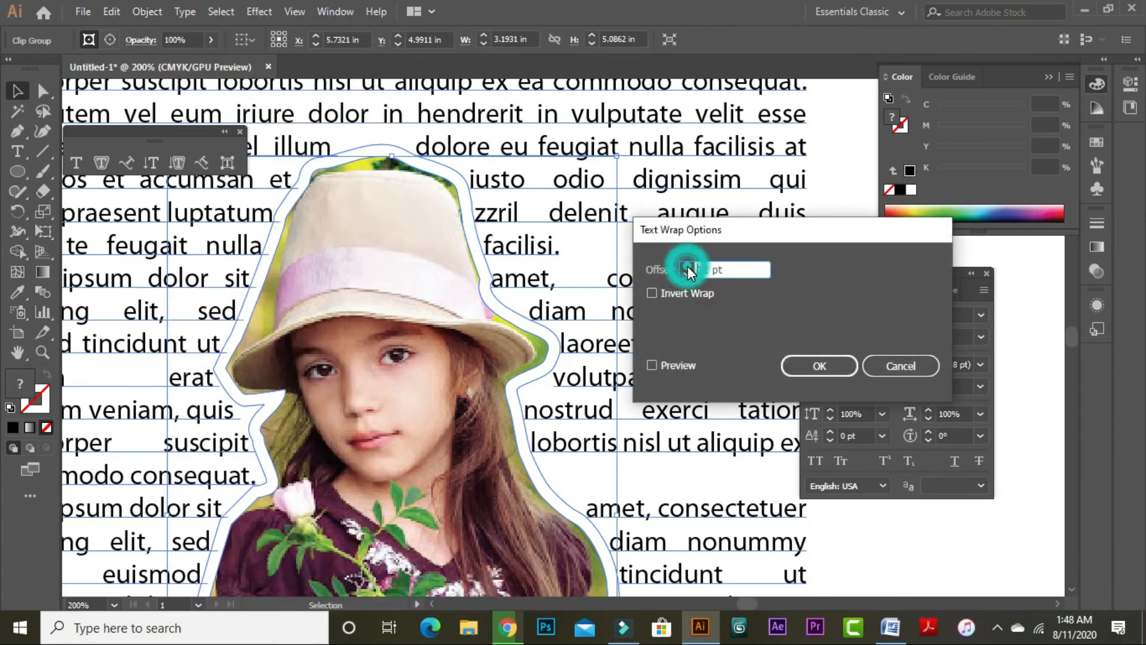
click(651, 365)
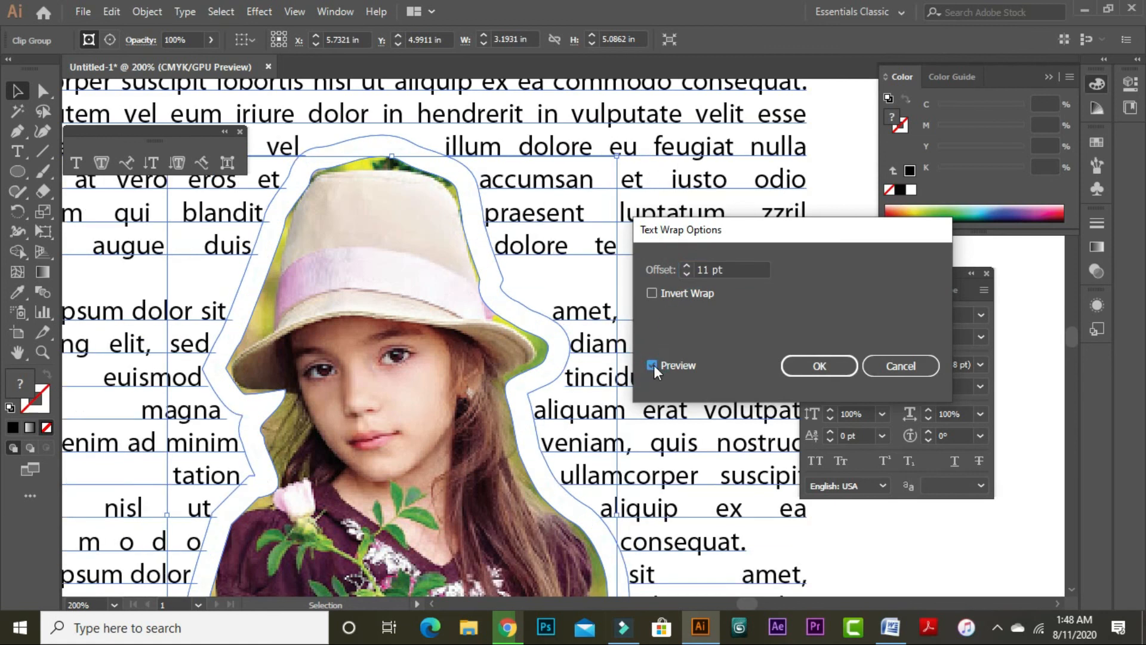
Try smaller wrap offsets down to 7 pt around the girl image, settling on 9 pt.
click(685, 273)
click(684, 274)
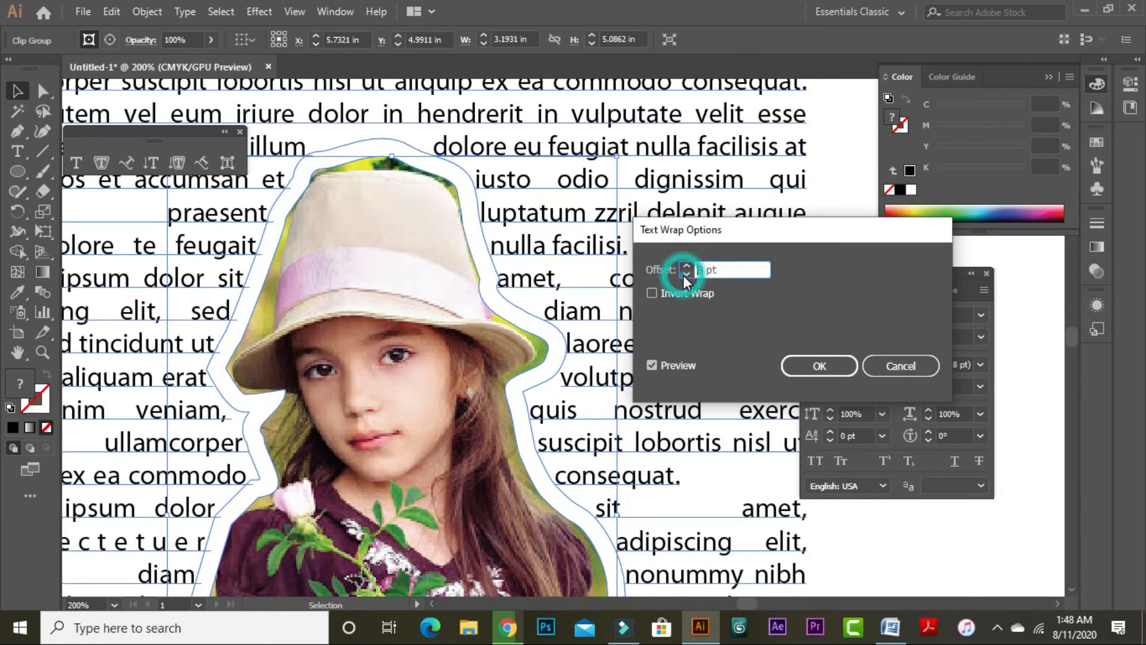
click(684, 274)
click(686, 267)
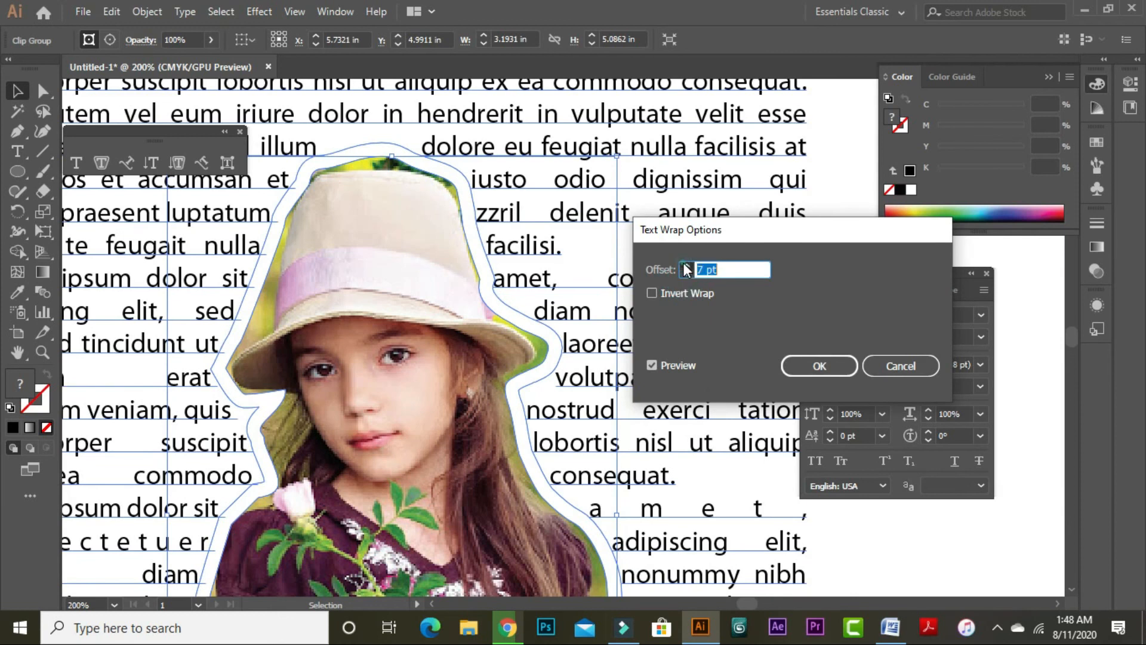
click(682, 276)
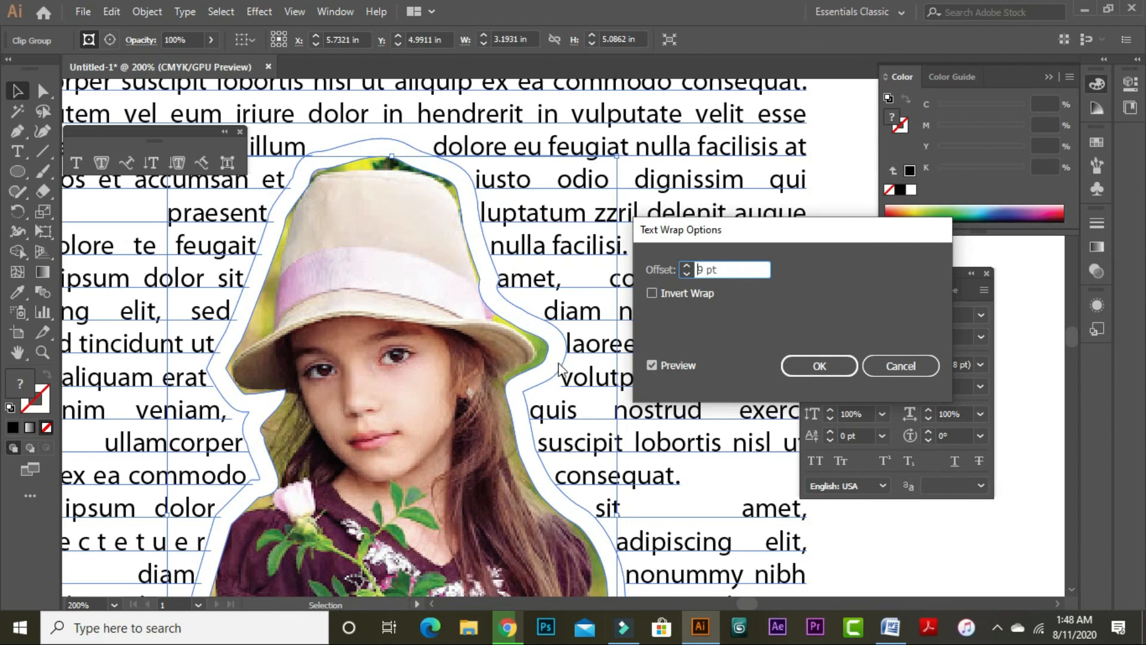
click(818, 366)
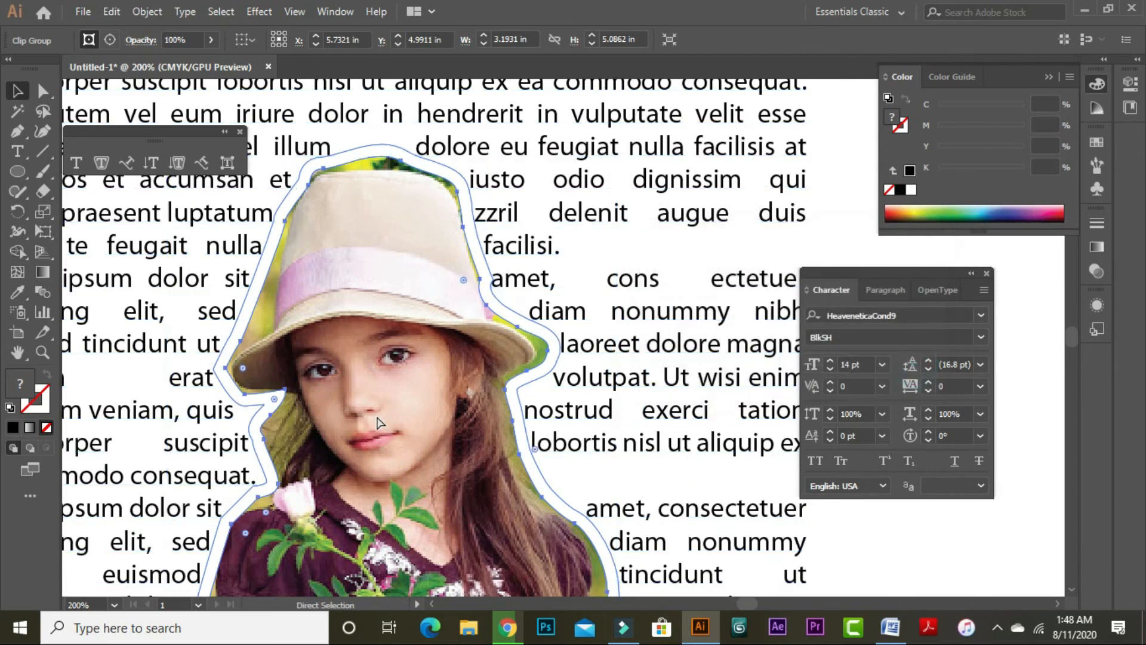
key(ctrl+1)
key(ctrl+minus)
key(ctrl+minus)
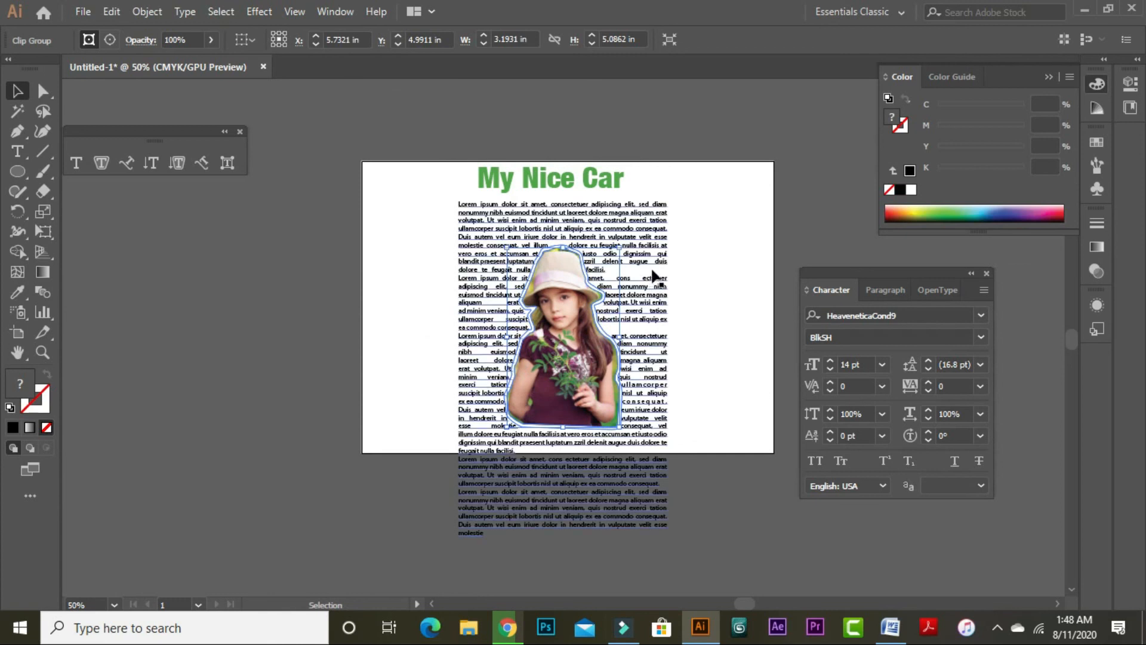